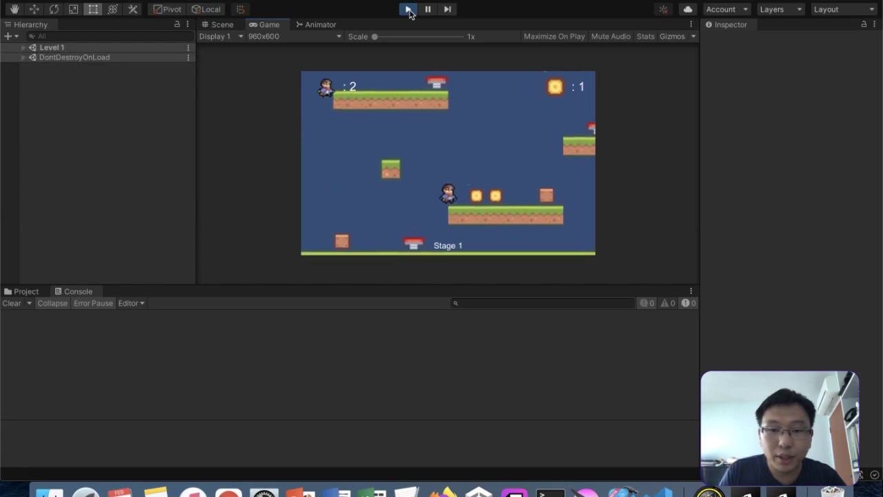
Step: Playtest Level 1 by moving and jumping the player across the platforms and along the ground among coins and enemies
key(Right)
key(space)
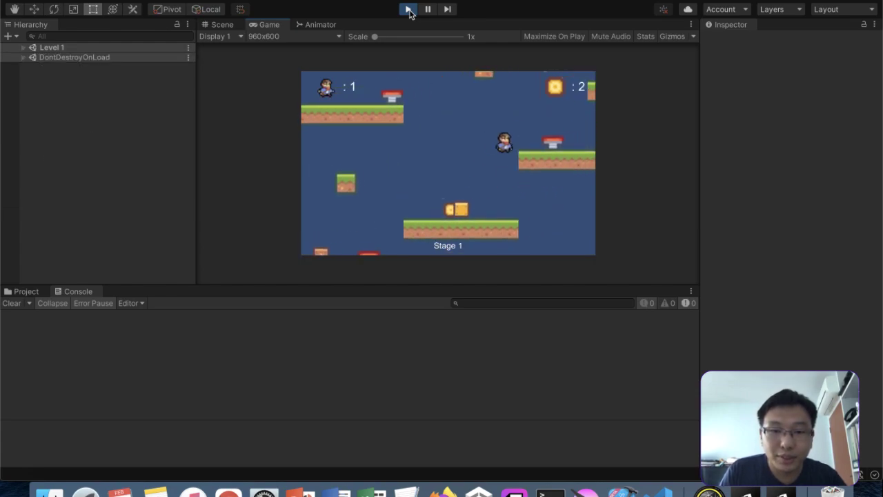
key(Left)
key(Right)
key(Left)
key(Right)
key(Left)
key(Right)
key(space)
key(Right)
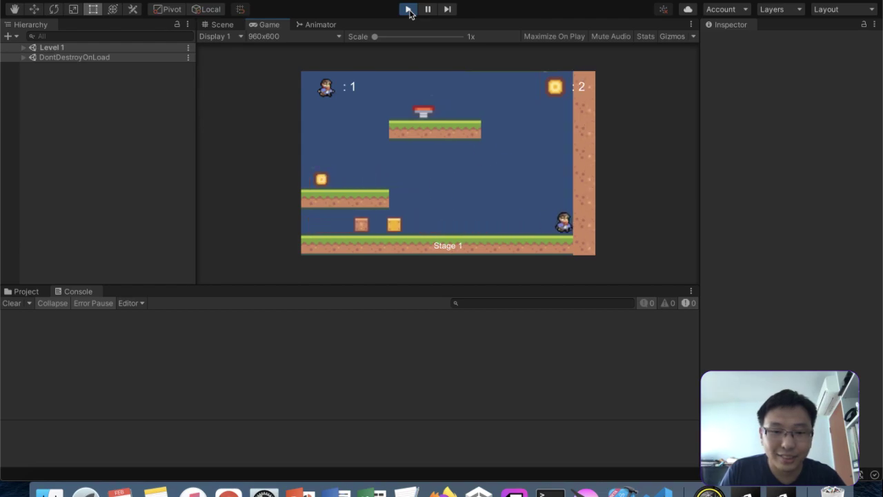
key(Left)
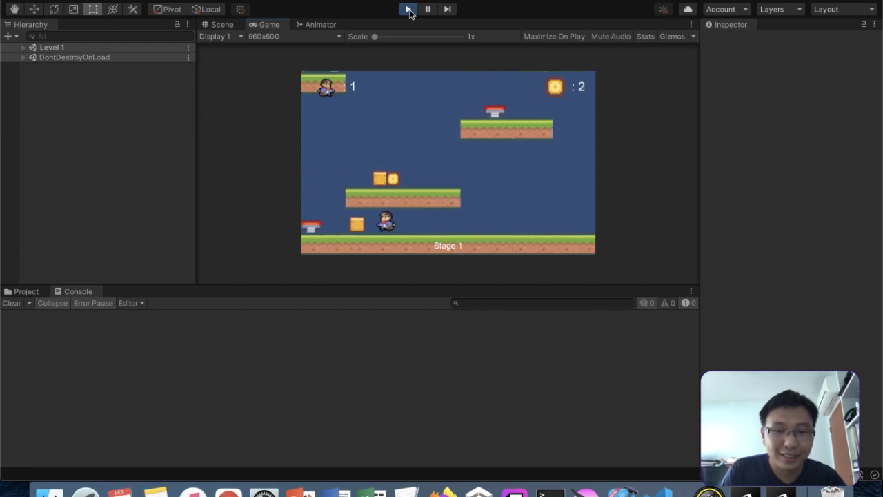
key(Right)
key(space)
key(Left)
key(space)
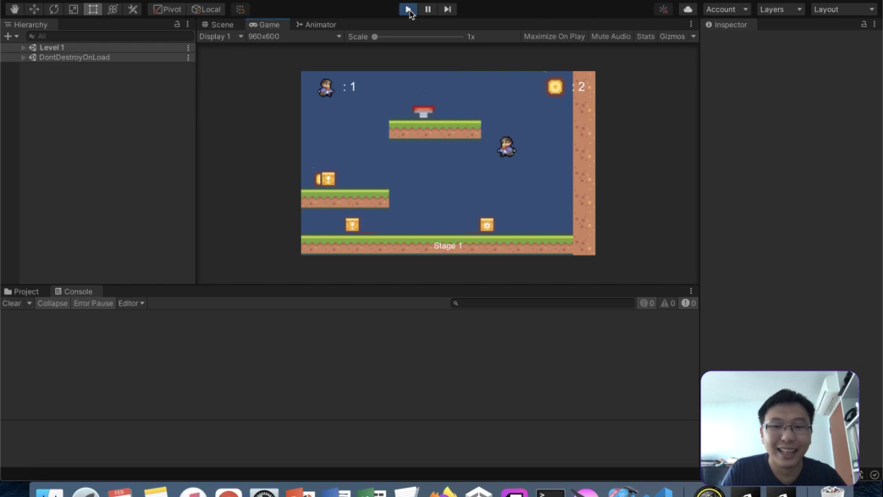
key(Left)
key(space)
key(Right)
key(Left)
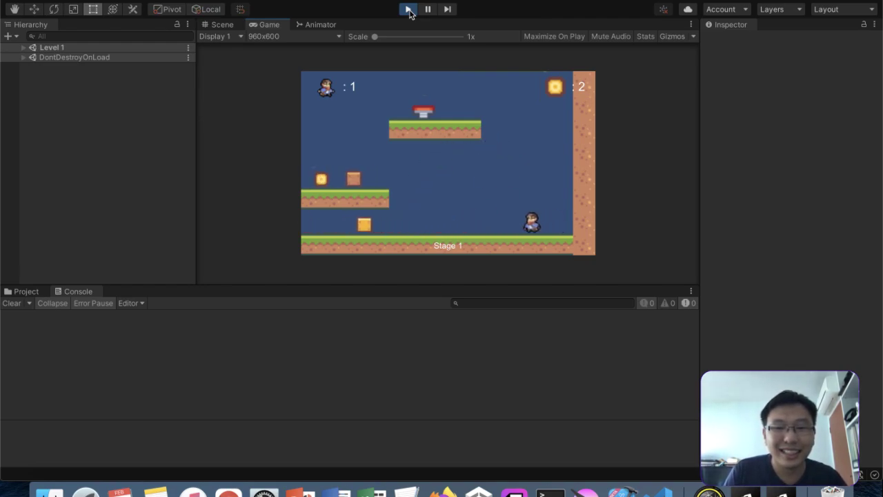
key(Left)
key(space)
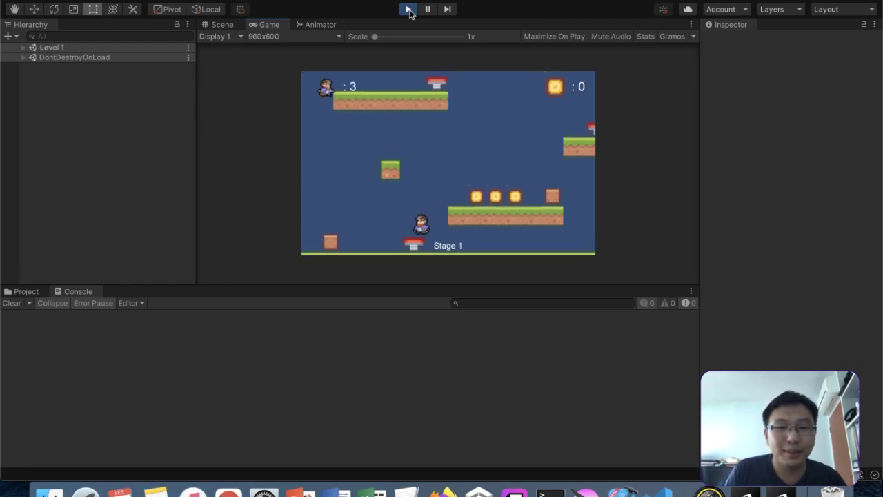
Step: Playtest the ground area near the level's left wall against the moving enemy, and stop the game
key(Left)
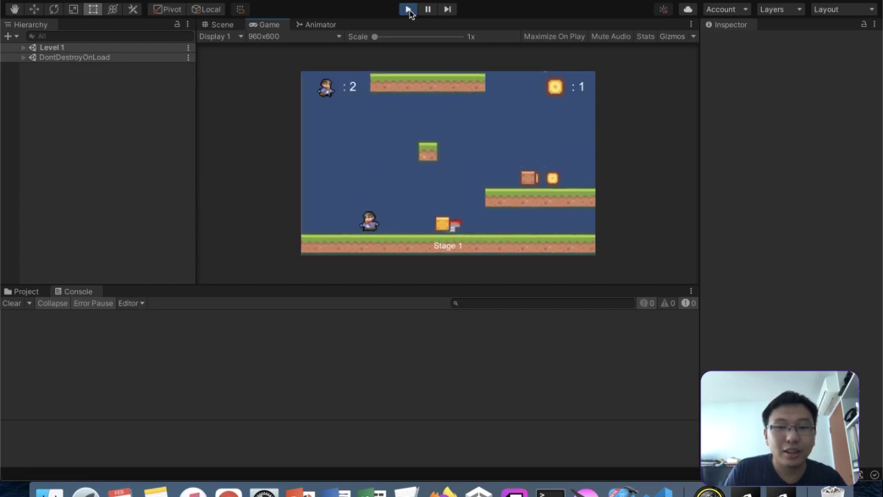
key(Right)
key(space)
key(Left)
key(space)
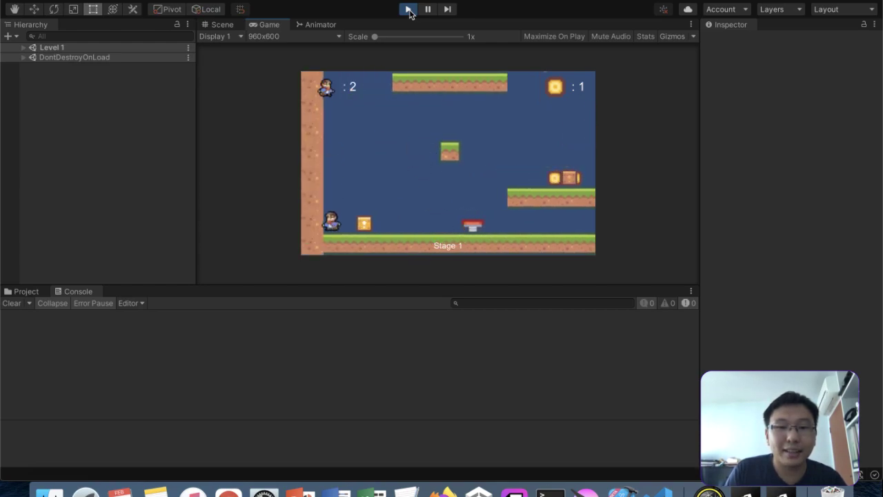
key(Right)
key(space)
key(Left)
key(Right)
key(Right)
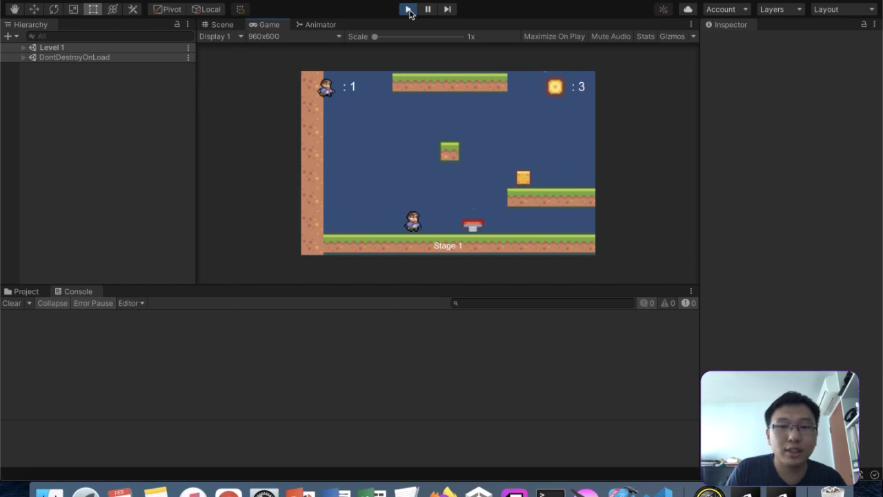
click(410, 9)
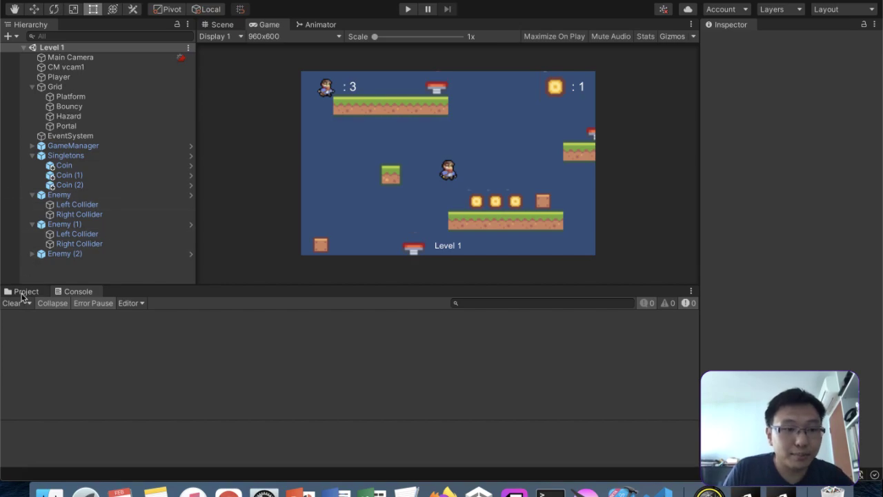
Step: Search the project's Images folder for a bullet sprite, inspecting tiles_packed_70, tiles_packed_91, tiles_packed_99 and tiles_packed_119
click(25, 292)
click(48, 402)
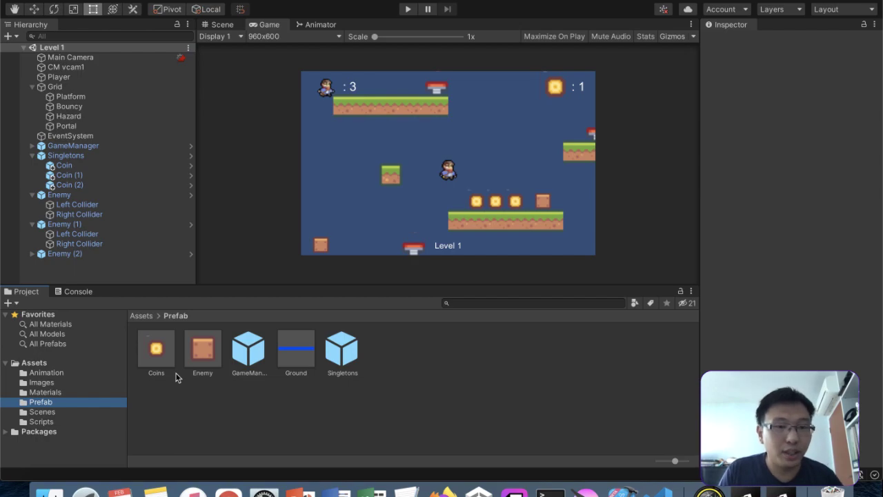
click(42, 382)
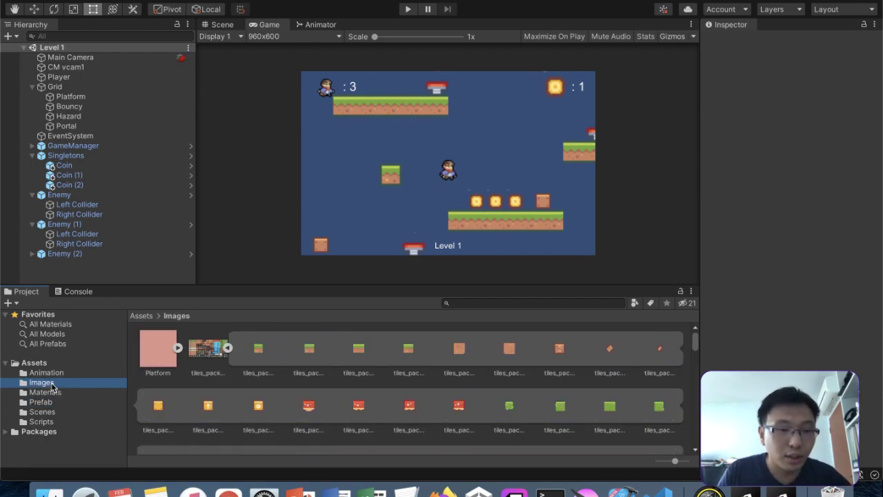
scroll(261, 348, down, 5)
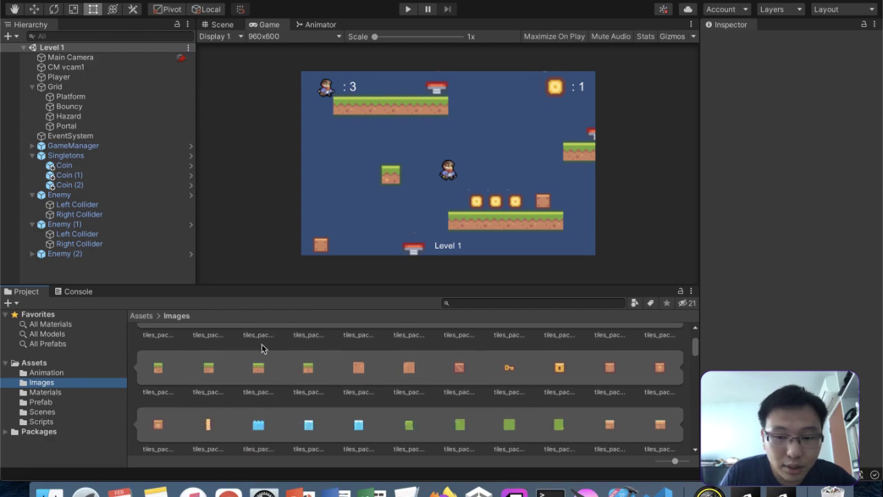
scroll(261, 348, down, 2)
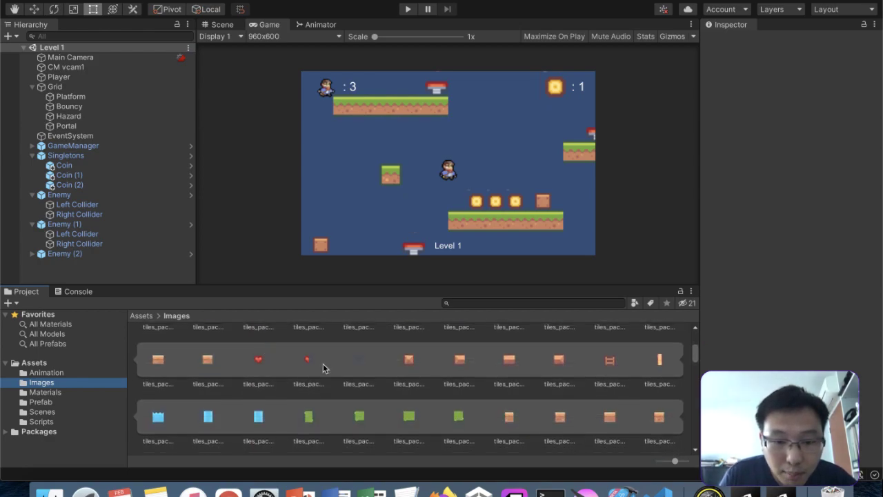
scroll(322, 365, down, 5)
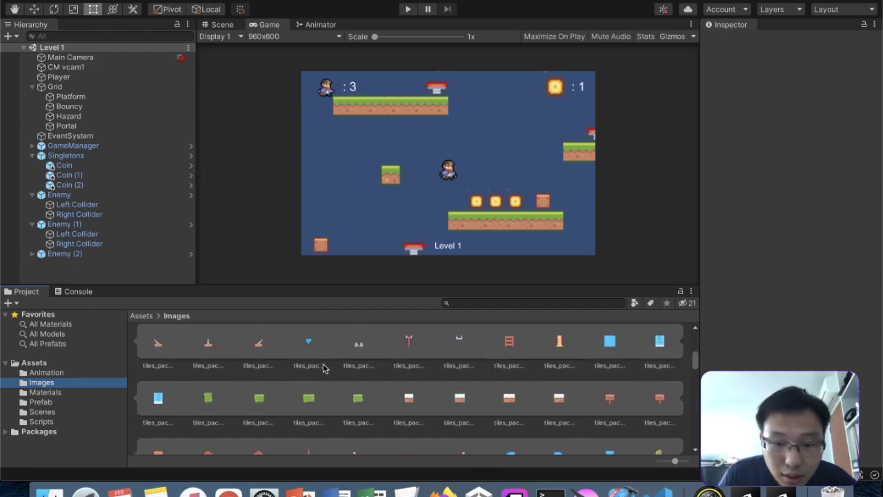
scroll(322, 367, up, 1)
click(454, 354)
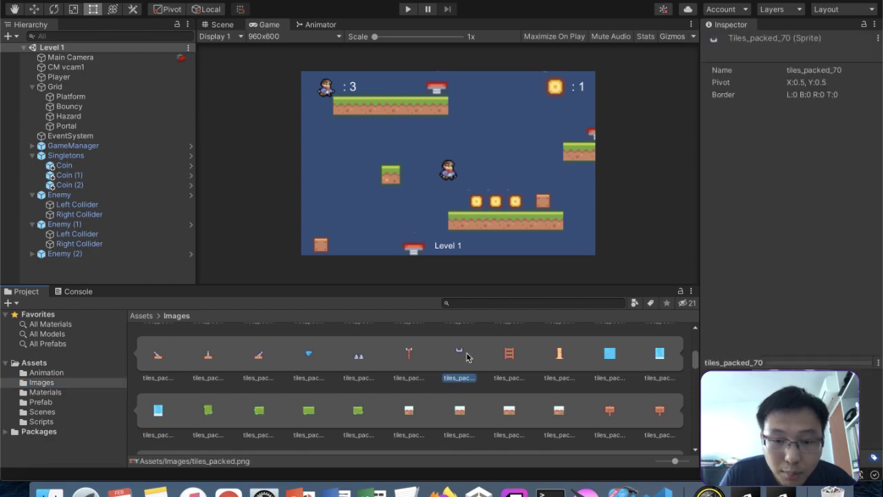
scroll(465, 352, down, 3)
click(416, 356)
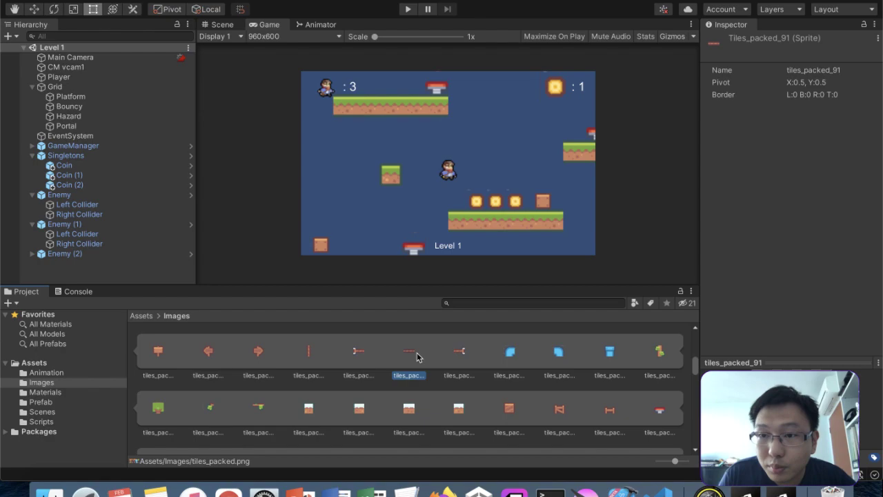
scroll(373, 366, down, 1)
click(255, 407)
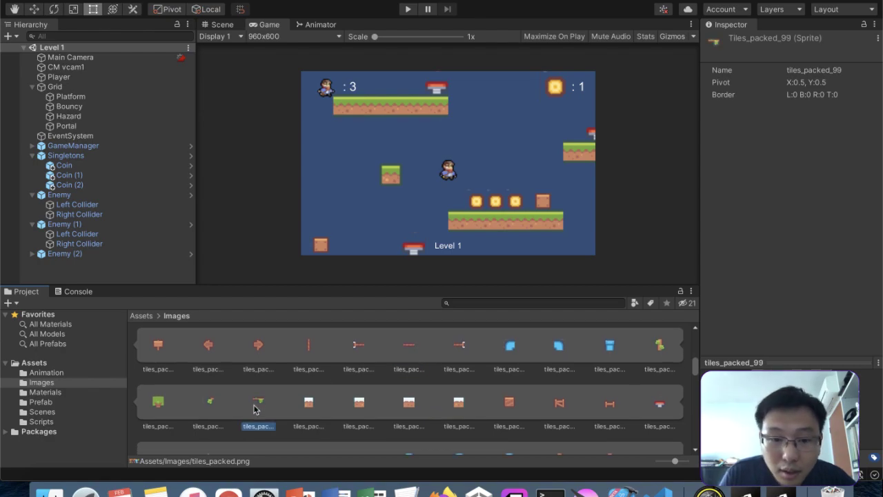
scroll(254, 408, down, 5)
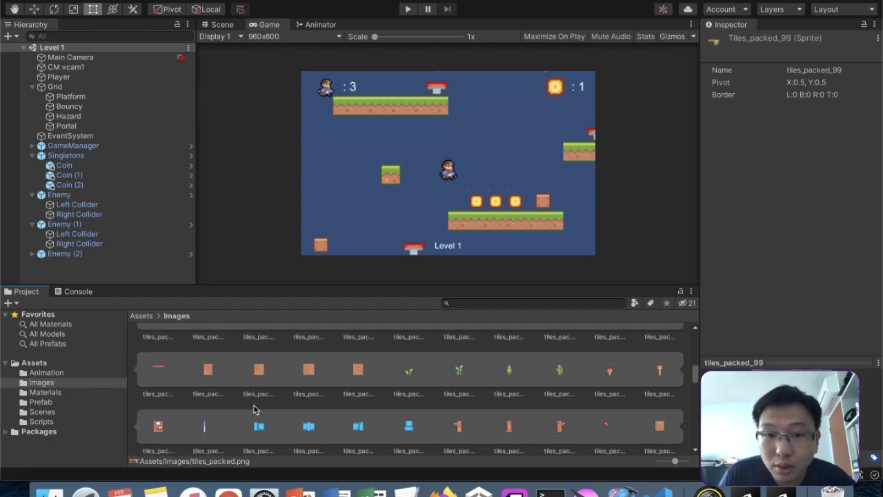
scroll(252, 409, up, 1)
click(156, 361)
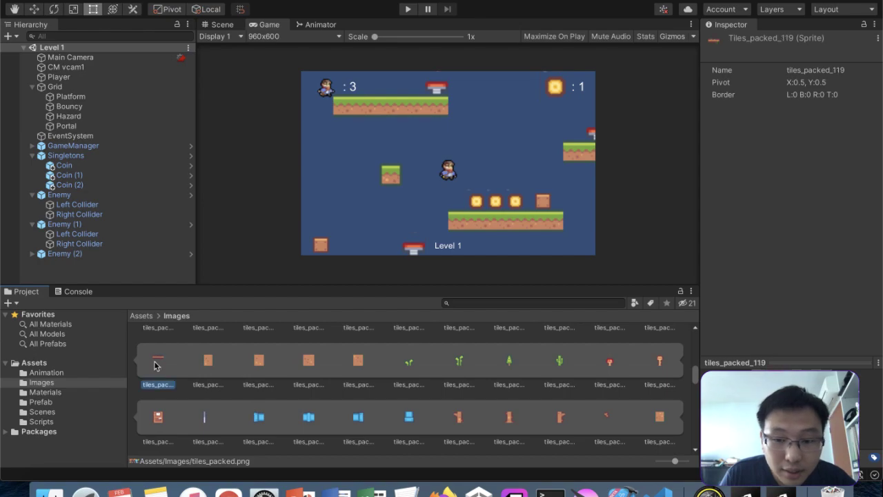
Step: Examine the remaining sprites as alternative bullet images, including tiles_packed_157, tiles_packed_158 and tiles_packed_149
scroll(293, 376, down, 4)
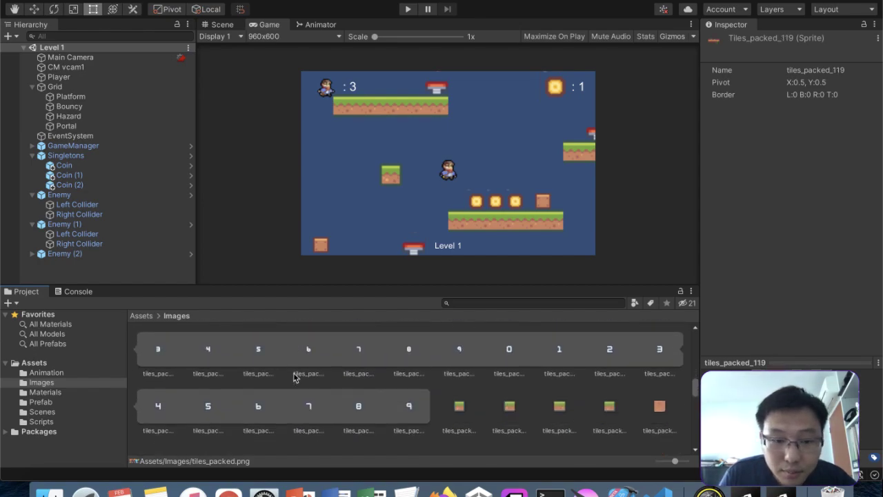
scroll(293, 376, up, 3)
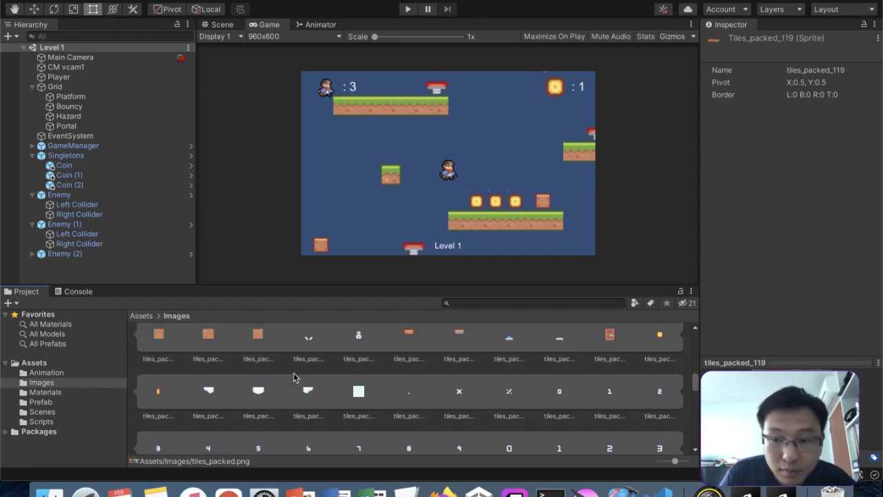
scroll(294, 376, down, 1)
click(404, 380)
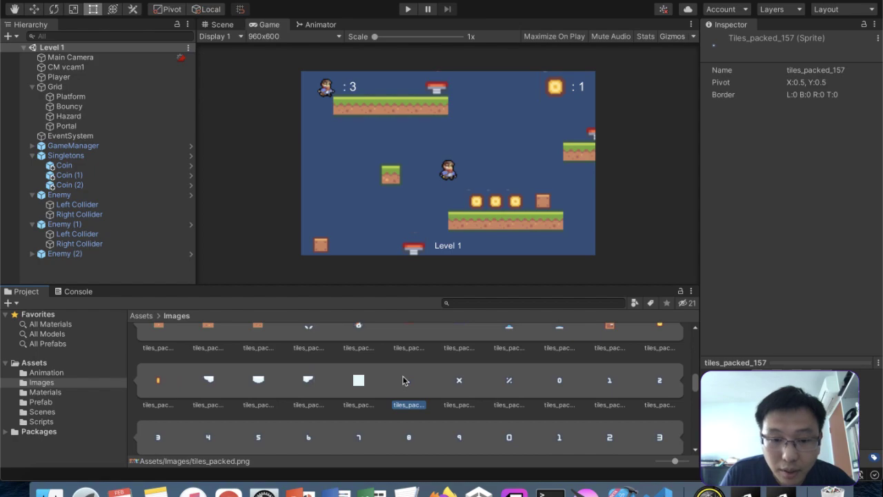
click(456, 380)
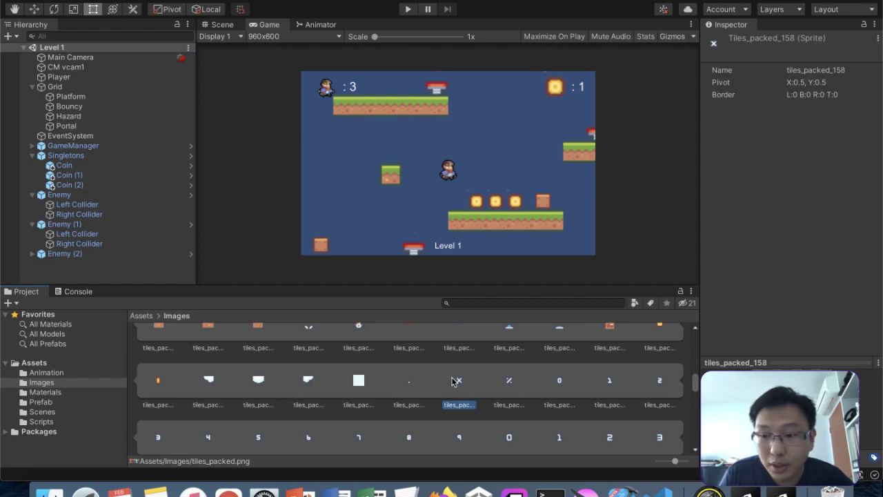
click(408, 382)
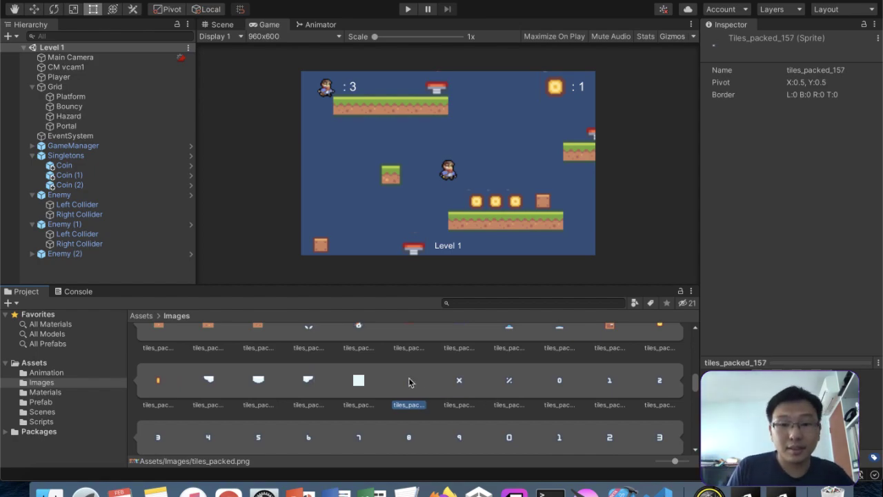
scroll(409, 381, up, 2)
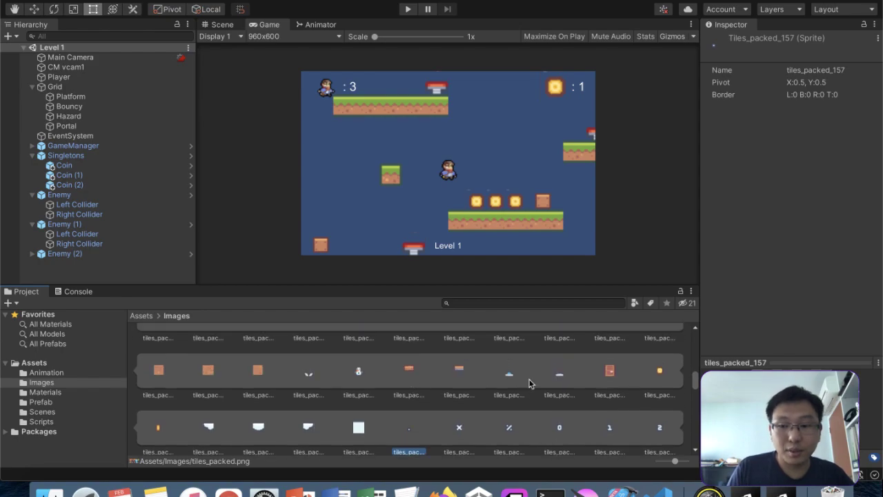
click(545, 373)
scroll(545, 373, up, 1)
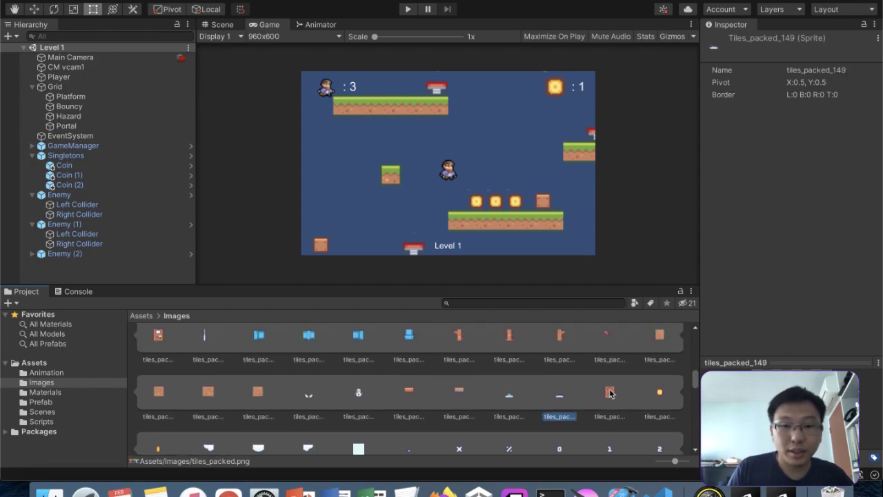
scroll(628, 400, up, 2)
scroll(511, 397, up, 4)
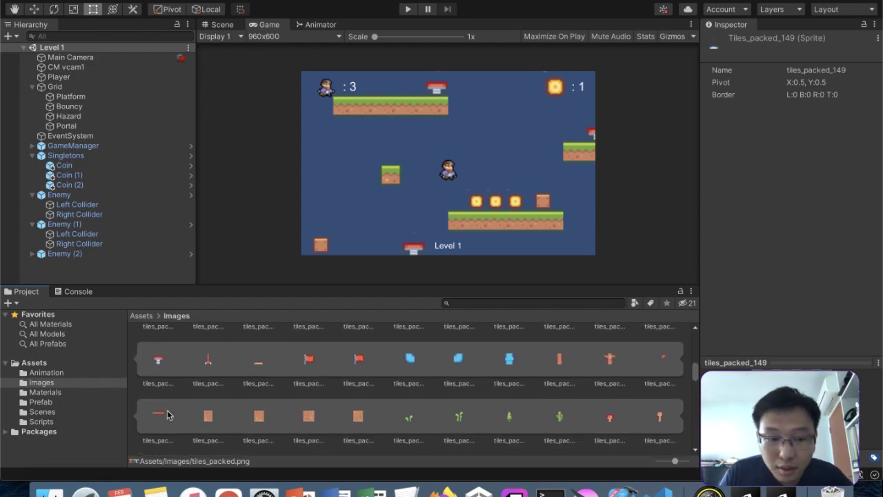
Step: Add the tiles_packed_119 sprite to the Level 1 scene as a new top-level object
click(159, 416)
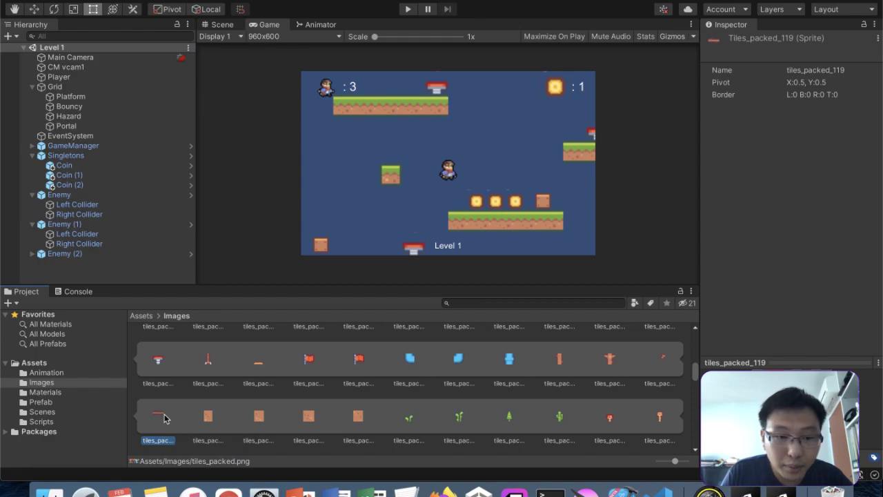
drag(164, 417, 73, 271)
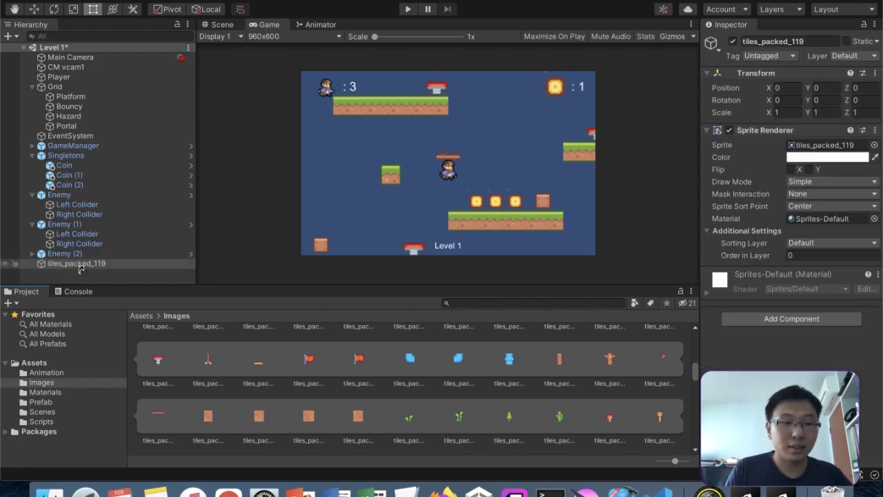
click(83, 266)
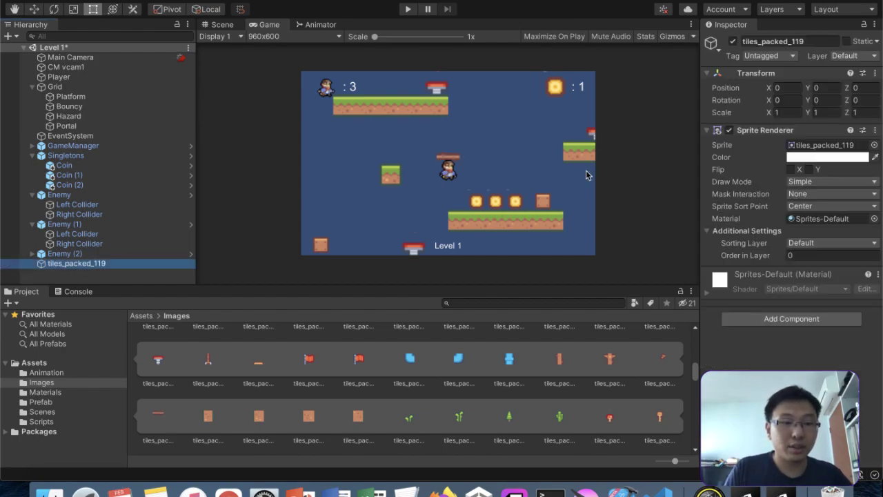
Step: Rename the new sprite object as Bullet and set its X and Y scale to 0.5
click(763, 42)
text(Bll)
key(BackSpace)
key(BackSpace)
text(u)
key(Return)
text(0.5)
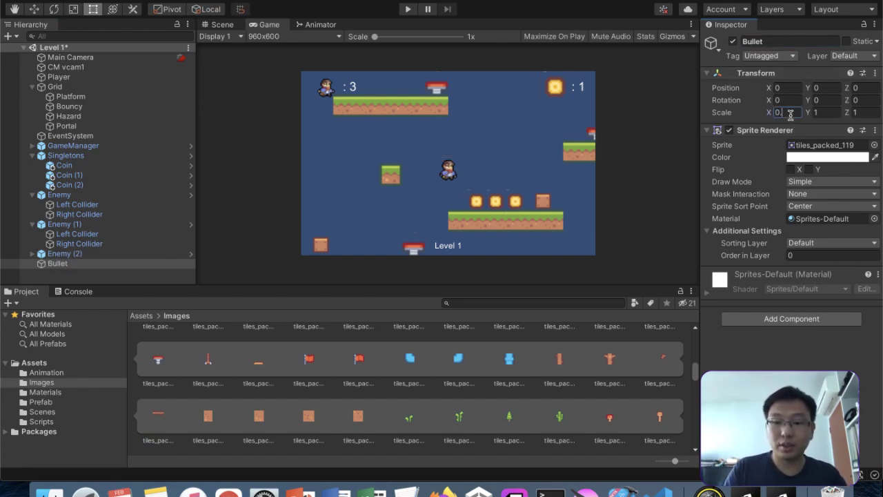
click(826, 110)
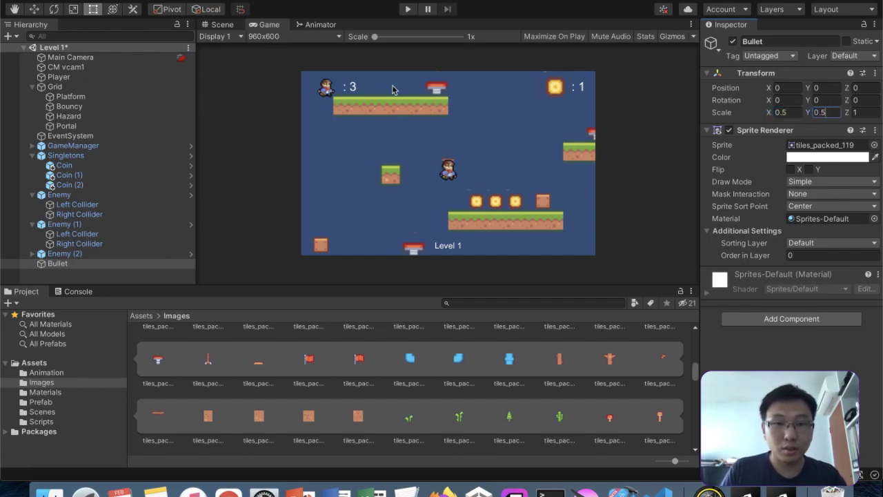
Step: Move the Bullet in the Scene view to just beside the player, at about X 0.49, Y -0.42
click(222, 24)
key(w)
scroll(442, 175, down, 2)
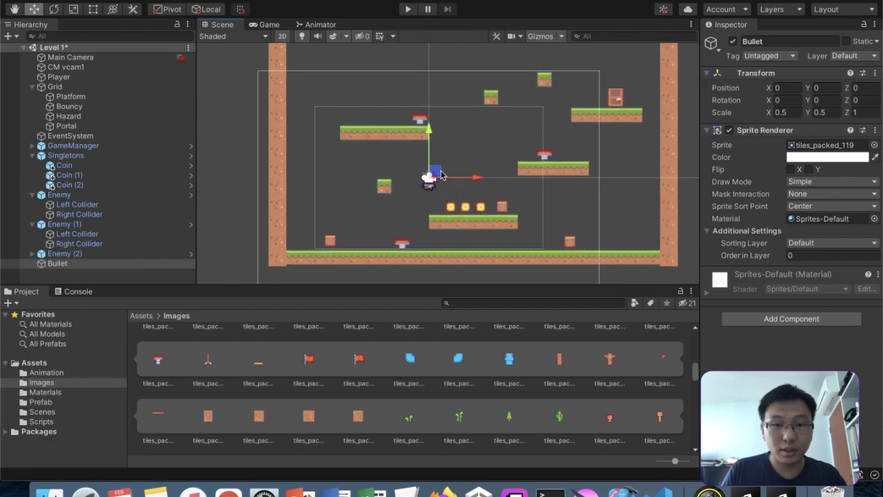
scroll(442, 176, up, 4)
drag(429, 180, 442, 202)
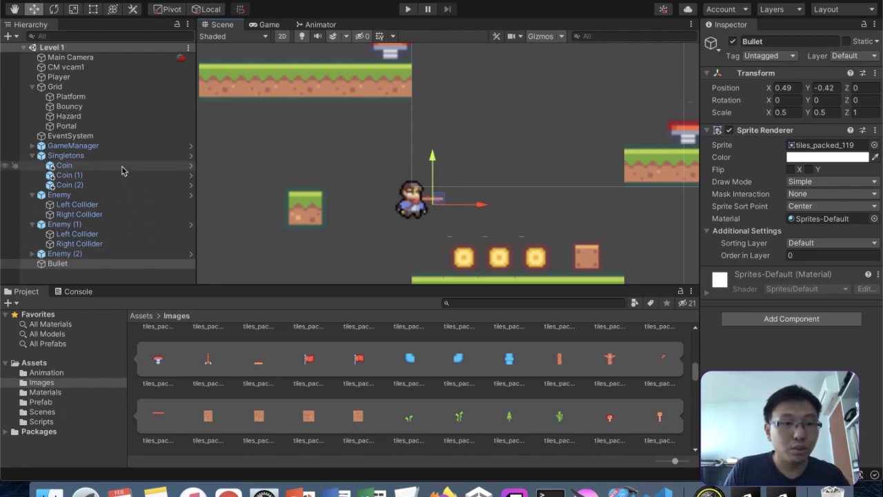
Step: Make the Bullet a child of the Player object in the Level 1 hierarchy and save the scene
click(110, 78)
right_click(111, 81)
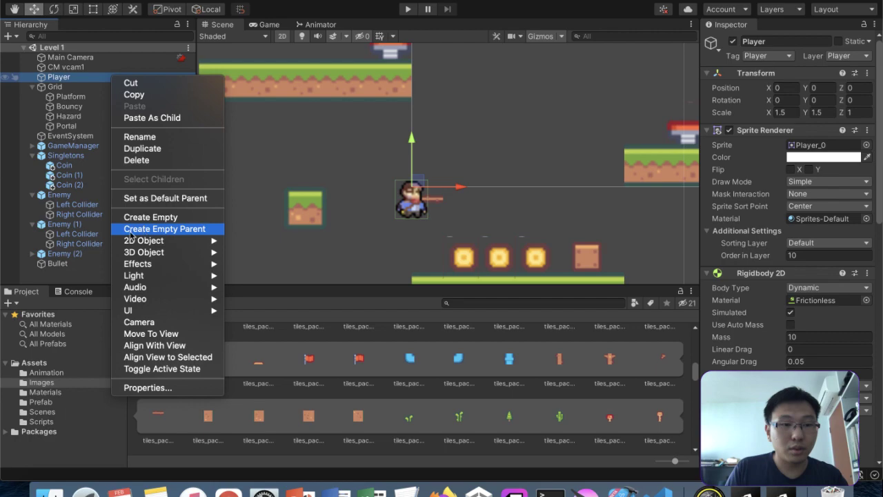
click(69, 269)
click(61, 264)
drag(78, 138, 97, 79)
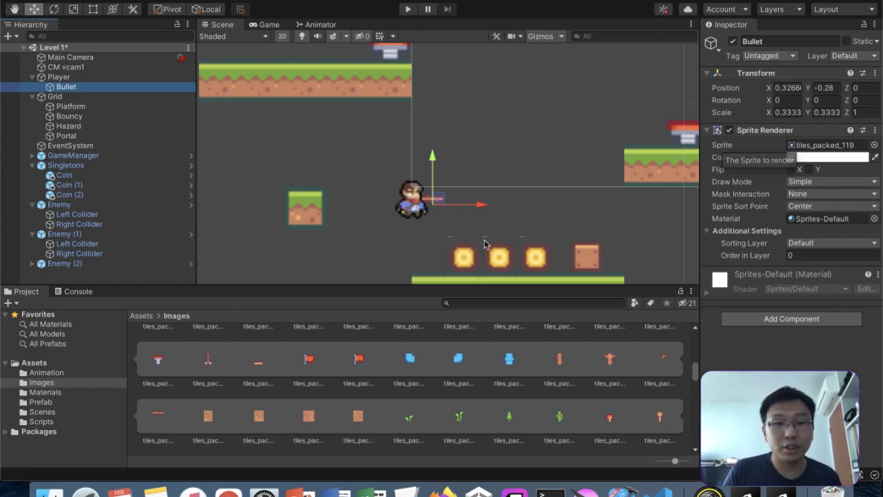
key(super+s)
Step: Place a copy of the Bullet at the top level of the hierarchy and disable the Sprite Renderer on the Player's child Bullet
drag(120, 92, 99, 276)
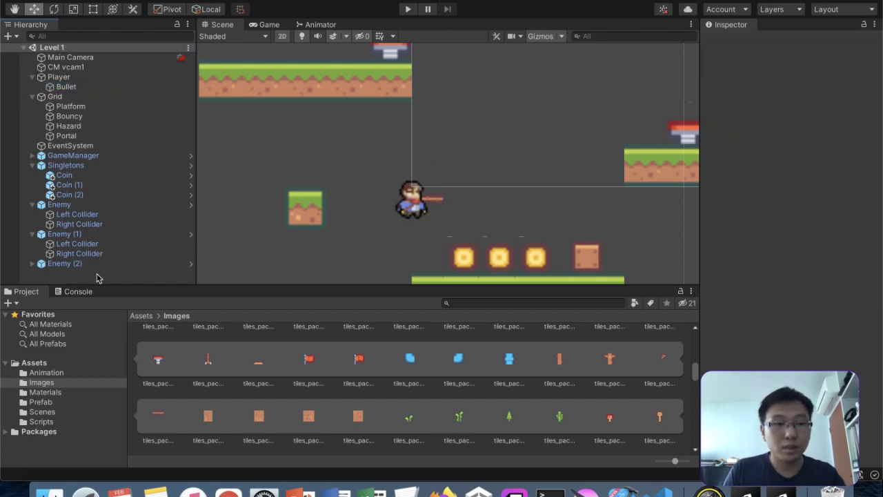
click(103, 87)
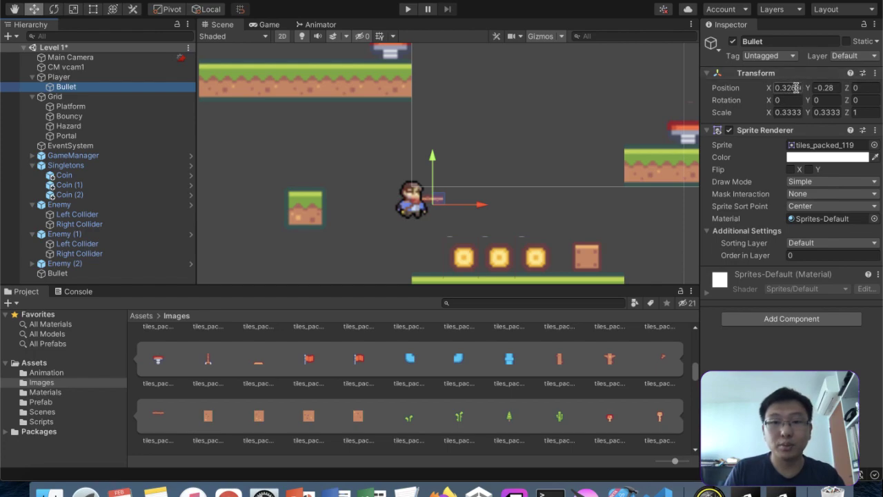
click(874, 131)
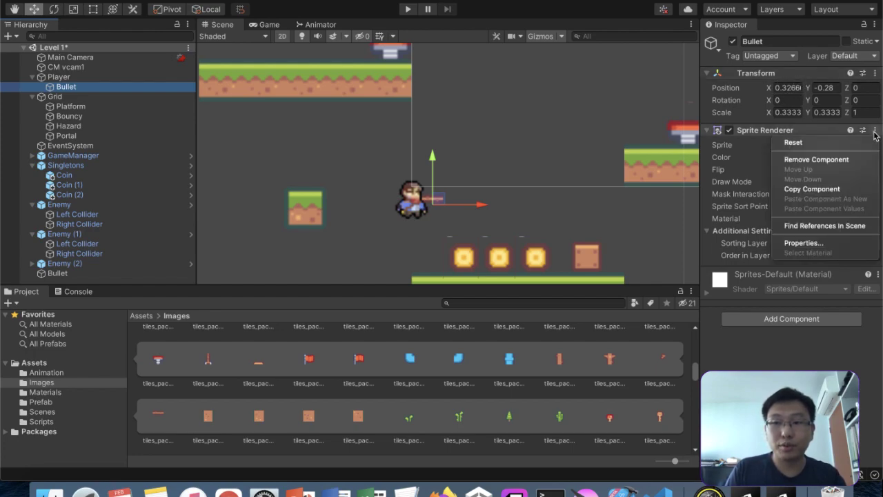
click(728, 137)
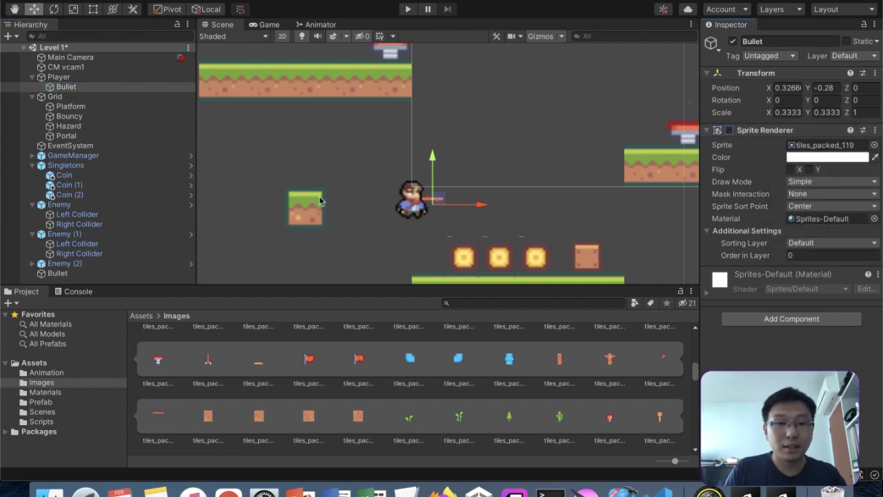
drag(433, 200, 393, 233)
key(super+z)
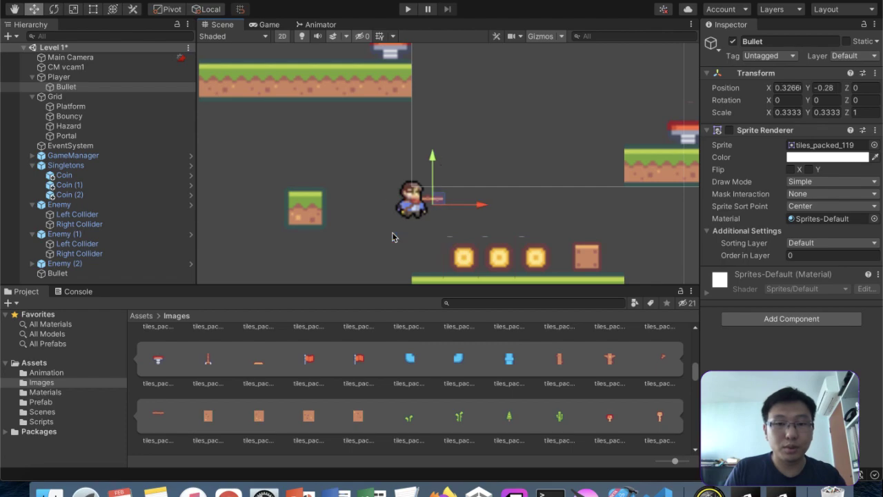
Step: Move the top-level Bullet below the player to about X -0.22, Y -1.47, and turn it into a prefab in the Prefab folder
click(58, 273)
drag(437, 201, 406, 243)
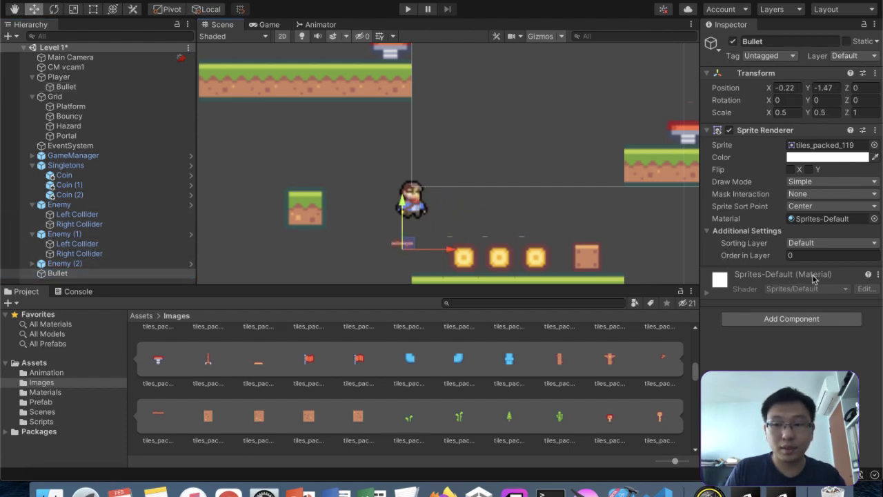
scroll(483, 238, up, 6)
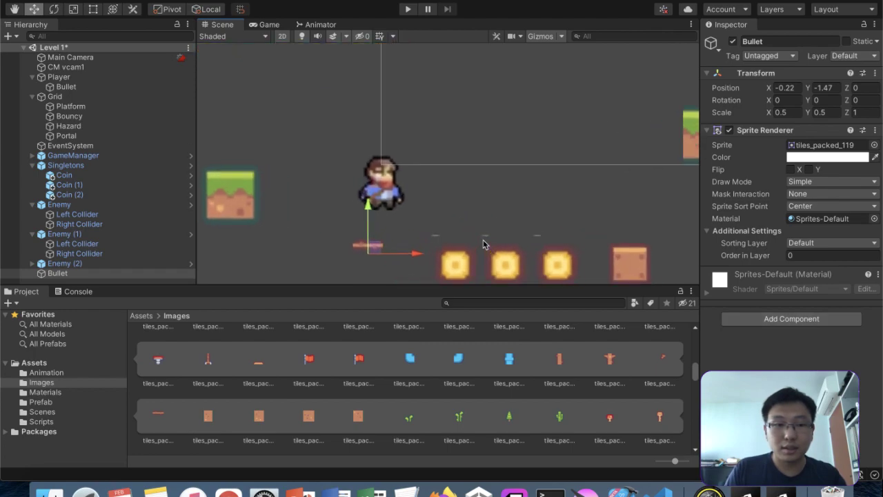
click(60, 401)
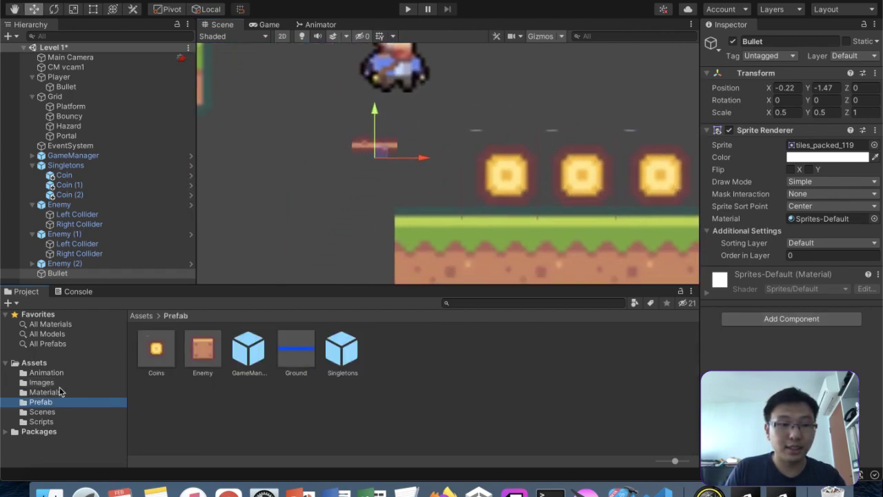
drag(92, 274, 515, 423)
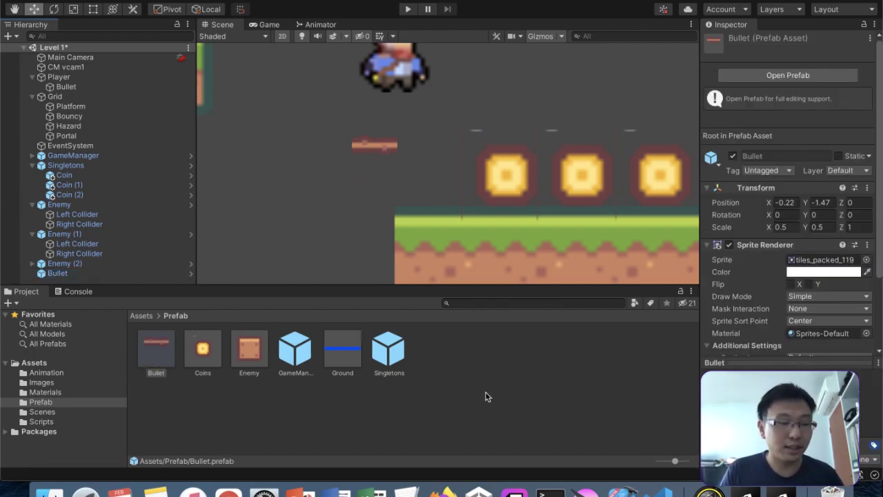
Step: Add a Box Collider 2D component to the Bullet prefab
click(154, 338)
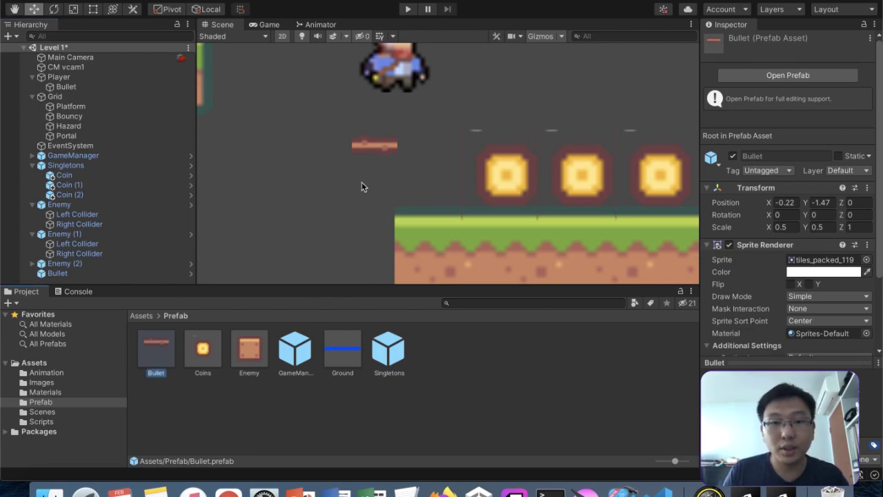
scroll(361, 186, up, 2)
scroll(362, 186, up, 3)
scroll(363, 187, down, 4)
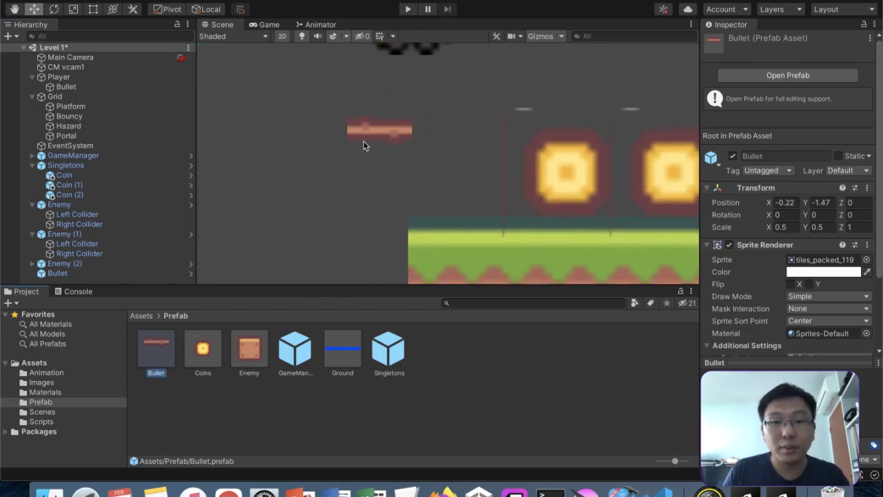
scroll(838, 299, down, 3)
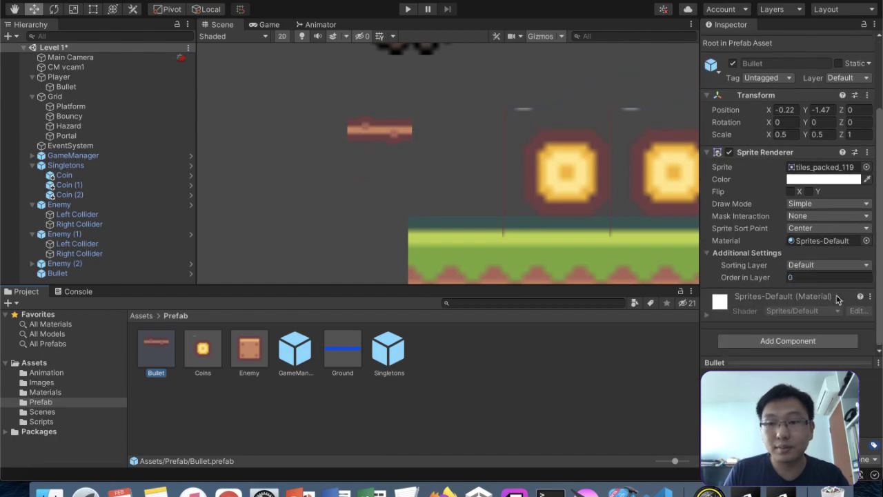
scroll(837, 298, up, 3)
scroll(837, 299, down, 3)
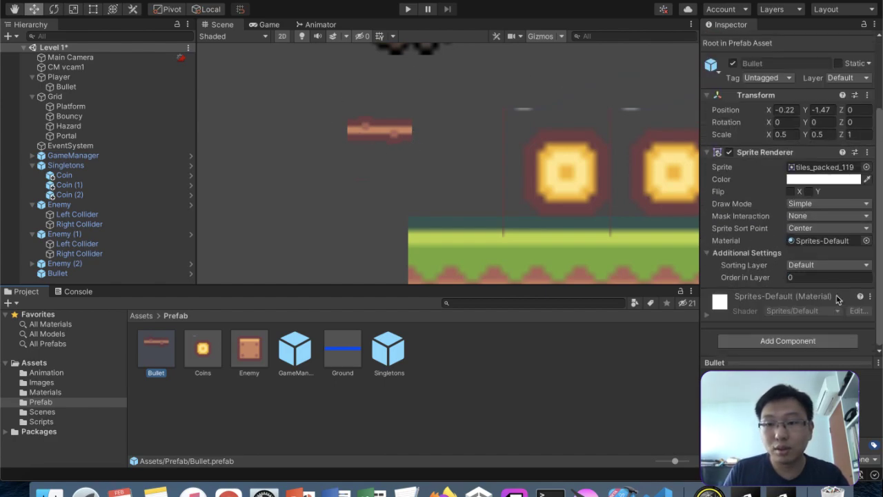
click(821, 340)
click(774, 338)
Step: Shrink the Bullet prefab's box collider vertically to fit the visible plank, about 1 by 0.32 in size
click(795, 312)
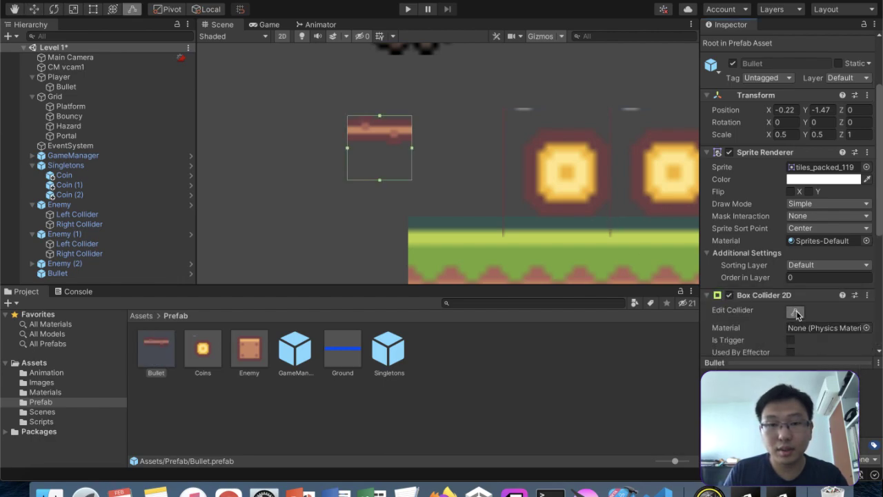
drag(380, 179, 379, 138)
key(w)
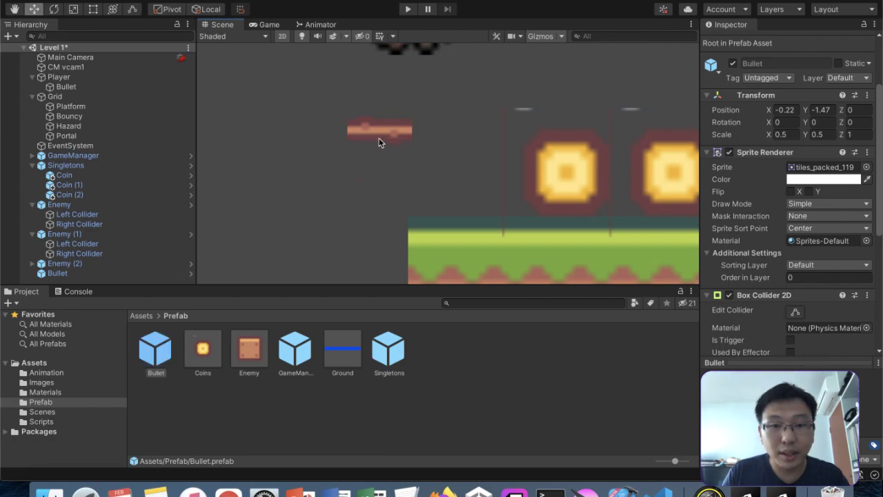
click(796, 312)
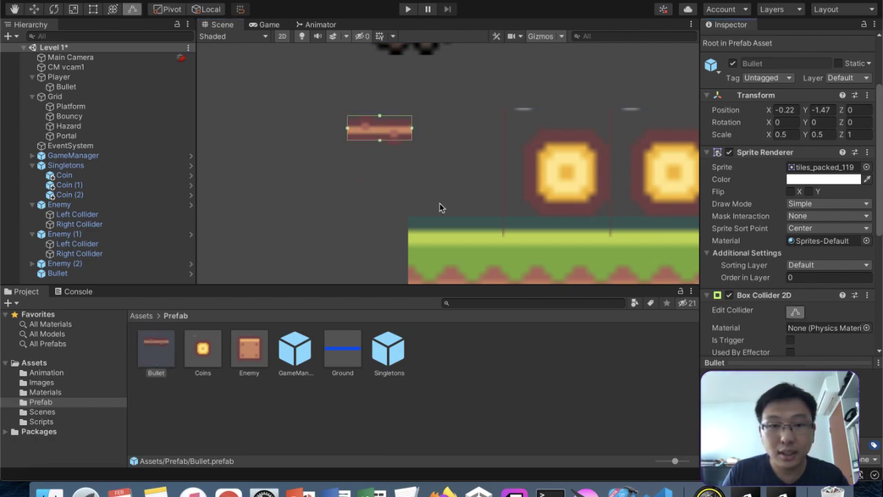
drag(379, 121, 380, 125)
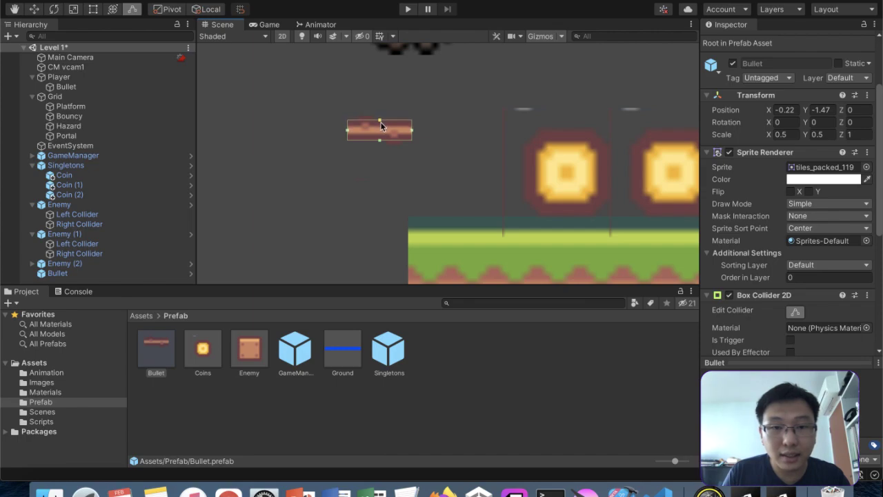
key(w)
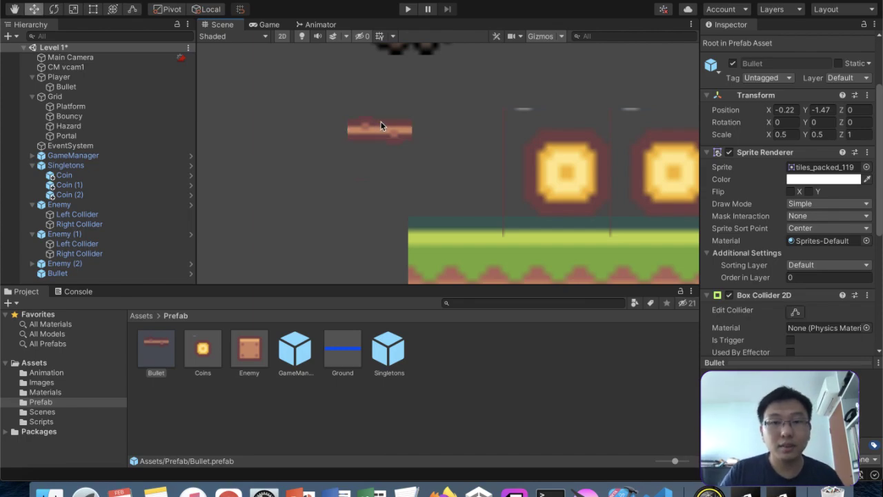
click(389, 117)
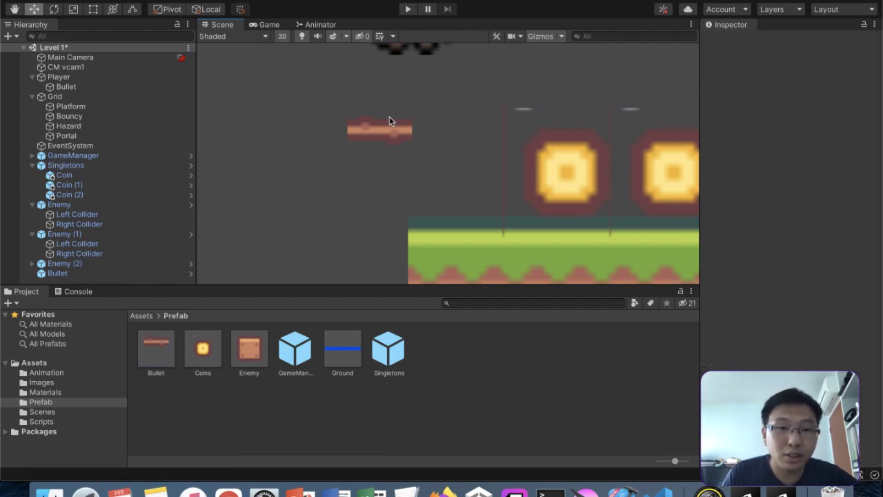
Step: Examine the Layer Collision Matrix in the Physics 2D project settings and the layers assigned to the Player and Enemy objects
click(130, 0)
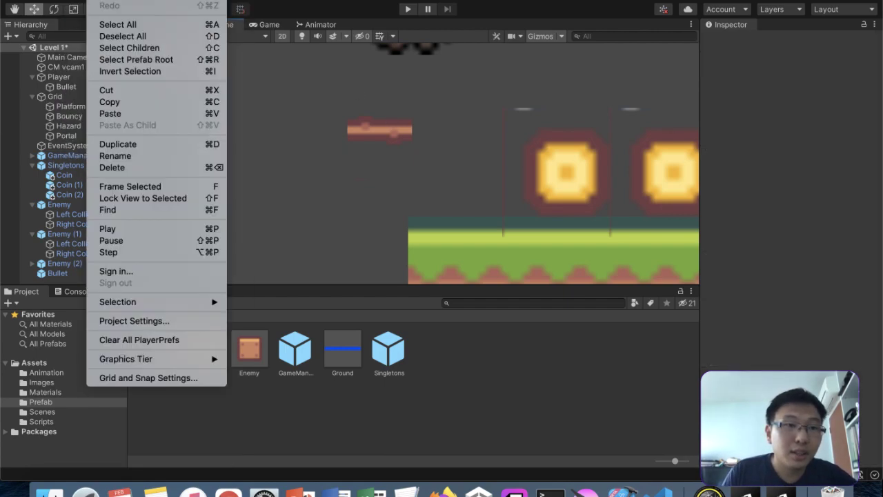
mouse_move(104, 0)
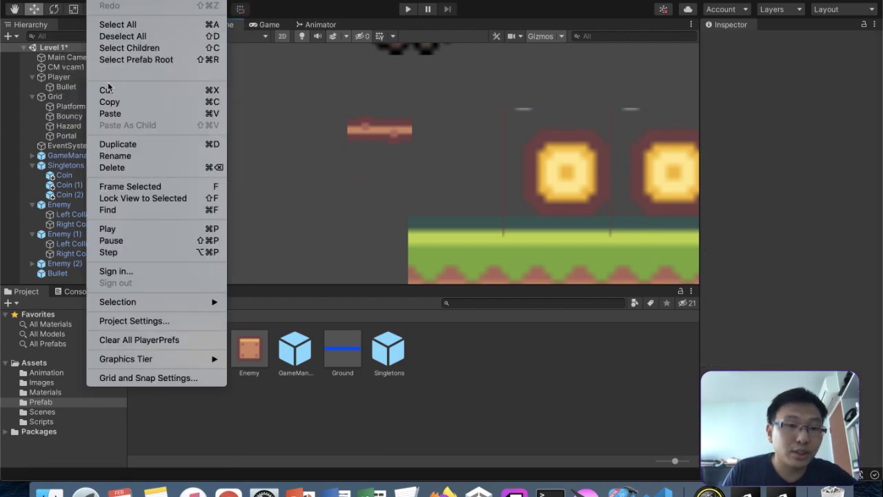
click(128, 325)
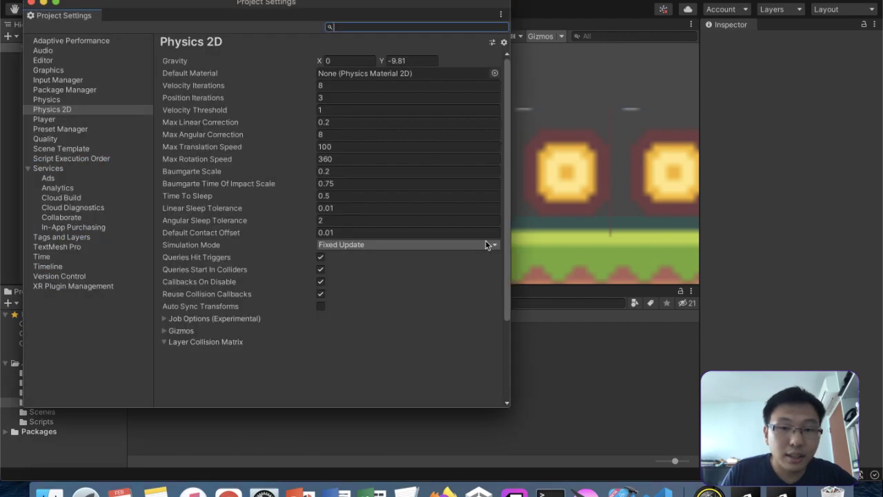
scroll(487, 242, down, 5)
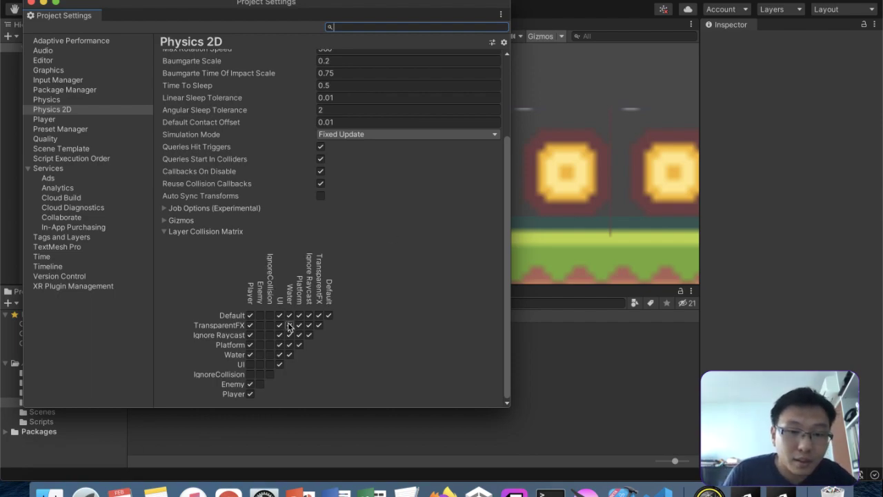
click(31, 3)
click(95, 78)
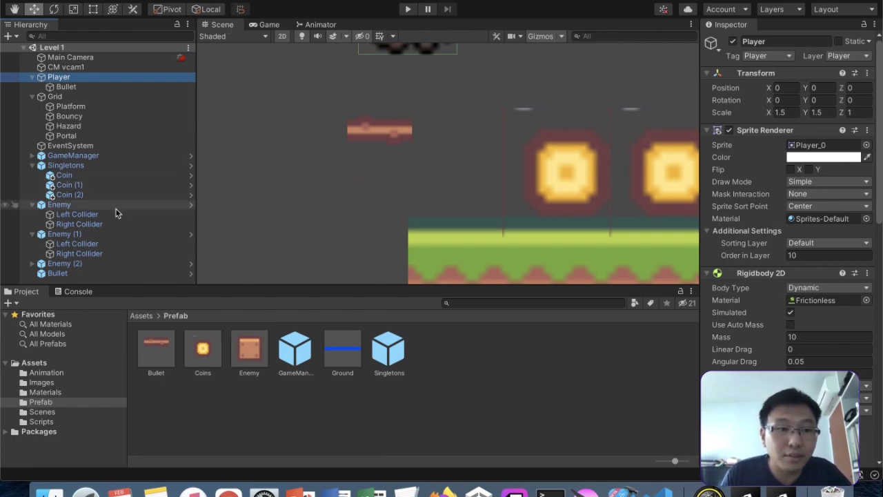
click(71, 204)
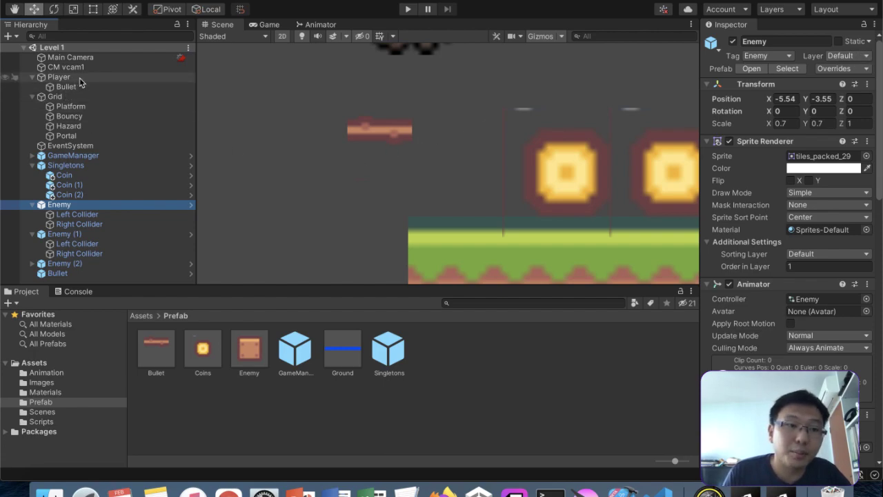
Step: Check the top-level Bullet's layer and compare it with the Physics 2D Layer Collision Matrix in the project settings
click(58, 273)
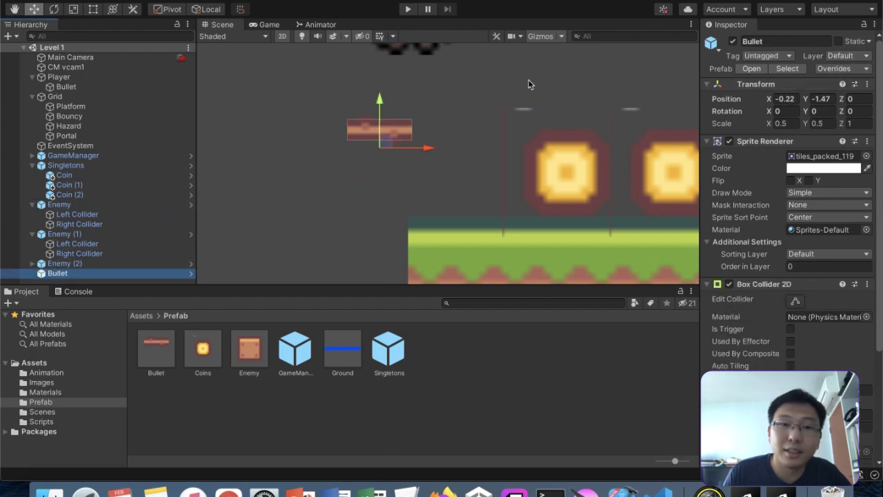
scroll(412, 160, down, 10)
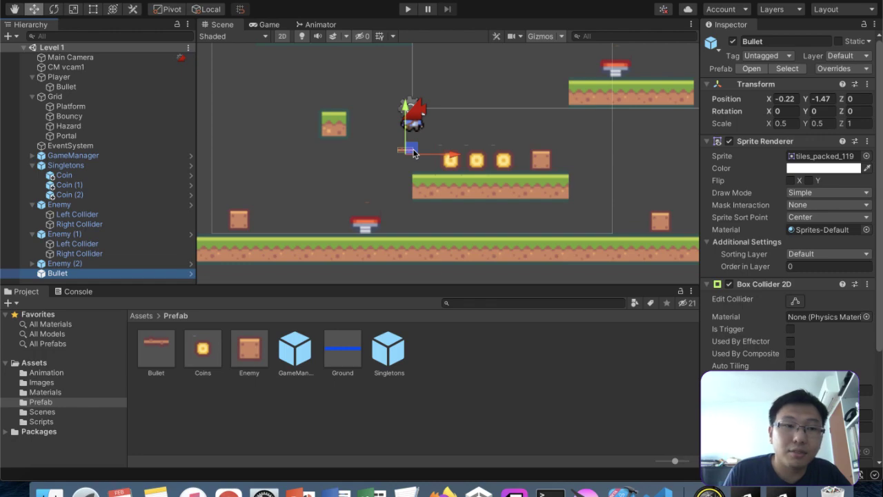
click(127, 0)
mouse_move(74, 0)
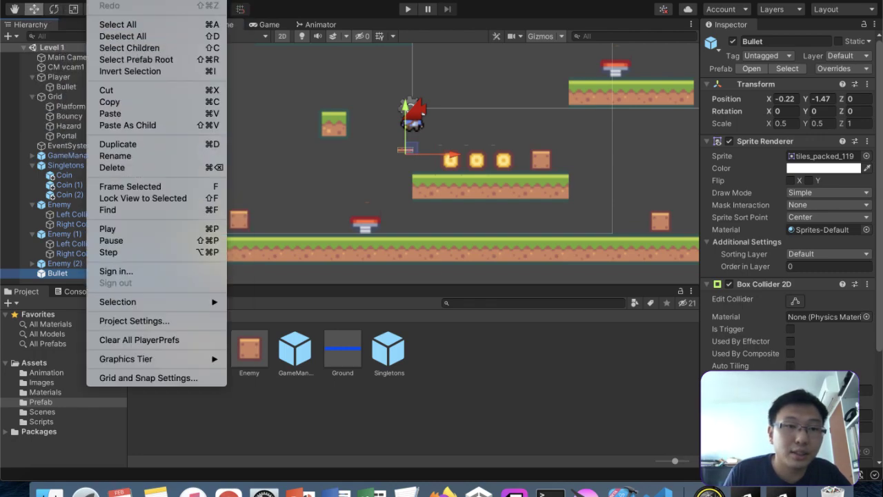
click(134, 321)
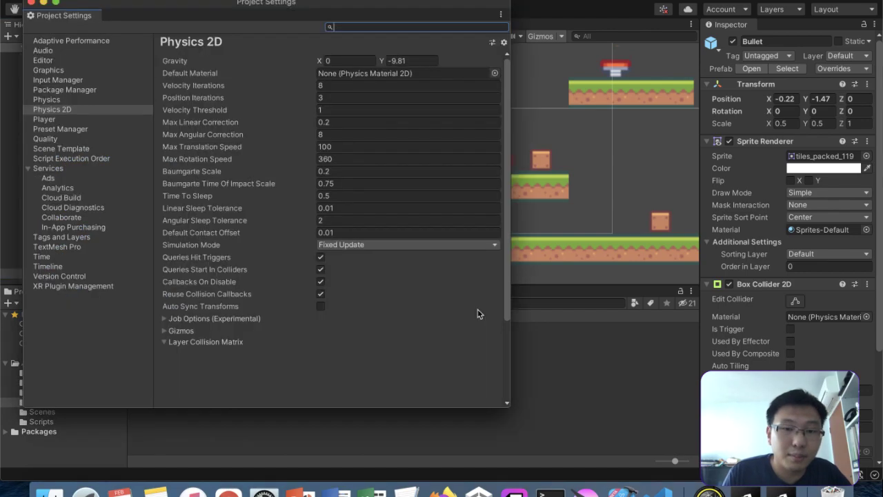
scroll(478, 312, down, 4)
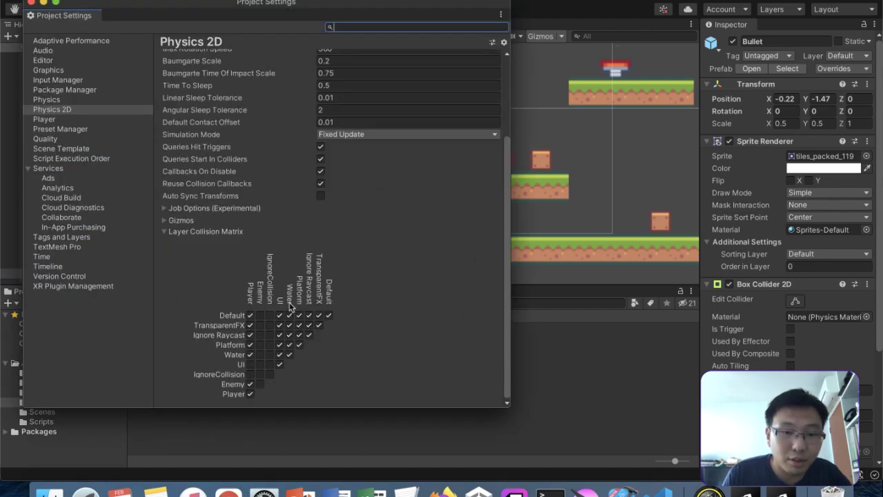
click(31, 3)
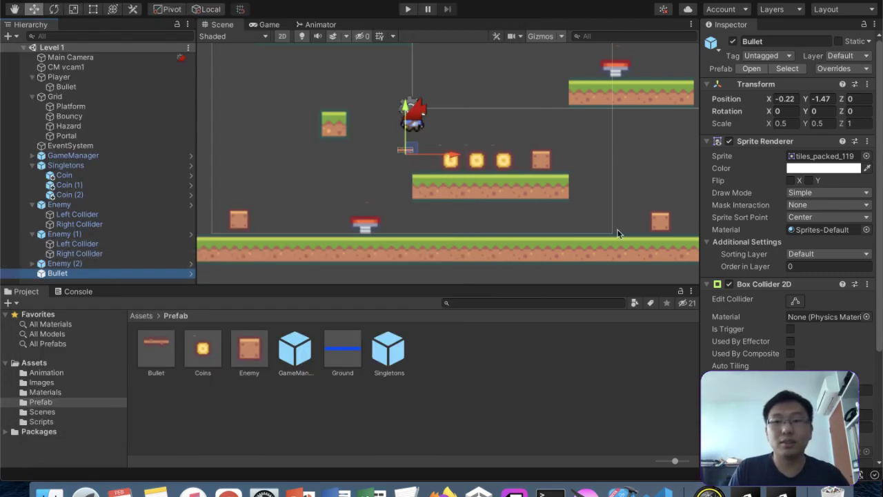
Step: Add a Rigidbody 2D component to the top-level Bullet object
scroll(805, 334, down, 3)
scroll(804, 334, down, 3)
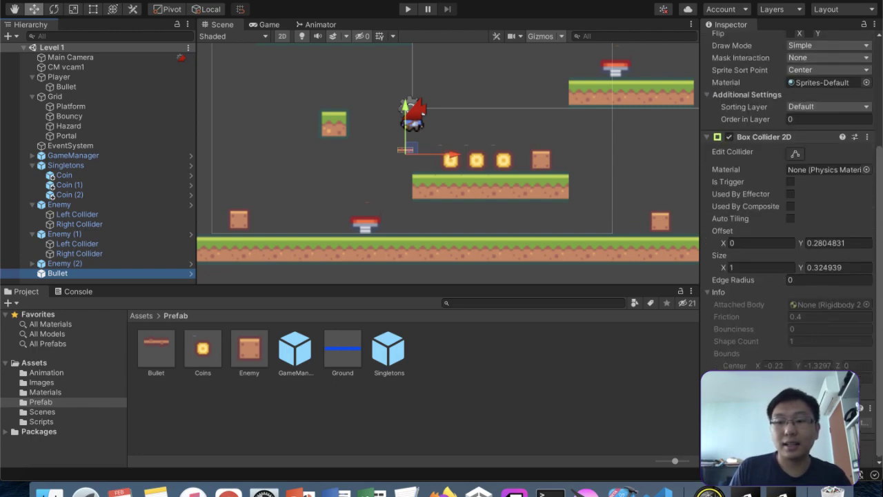
click(794, 444)
text(rigid)
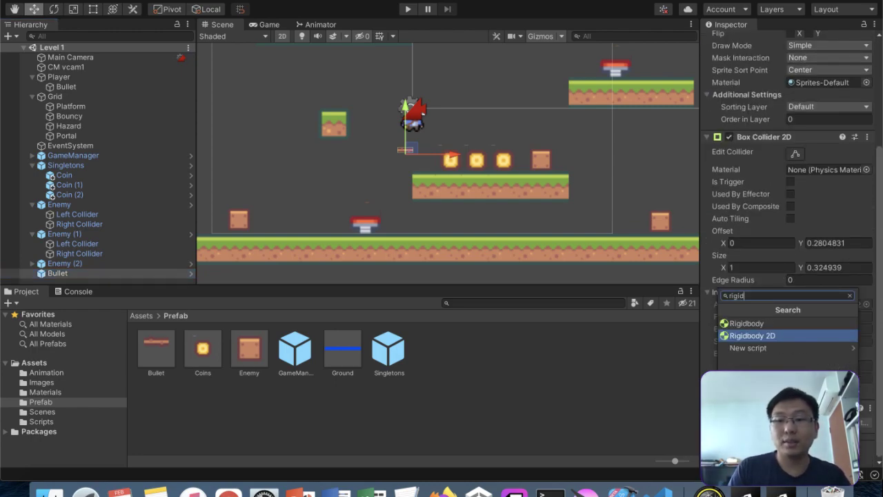
click(757, 338)
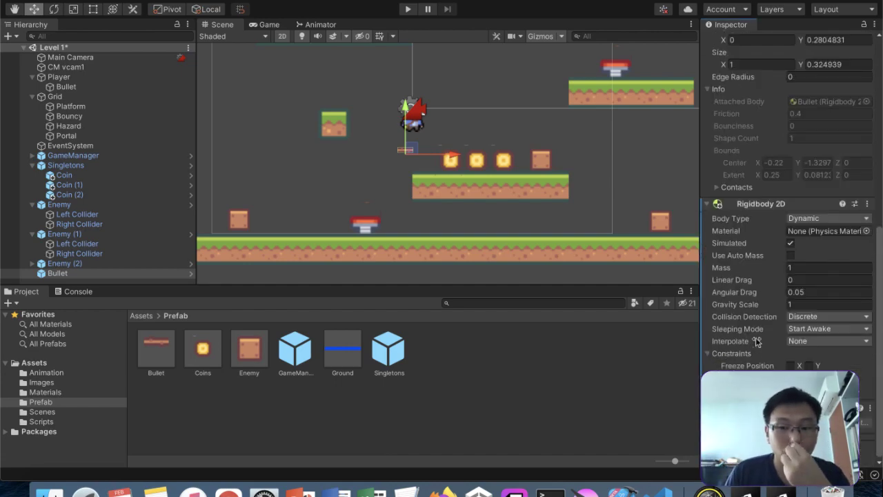
Step: Set the body type of the Bullet's Rigidbody 2D to Kinematic
click(845, 219)
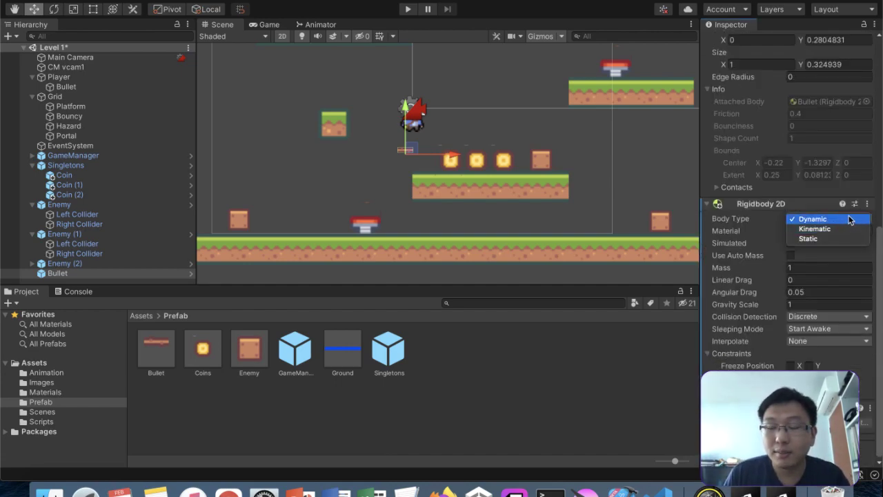
click(835, 220)
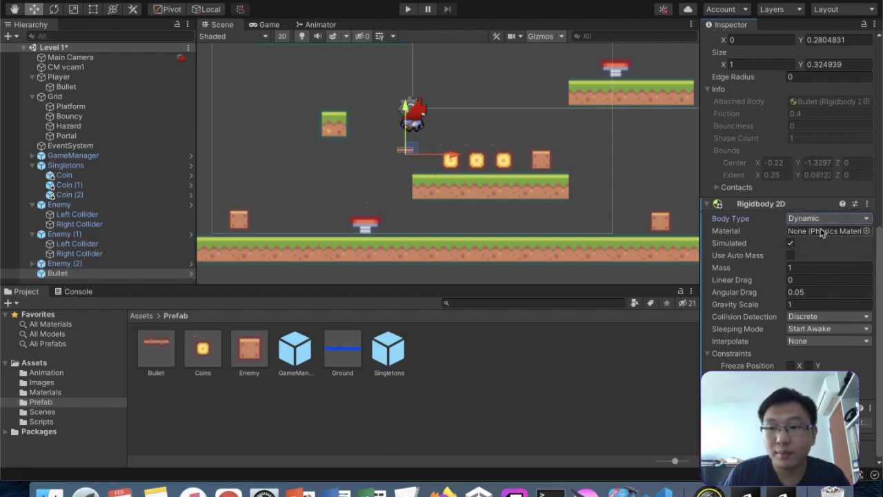
click(828, 219)
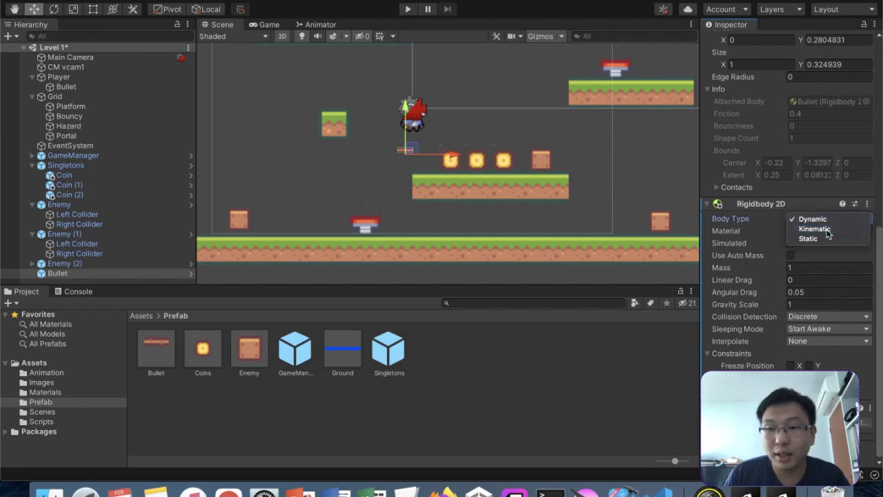
click(826, 231)
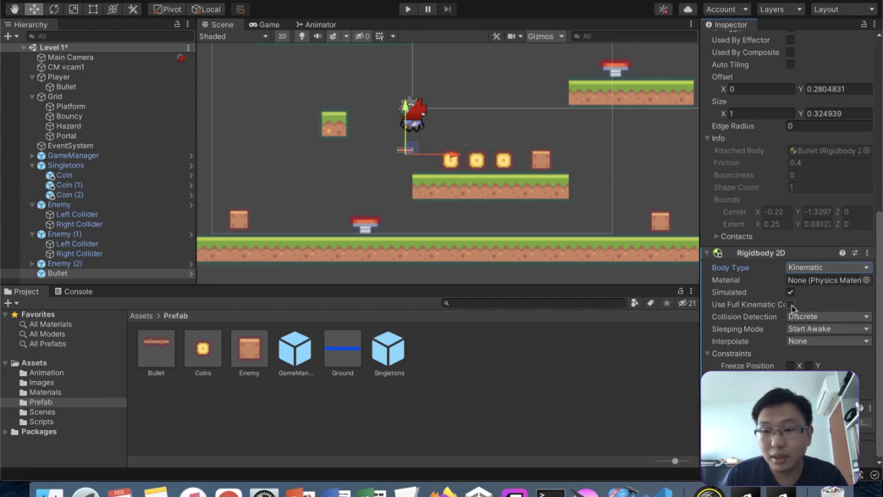
Step: Enable Use Full Kinematic Contacts on the Bullet's Rigidbody 2D and set its collision detection to Continuous
mouse_move(748, 306)
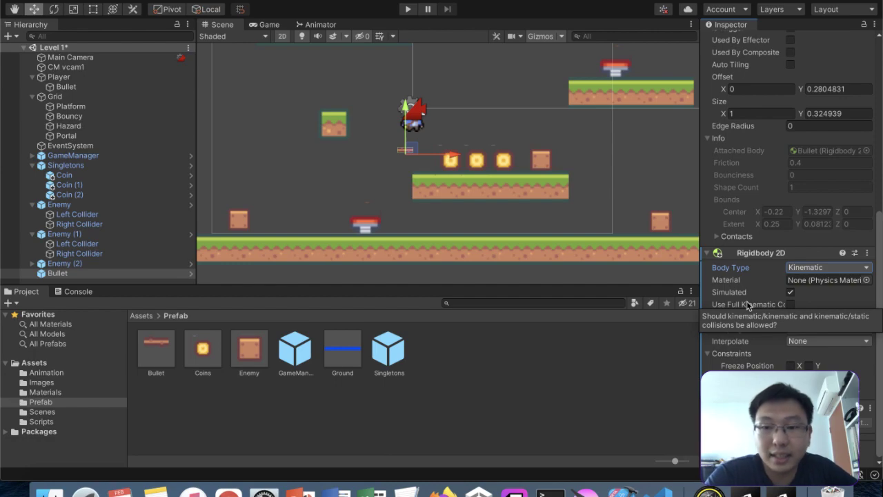
click(790, 305)
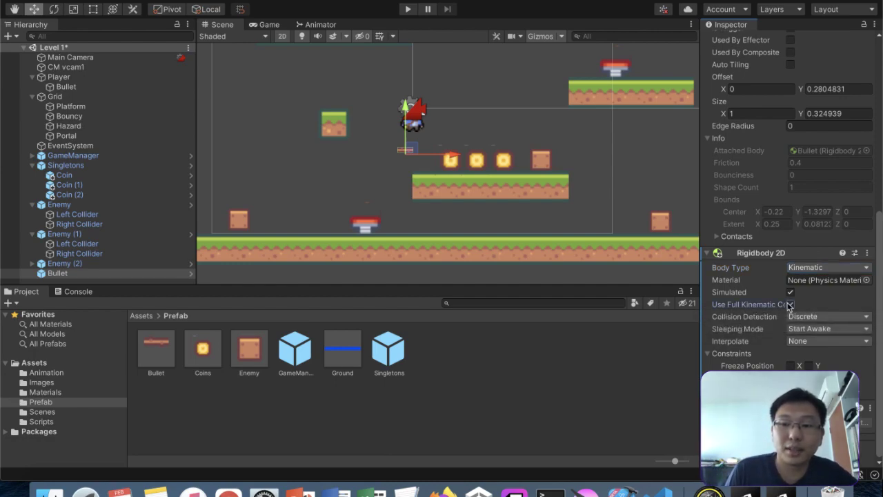
click(811, 316)
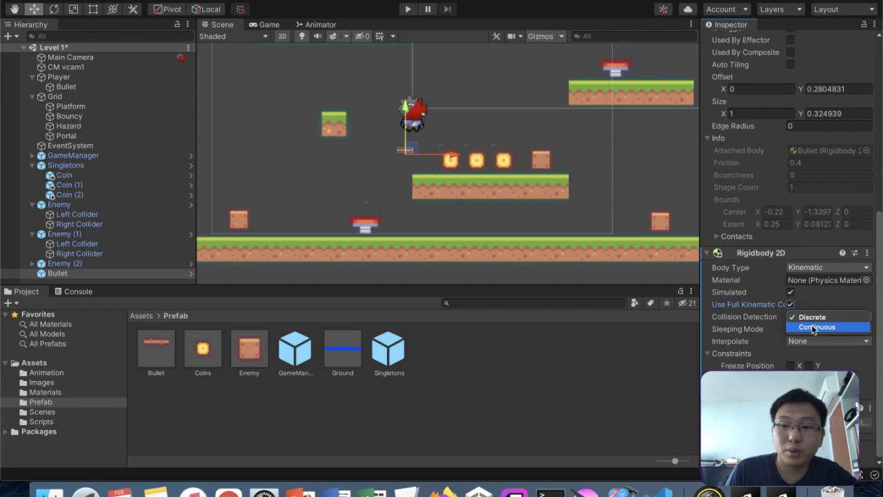
click(814, 327)
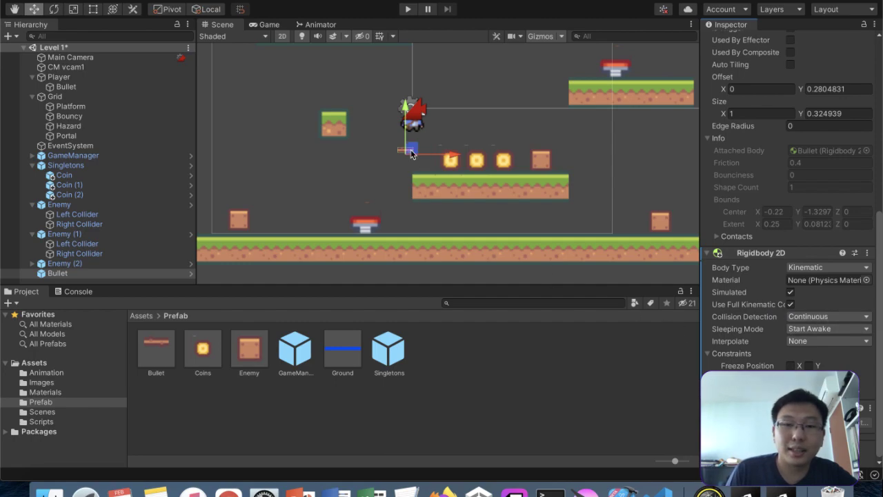
Step: Run Level 1 in Play mode to check how the Bullet behaves, and stop the game
click(408, 10)
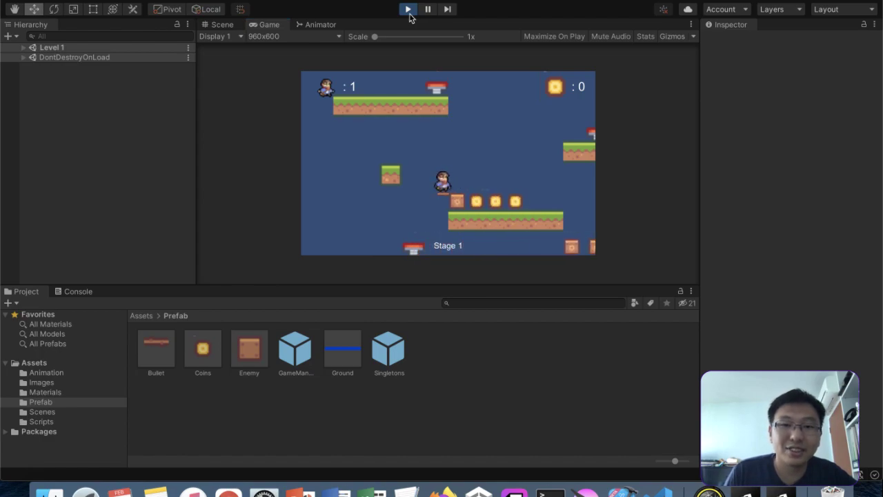
click(409, 9)
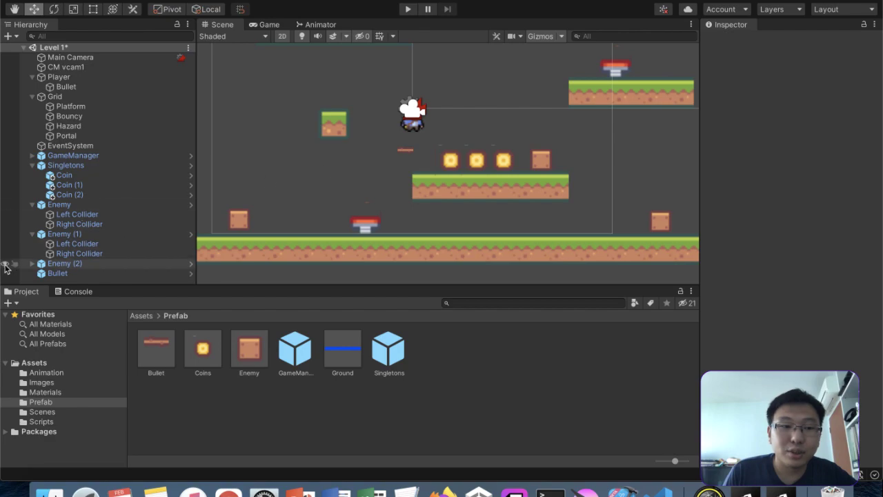
Step: Tint the top-level Bullet's Sprite Renderer mint green and check the plank's look in the scene
click(57, 273)
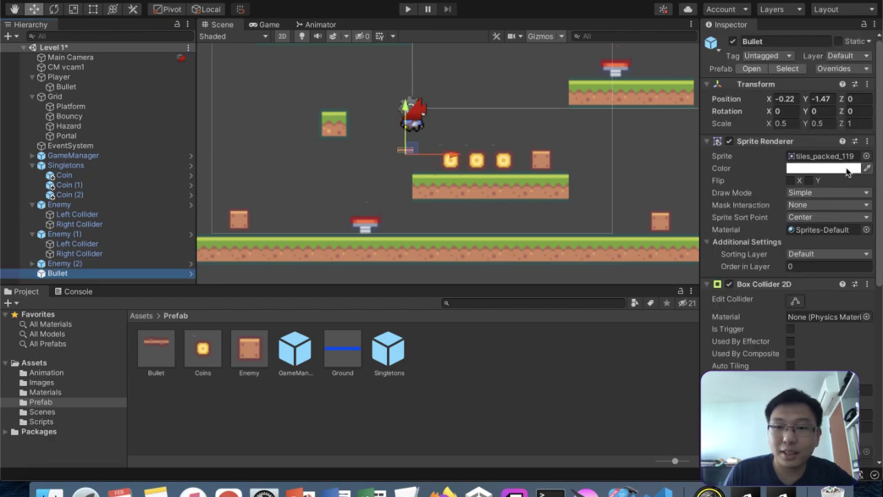
click(847, 171)
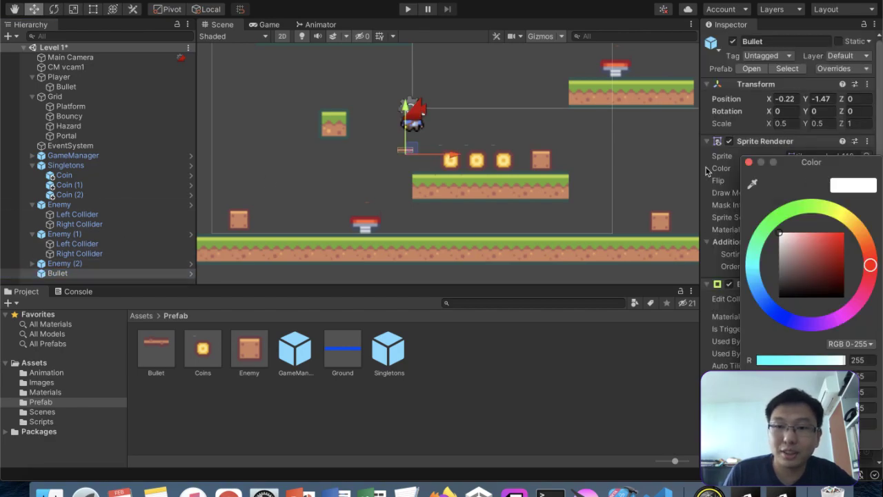
click(840, 215)
drag(832, 238, 877, 207)
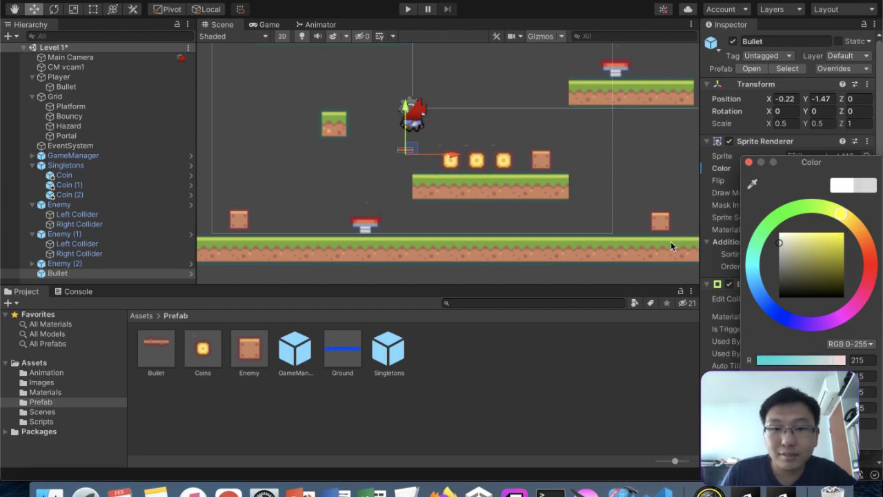
mouse_move(848, 226)
mouse_down()
mouse_move(869, 267)
mouse_move(861, 301)
mouse_move(854, 283)
mouse_move(805, 323)
mouse_move(850, 307)
mouse_move(794, 320)
mouse_move(755, 286)
mouse_move(723, 297)
mouse_move(738, 216)
mouse_up()
mouse_move(764, 190)
mouse_down()
mouse_move(655, 172)
mouse_move(552, 232)
mouse_move(448, 138)
mouse_move(383, 166)
mouse_up()
scroll(383, 167, up, 5)
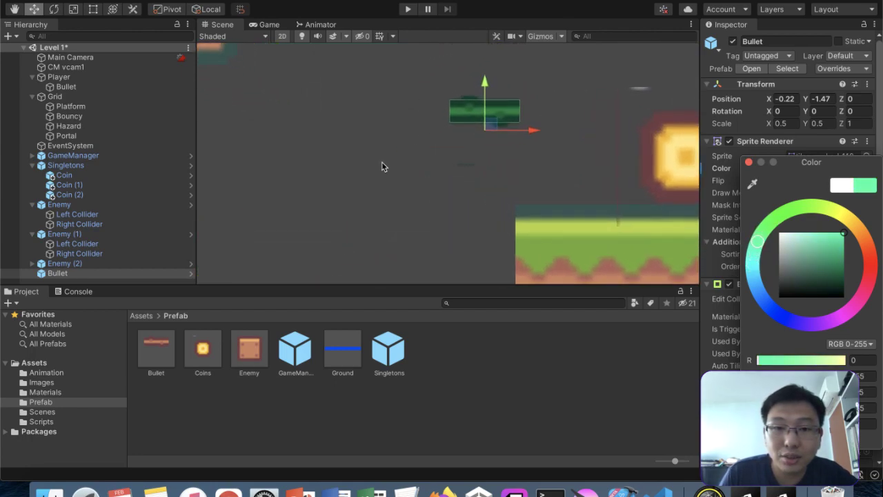
scroll(384, 167, down, 7)
scroll(381, 166, down, 1)
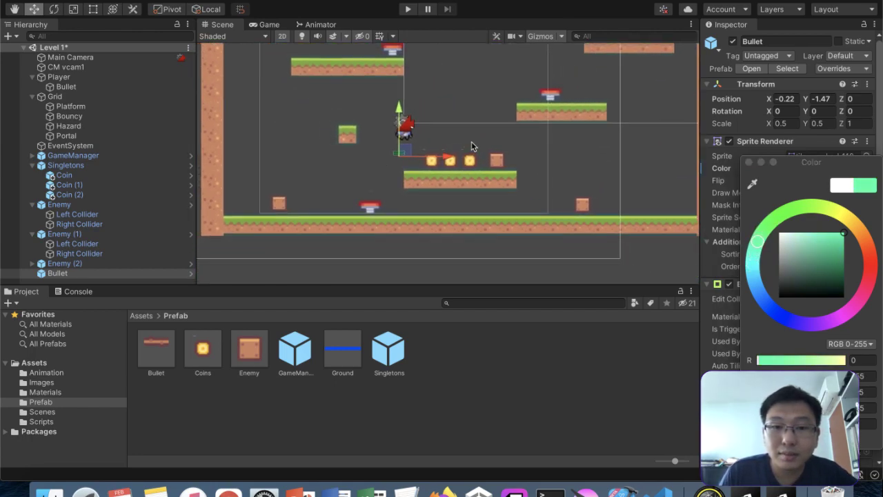
click(471, 141)
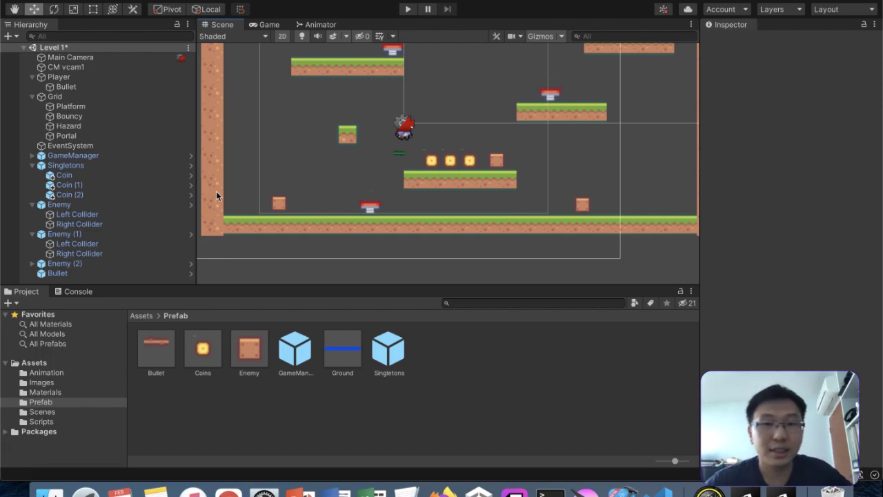
Step: Review the Bullet's Rigidbody 2D settings and open the Scripts folder in the project assets
click(74, 272)
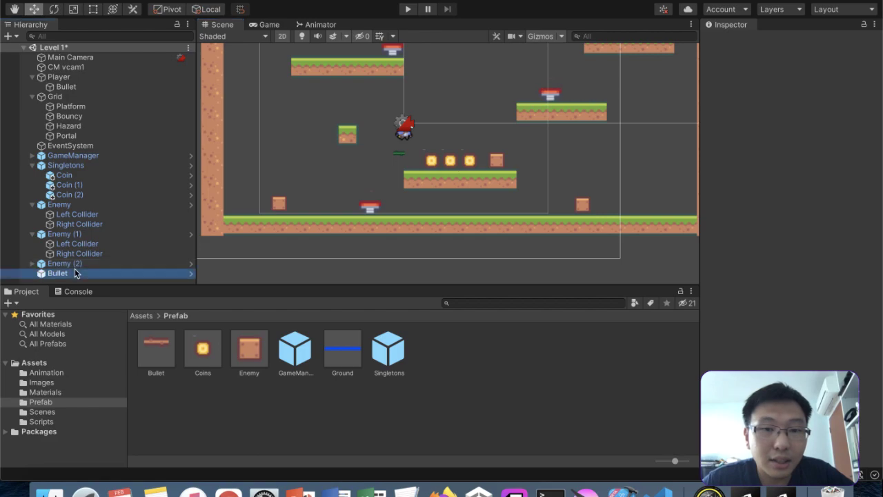
scroll(802, 309, down, 10)
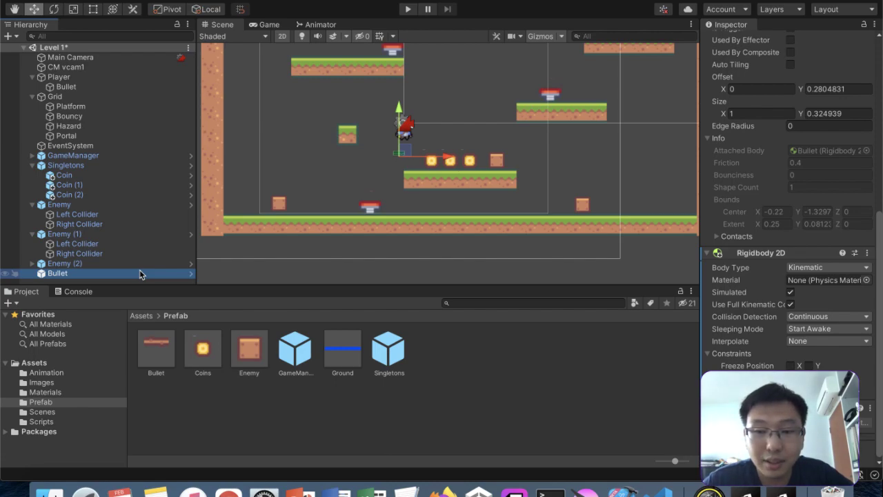
click(62, 412)
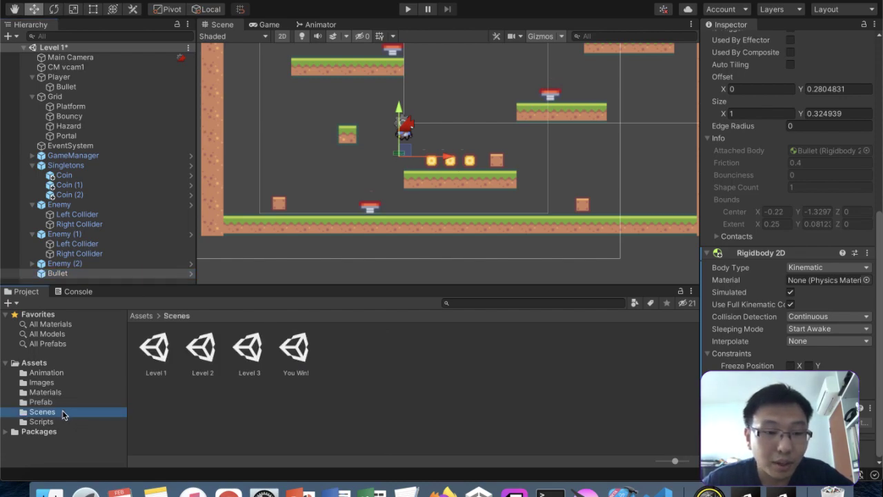
click(60, 421)
click(407, 355)
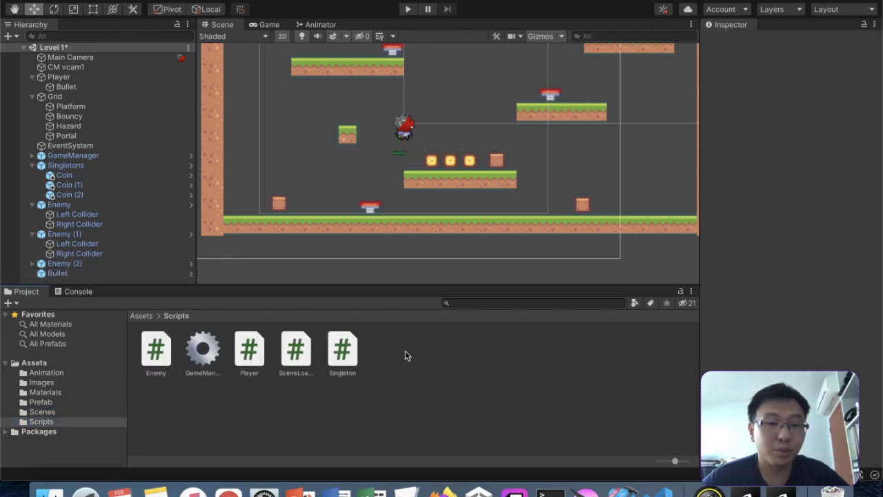
right_click(405, 350)
mouse_move(492, 161)
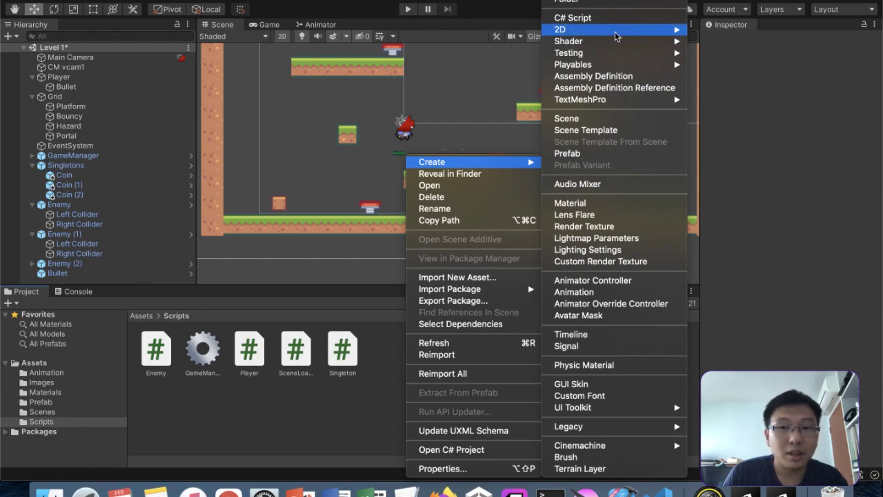
click(66, 280)
click(55, 275)
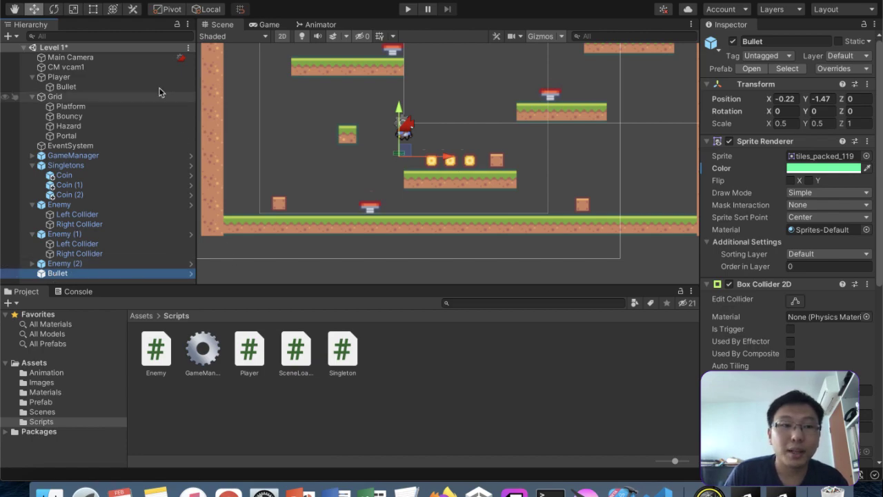
Step: Switch to Visual Studio Code, declare a public GameObject named bulletPos below jumpVelocity in Player.cs, and save the script
click(92, 77)
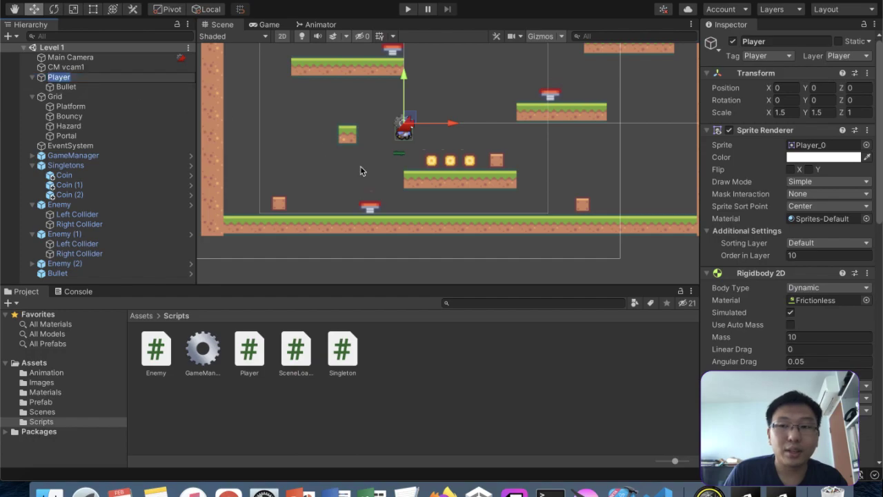
key(ctrl+Up)
click(715, 345)
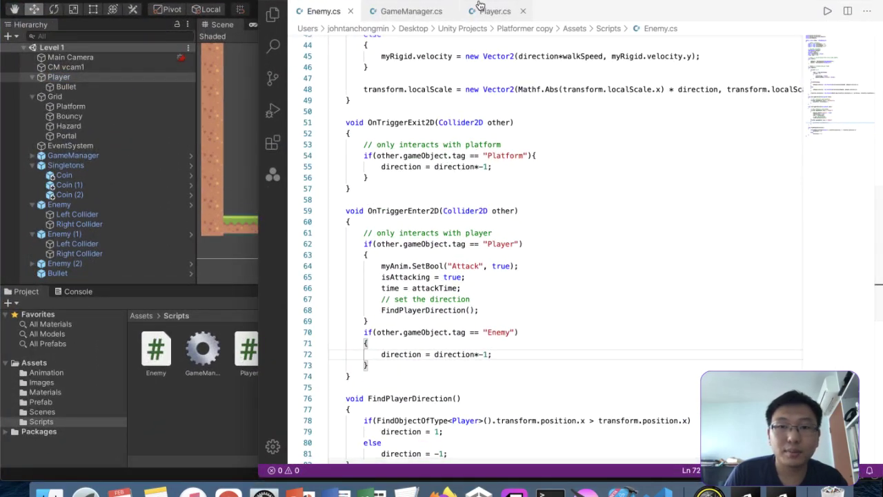
click(480, 11)
scroll(491, 122, up, 20)
click(498, 165)
key(Return)
text(public G)
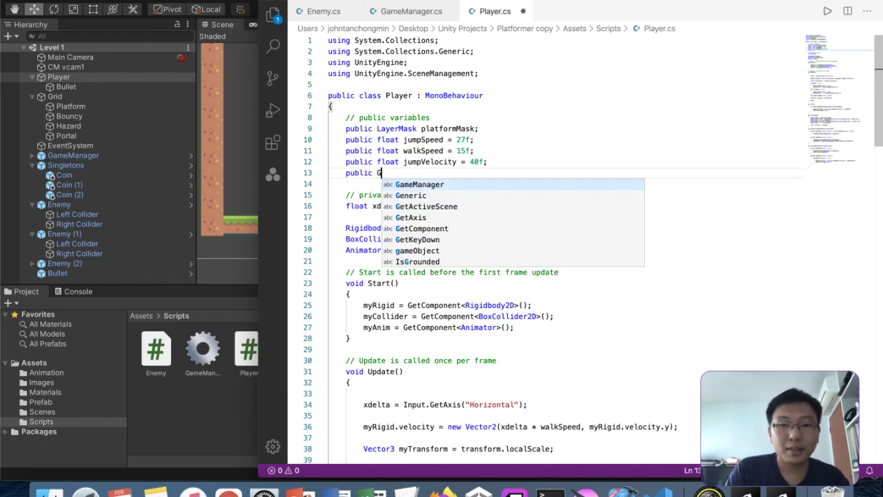
text(ameObject )
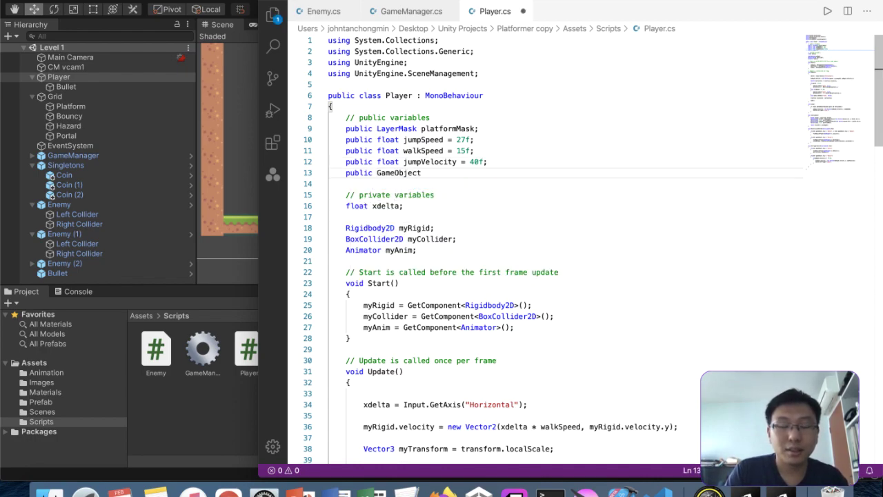
text(bulletPos;)
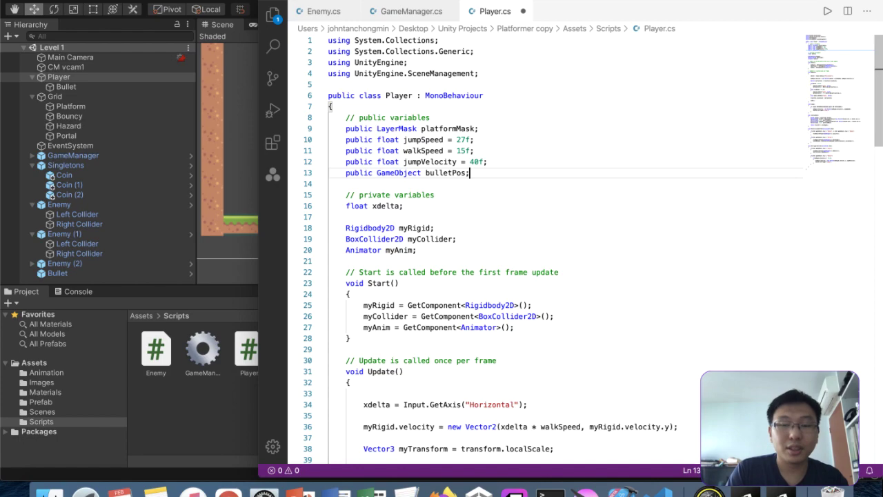
key(super+s)
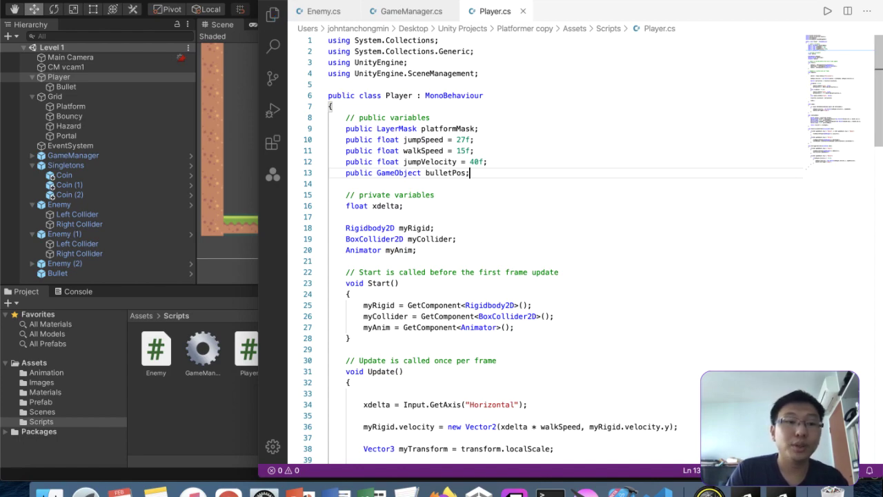
Step: Extend the bulletPos declaration with a second GameObject variable, bulletPrefab, and save Player.cs
key(BackSpace)
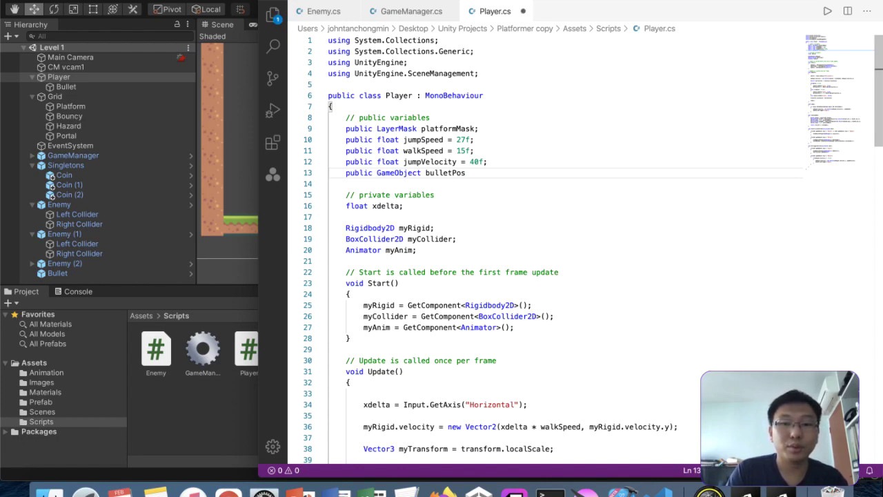
text(, bulletPrefab;)
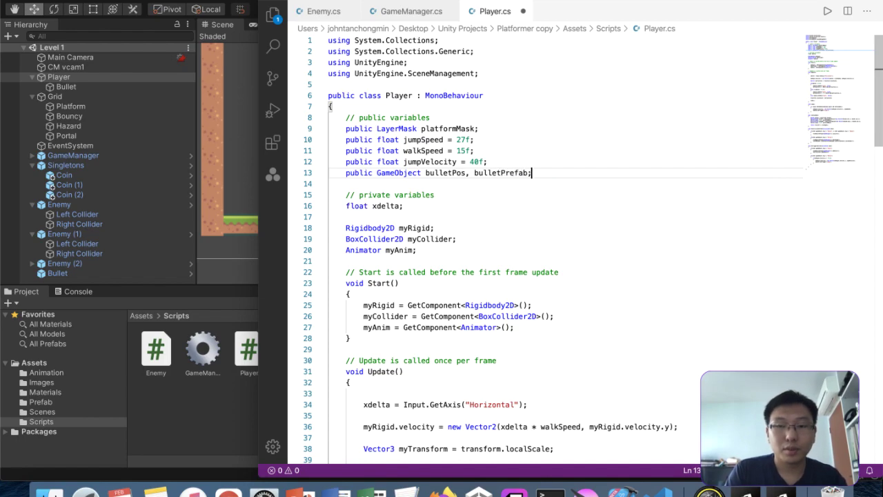
key(super+s)
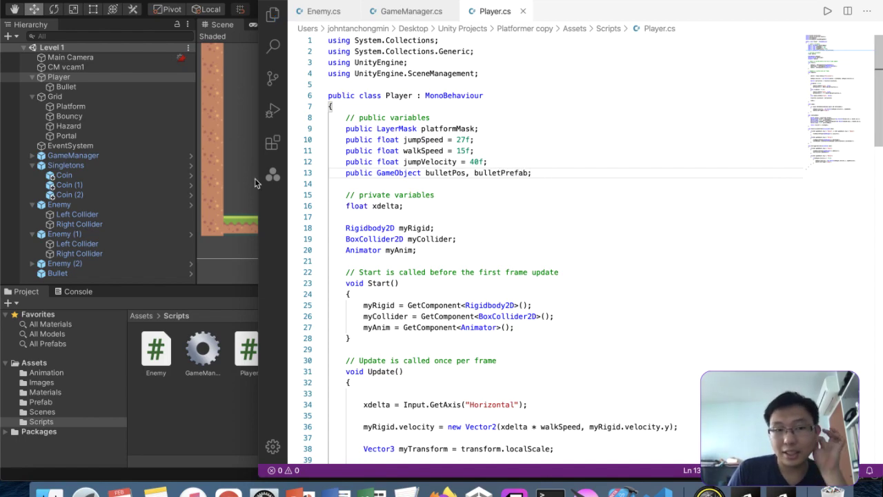
Step: Switch to Chrome in a new window and run a web search for "transform unity"
click(76, 81)
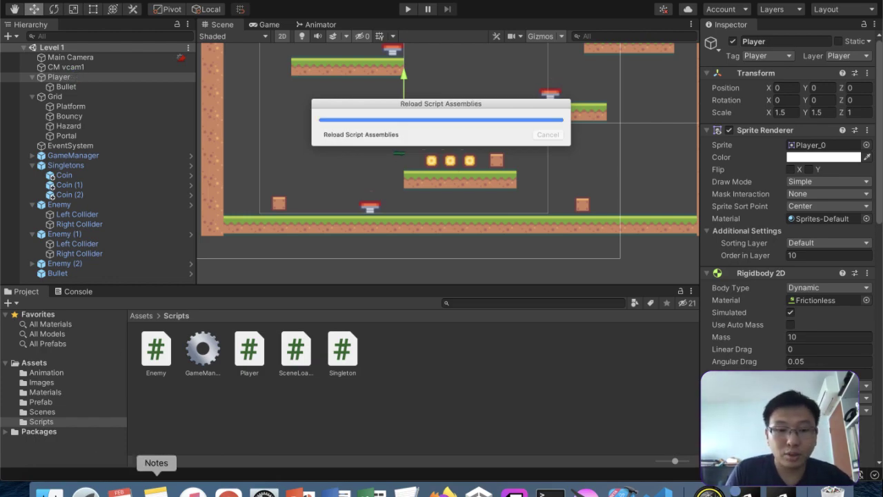
right_click(228, 492)
click(254, 354)
text(transform unity)
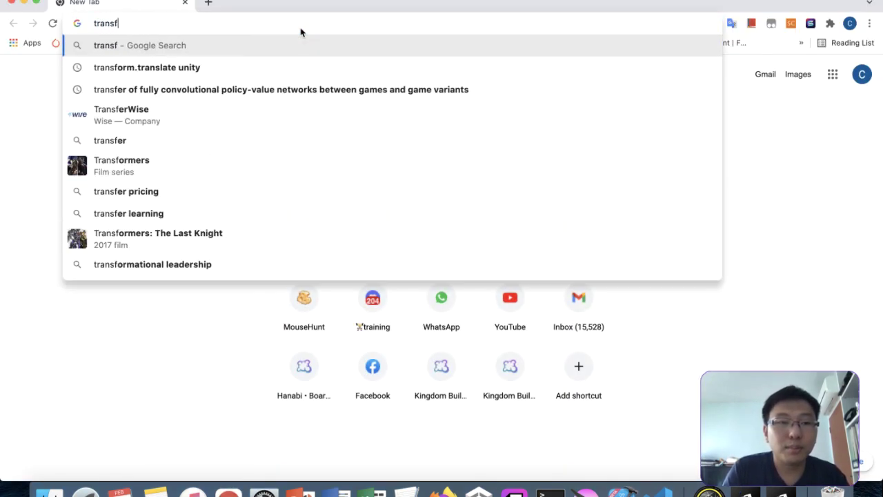
key(Return)
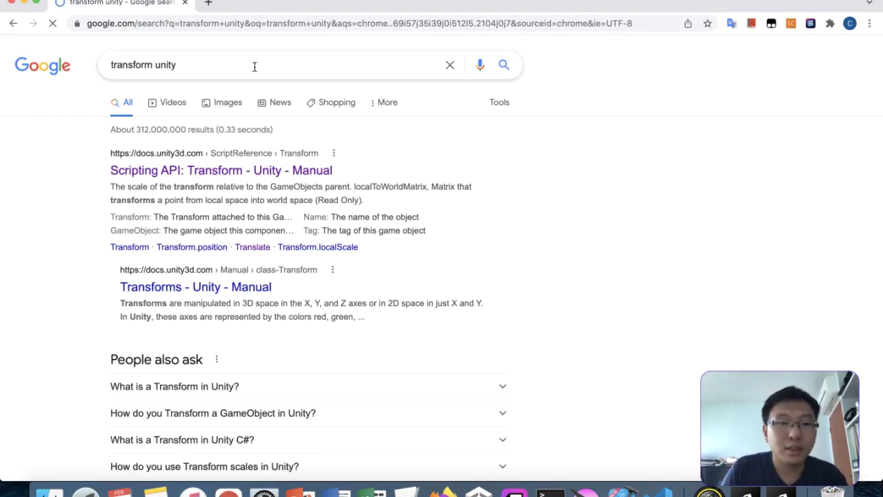
Step: Search the web for "instantiate unity", open the Object.Instantiate scripting reference, and examine its declarations
click(206, 66)
double_click(154, 65)
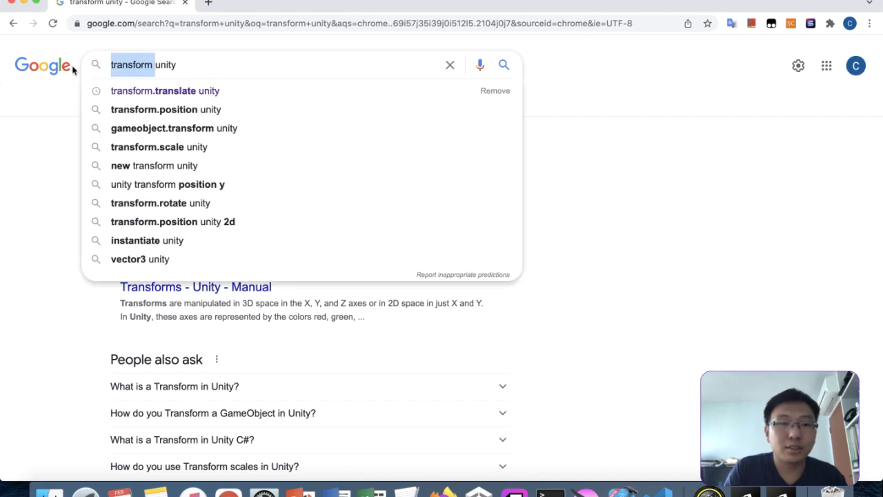
text(instan)
text(tiate)
key(Return)
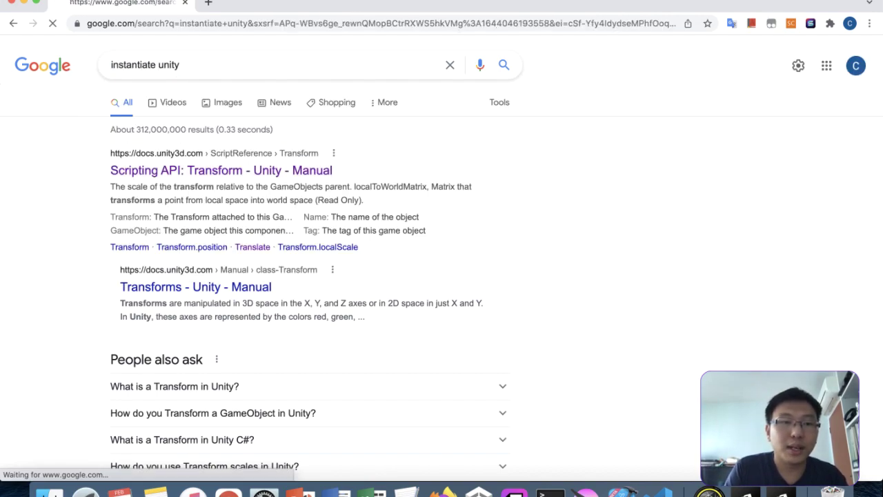
click(211, 172)
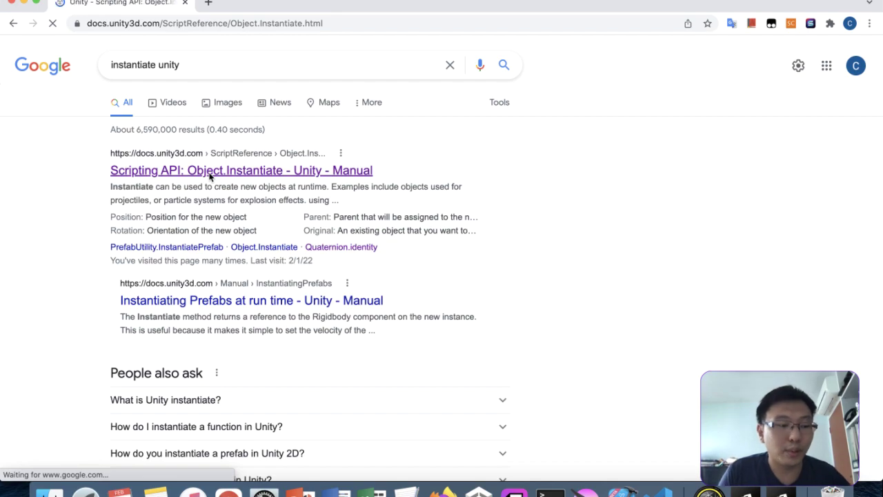
scroll(447, 239, down, 2)
scroll(447, 239, up, 1)
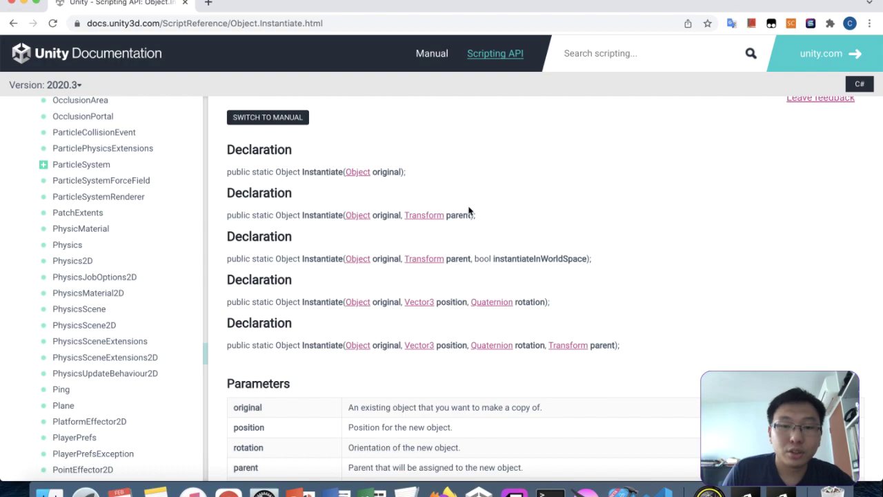
Step: Switch to Visual Studio Code and change the type of the bulletPos declaration in Player.cs to Transform
key(ctrl+Up)
click(688, 144)
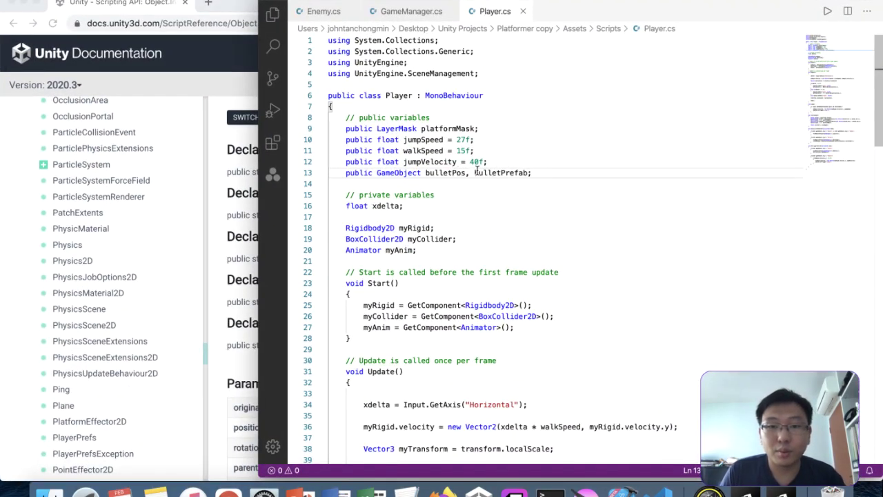
drag(423, 174, 376, 174)
text(Transform)
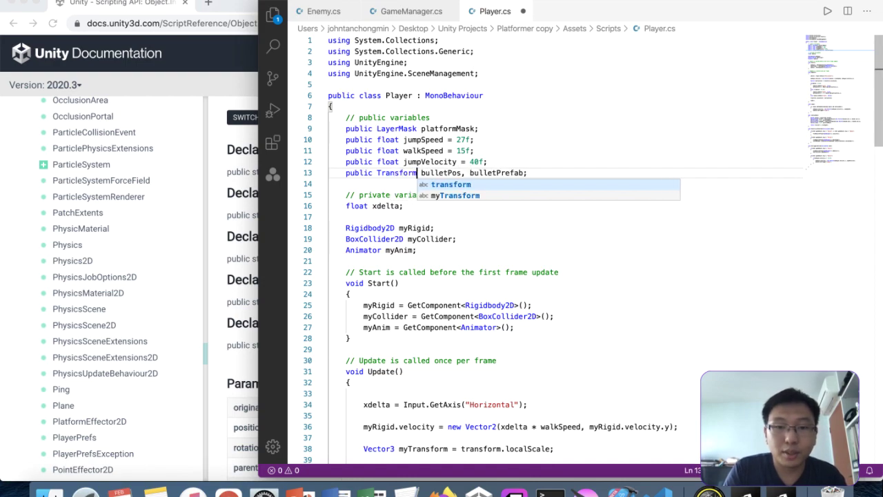
Step: Move bulletPrefab into its own public GameObject declaration below the bulletPos line and save Player.cs
click(467, 174)
key(BackSpace)
key(BackSpace)
text(;)
key(Return)
text(public GameObject)
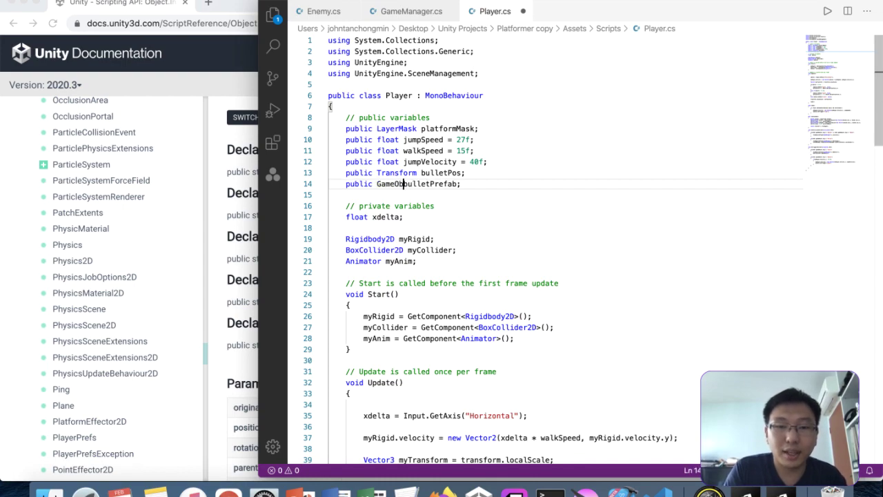
key(super+s)
Step: Check the Object.Instantiate reference again and return to the Unity editor
click(230, 271)
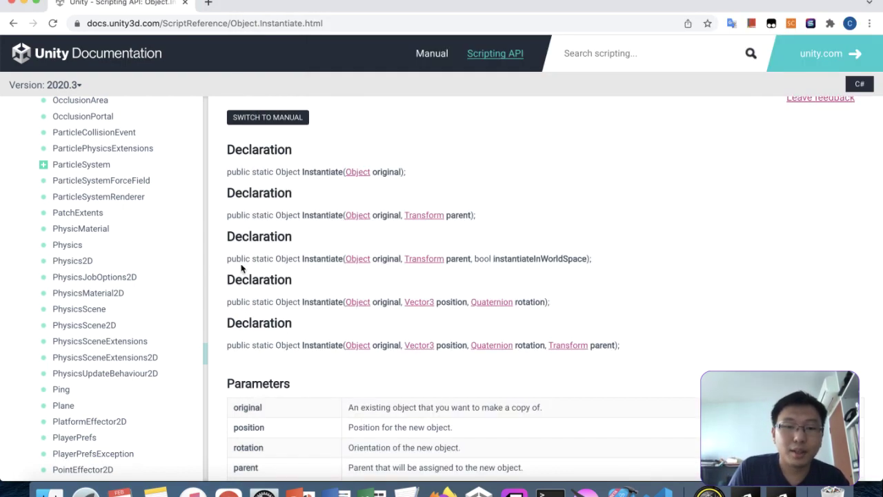
key(ctrl+Up)
click(726, 206)
key(ctrl+Up)
click(199, 132)
key(ctrl+Up)
click(256, 129)
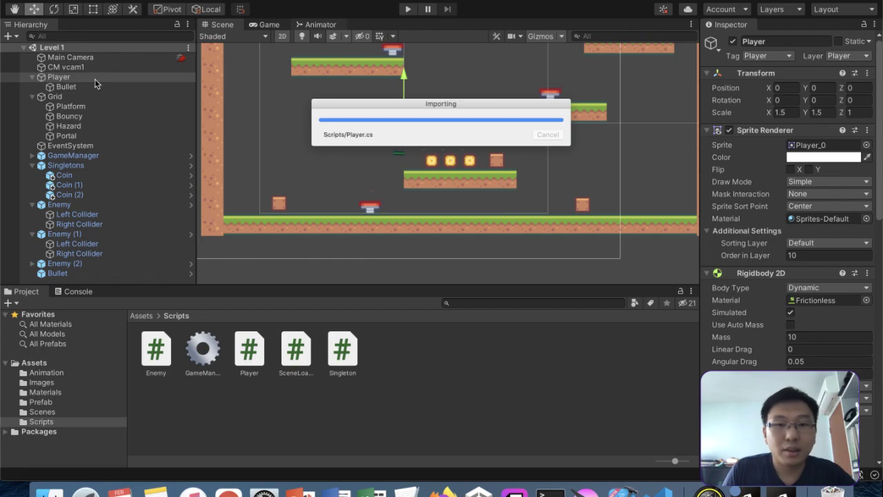
Step: In the Player script component, assign the Player's child Bullet to Bullet Pos and the top-level Bullet to Bullet Prefab
scroll(811, 294, down, 10)
click(90, 77)
scroll(794, 236, up, 10)
scroll(793, 236, down, 10)
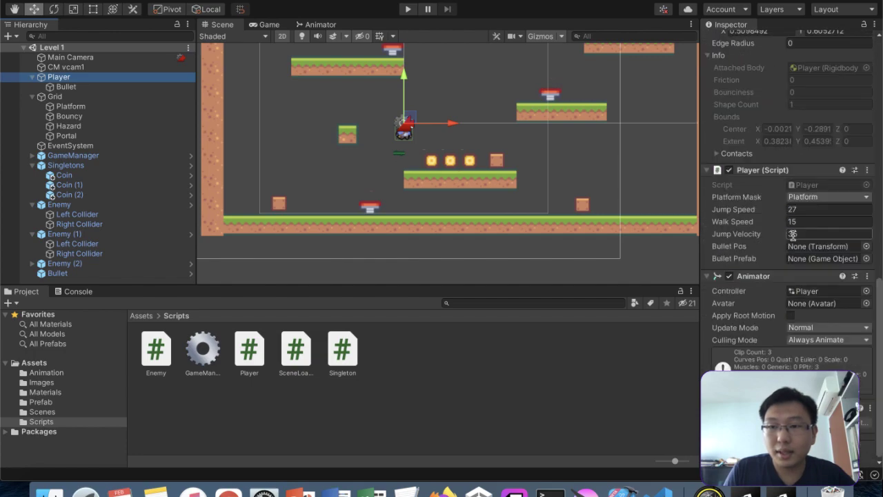
scroll(792, 297, up, 10)
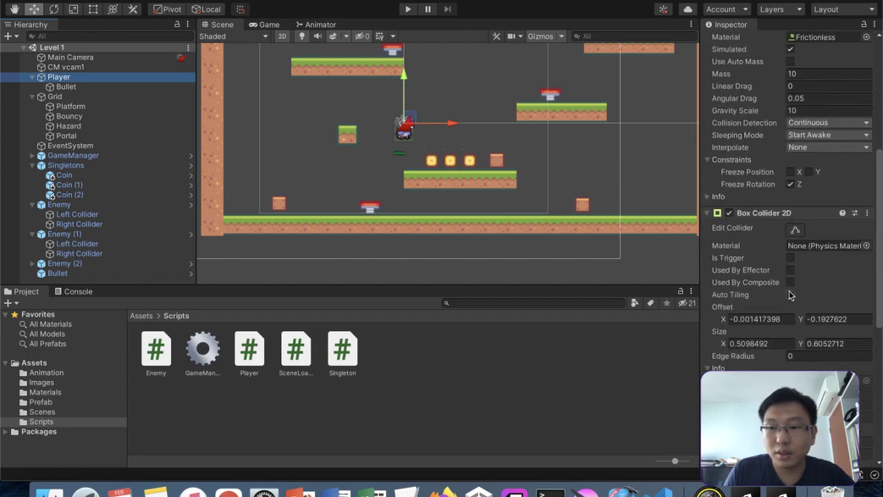
scroll(790, 294, up, 5)
scroll(801, 262, down, 15)
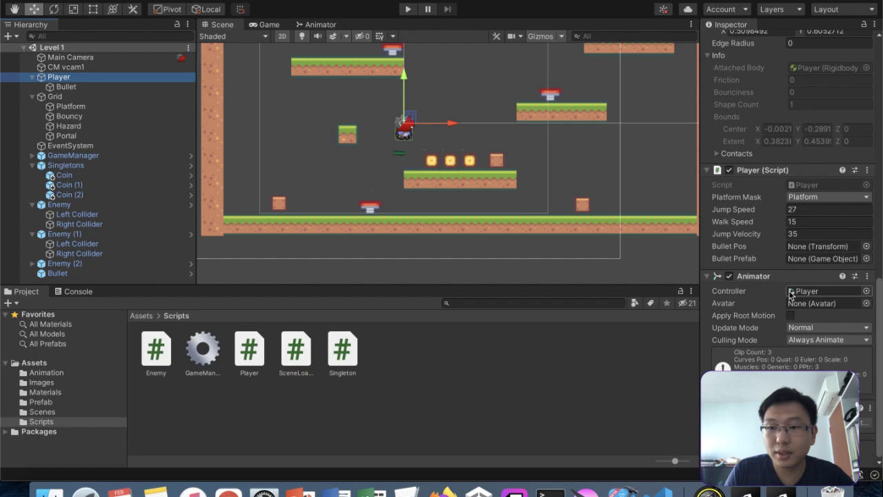
click(66, 88)
drag(67, 88, 825, 252)
drag(58, 274, 824, 261)
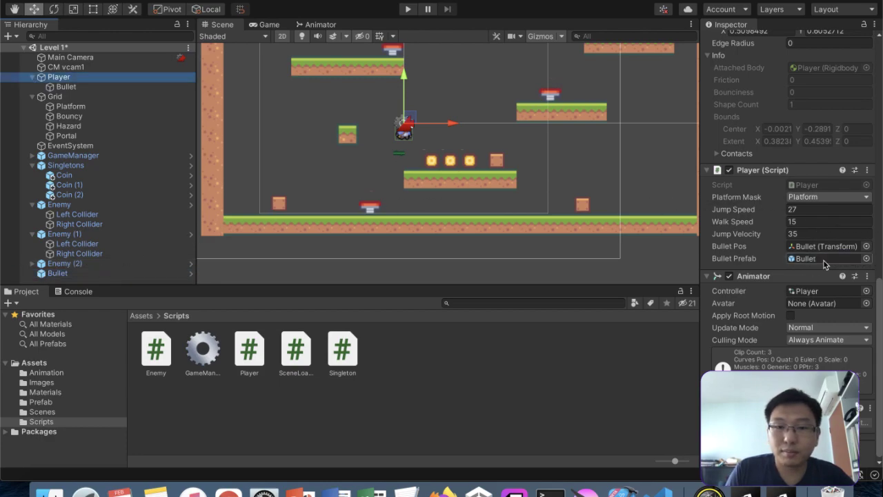
Step: Delete the top-level Bullet object from the Level 1 scene
click(68, 274)
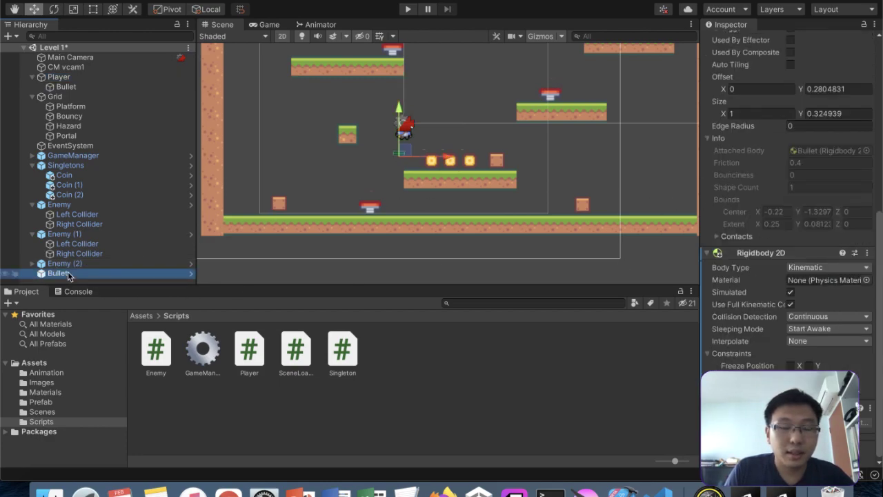
right_click(67, 274)
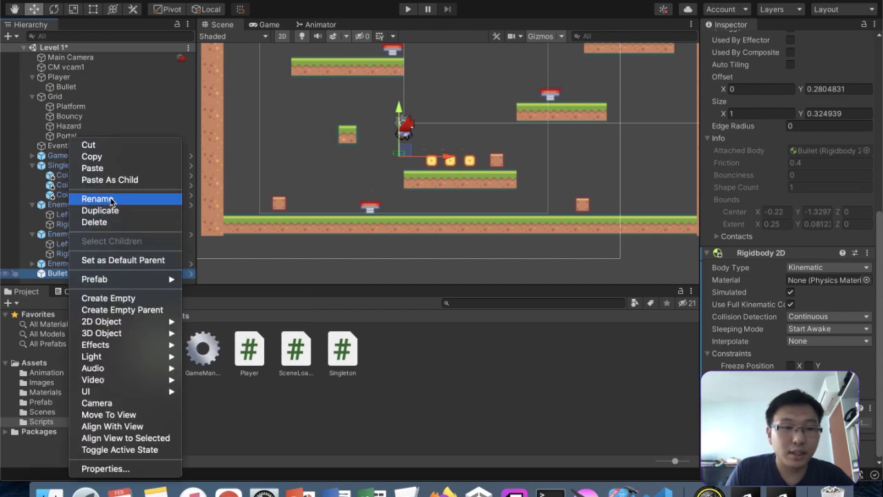
click(102, 224)
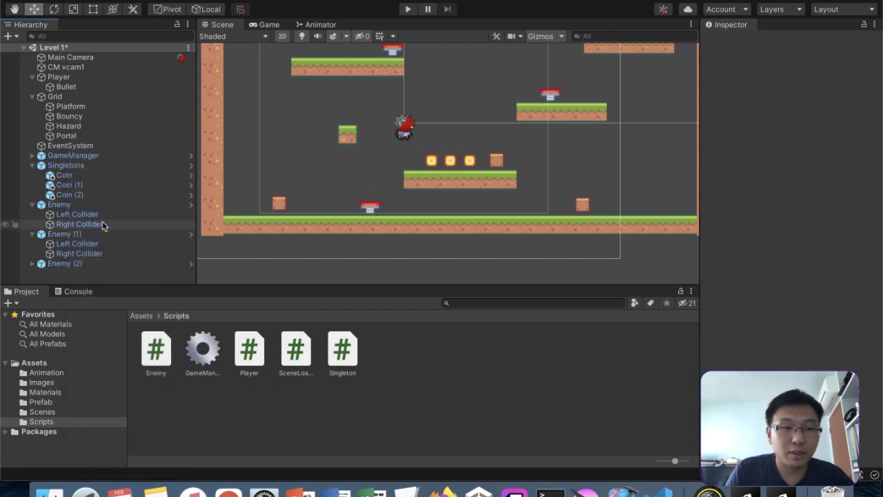
Step: Assign the Bullet asset from the Prefab folder to the Player script's Bullet Prefab field and save the scene
click(78, 87)
click(69, 77)
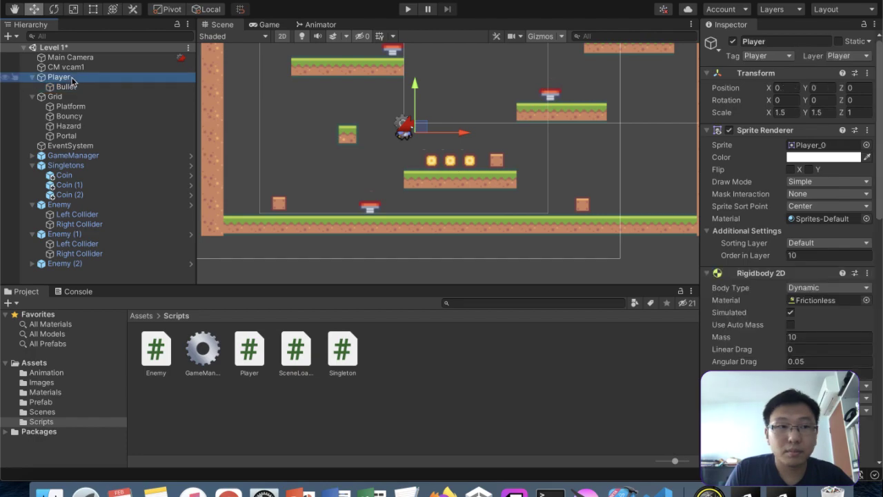
scroll(766, 315, down, 10)
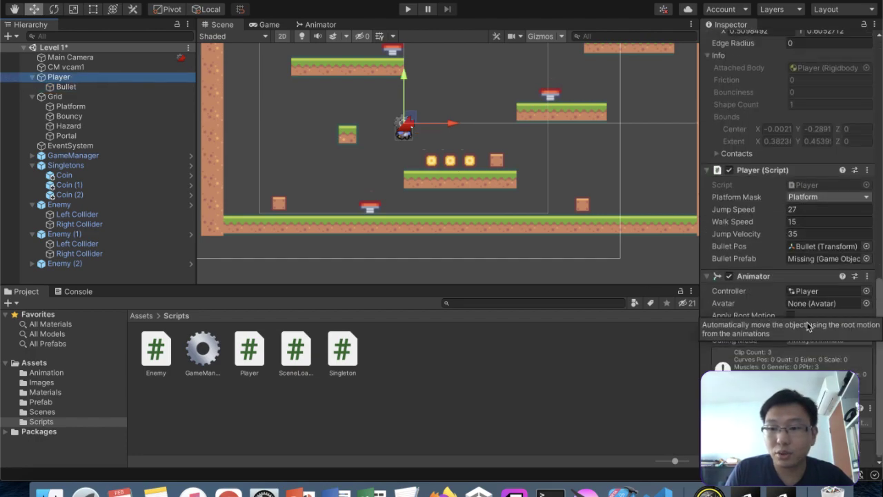
click(41, 403)
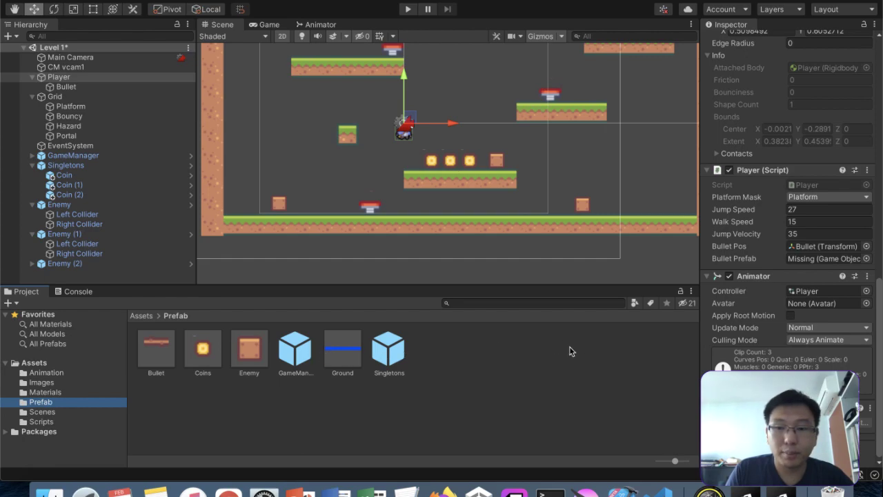
drag(158, 349, 811, 259)
click(103, 77)
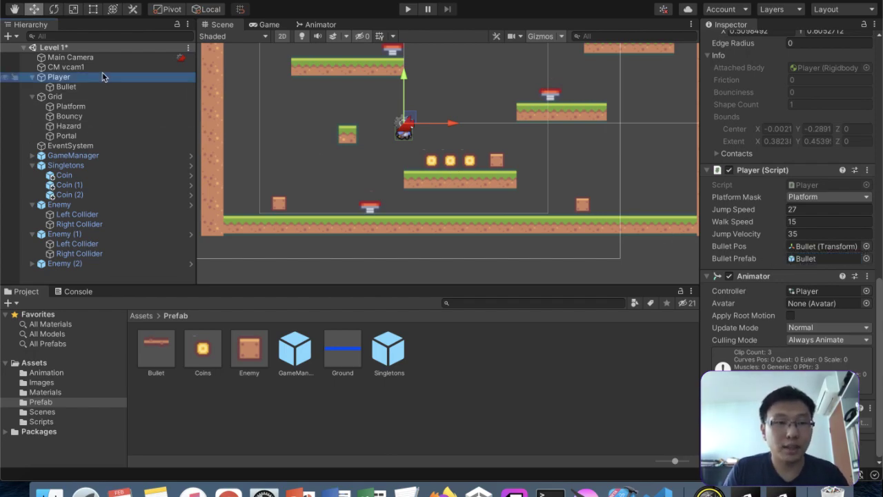
key(super+s)
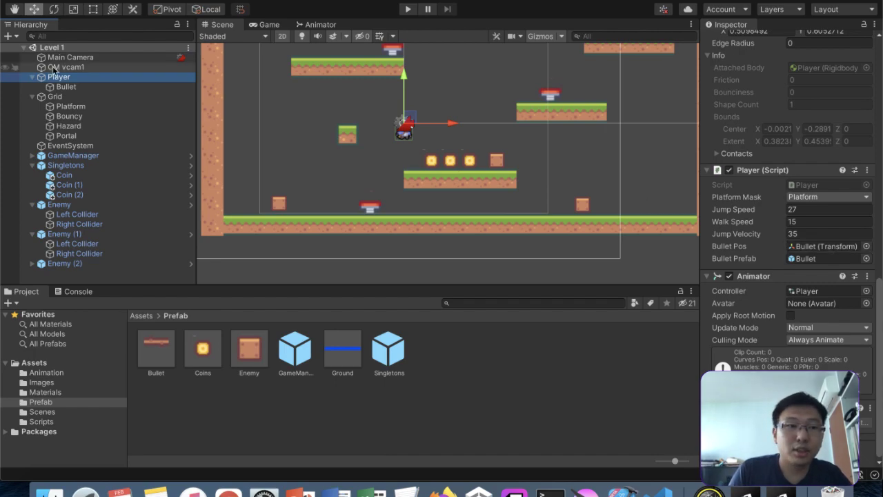
Step: Turn the Player into a prefab in the Prefab folder and assign the Bullet prefab to its script's Bullet Prefab field
drag(60, 77, 551, 407)
click(449, 354)
click(388, 352)
scroll(751, 296, down, 10)
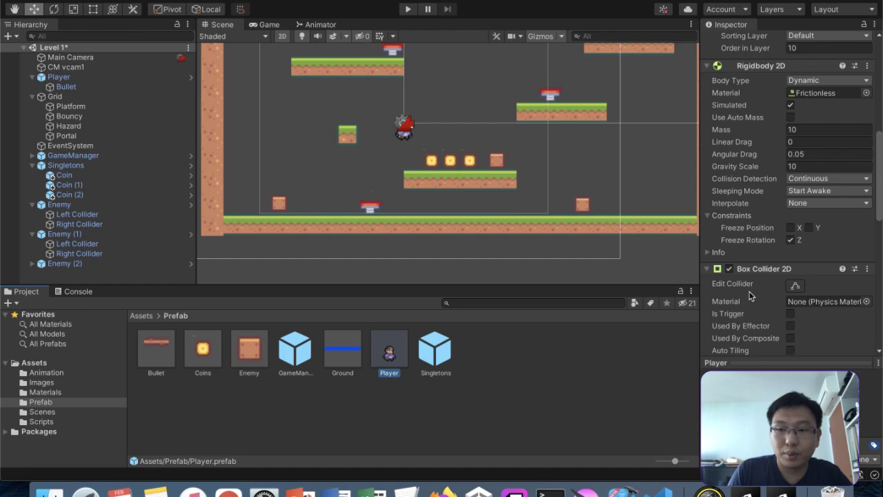
drag(156, 350, 784, 151)
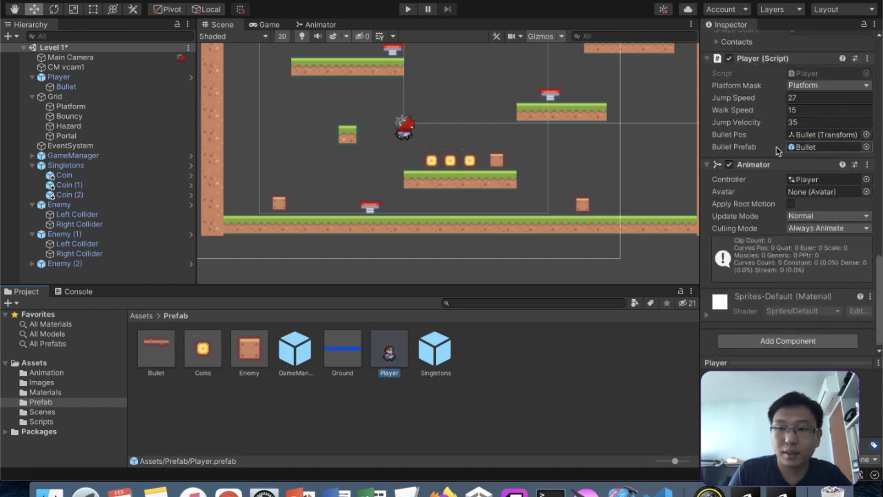
Step: Check the Player instance's prefab overrides, save the scene, and inspect the child Bullet
click(71, 80)
scroll(755, 178, up, 10)
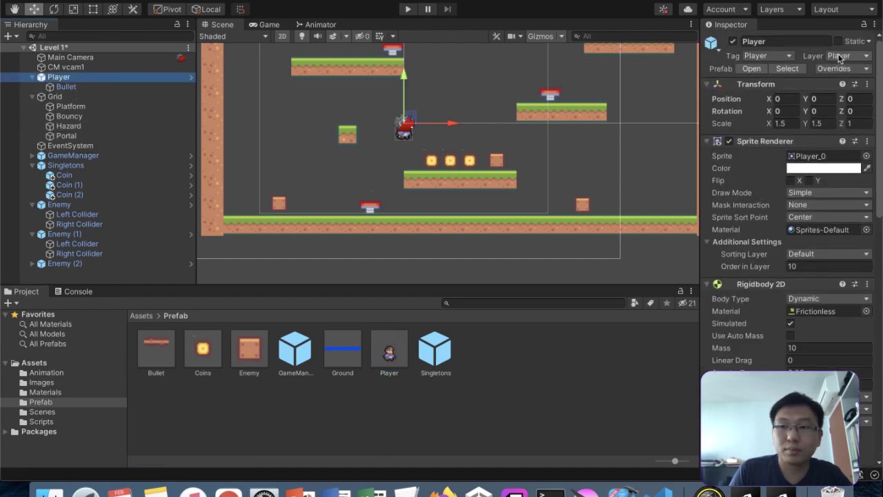
click(834, 69)
click(95, 80)
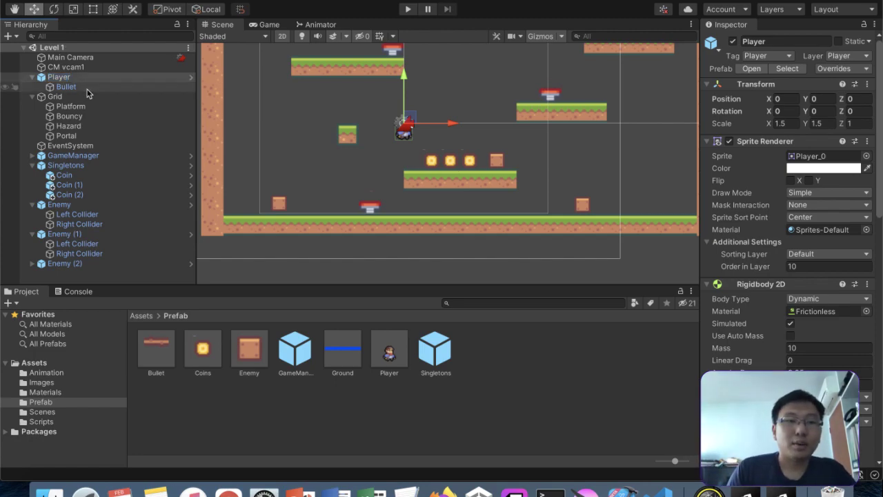
click(86, 89)
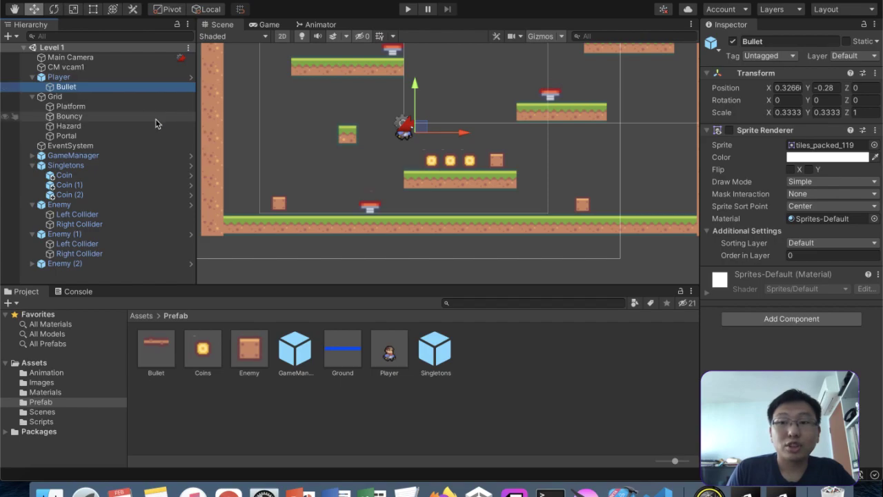
Step: Switch to Visual Studio Code and review the Update and Jump methods in Player.cs
key(ctrl+Up)
click(680, 207)
scroll(681, 200, down, 10)
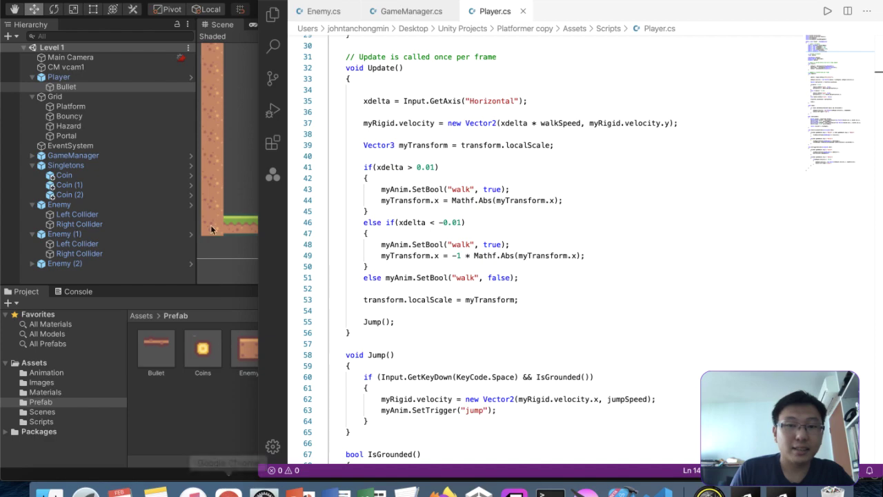
Step: Switch to Unity, open the player settings from Build Settings, and list the Input Manager's axes
click(214, 193)
click(99, 1)
mouse_move(72, 0)
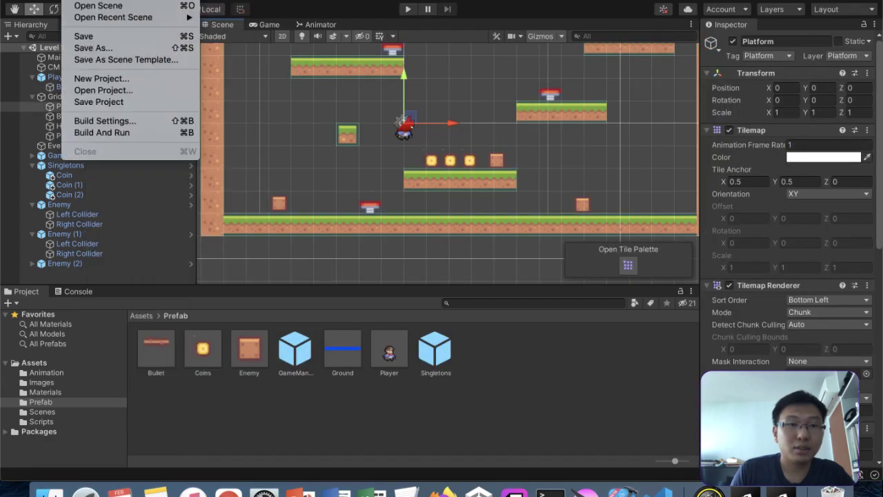
click(145, 122)
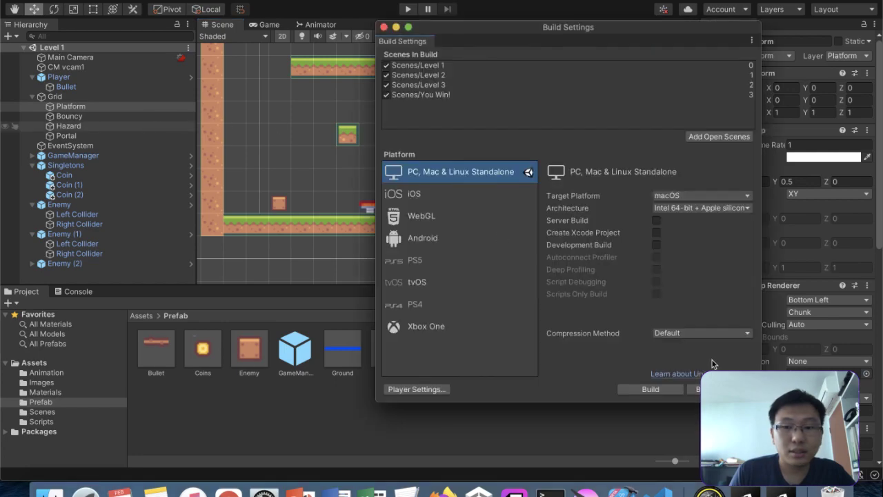
click(435, 390)
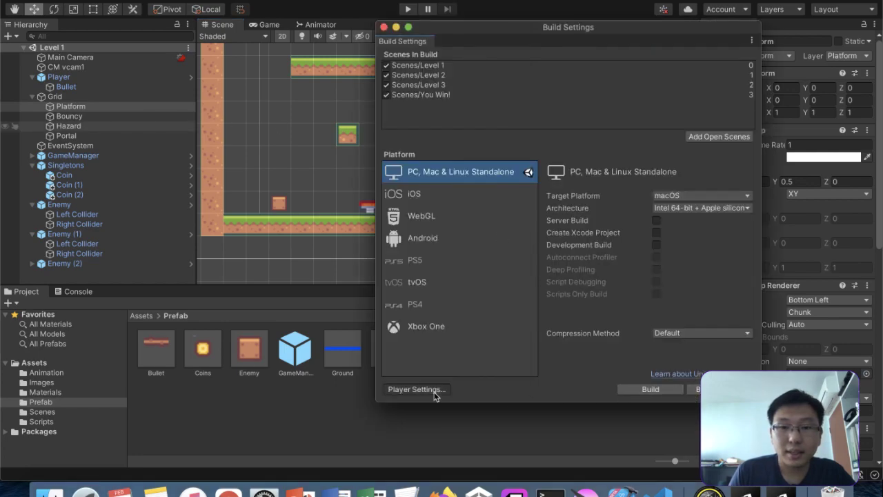
click(78, 81)
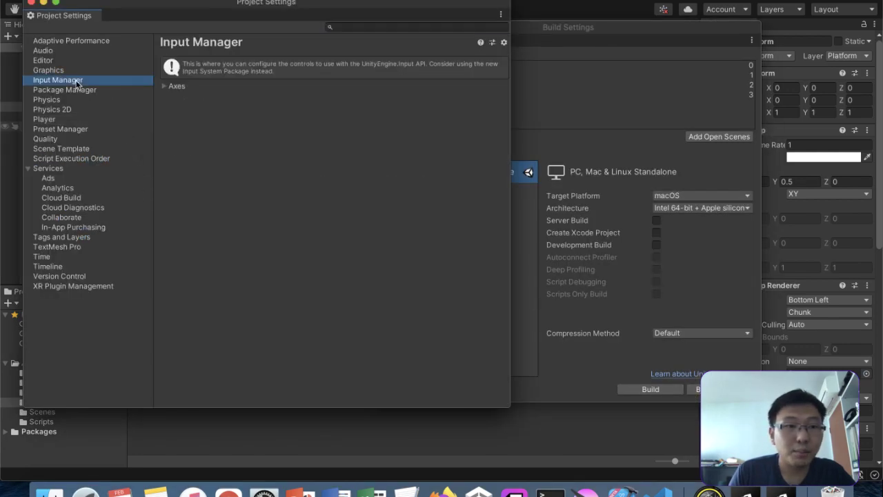
click(165, 87)
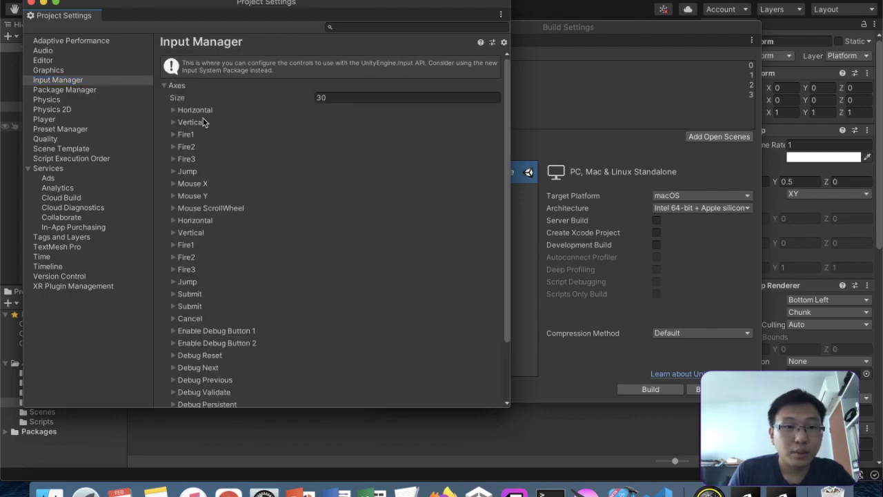
Step: Examine the button bindings of the Fire1, Fire2 and second Fire1 axes, and close the project and build settings
click(169, 134)
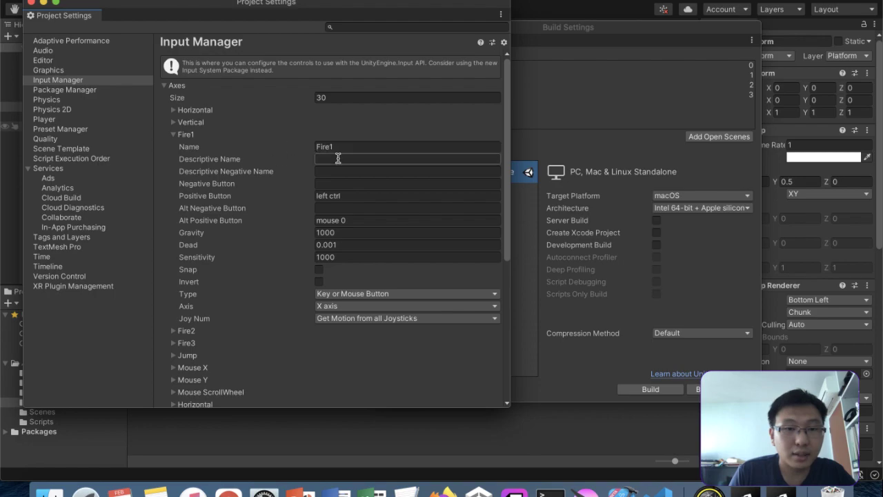
scroll(338, 158, down, 1)
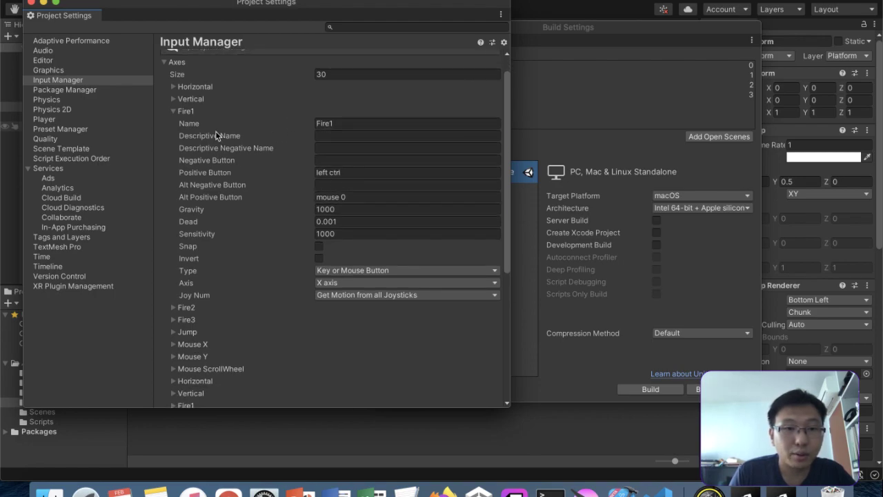
click(174, 111)
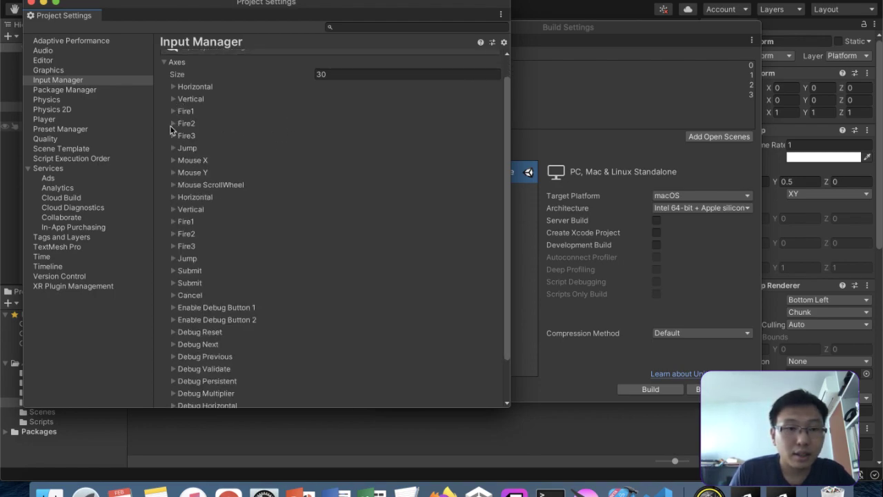
click(173, 124)
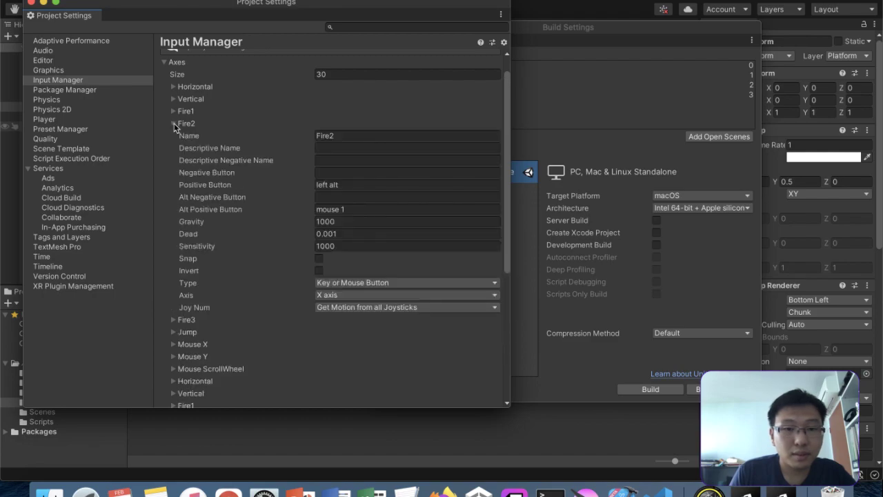
click(174, 124)
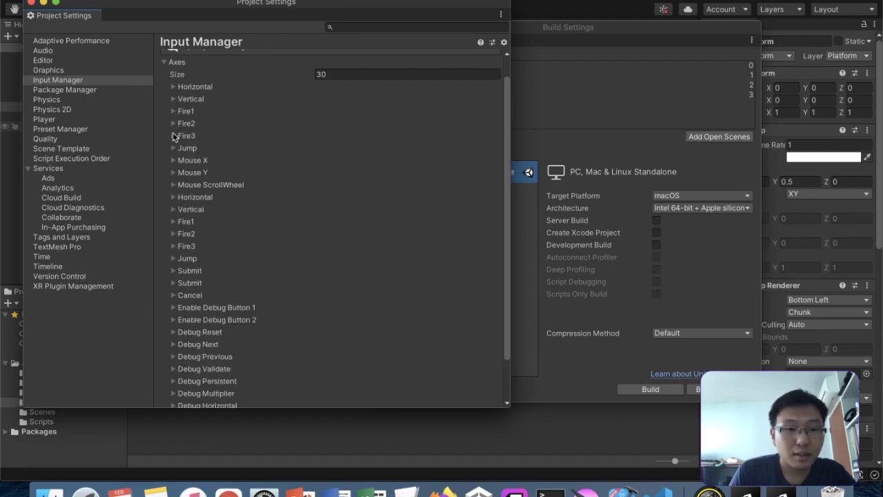
click(173, 222)
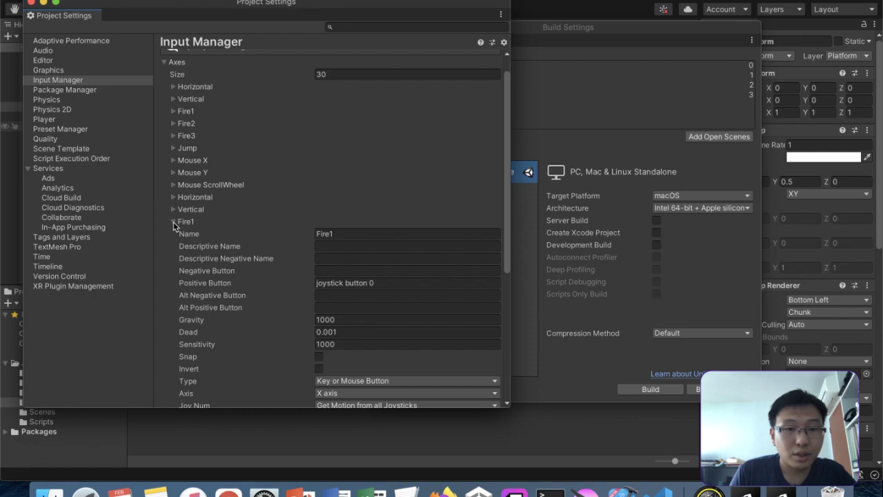
click(174, 222)
scroll(274, 210, down, 2)
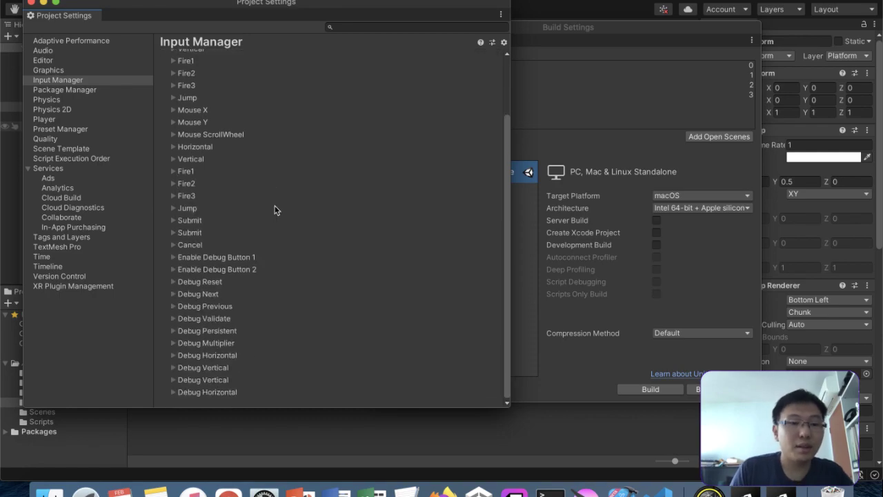
scroll(258, 190, up, 3)
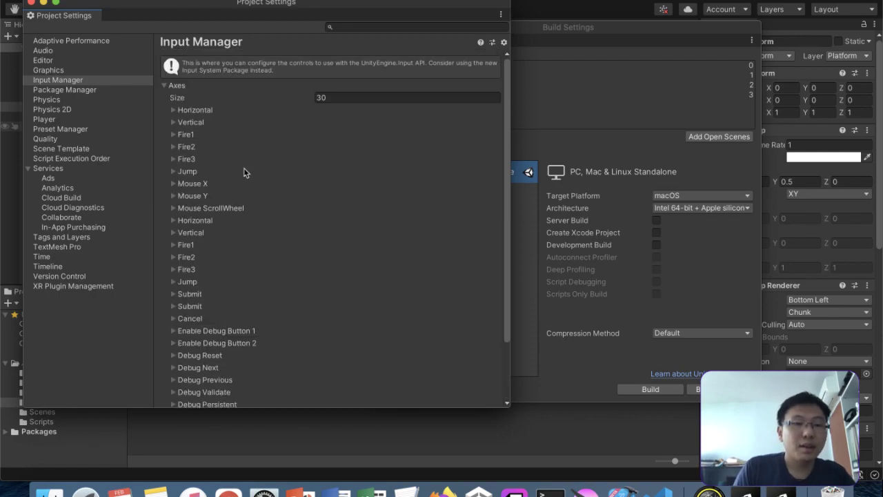
click(31, 4)
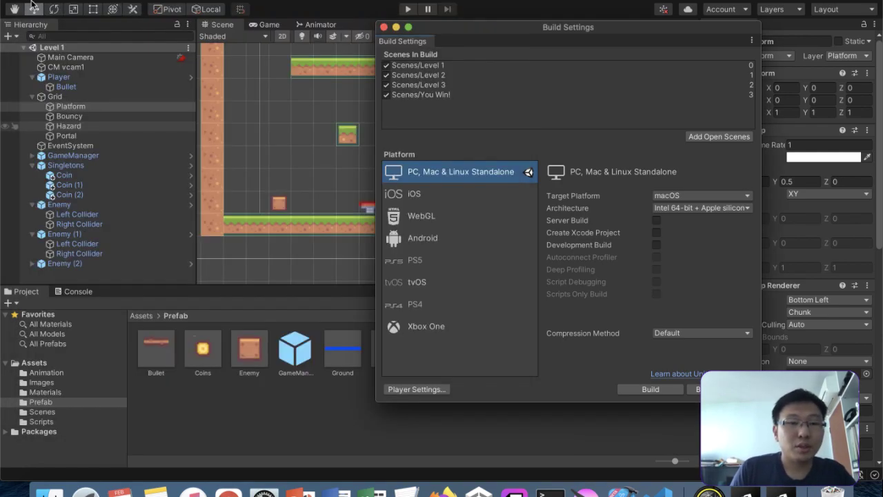
click(384, 29)
Step: Switch to Visual Studio Code, add a Fire(); call after Jump(); in the Update method of Player.cs, and save the file
key(ctrl+Up)
click(630, 260)
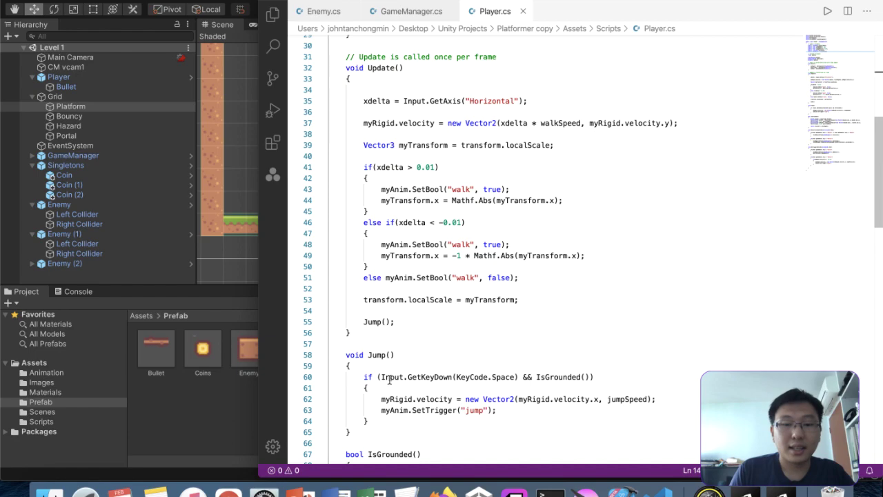
drag(382, 377, 519, 373)
scroll(519, 373, down, 9)
scroll(518, 370, up, 4)
click(381, 265)
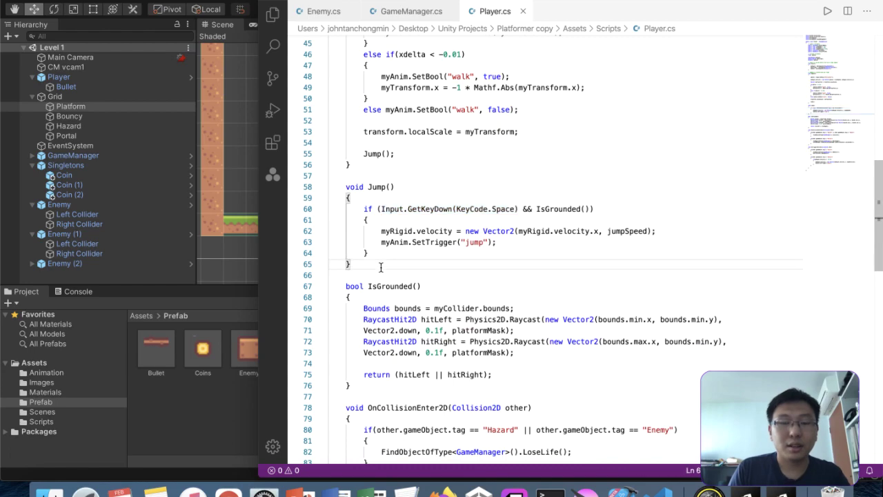
scroll(381, 267, up, 10)
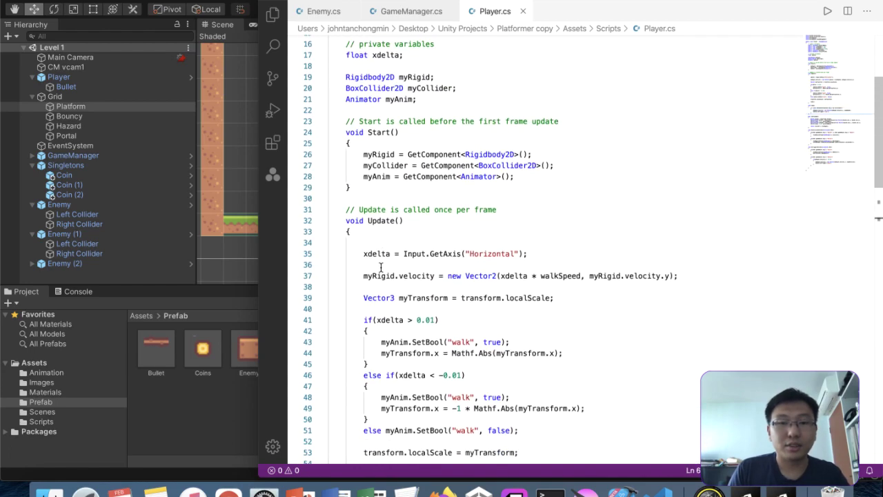
scroll(381, 267, down, 3)
click(405, 363)
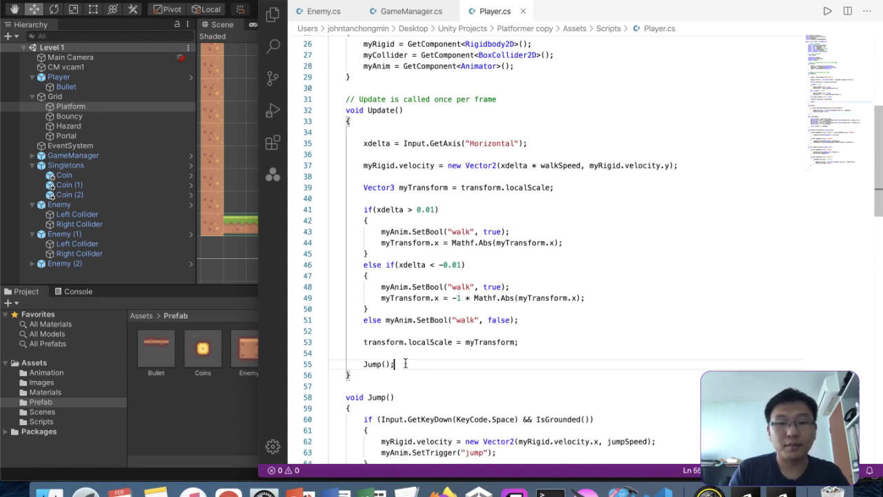
key(Return)
text(Fire();)
key(super+s)
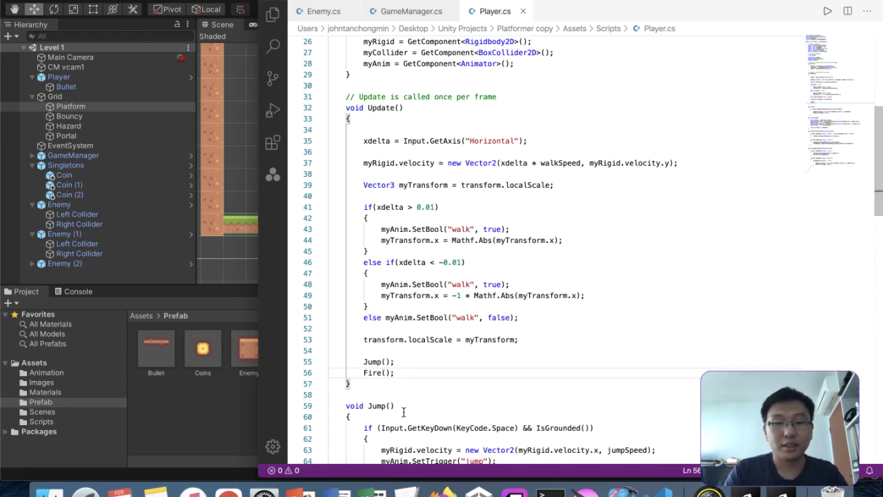
Step: Add a void Fire() method with an empty body between the Update and Jump methods
scroll(405, 411, down, 2)
click(404, 343)
key(Return)
key(Return)
key(Up)
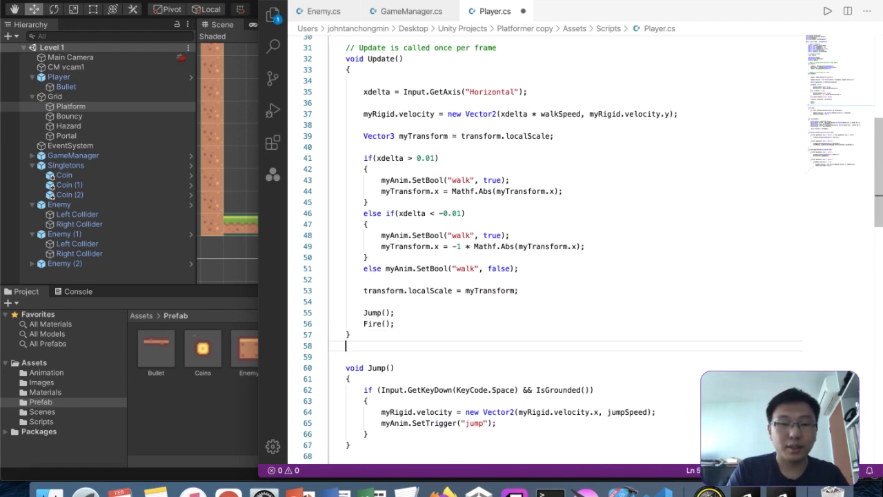
text(void Fire())
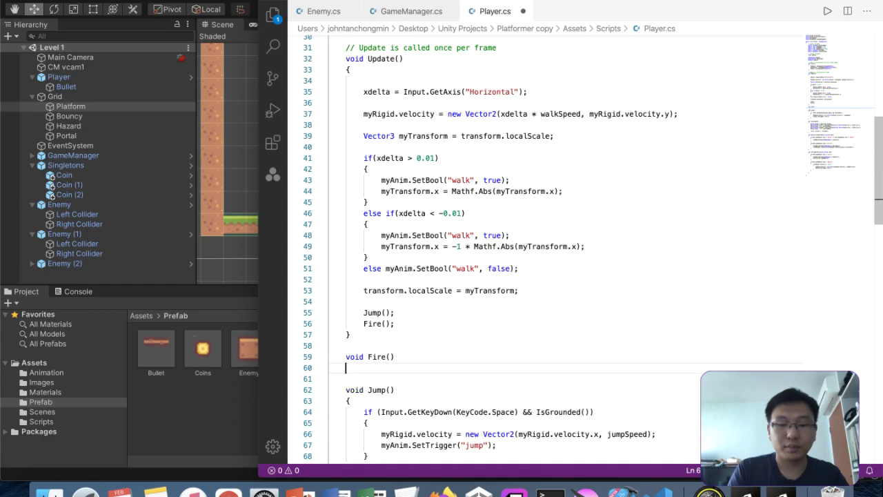
key(Return)
text({)
key(Return)
Step: Write an if condition in Fire() that checks Input.GetKeyDown(KeyCode.F)
text(if()
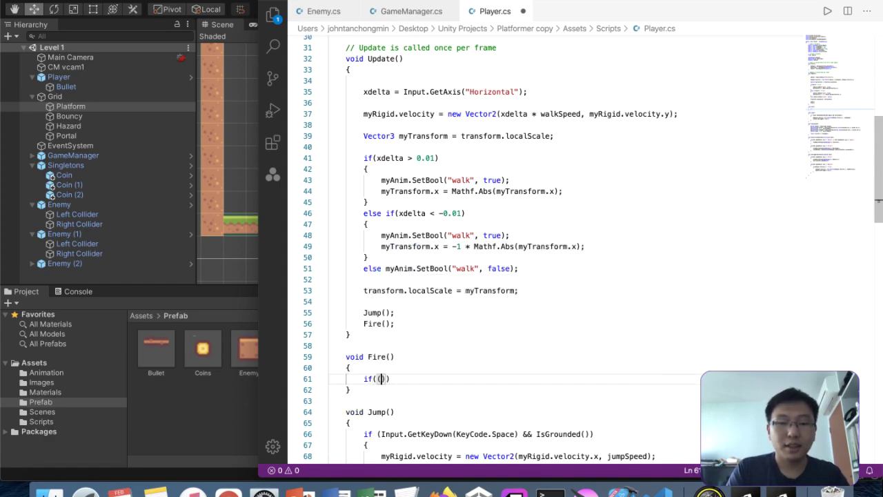
text(Input.GetKey)
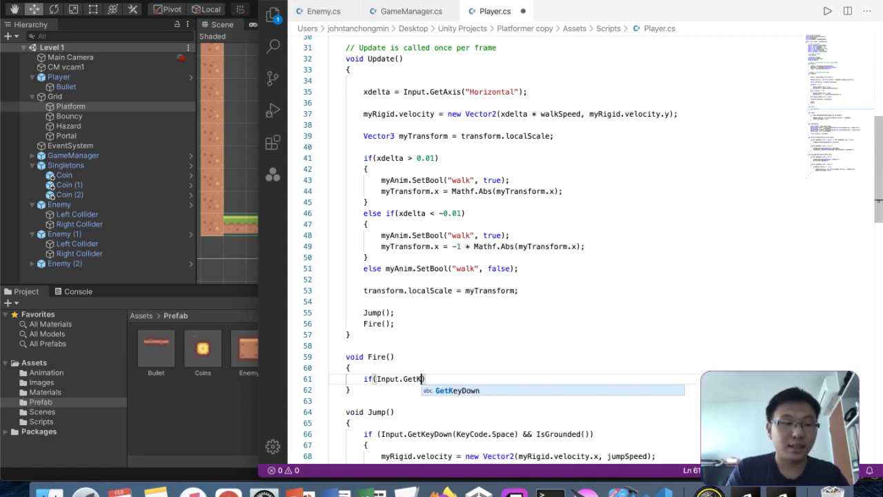
text(Down(KeyCode)
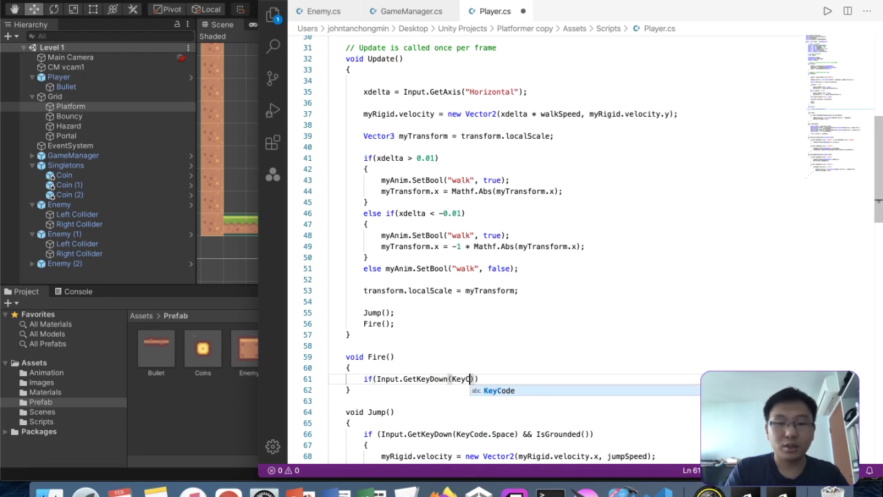
text(.)
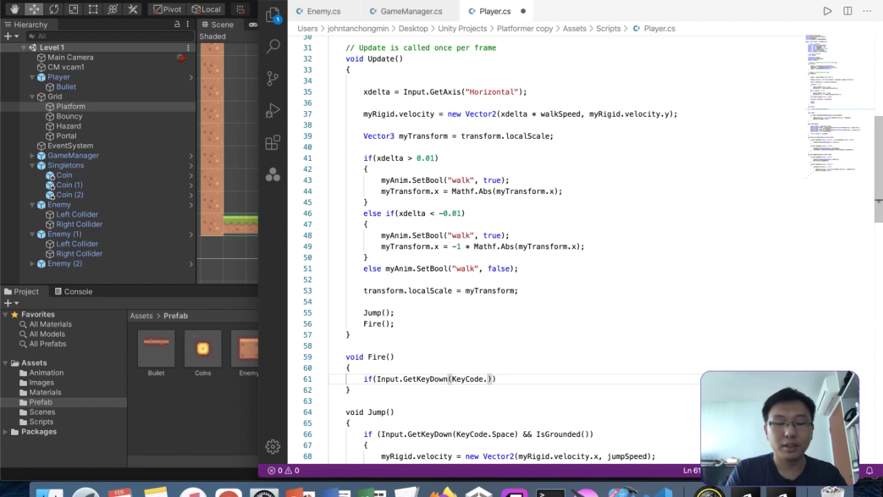
text(F)
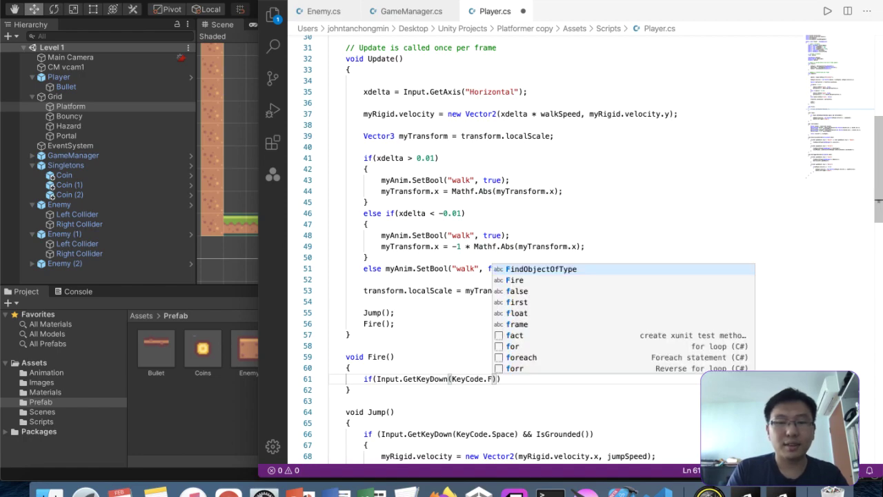
Step: Switch to Chrome, search the web for "unity keycode f", and read the KeyCode.F page of the Unity Scripting API
click(228, 491)
click(245, 23)
text(uniuty k)
key(BackSpace)
key(BackSpace)
key(BackSpace)
key(BackSpace)
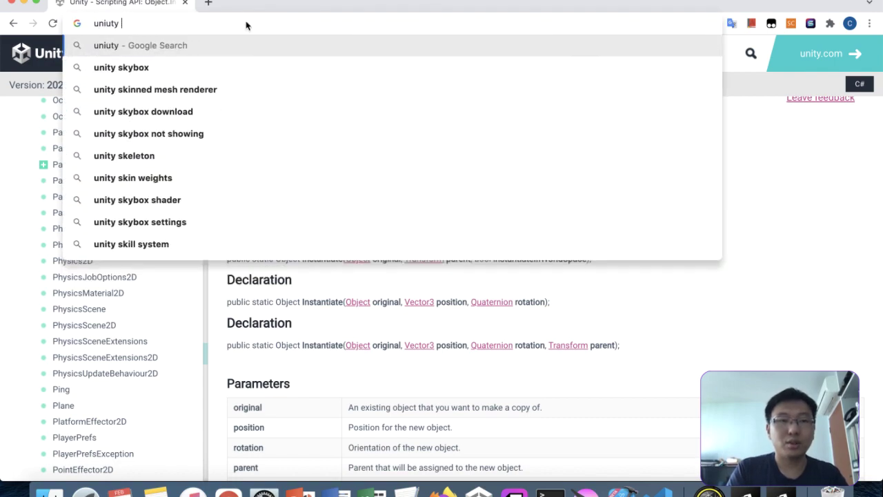
key(BackSpace)
text(ty keycode f)
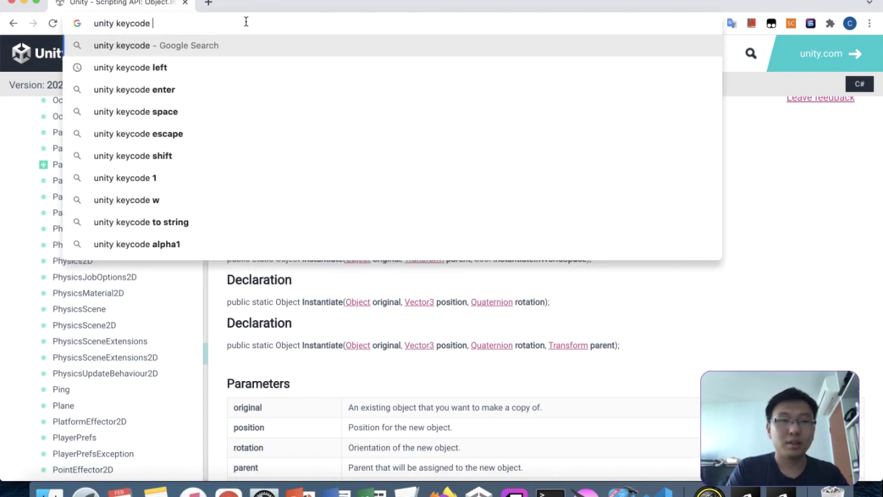
key(Return)
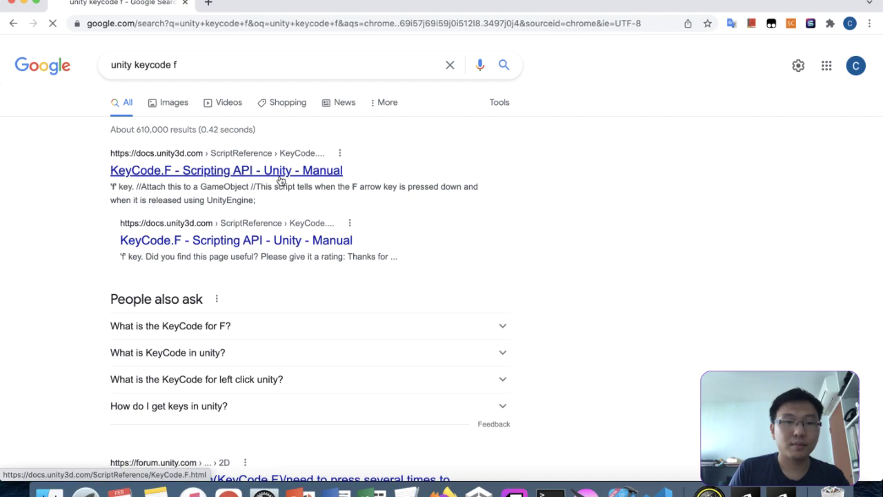
click(281, 179)
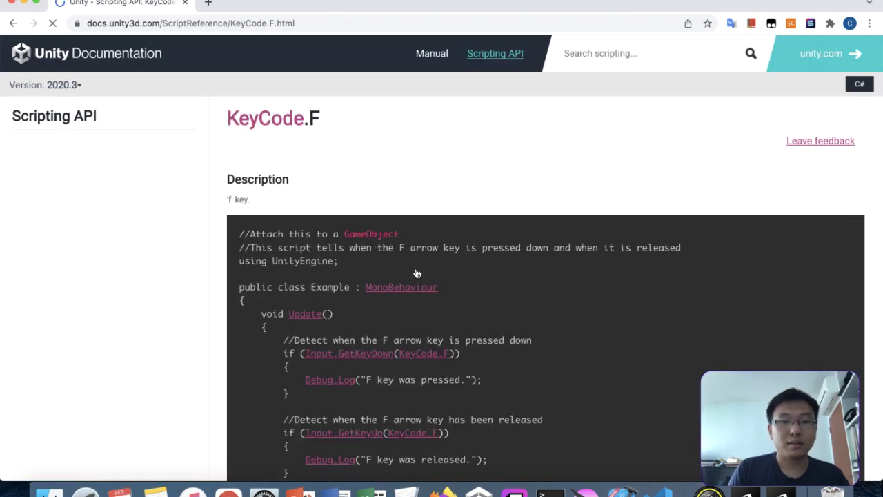
scroll(414, 274, down, 2)
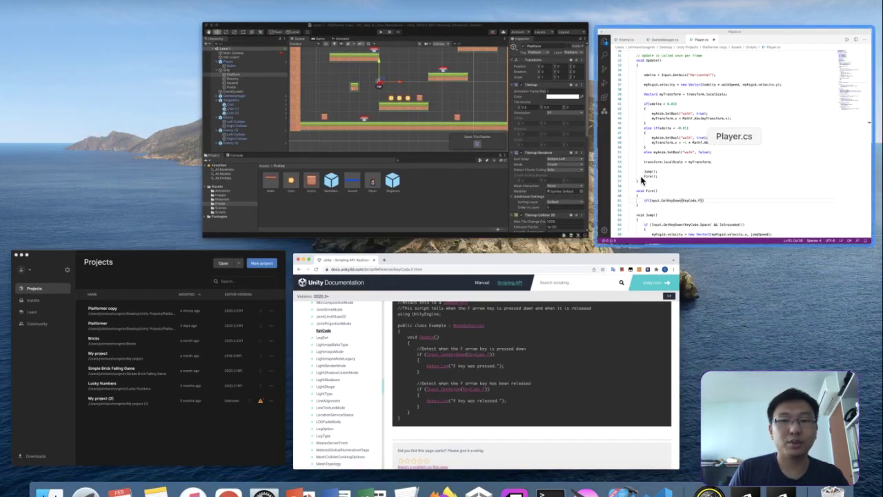
Step: Check the Player.cs script import in Unity and return to the script in Visual Studio Code
click(640, 179)
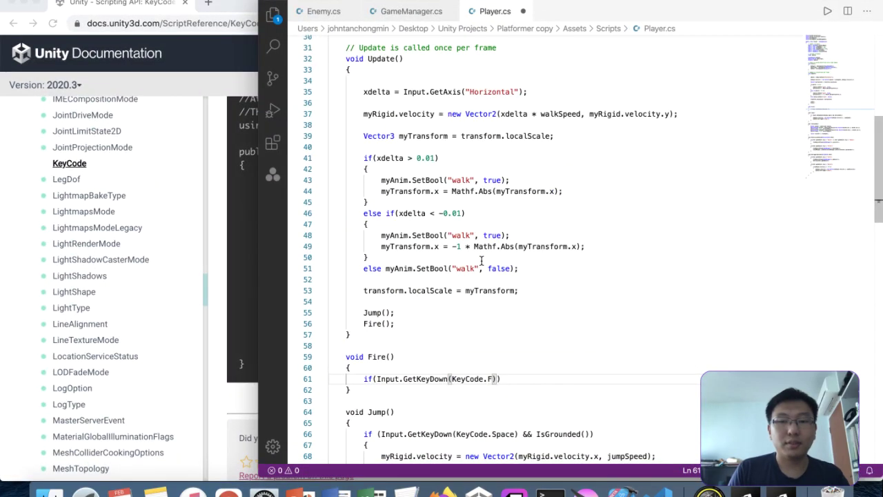
key(ctrl+Up)
key(ctrl+Up)
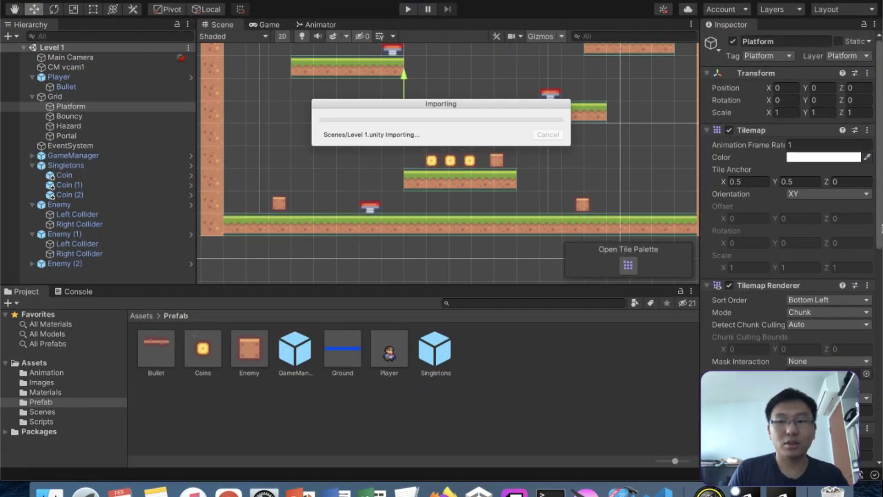
key(ctrl+Up)
click(703, 220)
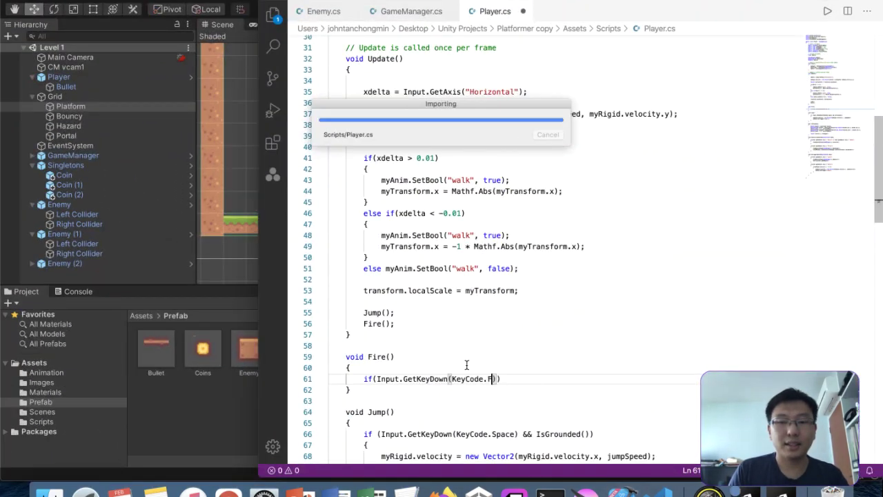
key(super+Tab)
key(ctrl+Up)
click(611, 314)
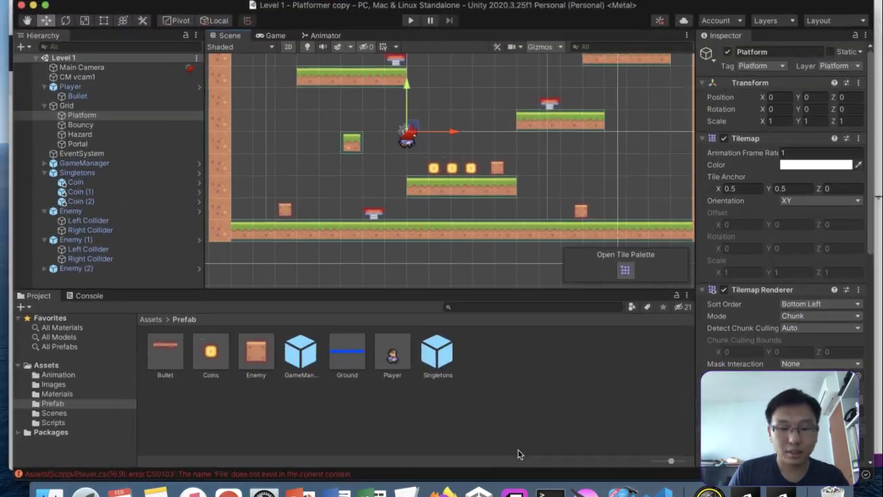
key(ctrl+Up)
click(712, 197)
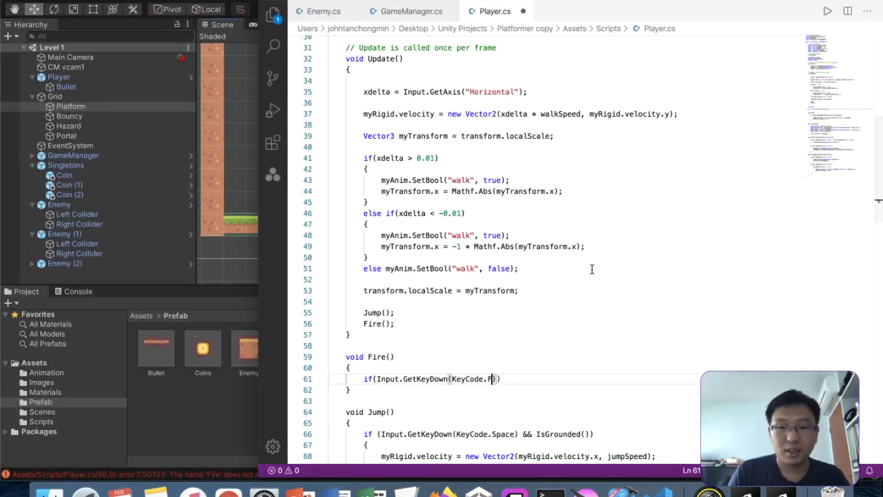
Step: Close the KeyCode.F condition in Fire(), give it a braced body, and start an Instantiate() call inside
text()))
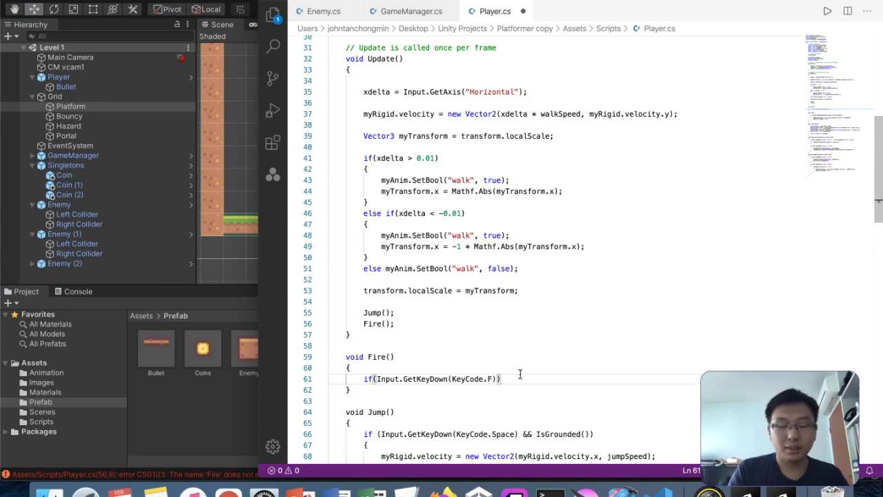
key(Return)
text({)
key(Return)
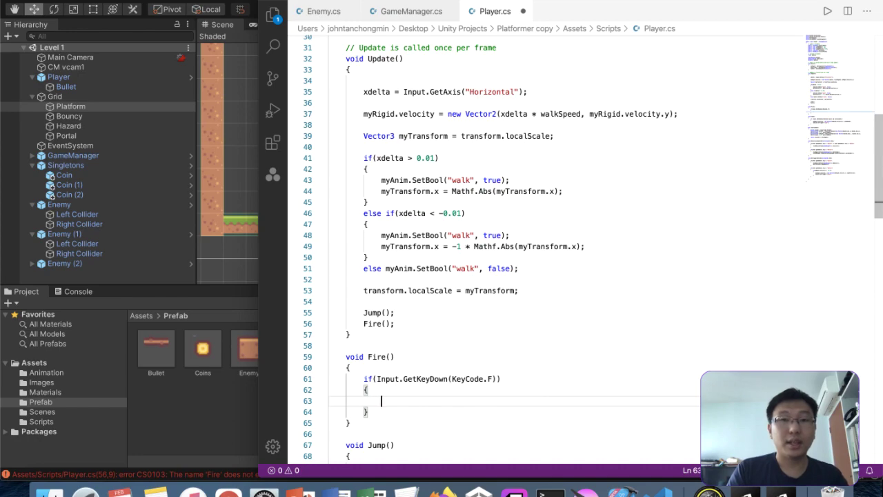
text(In)
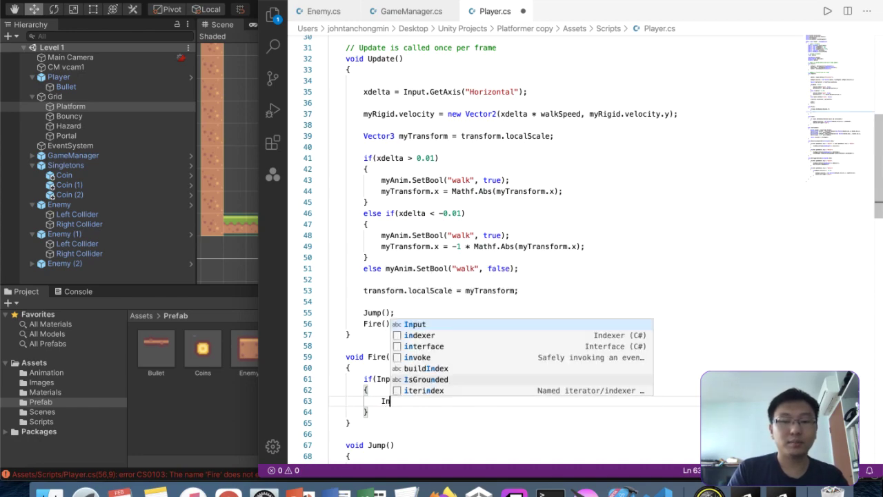
text(stantiate()
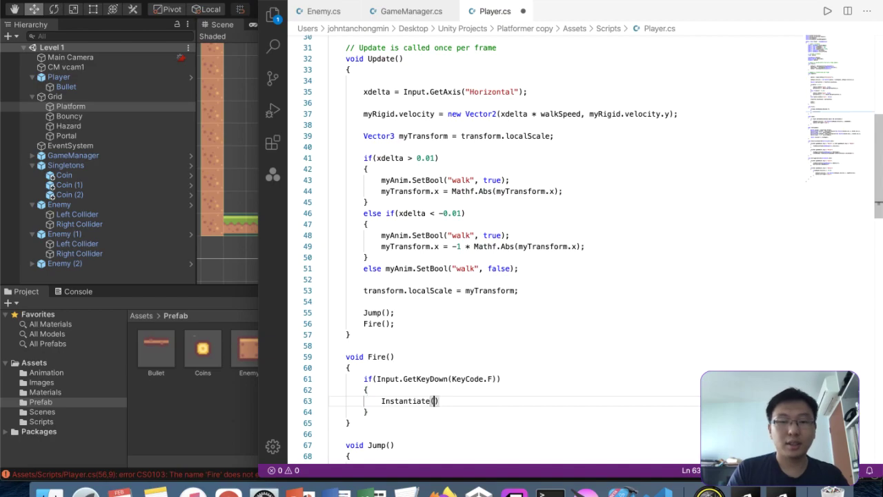
Step: Switch to Chrome, go back to the Object.Instantiate page to view its declarations, and return to the script in Visual Studio Code
key(ctrl+Up)
click(402, 146)
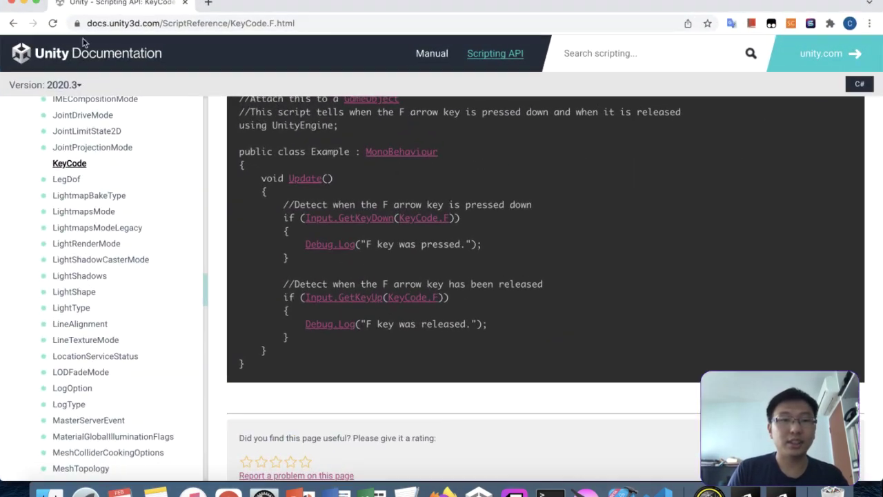
click(13, 23)
click(10, 23)
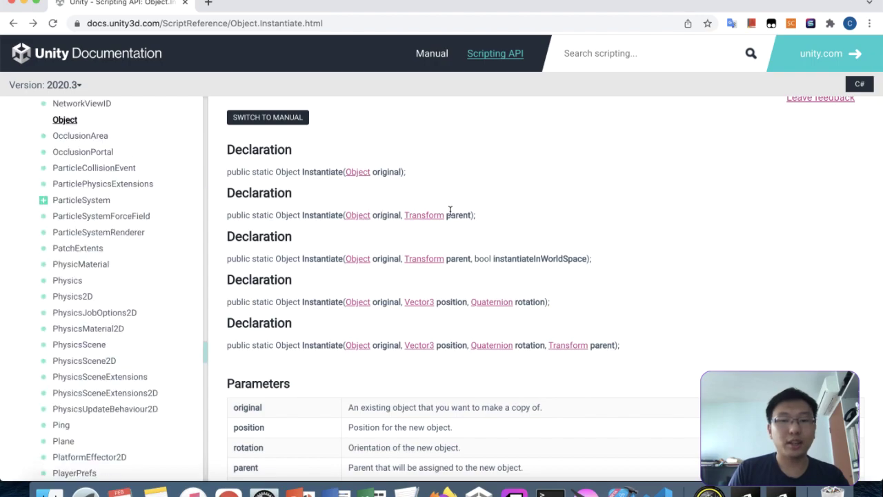
key(ctrl+Up)
click(702, 161)
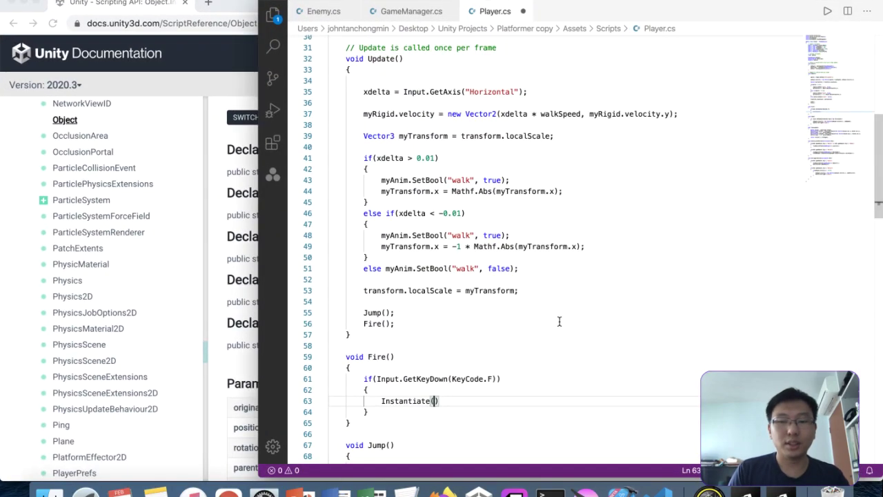
Step: Pass bulletPrefab and bulletPos as the first two arguments of the Instantiate call
text(bulee)
key(BackSpace)
key(Down)
key(Tab)
text(, bulle)
key(Up)
key(Tab)
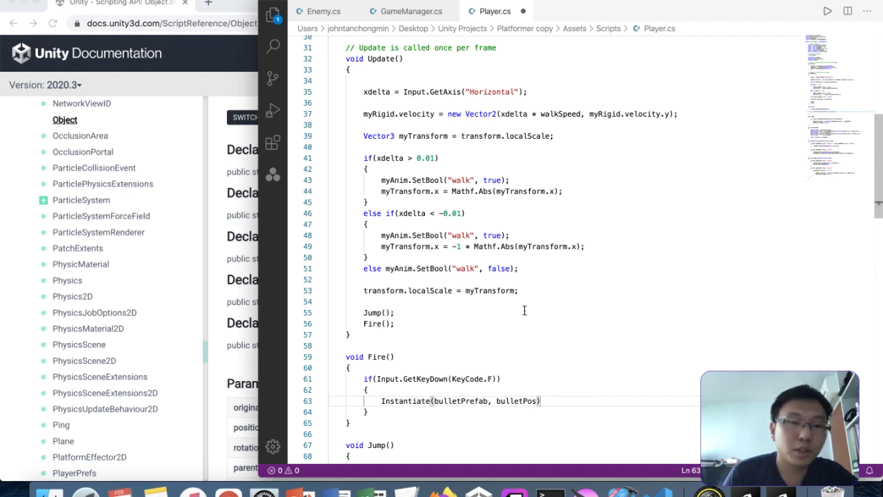
Step: Check the Vector3 position parameter in the Instantiate documentation in Chrome and change the second argument to bulletPos.position in the script
click(223, 320)
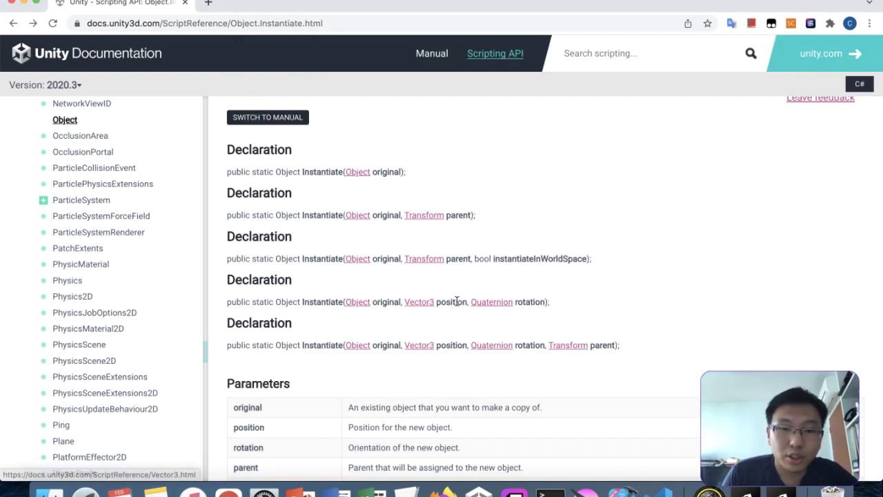
drag(468, 301, 406, 310)
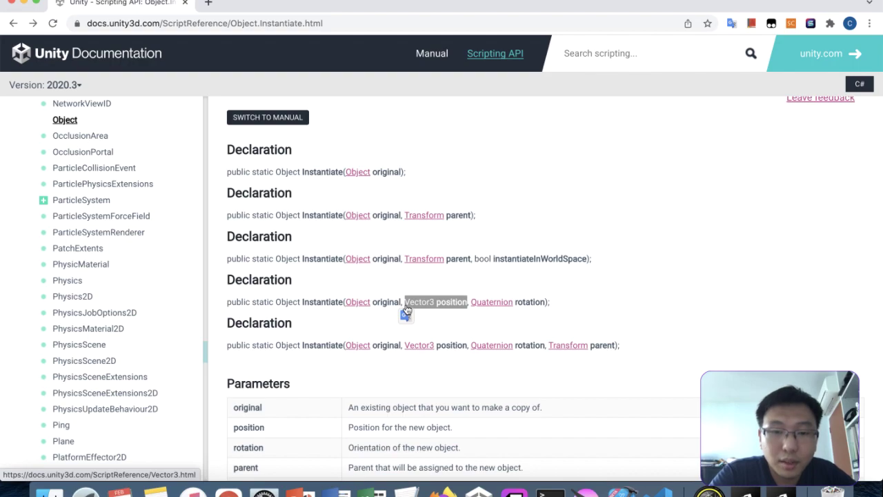
key(ctrl+Up)
click(771, 194)
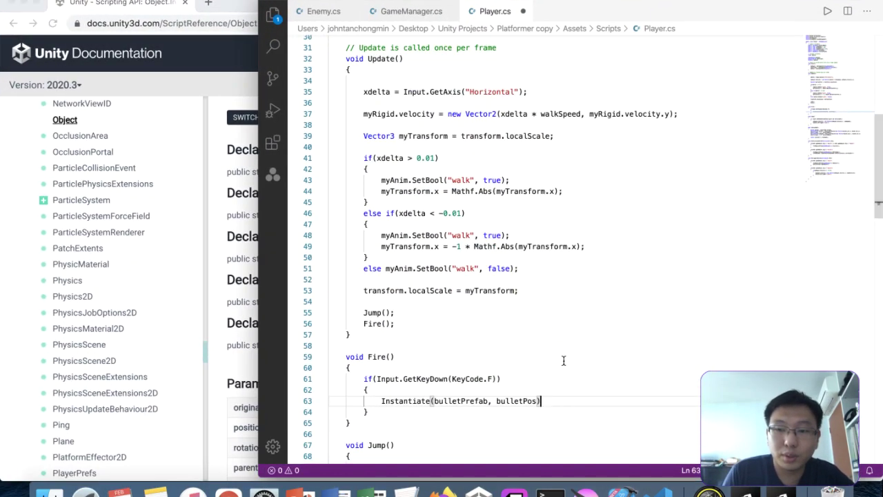
text(.position)
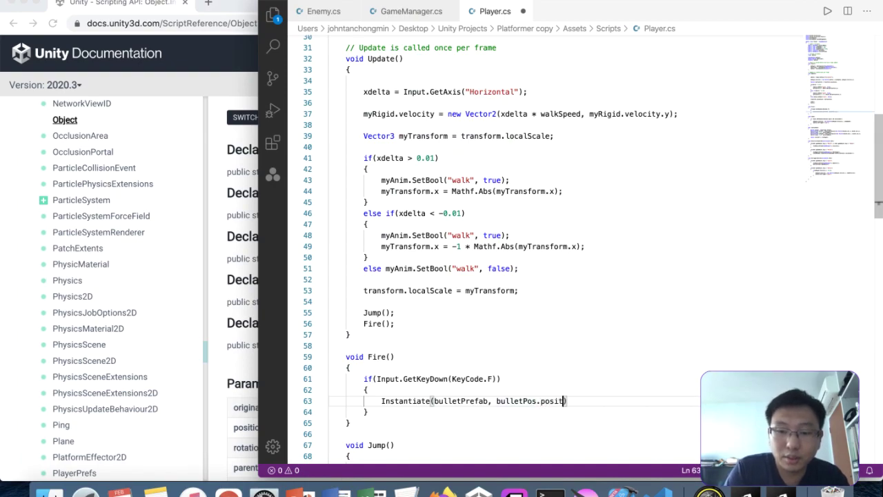
Step: Recheck the Instantiate declaration in Chrome and add bulletPos.rotation as the third argument in the script
click(231, 360)
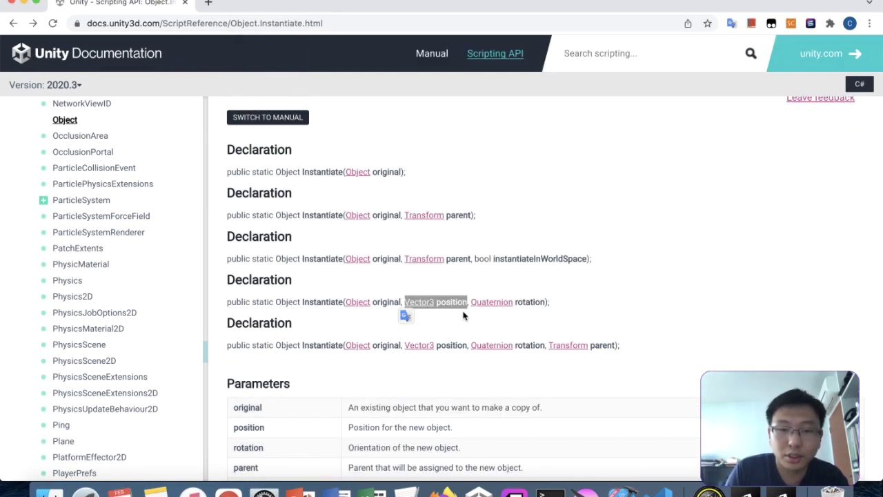
key(ctrl+Up)
click(731, 205)
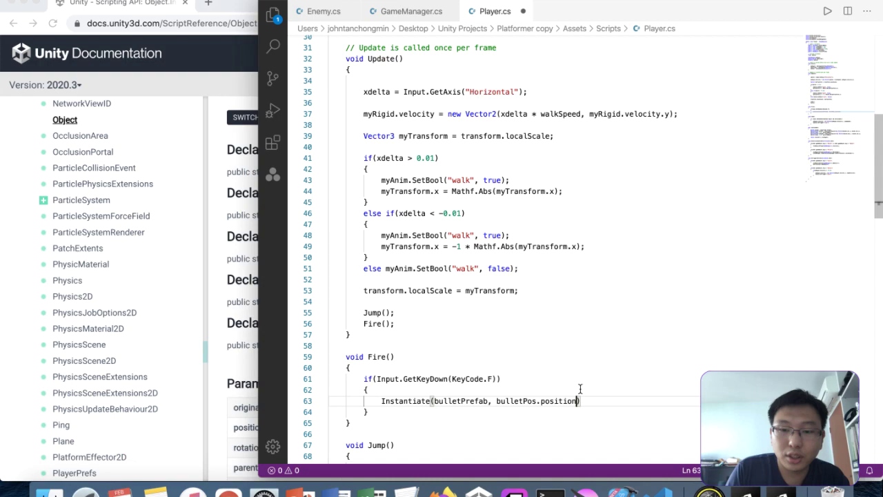
text(, bulletP)
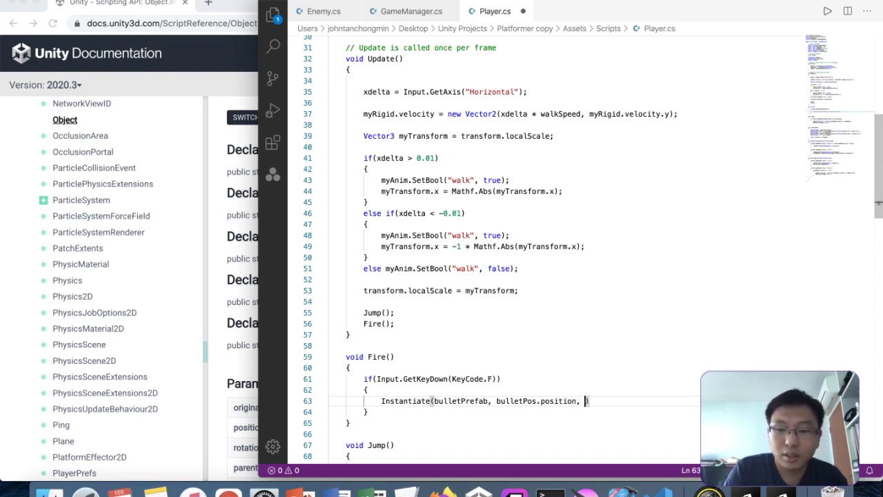
text(os.rotation)
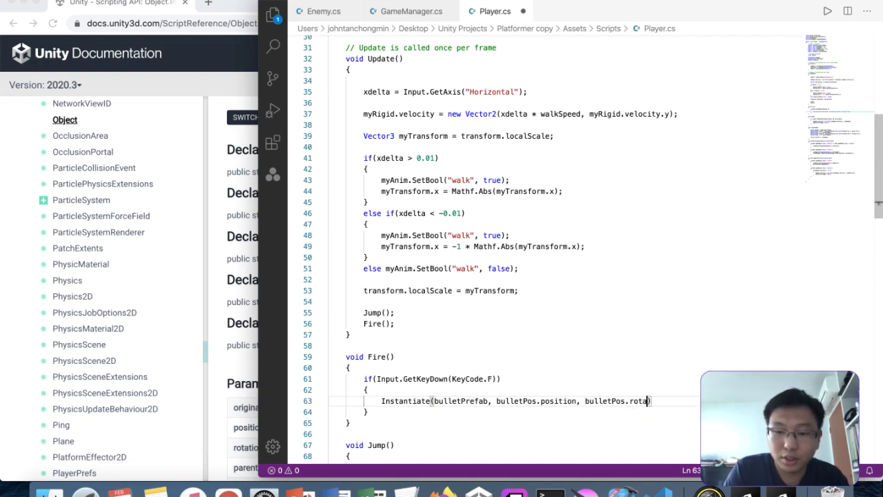
Step: Review the Instantiate declaration with original, position and rotation parameters in Chrome, and return to Visual Studio Code
click(136, 341)
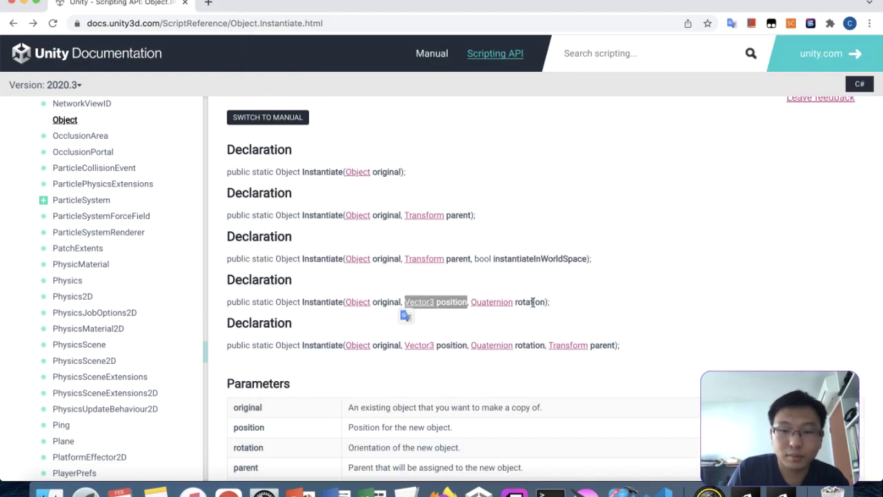
key(ctrl+Up)
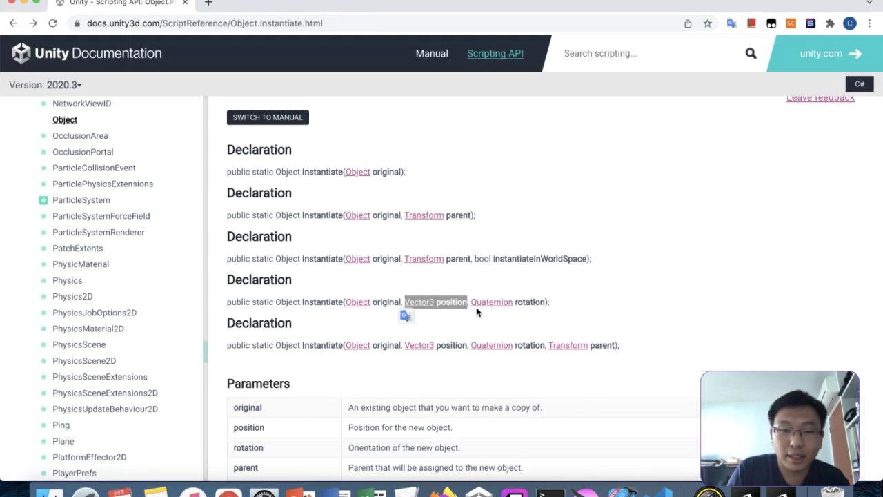
click(560, 303)
drag(560, 304, 326, 303)
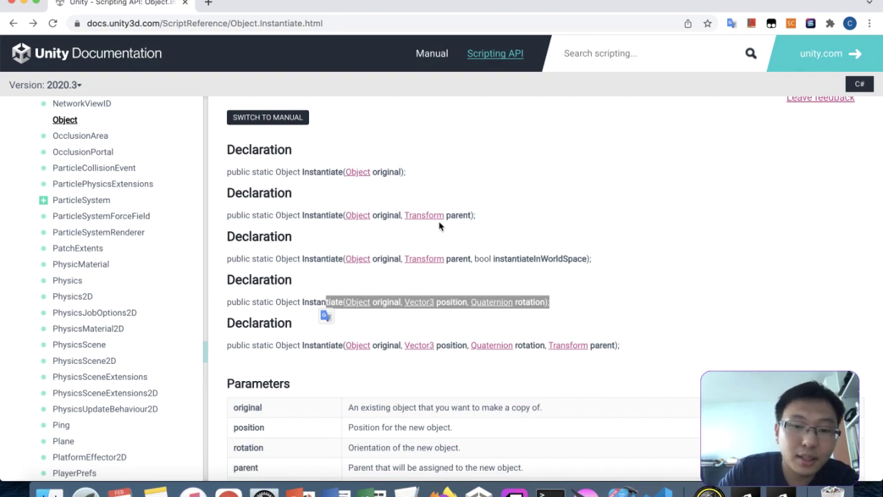
key(ctrl+Up)
click(721, 135)
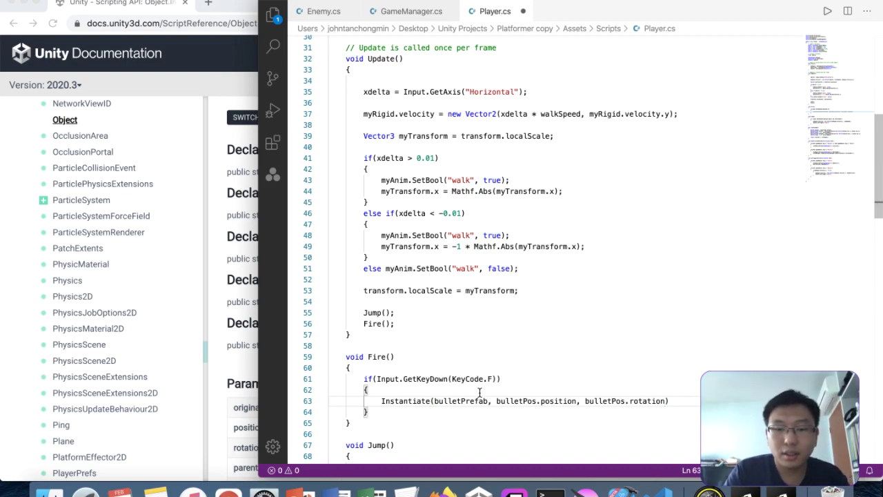
Step: Store the Instantiate result in a variable declared as var bullet, typed as GameObject, and end the statement with a semicolon
click(382, 405)
text(var )
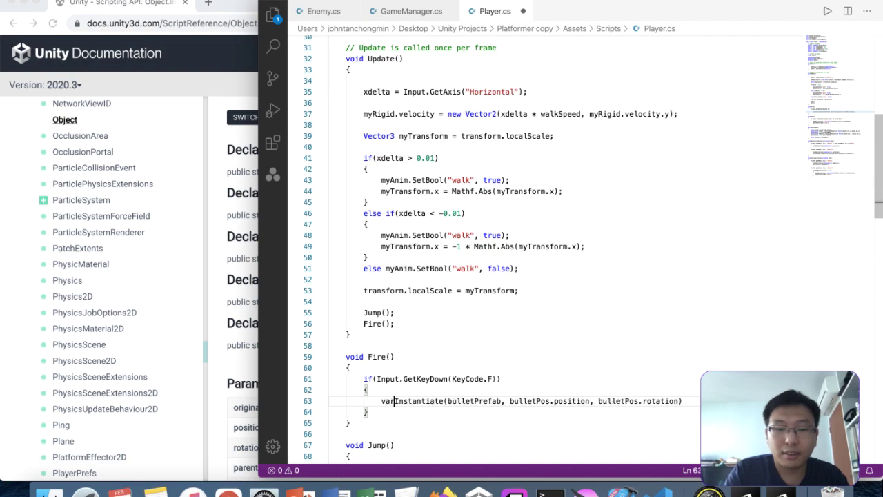
text(bullet = )
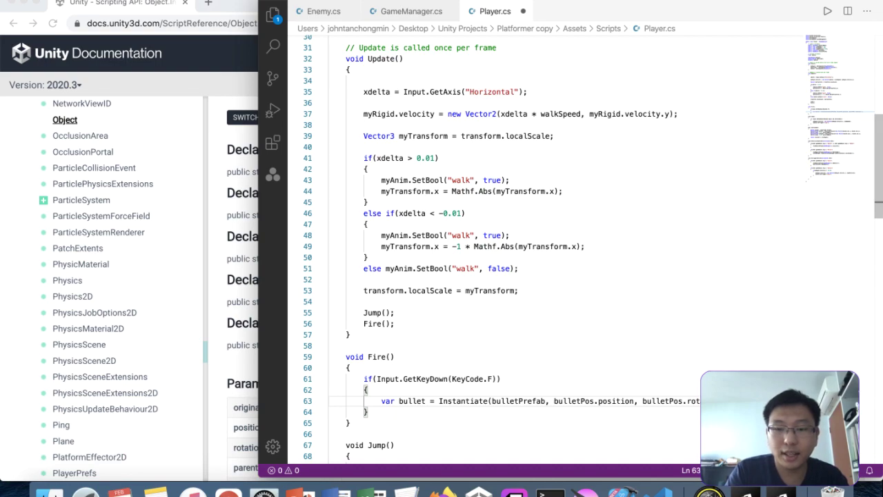
text(bulletPos)
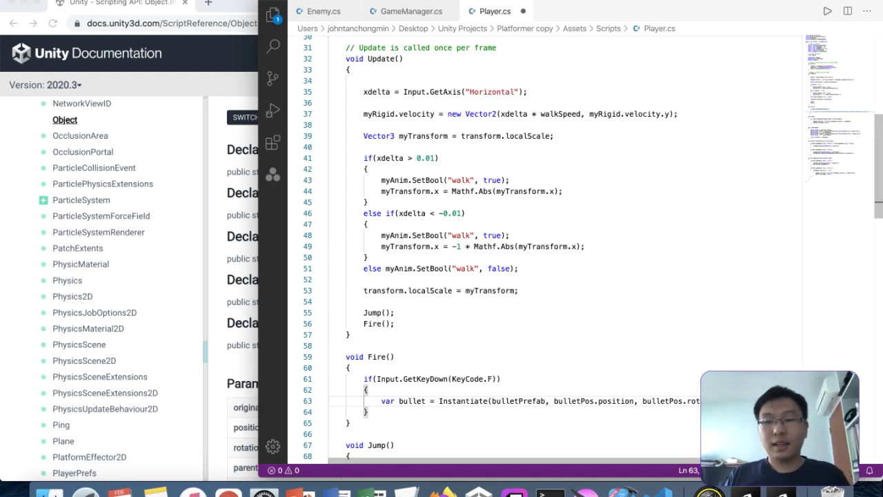
drag(746, 401, 807, 401)
text(GameObje)
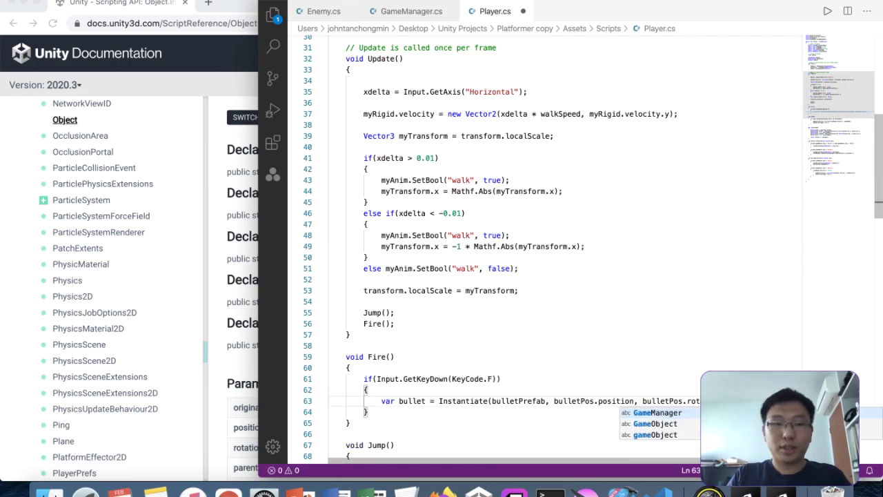
text(;)
click(224, 433)
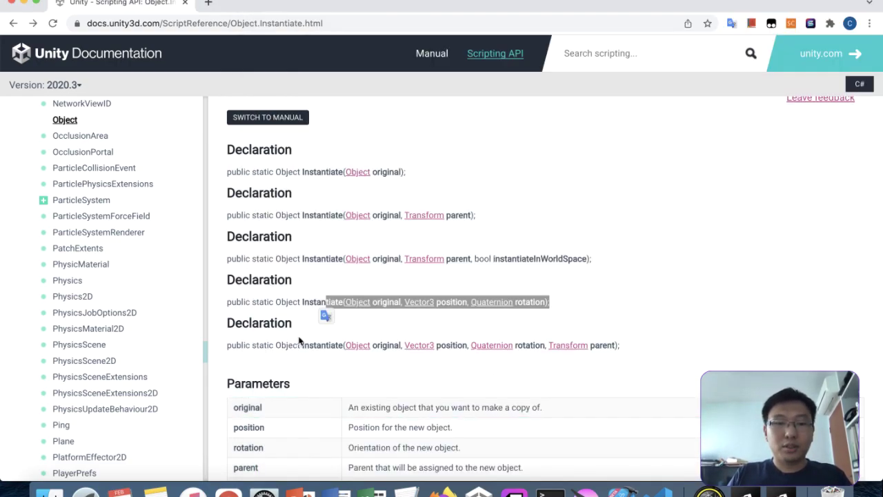
key(ctrl+Up)
click(798, 181)
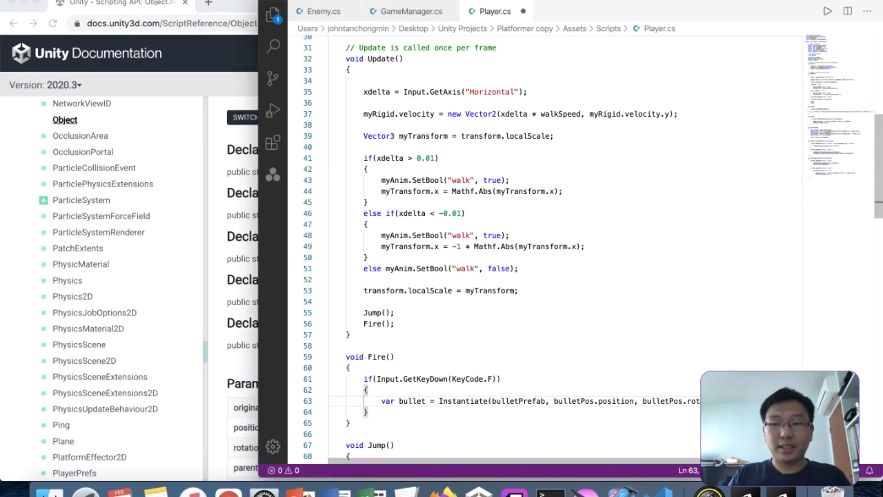
Step: Add a line below the Instantiate statement that calls bullet.GetComponent<Rigidbody2D>().AddForce()
key(Return)
text(b)
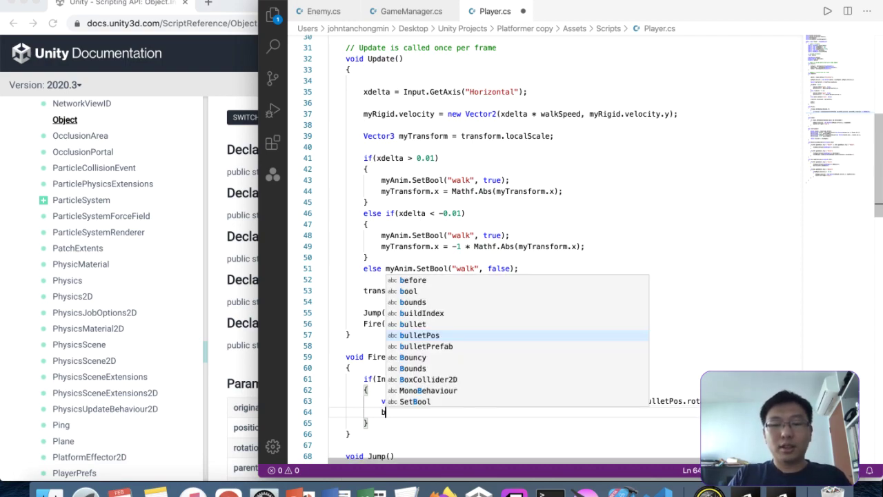
text(ullet.GetComp)
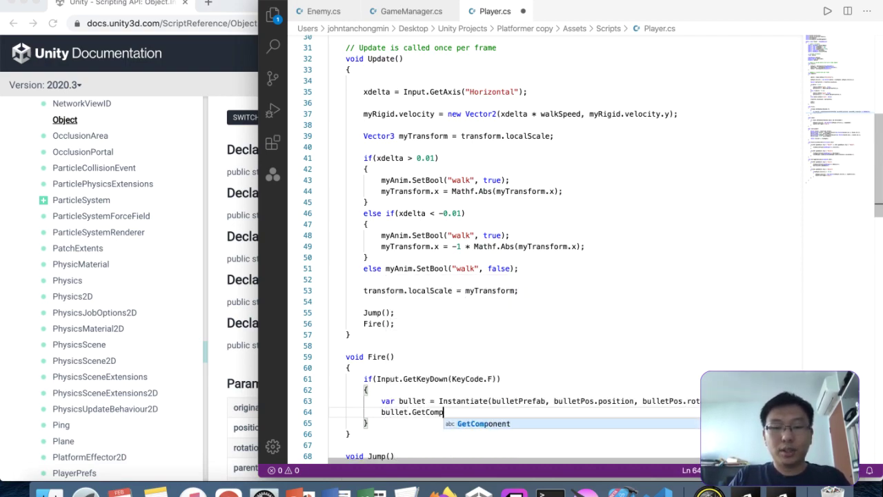
text(onent<Rigidbody)
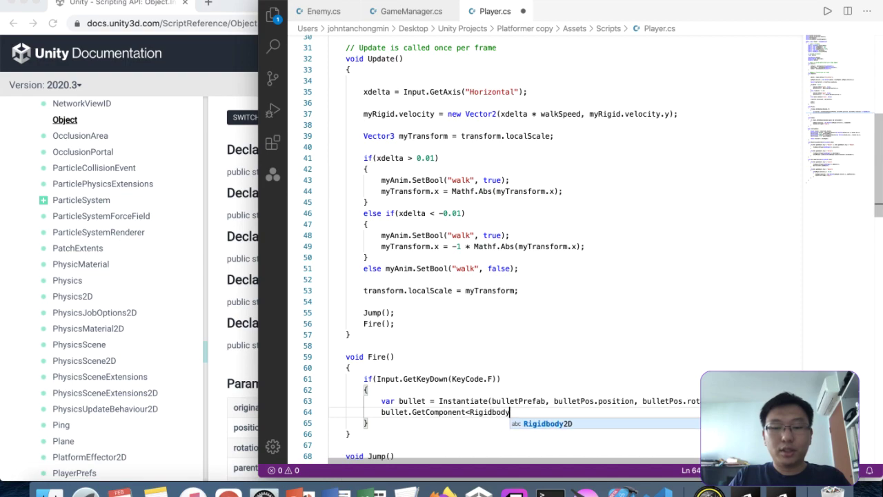
text(2D>().)
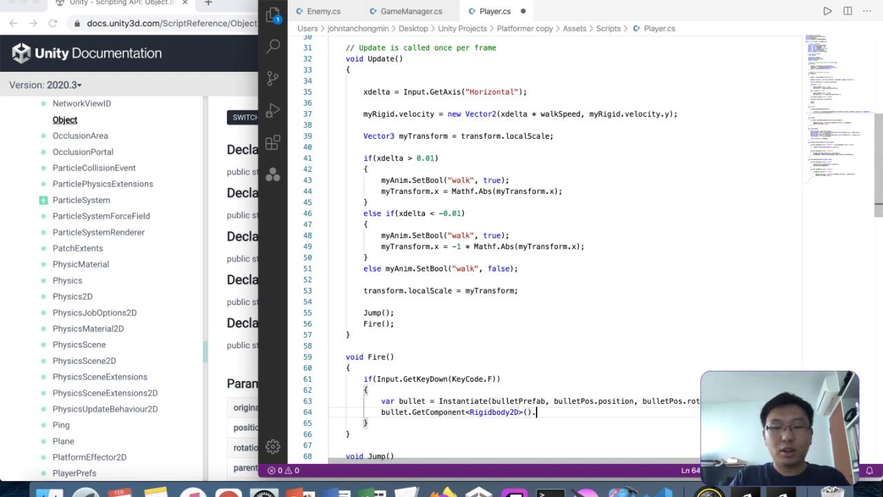
text(AddForce()
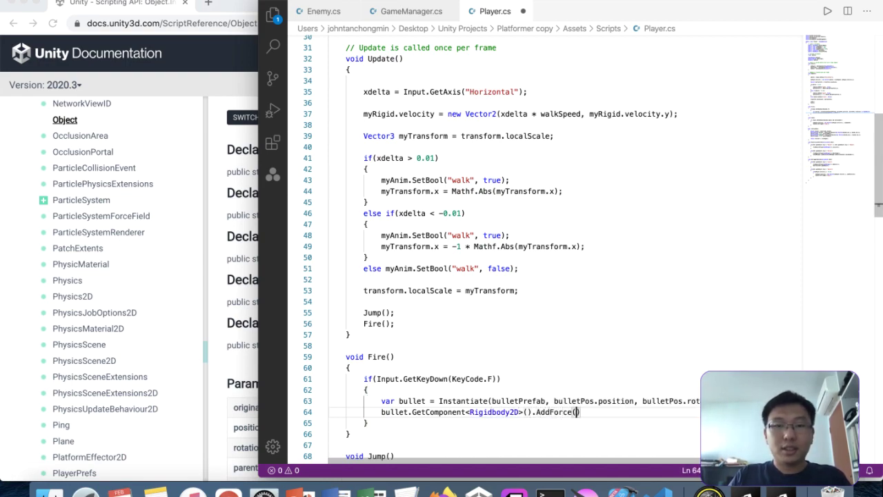
Step: Replace the bullet's AddForce call with velocity = new Vector2(fireSpeed, 0); and save Player.cs
scroll(698, 337, up, 2)
scroll(698, 336, down, 1)
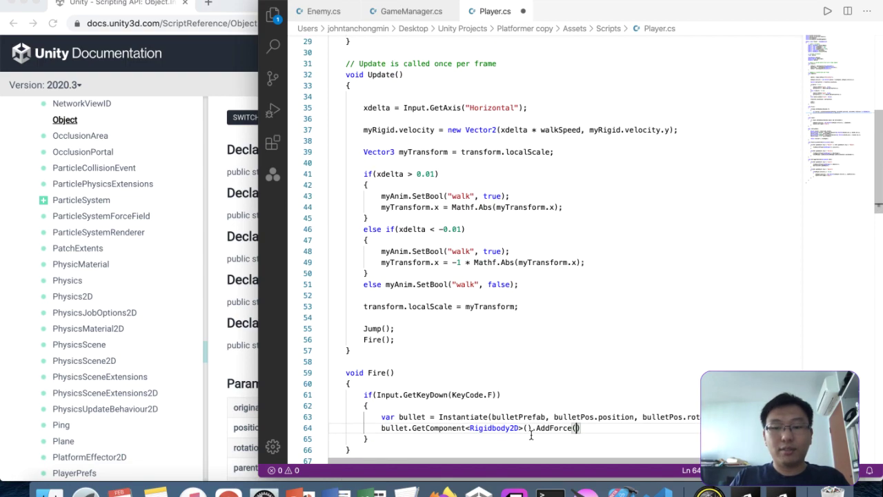
drag(537, 428, 600, 430)
text(velocity()
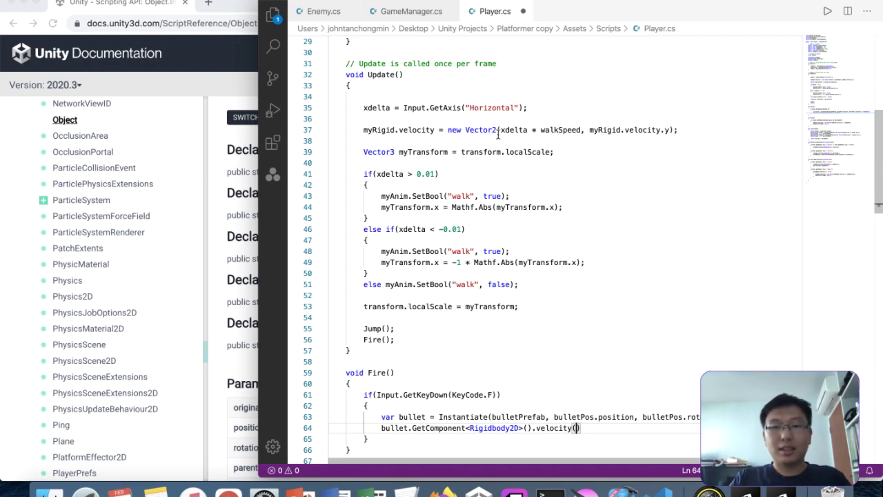
key(BackSpace)
text(= new Vecot)
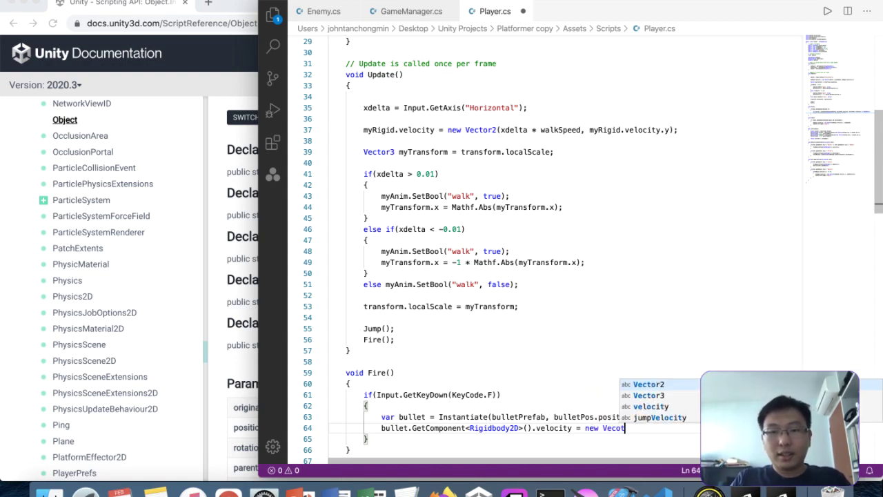
key(BackSpace)
key(BackSpace)
text(tor2())
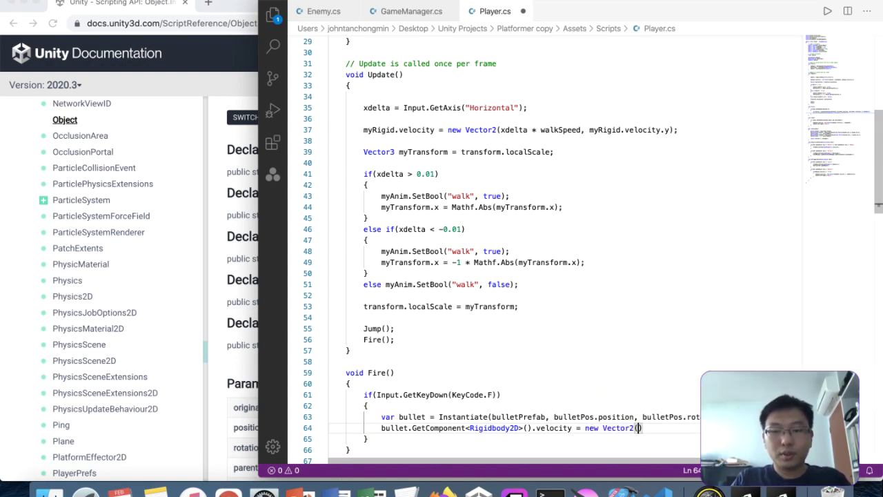
text(fireSpeed, 0);)
key(ctrl+s)
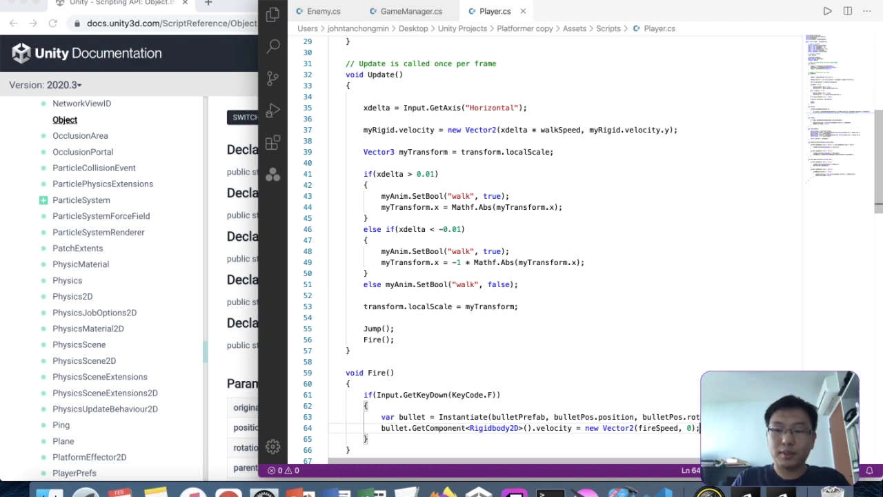
Step: Declare public float fireSpeed = 20f; below jumpVelocity in the Player class's public variables and save the script
scroll(495, 134, up, 10)
click(500, 181)
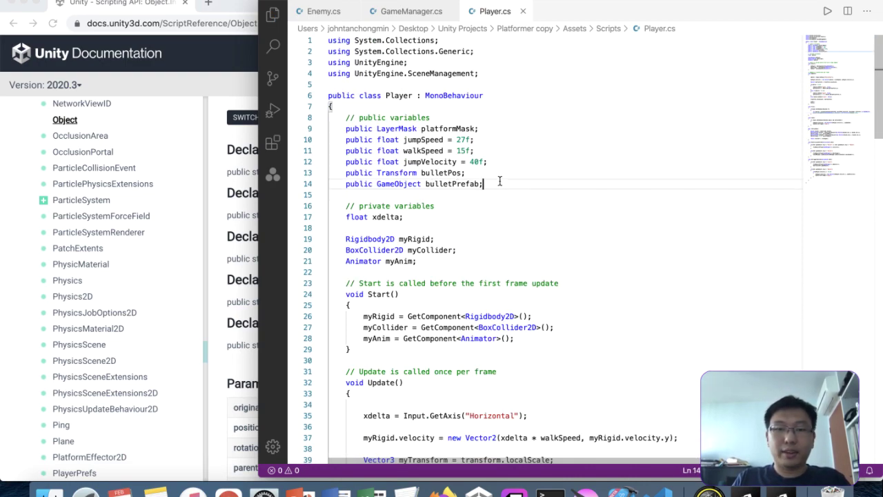
click(523, 162)
key(Return)
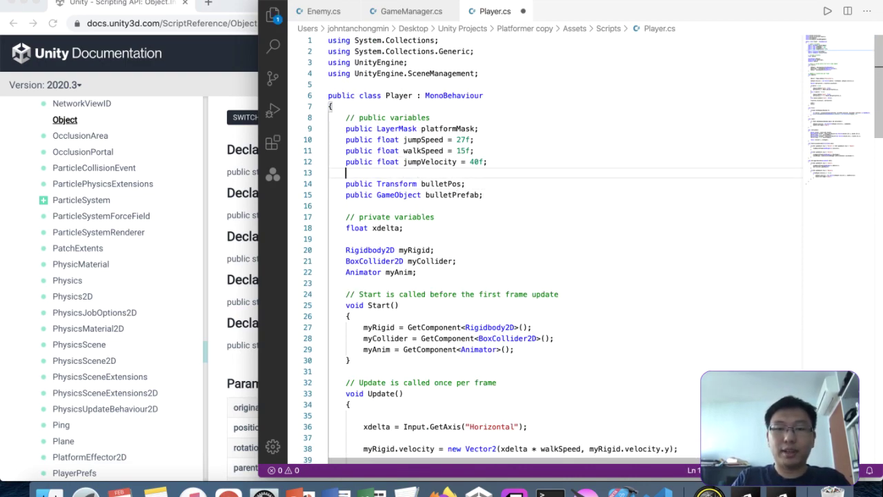
text(public foat)
key(BackSpace)
key(BackSpace)
key(BackSpace)
text(loat fireSpeed = 20f;)
key(super+s)
Step: Review the Fire method's GetKeyDown condition and its bullet instantiation and velocity lines
scroll(570, 209, down, 2)
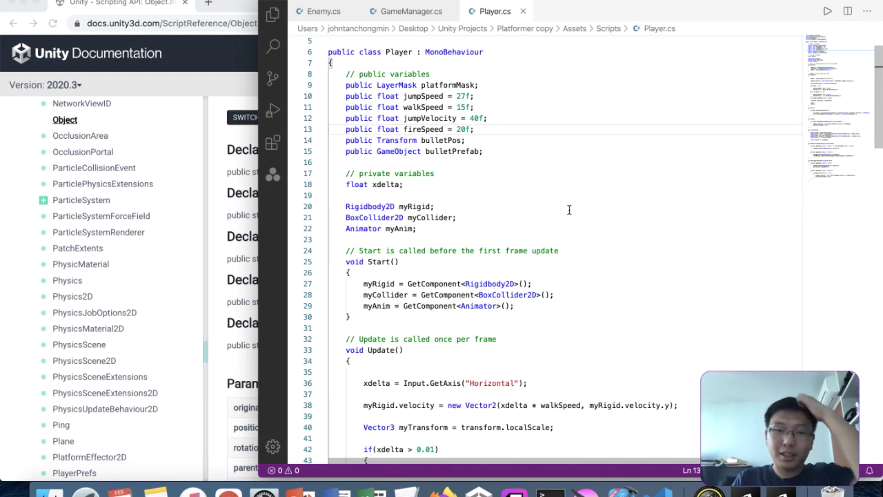
scroll(569, 209, down, 10)
click(592, 363)
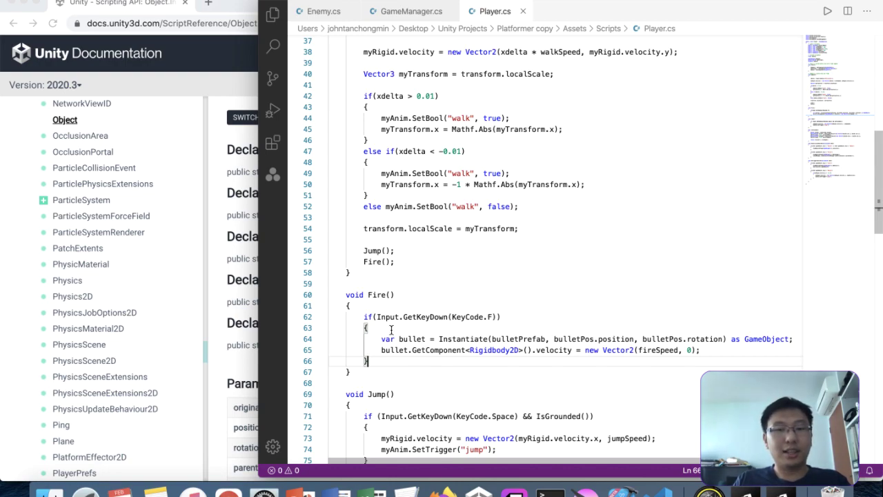
click(430, 317)
drag(430, 316, 448, 317)
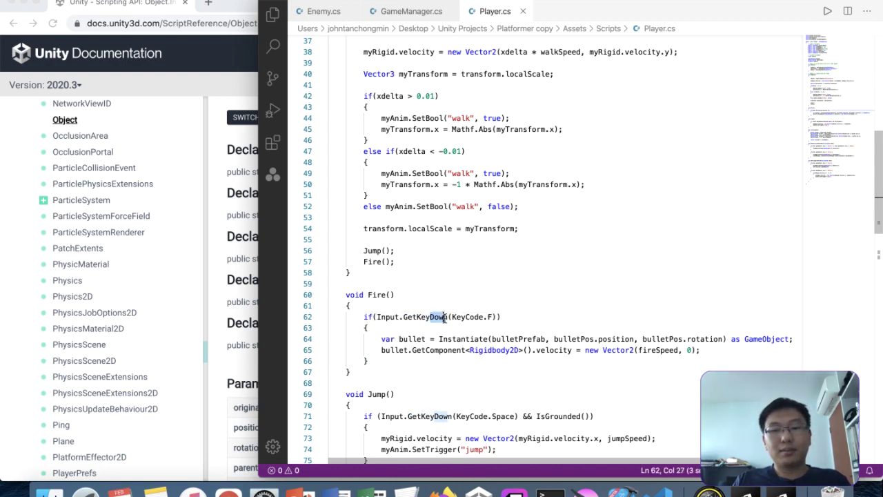
scroll(502, 399, down, 1)
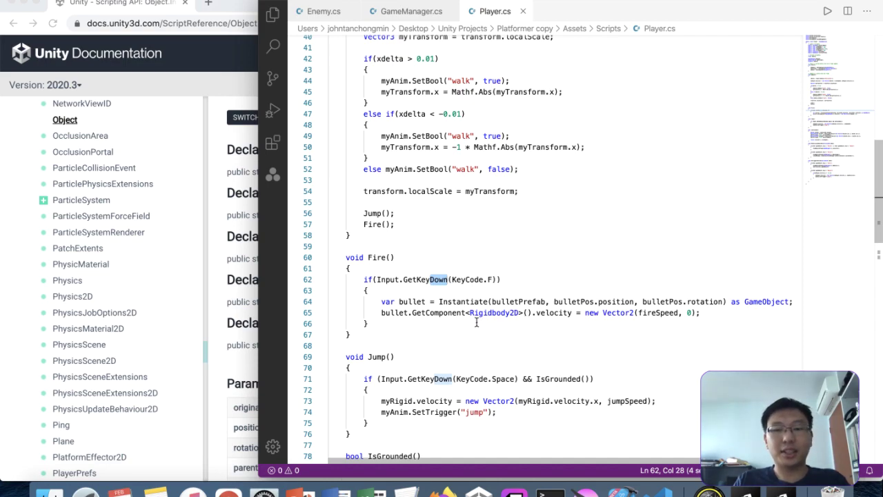
drag(701, 313, 287, 302)
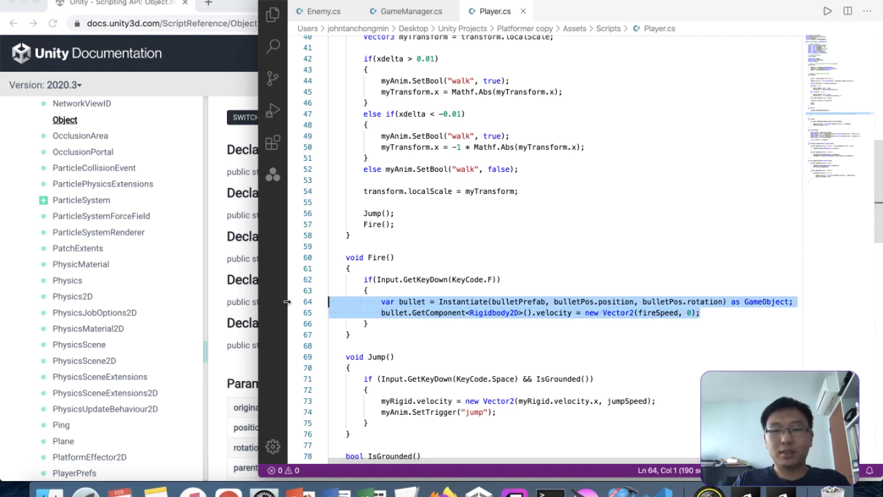
click(514, 286)
click(710, 319)
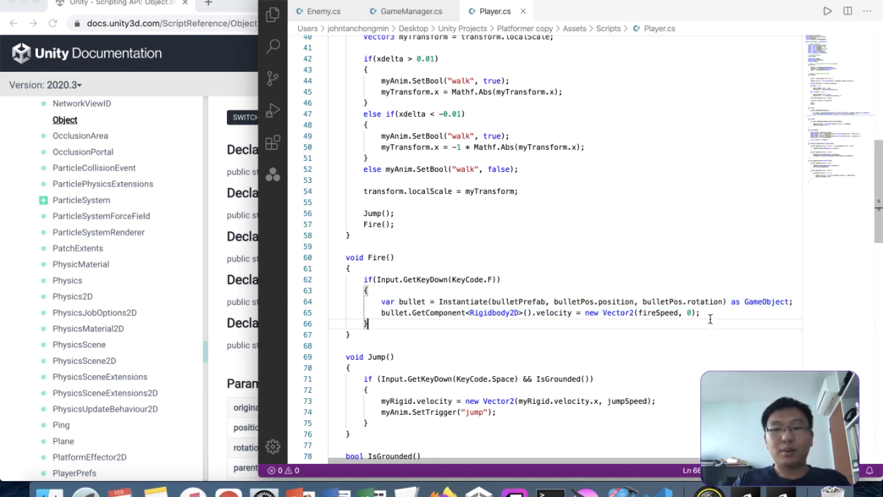
Step: Switch to the Unity editor and run Level 1 in play mode
key(ctrl+Up)
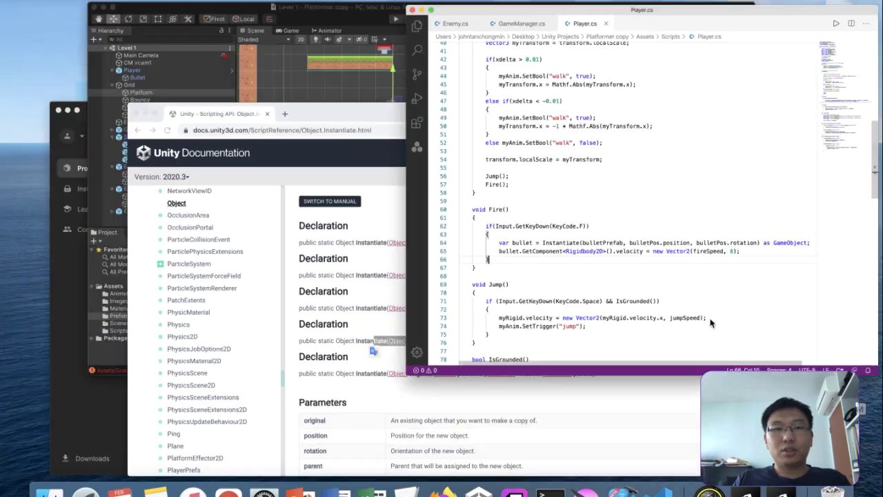
click(378, 187)
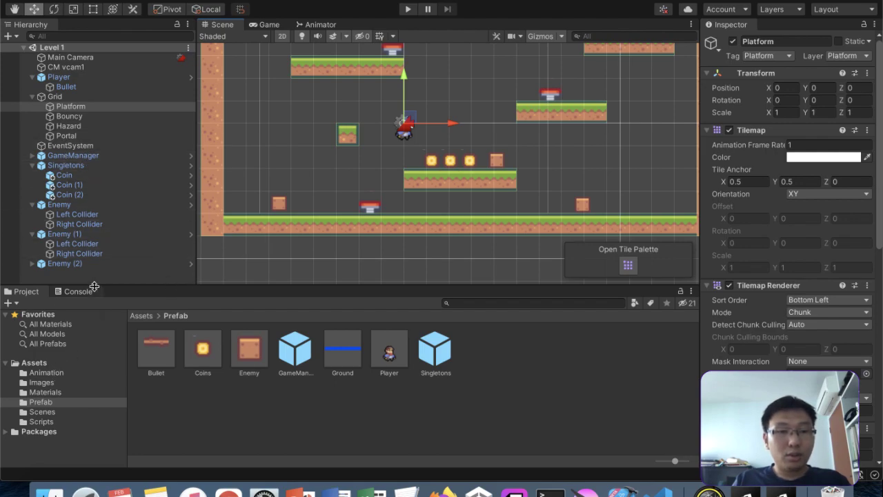
click(411, 10)
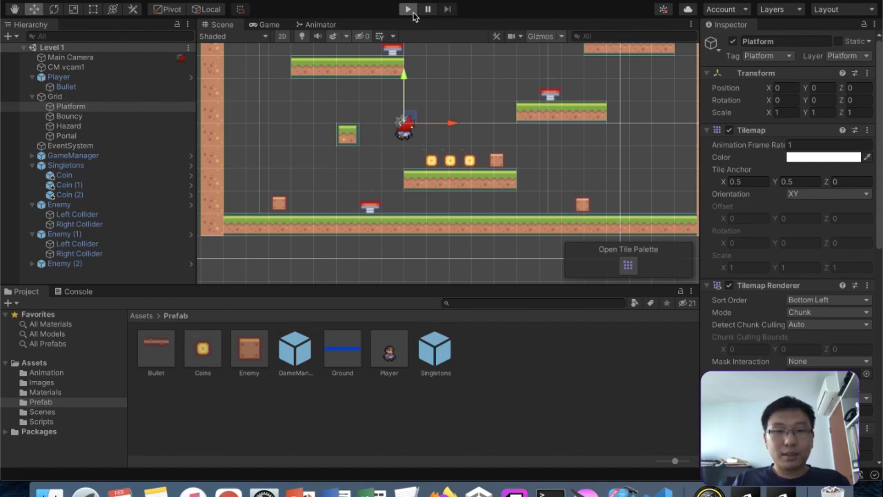
click(410, 10)
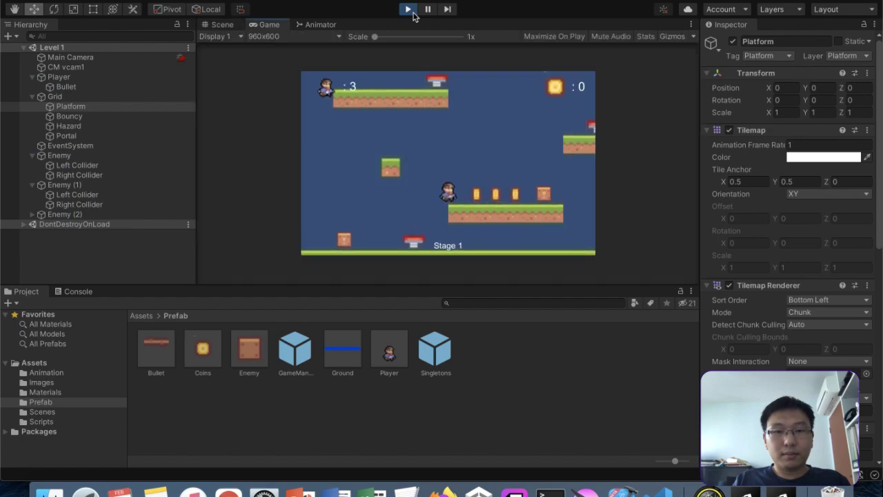
Step: Playtest the level by moving and jumping the player across the platforms and firing a bullet
key(Left)
key(space)
key(Right)
key(Right)
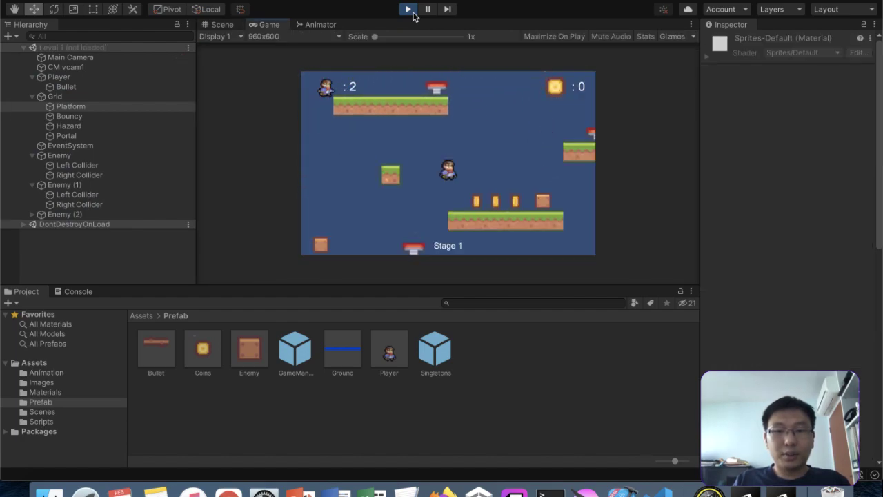
key(Right)
key(space)
key(Left)
key(space)
key(Right)
key(space)
key(Left)
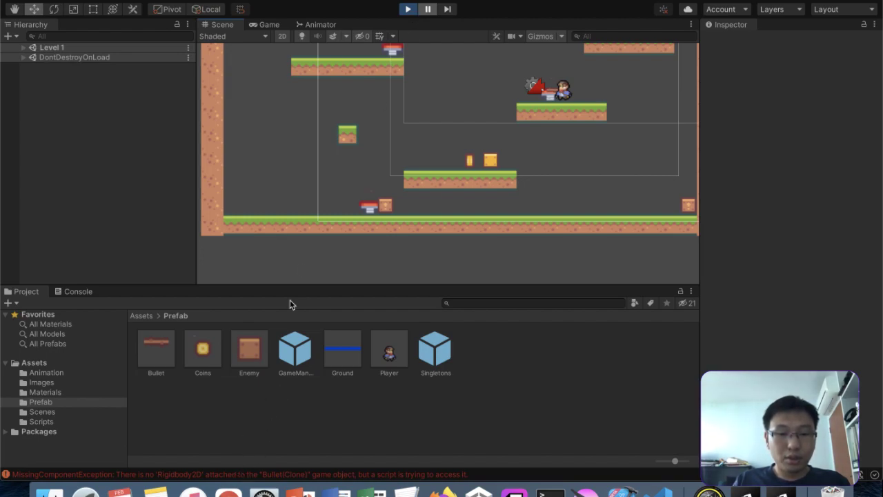
Step: Inspect the components of the spawned Bullet(Clone) under Level 1, and stop play mode
click(23, 58)
click(23, 58)
click(23, 47)
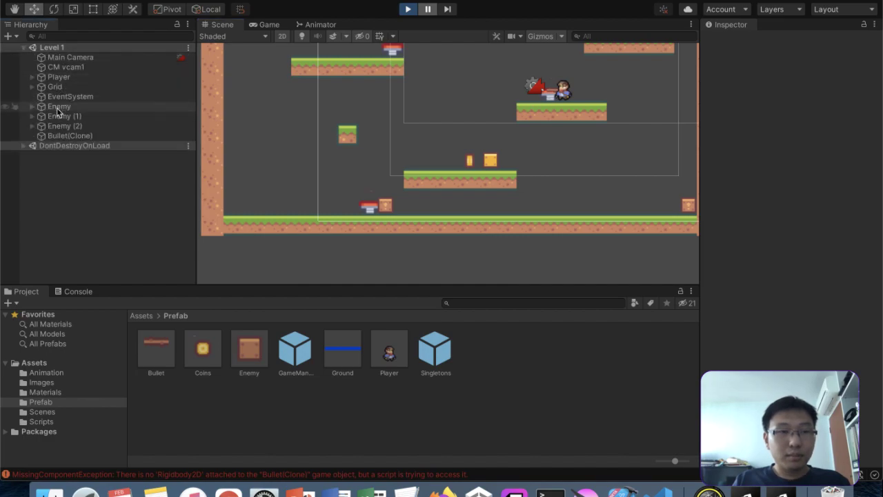
click(54, 136)
scroll(728, 248, down, 3)
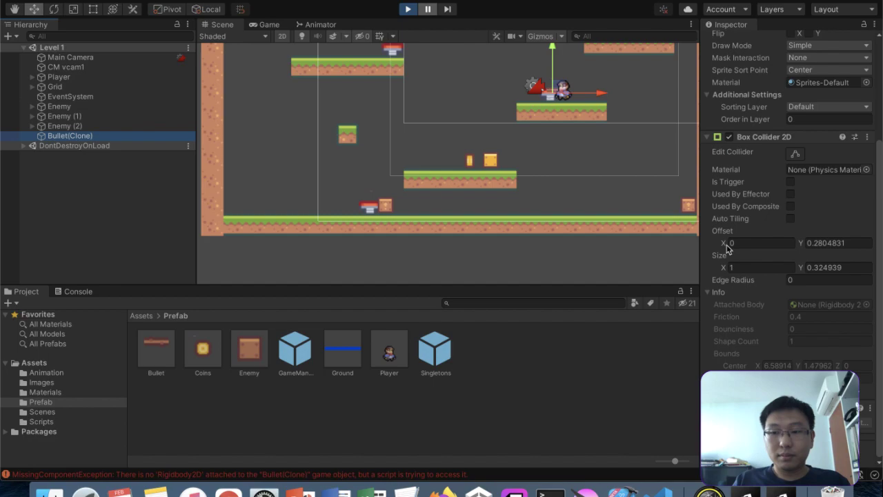
click(409, 9)
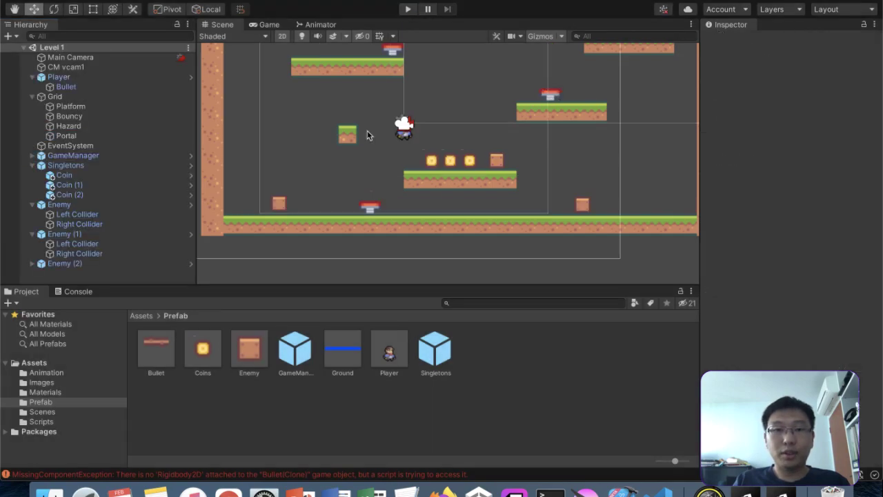
Step: Open the Bullet prefab for editing and look through its components
double_click(152, 360)
scroll(711, 266, down, 3)
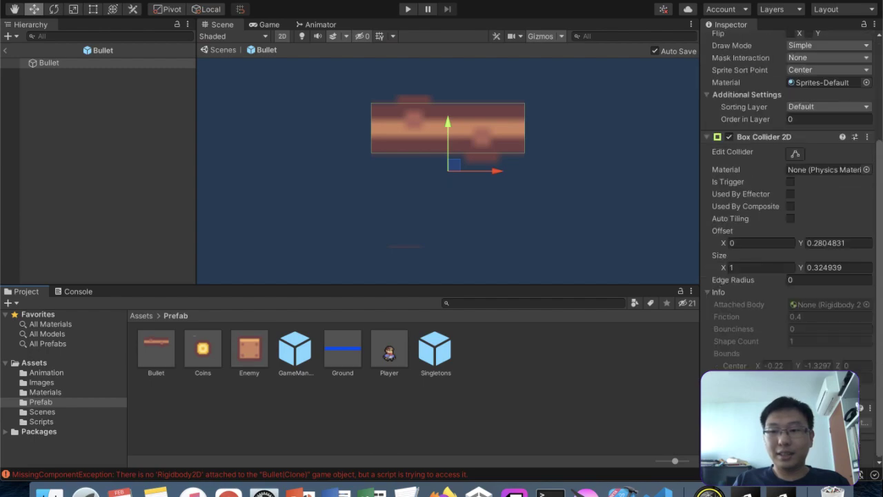
scroll(775, 293, up, 4)
scroll(775, 303, down, 4)
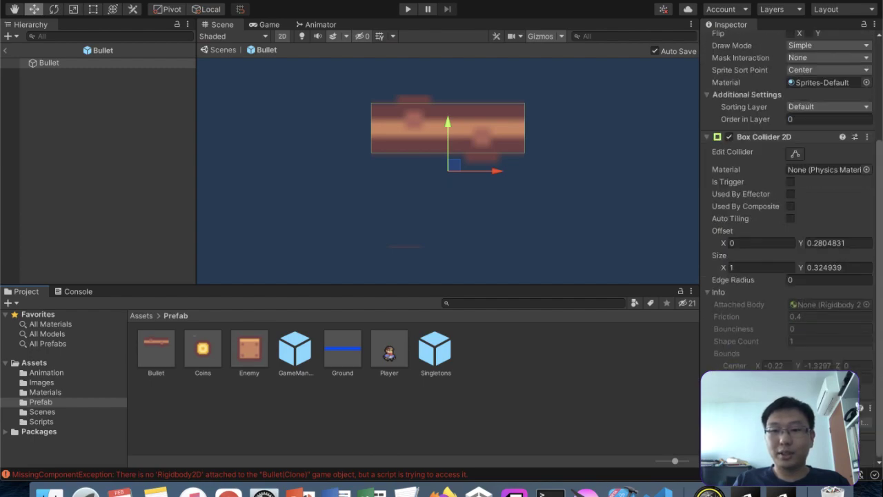
Step: Add a Rigidbody 2D component to the Bullet prefab and set its Body Type to Kinematic
click(787, 452)
text(rigid)
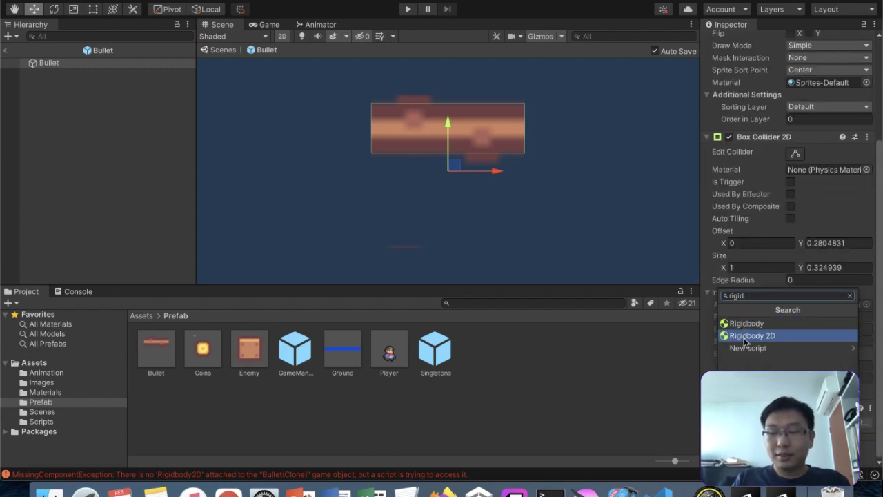
click(744, 336)
scroll(787, 339, down, 2)
click(805, 357)
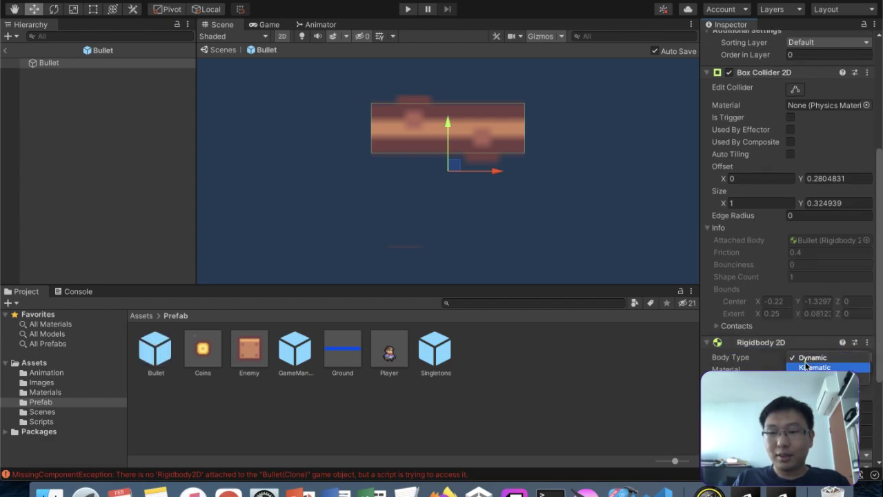
click(806, 368)
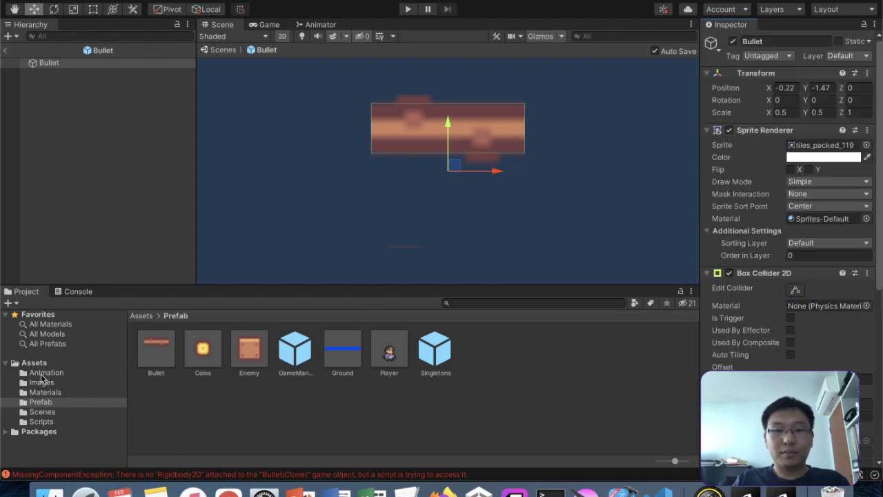
Step: Check the Bullet prefab's components and remove its Rigidbody 2D component
click(389, 352)
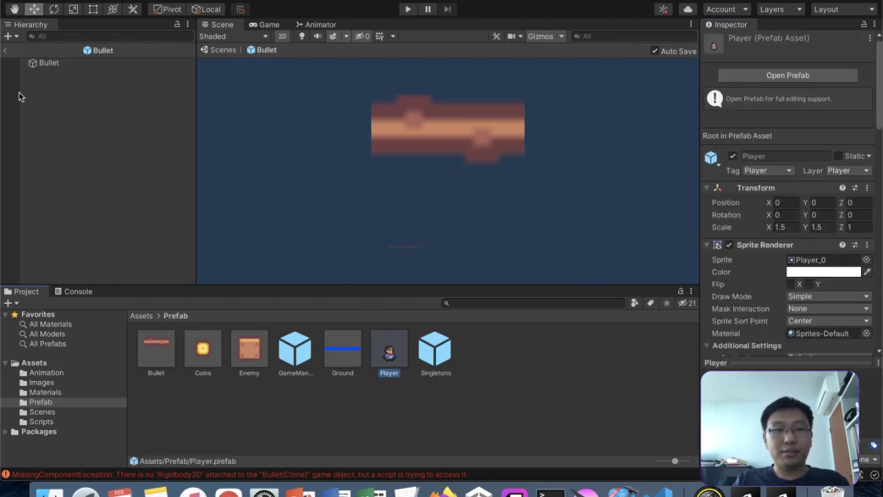
click(41, 62)
scroll(808, 272, down, 8)
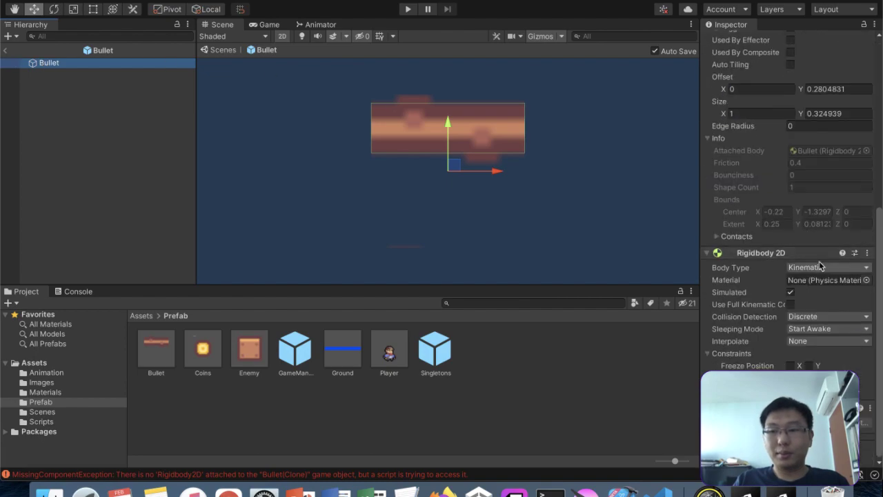
scroll(821, 266, up, 10)
scroll(820, 266, down, 7)
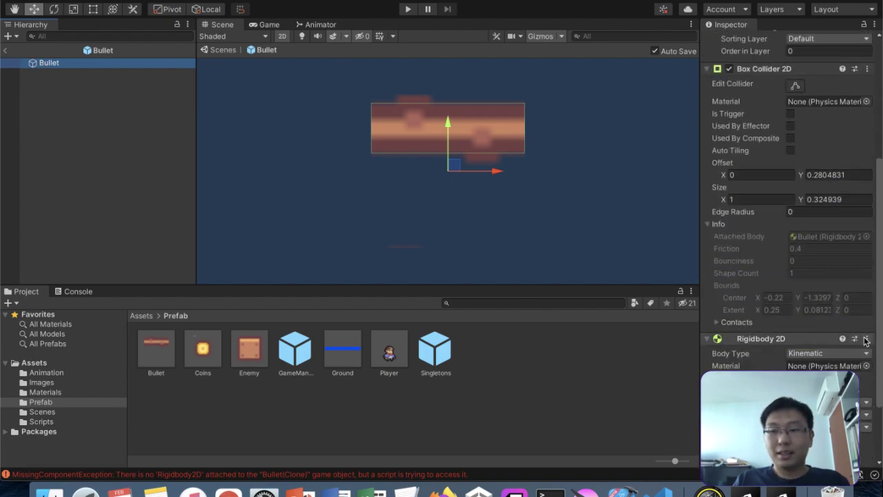
click(866, 339)
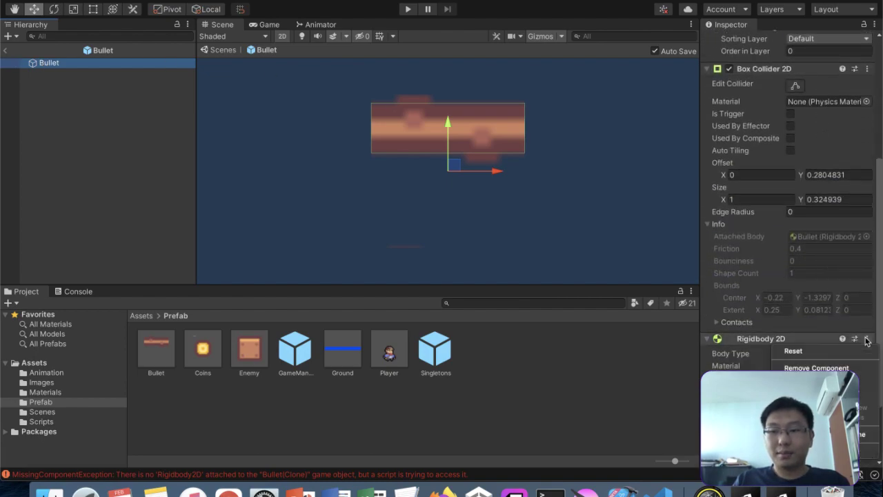
click(826, 368)
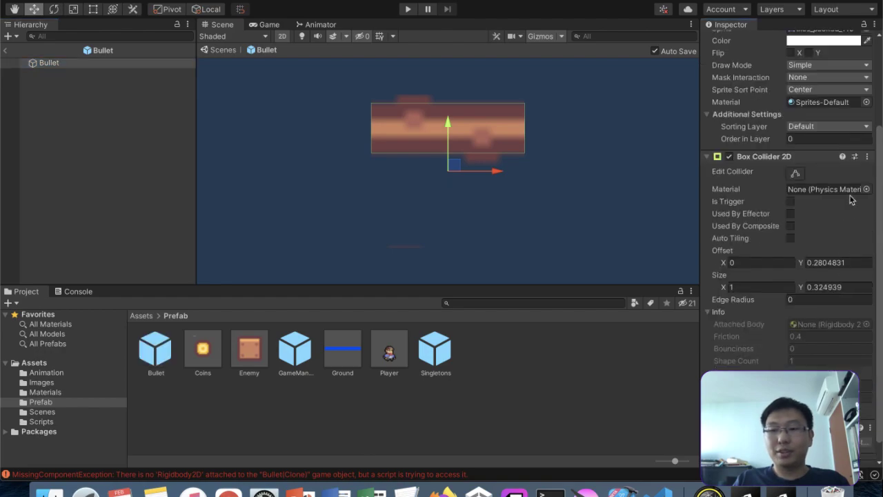
Step: Remove the Box Collider 2D component from the Bullet prefab and undo that removal
click(866, 156)
click(848, 186)
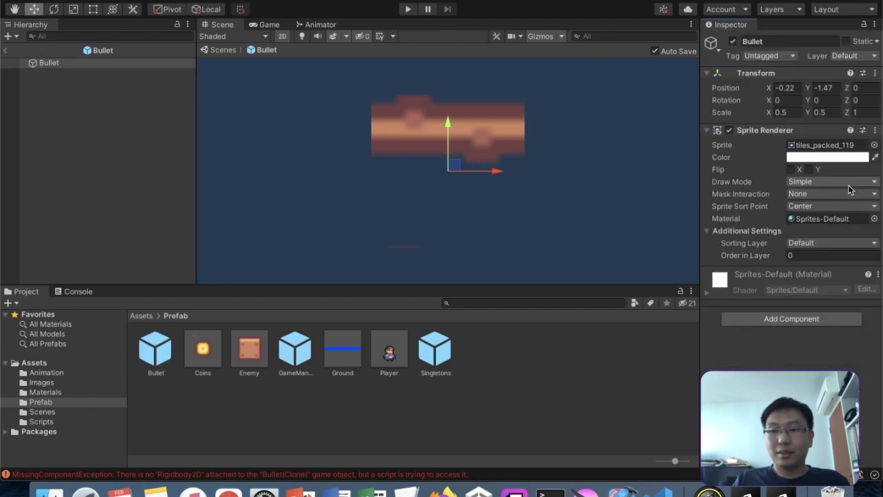
click(388, 354)
click(155, 359)
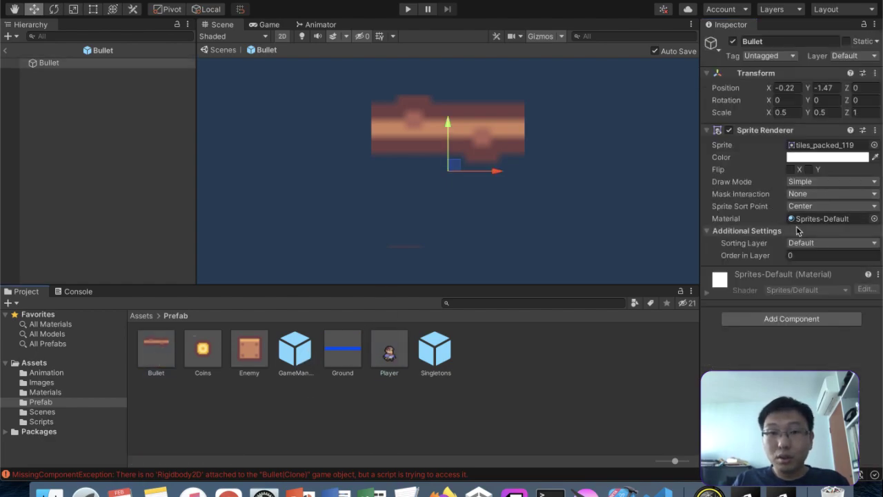
key(super+z)
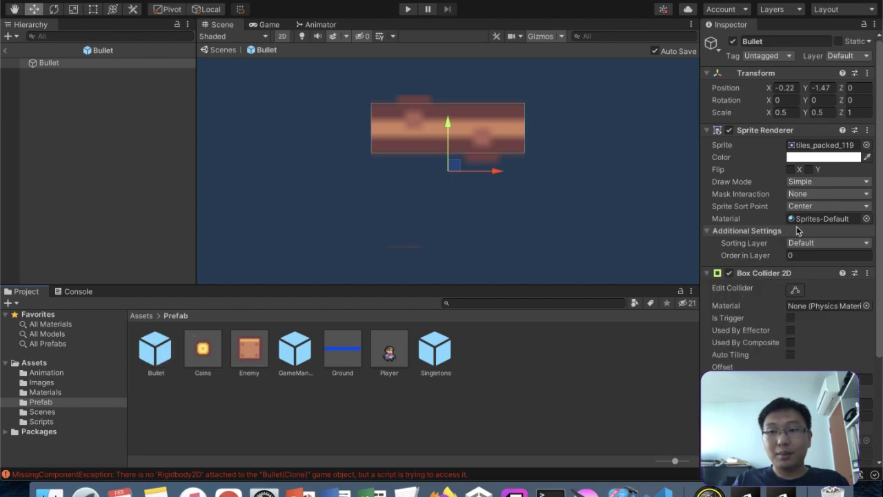
Step: Compare the Rigidbody 2D and Box Collider 2D settings of the Bullet and Player prefabs
click(389, 352)
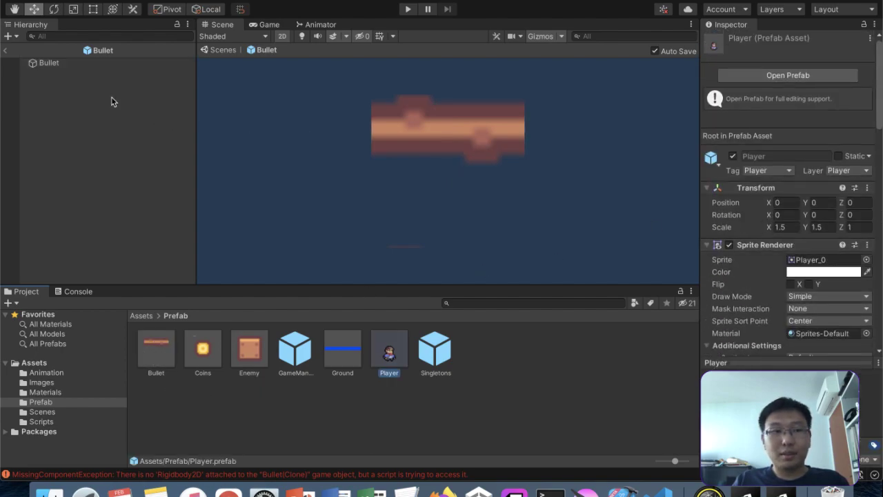
click(65, 64)
scroll(756, 185, down, 10)
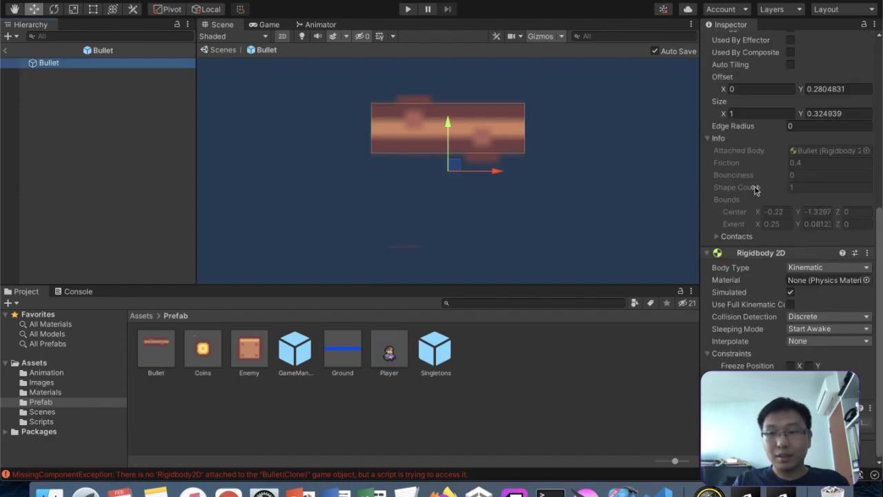
click(393, 365)
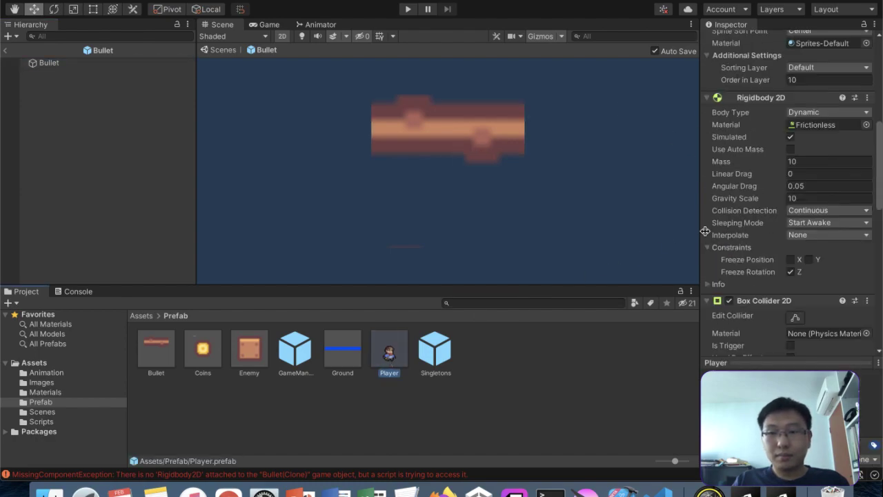
click(79, 66)
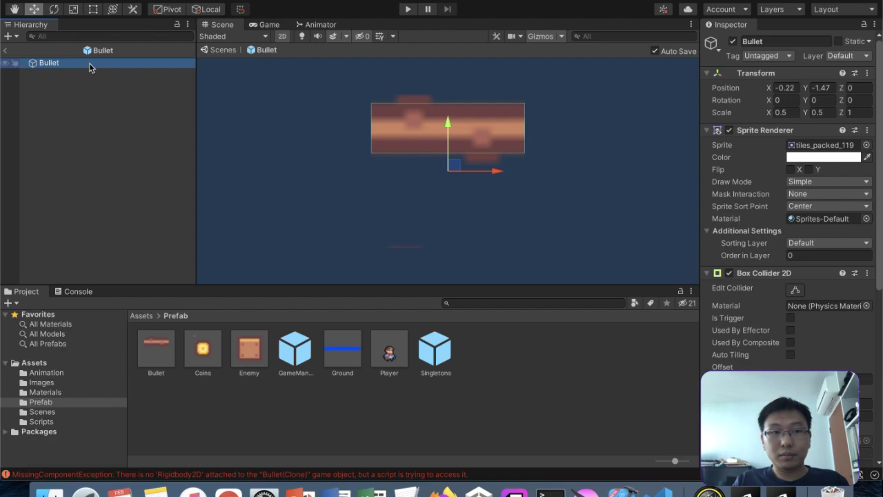
Step: Inspect the Bullet child inside the Player prefab, and reopen the Bullet prefab to review its collider and Rigidbody 2D settings
double_click(389, 353)
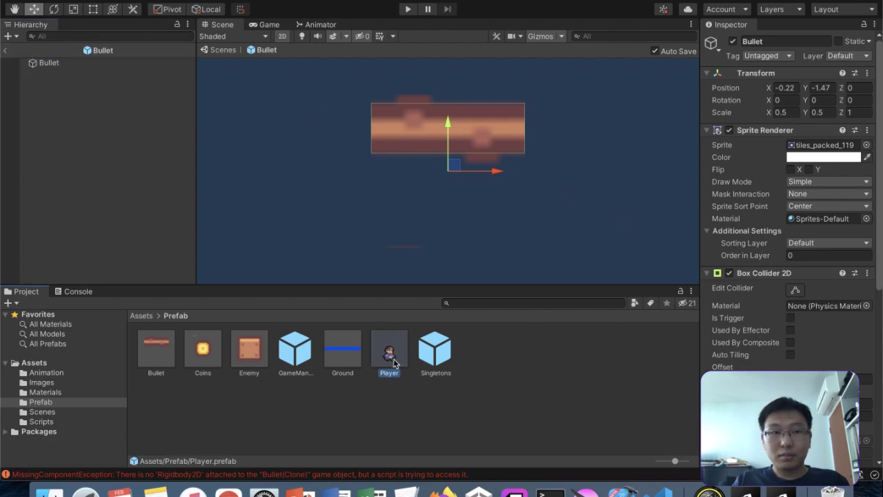
click(69, 74)
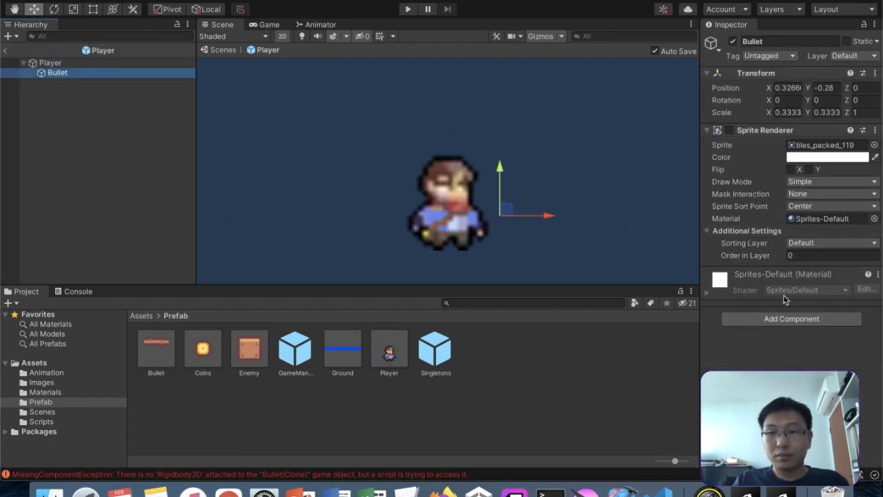
double_click(162, 364)
scroll(811, 291, down, 10)
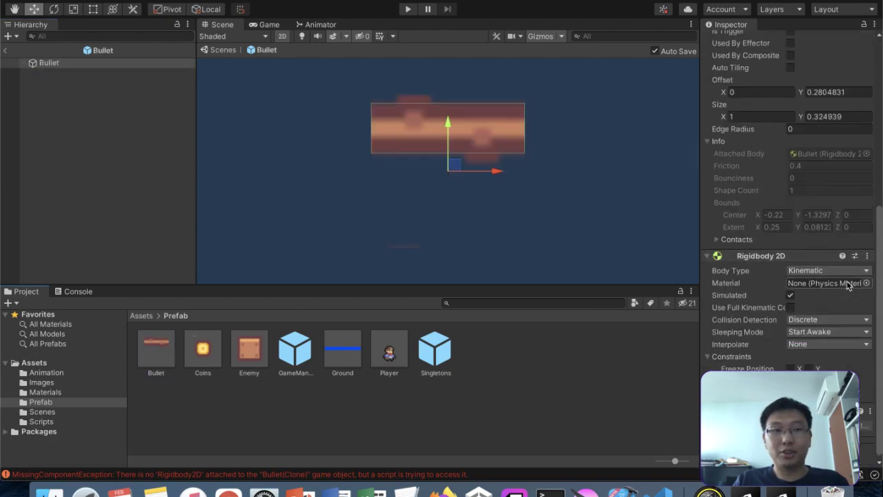
scroll(822, 308, up, 5)
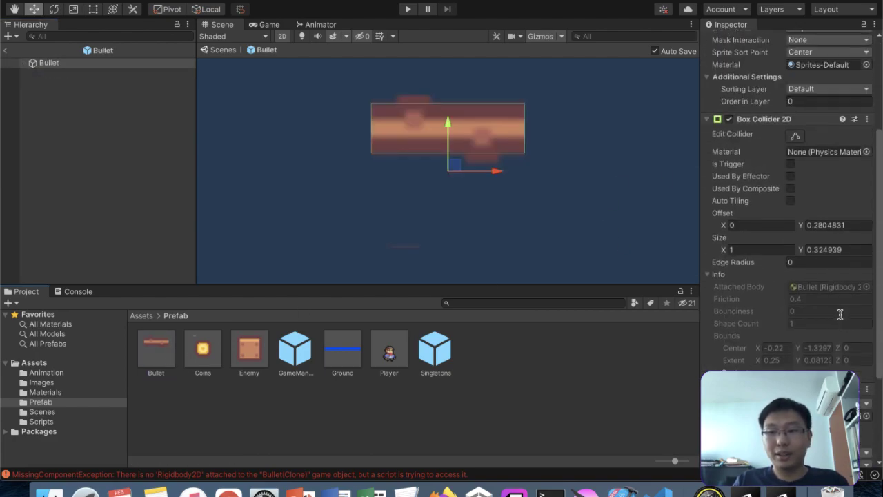
scroll(839, 316, down, 5)
scroll(839, 269, up, 10)
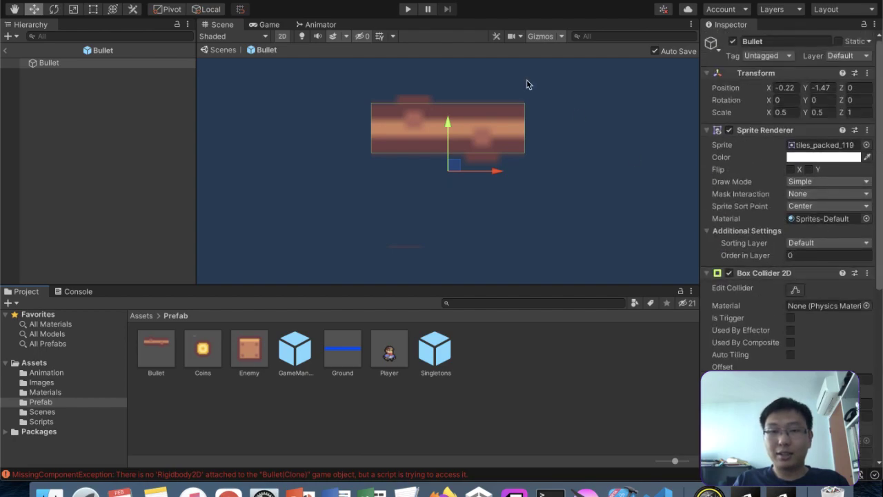
Step: Run the game and test walking, jumping and shooting at enemies across Stage 1
click(408, 10)
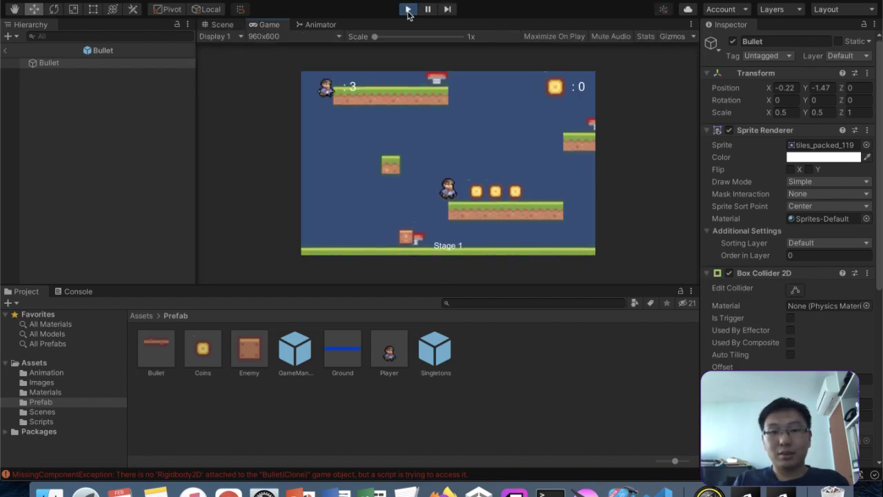
key(Right)
key(space)
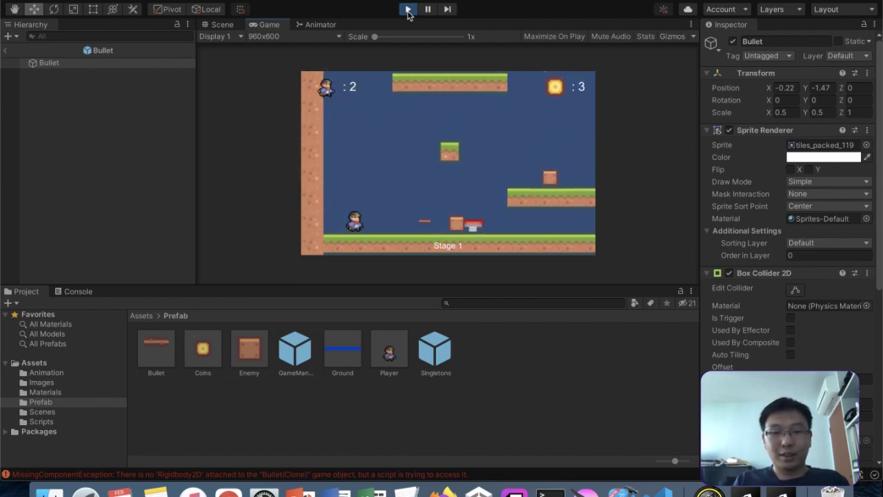
key(Right)
key(Right)
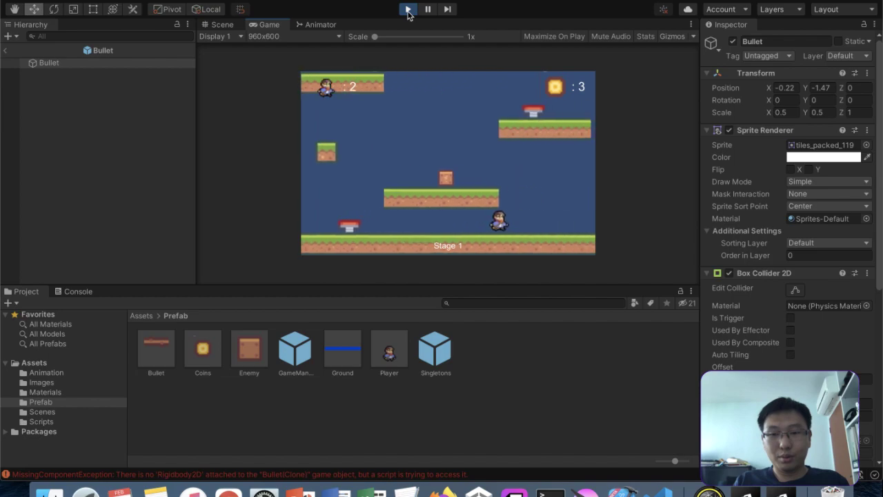
key(Right)
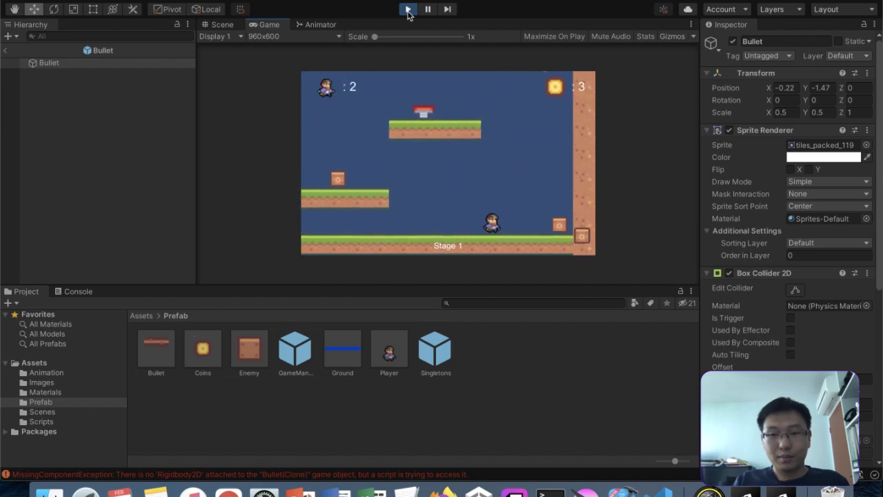
key(Left)
key(Right)
key(space)
key(Right)
key(Right)
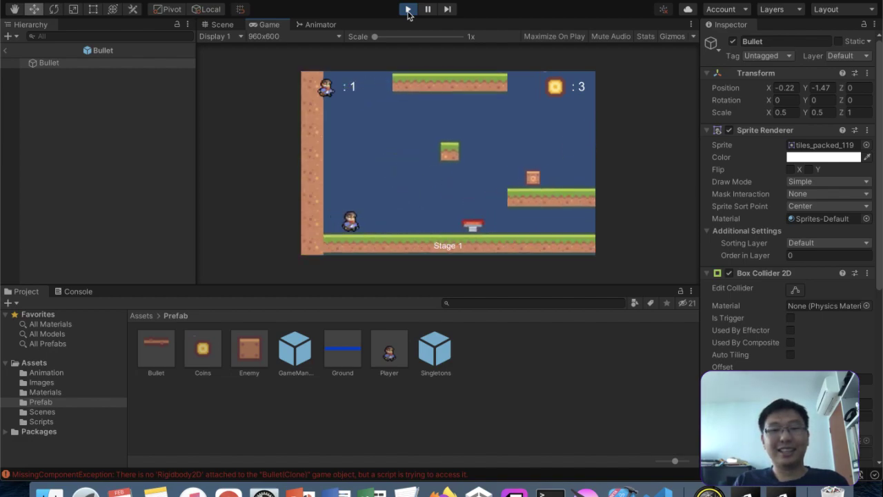
Step: Move the player onto the coin platform and test firing bullets at the enemy there
key(Right)
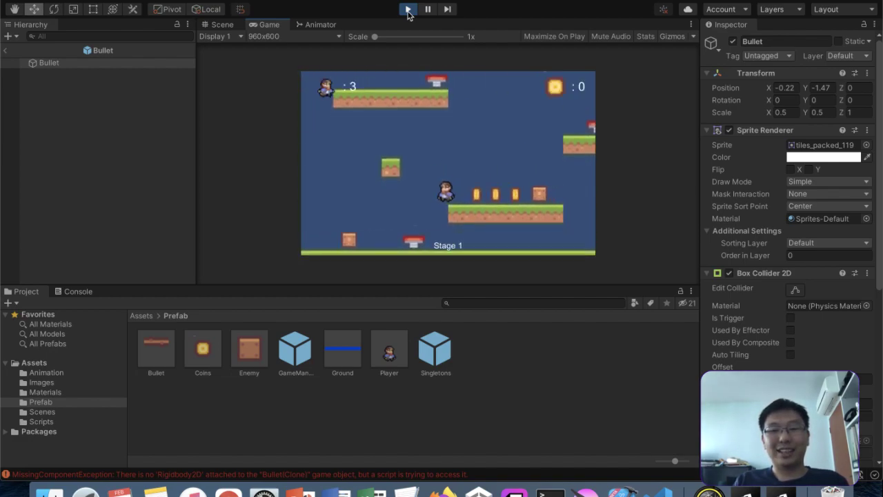
key(Left)
key(Right)
key(space)
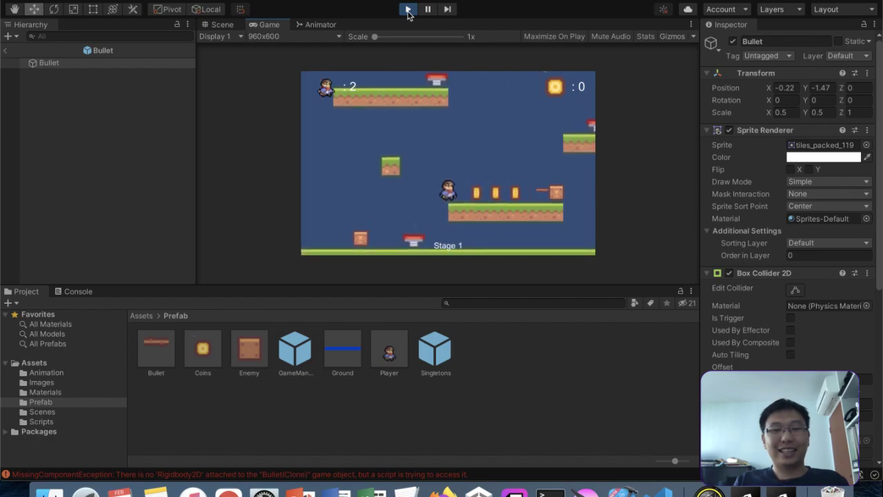
key(Right)
key(space)
key(space)
key(space)
key(space)
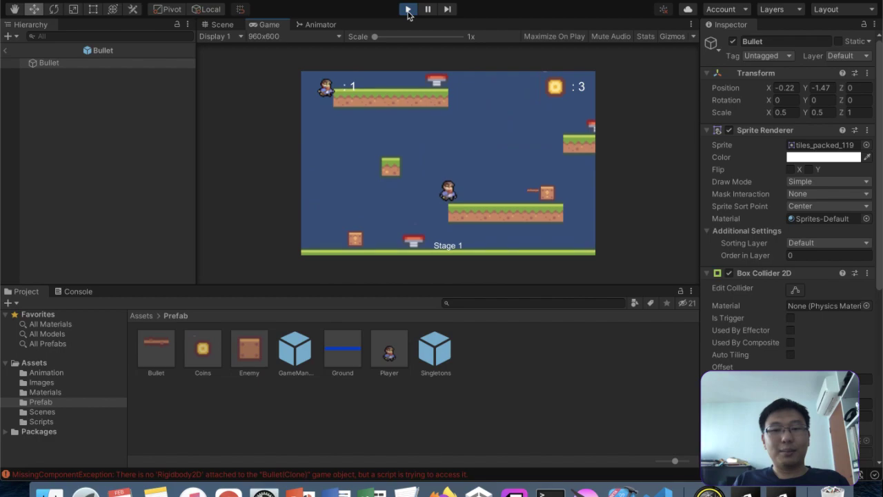
Step: Walk along the middle platform and test jumping repeatedly while shooting
key(Right)
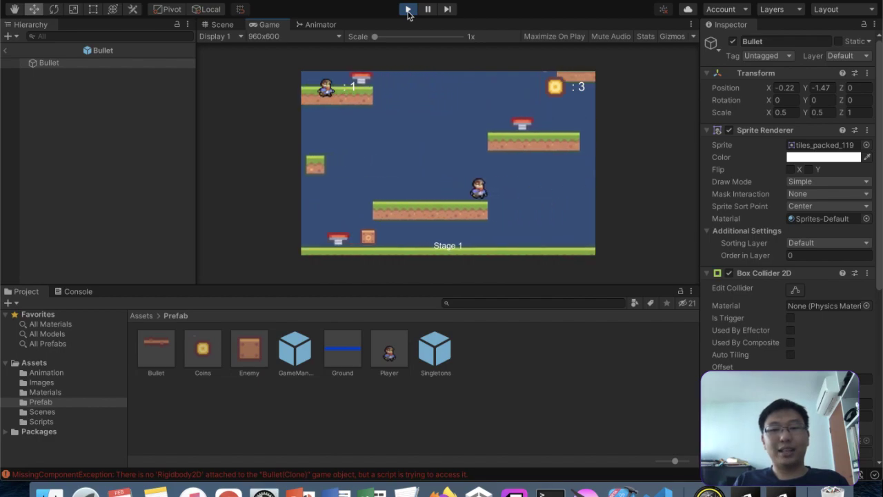
key(space)
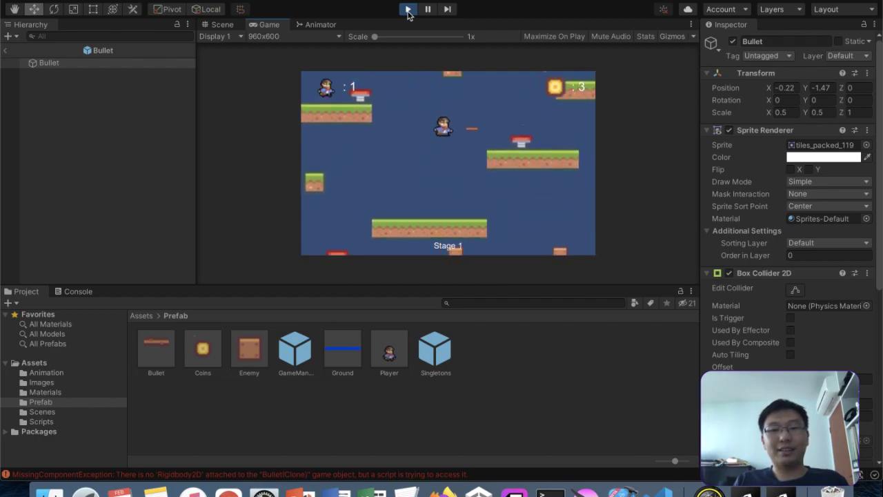
key(space)
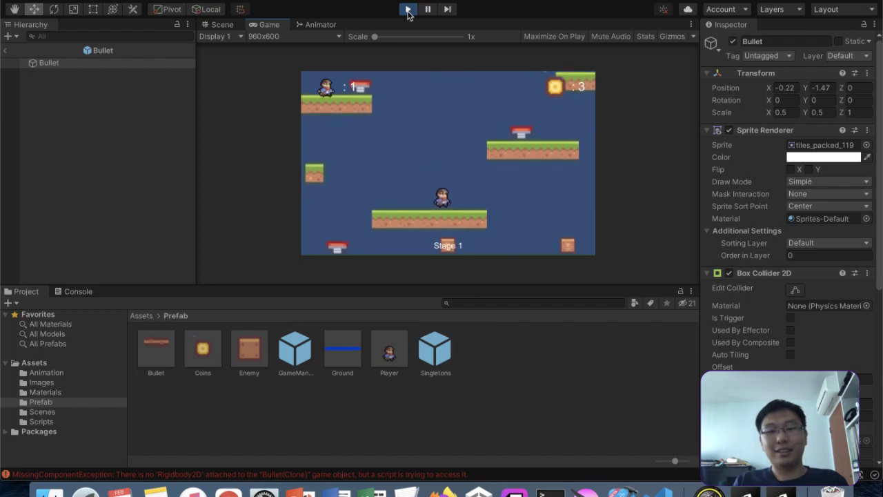
key(space)
key(space)
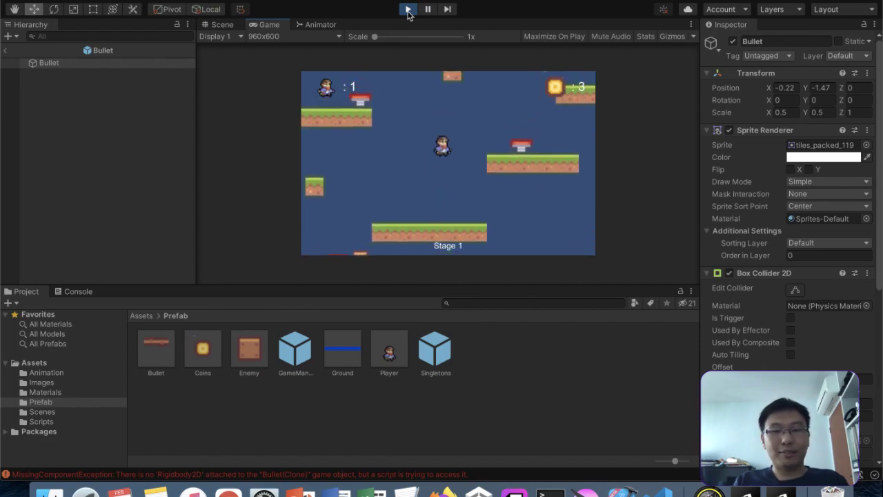
key(space)
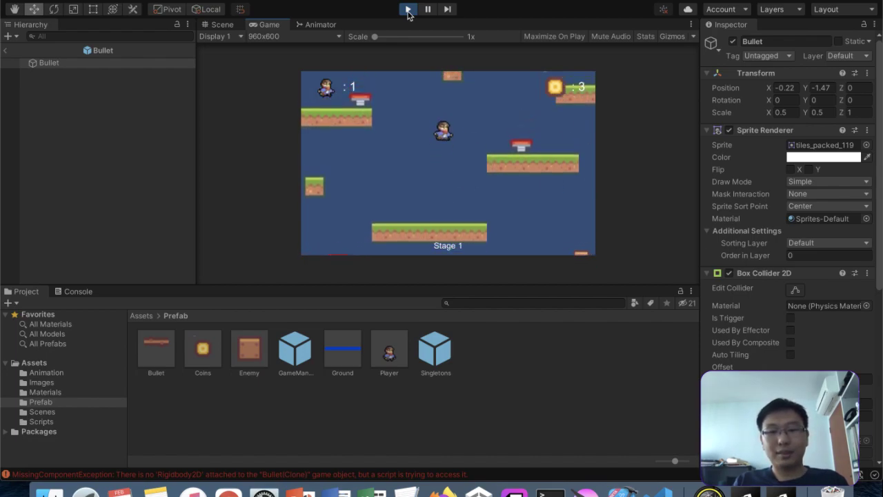
Step: Fire a series of bullets from the platform, and test shooting again after turning the player to the opposite direction
key(f)
key(f)
key(f)
key(f)
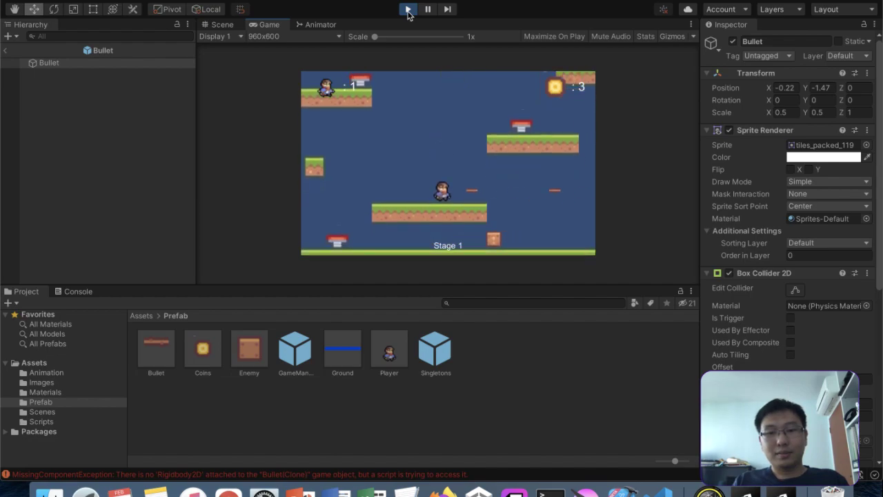
key(Left)
key(f)
key(Right)
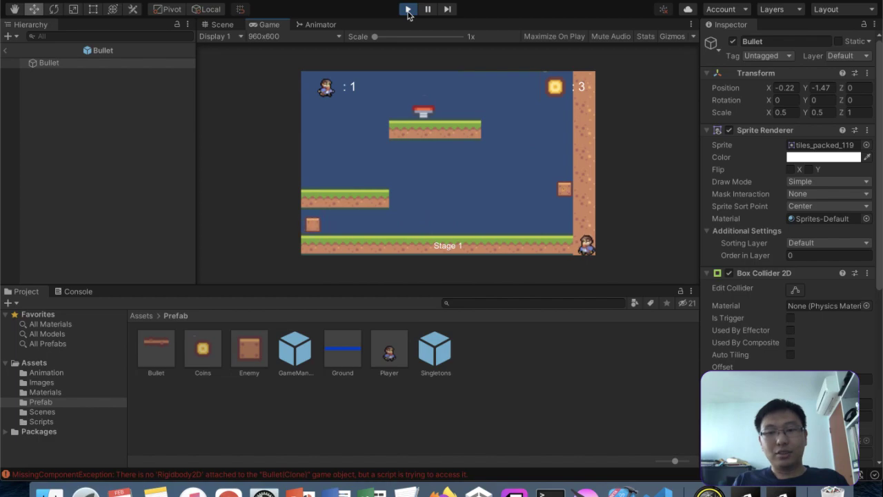
Step: Walk the player back across the ground to the stage's starting wall and test jumping there
key(Left)
key(Left)
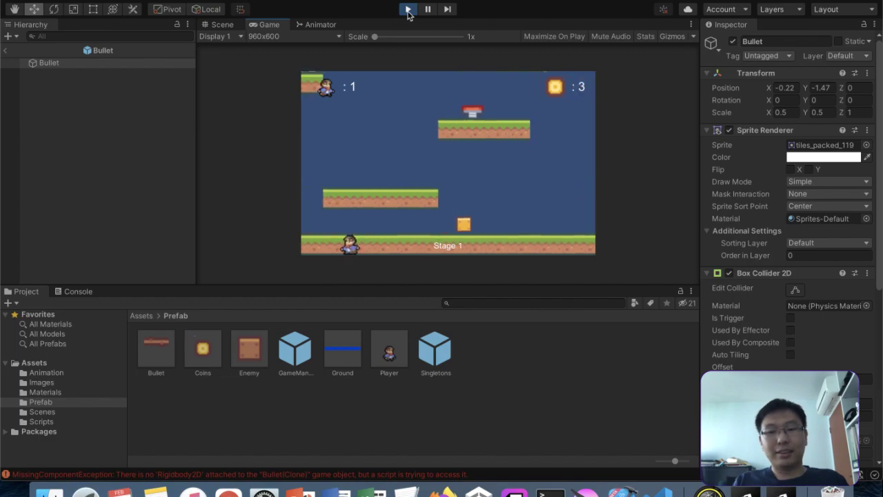
key(Left)
key(space)
key(space)
key(Right)
key(Left)
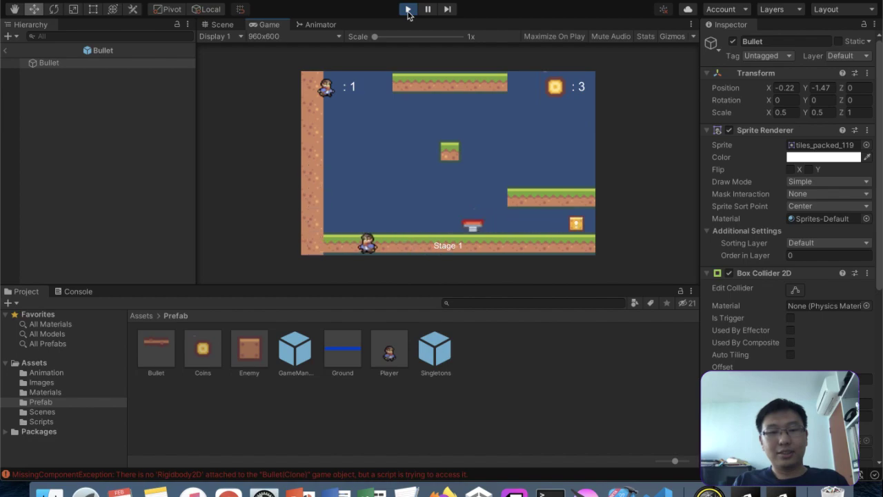
key(space)
key(space)
key(space)
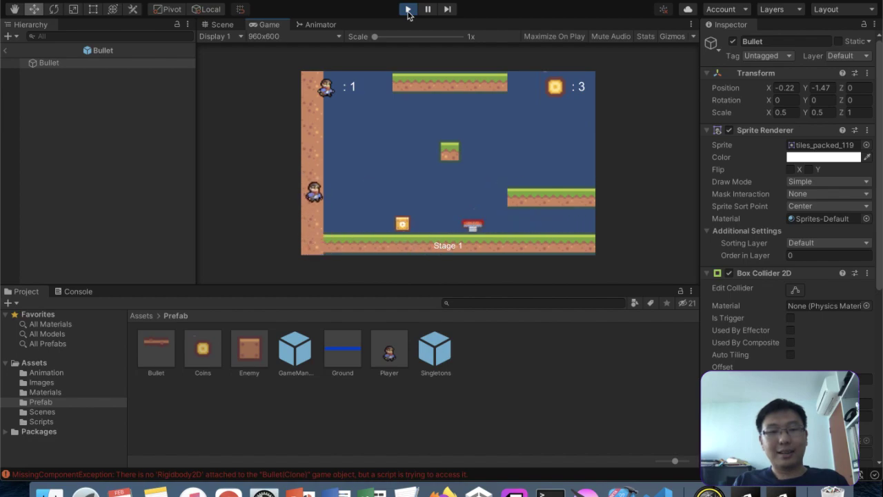
Step: Run the player to the far wall of the stage and stop the game
key(space)
key(Right)
key(Right)
key(Left)
key(Right)
key(Right)
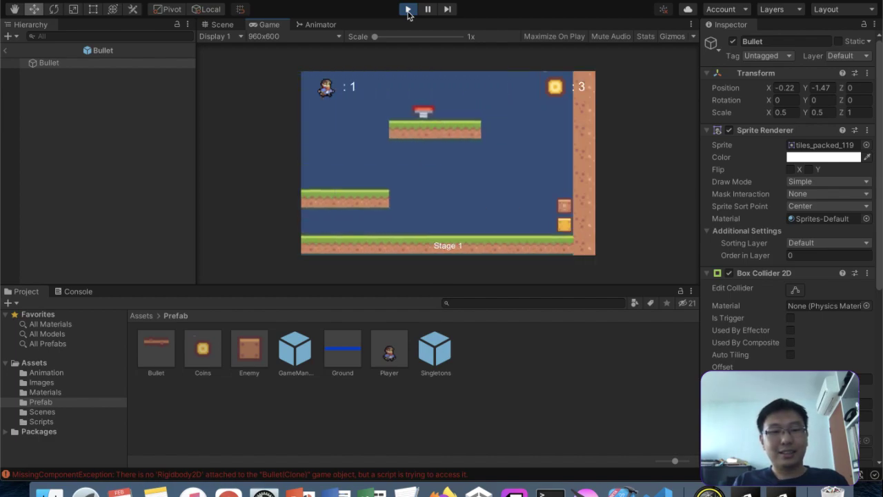
click(407, 13)
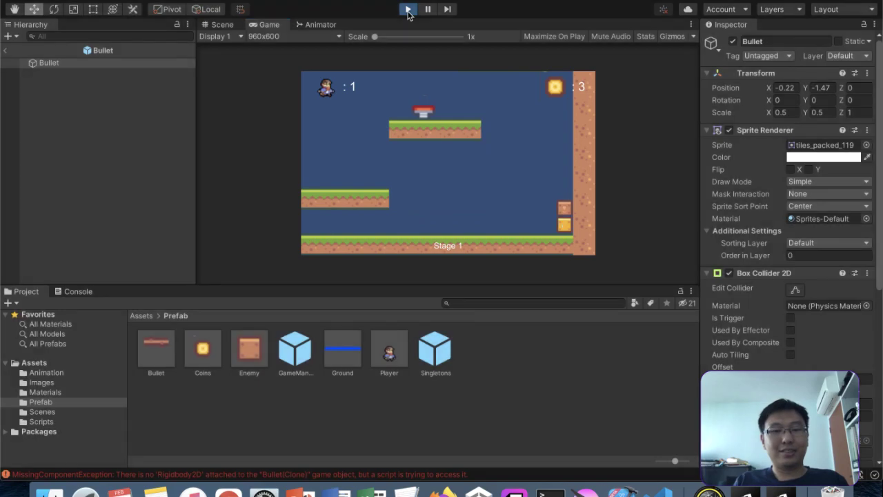
click(410, 10)
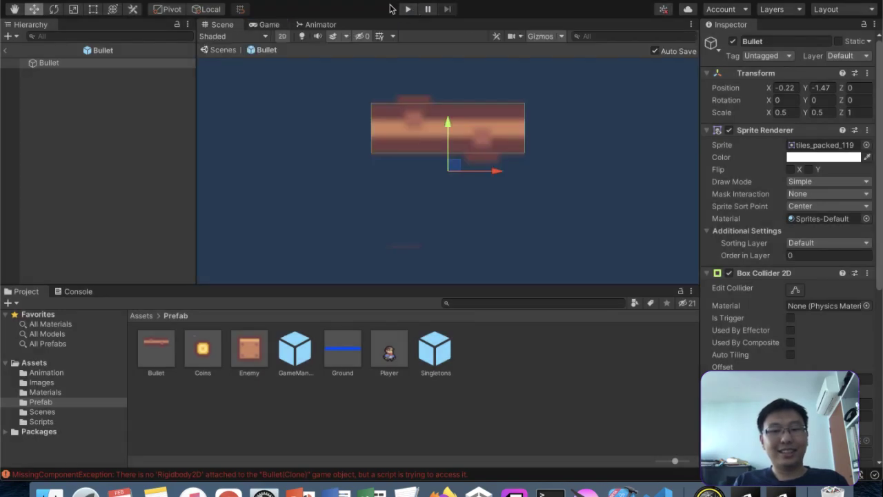
Step: Switch to Player.cs in Visual Studio Code and review its variables, the Update movement code and the Fire method
key(ctrl+Up)
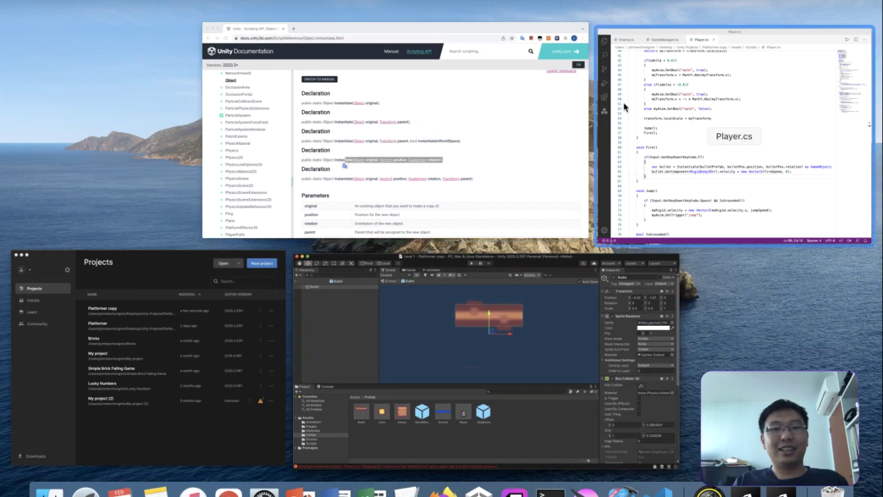
click(651, 115)
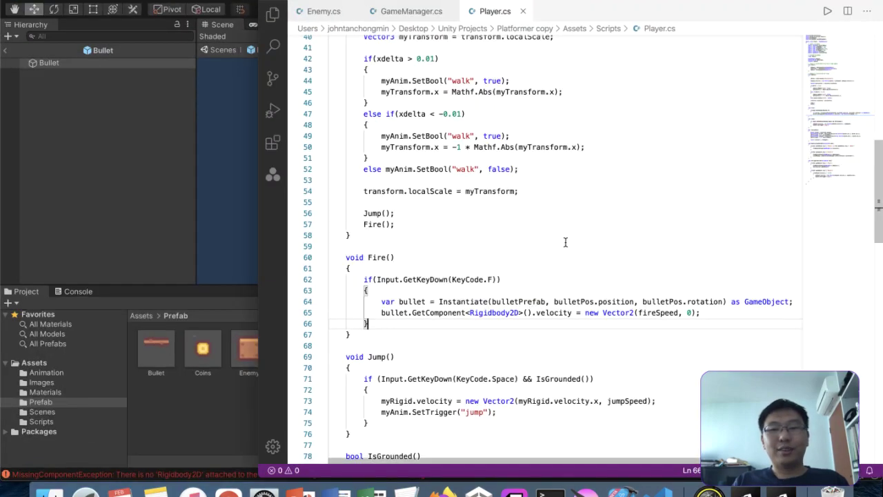
scroll(566, 242, up, 8)
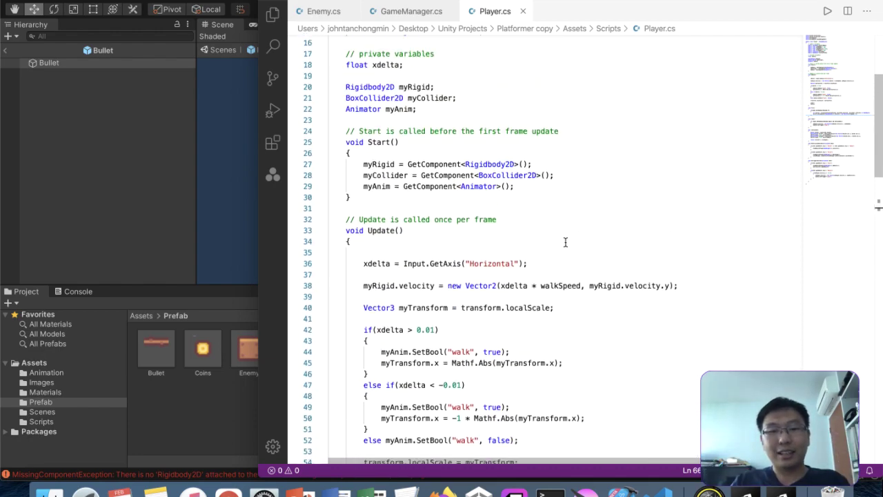
scroll(566, 242, up, 5)
scroll(565, 237, down, 10)
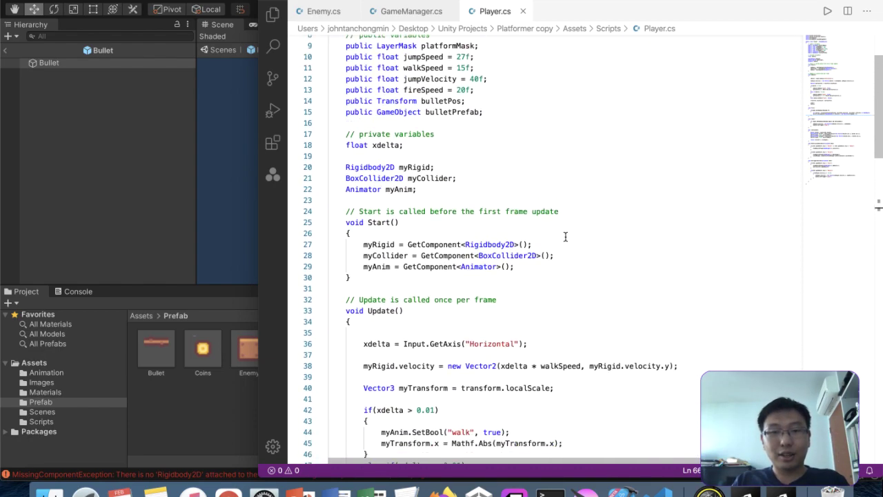
scroll(565, 237, down, 2)
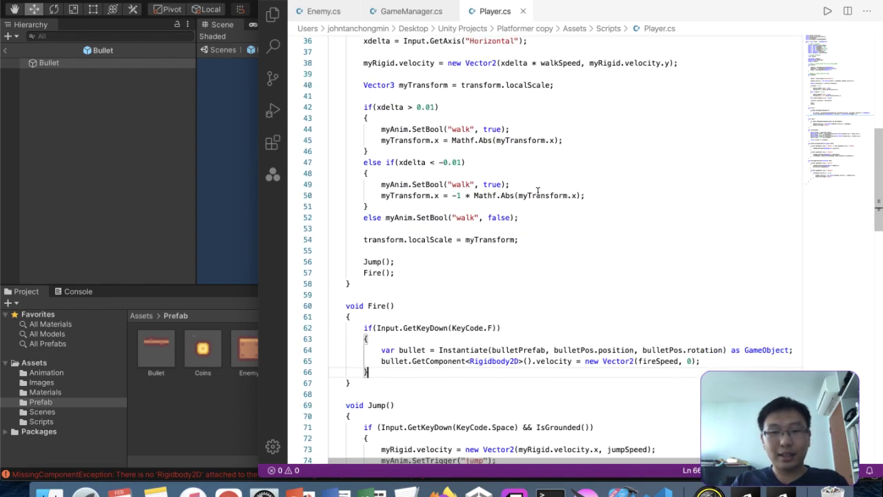
Step: In the Fire method, multiply fireSpeed in the bullet's velocity by a copy of the Mathf.Abs(myTransform.x) expression from Update
drag(475, 196, 603, 195)
key(super+c)
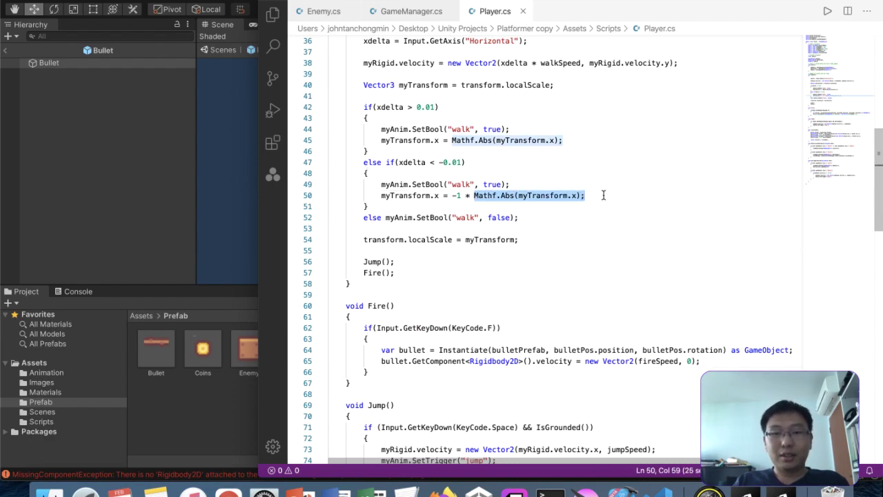
scroll(603, 195, down, 1)
click(595, 167)
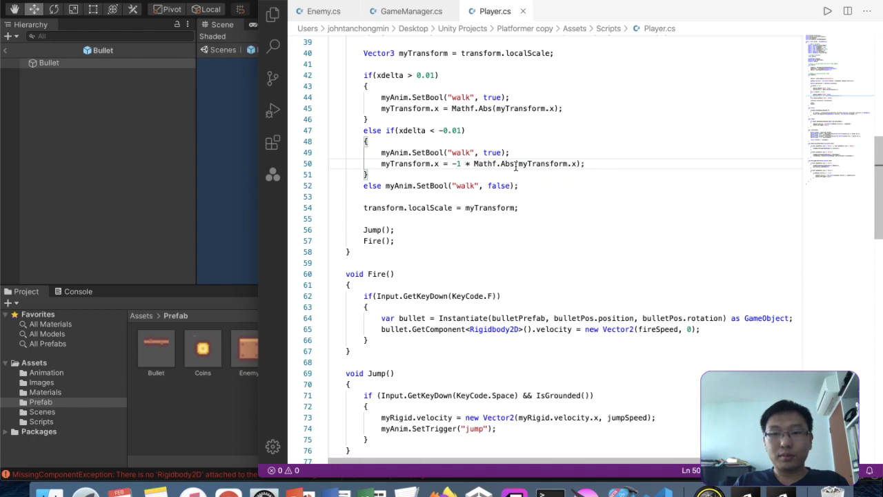
drag(474, 163, 578, 162)
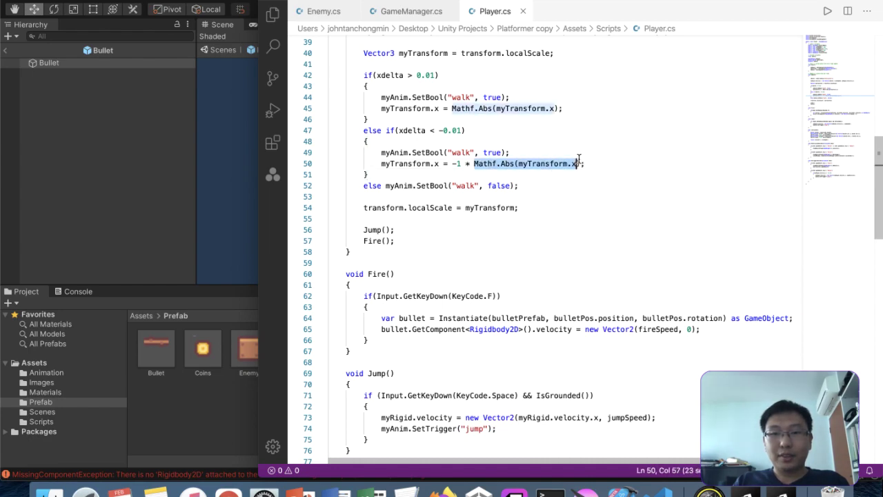
scroll(579, 158, down, 1)
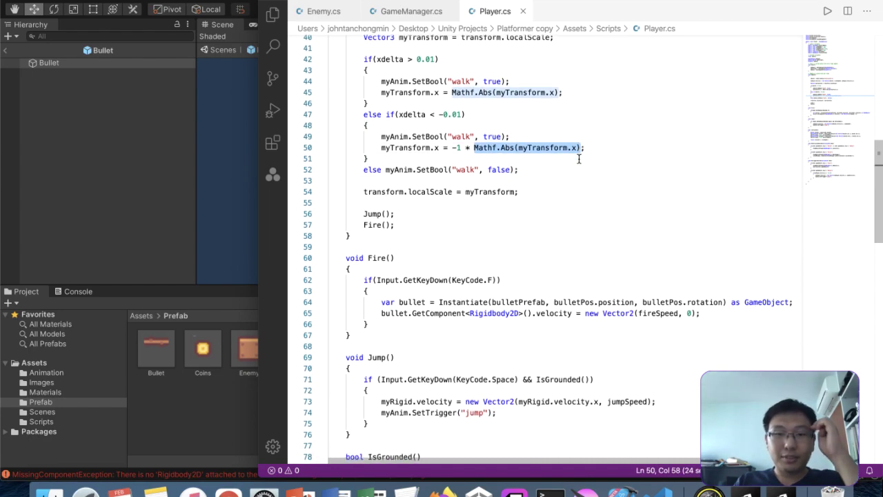
scroll(579, 159, down, 1)
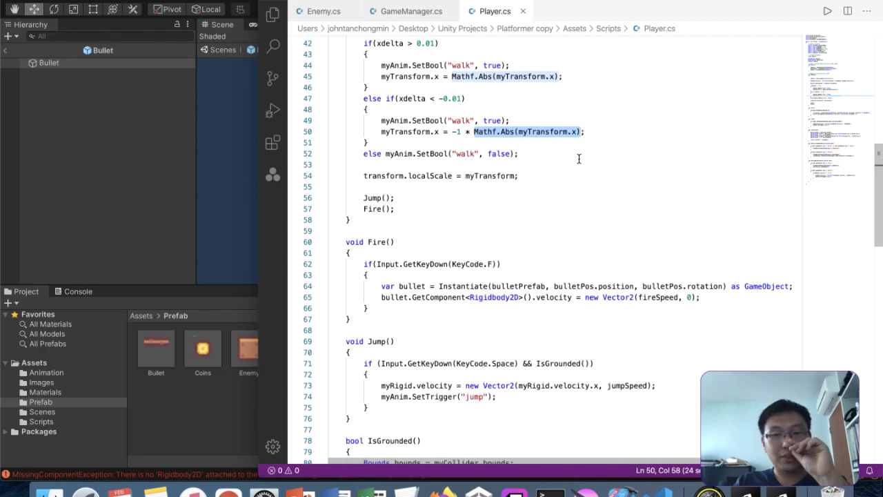
scroll(579, 159, up, 3)
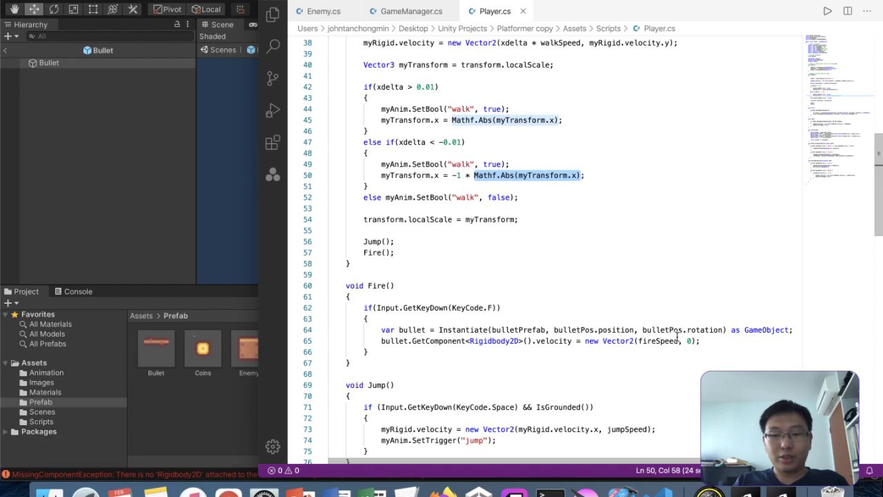
click(679, 338)
text(*)
key(super+v)
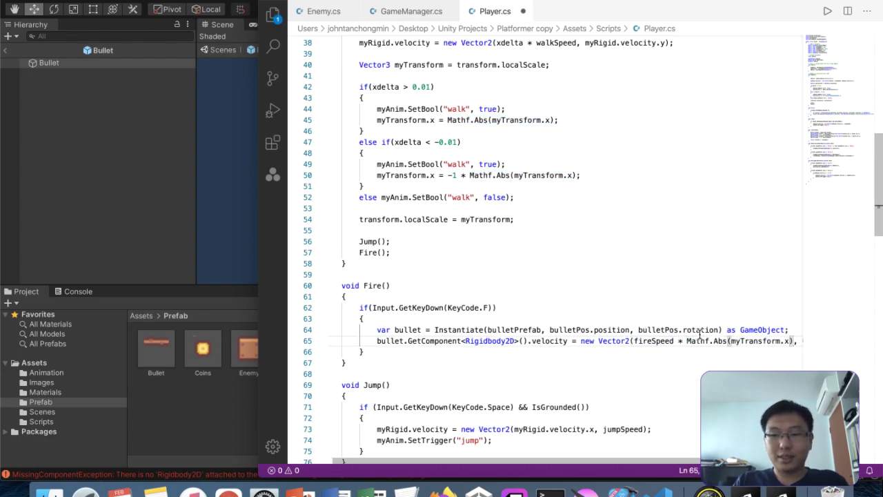
Step: Change Mathf.Abs to Mathf.Sign in the bullet velocity line and save Player.cs
click(727, 341)
key(BackSpace)
key(BackSpace)
key(BackSpace)
text(Sign)
scroll(690, 297, right, 2)
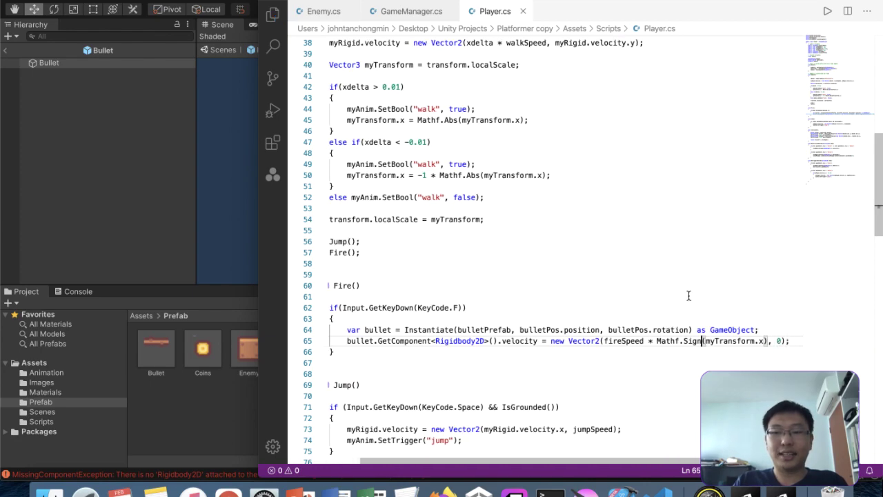
scroll(697, 332, down, 2)
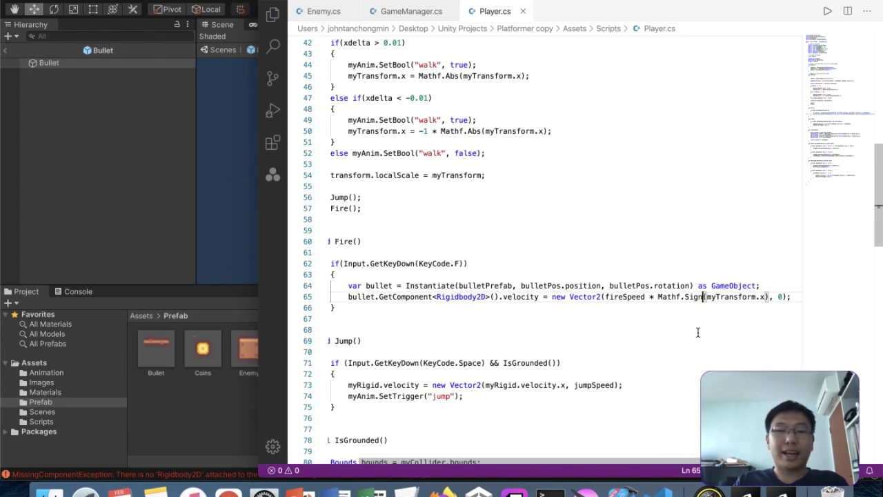
scroll(698, 333, left, 2)
Step: Switch to Unity, try to run the game with the edited script, and return to Player.cs in Visual Studio Code
click(207, 220)
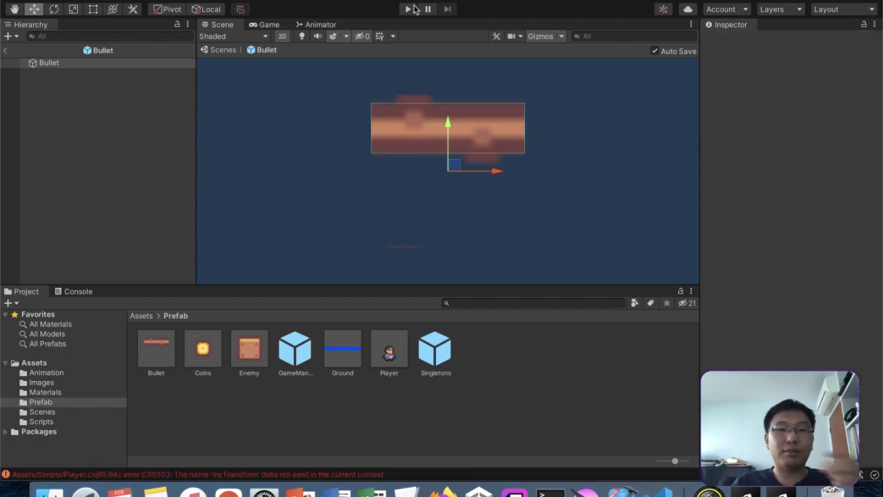
click(414, 9)
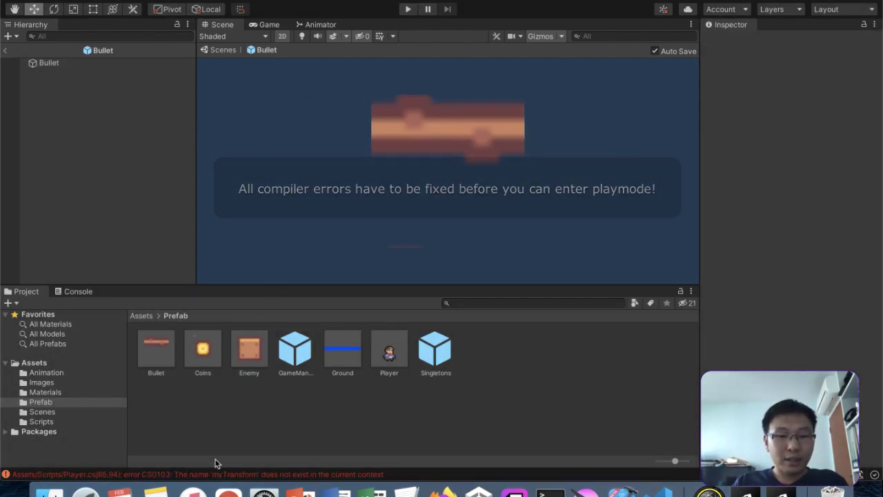
key(ctrl+Up)
click(716, 186)
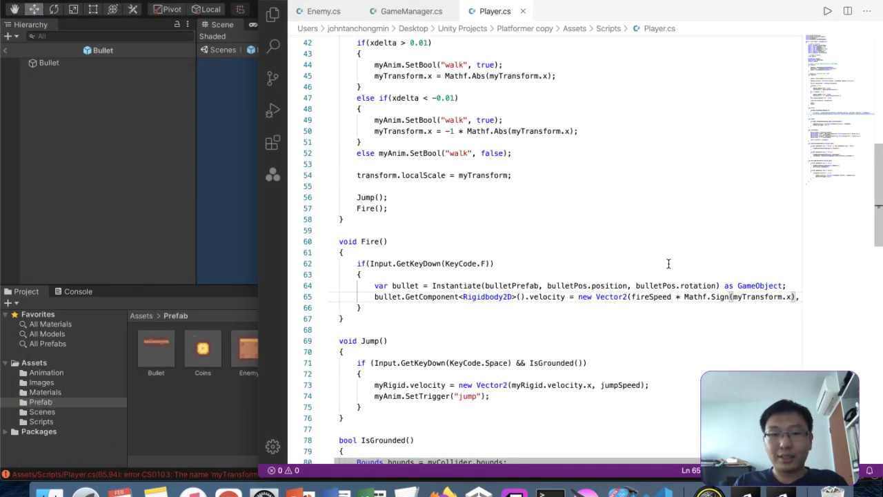
Step: Replace myTransform.x with transform.localScale.x inside Mathf.Sign, save Player.cs, and widen the editor to fit the whole velocity line
scroll(668, 263, up, 5)
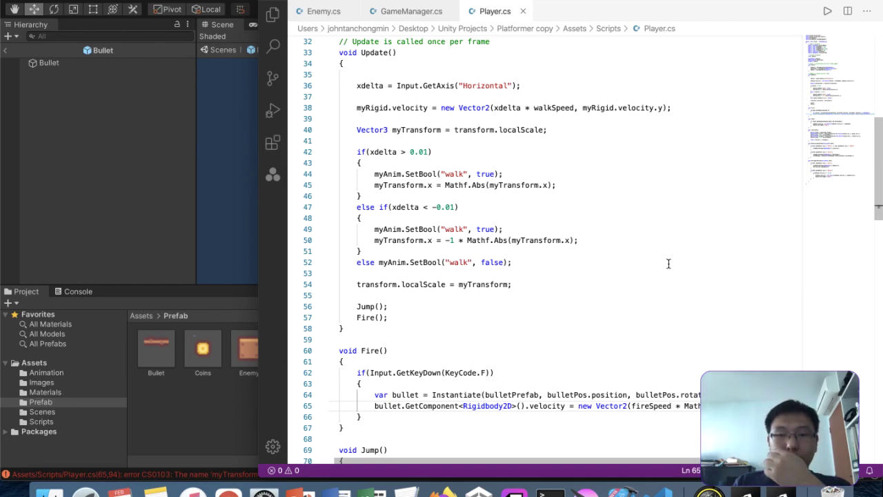
scroll(673, 400, right, 2)
key(BackSpace)
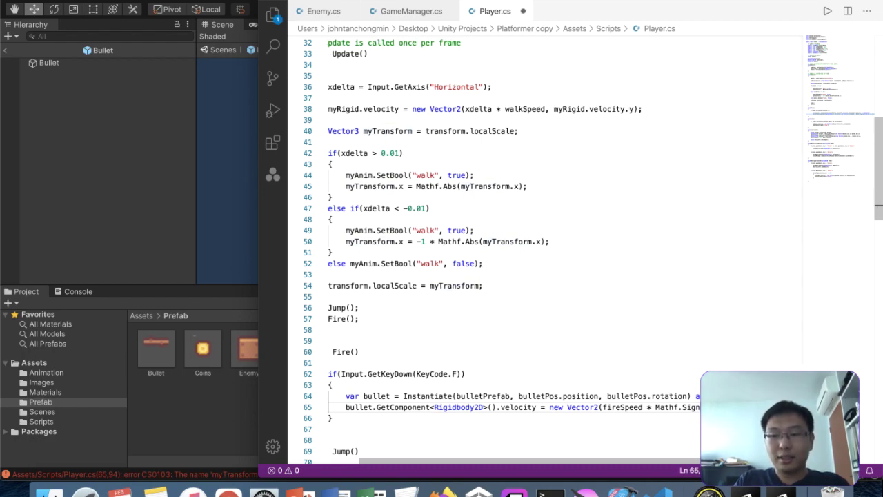
key(super+s)
scroll(668, 399, down, 7)
scroll(668, 399, left, 3)
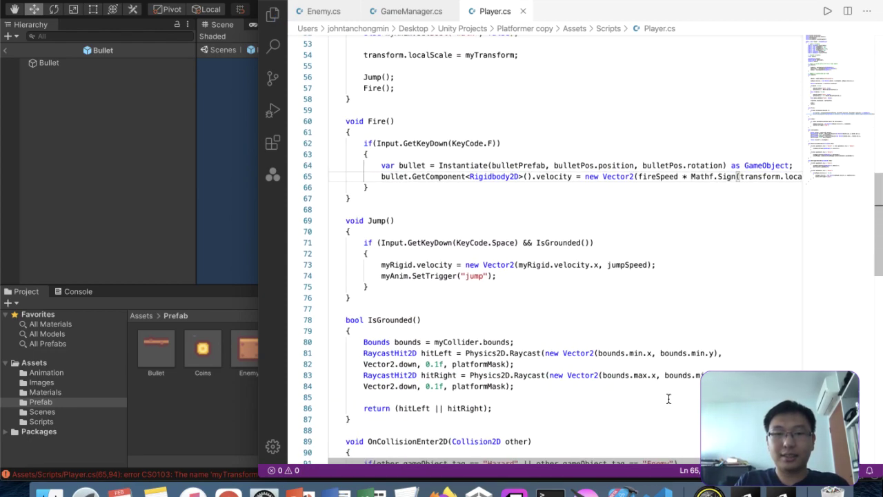
drag(257, 194, 105, 194)
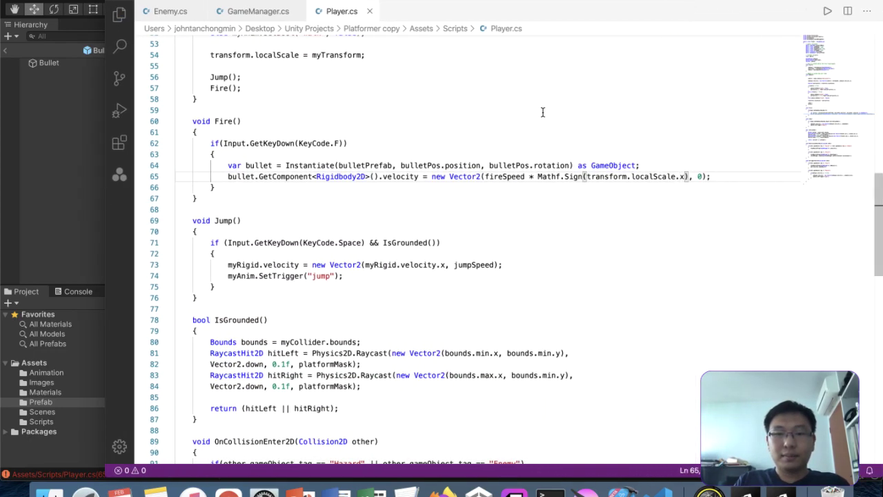
click(645, 175)
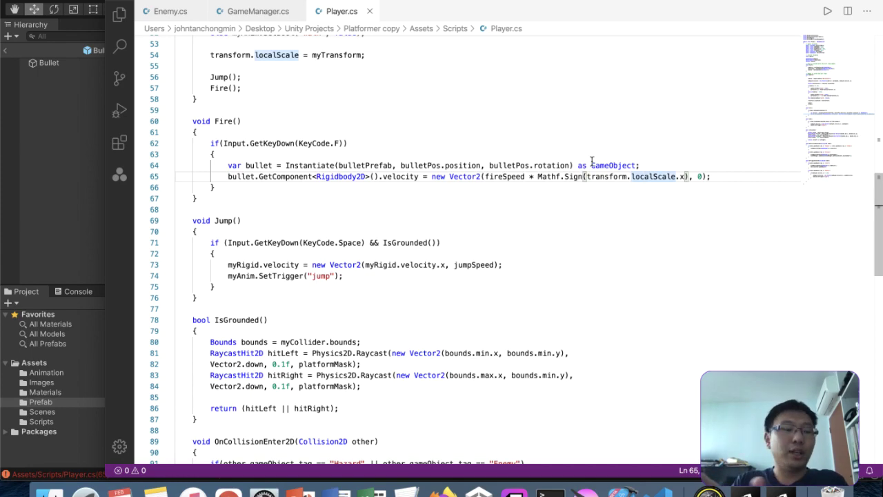
Step: Switch to Unity, leave the Bullet prefab for the Level 1 scene, and run the game briefly before stopping it
click(67, 211)
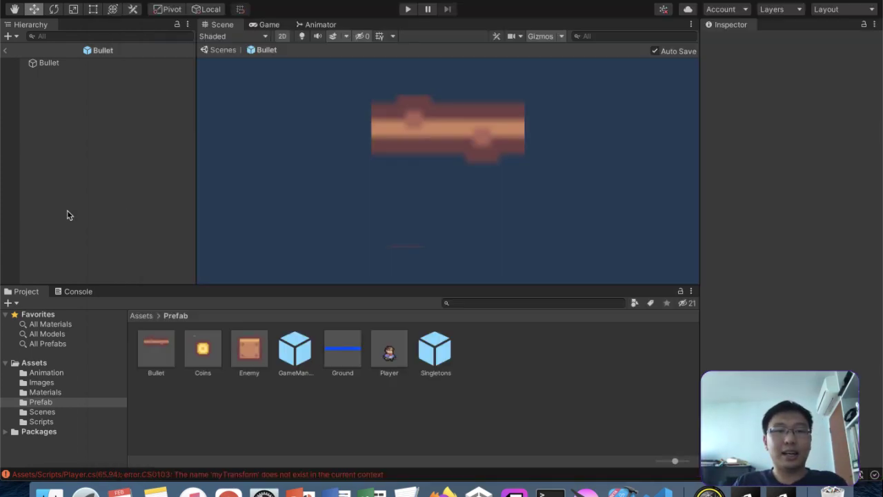
click(5, 52)
click(410, 10)
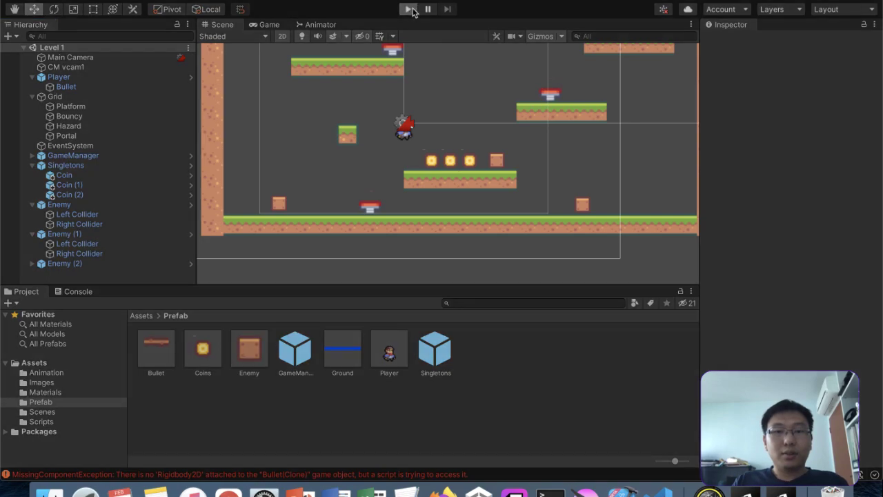
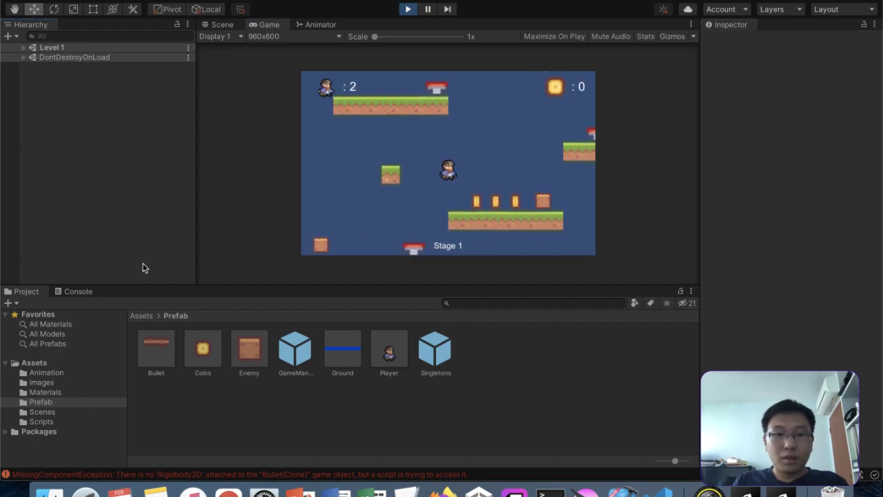
click(412, 7)
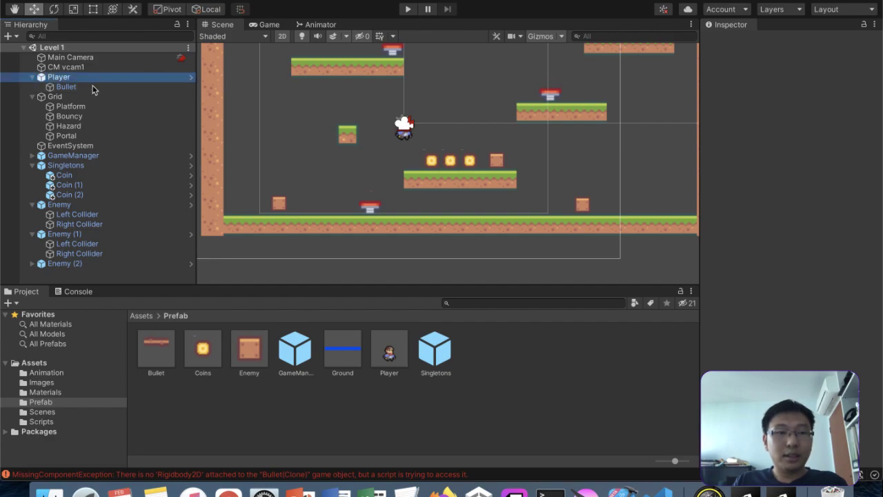
Step: Open the Bullet prefab and review its collider and Rigidbody 2D settings
click(93, 87)
double_click(153, 345)
scroll(713, 274, down, 8)
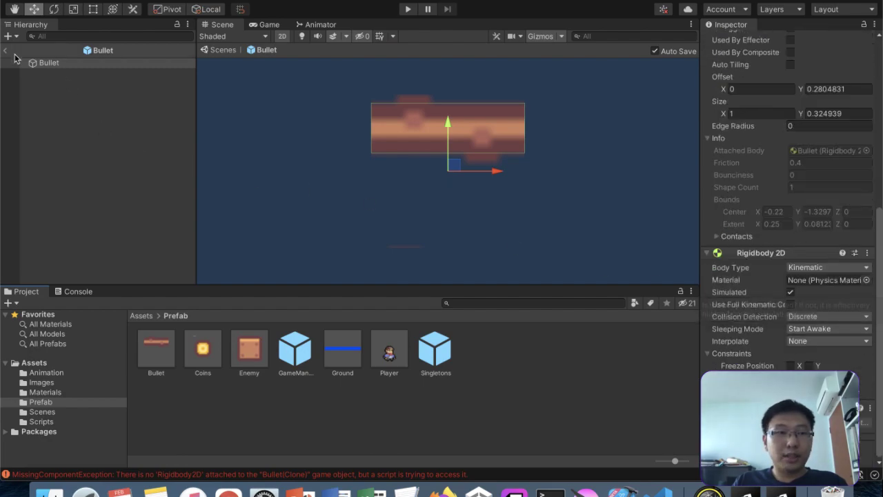
Step: Select the Player prefab asset and assign the Bullet prefab to its script's Bullet Prefab variable
click(389, 353)
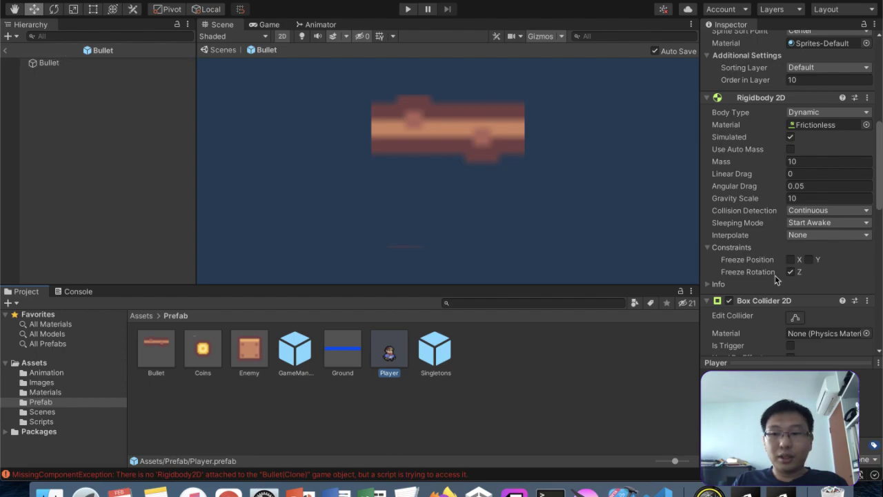
scroll(777, 278, down, 10)
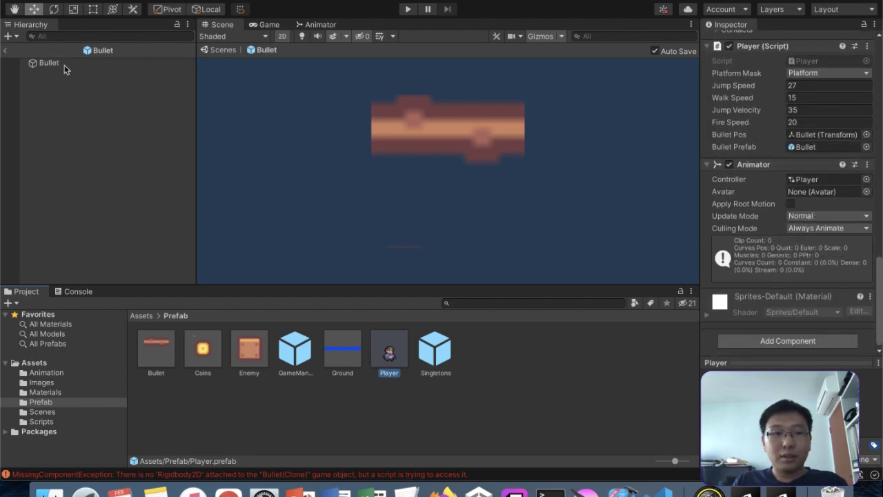
drag(157, 349, 813, 148)
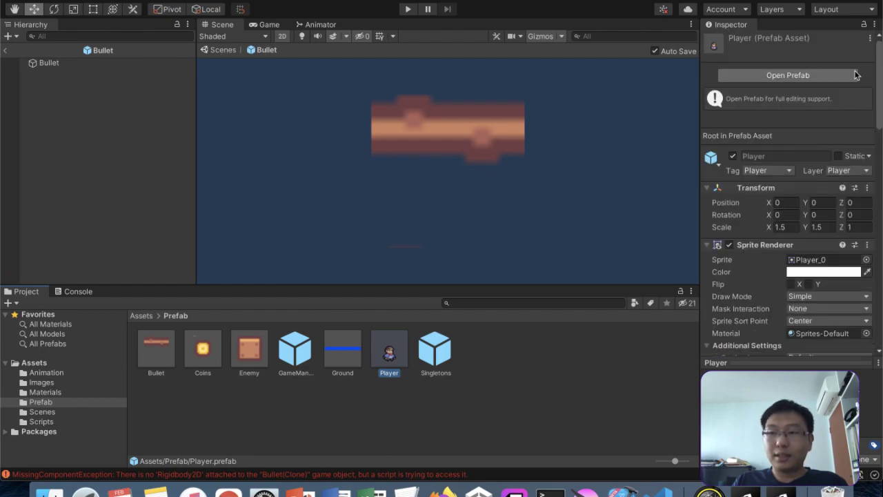
Step: Open the Player prefab for full editing and reassign the Bullet prefab to the Player script's Bullet Prefab variable
click(870, 43)
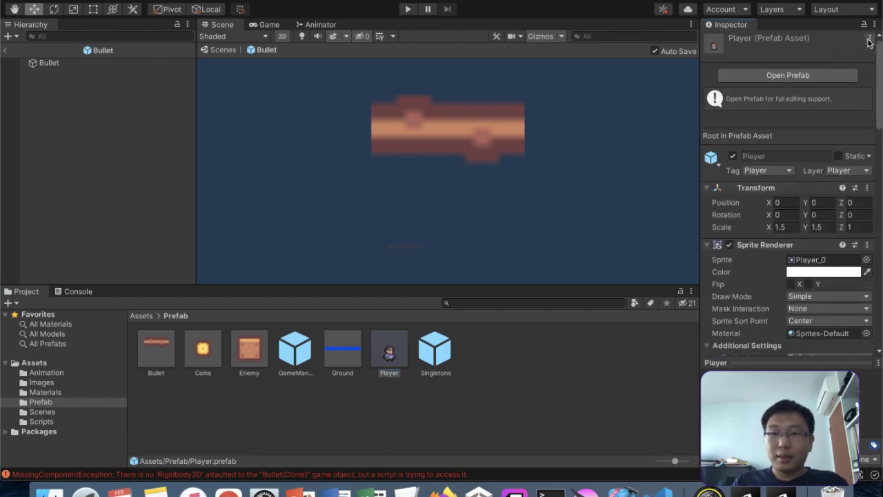
click(769, 75)
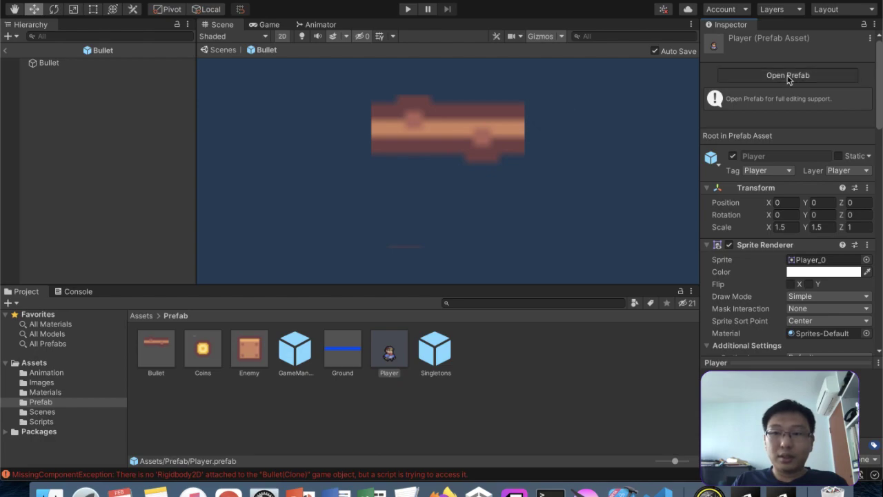
click(849, 56)
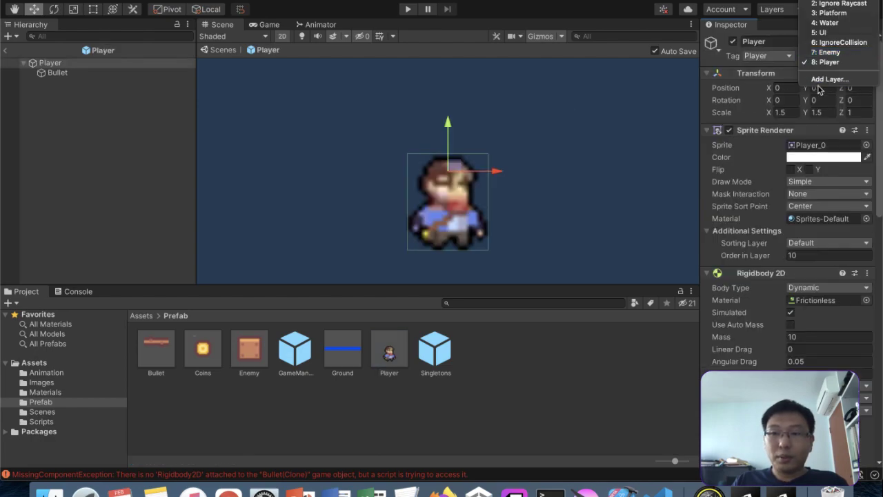
click(769, 83)
scroll(750, 138, down, 10)
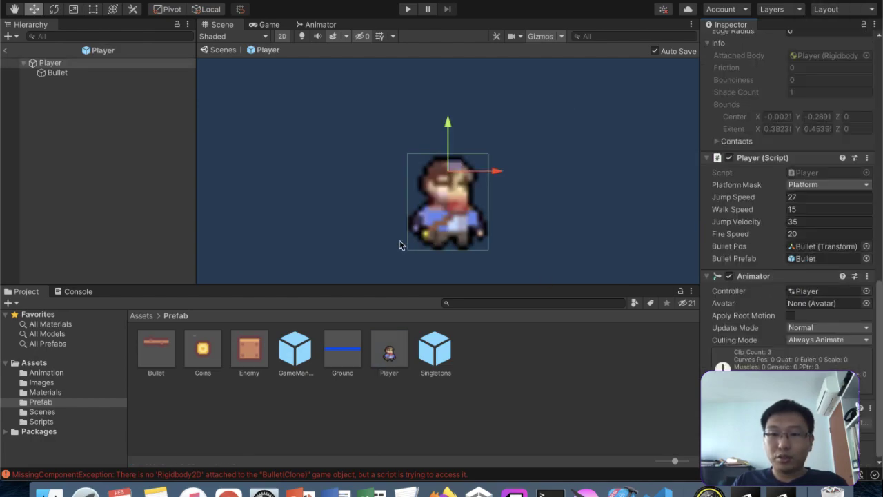
drag(162, 349, 837, 262)
Step: Return to the Level 1 scene, select the Player object, and check its prefab overrides
click(61, 372)
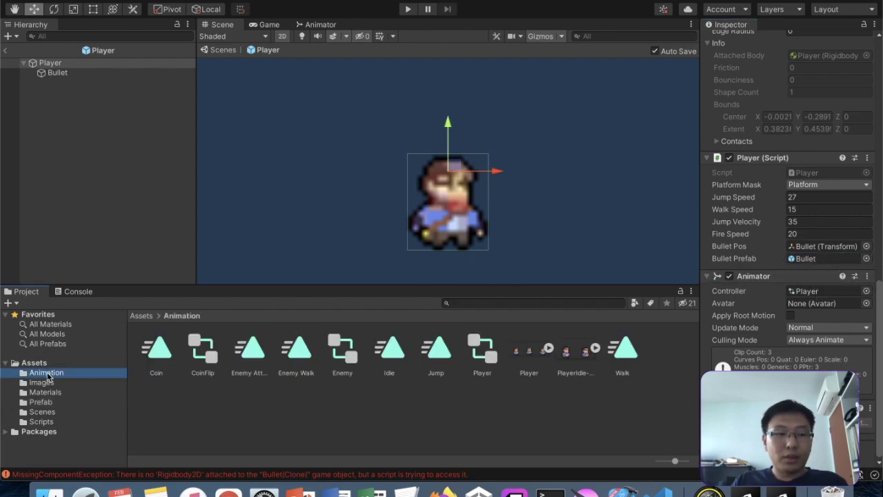
click(5, 51)
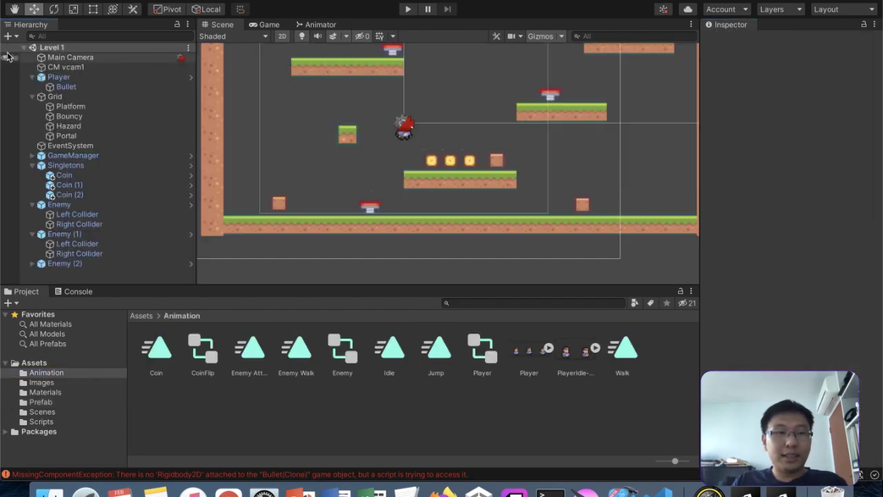
click(55, 77)
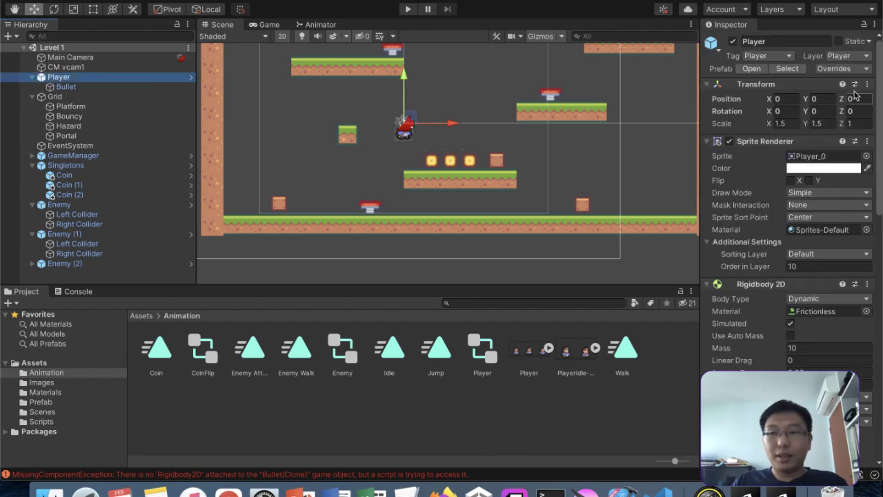
click(861, 69)
click(861, 71)
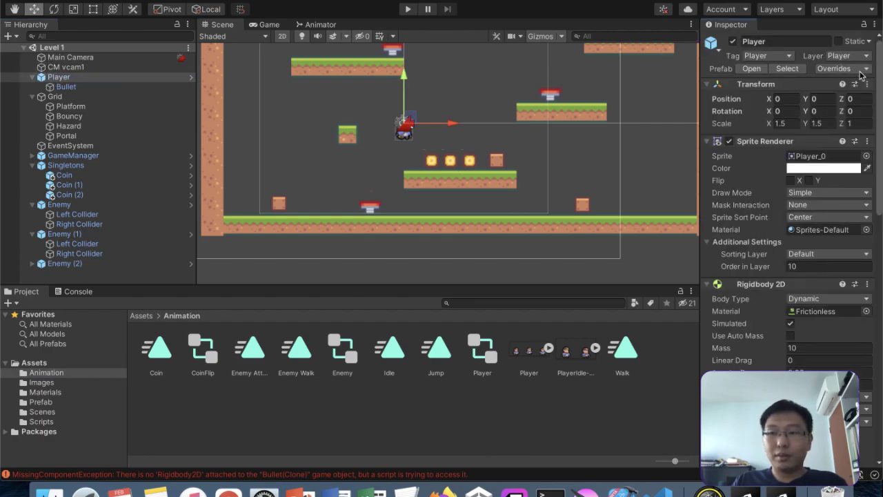
Step: Run the game, move the player along the coin platform, turn it around, and fire several bullets in the opposite direction
click(409, 9)
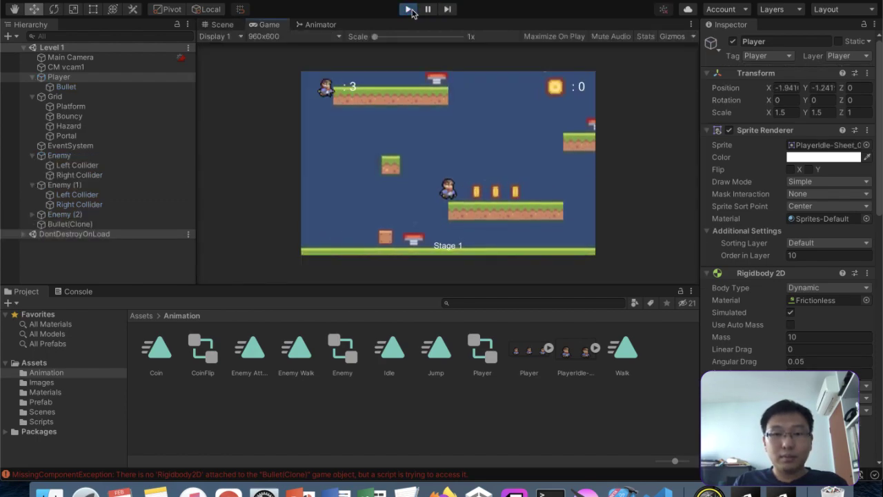
key(Right)
key(Left)
key(ctrl)
key(ctrl)
key(ctrl)
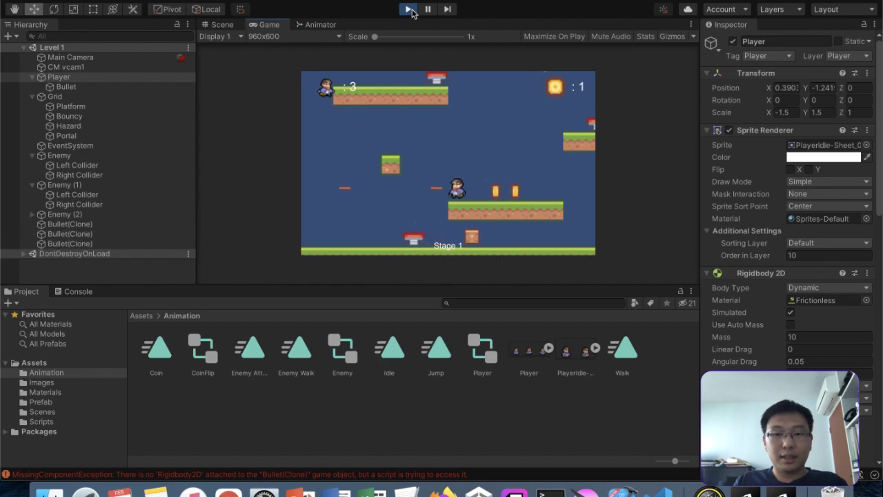
Step: Fire bullets while jumping and moving the player across the coin platform to collect the remaining coins
key(ctrl)
key(ctrl)
key(ctrl)
key(space)
key(ctrl)
key(space)
key(ctrl)
key(space)
key(Right)
key(space)
key(ctrl)
key(Right)
key(space)
key(ctrl)
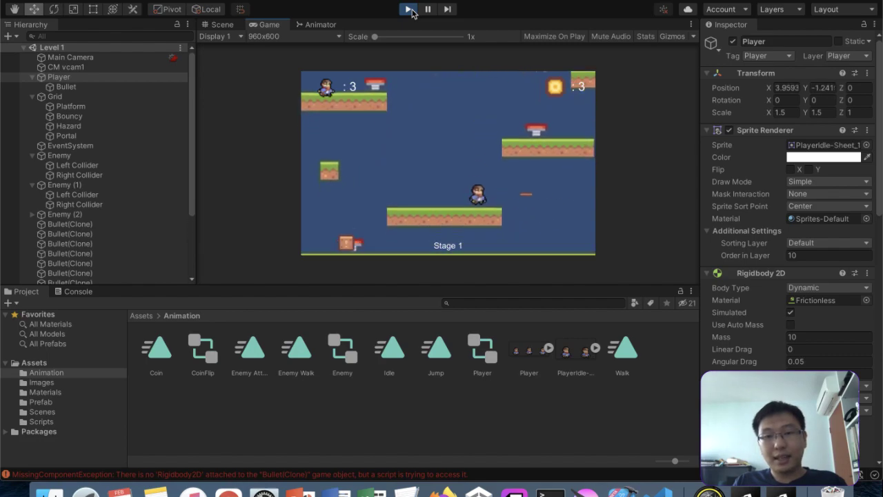
Step: Turn the player around to shoot back along the coin platform, and drop to the ground to shoot at the enemy there
key(Left)
key(ctrl)
key(ctrl)
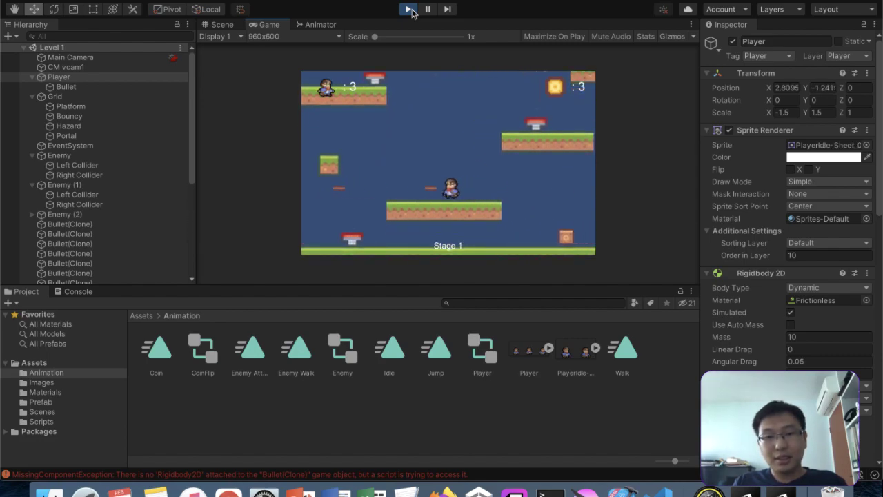
key(Left)
key(Right)
key(Left)
key(ctrl)
key(ctrl)
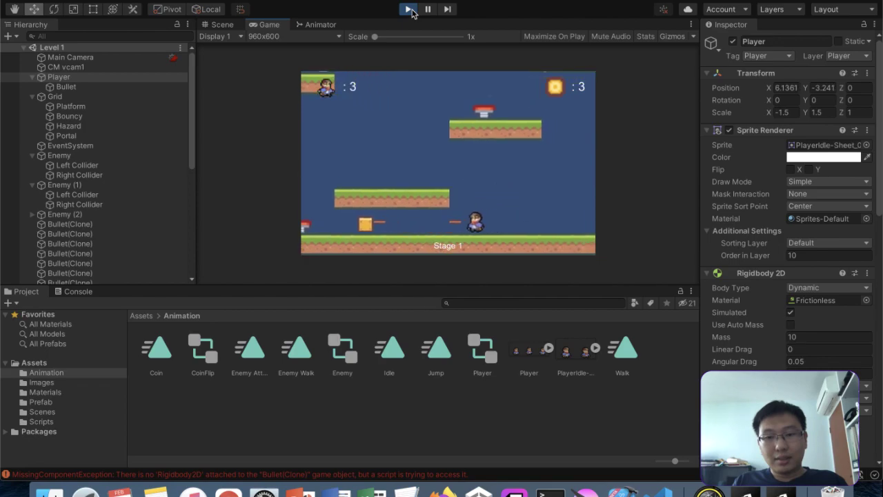
Step: Run along the ground past the bouncy pad and shoot at the enemy beside the level's end wall
key(Left)
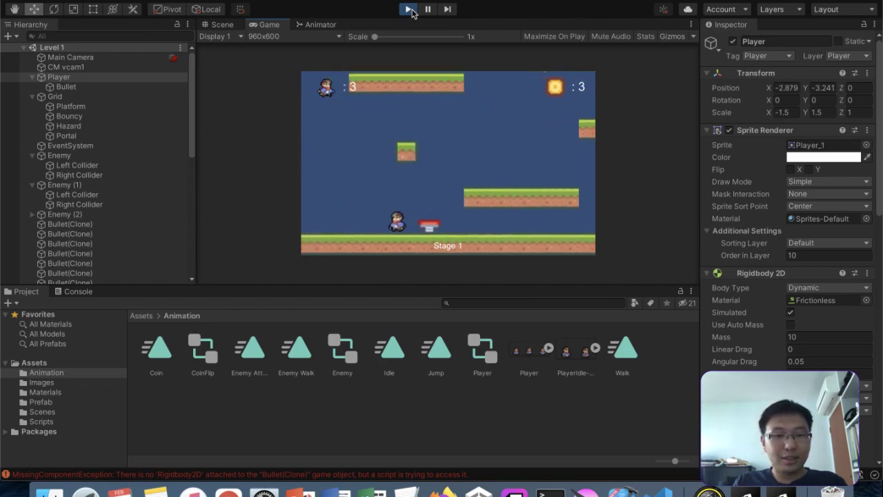
key(ctrl)
key(ctrl)
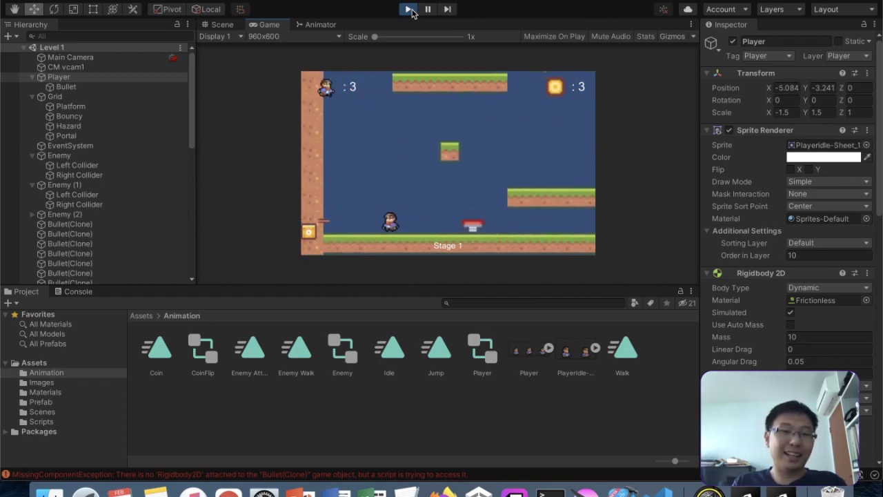
key(ctrl)
key(Left)
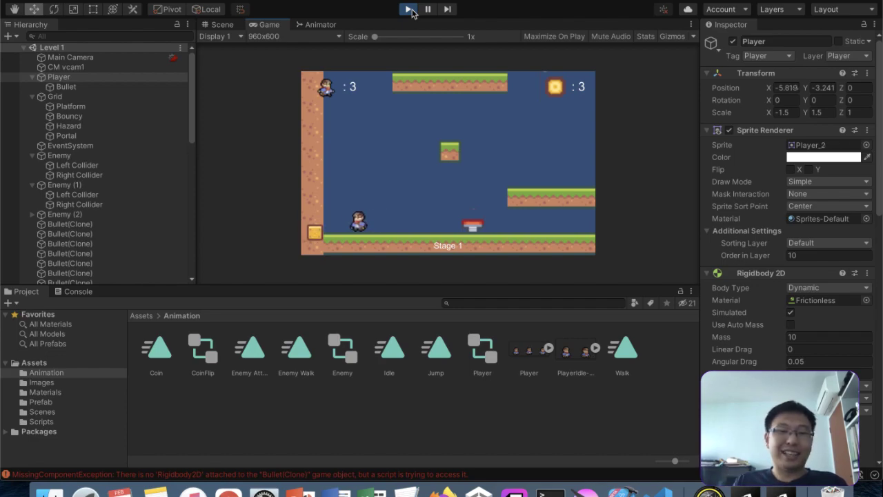
key(Right)
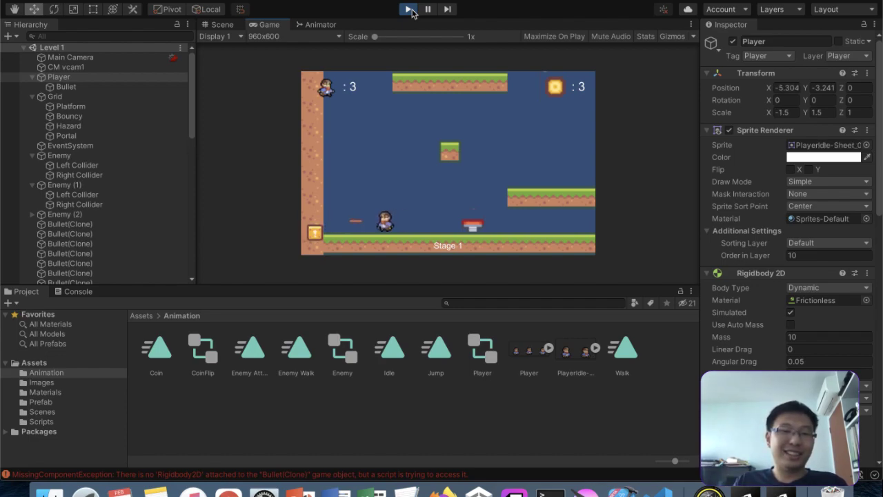
Step: Cross the level to the opposite wall, jumping and firing bullets in mid-air at the enemy there
key(Right)
key(Left)
key(space)
key(space)
key(ctrl)
key(space)
key(ctrl)
key(ctrl)
key(space)
key(ctrl)
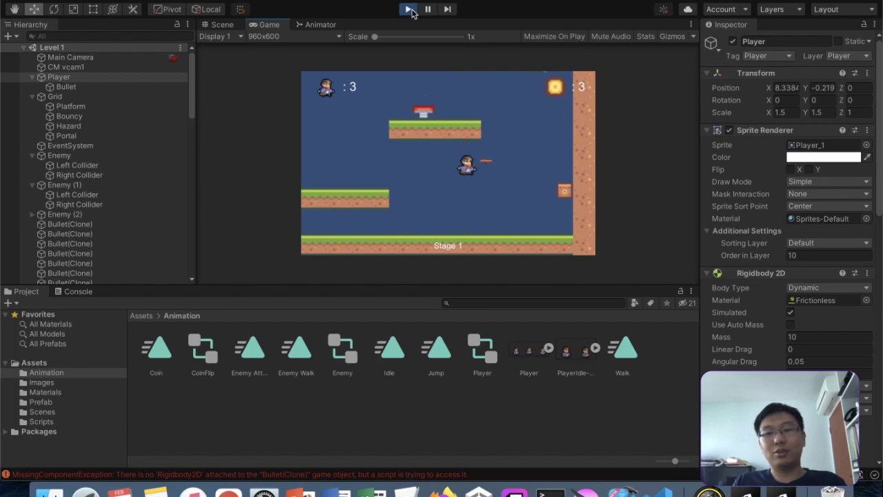
Step: Keep jumping toward the wall-side enemy, and fire at the enemy on the coin platform after respawning
key(space)
key(Right)
key(space)
key(Right)
key(ctrl)
key(ctrl)
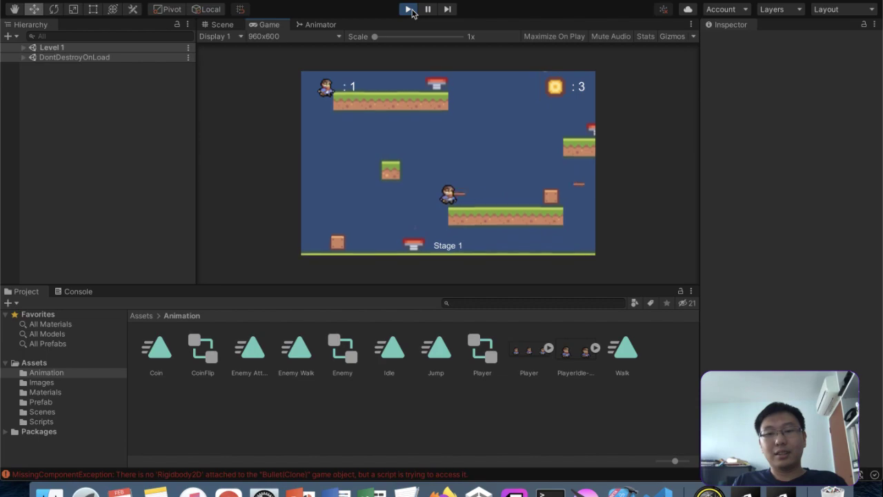
Step: Drop to the ground, approach the wall-side enemy, and fire repeated shots while jumping and changing direction
key(Right)
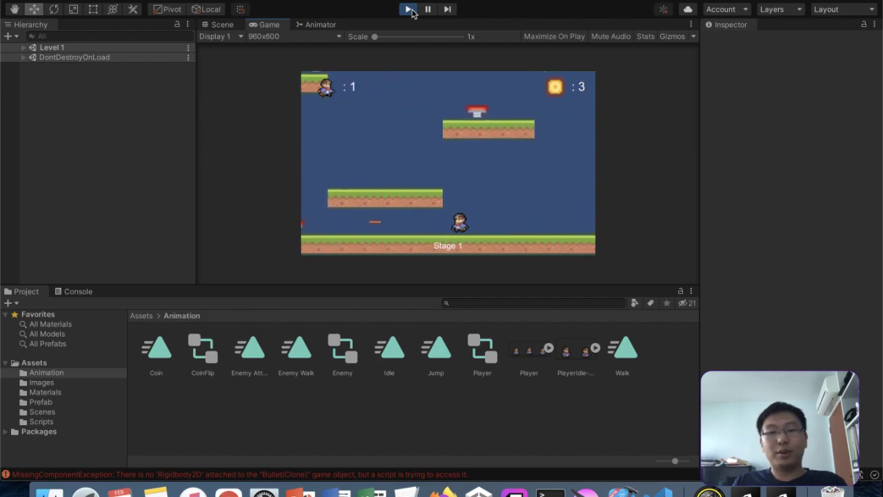
key(Right)
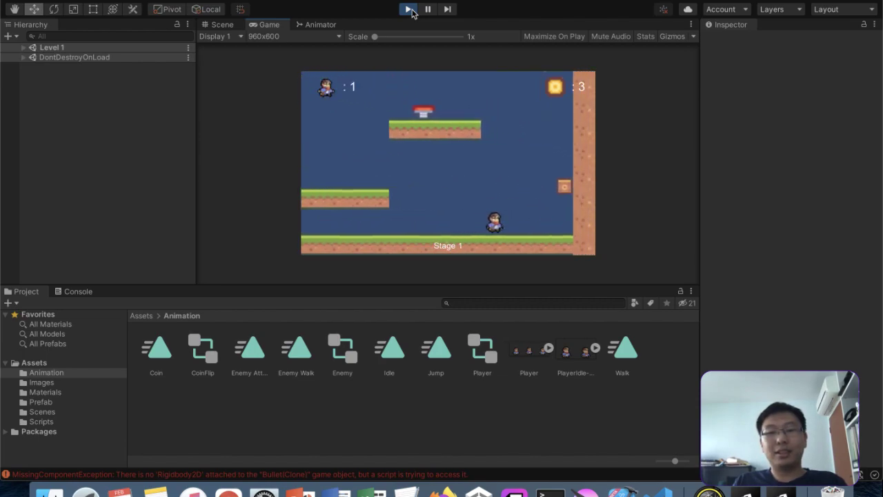
key(space)
key(ctrl)
key(ctrl)
key(space)
key(ctrl)
key(ctrl)
key(space)
key(Left)
key(Right)
key(ctrl)
key(ctrl)
key(Right)
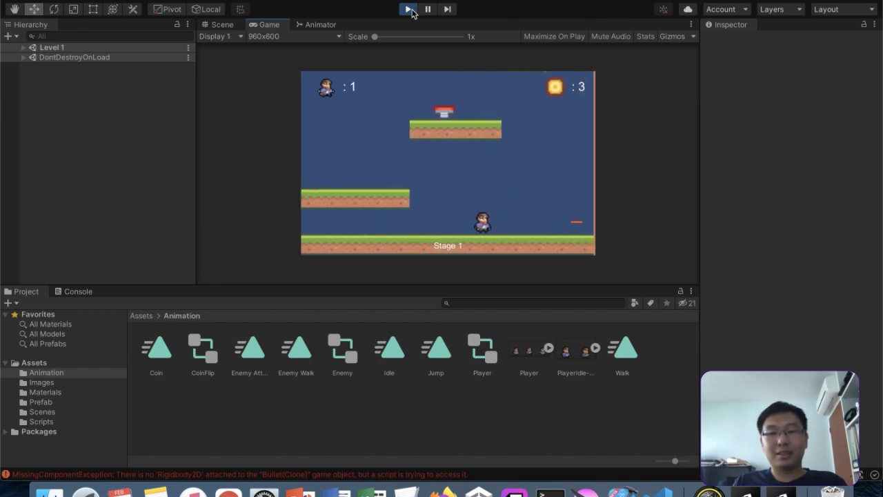
Step: Run back along the ground to the level's starting wall, firing on the way and turning around, and stop the game
key(Left)
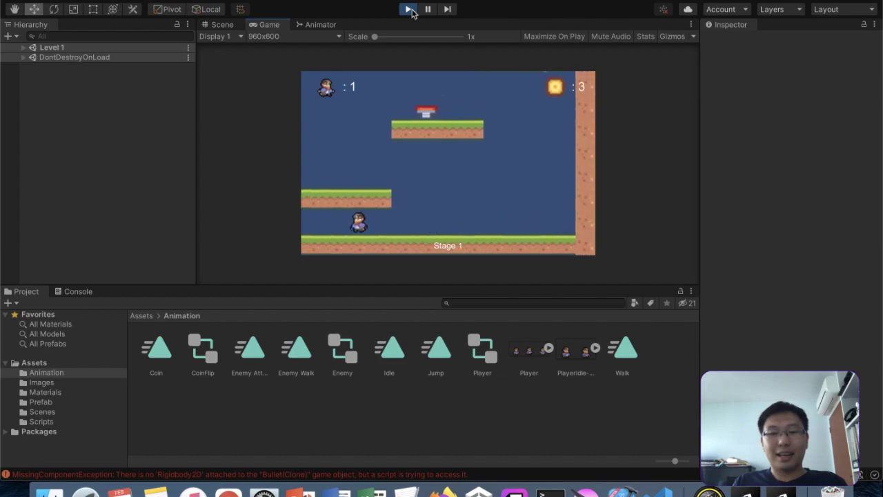
key(f)
key(Right)
key(Left)
key(f)
key(f)
key(f)
key(Left)
key(Right)
key(f)
key(Left)
key(f)
key(f)
key(Left)
key(Right)
key(Left)
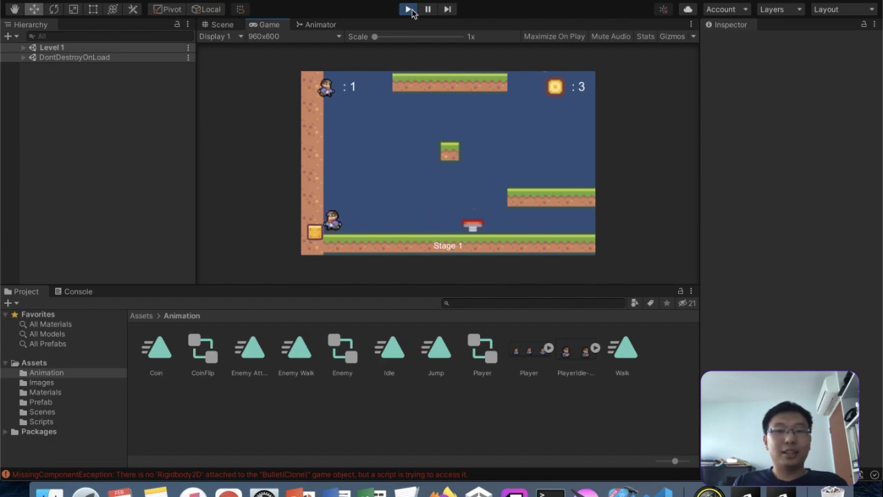
key(Right)
key(Left)
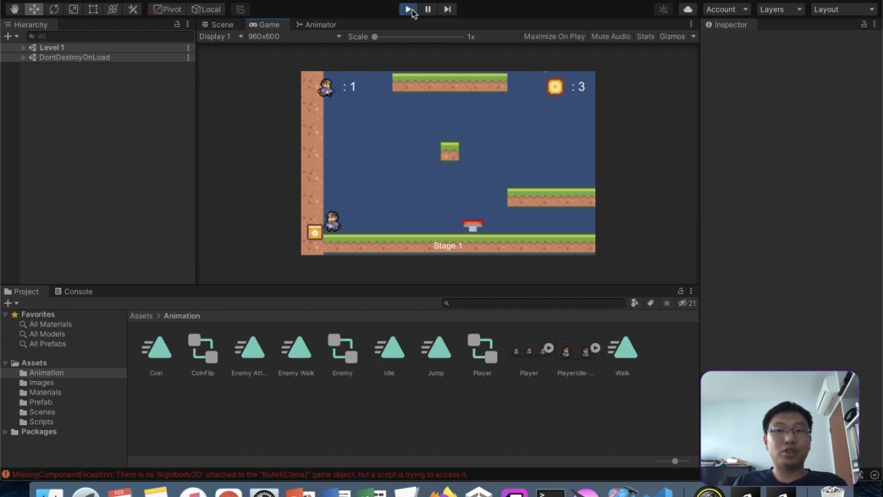
click(408, 9)
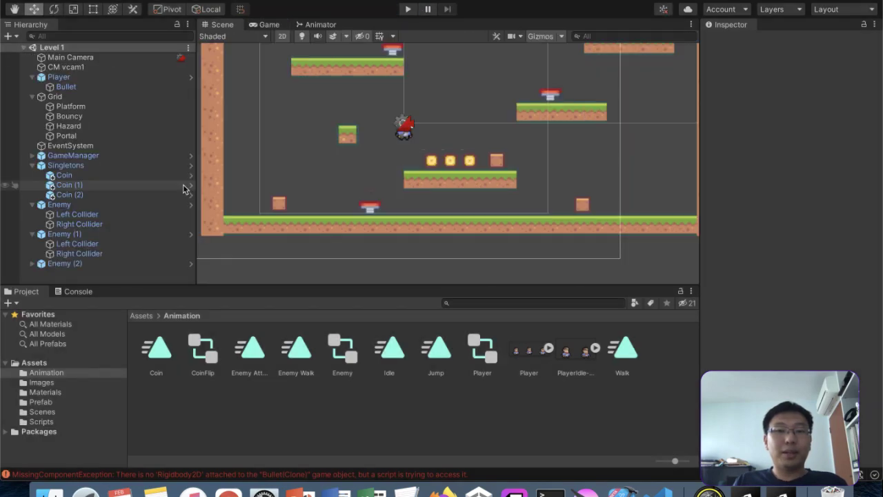
Step: Examine the collider and Rigidbody 2D settings of Enemy, Enemy (1) and Enemy (2), including collision detection
click(77, 215)
click(85, 205)
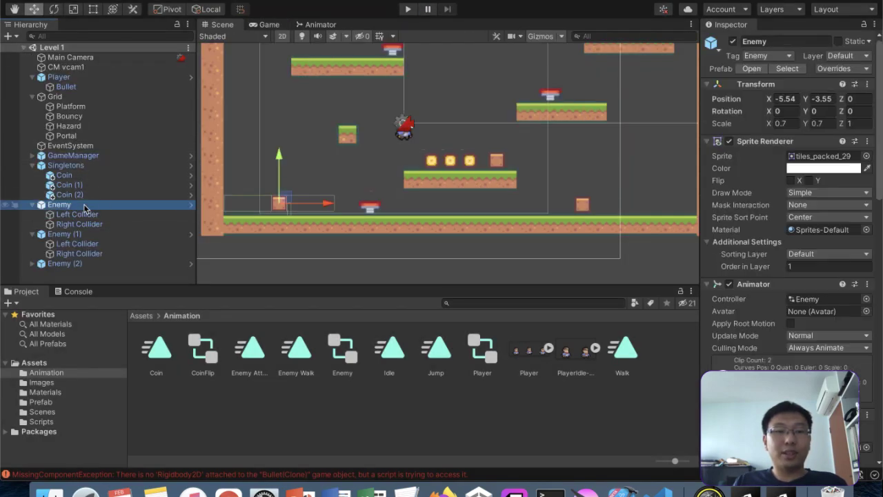
scroll(791, 327, down, 10)
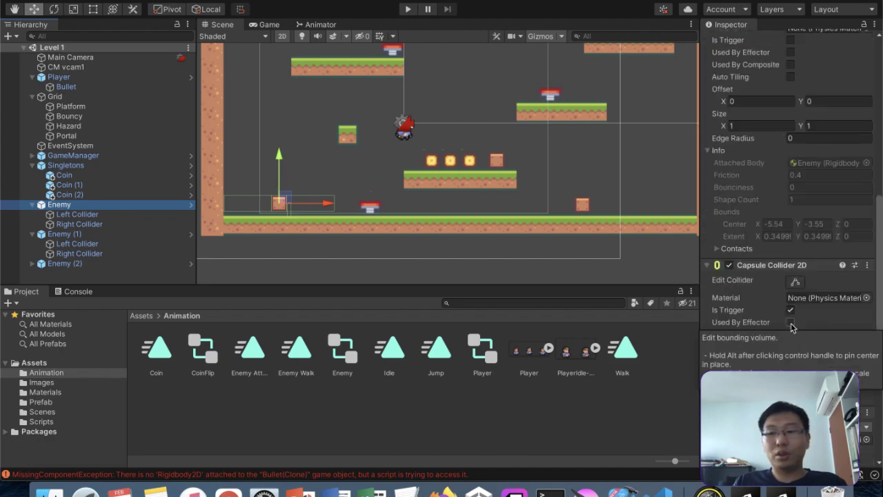
scroll(832, 183, down, 5)
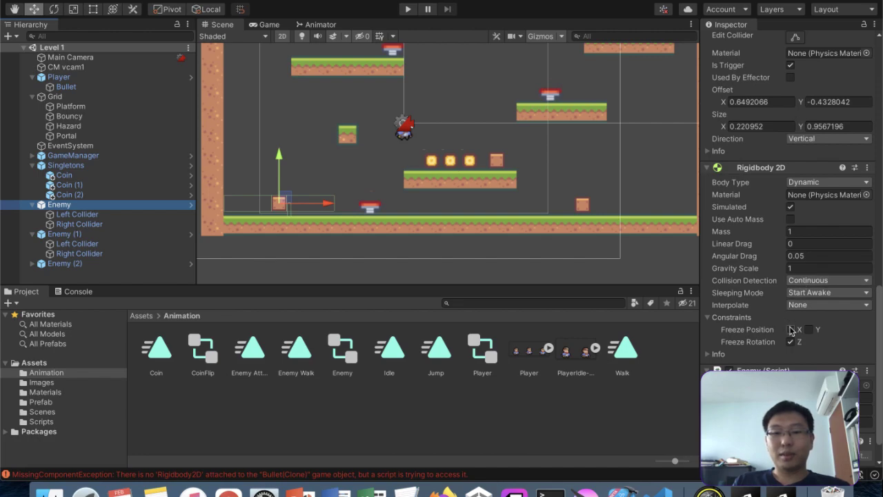
click(73, 234)
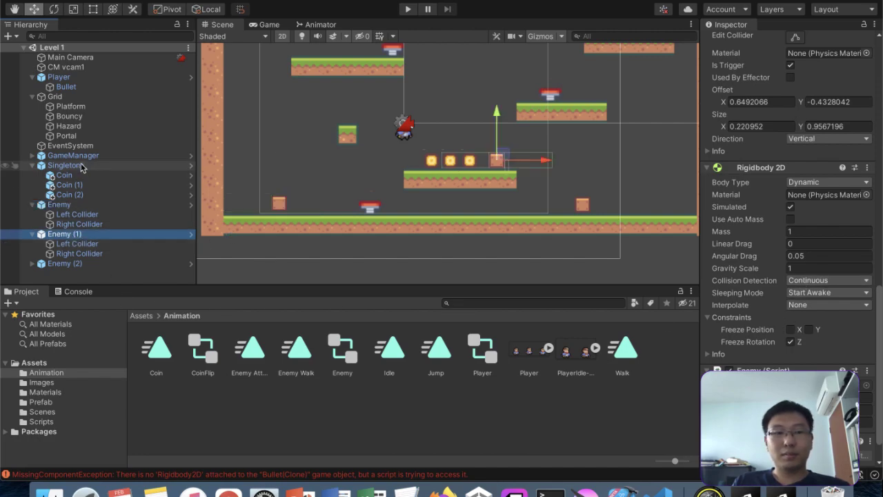
click(64, 264)
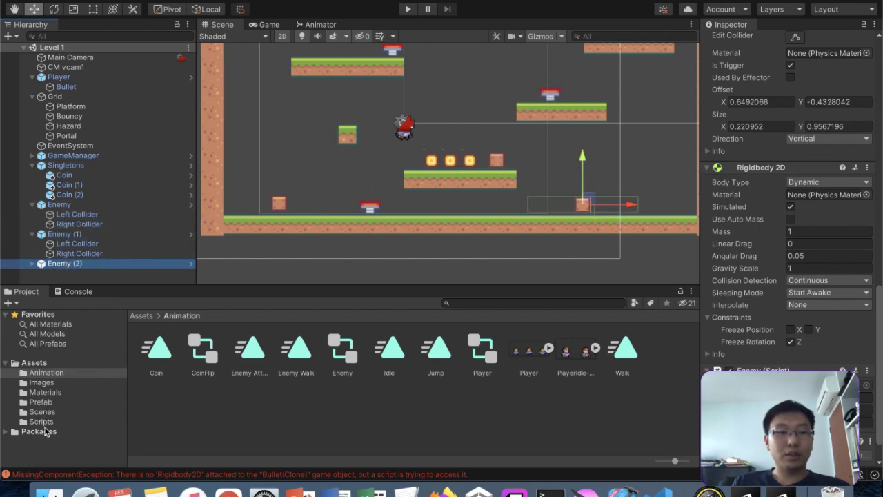
Step: Find the Bullet prefab asset and set its Rigidbody 2D collision detection to Continuous
click(41, 422)
click(54, 411)
click(59, 392)
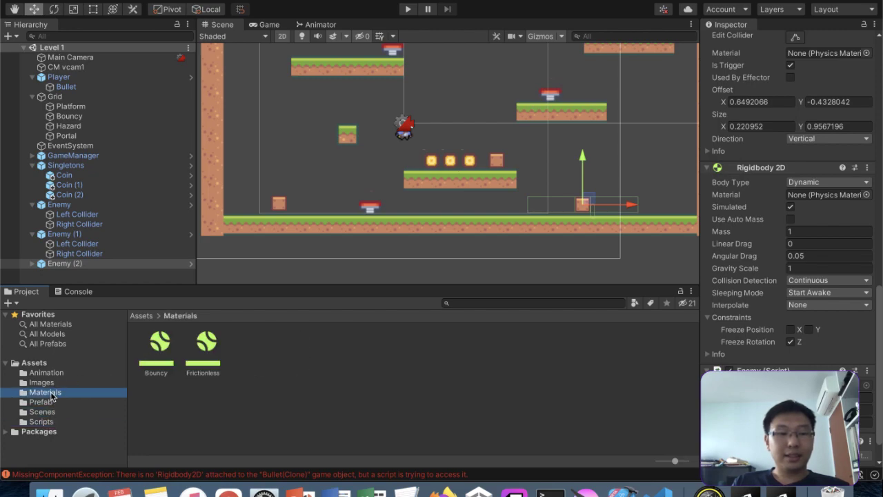
click(50, 404)
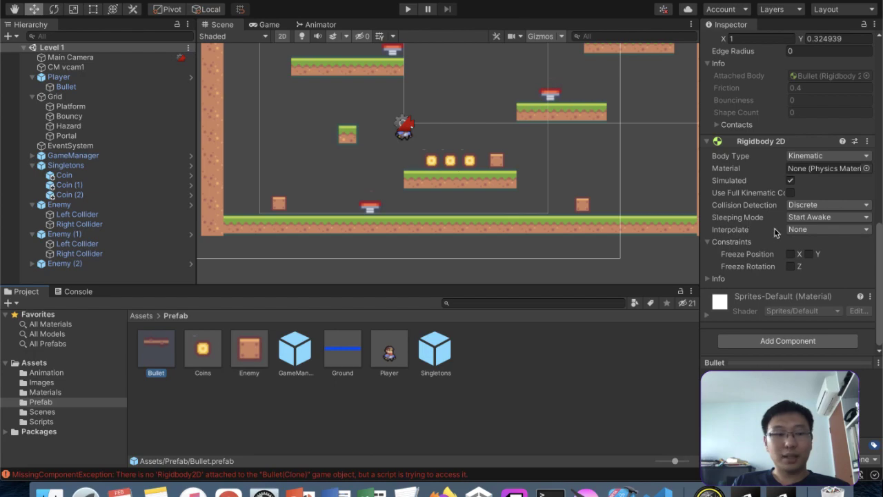
click(814, 204)
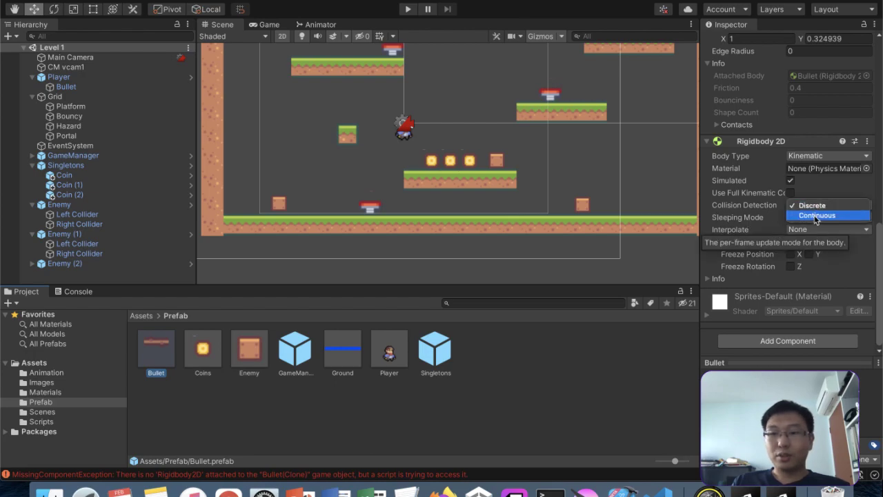
click(816, 216)
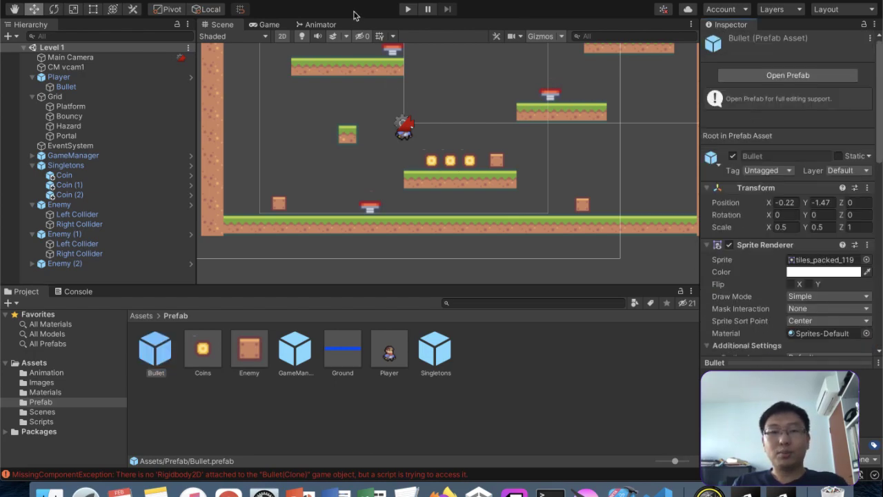
Step: Run the game, fire bullets in both directions from the coin platform and the ground, and stop the game
click(405, 8)
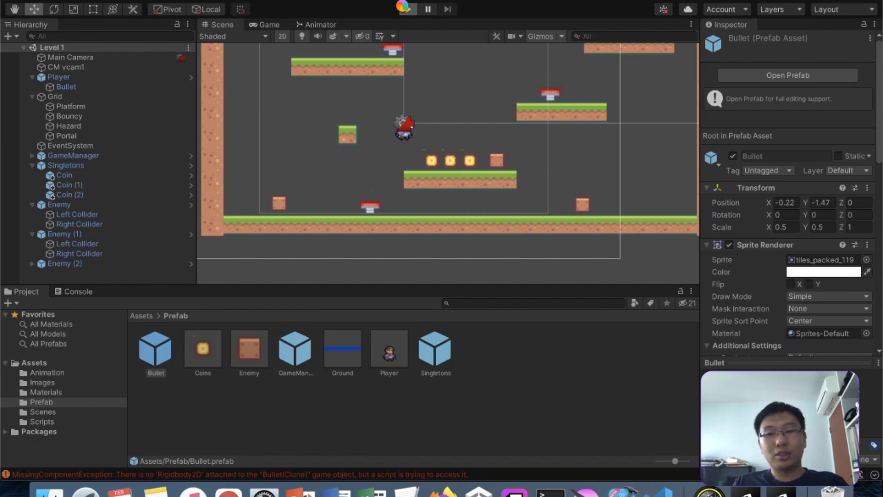
key(Right)
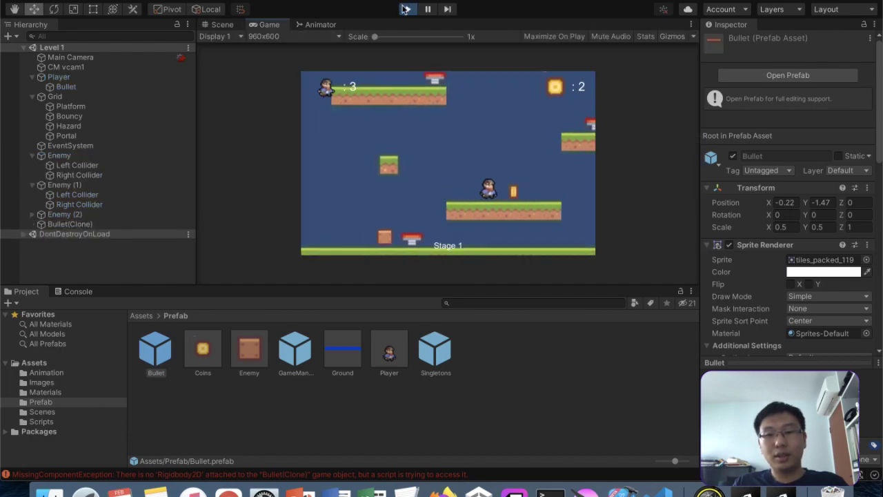
key(ctrl)
key(ctrl)
key(ctrl)
key(Left)
key(ctrl)
key(ctrl)
key(ctrl)
key(Left)
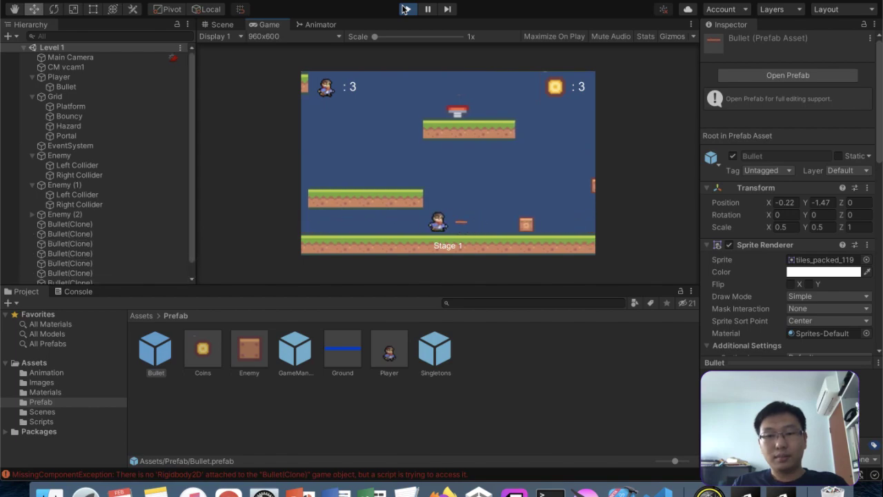
click(405, 9)
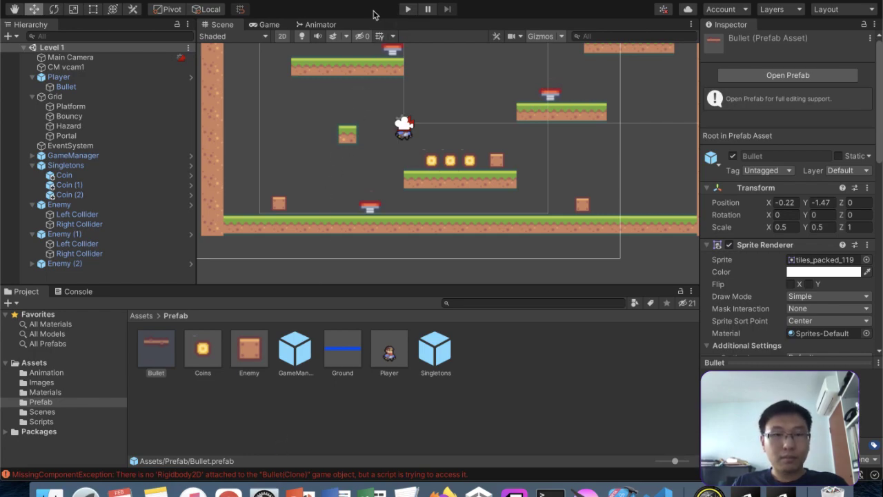
Step: Run the game and test the player's walking, jumping and bullet firing across Stage 1
click(407, 9)
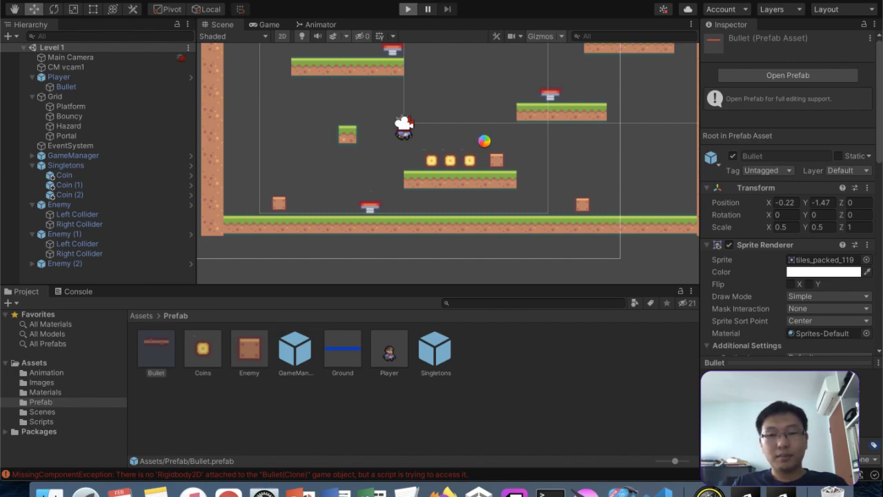
key(d)
click(487, 142)
click(487, 142)
click(487, 142)
key(space)
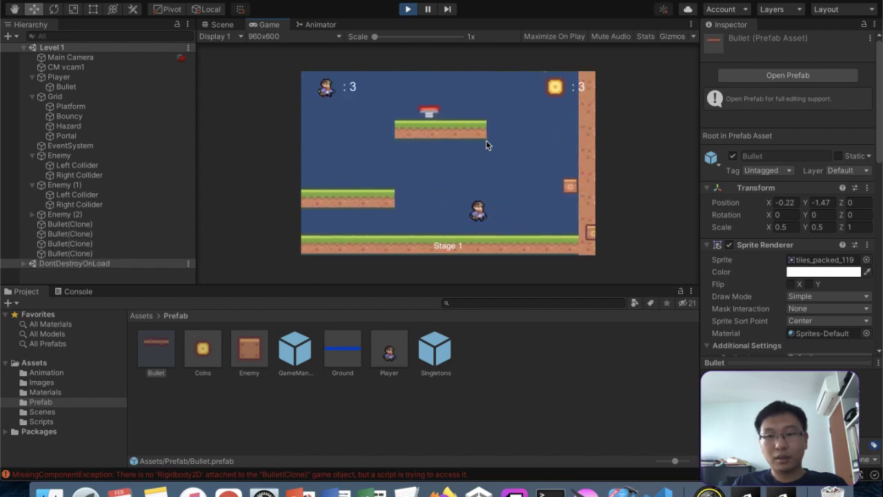
click(486, 142)
key(space)
click(487, 141)
click(487, 141)
key(a)
key(space)
key(d)
key(a)
key(Right)
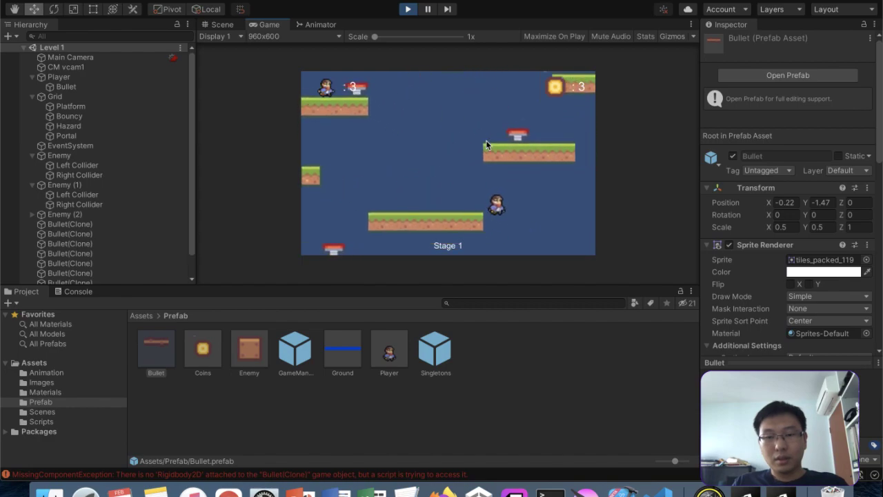
click(486, 145)
key(d)
click(485, 144)
click(486, 145)
key(Right)
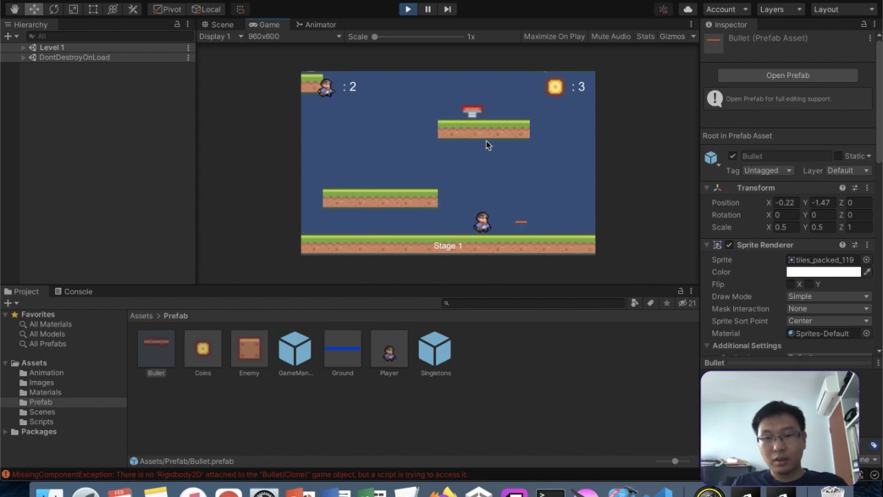
Step: Playtest firing bullets at the enemies beside the level's far-right wall while running and jumping toward them
key(Right)
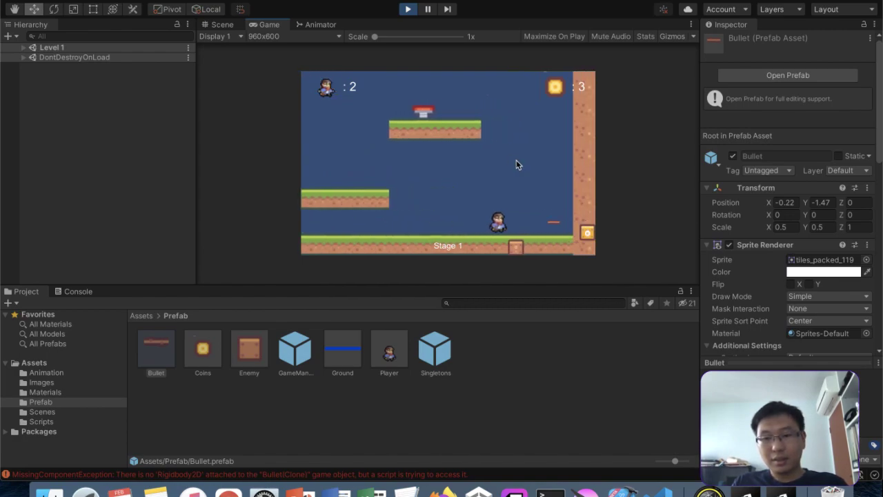
key(space)
click(517, 162)
click(517, 162)
key(Right)
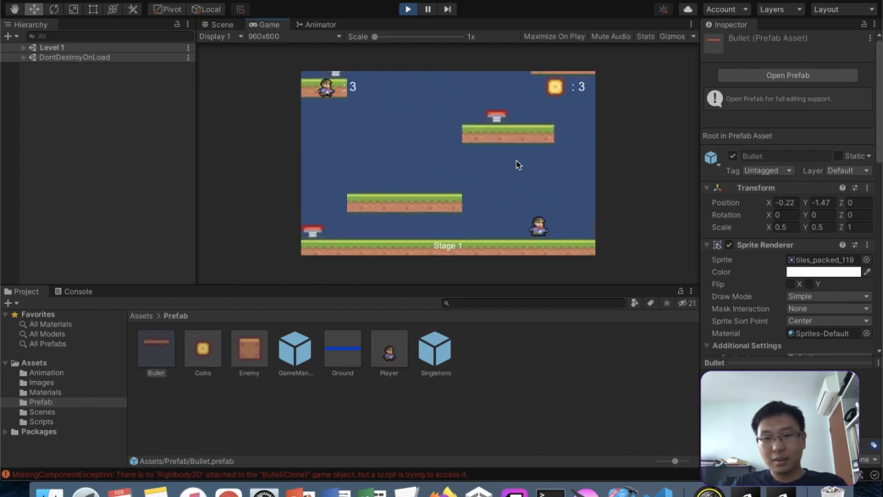
click(518, 165)
key(Right)
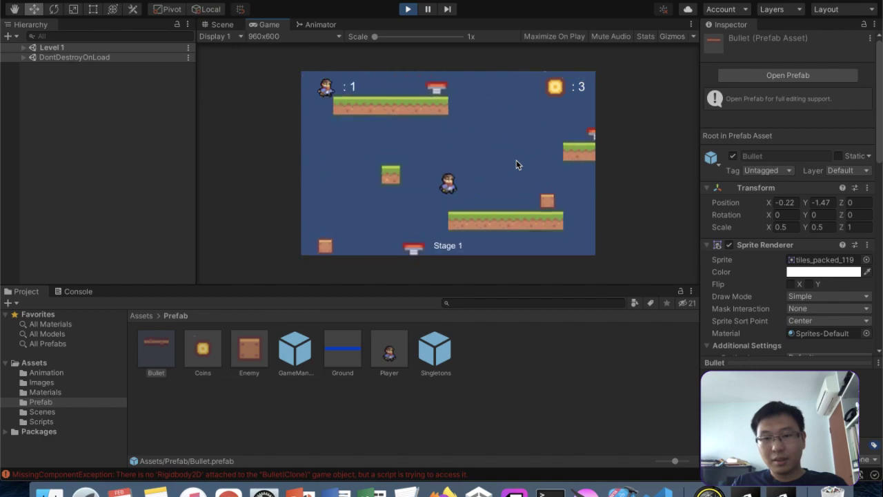
key(Right)
key(Right)
click(519, 165)
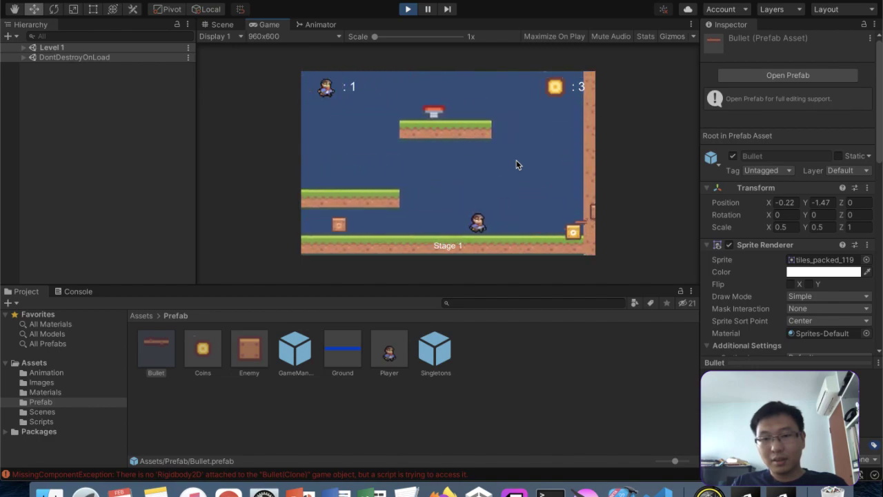
Step: Playtest firing in both directions, running the player to the left wall of the level and turning back
key(Left)
click(519, 164)
click(519, 165)
key(Right)
click(519, 165)
click(519, 165)
click(519, 165)
click(519, 164)
key(Left)
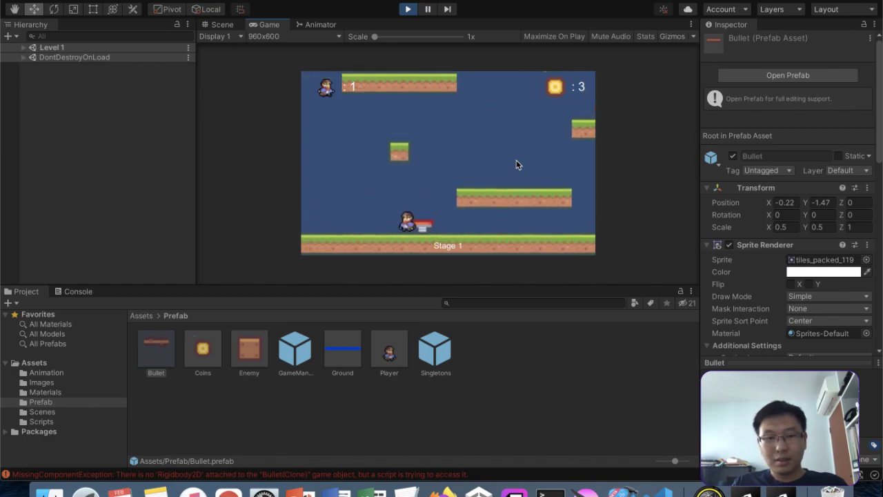
key(space)
key(Left)
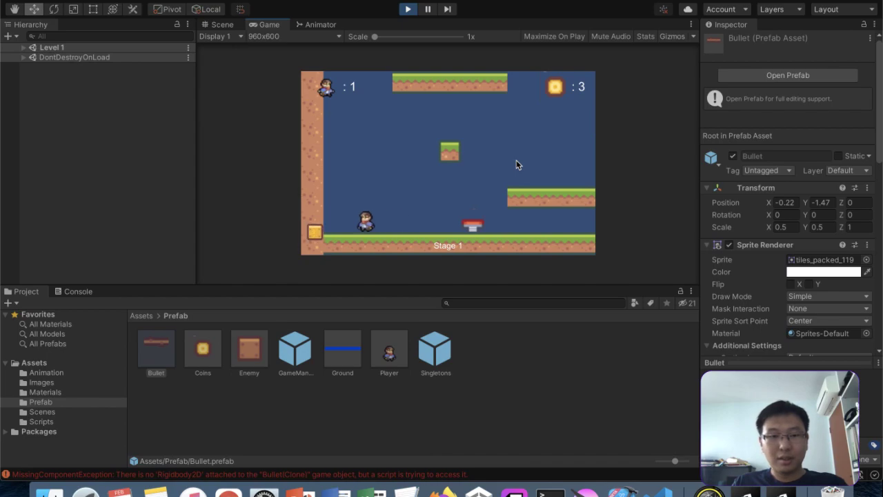
key(Right)
key(Left)
key(Right)
key(Right)
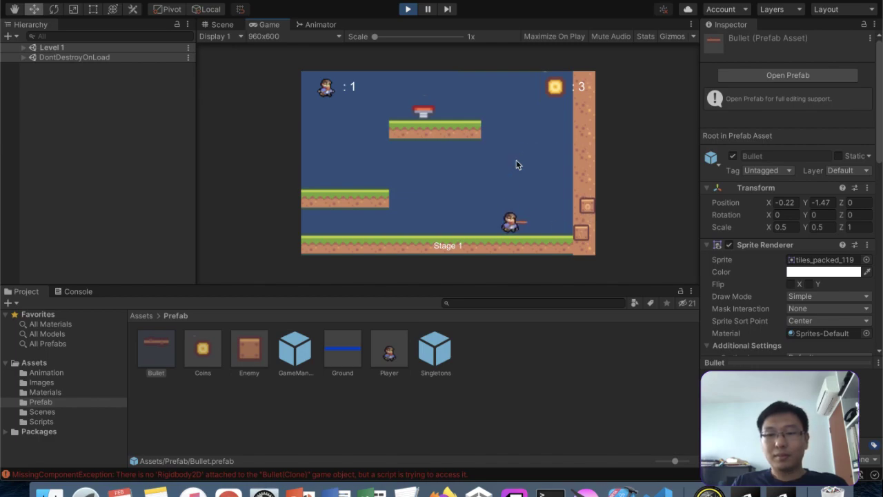
Step: Advance on the enemies at the right wall again, firing repeated bullets to test the hits
key(space)
click(517, 164)
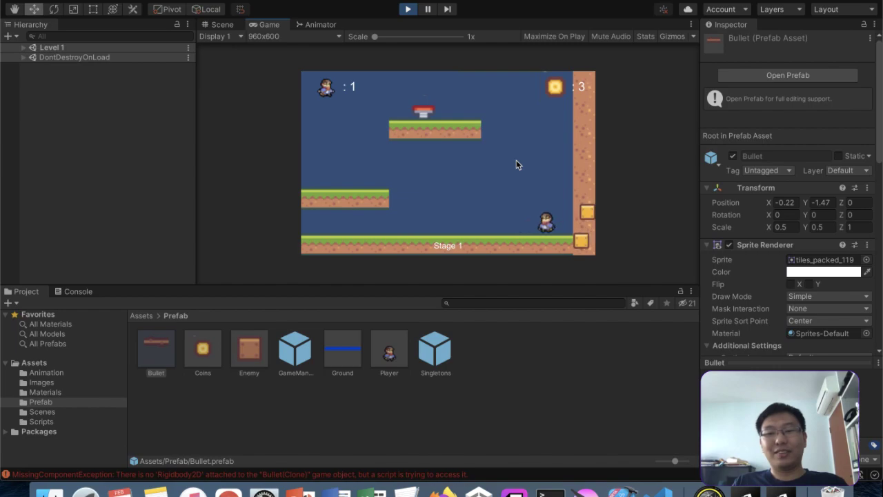
key(Right)
key(Right)
click(518, 165)
click(518, 164)
key(Right)
click(517, 165)
click(517, 164)
click(518, 164)
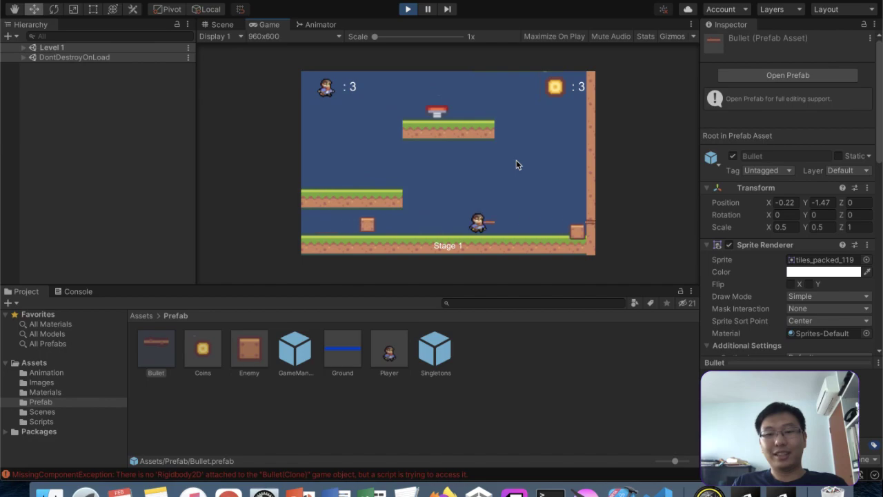
click(517, 164)
click(518, 165)
key(Right)
click(518, 164)
click(518, 165)
key(Right)
click(518, 165)
click(518, 165)
click(519, 165)
click(519, 165)
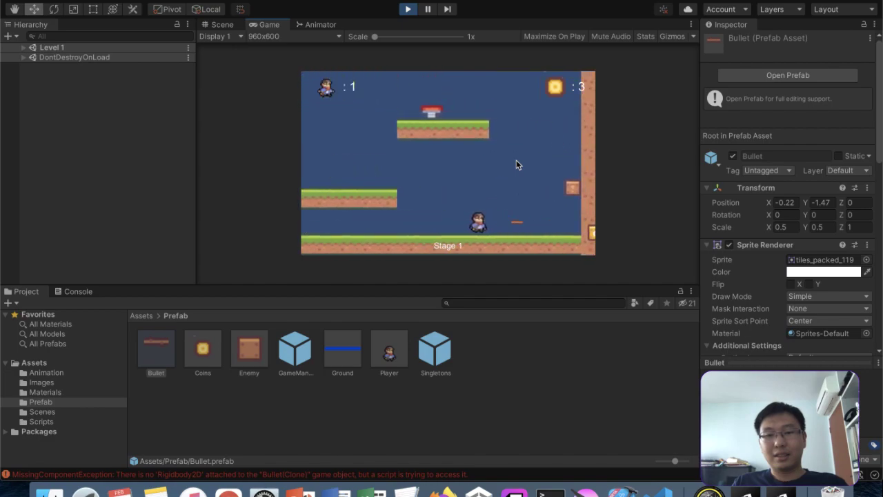
Step: Test leftward firing on the way to the left wall, then turn the player around and fire rightward
key(Left)
click(518, 165)
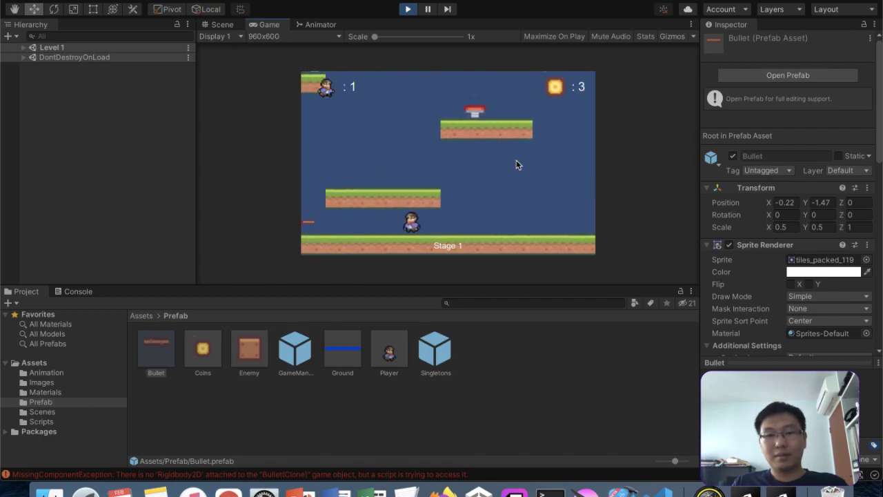
click(518, 165)
click(518, 165)
key(Left)
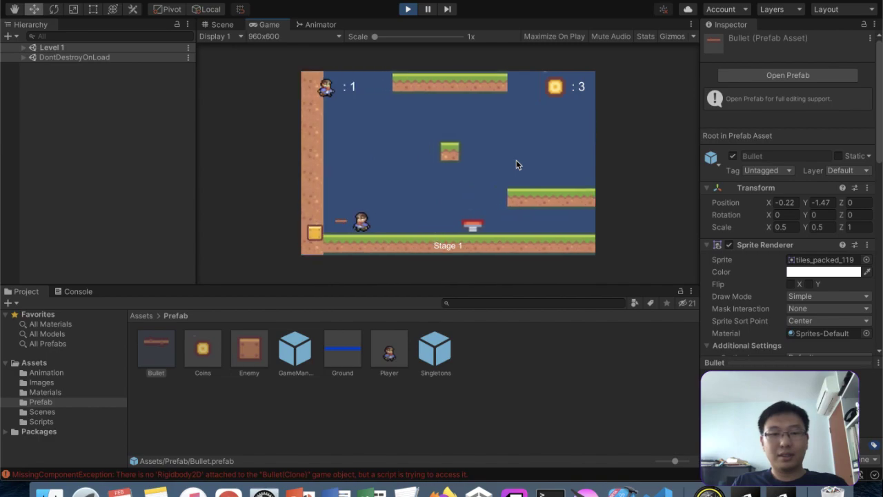
key(Right)
key(Left)
click(518, 165)
click(518, 165)
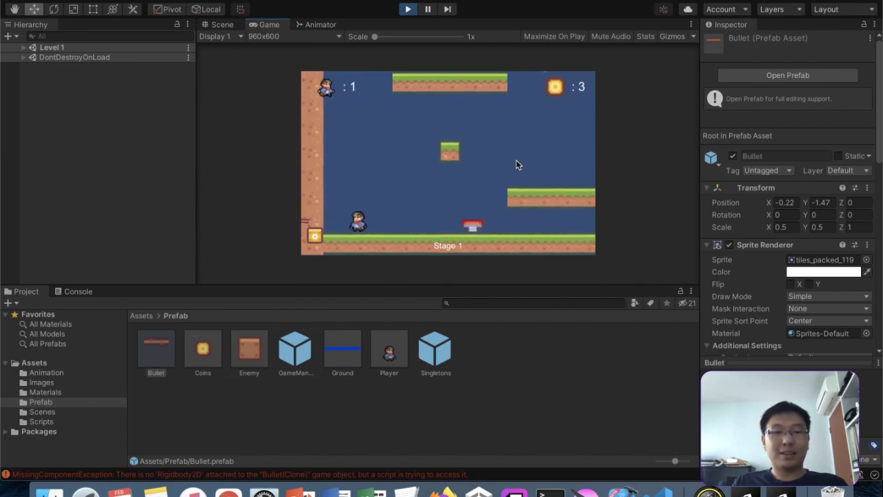
key(Right)
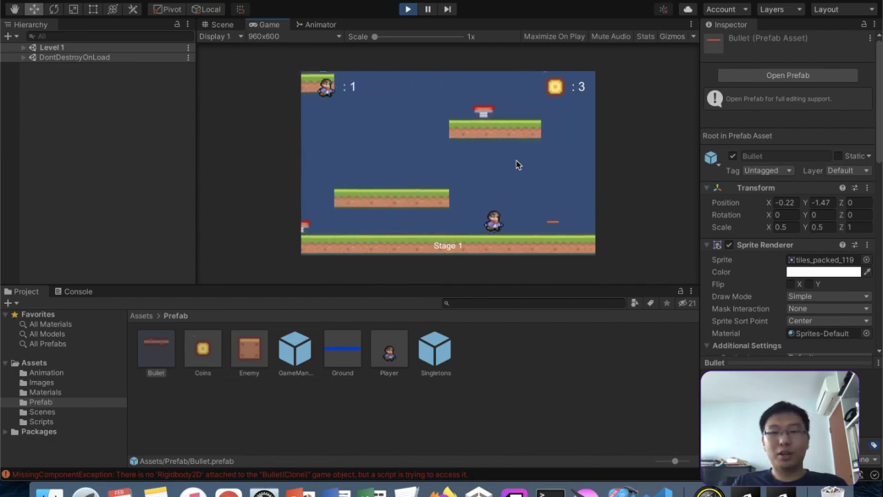
click(518, 165)
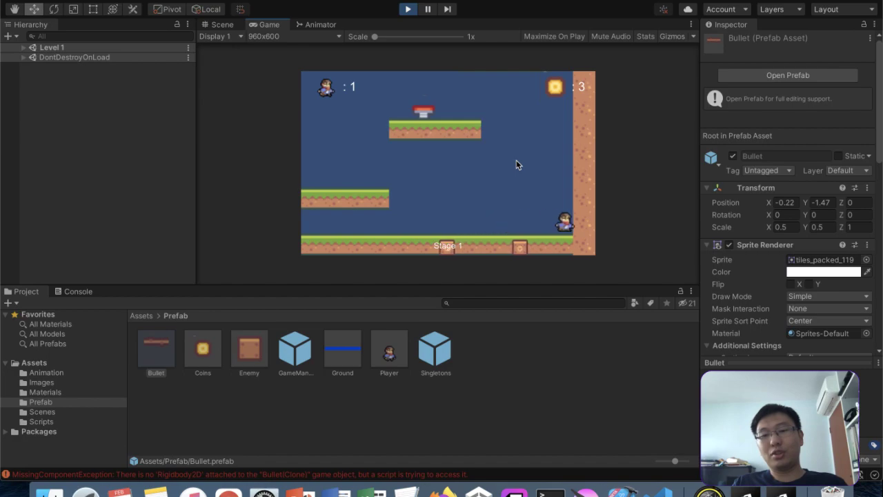
Step: Run the player back and forth between both walls to observe the enemies' movement and the bullets' flight
key(Left)
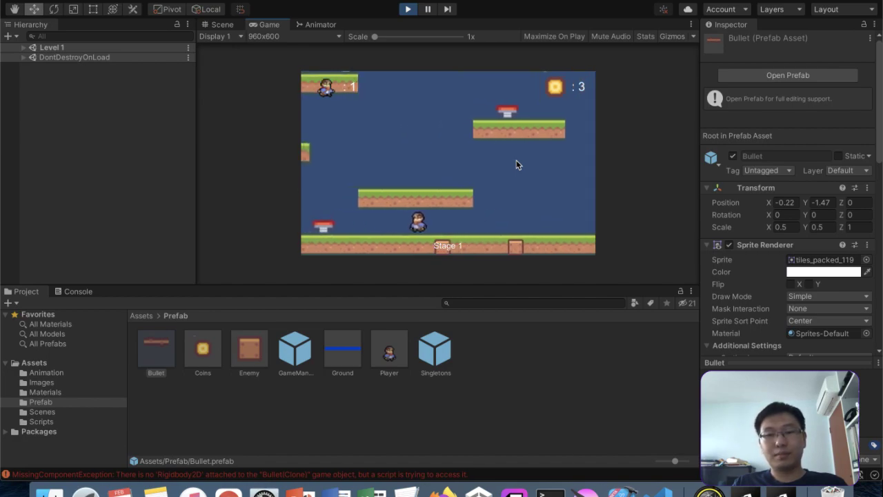
key(Left)
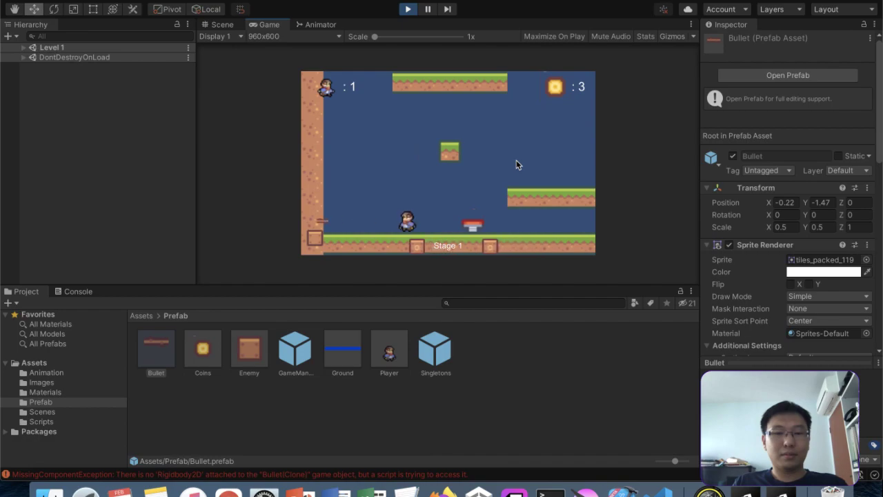
key(Left)
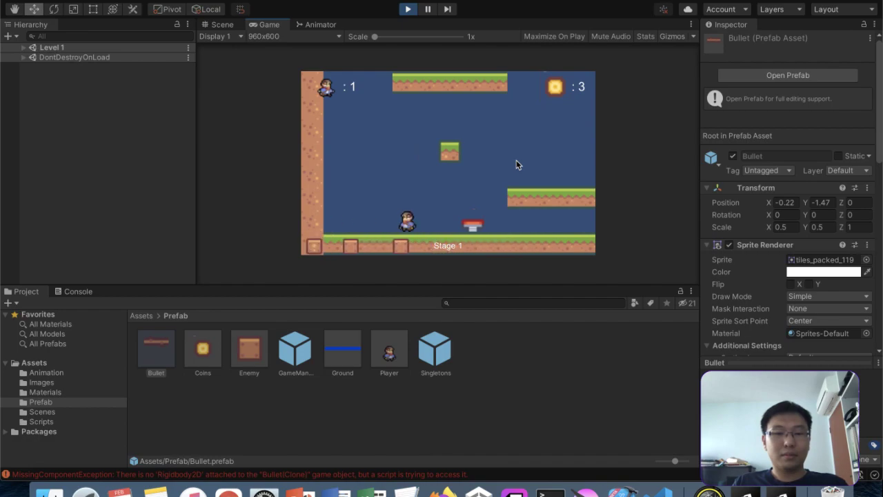
key(Right)
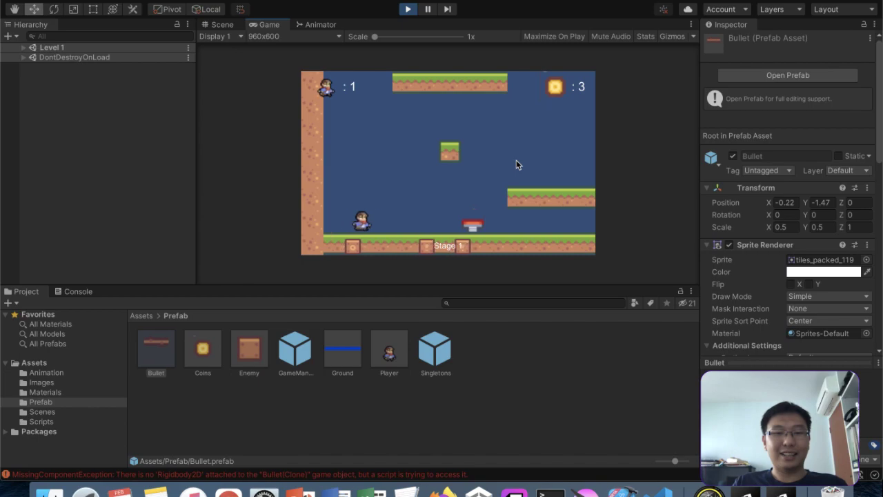
key(Left)
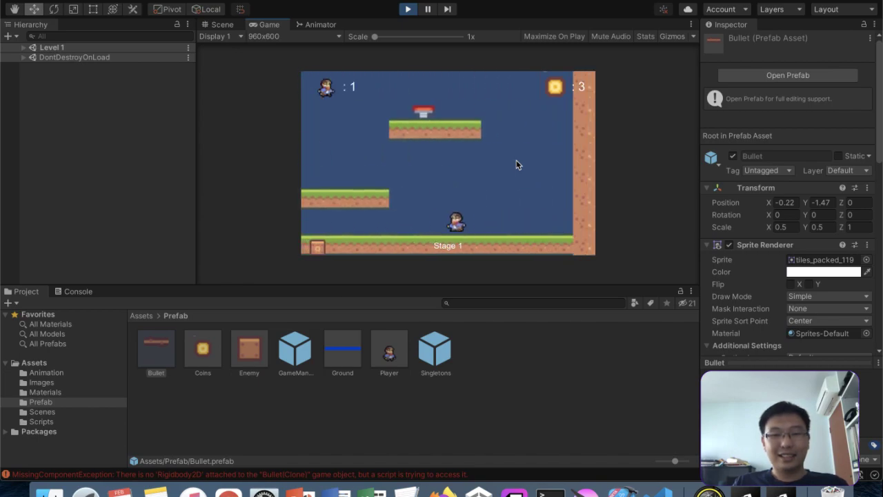
key(Right)
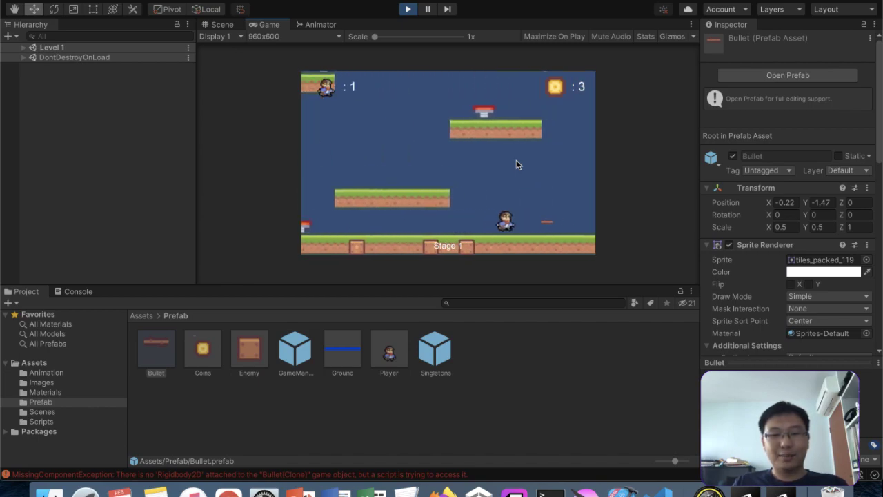
key(Left)
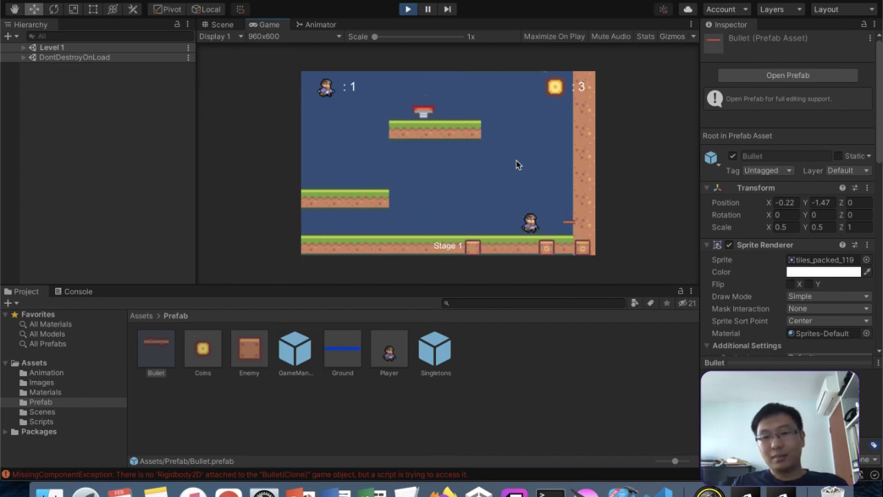
key(Left)
key(space)
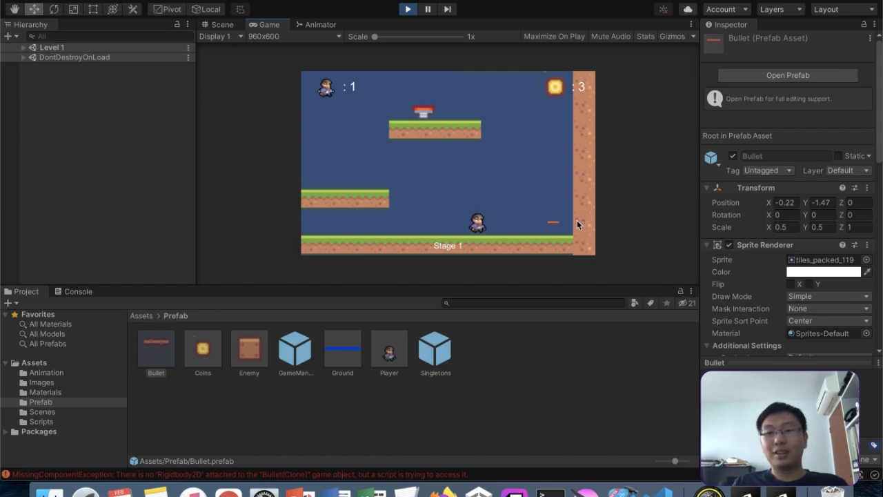
Step: Review the Bullet prefab's component settings, including its Box Collider 2D, and stop the running game
scroll(804, 250, down, 5)
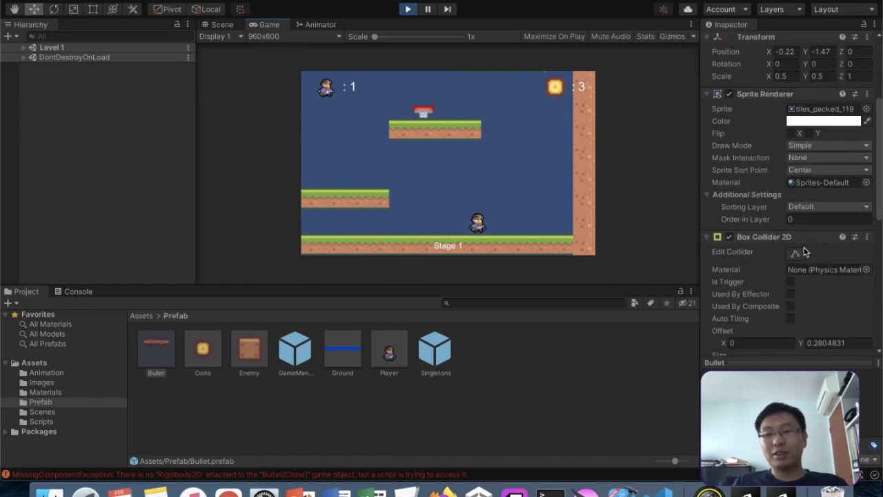
scroll(804, 252, down, 6)
scroll(803, 252, up, 10)
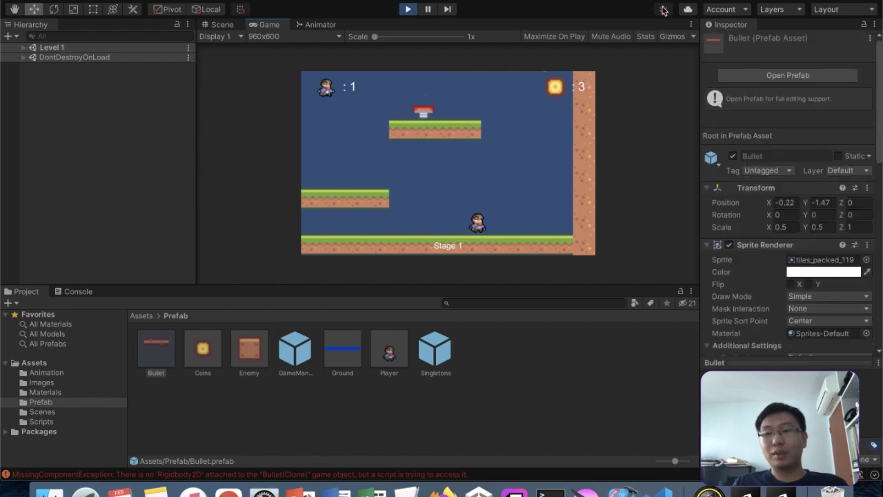
click(426, 9)
click(408, 9)
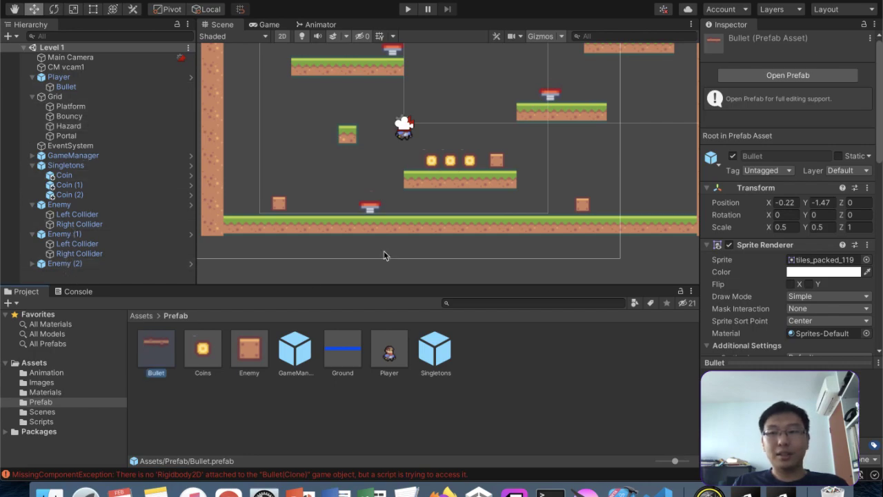
scroll(694, 166, up, 3)
scroll(737, 134, down, 2)
scroll(737, 135, up, 2)
scroll(514, 167, down, 4)
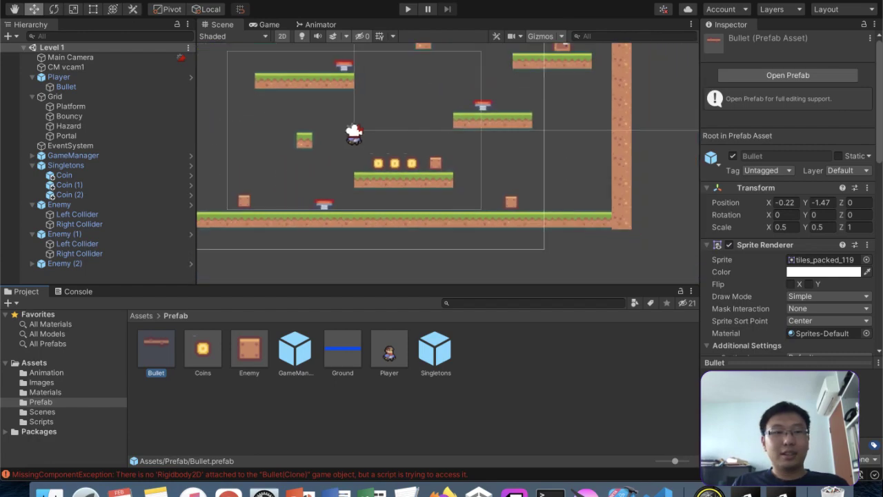
click(98, 0)
mouse_move(74, 0)
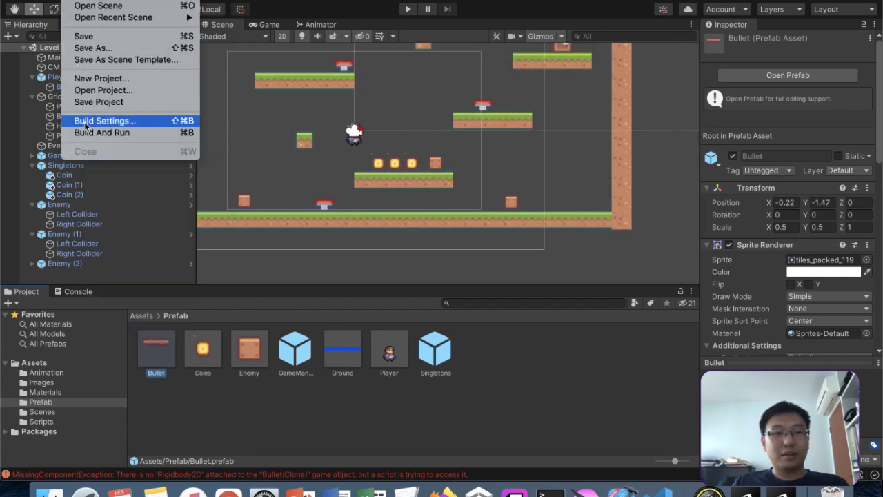
click(323, 142)
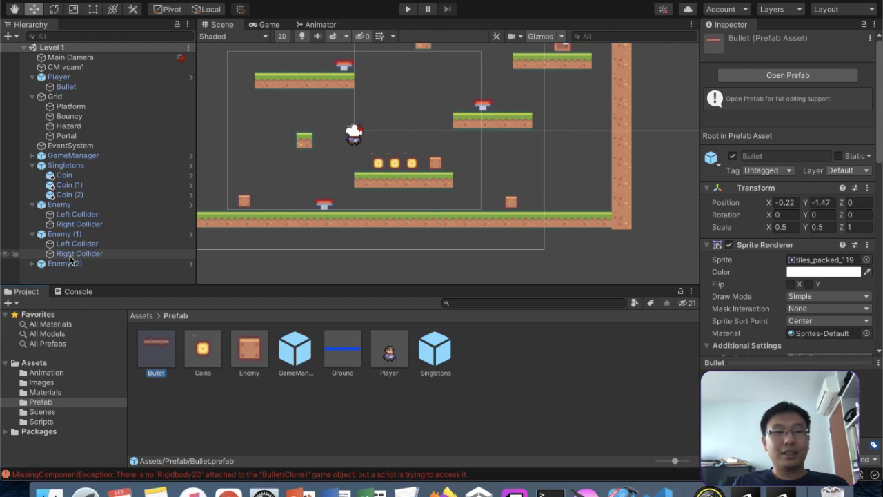
Step: Set Fire Speed to 2 in the Player object's Player script and run the game to test it
click(107, 78)
scroll(797, 288, down, 5)
scroll(797, 292, down, 10)
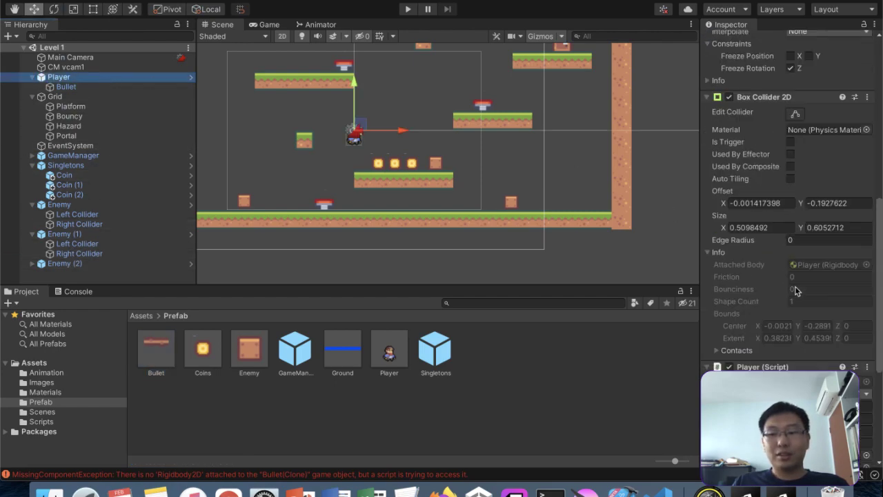
click(793, 234)
text(2)
click(409, 10)
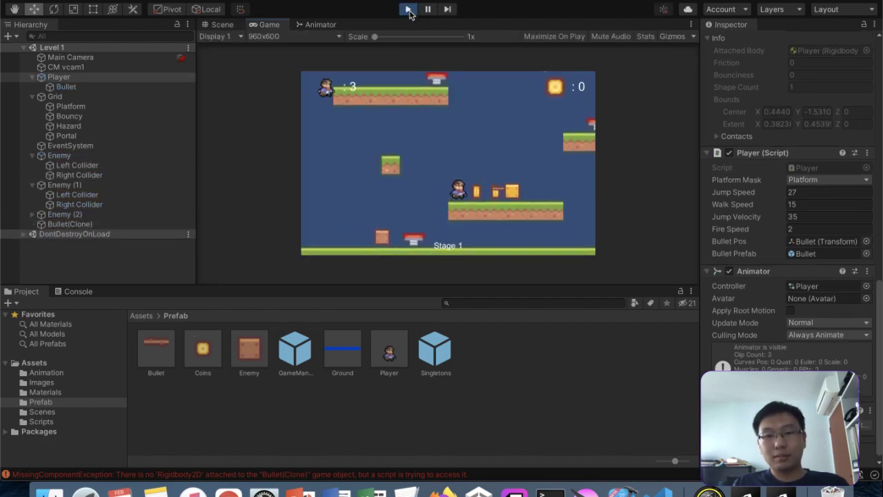
Step: Playtest the slower bullets by running the player back and forth and firing at the enemies in both directions, and stop the game
key(Right)
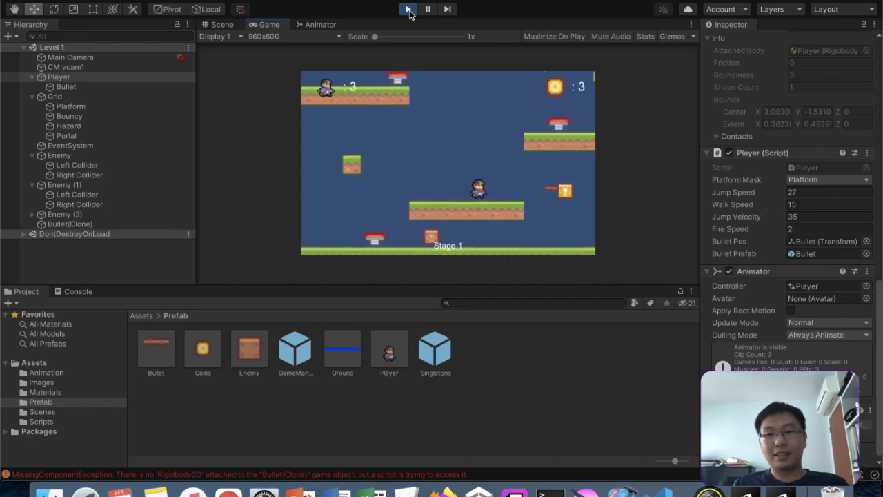
key(Right)
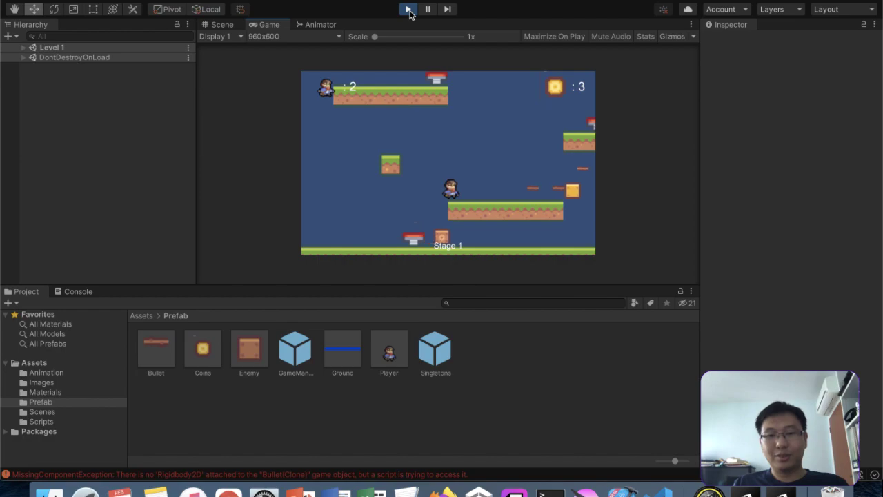
key(Left)
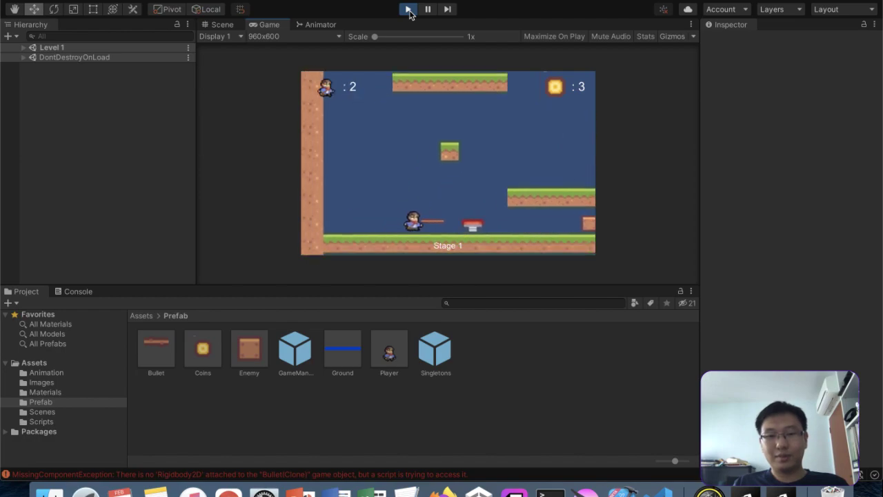
key(Right)
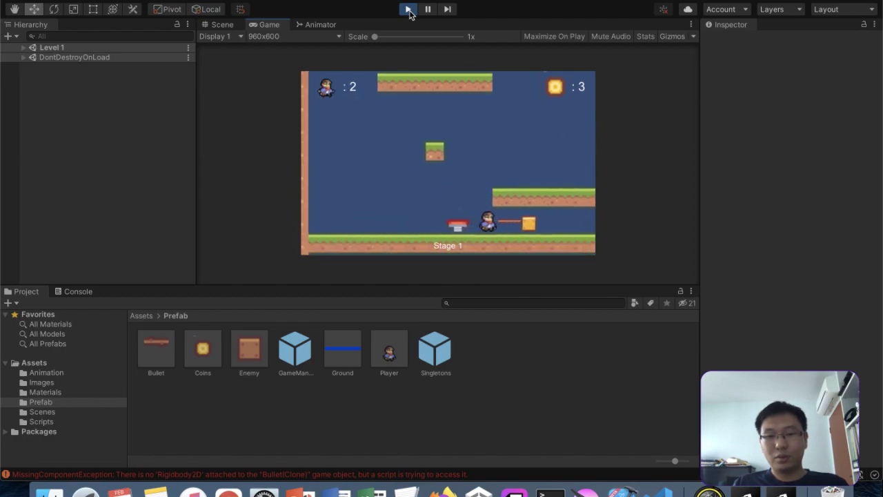
key(Right)
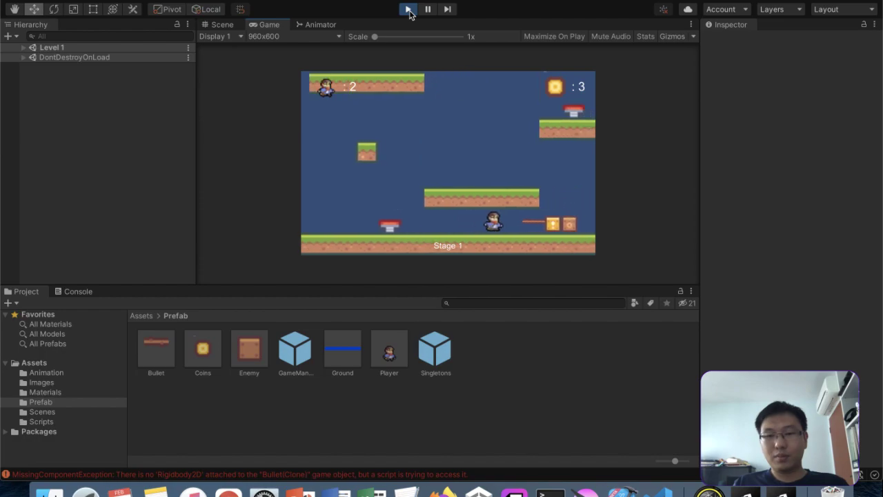
key(Right)
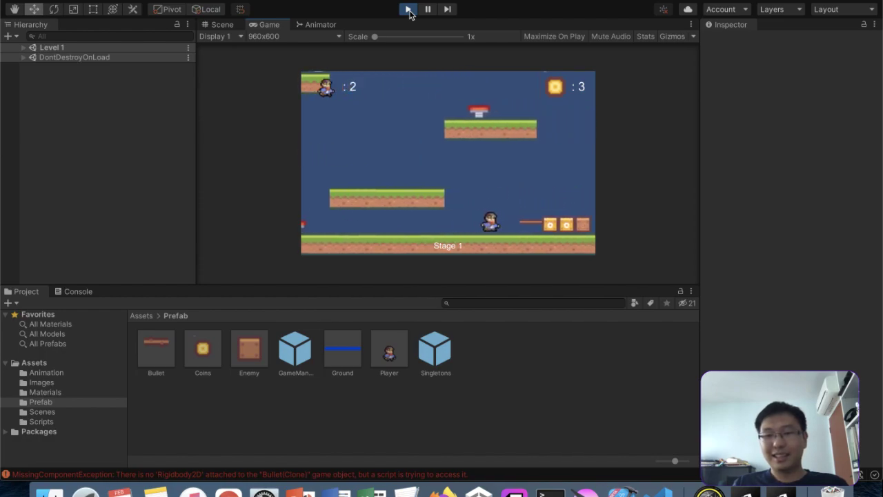
key(Left)
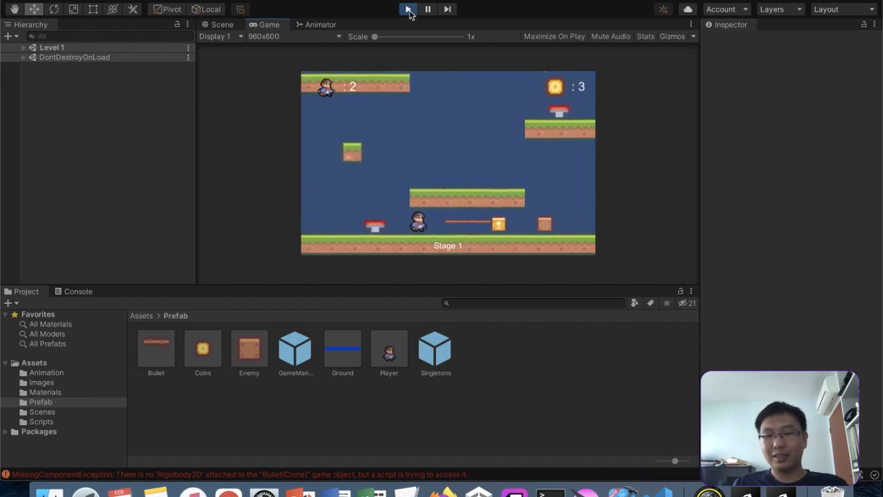
key(Right)
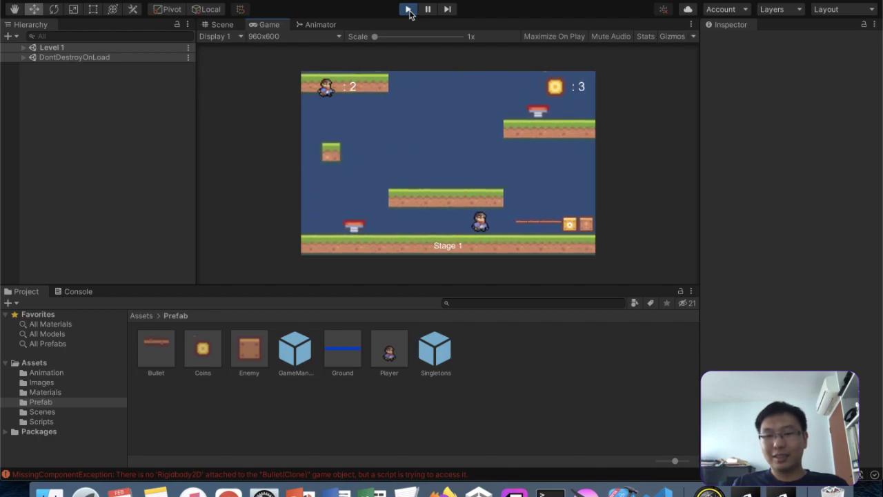
key(Right)
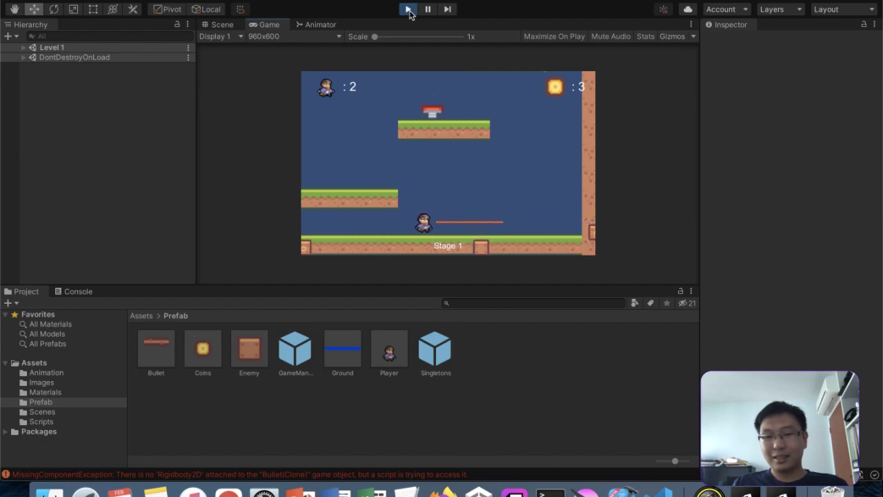
key(Left)
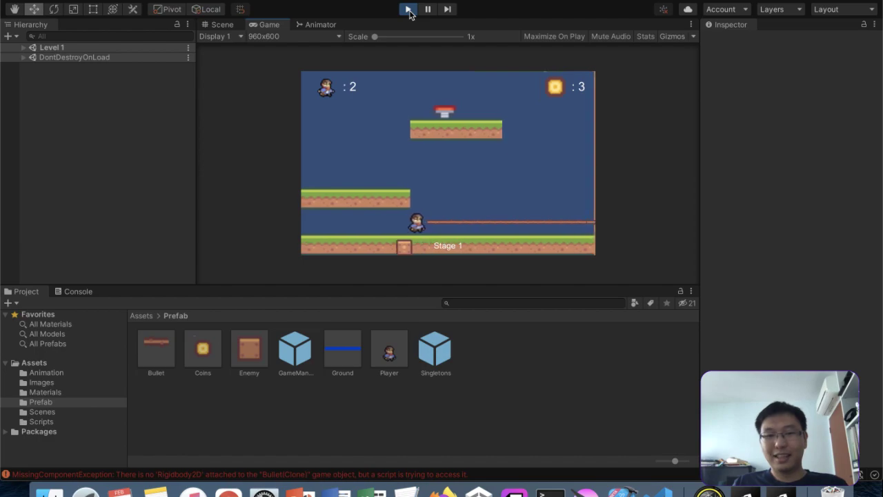
key(Left)
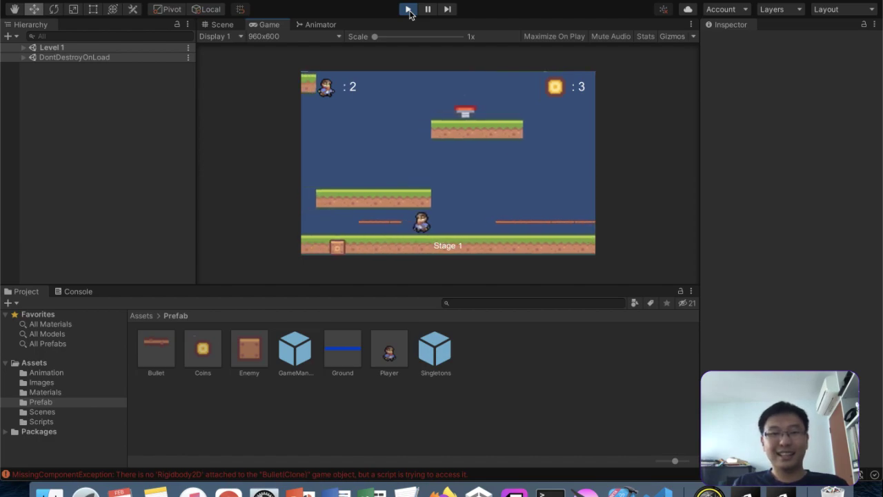
click(408, 10)
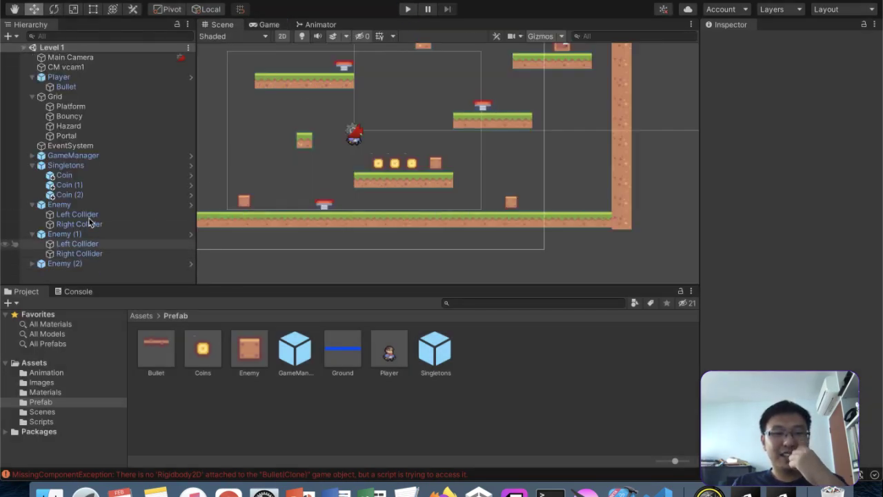
Step: Set Fire Speed to 20 in the Player object's Player script
click(104, 77)
scroll(835, 366, down, 3)
scroll(835, 366, down, 10)
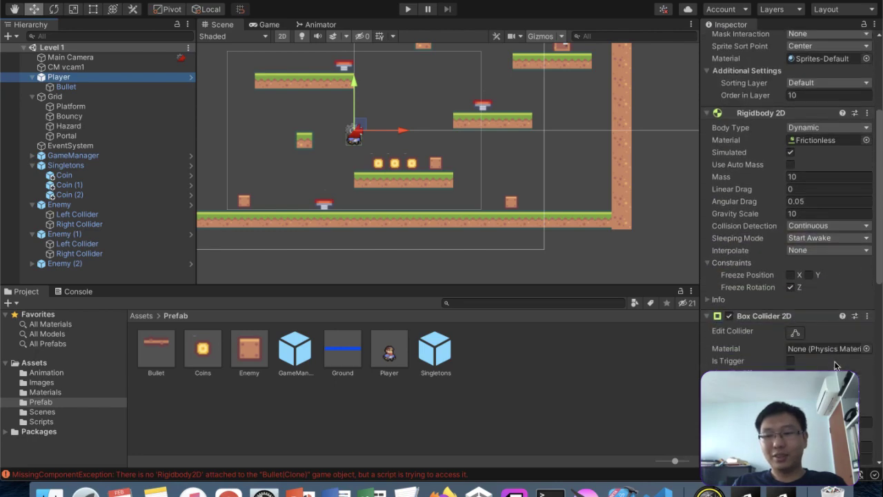
click(820, 361)
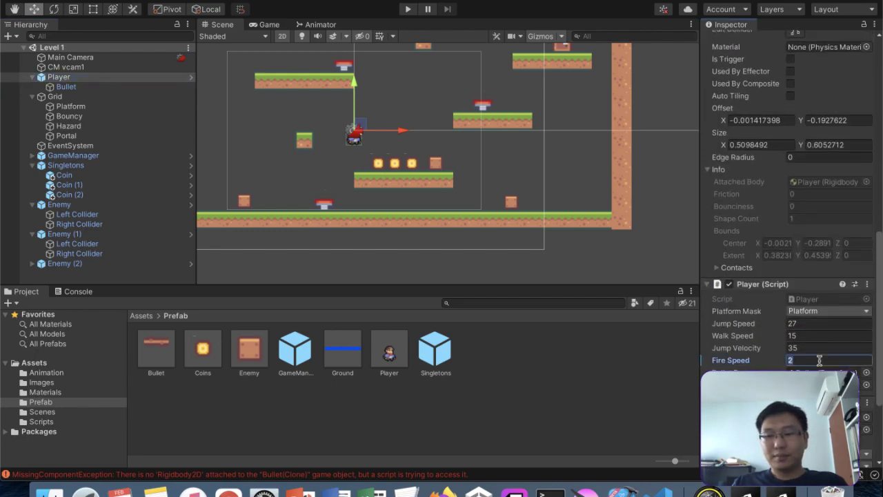
text(2)
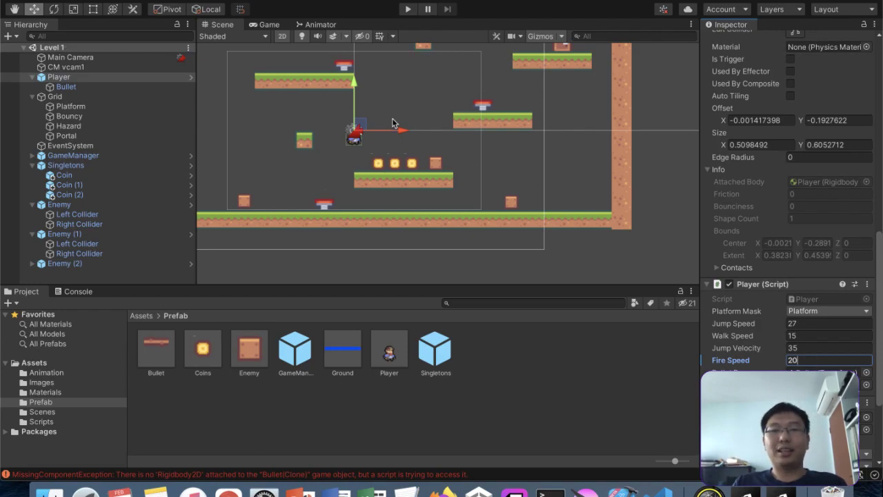
Step: Switch to the code editor and review the firing, collision and trigger methods in Player.cs
key(ctrl+Up)
click(635, 181)
scroll(524, 262, down, 5)
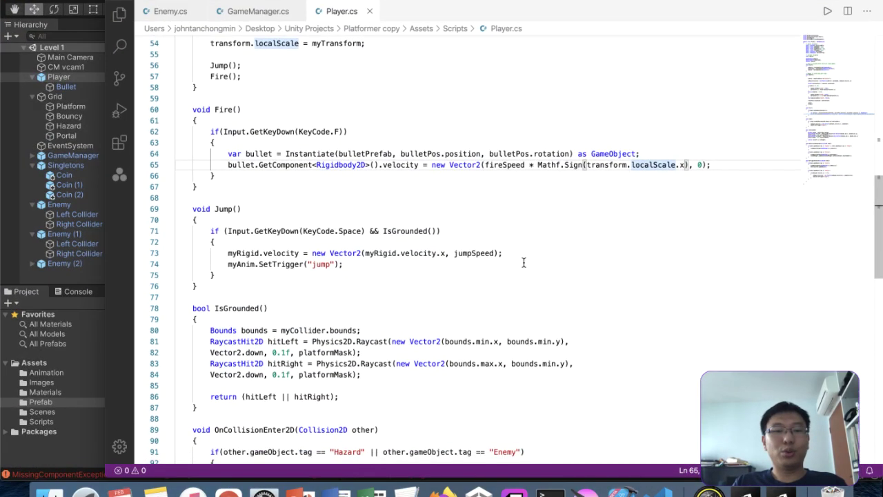
scroll(524, 262, down, 7)
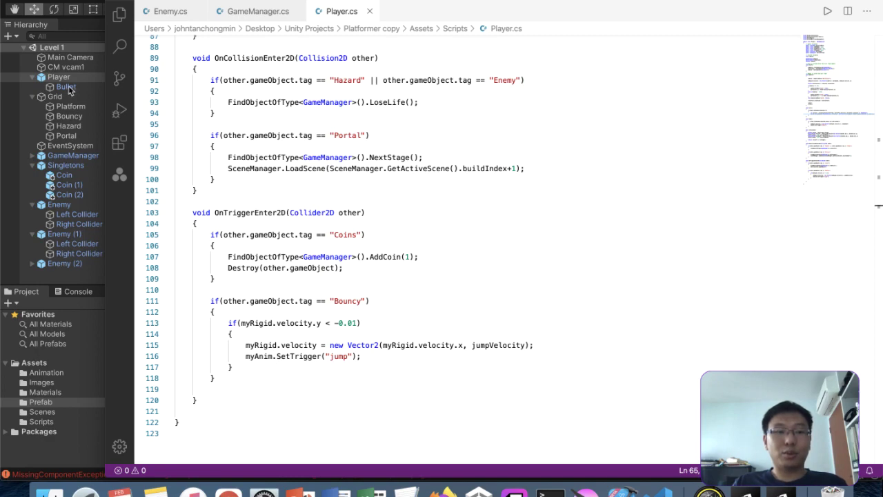
Step: Return to Unity and create a C# script named Bullet in the Scripts folder
click(35, 413)
click(40, 411)
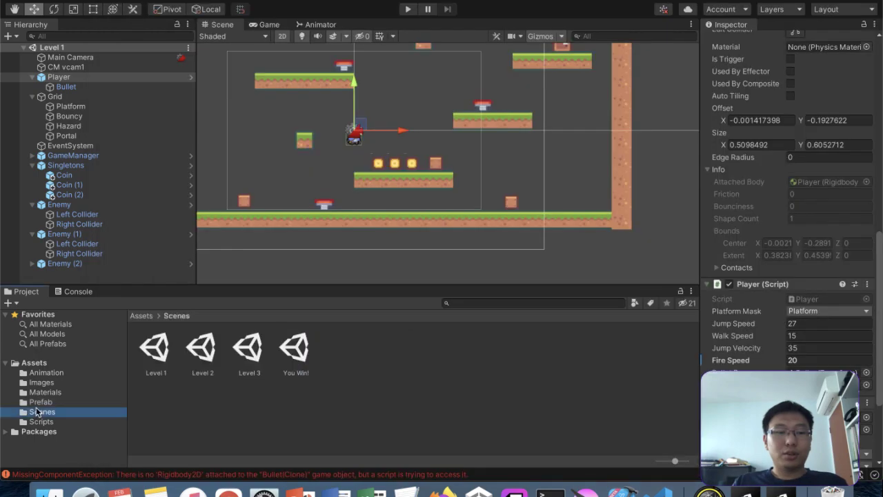
click(40, 421)
right_click(342, 396)
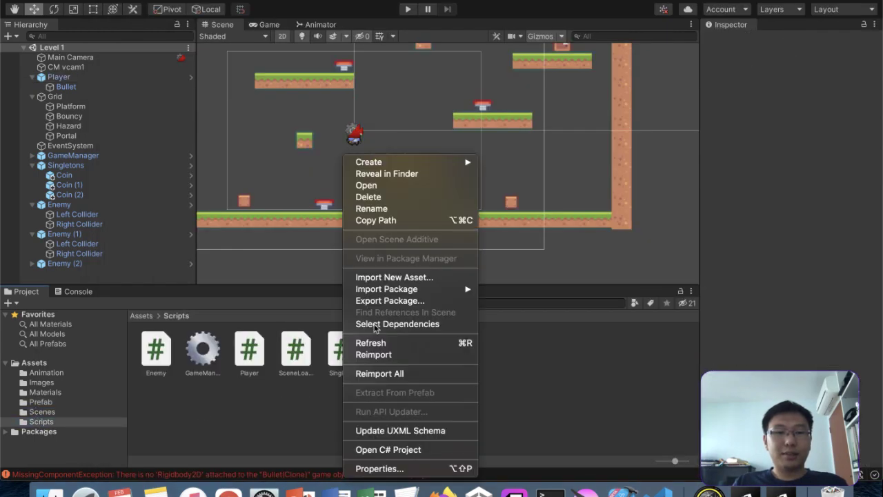
mouse_move(446, 163)
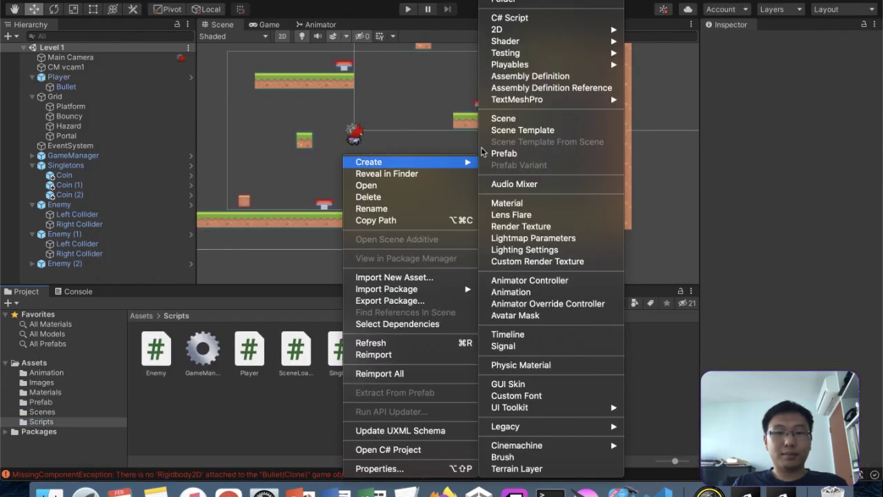
click(543, 17)
text(Bullet)
key(Return)
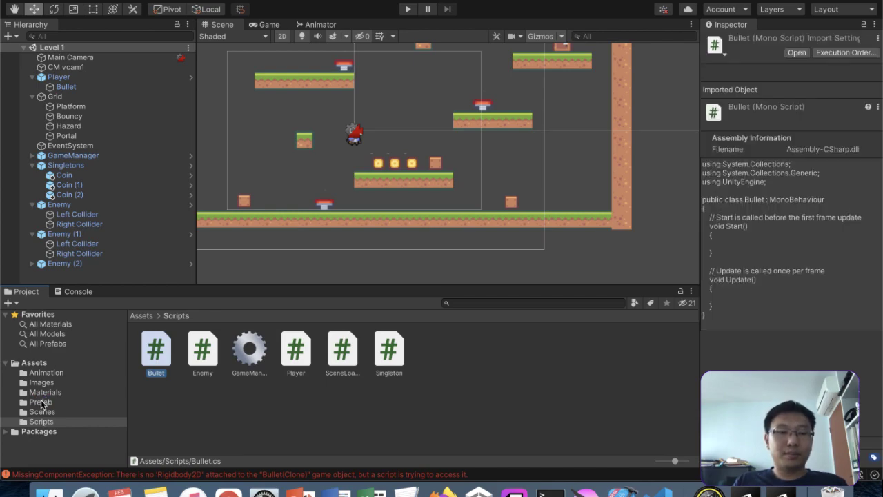
Step: Open the Bullet prefab from the Prefab folder for editing
click(40, 402)
click(54, 412)
click(54, 402)
double_click(156, 349)
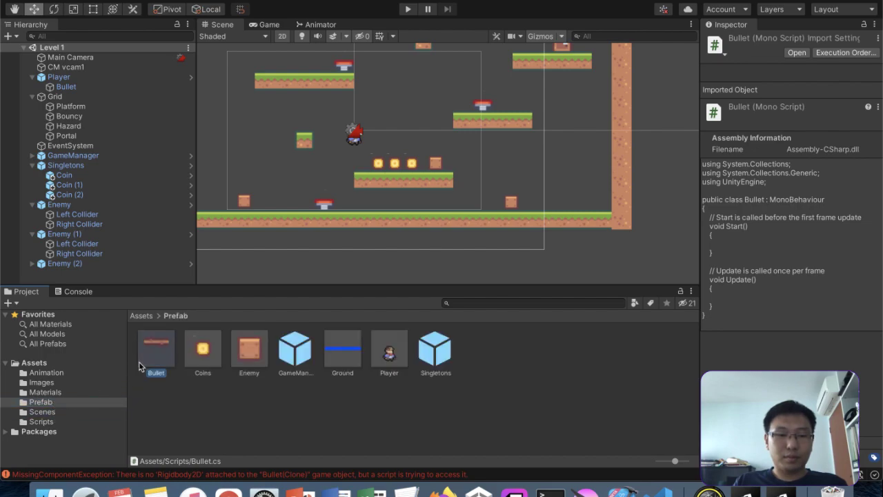
Step: Try to attach the Bullet script from the Scripts folder to the Bullet prefab and check its component list
click(32, 413)
click(44, 423)
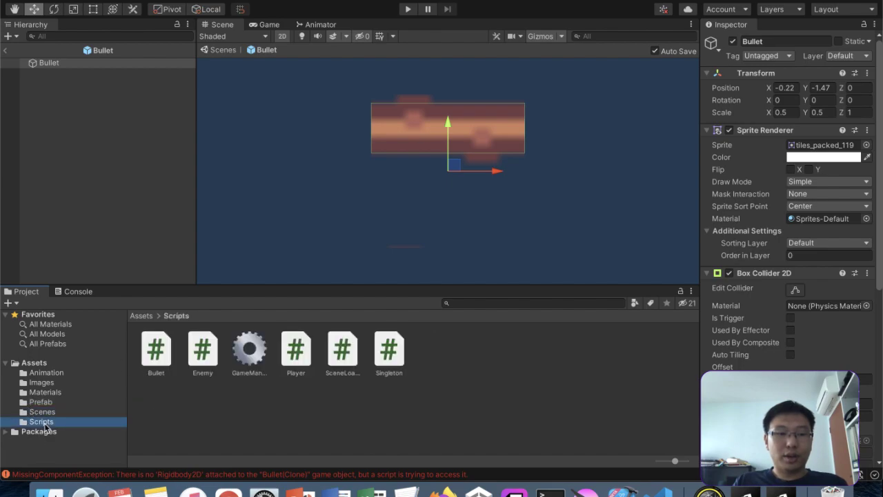
drag(164, 363, 810, 270)
scroll(759, 272, down, 5)
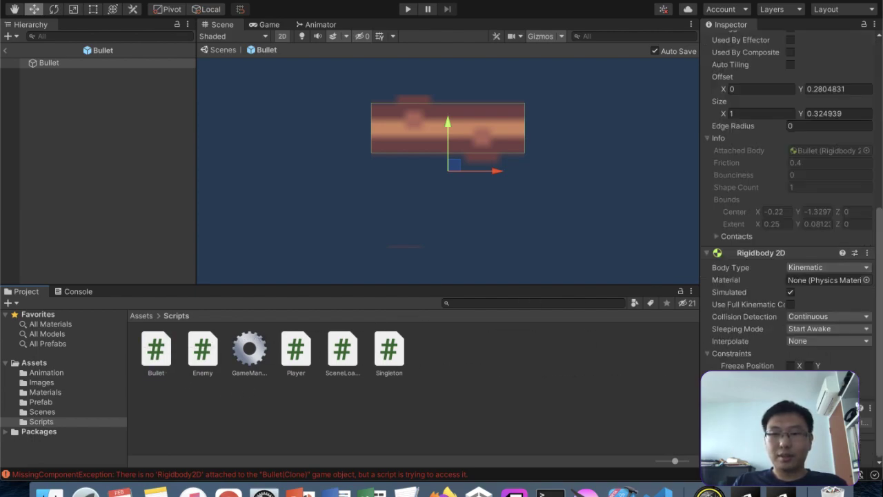
drag(156, 364, 103, 71)
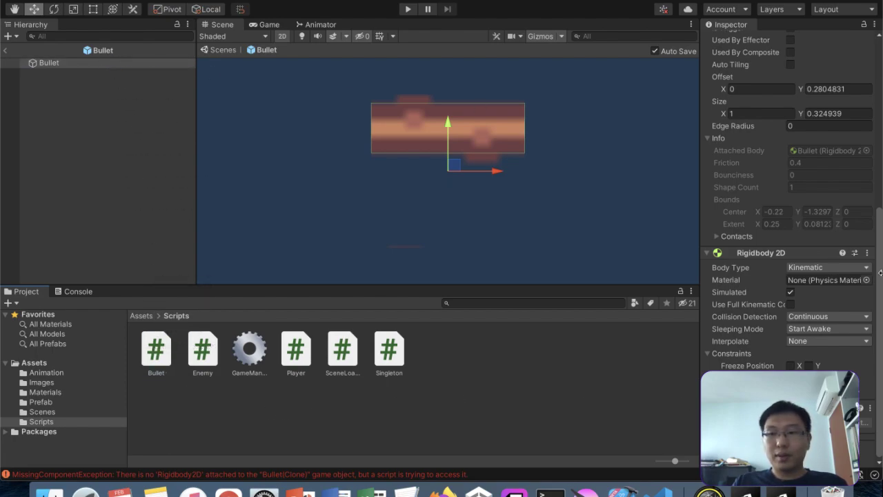
scroll(831, 274, up, 5)
scroll(831, 274, down, 5)
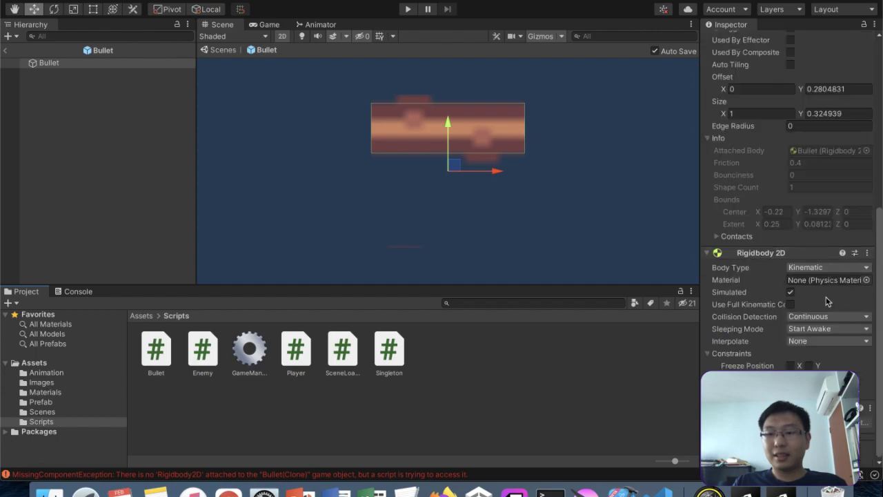
Step: Search for the Bullet script among the available components and add it to the Bullet prefab
click(788, 449)
text(bull)
key(Return)
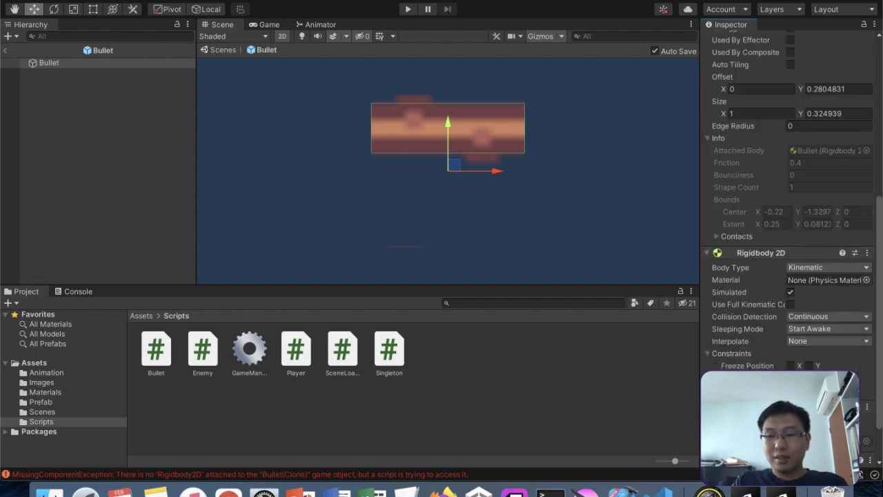
Step: Open the Bullet script from the Scripts folder in the code editor
key(ctrl+Up)
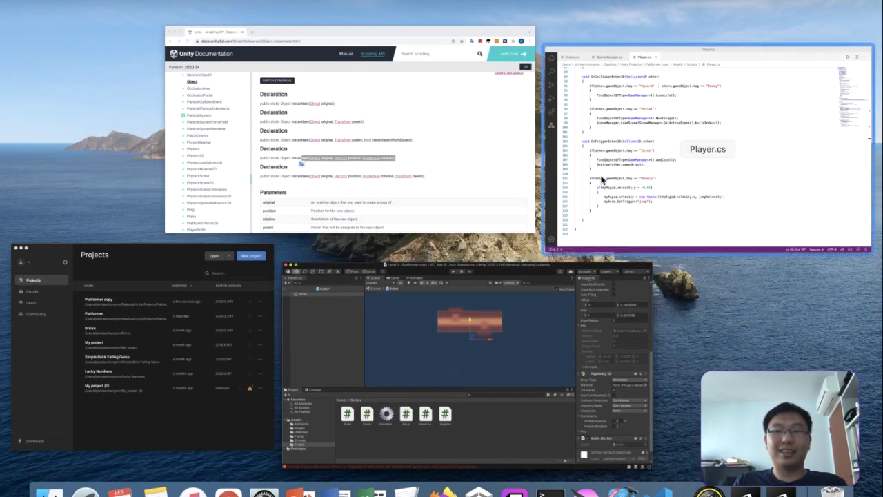
click(622, 164)
click(91, 228)
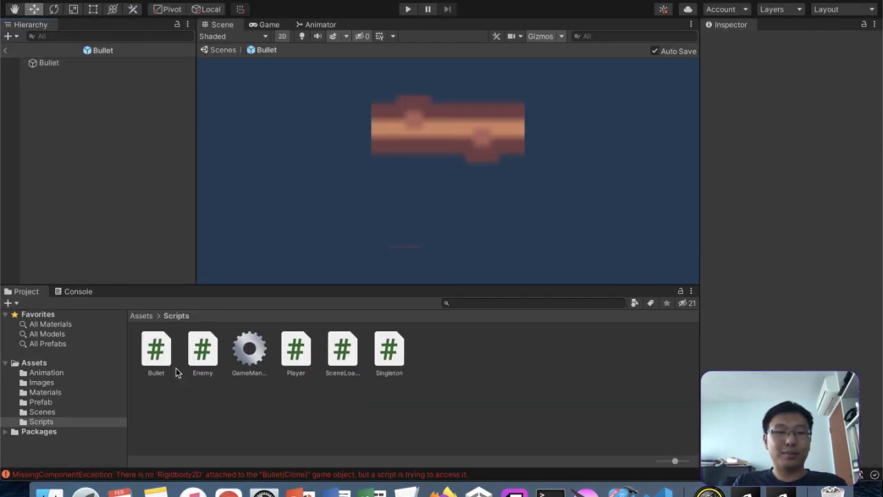
double_click(168, 360)
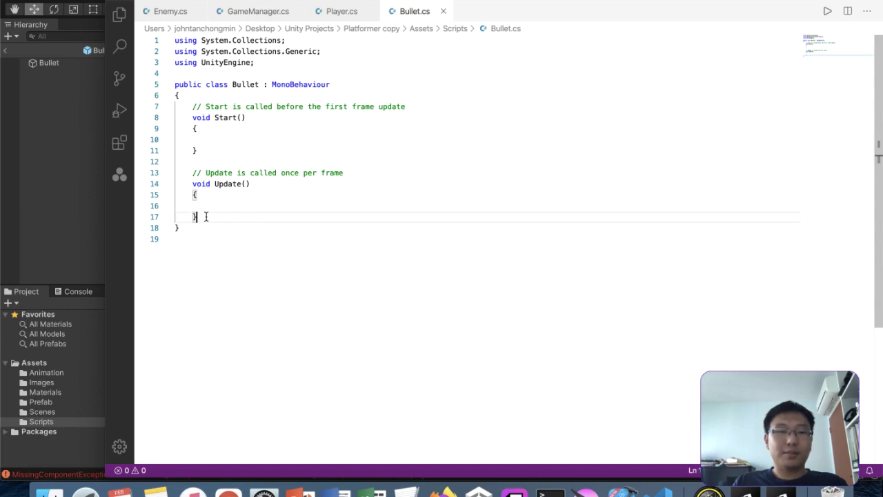
Step: Return to Unity and check the Is Trigger setting of the Bullet prefab's Box Collider 2D
click(17, 171)
click(50, 64)
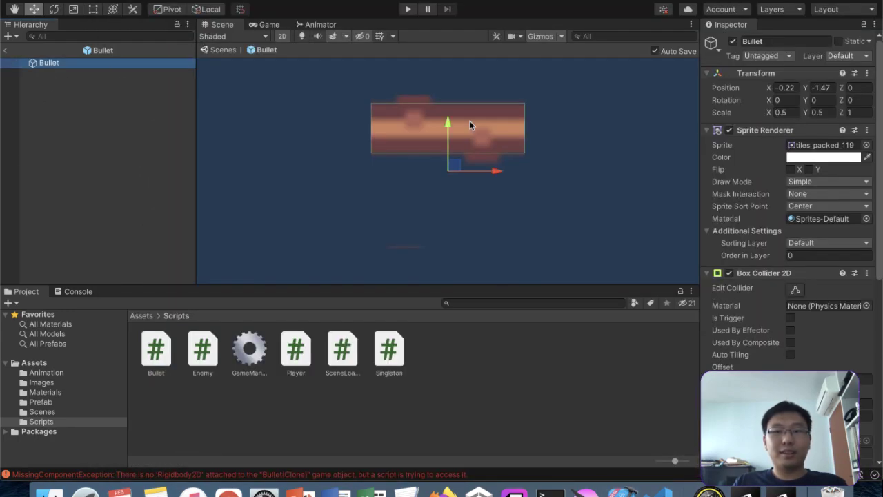
scroll(847, 305, down, 4)
scroll(786, 248, down, 3)
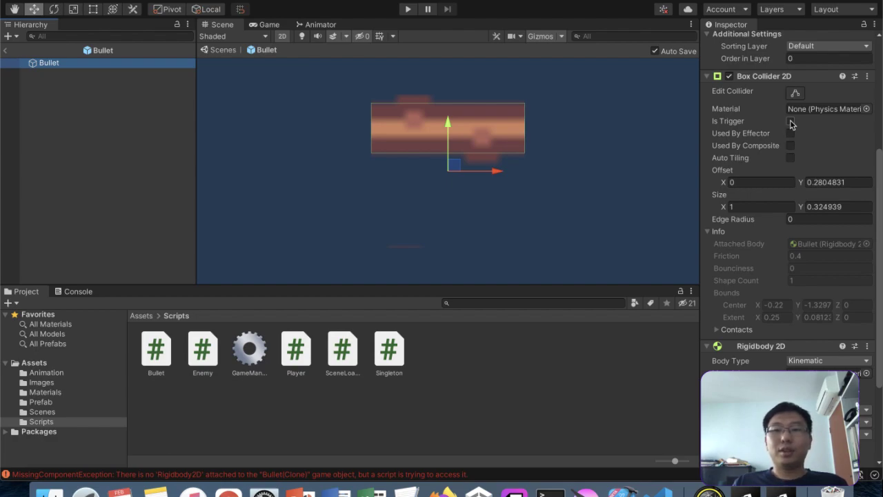
Step: Switch to Bullet.cs in the code editor and add an empty OnCollisionEnter2D(Collider2D other) method below Update
key(ctrl+Up)
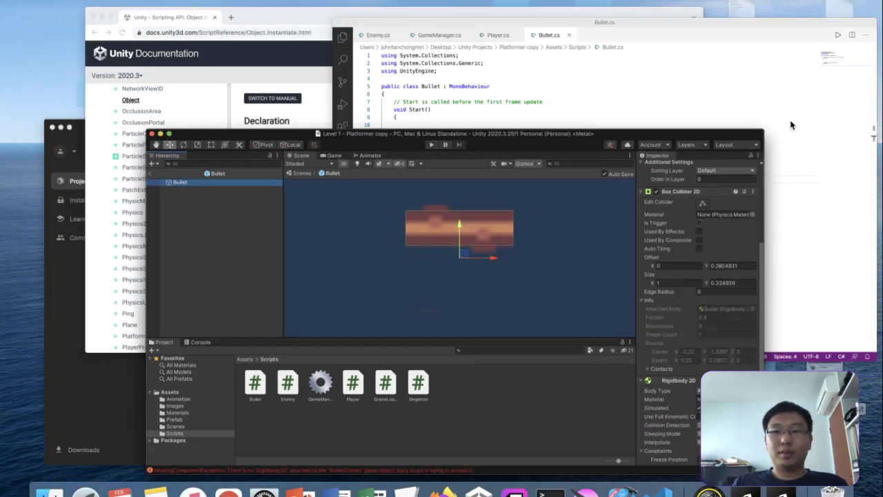
click(719, 207)
click(287, 140)
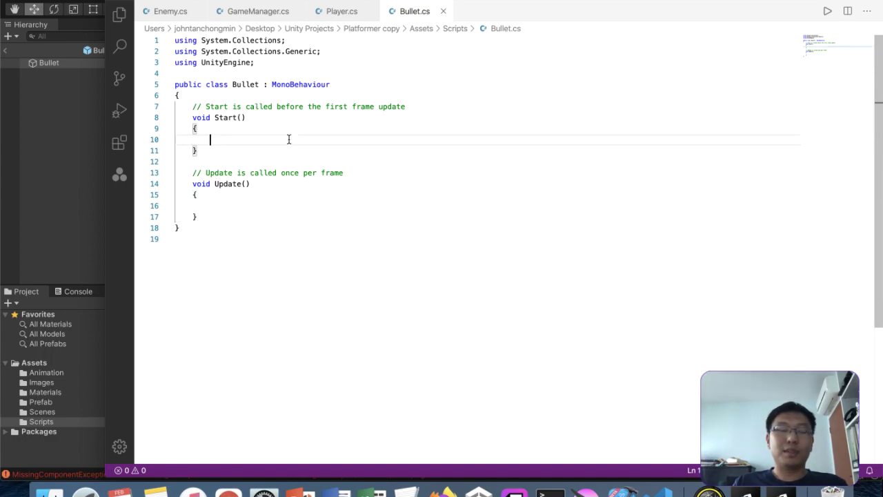
click(232, 216)
key(Return)
key(Return)
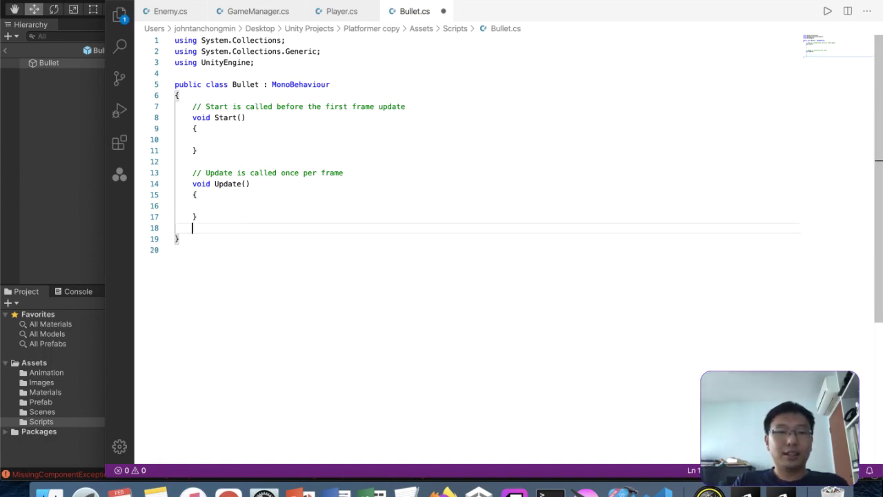
text(void OnColl)
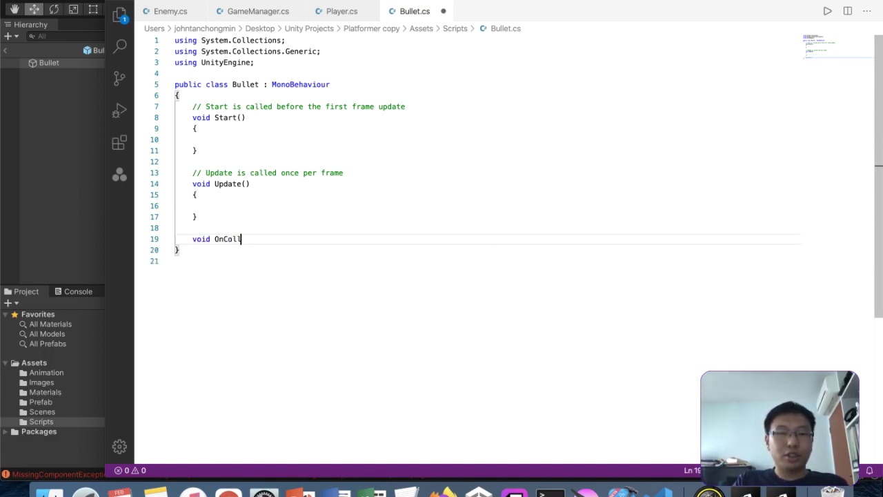
text(isionEnter2D(Collider)
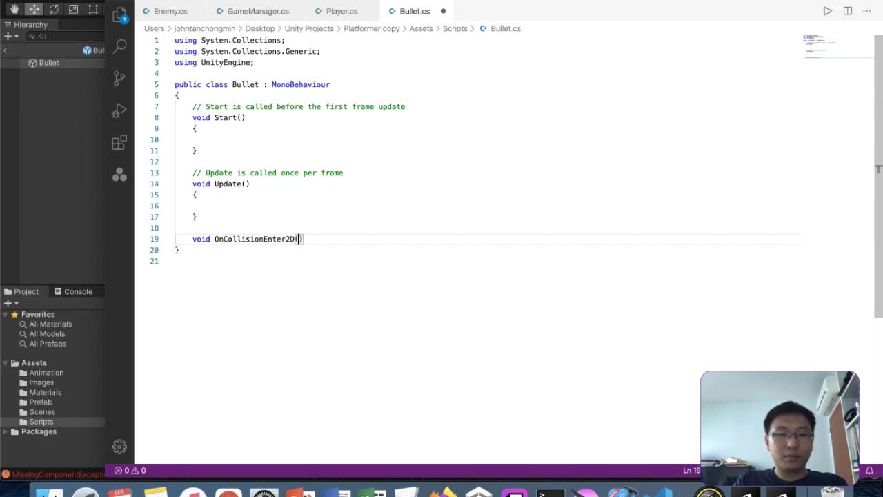
text(2D other))
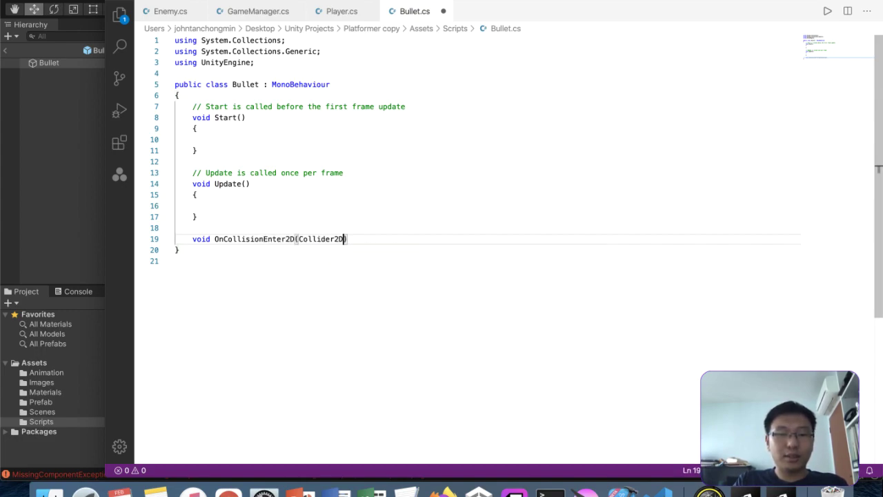
key(Return)
text({)
key(Return)
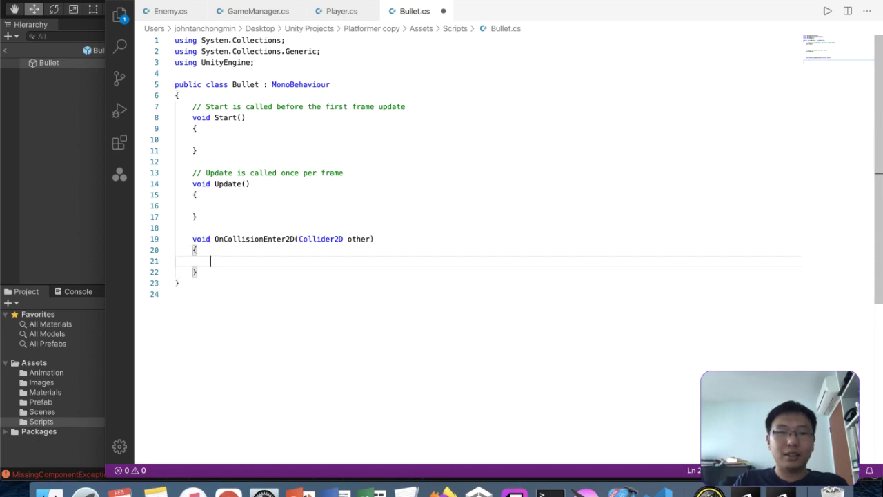
Step: Check the OnCollisionEnter2D signature in Player.cs and change the parameter type in Bullet.cs to Collision2D
click(342, 11)
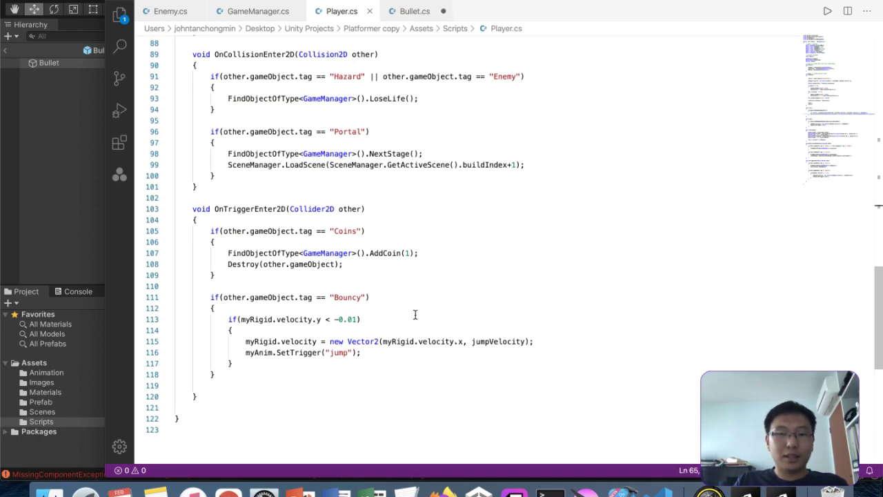
scroll(414, 315, up, 2)
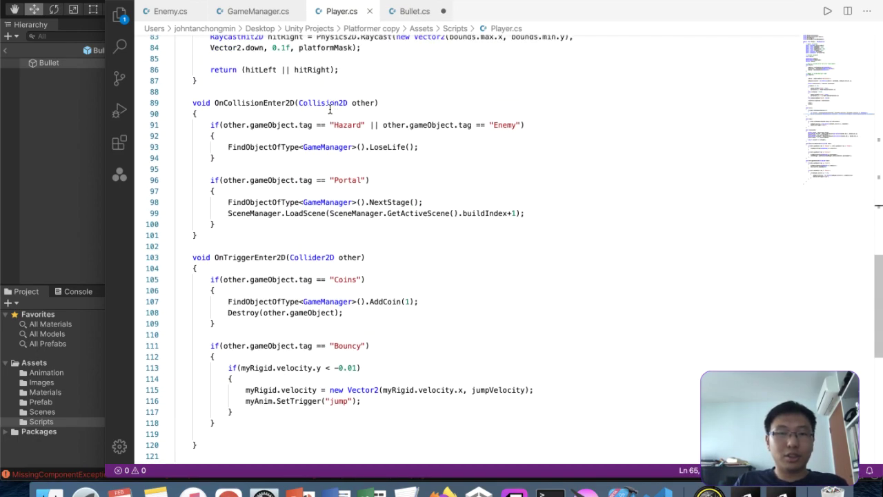
click(414, 11)
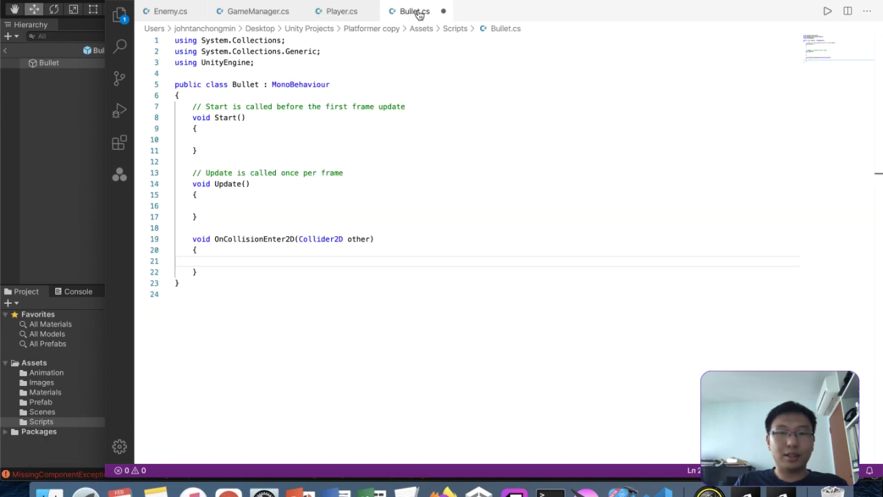
click(327, 239)
key(BackSpace)
key(BackSpace)
key(BackSpace)
text(sion)
click(404, 250)
click(396, 260)
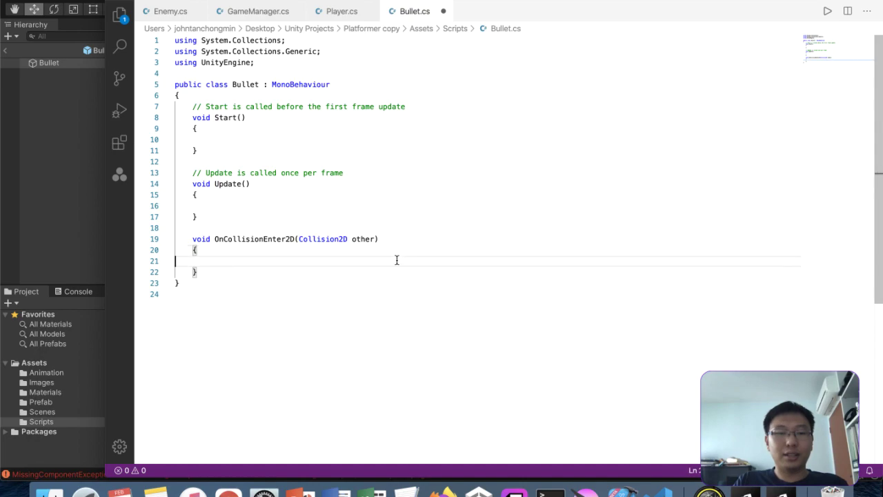
Step: Inside OnCollisionEnter2D, add a check for other.gameObject.tag == "Platform" that calls Destroy(this.gameObject);
text(if(other.gameO)
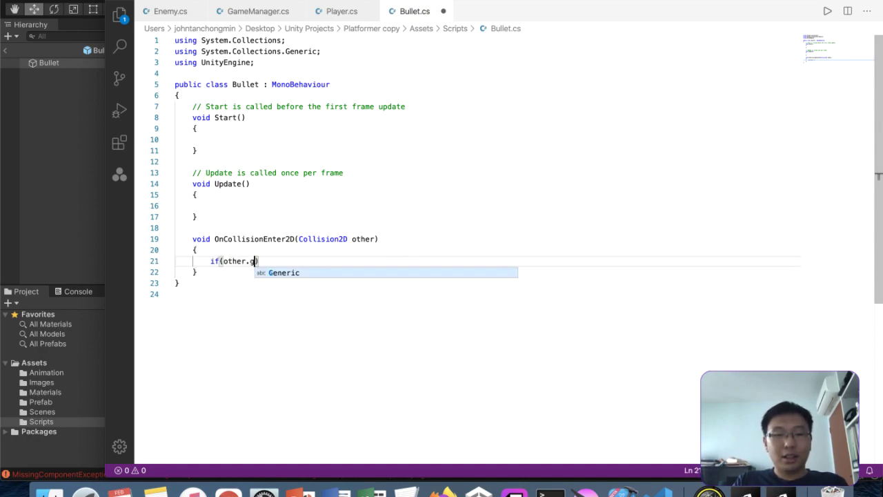
text(bject.tag == )
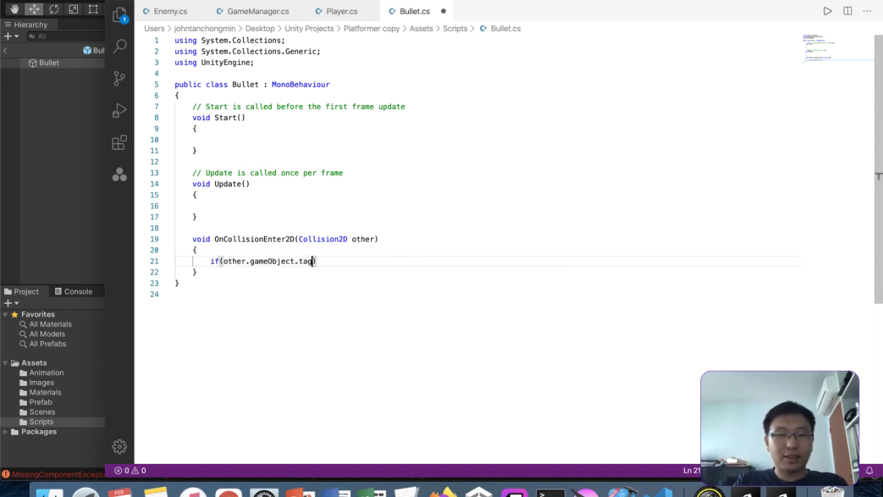
text("Platform")
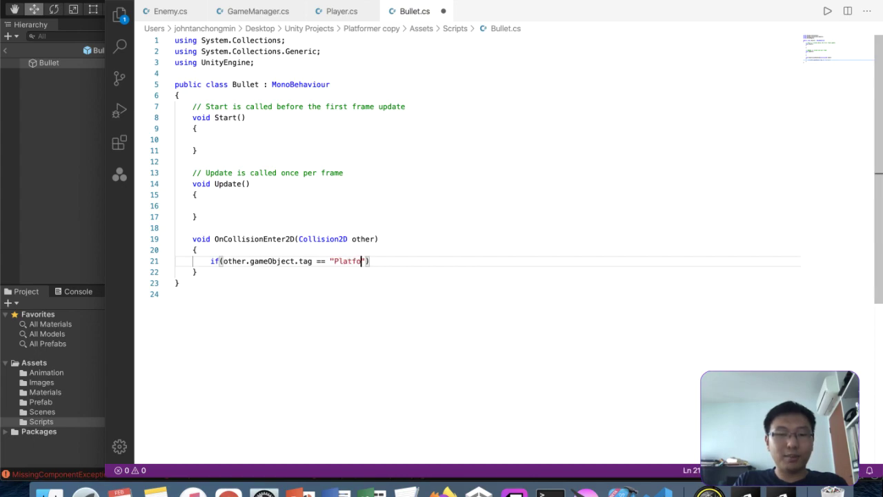
text())
key(Return)
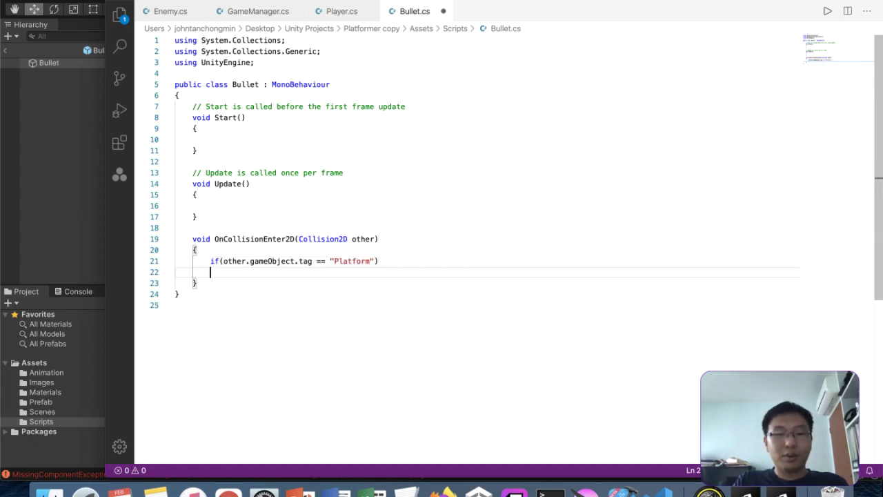
text(Destroy(this.gameObject)
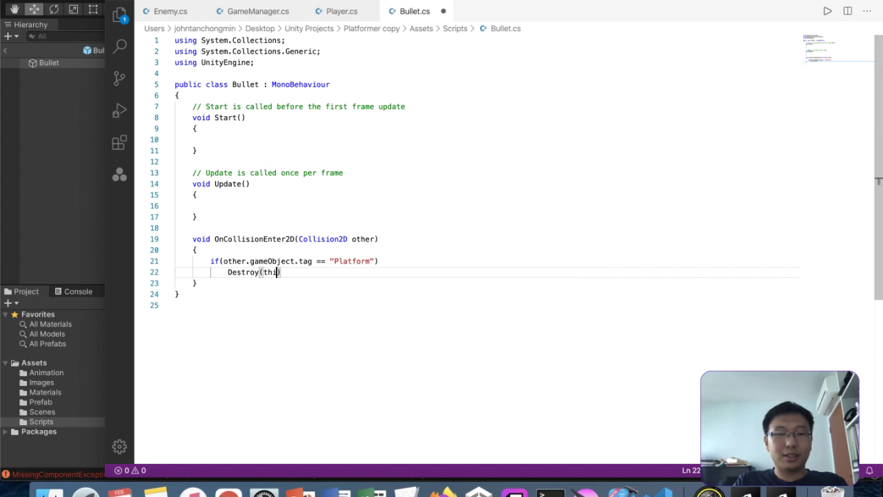
text();)
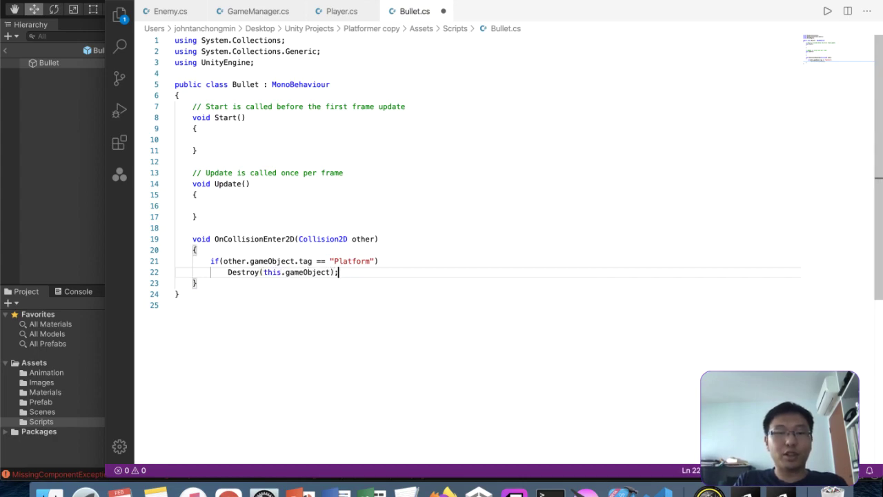
Step: Add an if block with braces for other.gameObject.tag == "Enemy" below the Platform check
key(Return)
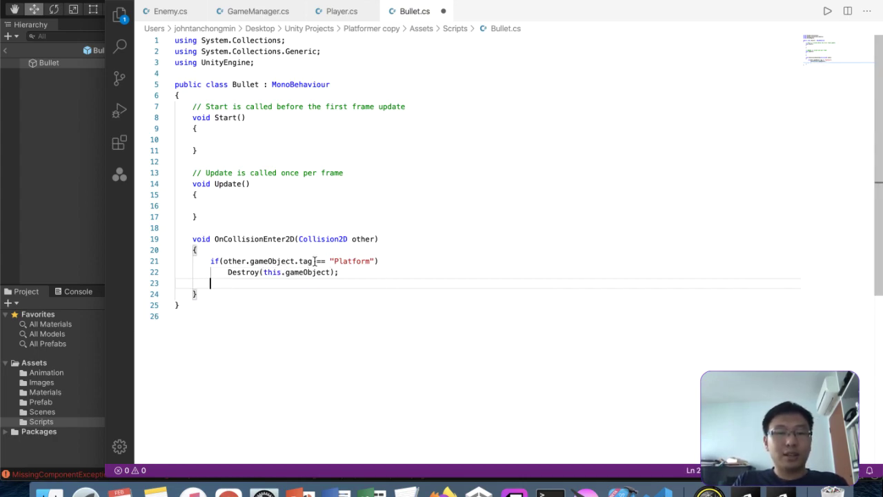
text(if(other.gameO)
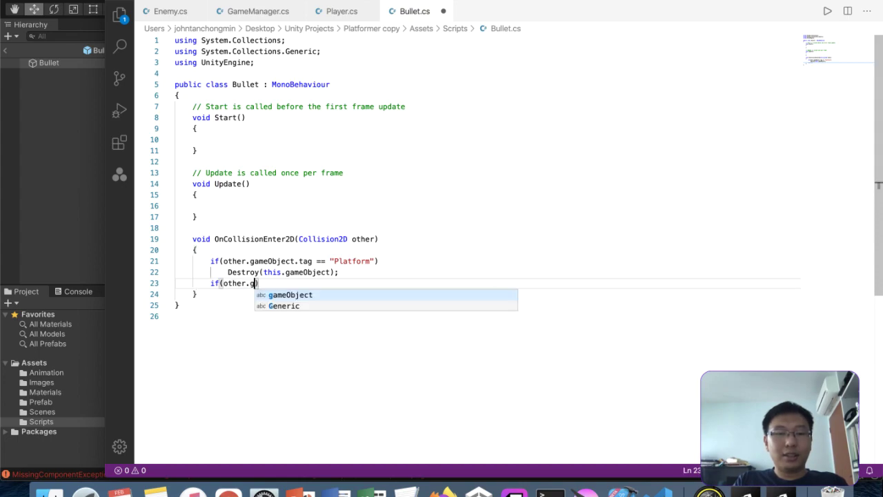
text(bject.tag)
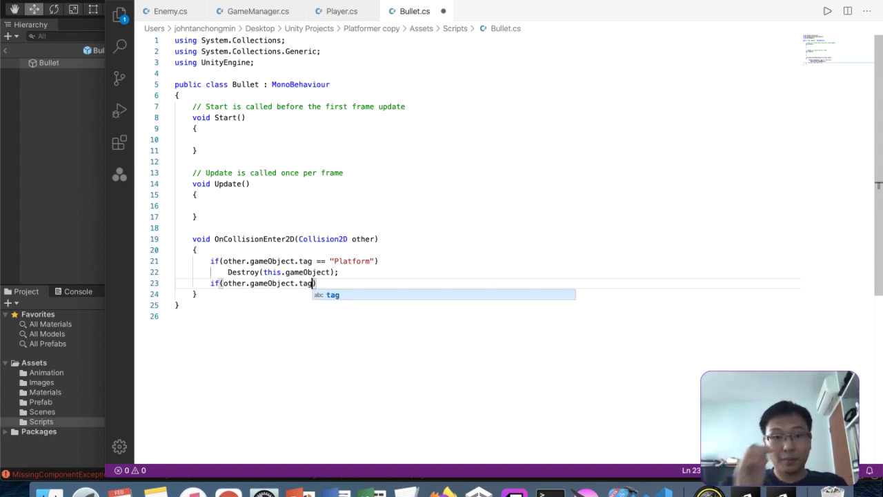
text( == "Enemy)
key(Right)
key(Right)
key(Return)
text({)
key(Return)
click(362, 284)
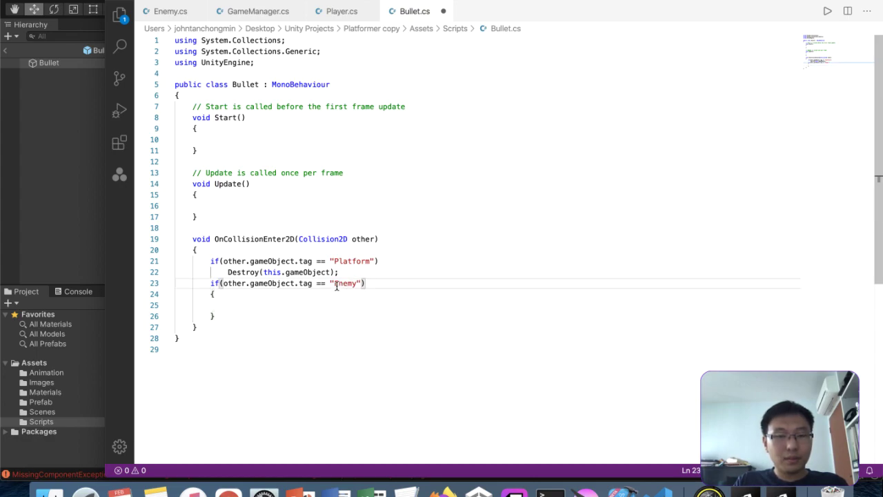
click(260, 315)
drag(334, 283, 356, 283)
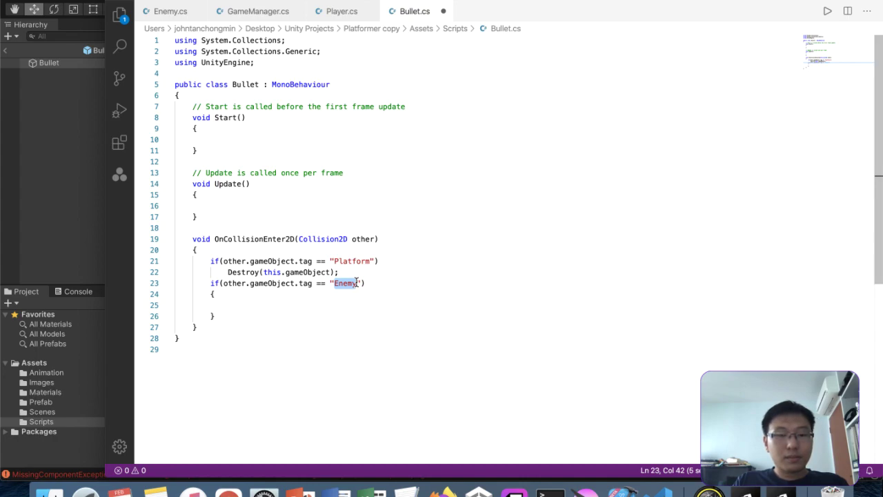
Step: Start a Destroy(this.) call in the Enemy block and move Destroy(this.gameObject); from the Platform check to below that block
click(322, 304)
text(D)
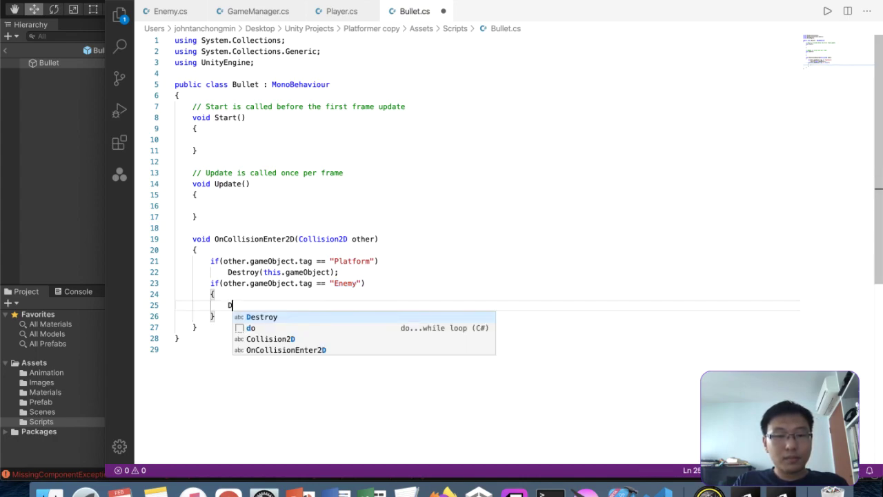
text(estroy(this.)
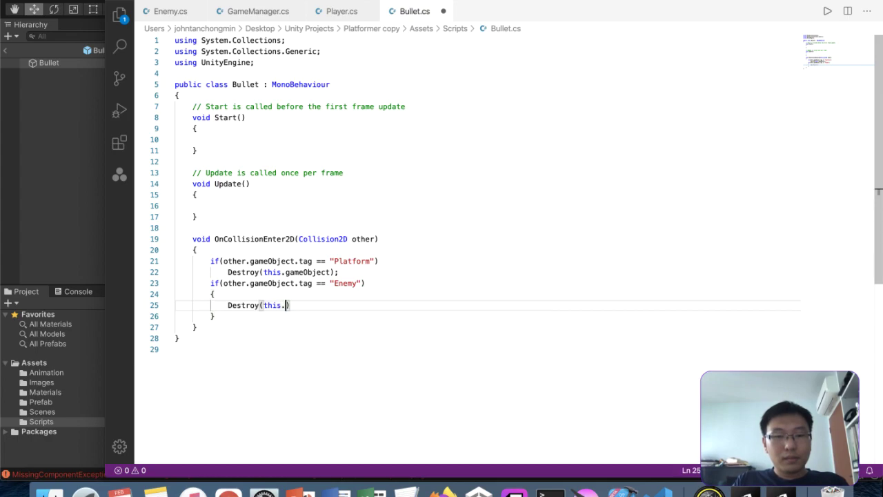
drag(339, 271, 228, 276)
key(super+x)
click(224, 316)
key(Return)
key(super+v)
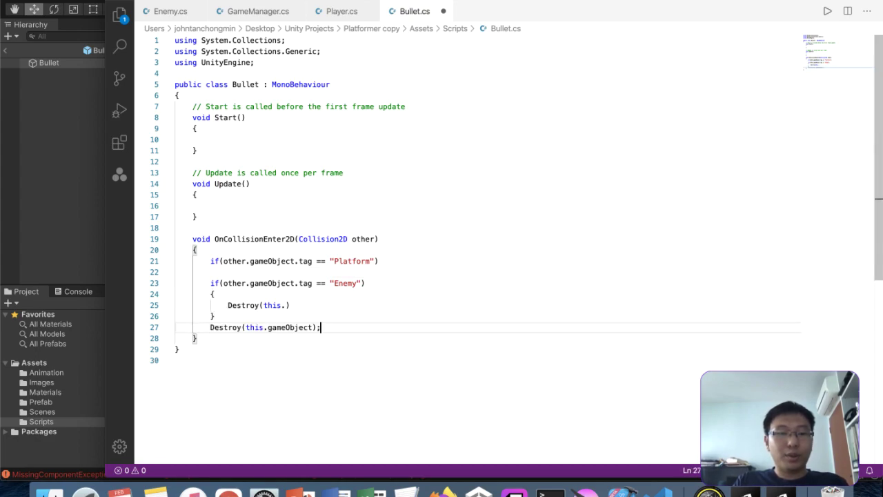
Step: Delete the Platform tag check and the blank line beneath it from OnCollisionEnter2D
click(235, 317)
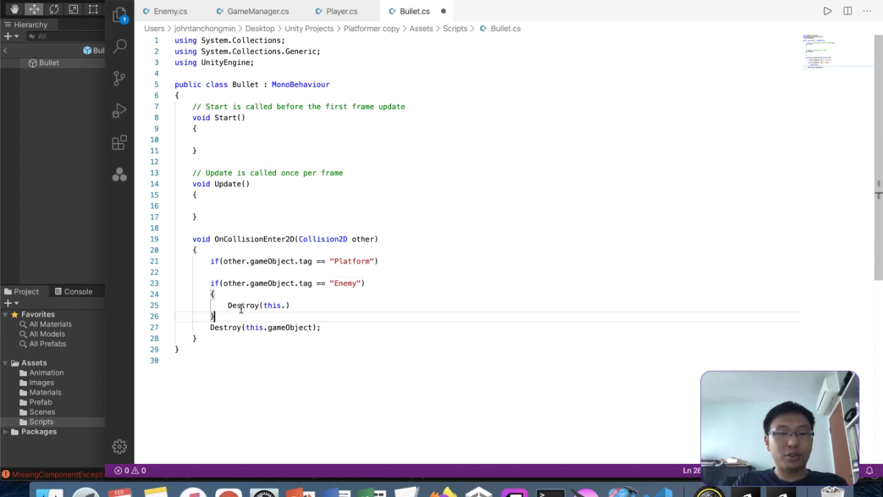
drag(227, 272, 195, 250)
key(BackSpace)
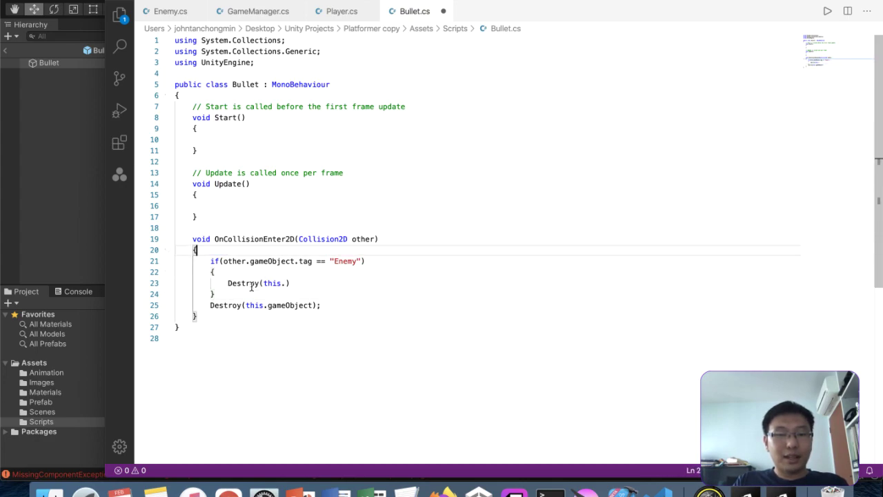
Step: Complete the Enemy block's call as Destroy(other.gameObject); and save the script
drag(265, 282, 310, 282)
text(other.g)
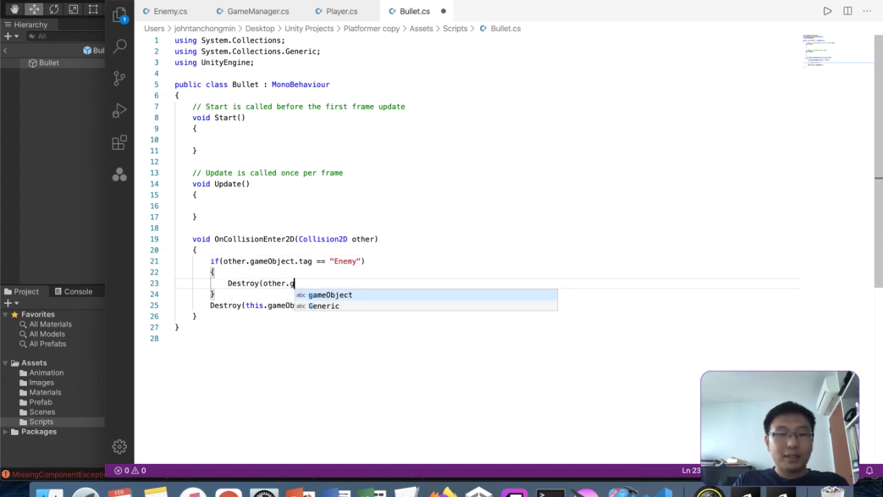
text(ameObject);)
key(super+s)
Step: Add the comment "// destroy bullet" above Destroy(this.gameObject); and save the script
click(368, 292)
key(Return)
text(// )
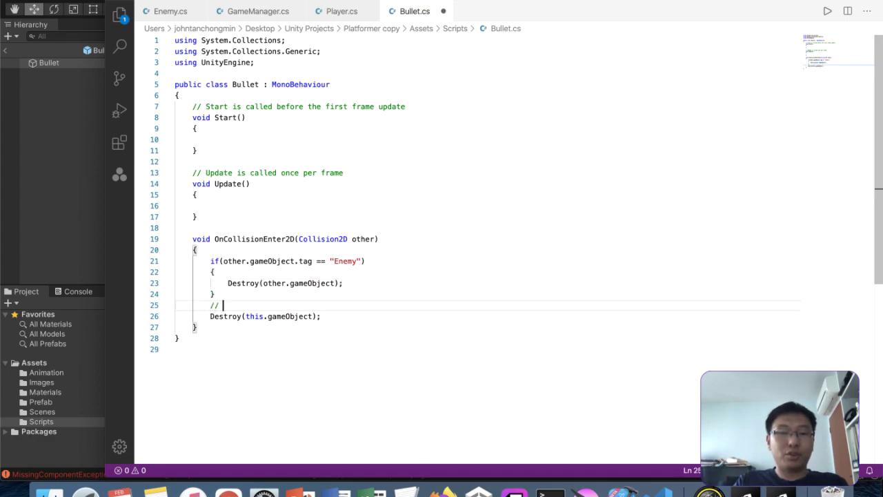
text(destroy bullet)
key(super+s)
Step: Switch to Unity and leave the Bullet prefab to return to the Level 1 scene
click(51, 241)
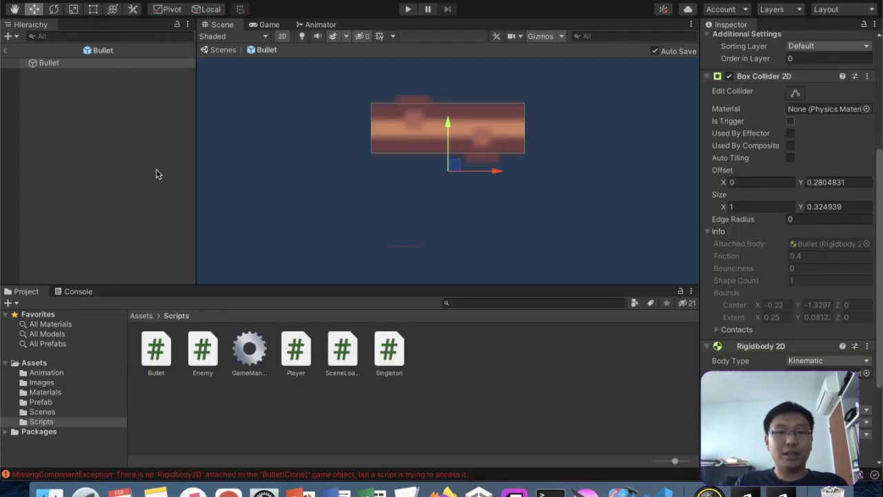
click(10, 53)
click(8, 53)
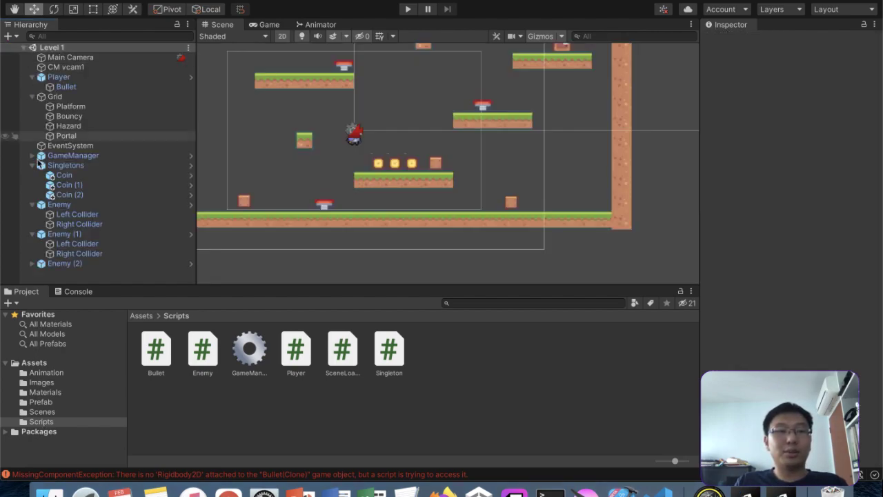
Step: Examine Enemy (1) and its Left Collider and Right Collider, including the tag assigned to the enemy
click(89, 234)
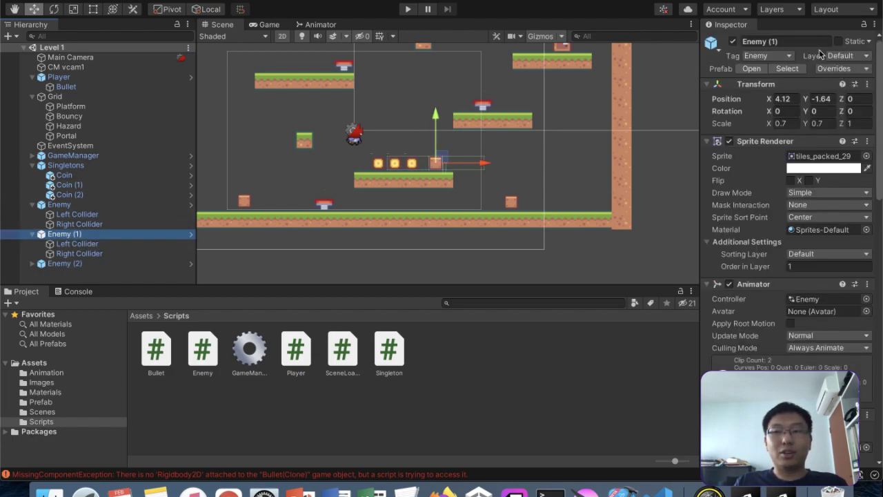
click(111, 245)
click(109, 253)
click(112, 236)
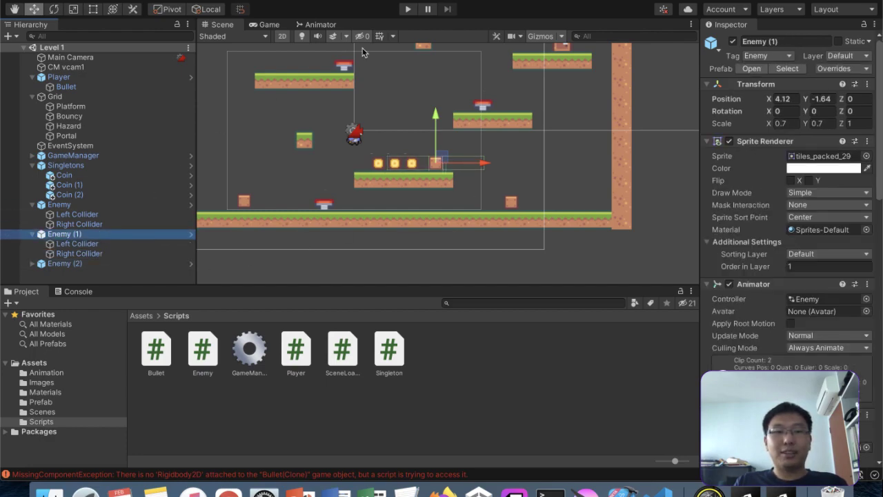
Step: Run Level 1 in play mode to test the bullet collisions and stop the game
click(409, 9)
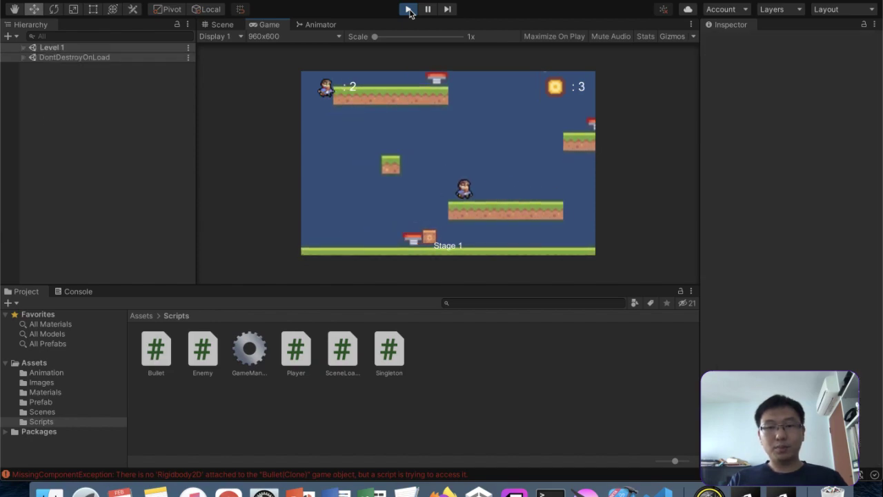
click(409, 10)
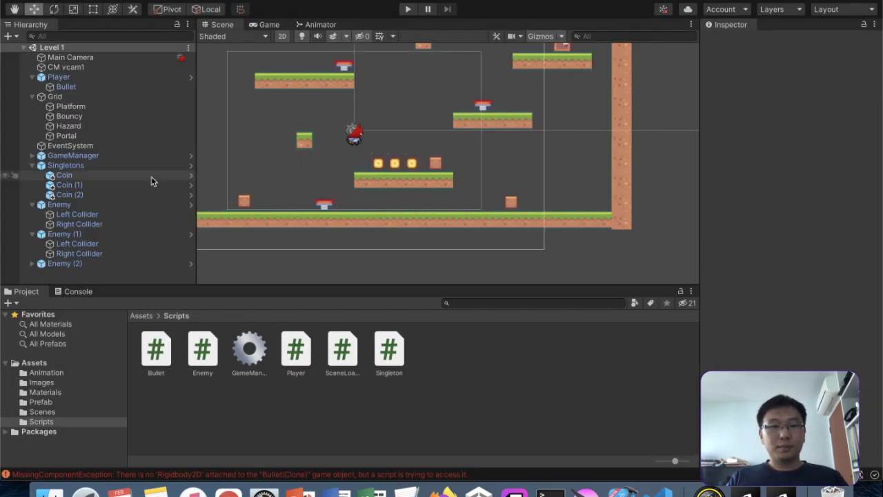
Step: Set the X position of the Bullet object under Player to 0.4, save the scene and try it in play mode
click(87, 88)
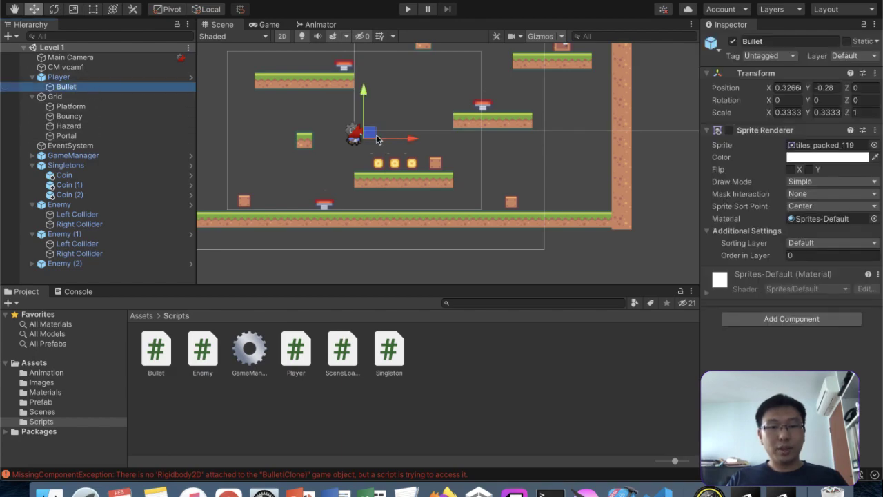
scroll(376, 139, up, 4)
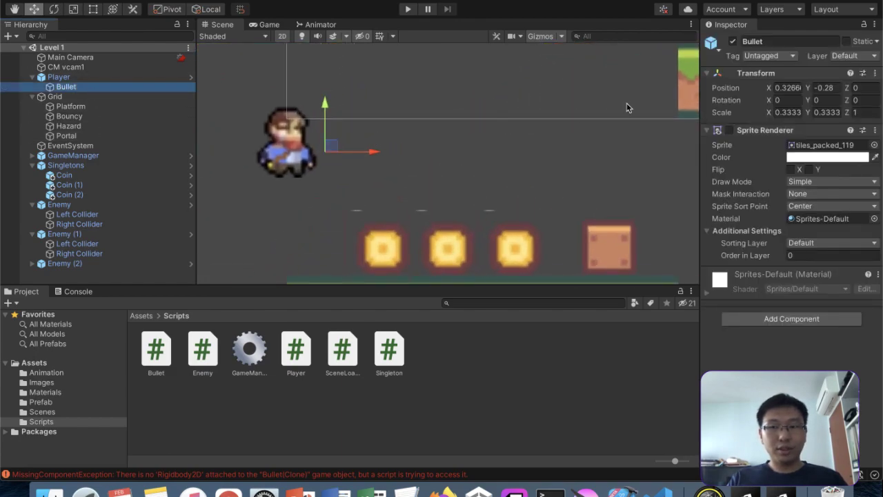
click(784, 89)
text(0.4)
key(ctrl+s)
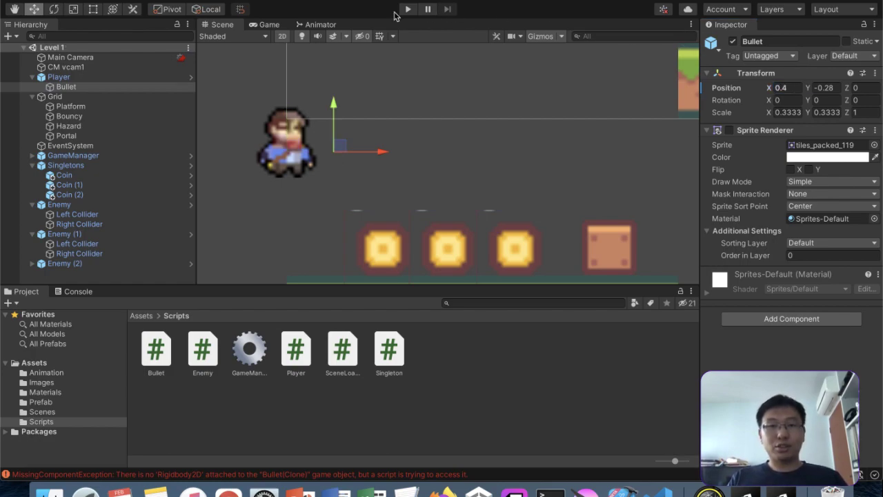
click(408, 10)
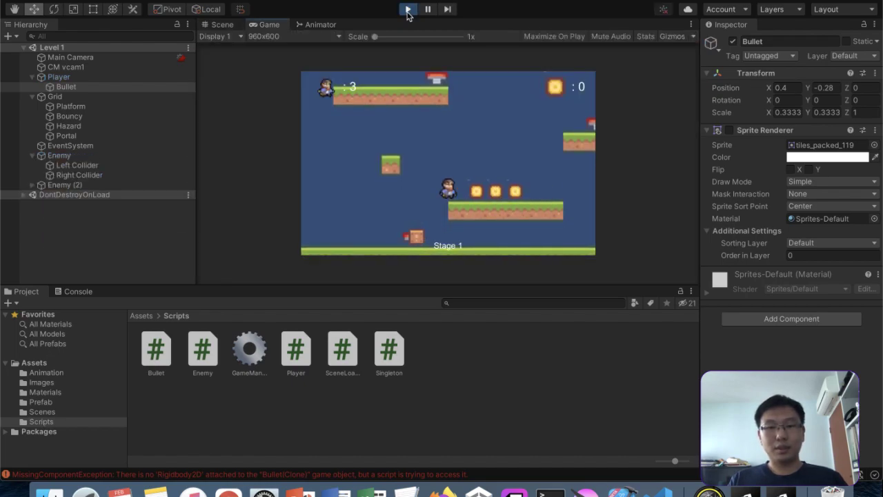
click(408, 10)
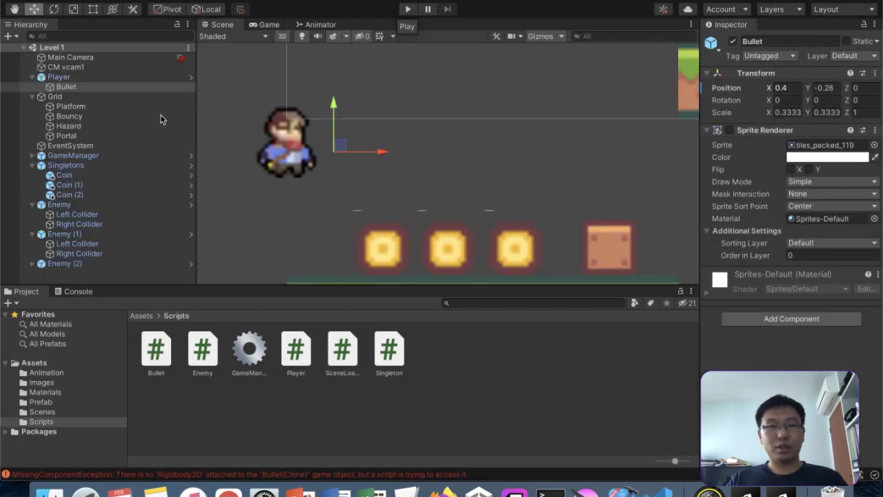
Step: Set the Bullet object's X position to 0.5 and apply all of Player's overrides to its prefab
click(787, 88)
text(0.5)
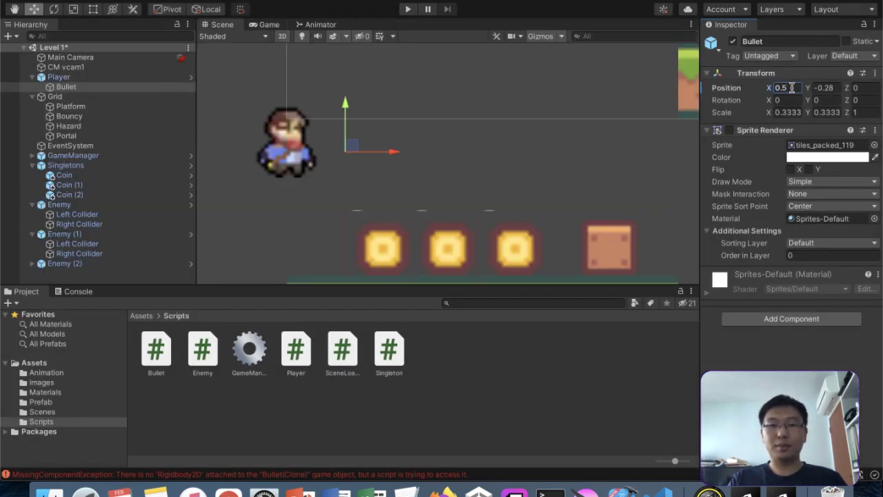
click(105, 77)
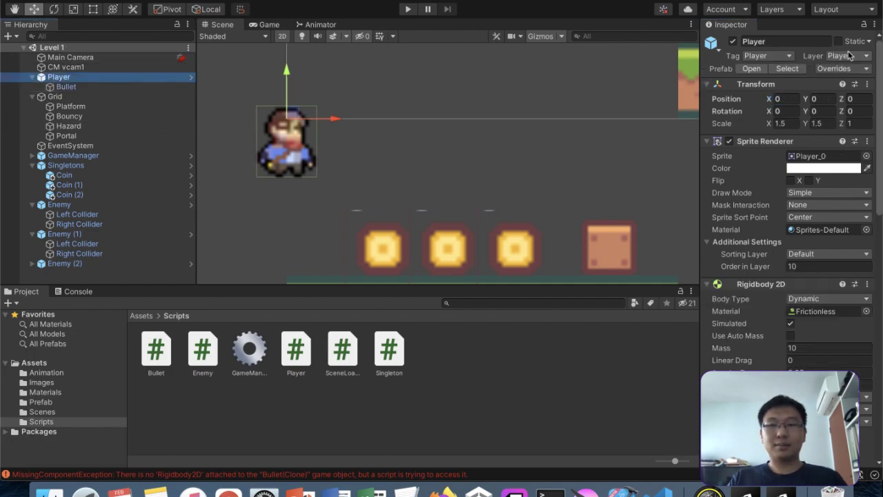
click(848, 69)
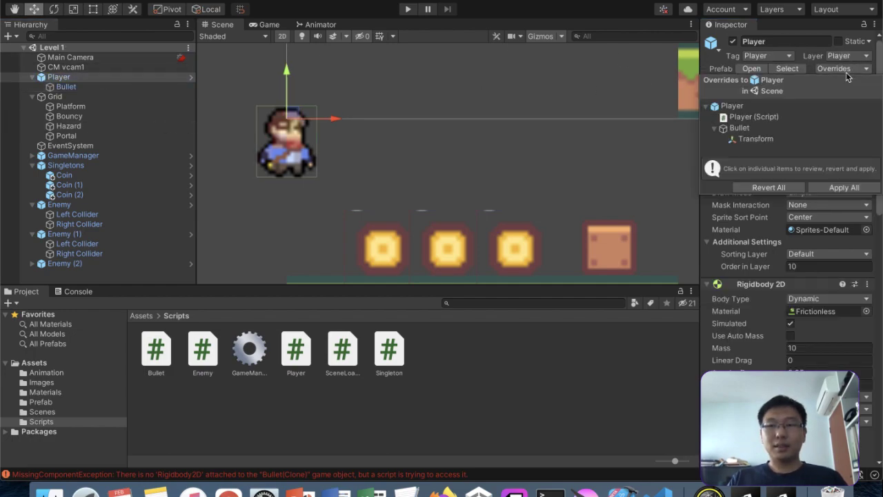
click(845, 188)
Step: Play through Level 1, firing bullets at the enemies on both sides and from the platforms, until Level 2 loads
click(406, 10)
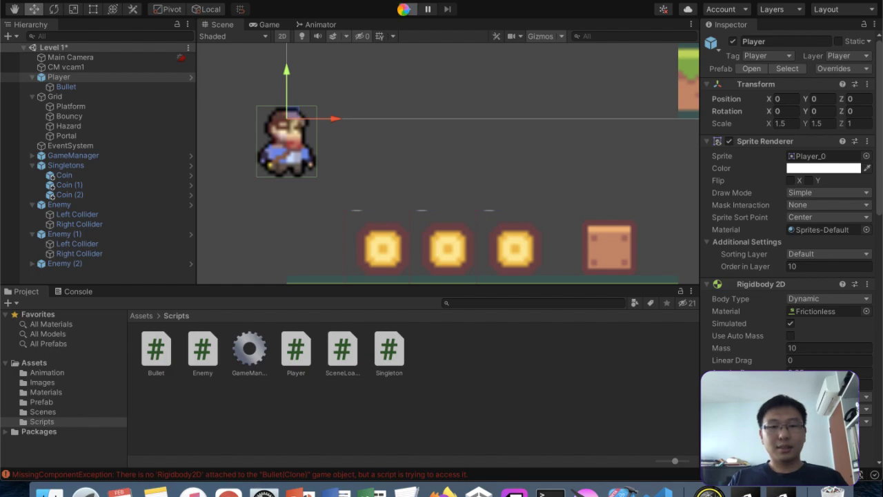
key(Left)
key(space)
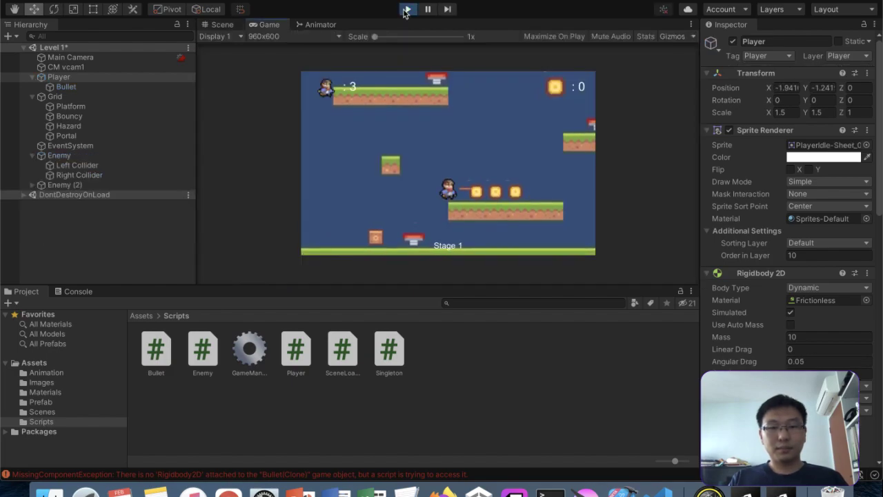
key(space)
key(Right)
key(Left)
key(space)
key(Right)
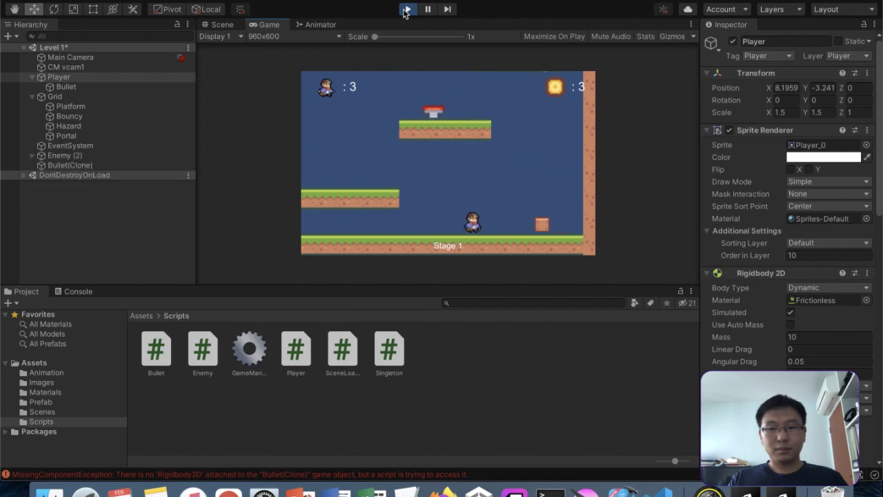
key(space)
key(Left)
key(space)
key(space)
key(space)
key(Right)
key(space)
key(space)
key(space)
key(space)
key(space)
key(space)
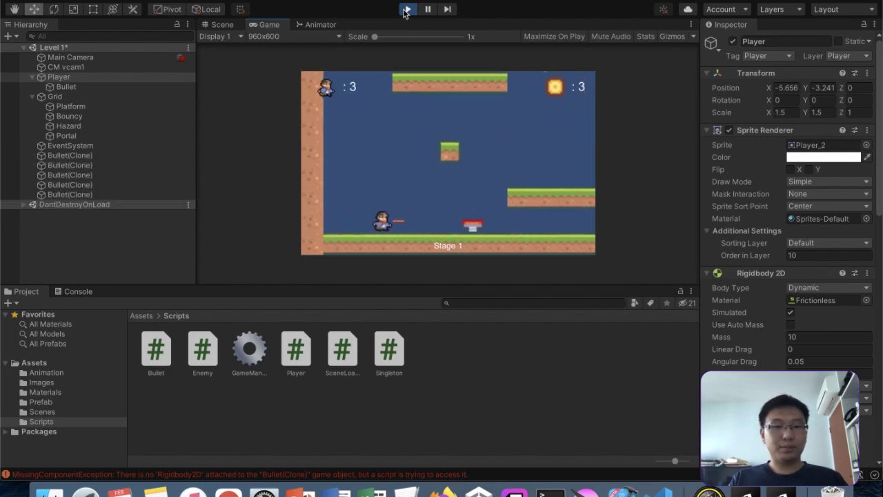
key(space)
key(space)
key(space)
key(Left)
key(space)
key(space)
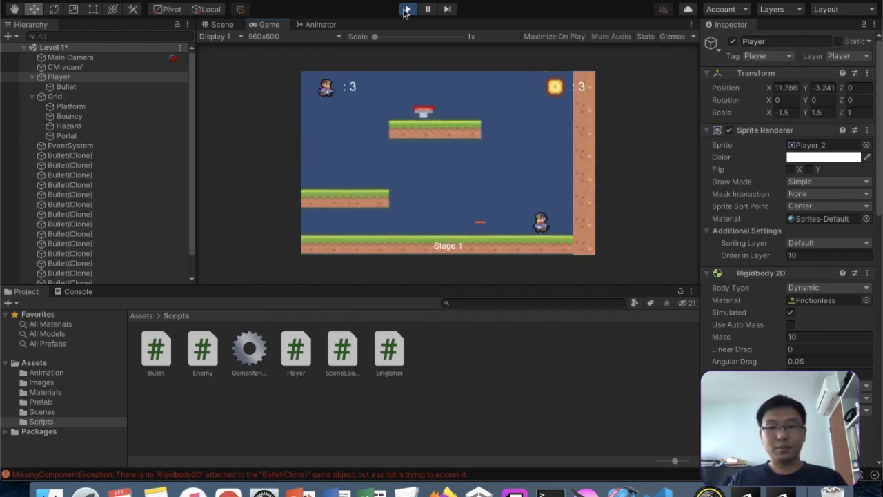
key(space)
key(space)
key(space)
key(Left)
key(Up)
key(Right)
key(space)
key(Right)
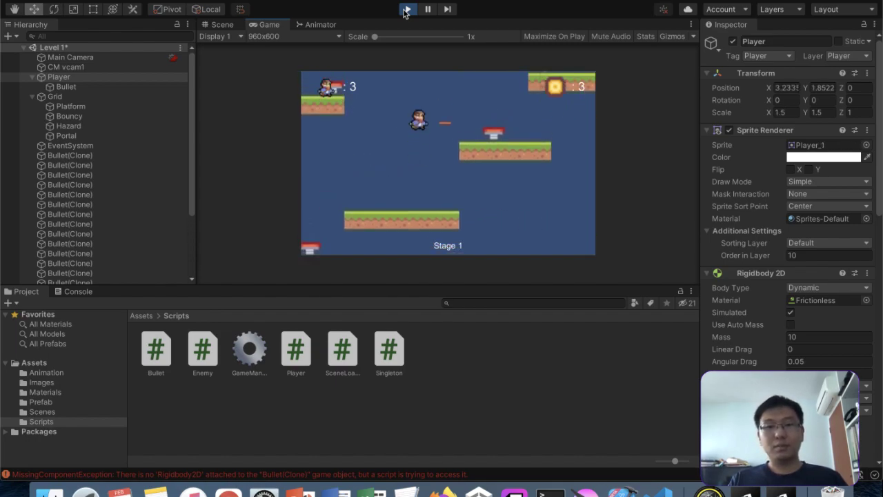
key(Right)
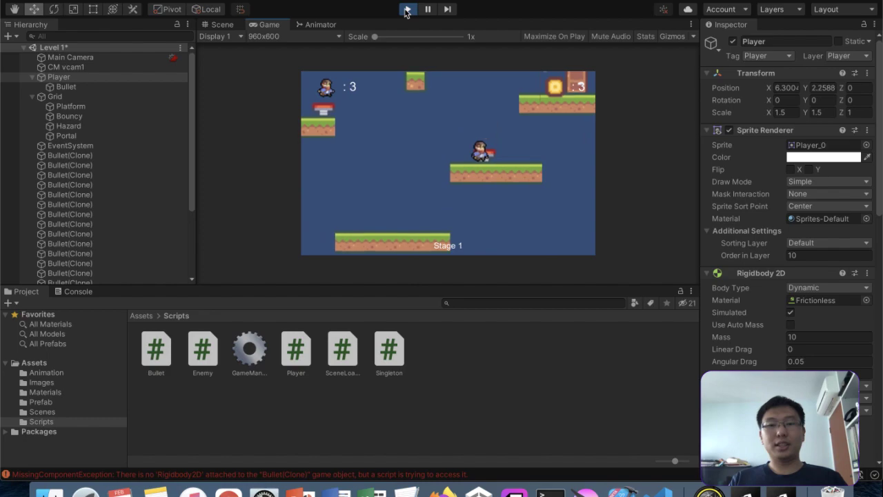
key(space)
key(Left)
key(Right)
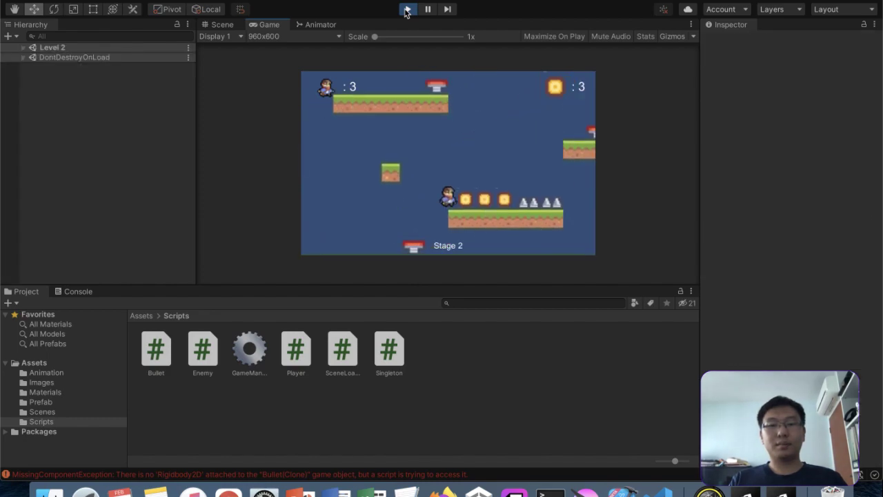
Step: View the paused Stage 2 game in a maximized Game view and exit play mode
click(406, 12)
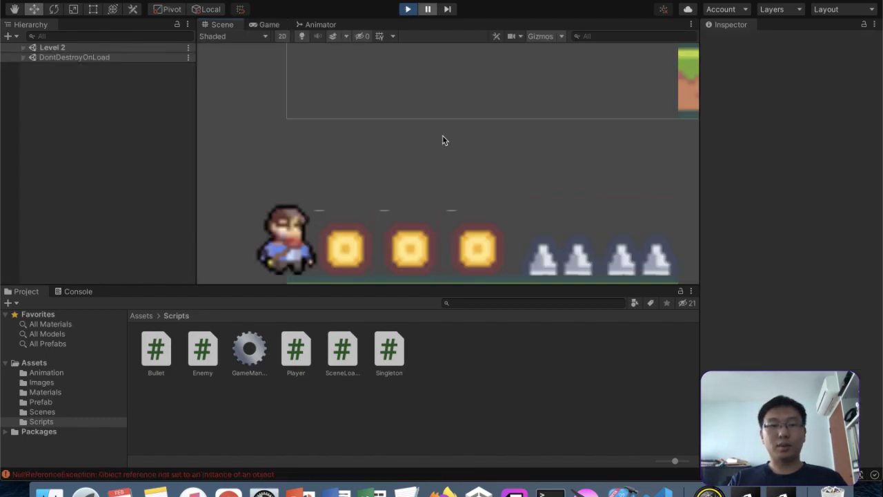
click(266, 25)
key(shift+space)
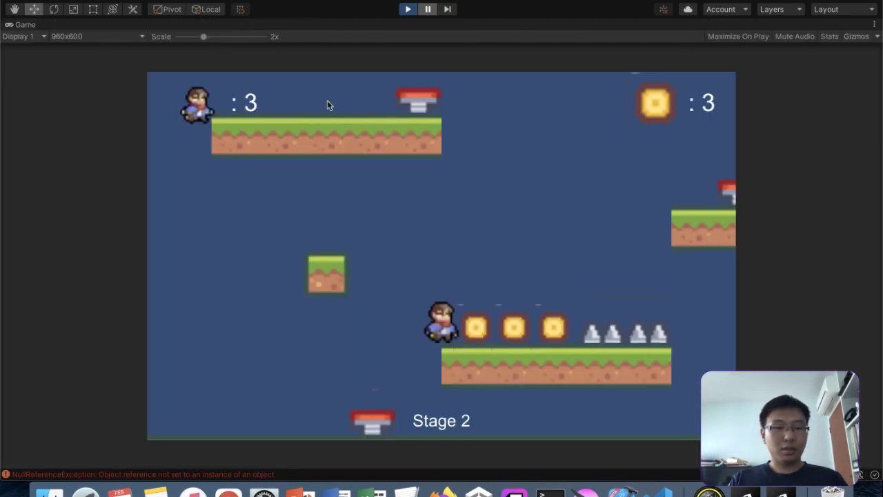
click(407, 11)
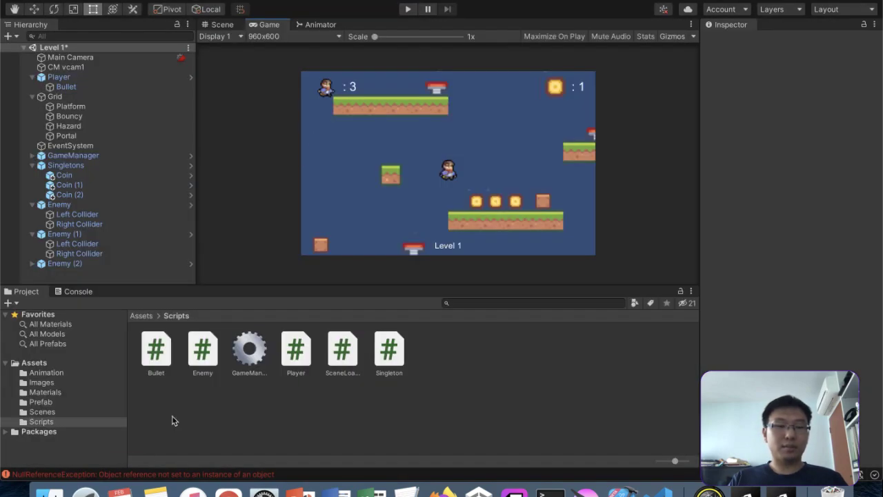
Step: Examine the NullReferenceException in the console and the Player.cs line in Fire() that it points to, the bullet instantiation
click(142, 474)
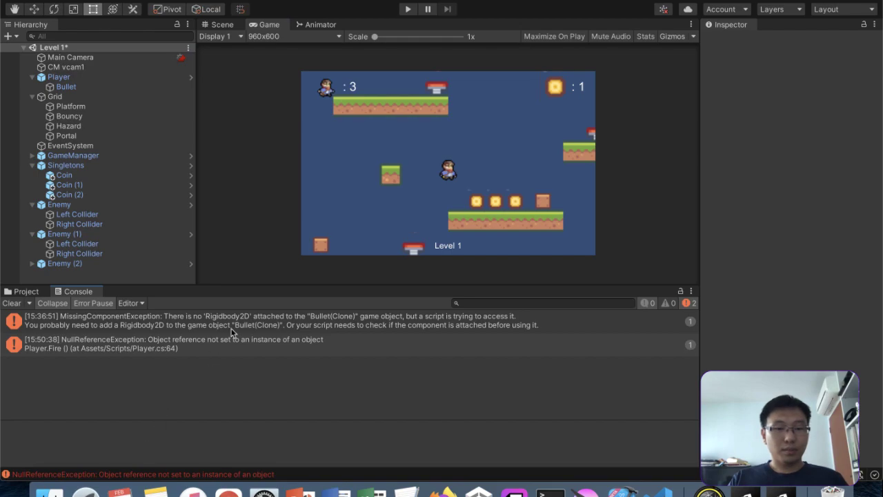
click(233, 348)
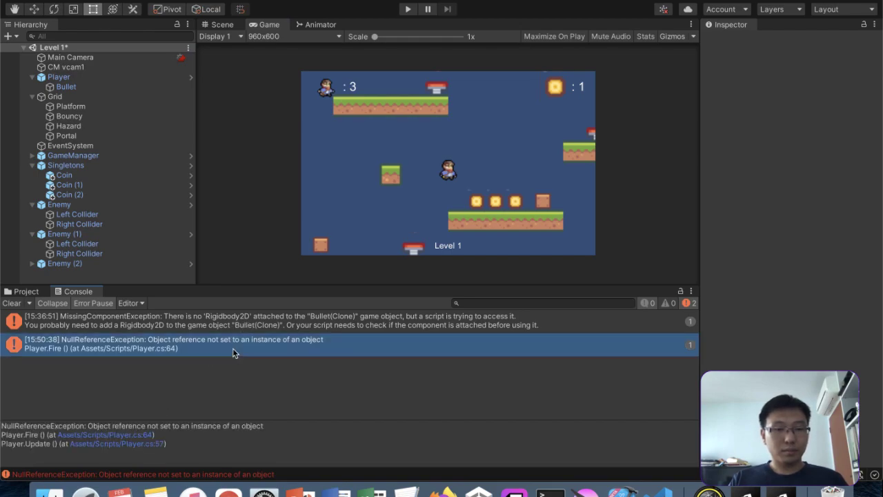
double_click(242, 345)
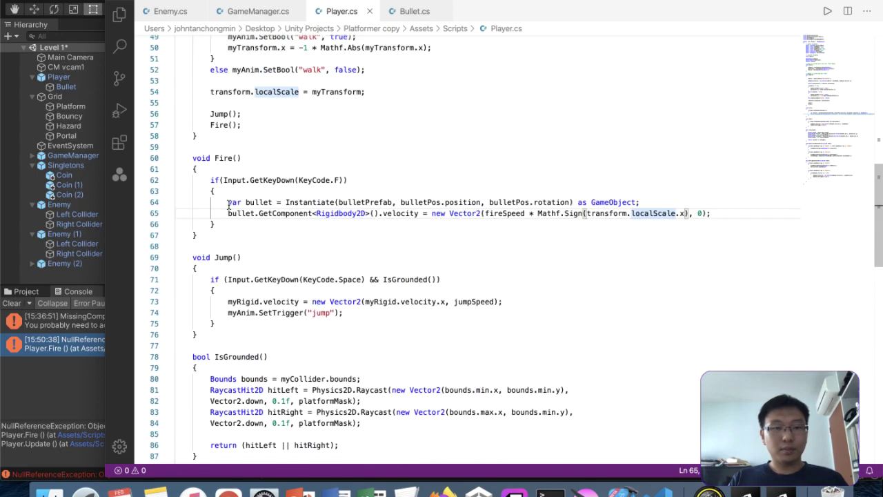
click(229, 202)
shift+click(683, 197)
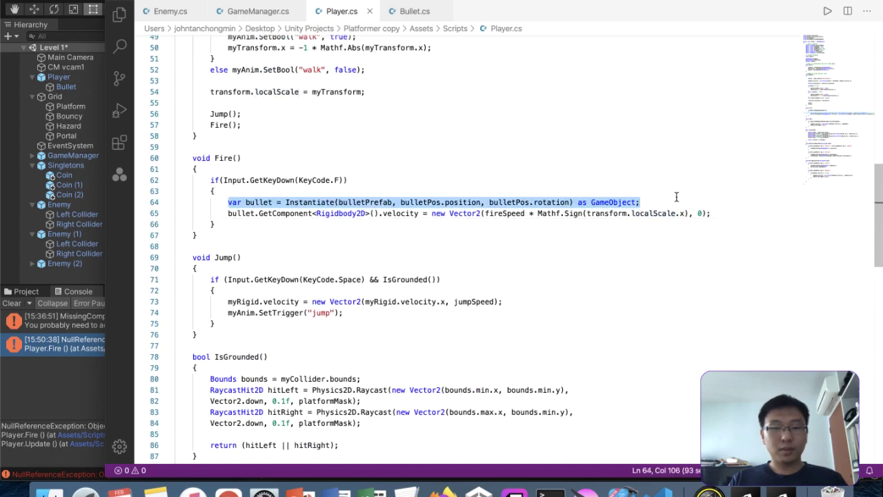
click(633, 173)
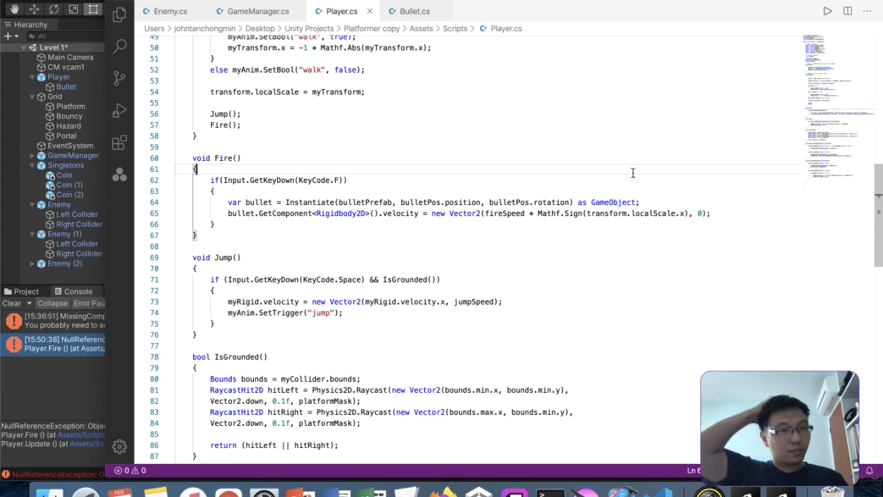
Step: Return to Unity, try making Player a child of GameManager, and undo the move
click(18, 51)
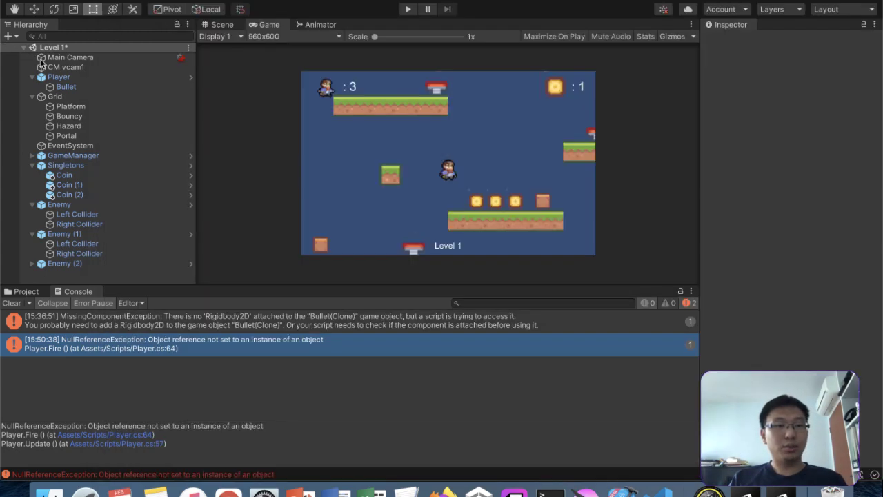
click(58, 78)
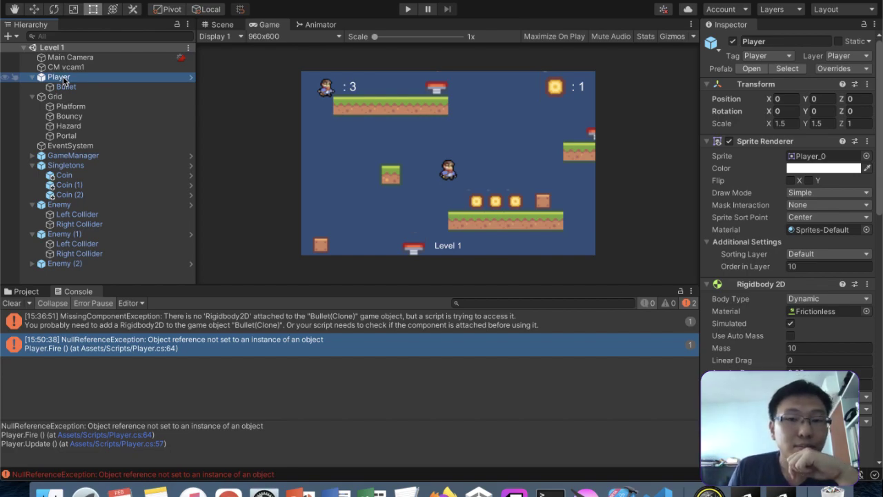
click(72, 155)
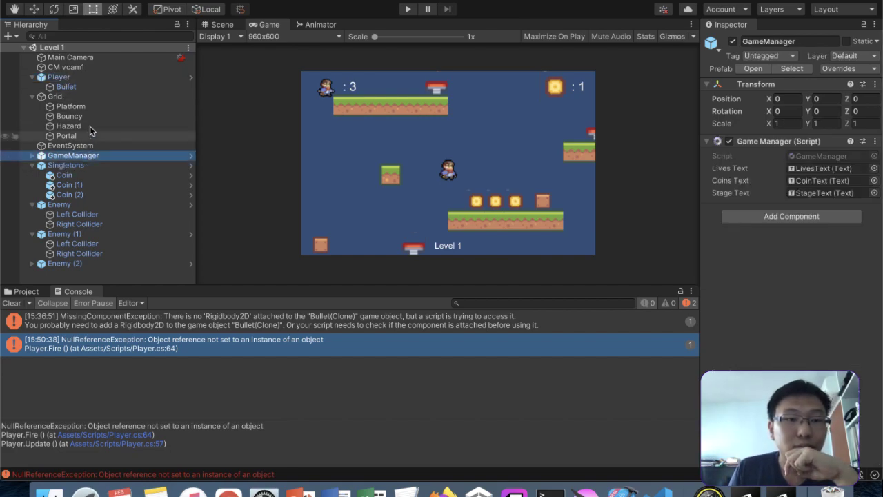
click(88, 78)
drag(88, 80, 86, 156)
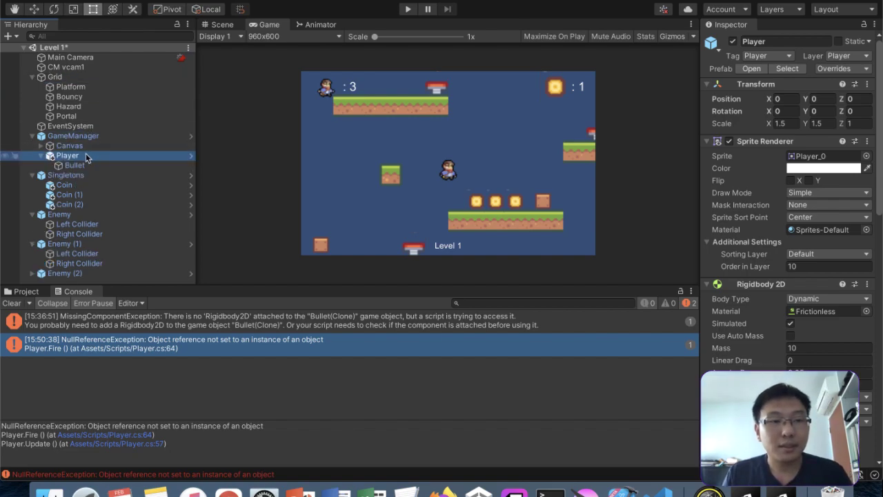
key(super+z)
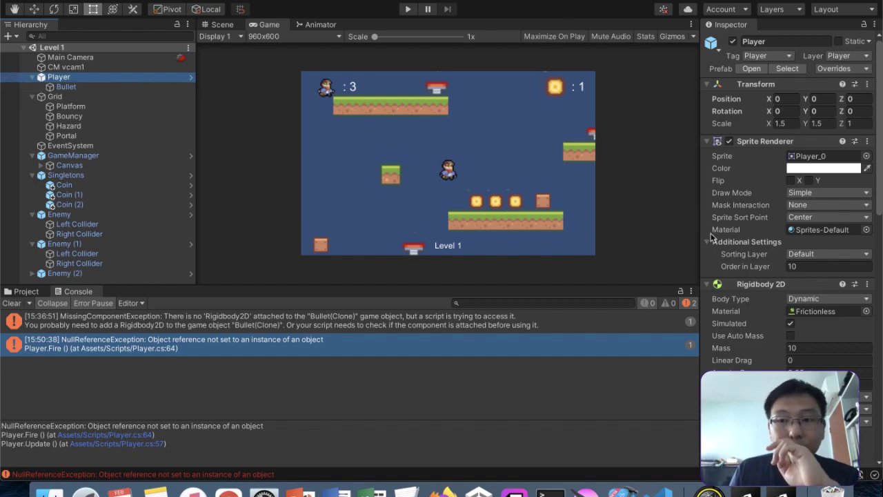
Step: Check the bullet references in Player's script component and try making Player a child of Singletons
scroll(711, 237, down, 10)
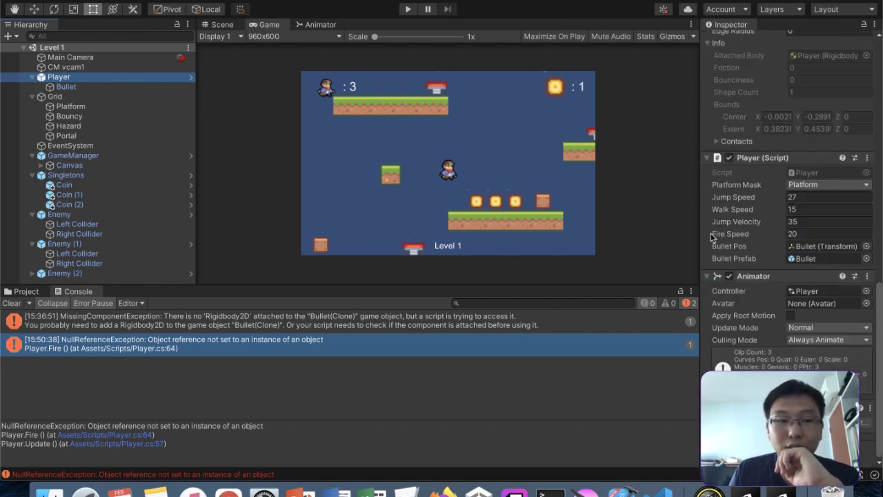
click(27, 291)
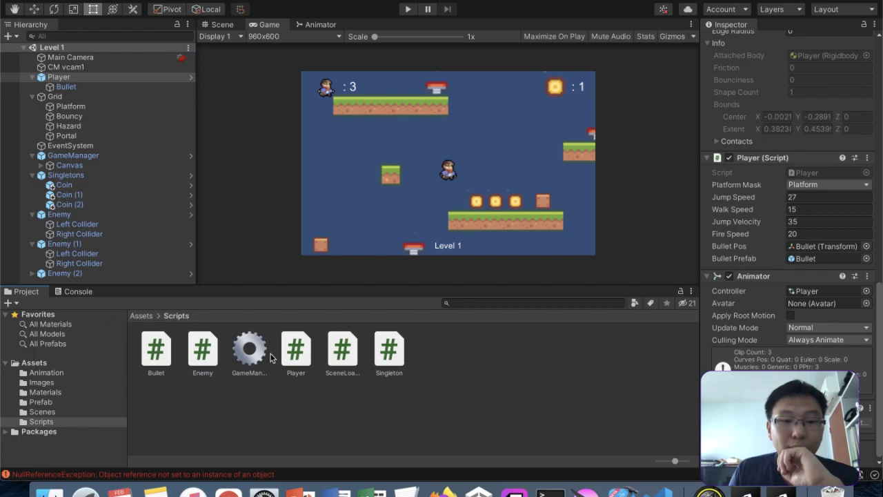
drag(381, 349, 86, 180)
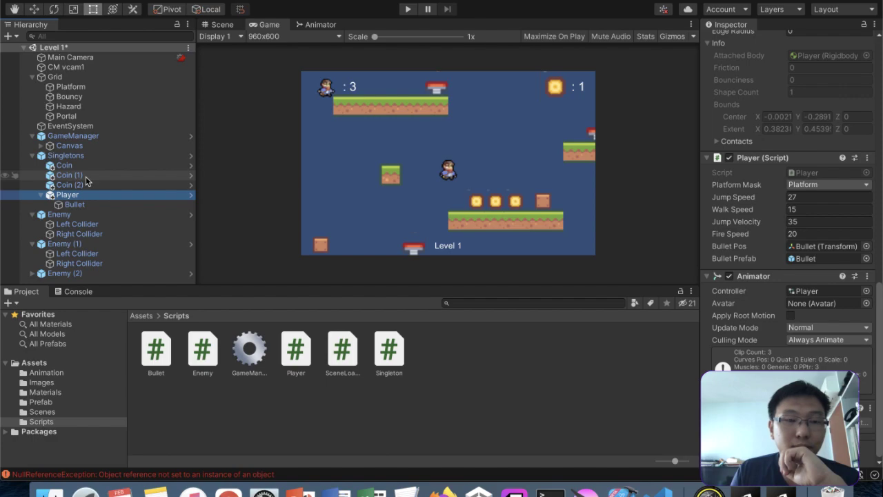
Step: Run Level 1 with Player under Singletons, collect the coins, lose a life and stop the game
click(410, 10)
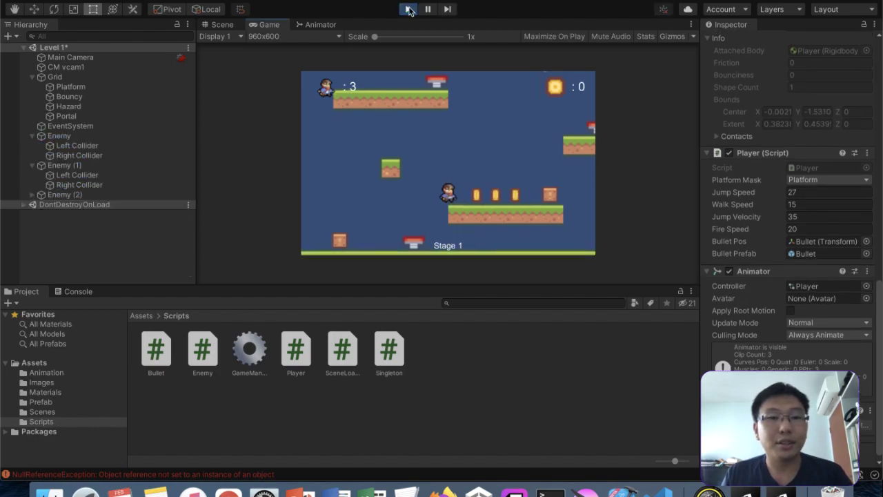
key(Right)
key(Right)
key(space)
key(Right)
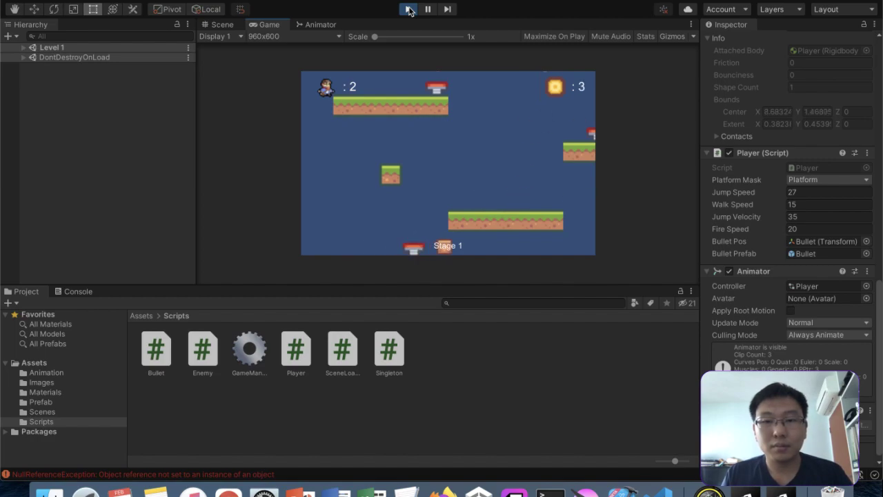
click(409, 9)
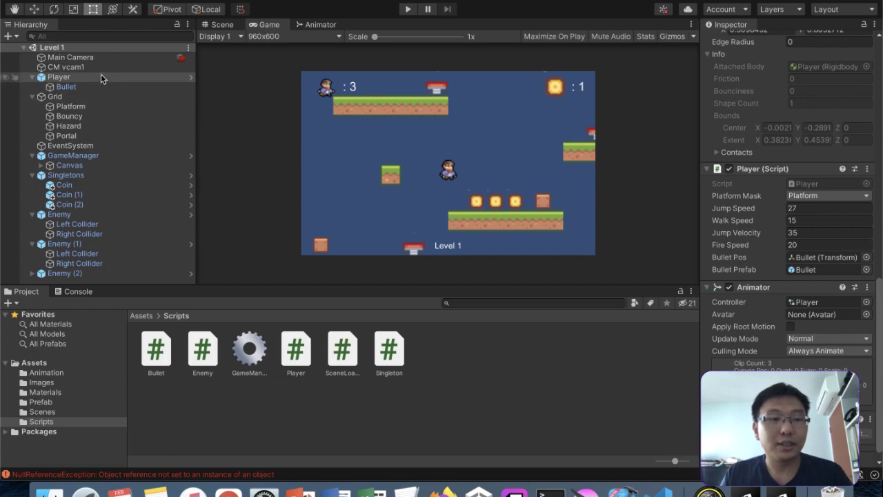
Step: Open the Level 2 scene, delete its Player object and show the level in the Scene view
click(47, 372)
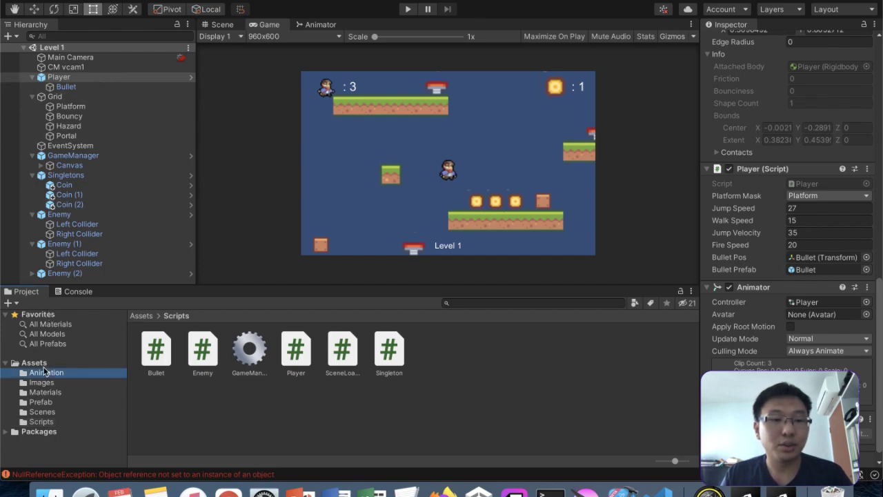
click(34, 363)
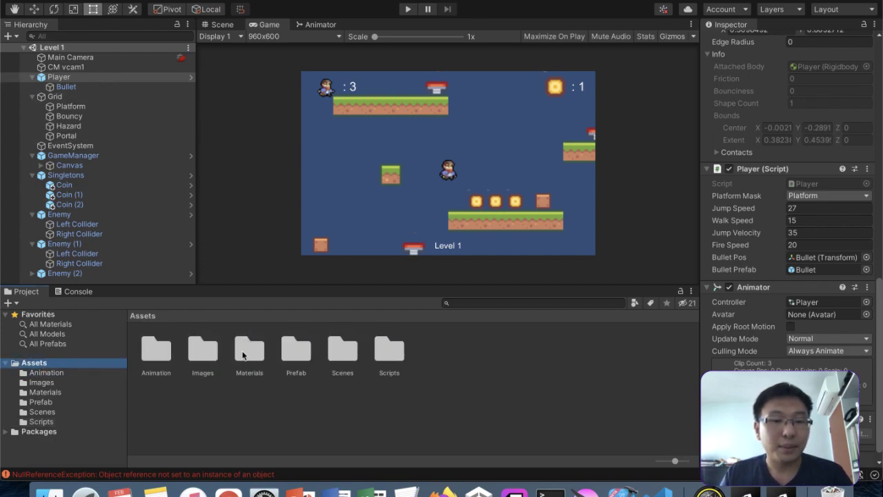
click(41, 411)
double_click(200, 350)
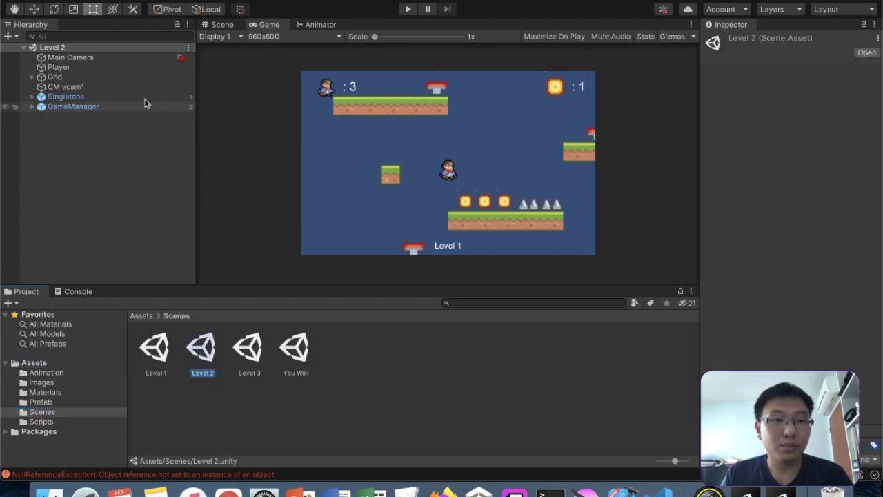
right_click(54, 67)
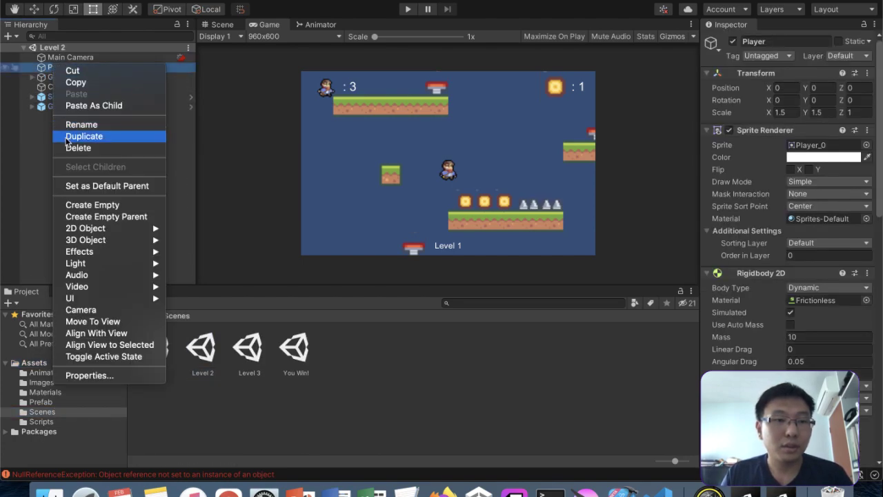
click(67, 148)
click(226, 25)
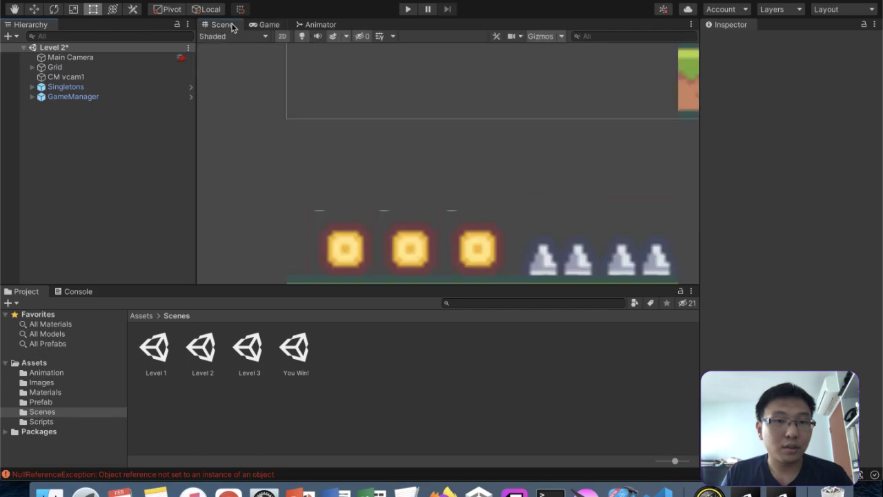
scroll(440, 140, down, 5)
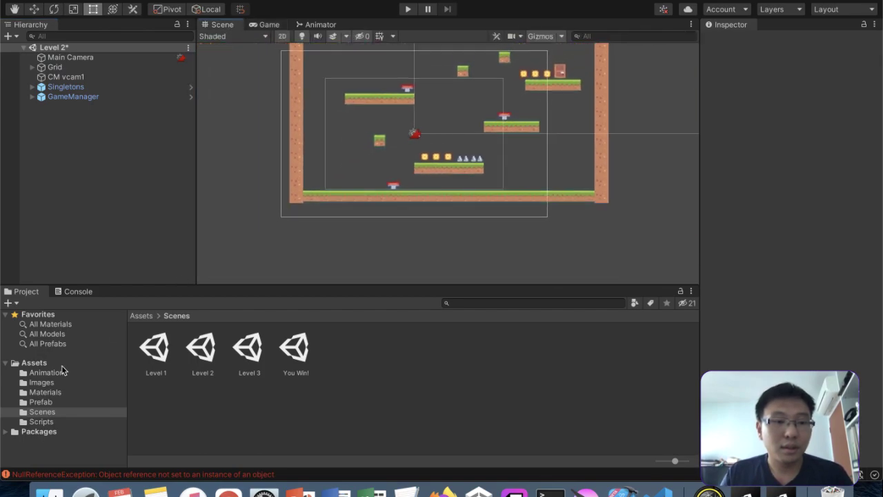
Step: Add the Player prefab to the Level 2 hierarchy
click(61, 366)
click(54, 401)
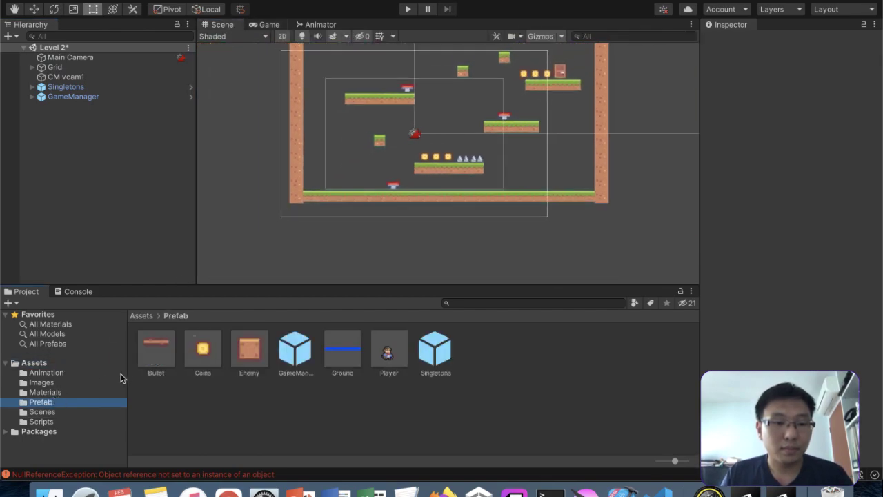
drag(388, 352, 74, 65)
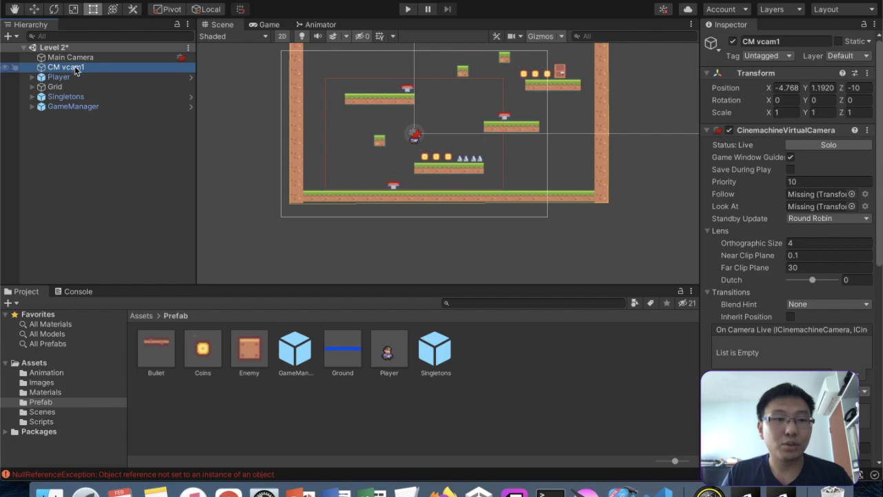
Step: Set Level 2's CM vcam1 to look at Player and to follow CM vcam1, and save the scene
click(109, 66)
key(Return)
click(108, 59)
click(108, 67)
click(108, 61)
click(102, 67)
drag(100, 77, 818, 205)
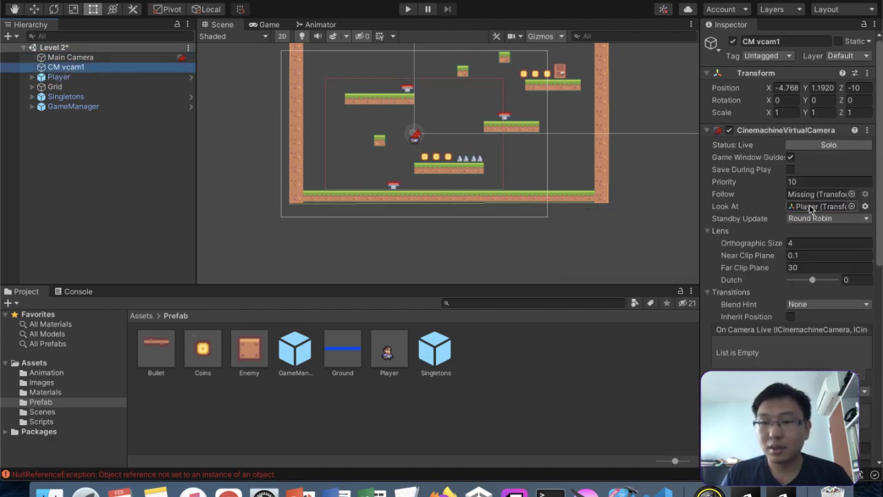
drag(102, 68, 799, 196)
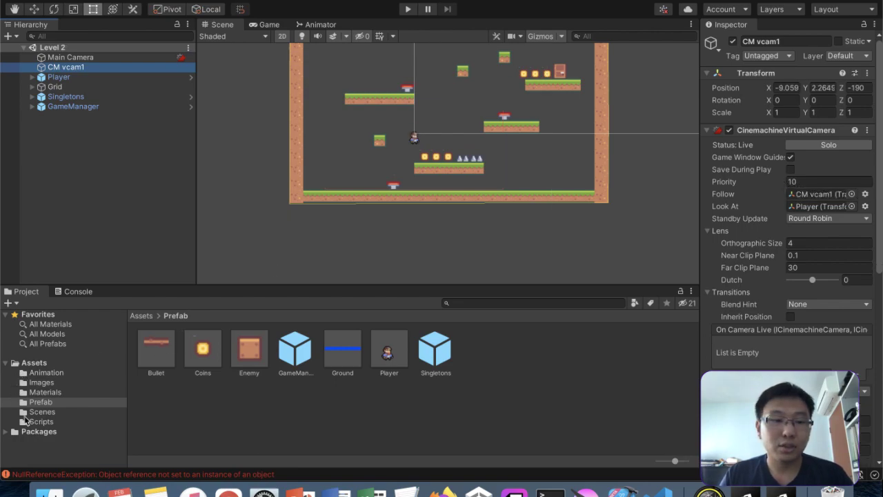
Step: Open the Level 1 scene and check the Follow and Look At targets of its CM vcam1
click(27, 413)
double_click(156, 348)
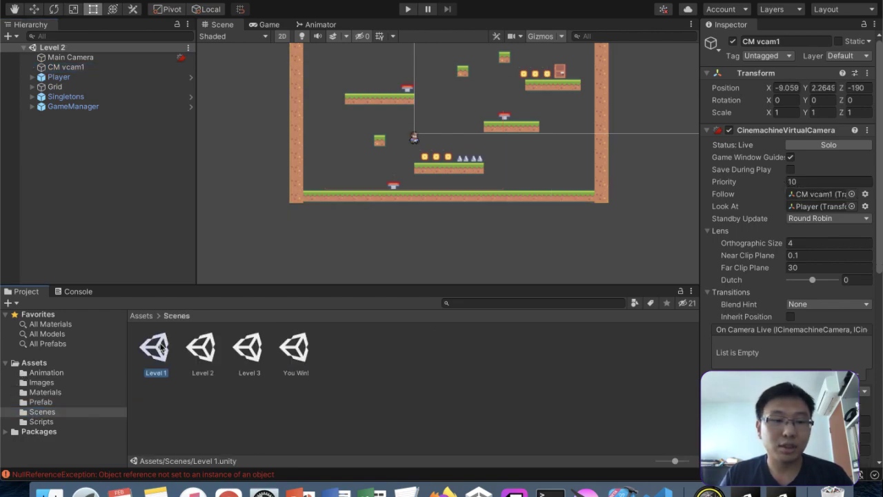
click(76, 68)
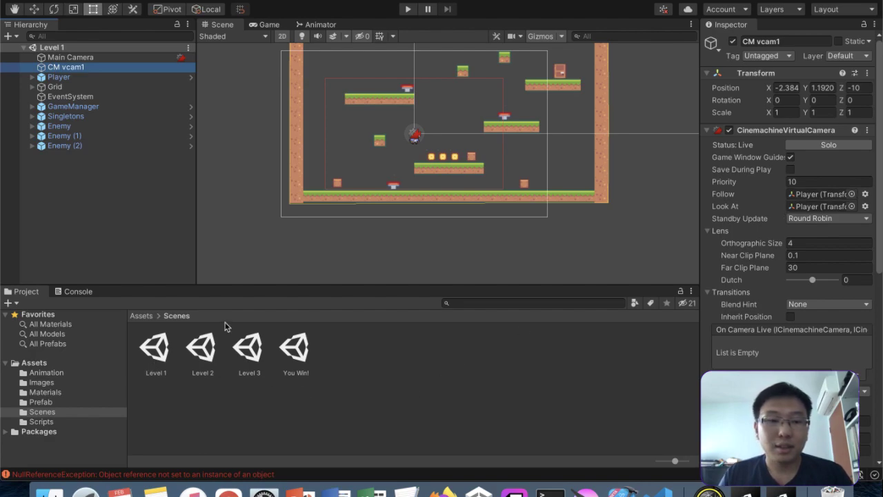
Step: Open the Level 3 scene and replace its Player object with the Player prefab
double_click(249, 349)
click(69, 68)
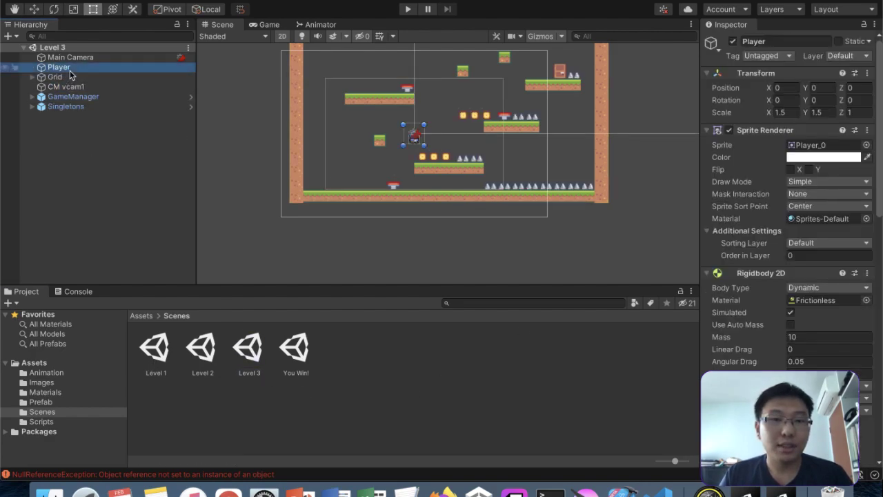
right_click(70, 71)
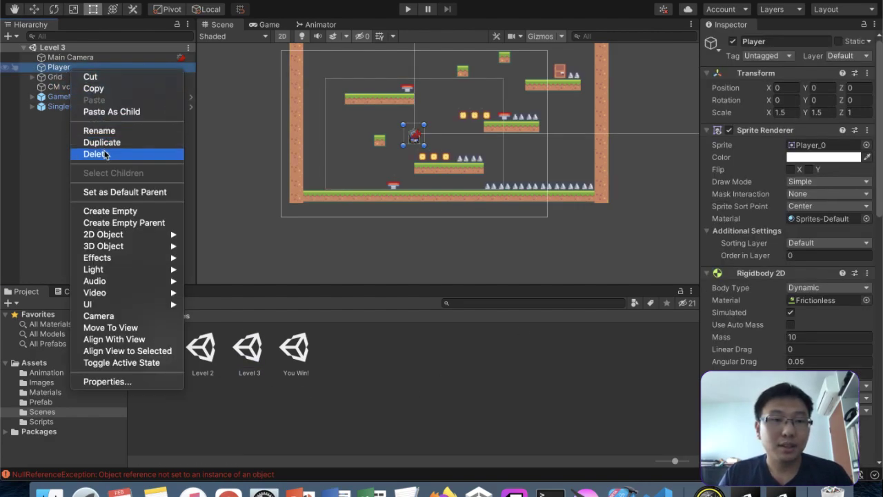
click(98, 153)
click(57, 403)
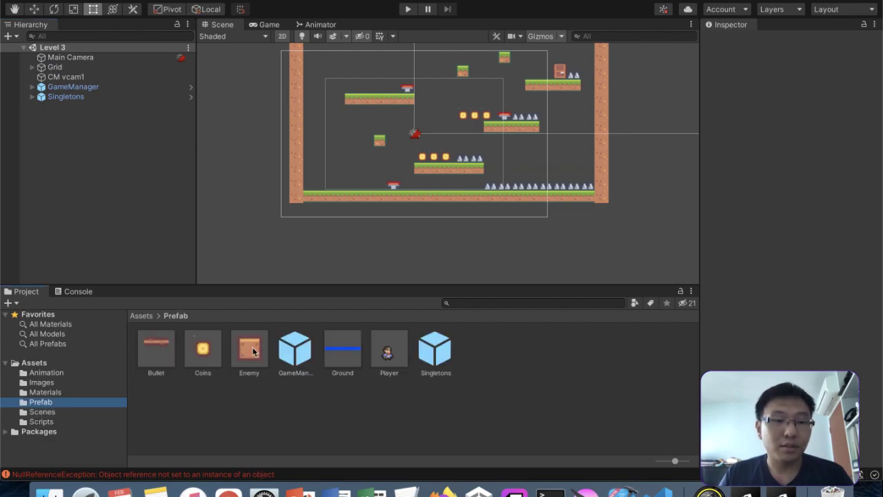
drag(390, 354, 100, 64)
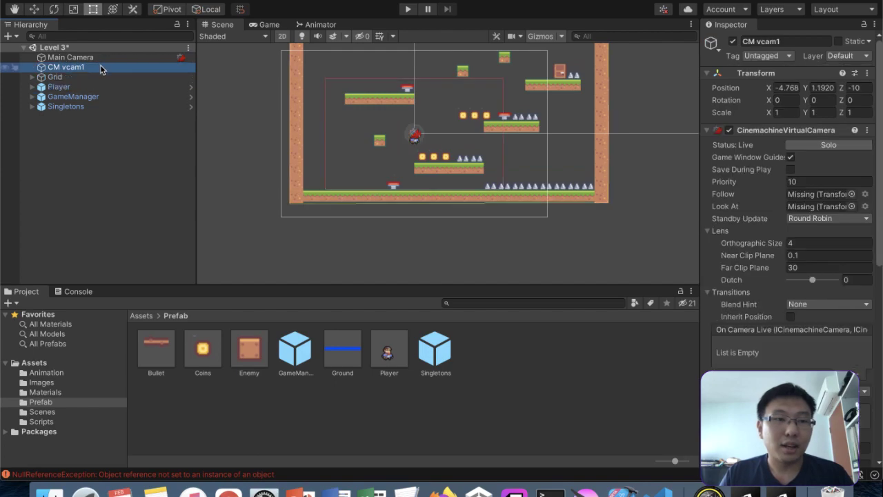
Step: Assign Player as both the Follow and Look At target of Level 3's CM vcam1 and save the scene
click(55, 86)
drag(55, 87, 820, 194)
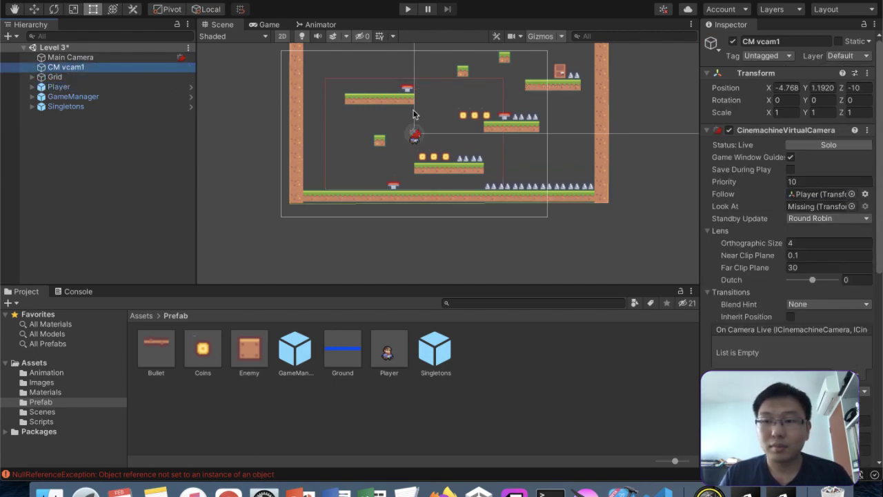
drag(107, 87, 807, 206)
key(super+s)
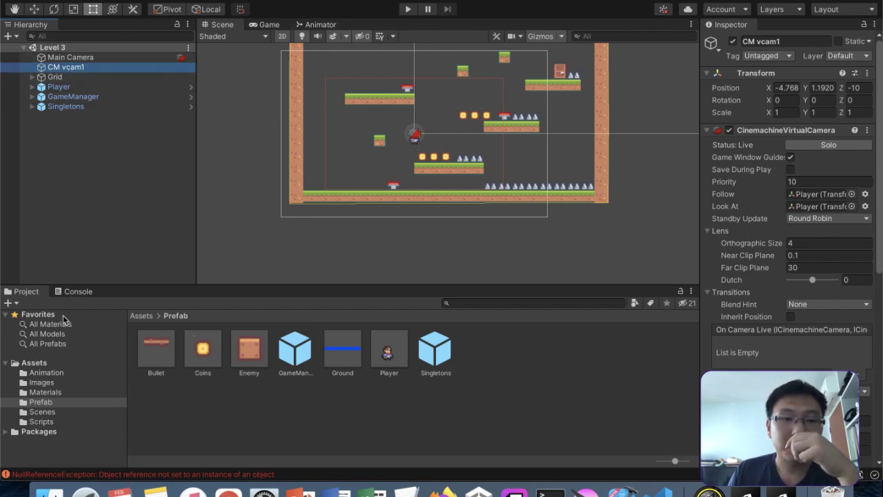
Step: Open Level 1 and run it, collecting the coins, shooting the enemies and firing more bullets across the stage
click(45, 412)
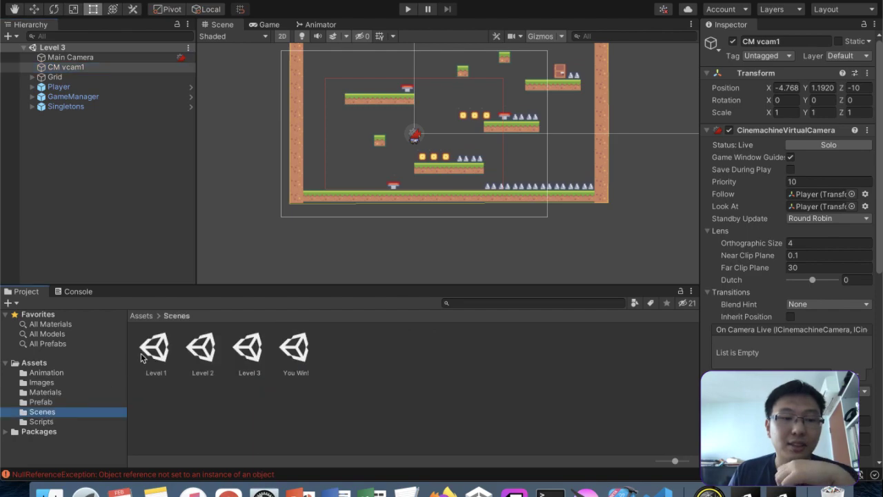
double_click(154, 350)
click(407, 10)
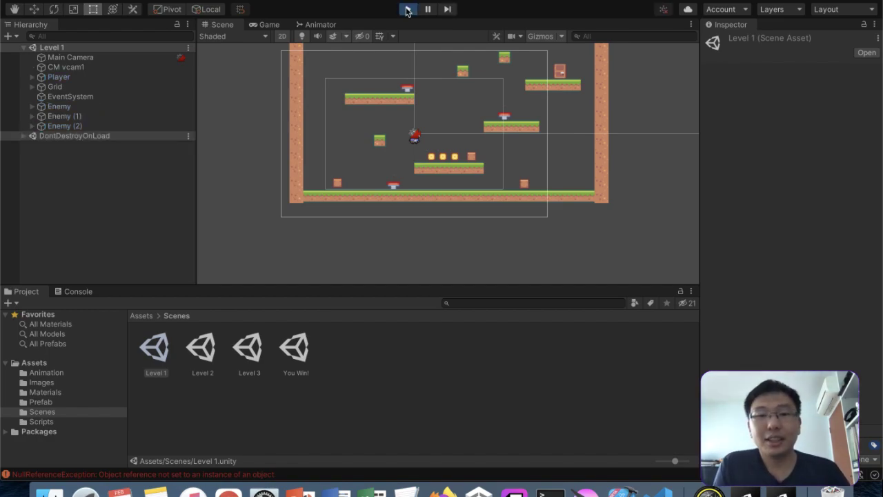
key(Right)
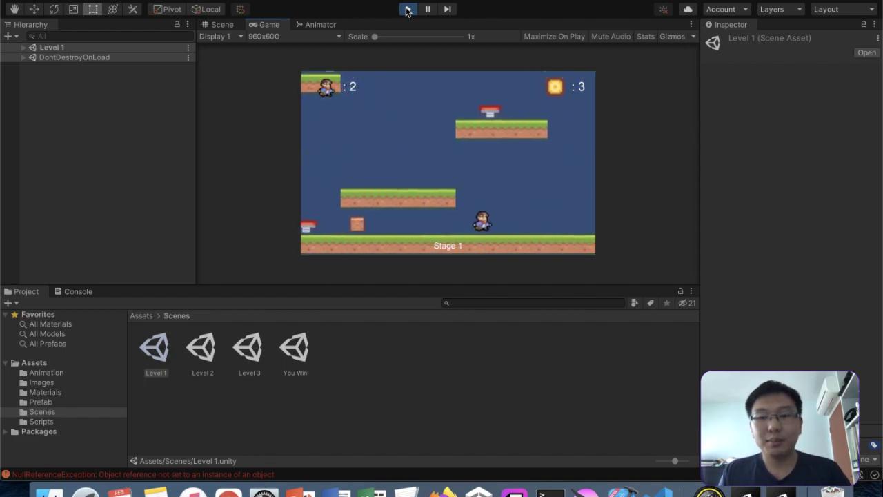
key(Right)
key(space)
key(Left)
key(space)
key(space)
key(Right)
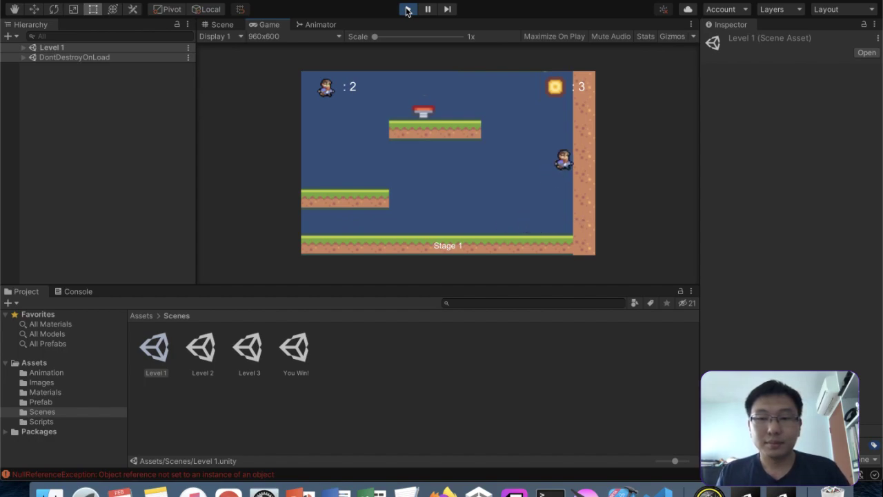
key(Left)
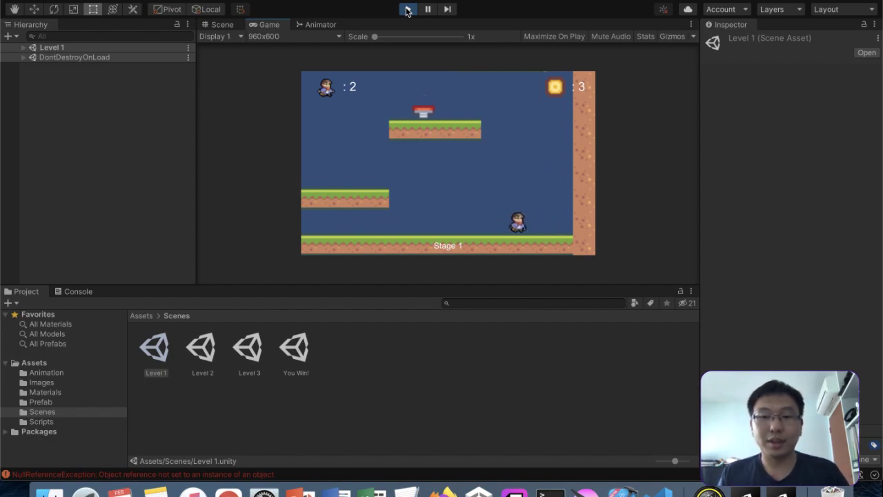
key(Right)
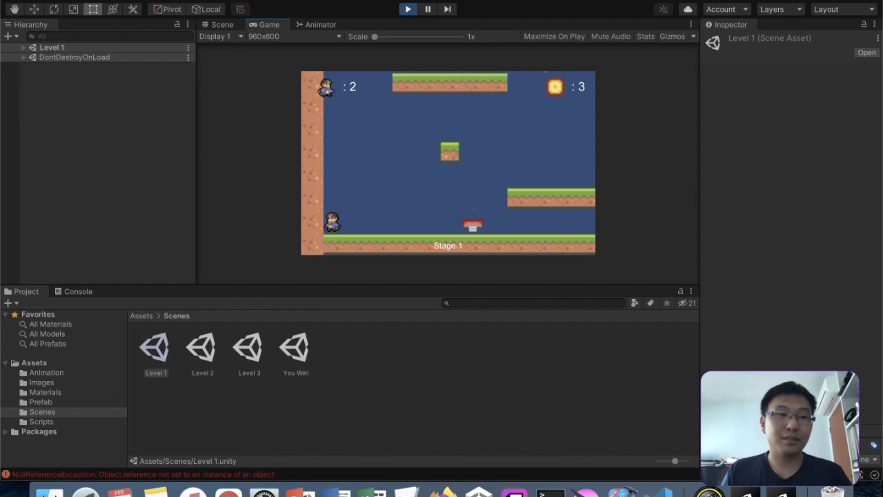
Step: Examine the leftover Bullet(Clone) objects in the running Level 1, locate one in the Scene view and stop the game
click(24, 47)
click(62, 116)
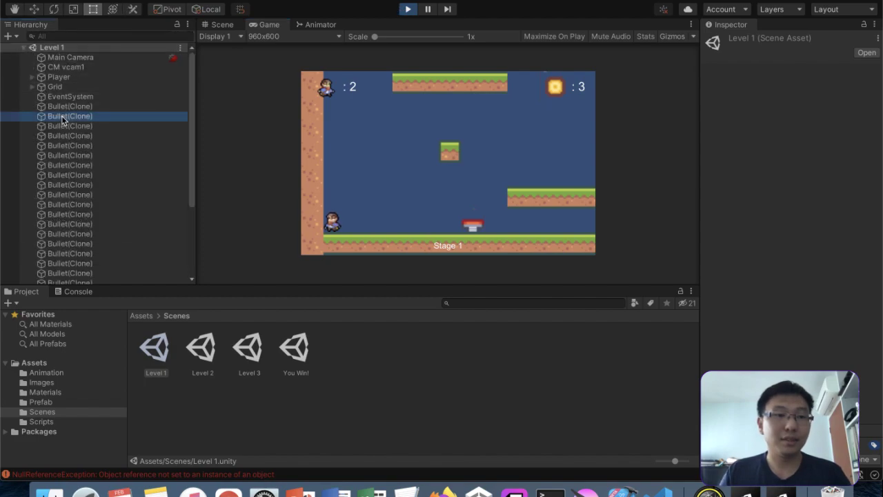
scroll(65, 117, down, 5)
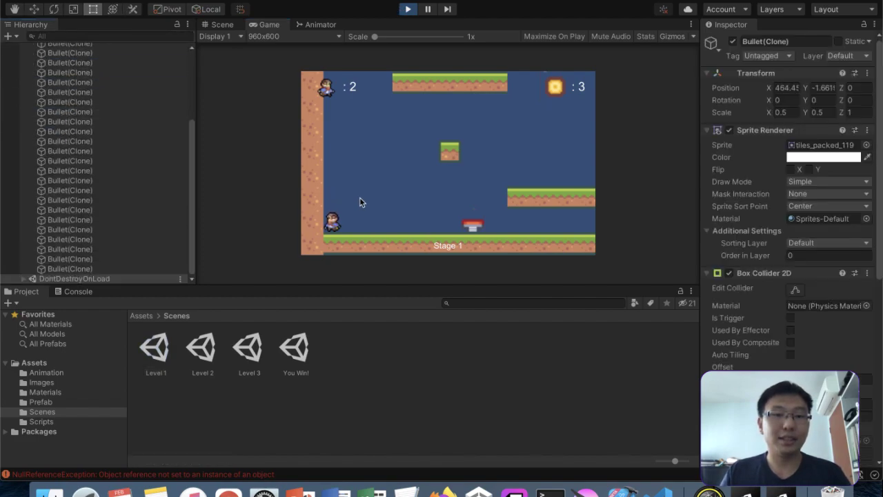
click(207, 26)
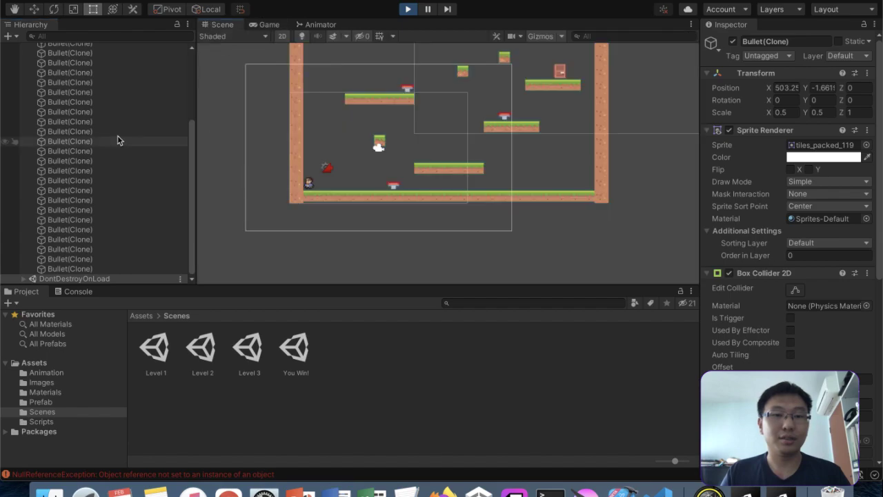
double_click(97, 132)
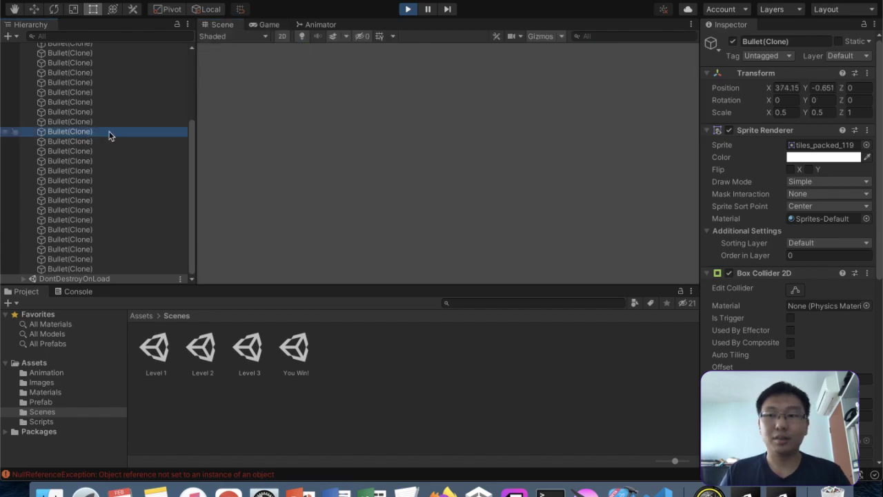
click(409, 10)
click(86, 66)
click(84, 77)
click(93, 59)
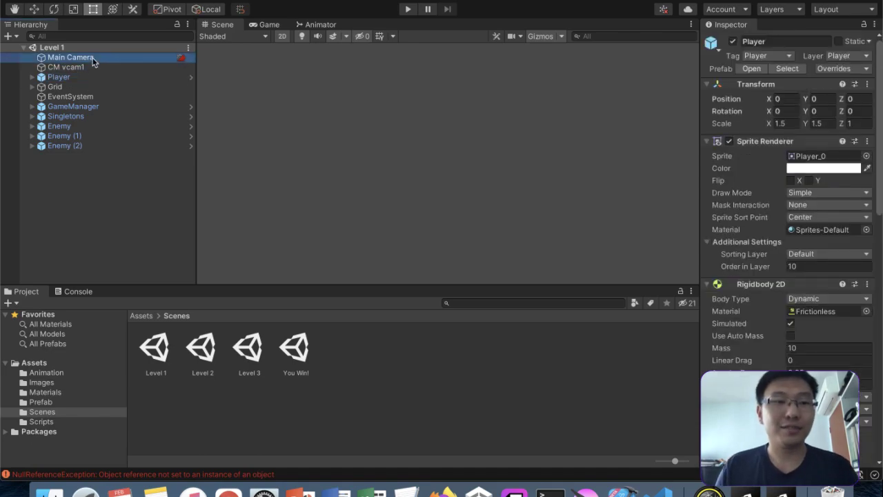
click(128, 116)
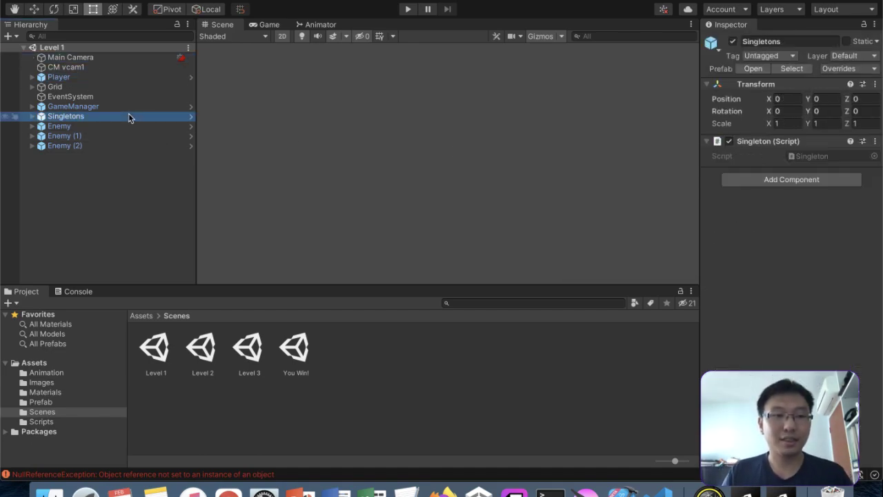
click(128, 98)
Step: Run Level 1 and maximize the Game view
click(401, 9)
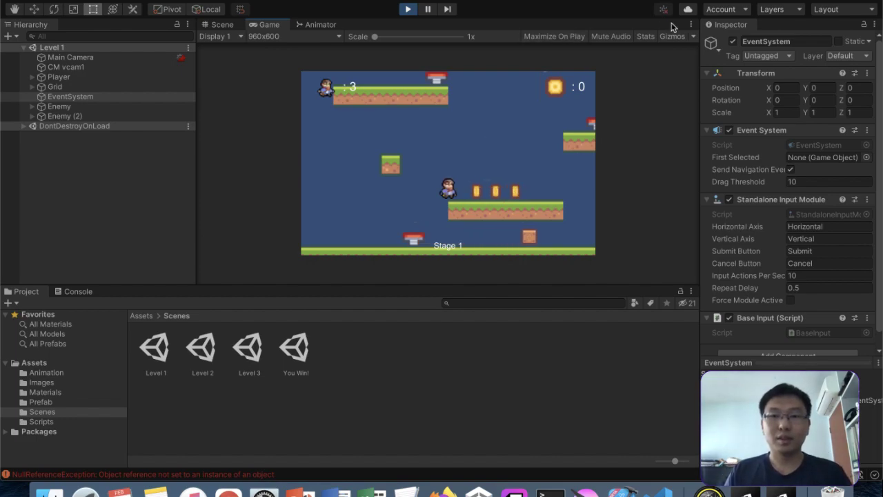
click(692, 25)
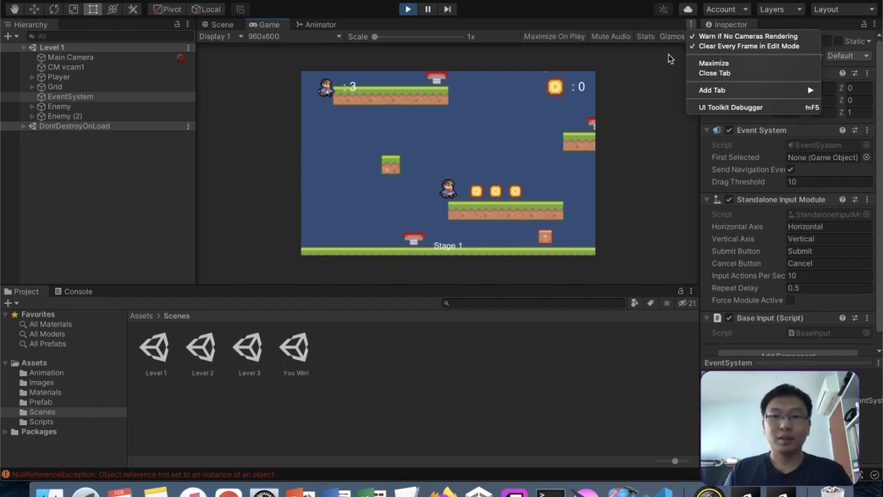
click(706, 65)
Step: Play through Level 1, collecting the three coins and jumping across the platforms into the exit door
key(Right)
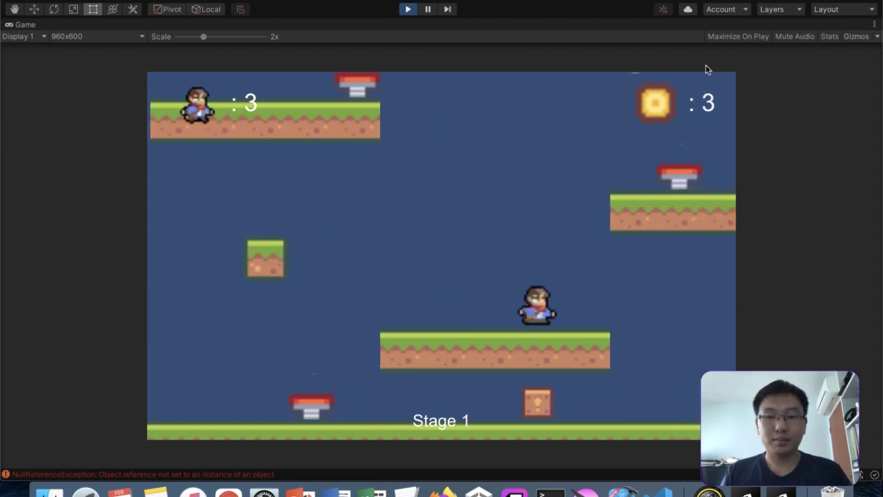
key(Left)
key(Left)
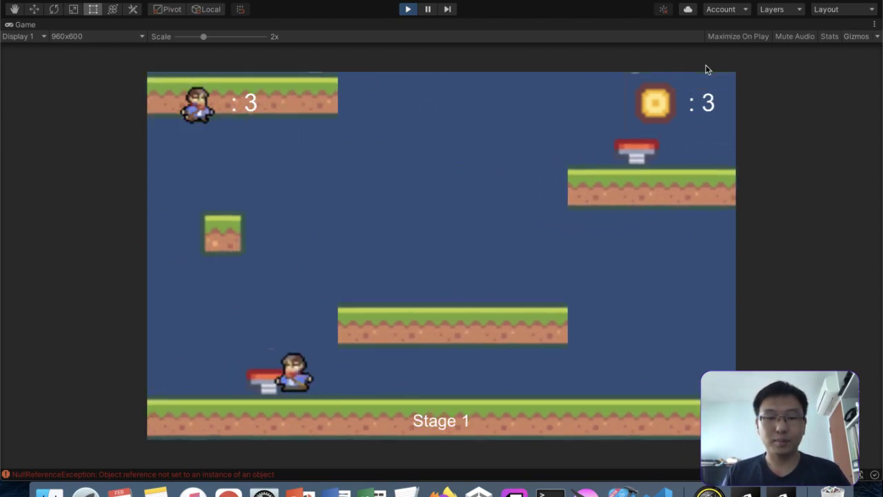
key(Right)
key(Right)
key(space)
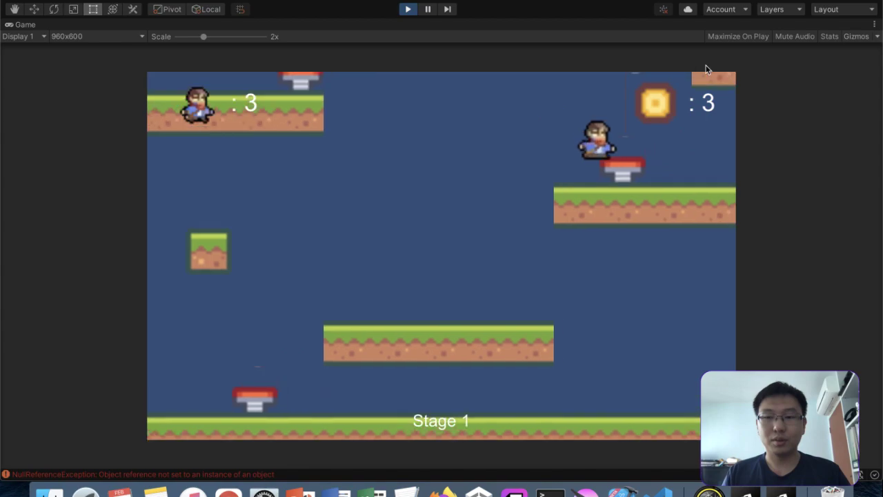
key(Left)
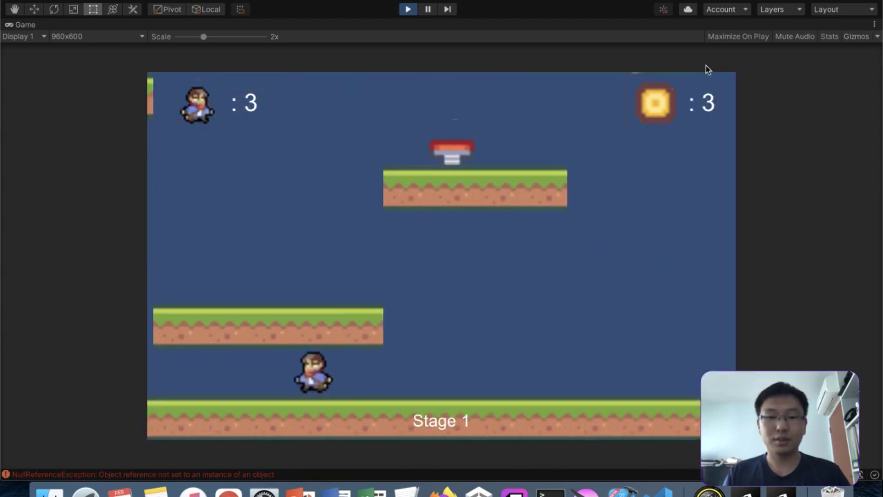
key(Right)
key(space)
key(Left)
key(Right)
key(space)
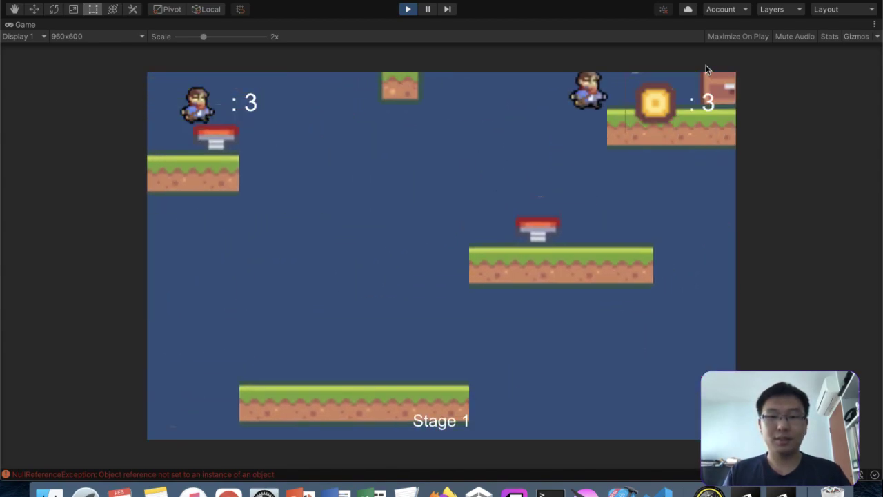
key(Right)
key(space)
key(Right)
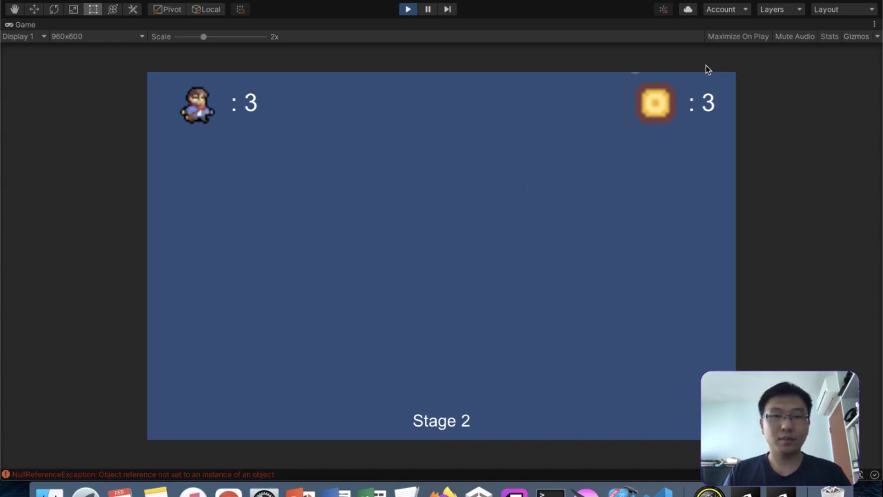
Step: Restore the editor layout, examine the Player object and its components in the running Level 2, and stop the game
key(shift+space)
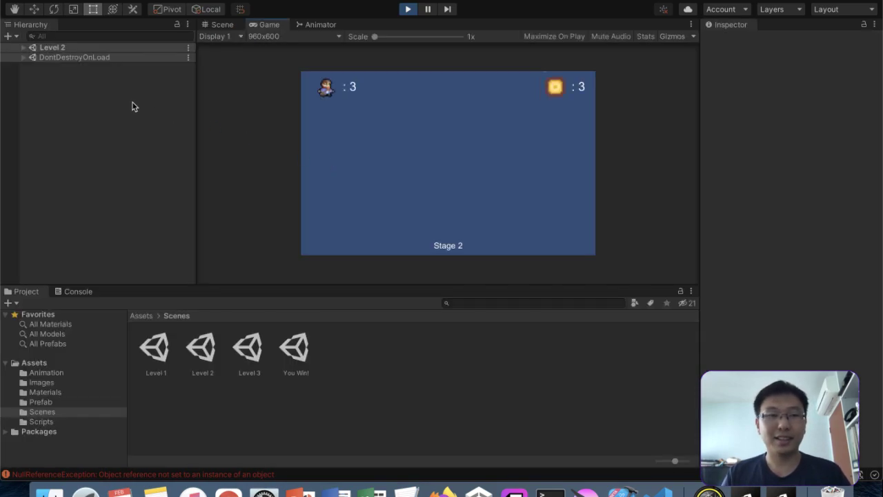
click(23, 47)
click(59, 76)
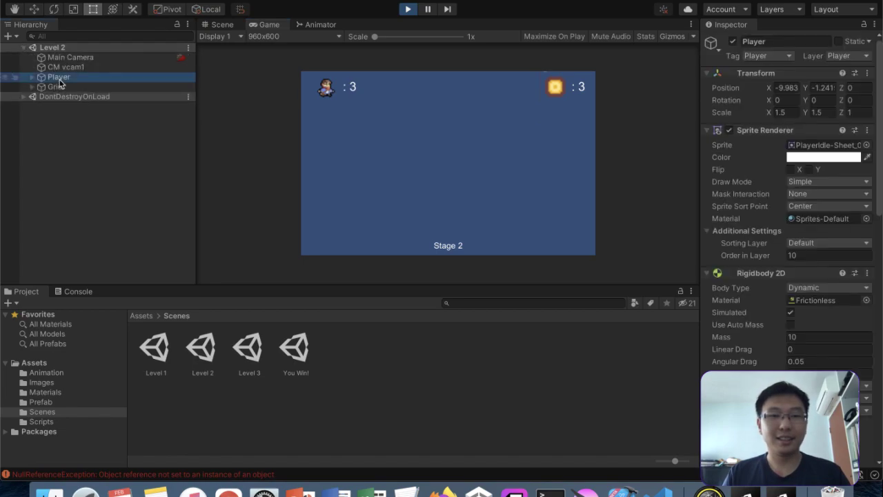
click(222, 25)
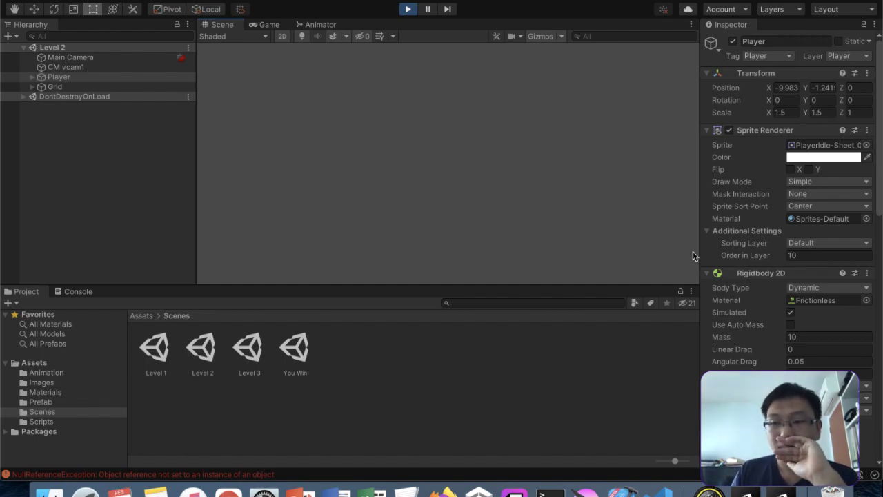
scroll(797, 303, down, 10)
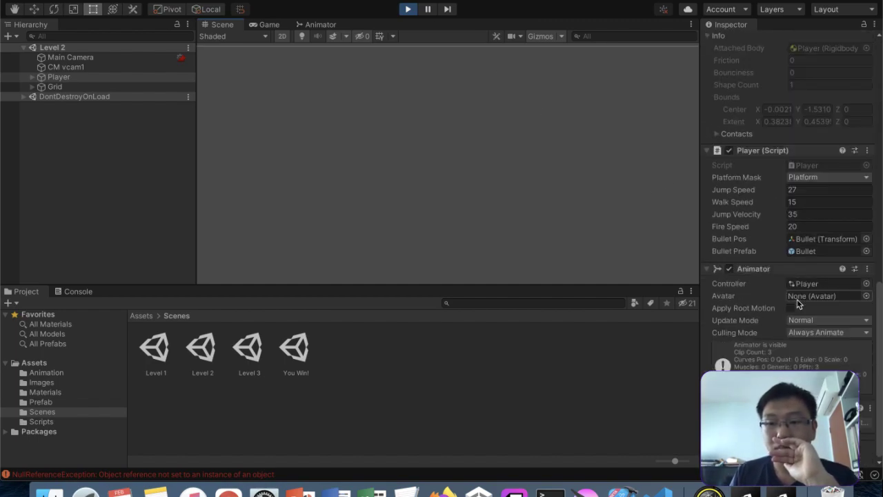
scroll(797, 304, up, 10)
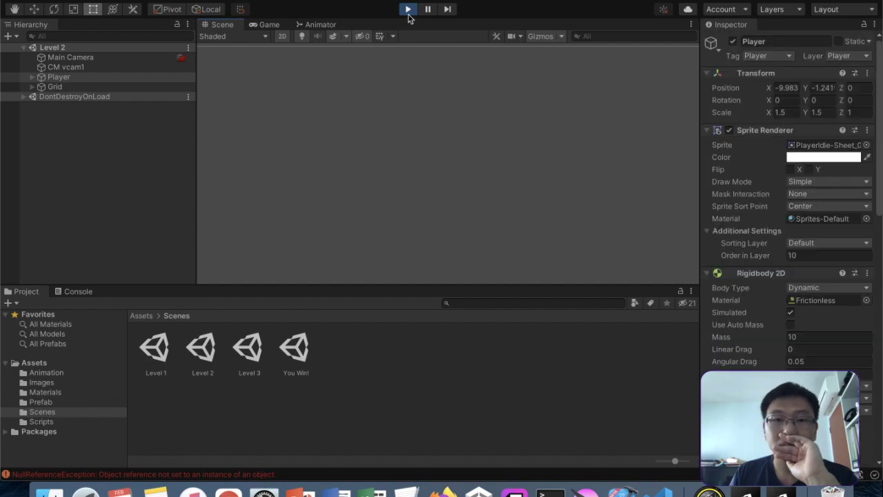
click(407, 13)
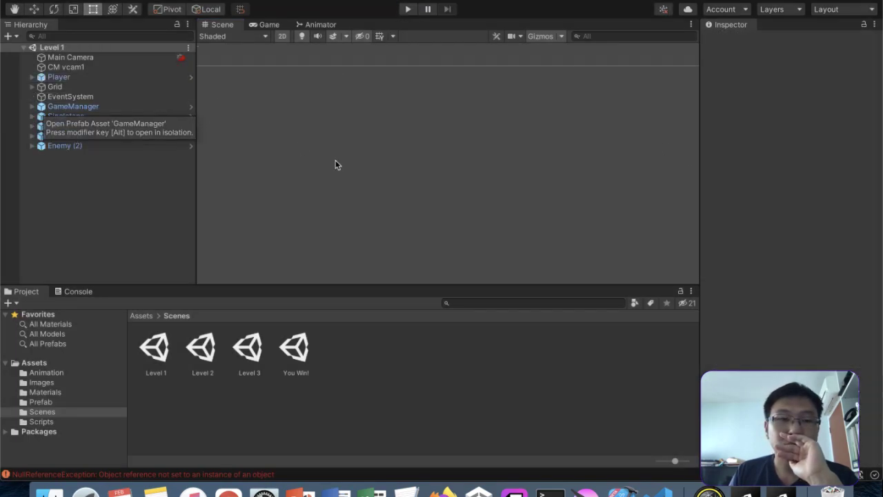
Step: Open the Level 2 scene and assign Player as the Follow target of CM vcam1
click(199, 365)
double_click(199, 366)
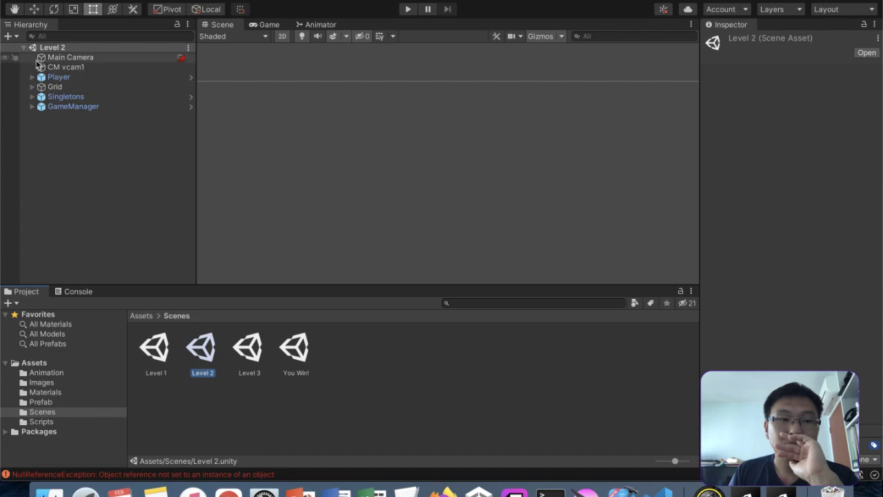
click(65, 67)
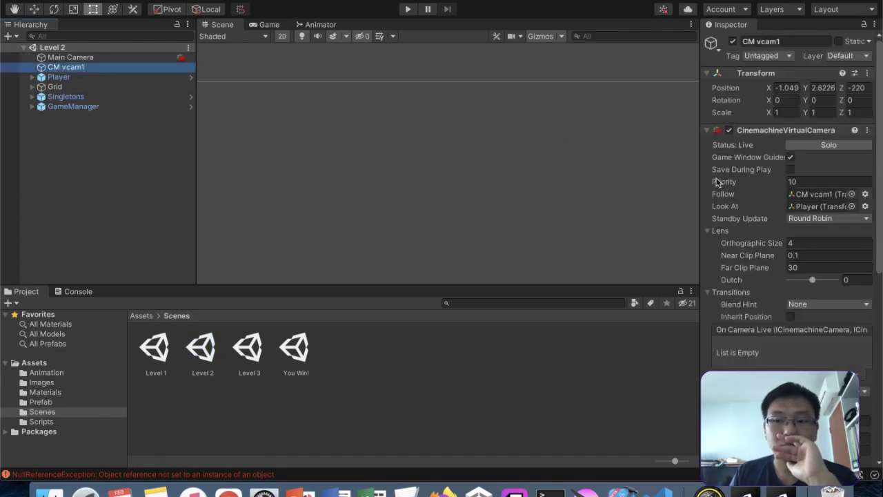
drag(65, 77, 827, 198)
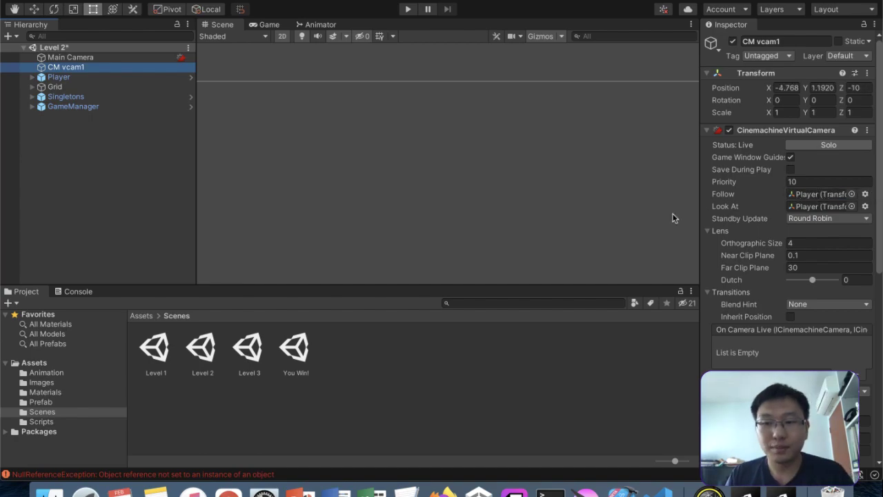
Step: Open the Level 3 scene and check its Player object and CM vcam1 camera
double_click(251, 349)
click(69, 87)
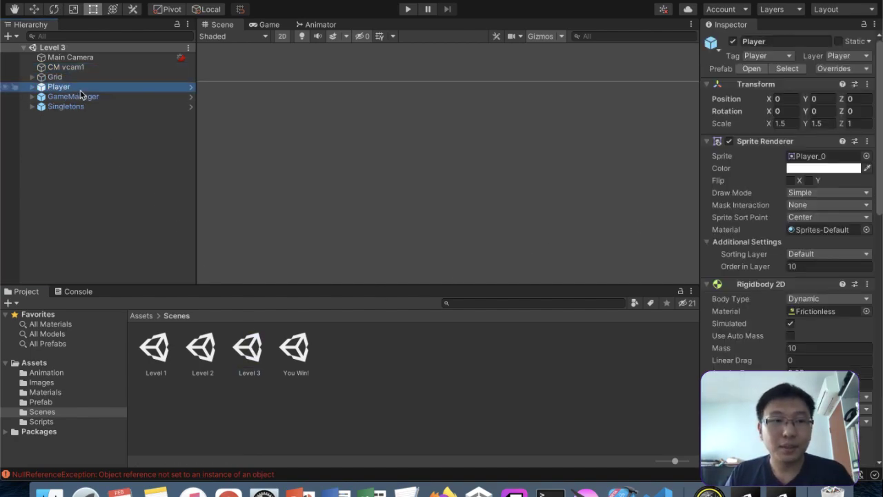
click(88, 68)
Step: Reopen the Level 2 scene, run it and fire two bullets from the starting platform
double_click(200, 349)
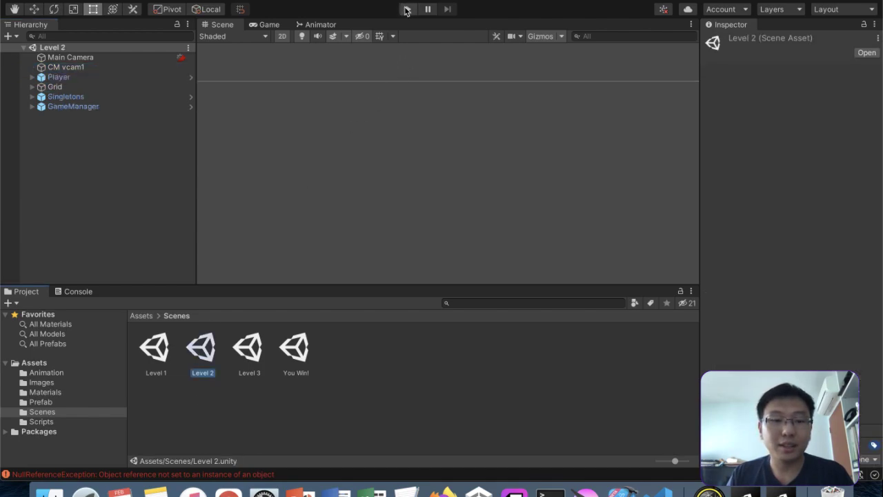
click(407, 9)
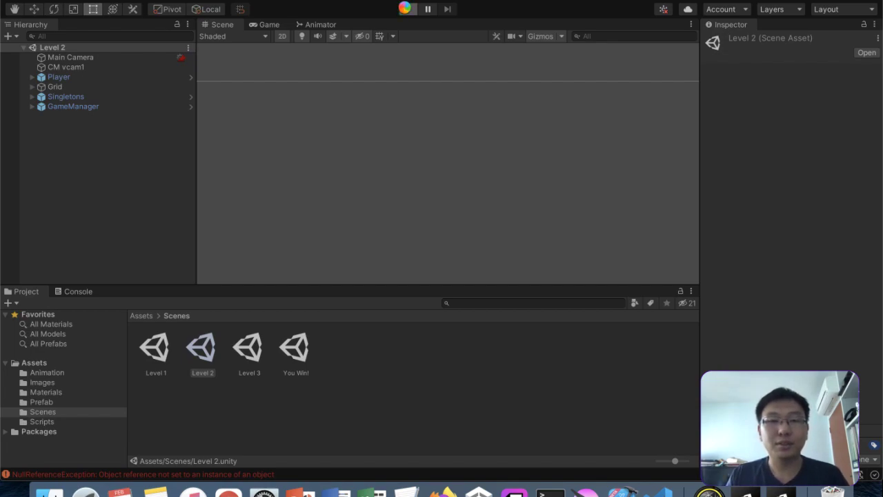
key(Right)
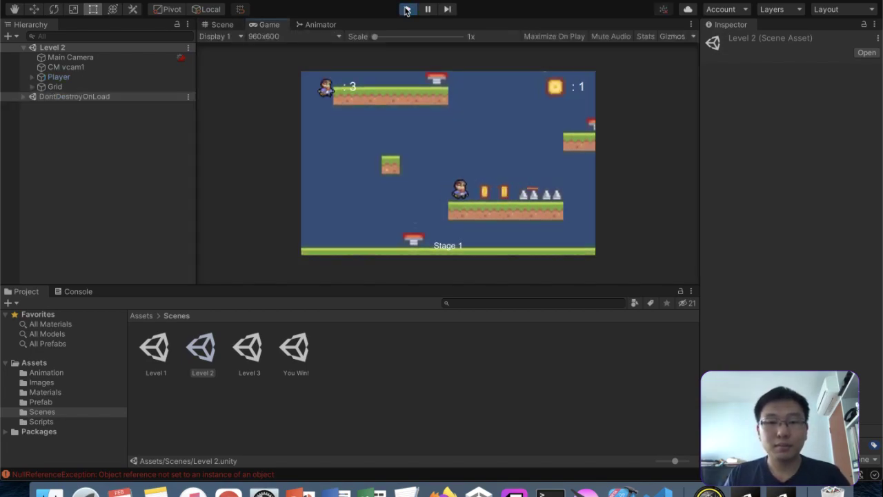
key(f)
key(f)
Step: Play on through Level 2, jumping across the platforms and collecting coins until the player enters the exit door
key(Right)
key(space)
key(Right)
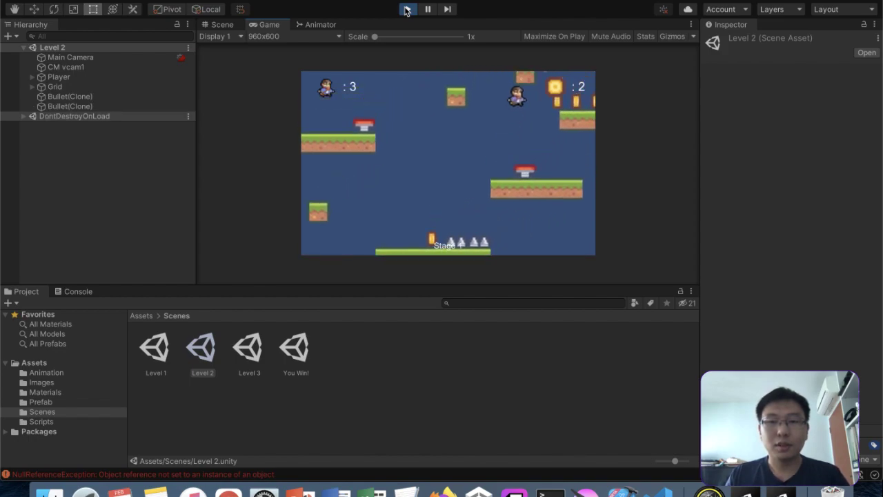
key(Left)
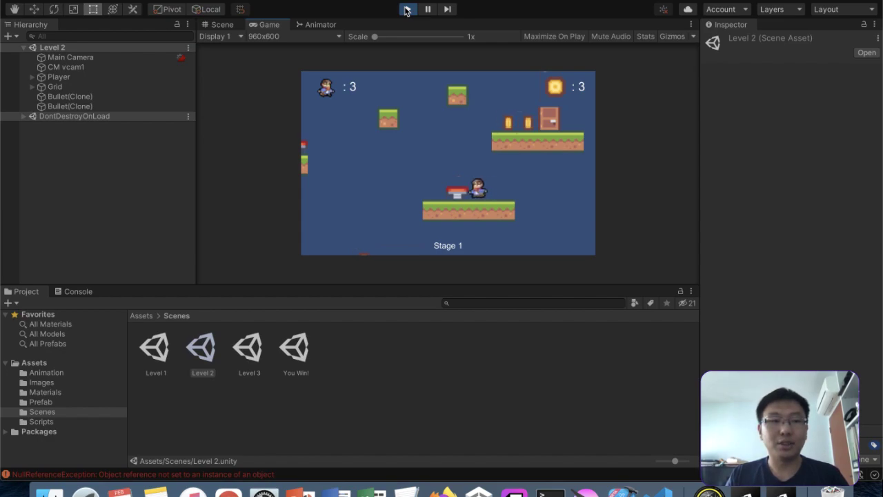
key(space)
key(Left)
key(Right)
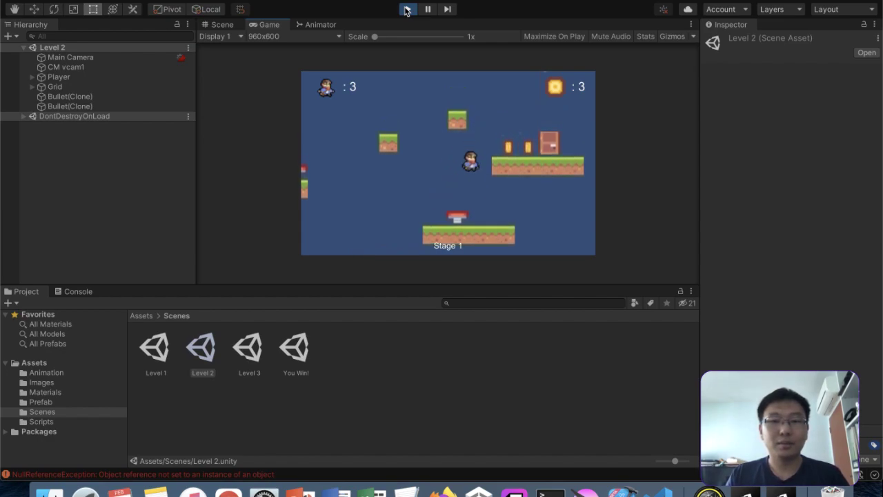
key(Right)
key(Right)
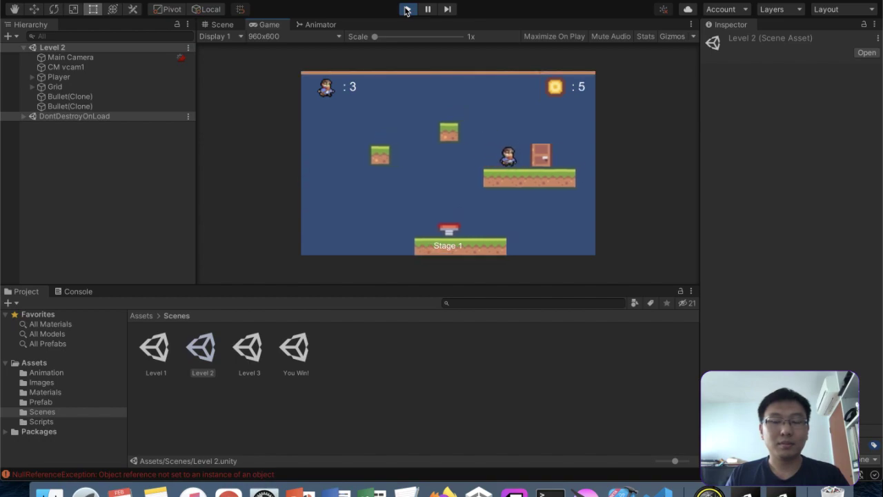
key(Right)
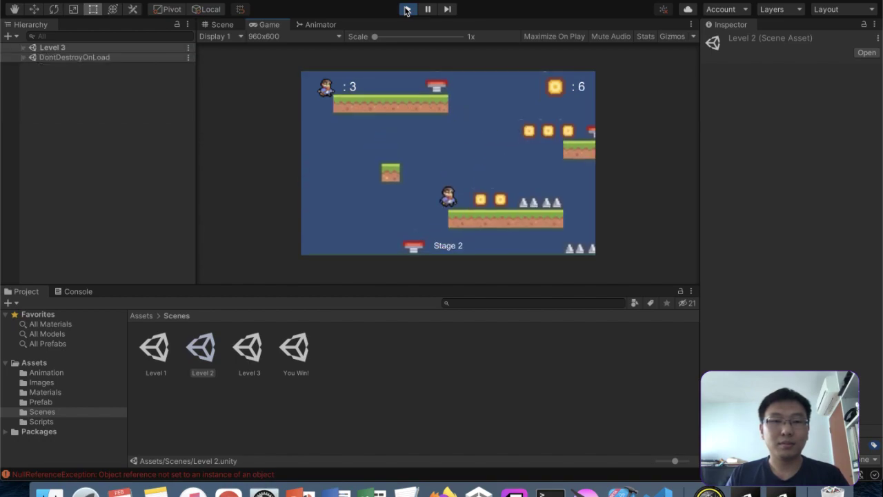
Step: Play through Level 3, collecting coins and jumping past the spikes to reach the You Win! screen
key(Right)
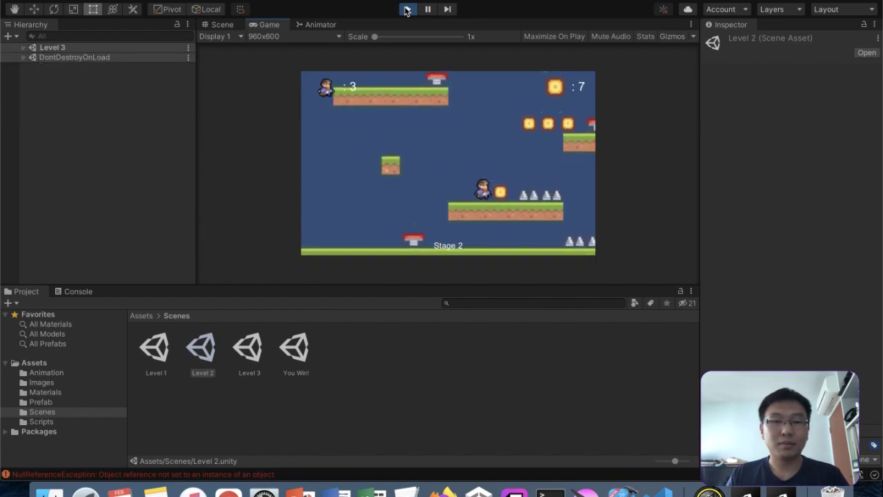
key(Right)
key(space)
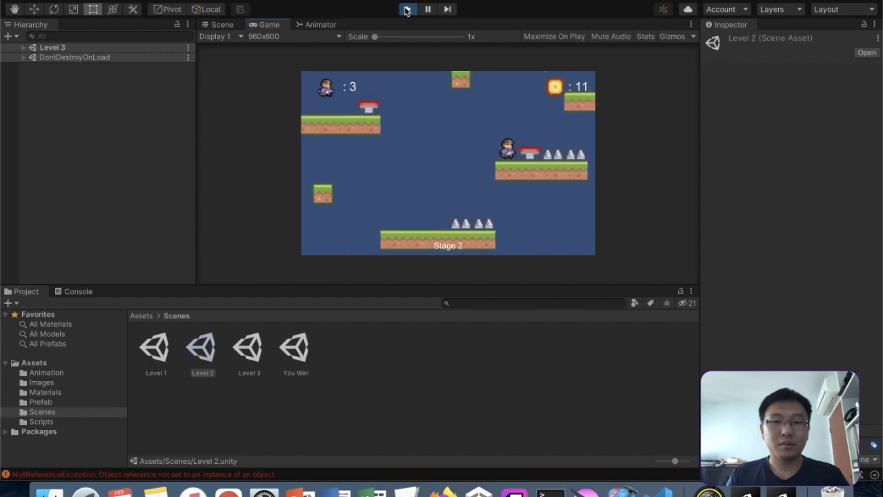
key(Left)
key(Right)
key(space)
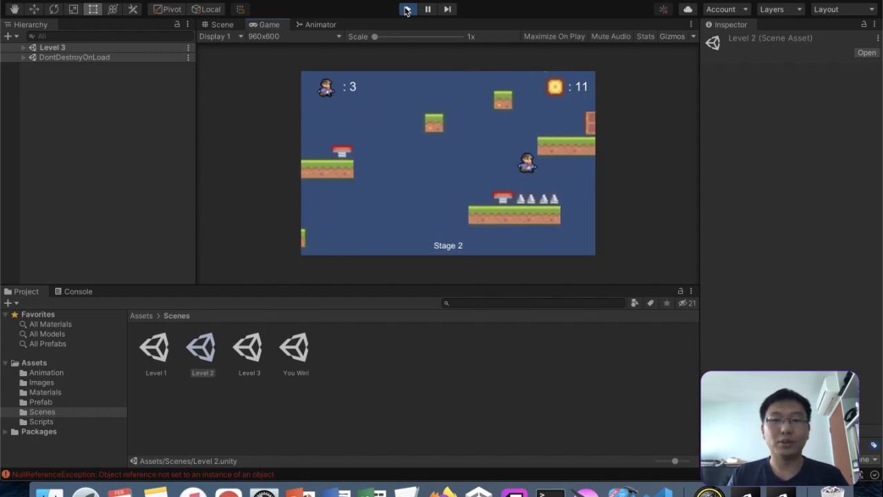
key(Right)
key(space)
key(space)
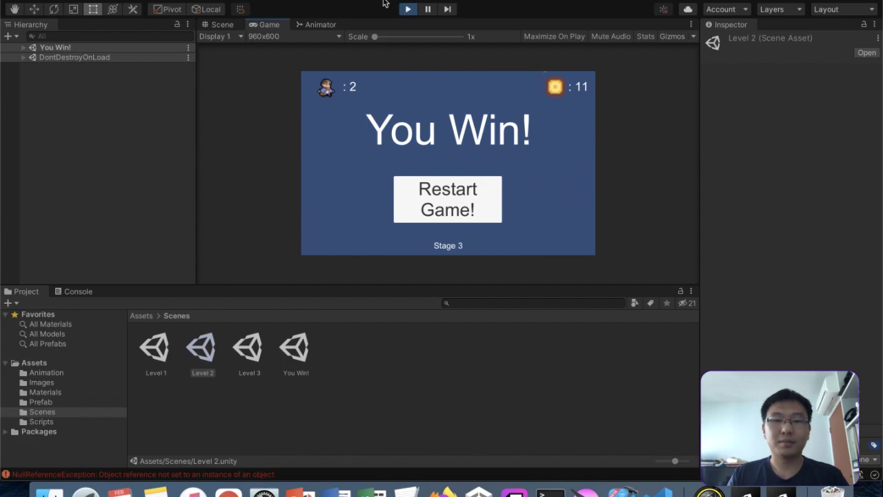
Step: Restart the game from the You Win! screen and test moving the player around the start of Level 1
click(434, 213)
key(Left)
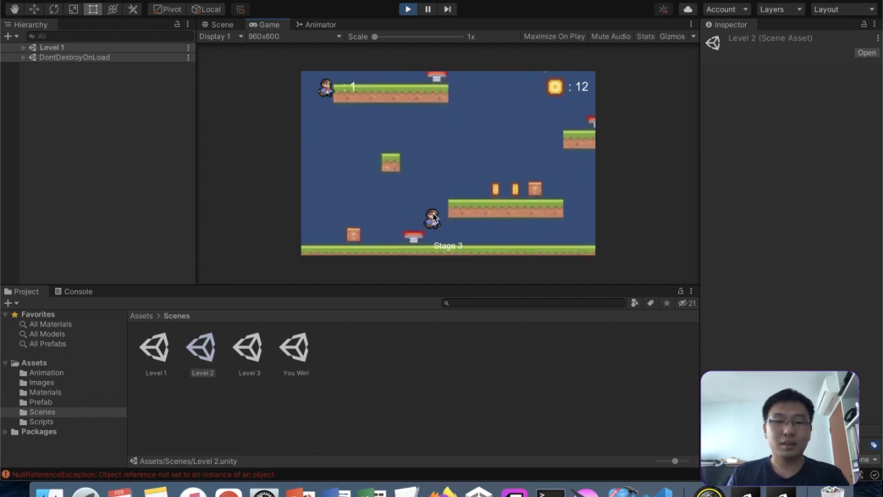
key(Right)
key(Left)
key(Right)
key(Right)
key(Right)
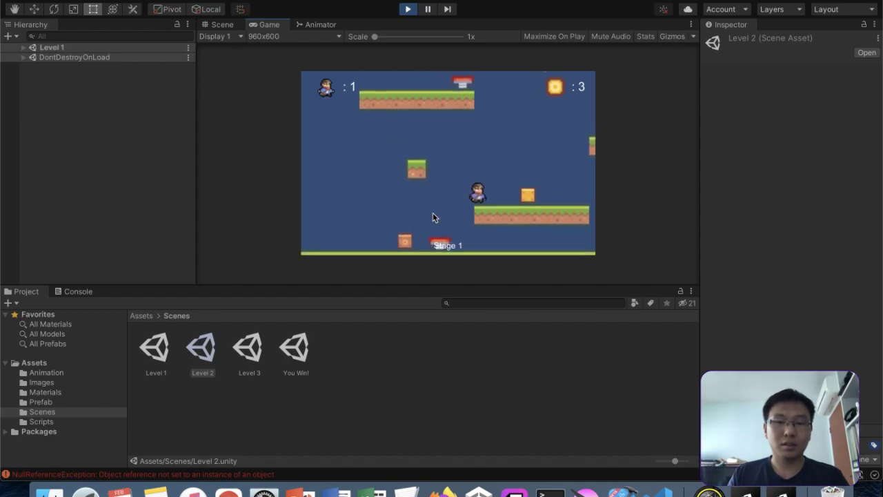
Step: Continue testing Level 1, jumping and moving around the enemies near the starting platform
key(Right)
key(Left)
key(space)
key(Right)
key(Right)
key(space)
key(Right)
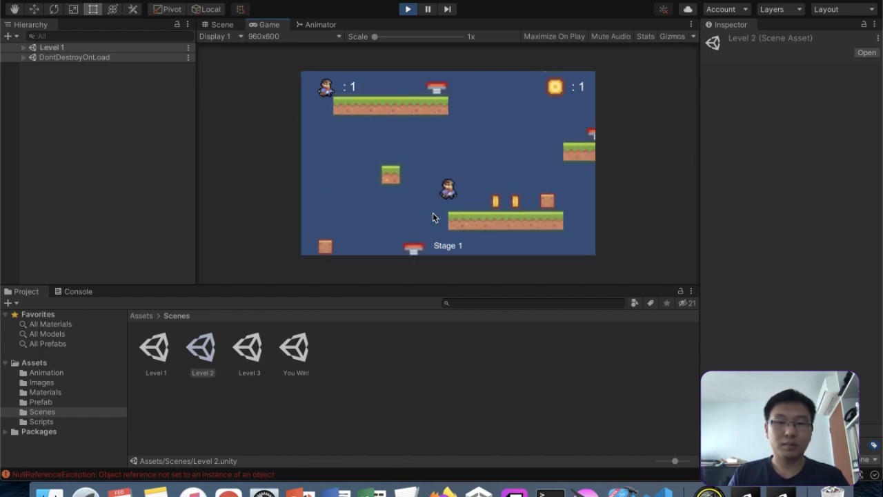
Step: Test the player around Level 1's starting platform, collecting coins and firing bullets at the enemies
key(space)
key(Left)
key(Right)
key(Right)
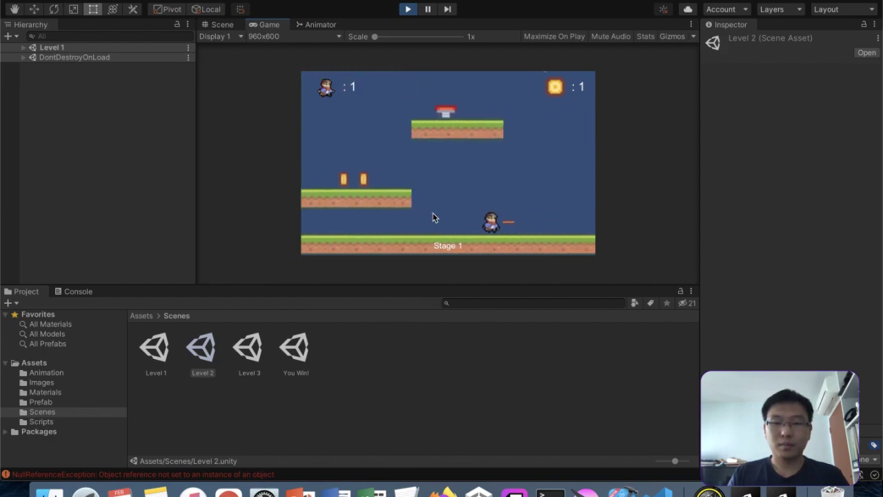
key(Left)
key(space)
key(Right)
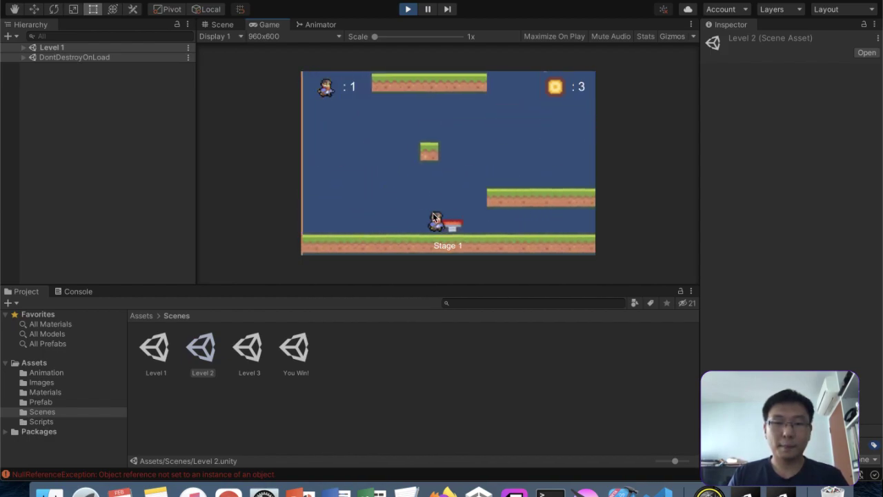
Step: Test the player's movement and jump beside the bouncy pad on Level 1's ground, and stop the game
key(Left)
key(Right)
key(Left)
key(Right)
key(Left)
key(Right)
key(space)
key(Right)
key(Left)
click(409, 9)
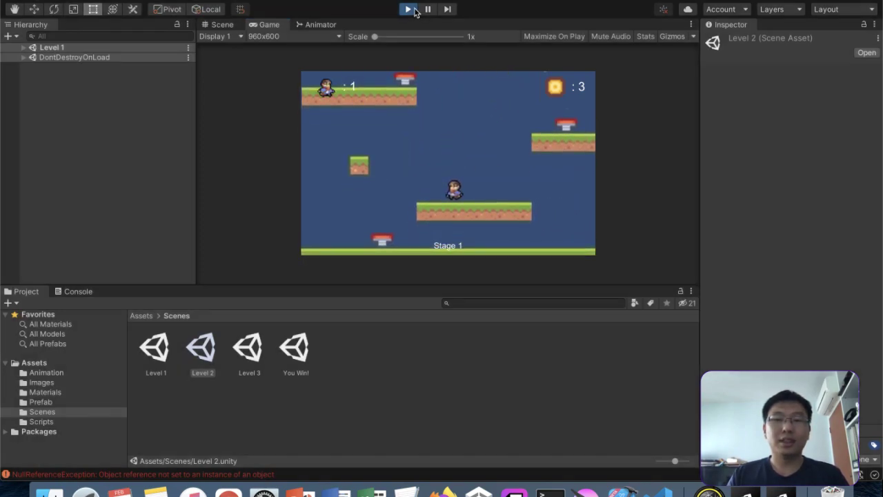
Step: Open the Level 1 scene and inspect the Bouncy tilemap's Rigidbody 2D and Composite Collider 2D settings
click(75, 96)
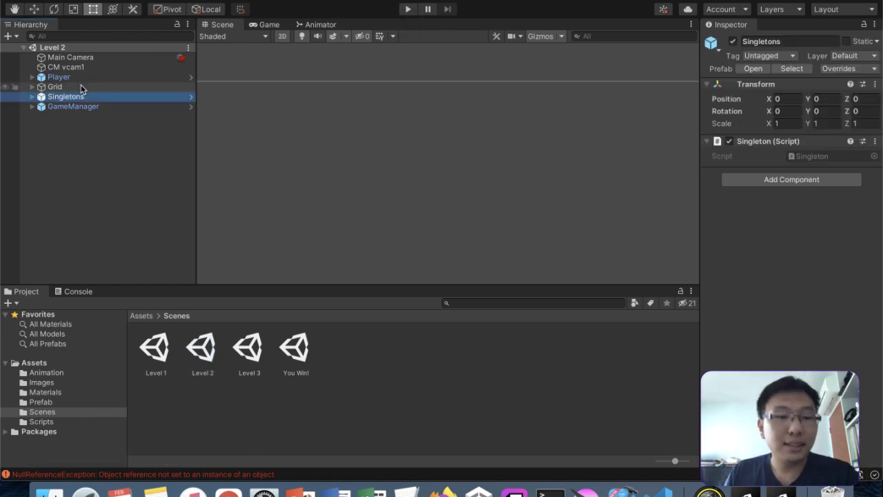
double_click(137, 338)
click(32, 87)
click(55, 107)
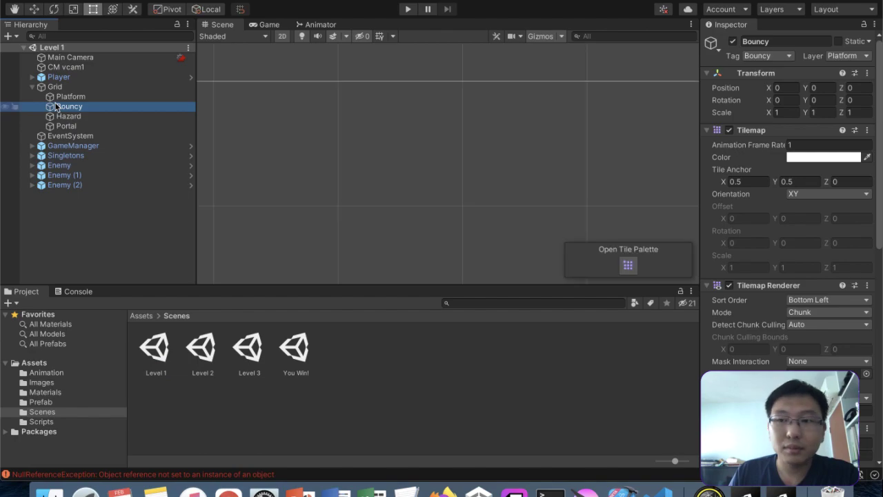
scroll(829, 286, down, 10)
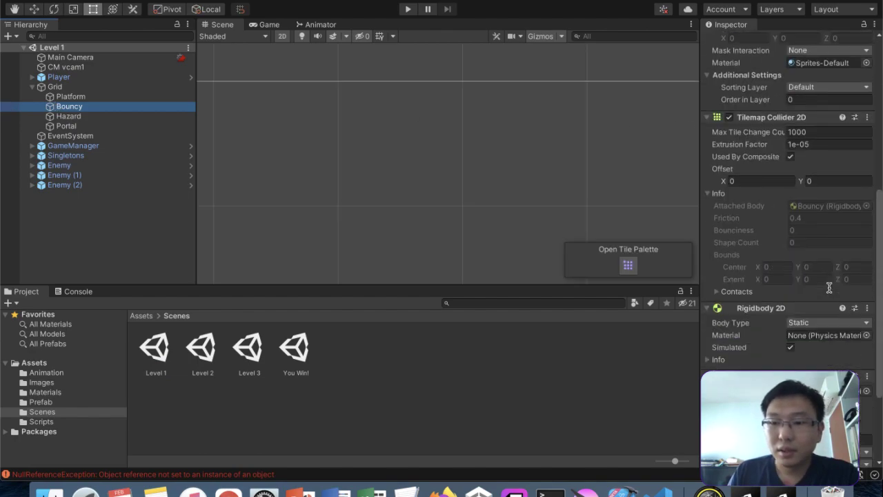
scroll(829, 290, down, 2)
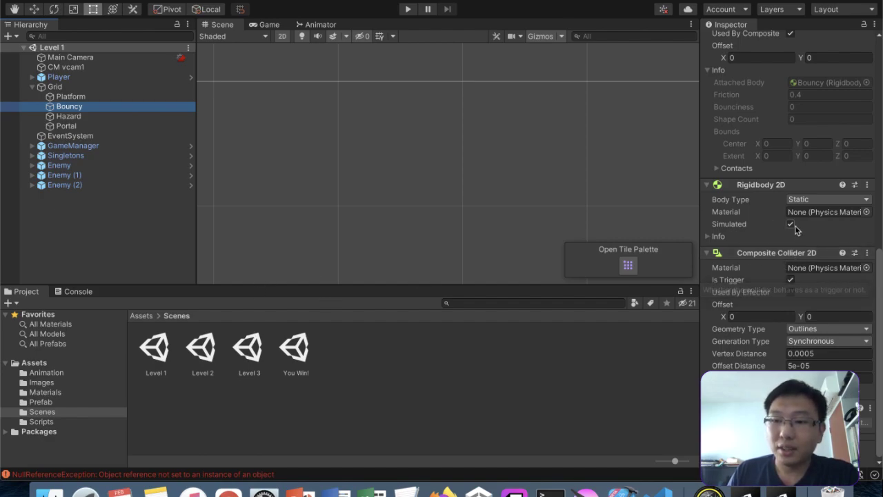
Step: Open the Level 2 scene and enable Is Trigger on the Bouncy tilemap's Composite Collider 2D
double_click(201, 348)
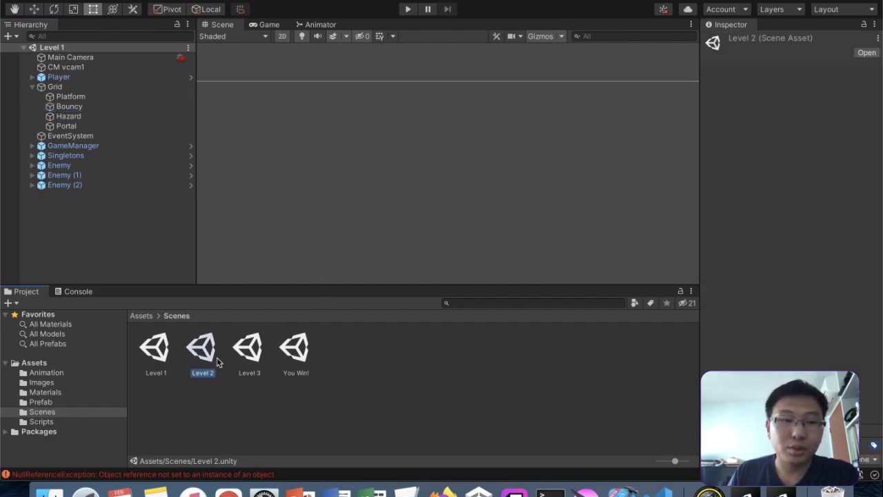
click(32, 77)
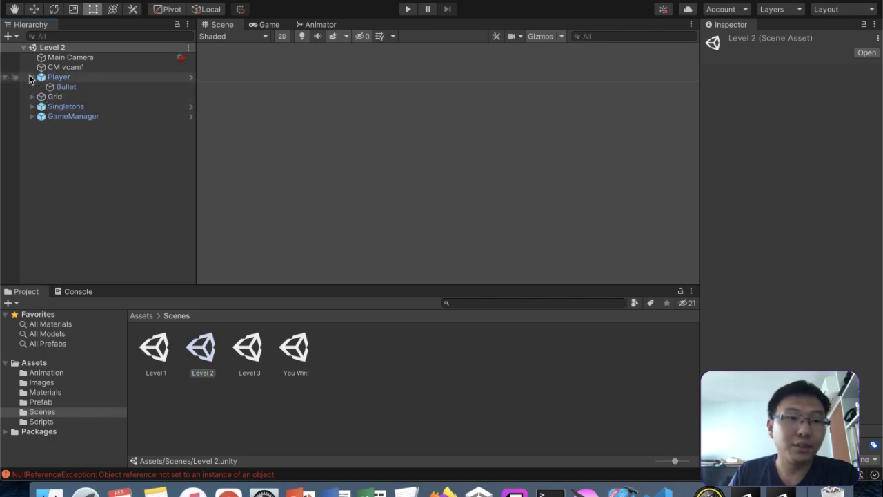
click(32, 96)
click(65, 116)
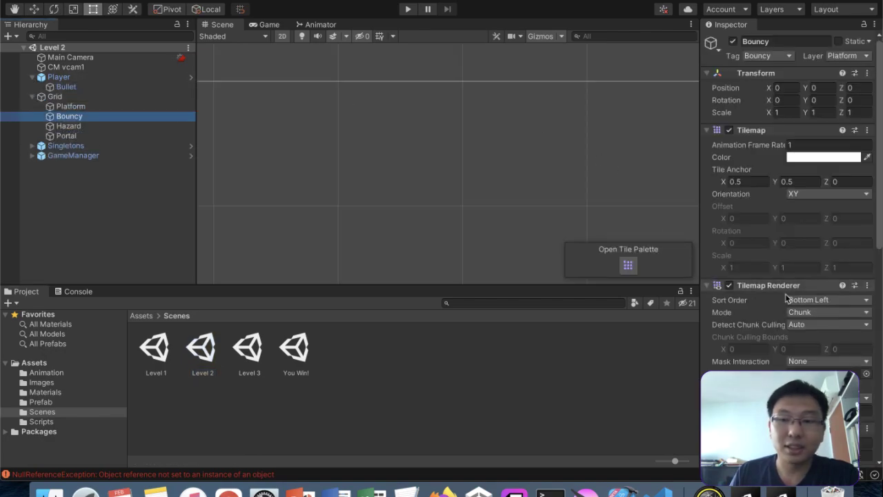
scroll(812, 246, down, 10)
scroll(794, 238, up, 2)
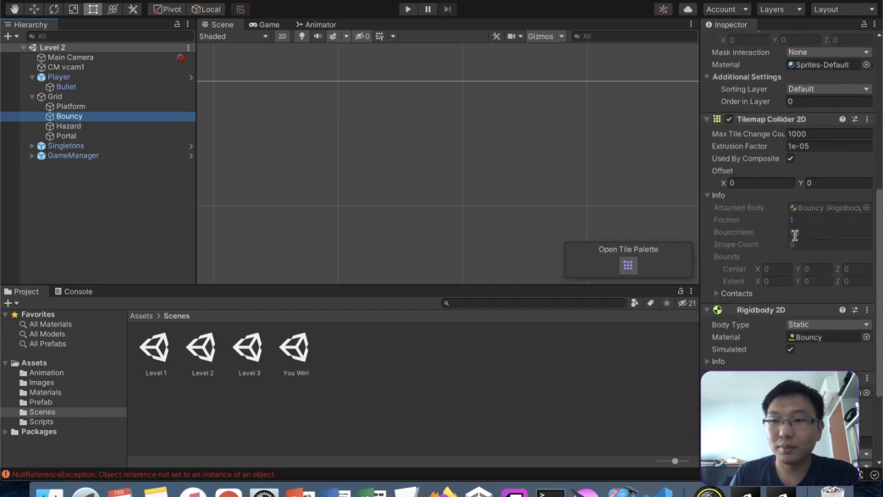
scroll(799, 201, down, 3)
click(792, 281)
Step: Set the Rigidbody 2D material of Level 2's Bouncy tilemap to None, save the scene and open Level 3
scroll(793, 283, up, 10)
scroll(818, 276, down, 8)
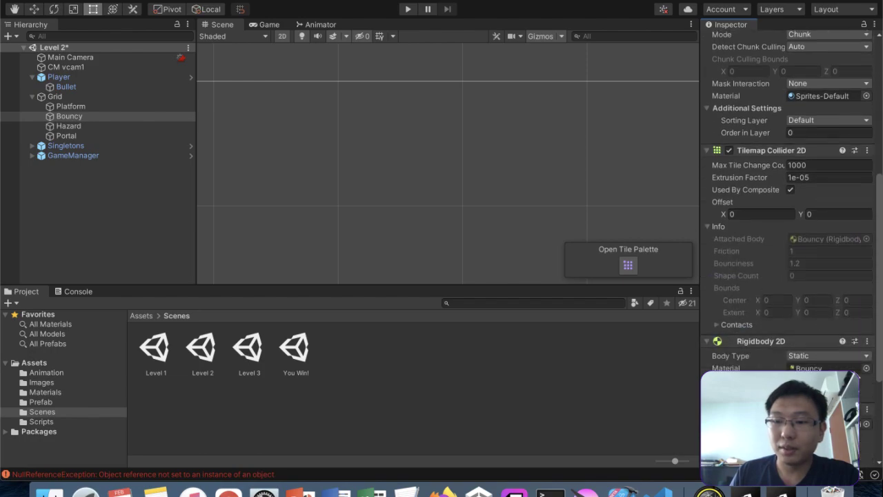
click(866, 368)
double_click(790, 295)
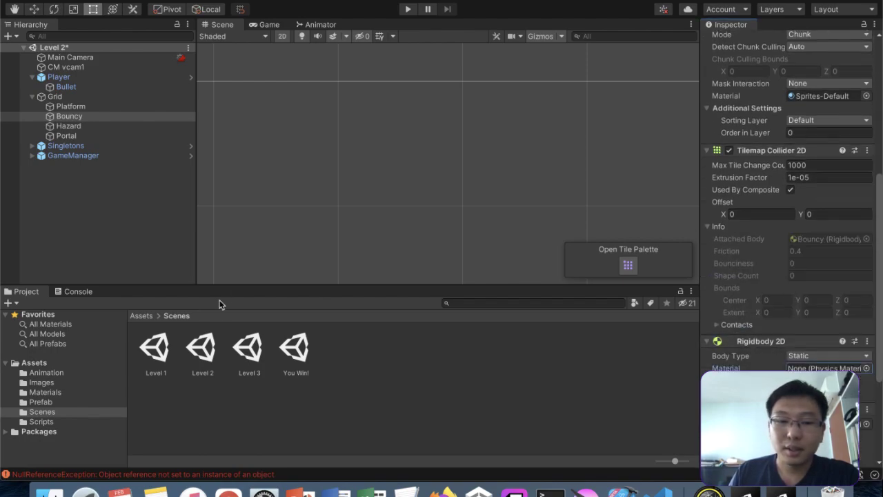
double_click(248, 349)
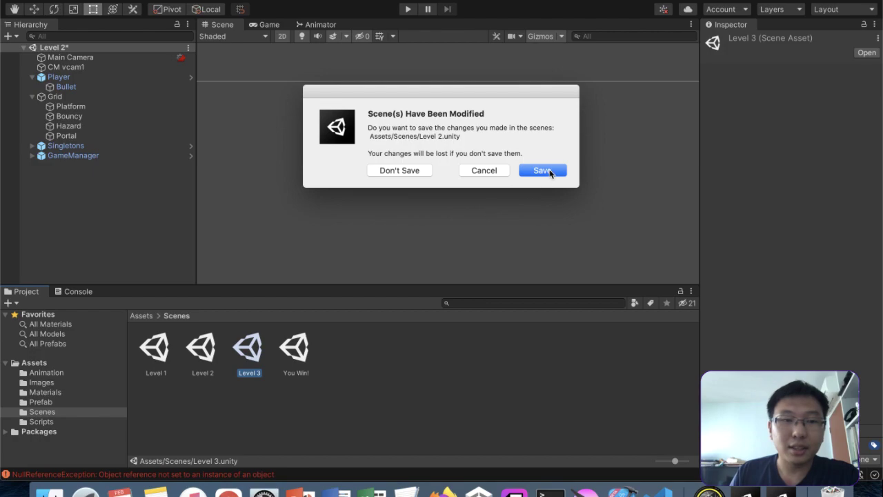
click(542, 171)
Step: In Level 3, set the Bouncy tilemap's Rigidbody 2D material to None and enable Is Trigger on its Composite Collider 2D
click(69, 78)
key(Right)
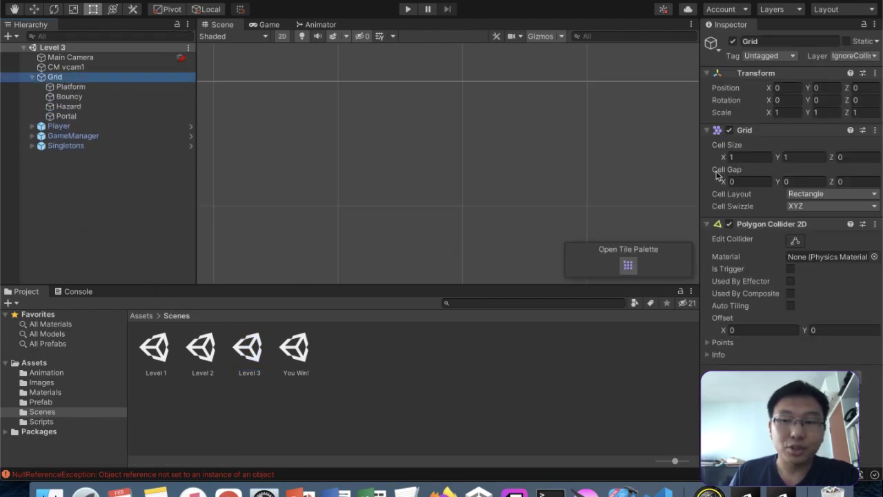
click(68, 106)
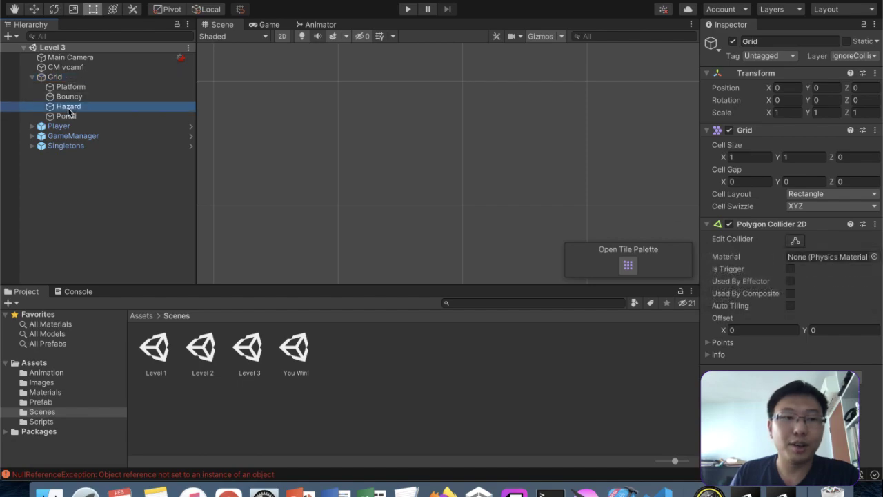
click(69, 117)
click(74, 107)
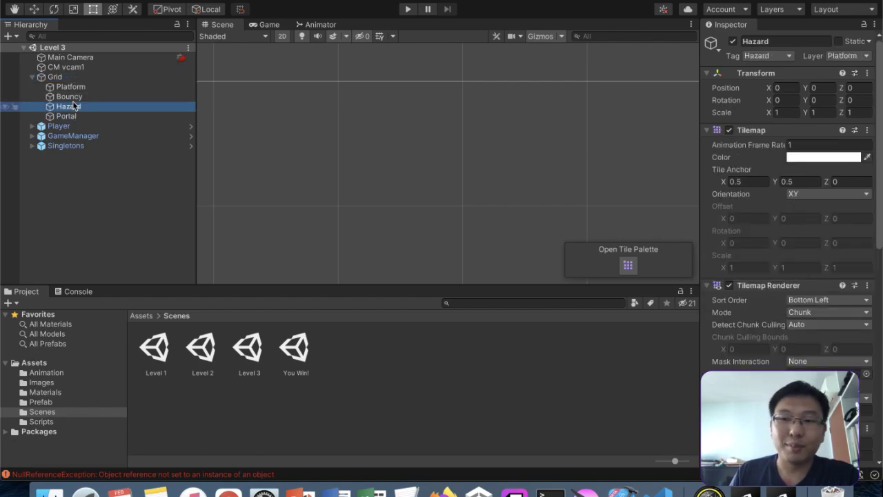
click(75, 97)
scroll(817, 216, down, 6)
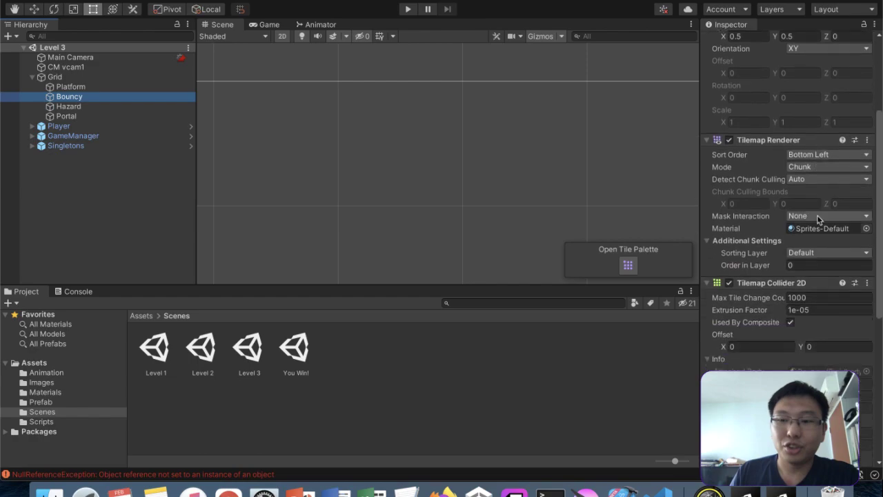
scroll(839, 193, down, 1)
scroll(839, 200, down, 2)
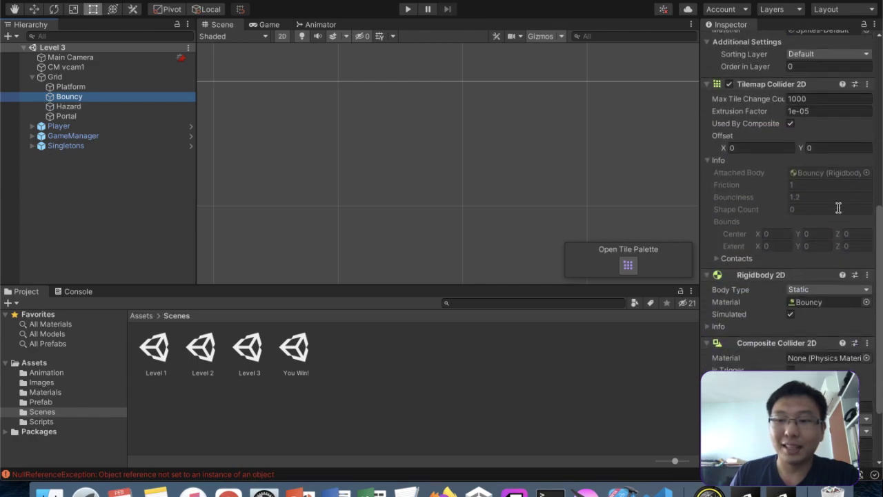
click(864, 303)
double_click(800, 314)
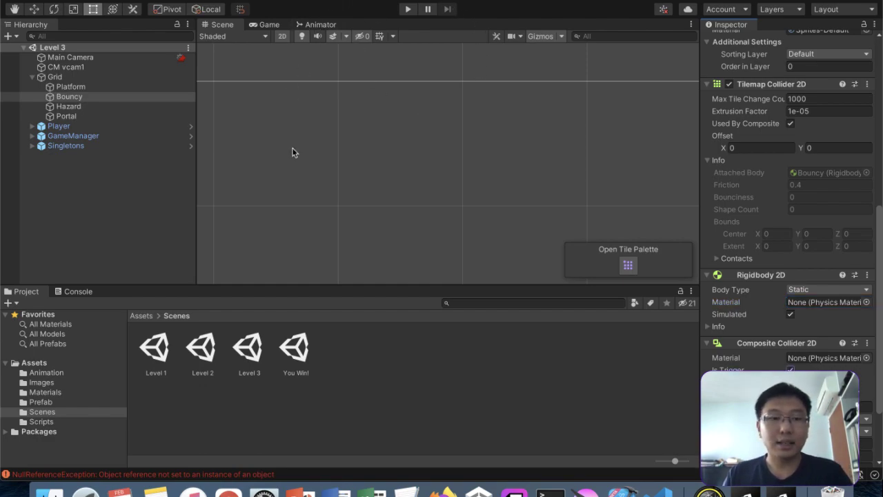
Step: Open the Level 1 scene, run the game, collect the three coins and shoot the enemies with bullets
double_click(164, 352)
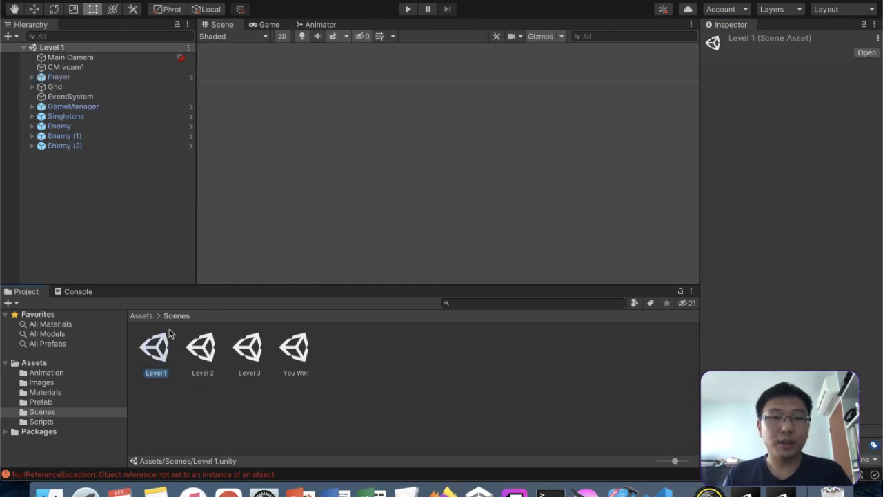
click(407, 9)
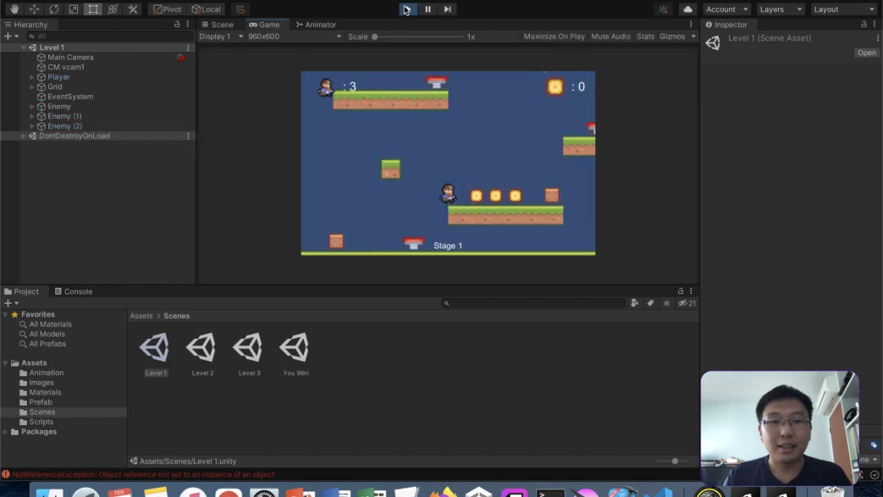
key(Right)
key(Left)
key(space)
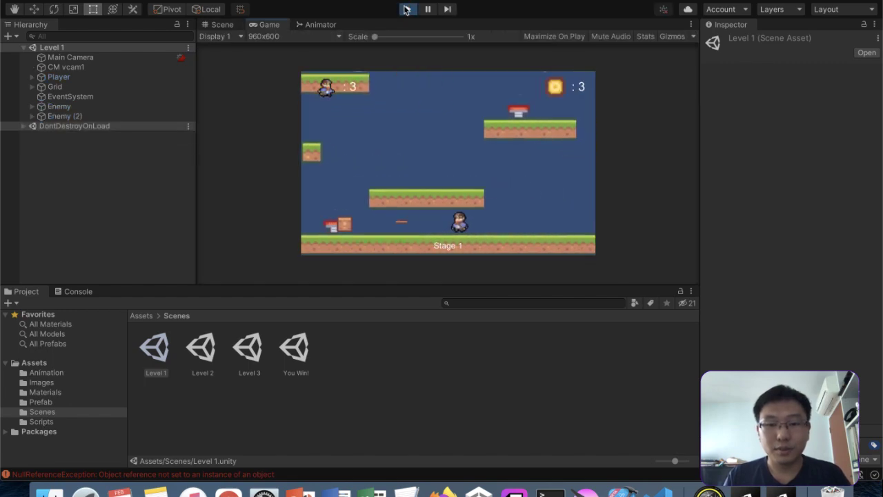
key(Right)
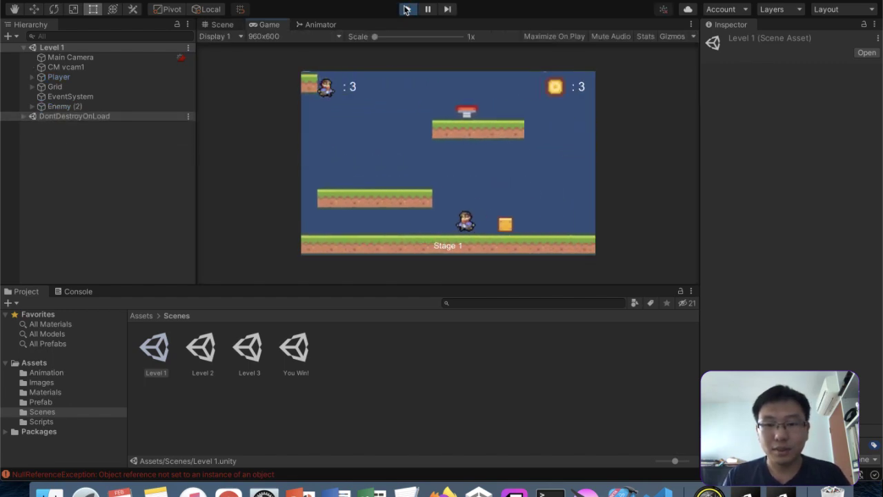
key(Left)
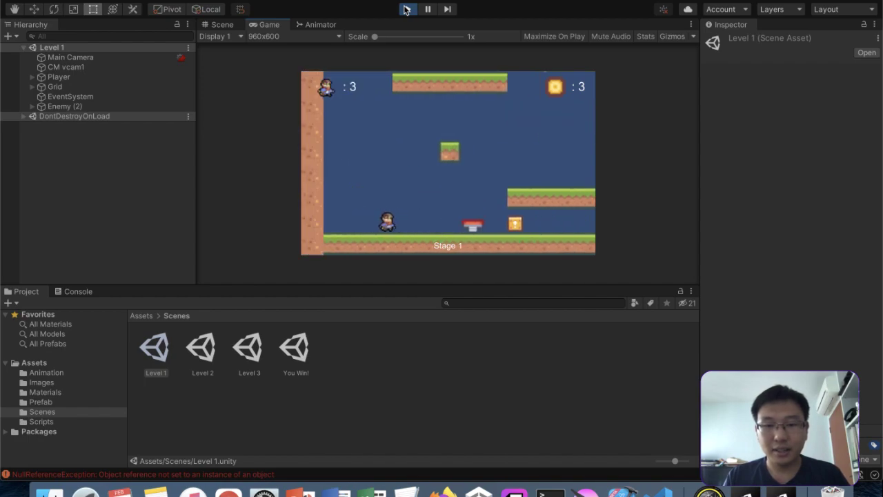
key(Right)
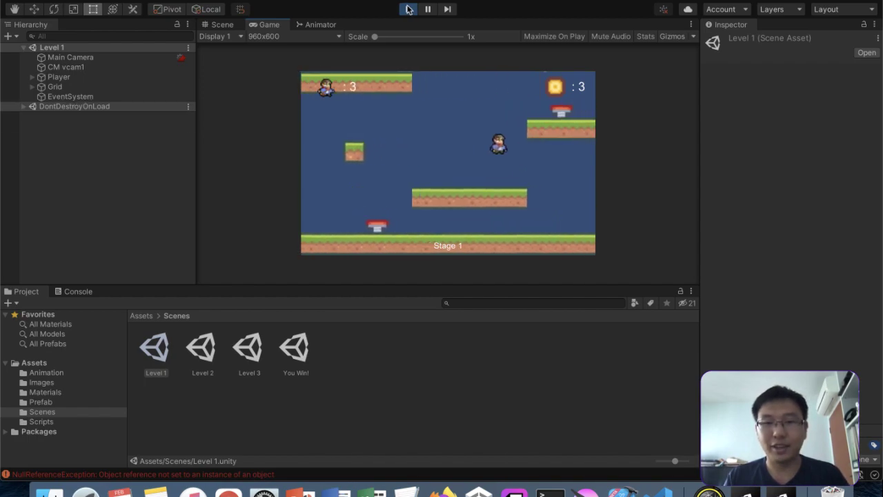
Step: Play on through Levels 1, 2 and 3 using the bouncy pads, and restart the game in Level 1
key(Right)
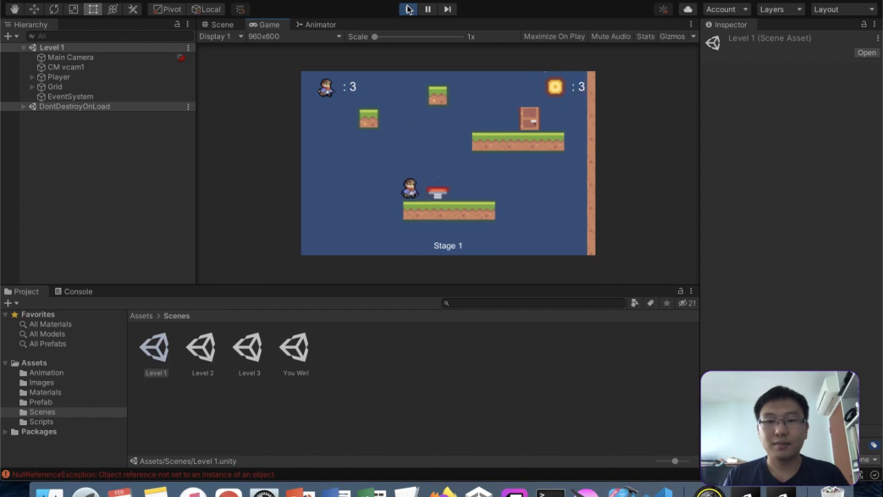
key(Right)
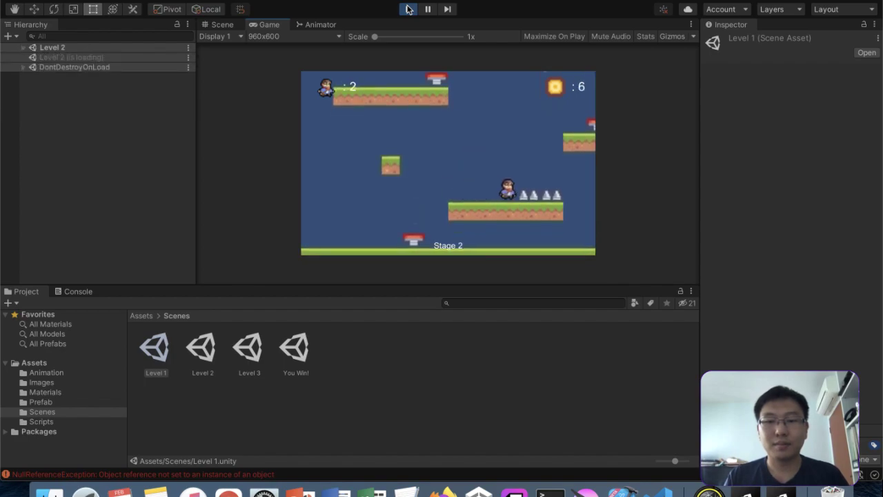
key(Right)
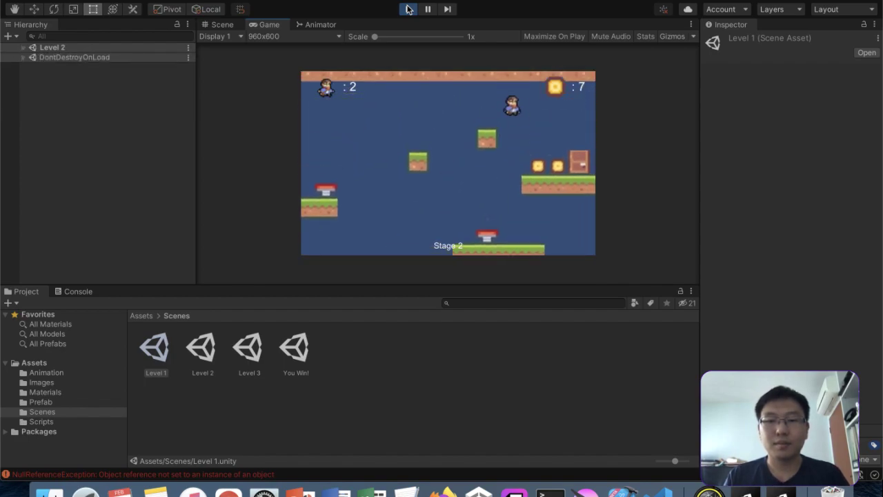
key(Right)
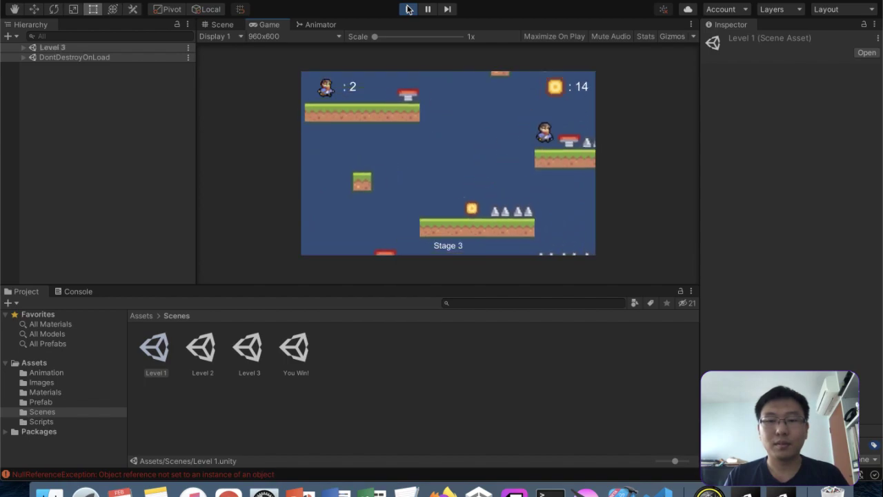
key(Right)
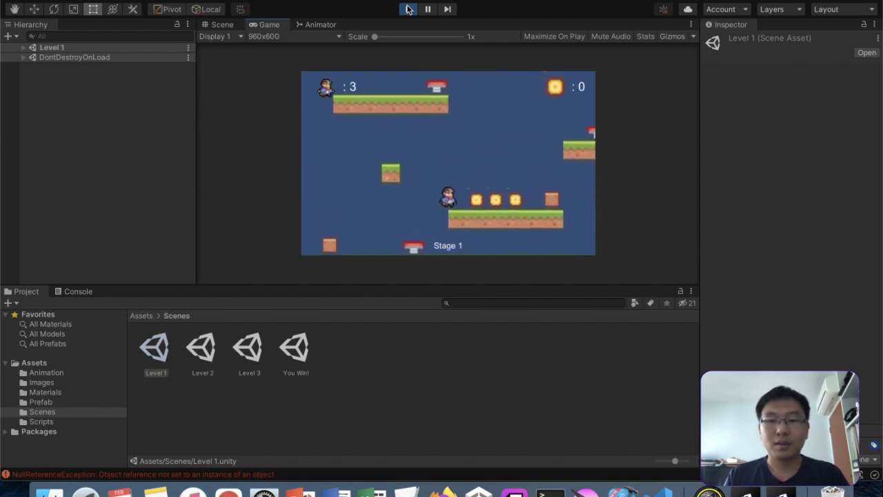
Step: Replay Level 1, collecting coins, shooting enemies and bouncing up the platforms until the player reaches Level 2
key(Right)
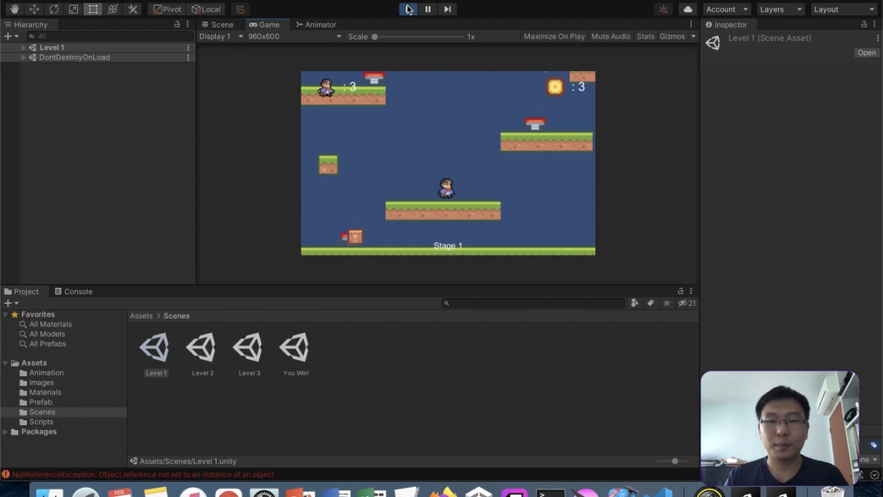
key(Right)
key(Left)
key(space)
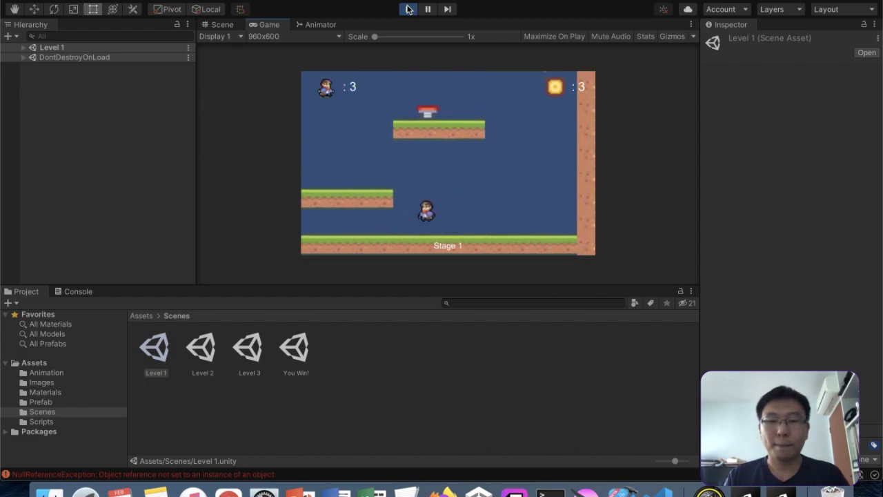
key(Right)
key(Left)
key(space)
key(Right)
key(space)
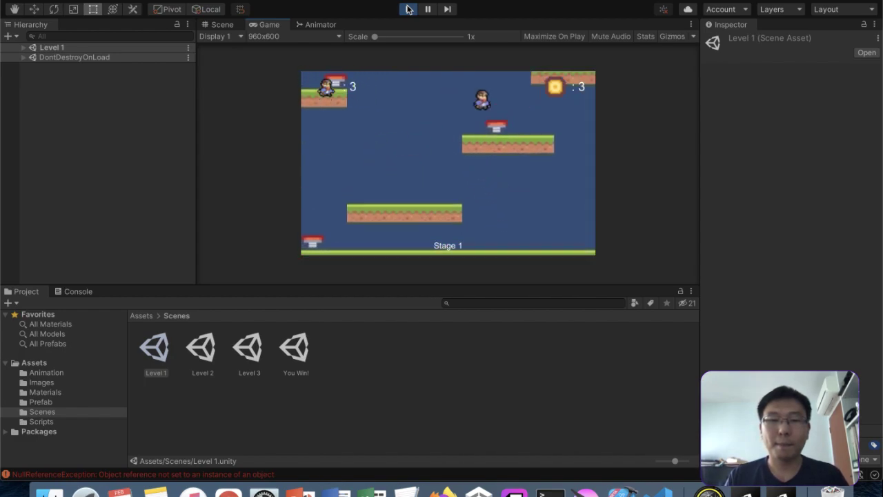
key(Left)
key(space)
key(Right)
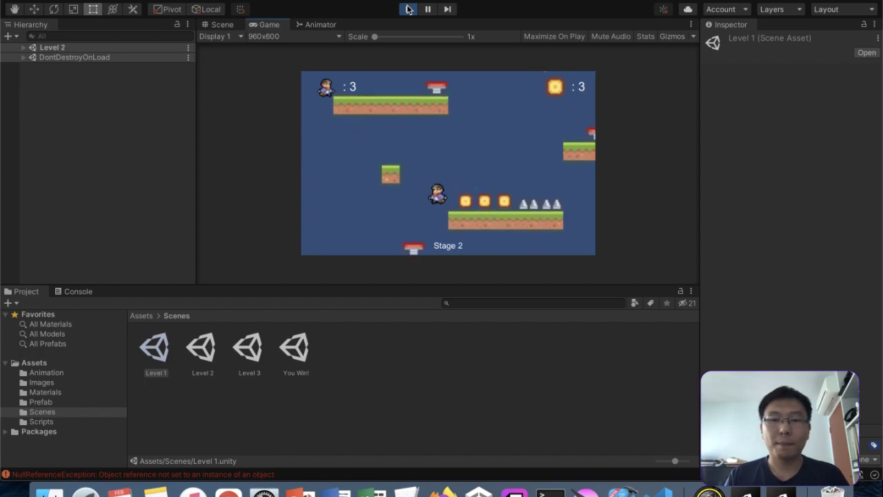
Step: Play through Level 2, collecting coins, jumping past the spikes and bouncing up the platforms until the player reaches Level 3
key(Left)
key(Right)
key(Right)
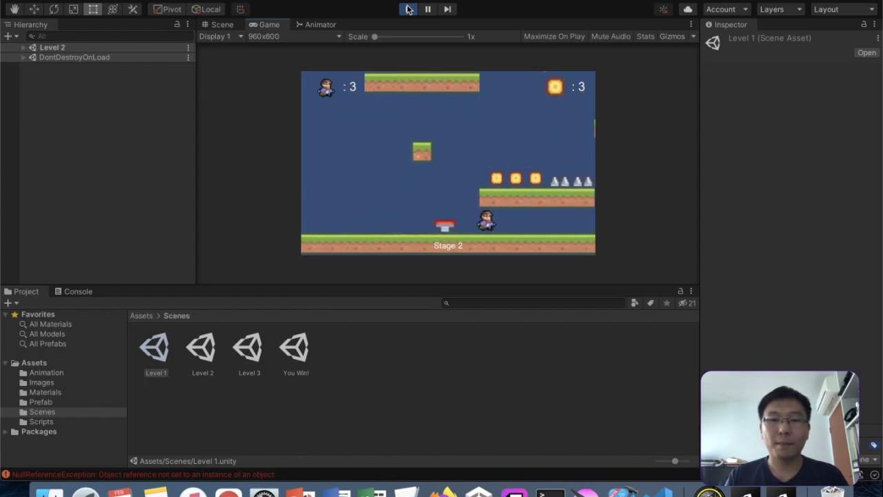
key(Right)
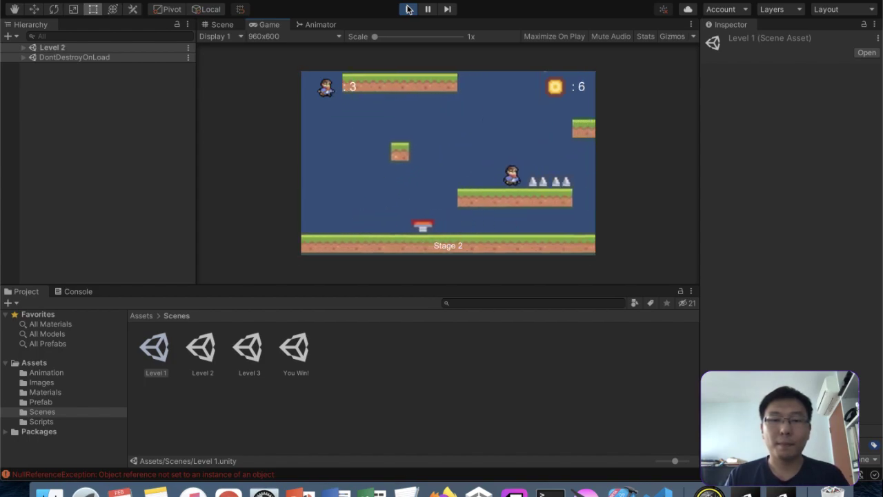
key(Right)
key(space)
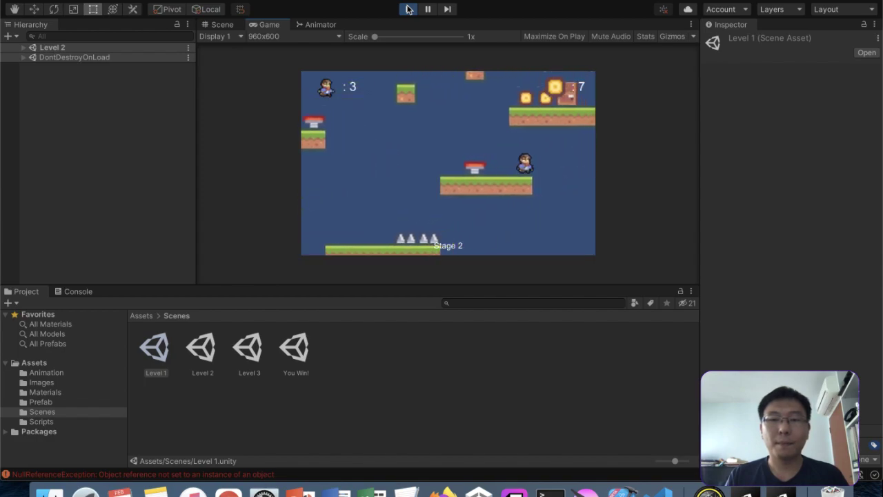
key(Left)
key(Left)
key(Right)
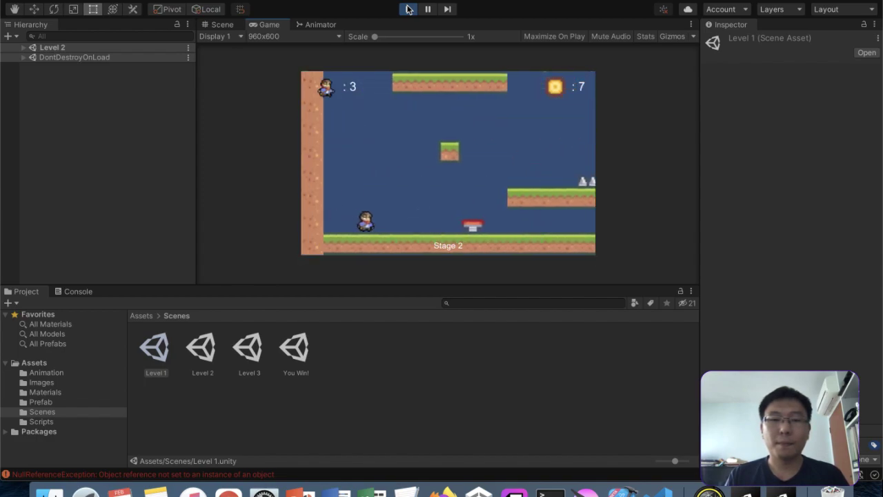
key(Right)
key(space)
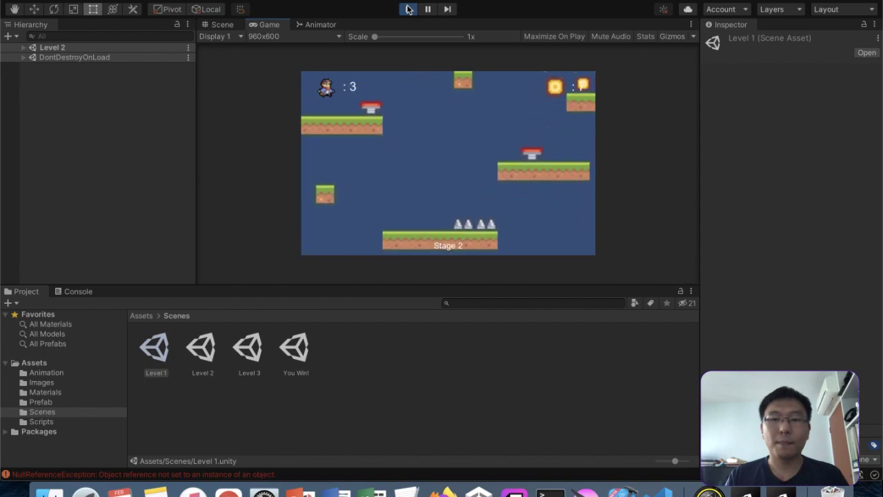
key(space)
key(Right)
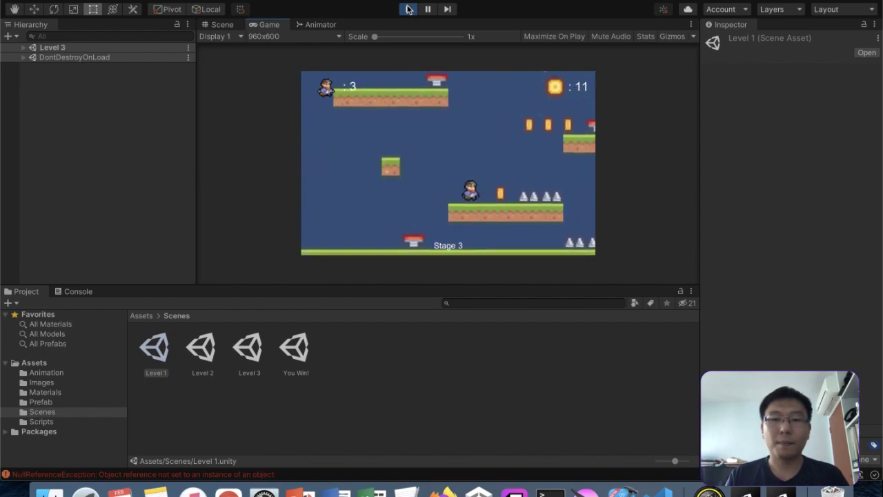
Step: Play Level 3, moving the player across the spiked platform and jumping at the obstacles
key(Right)
key(Left)
key(Right)
key(space)
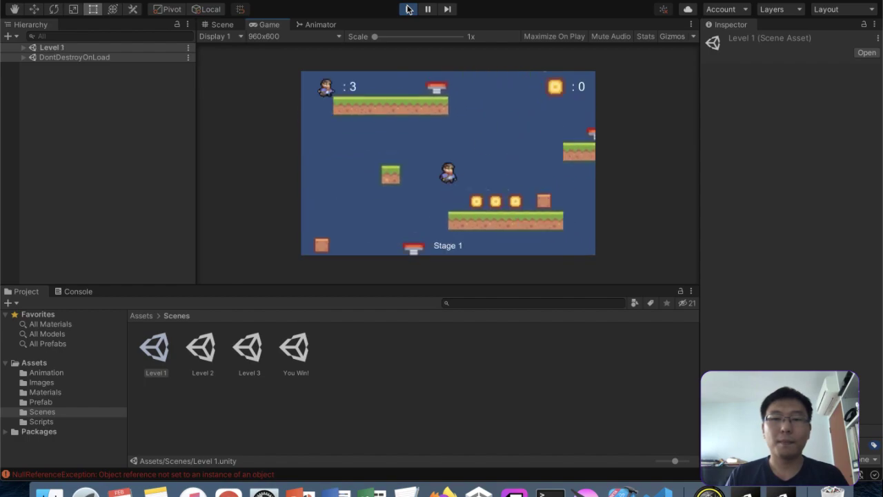
Step: Play Levels 1 and 2 again, collecting coins and jumping up the platforms until the player reaches Level 3
key(Right)
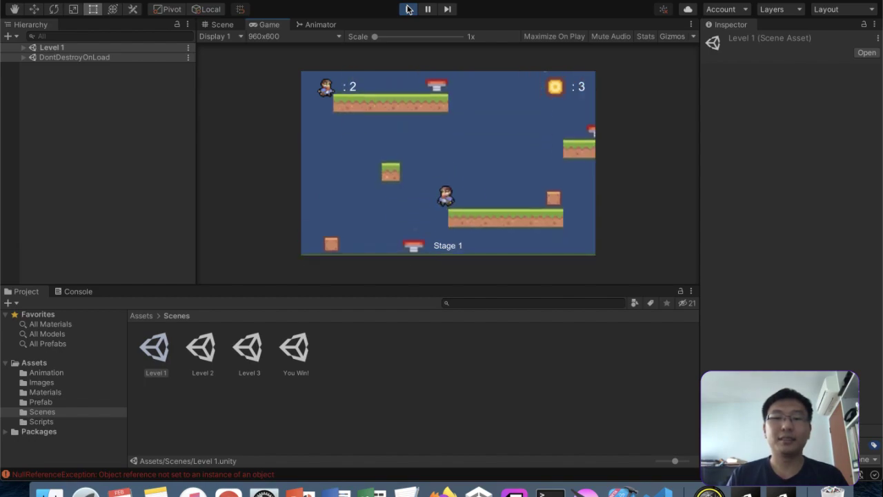
key(Right)
key(space)
key(space)
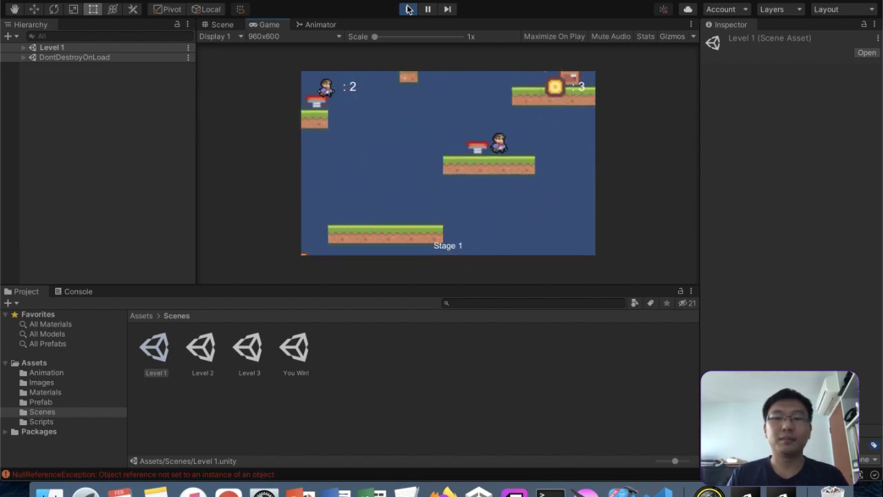
key(Right)
key(space)
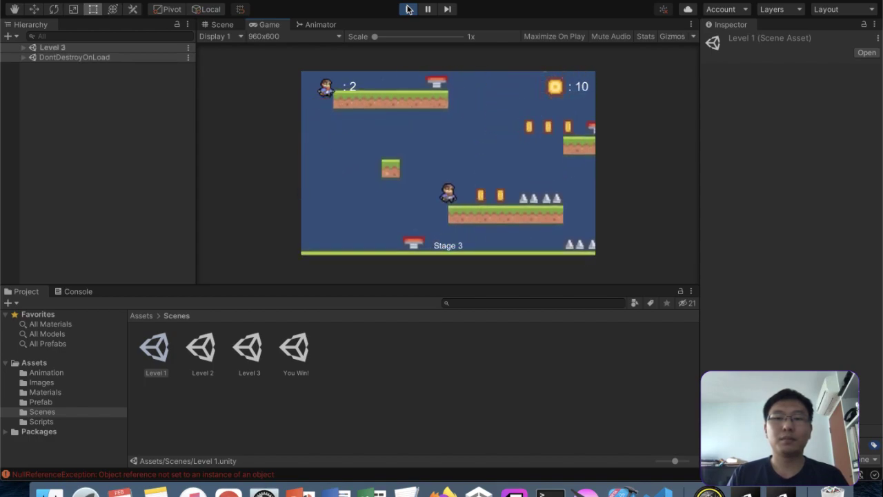
Step: Continue the playtest from Level 3, and play Level 1 once more up to its exit door
key(Right)
key(space)
key(Right)
key(Right)
key(space)
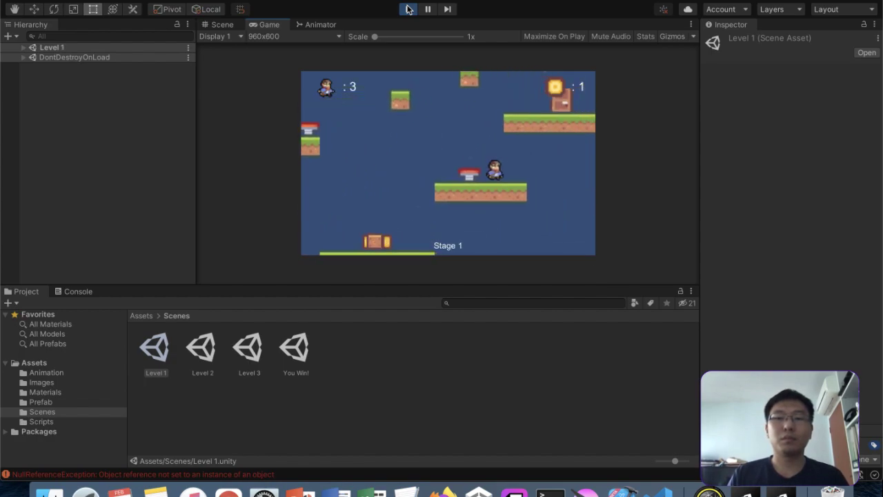
key(Right)
key(Right)
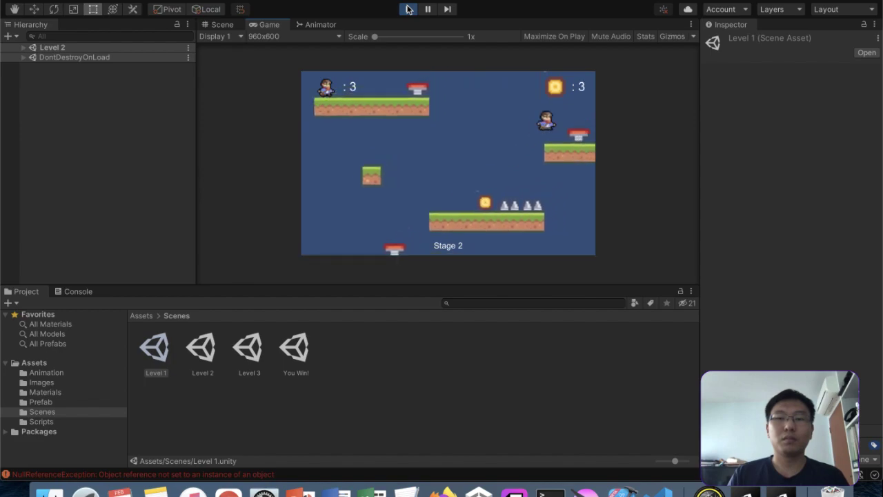
Step: Play through Levels 2 and 3, collecting coins and using the bouncy pads, until the You Win! screen is reached
key(Left)
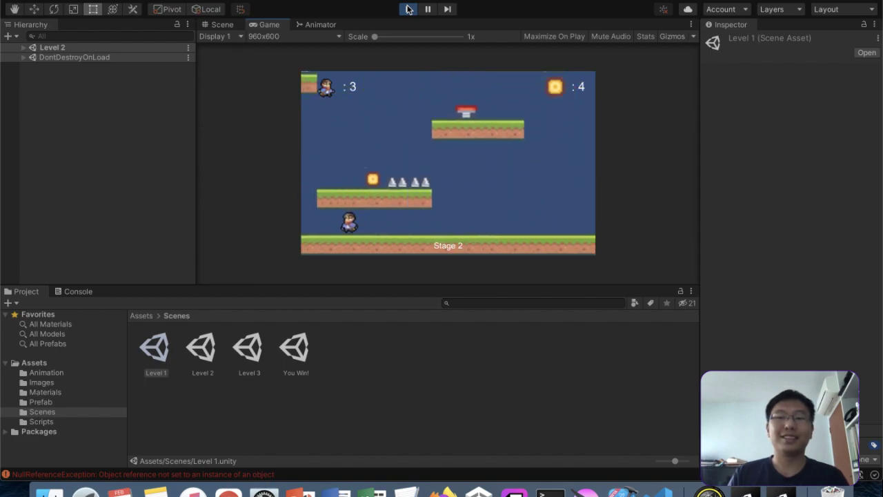
key(Right)
key(Right)
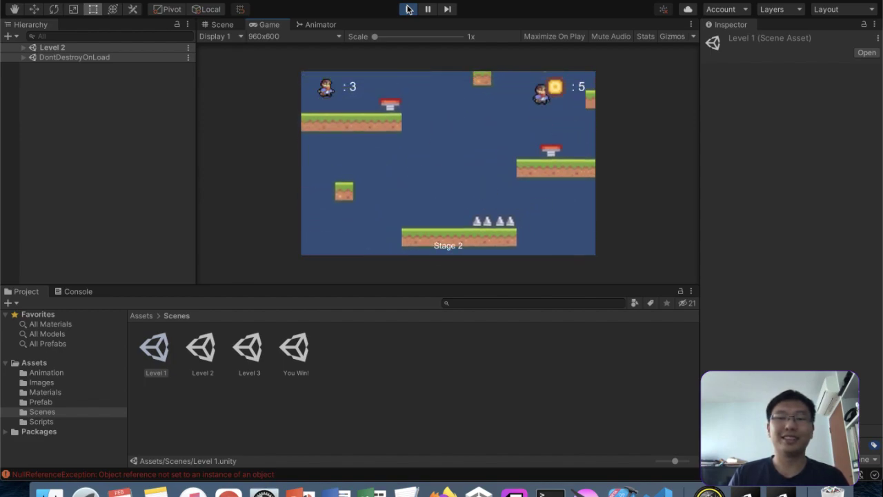
key(Right)
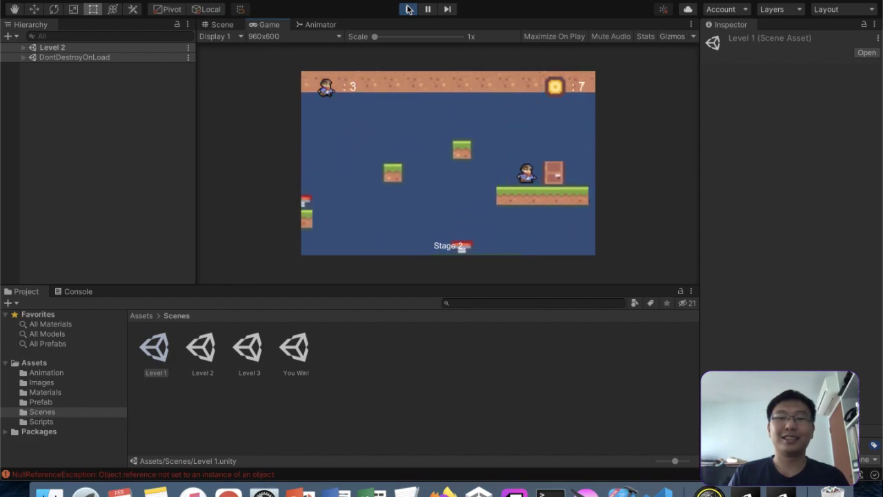
key(Right)
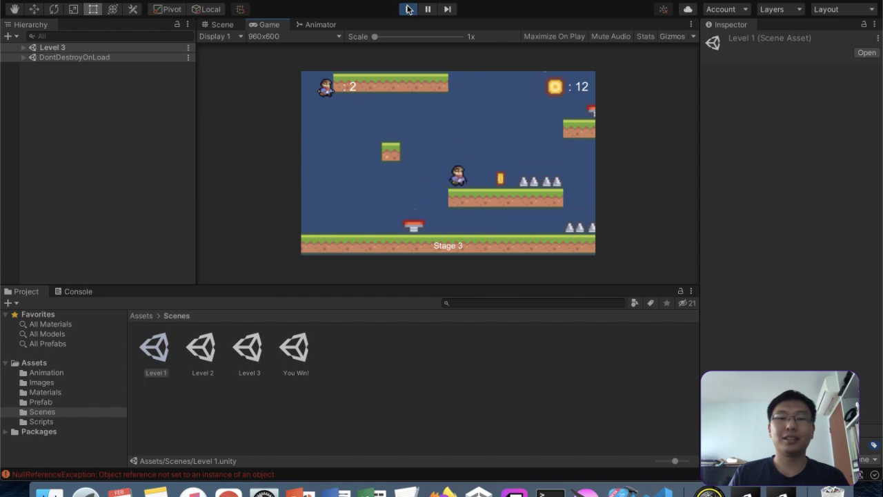
key(Right)
key(space)
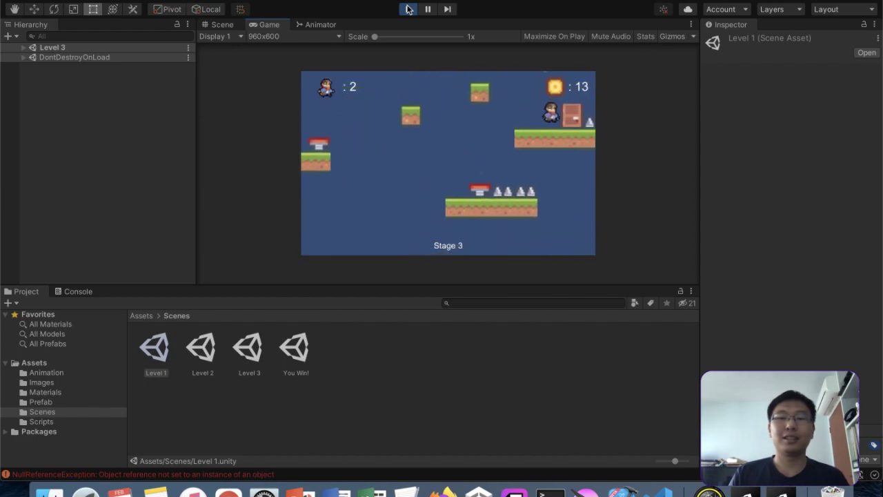
key(Right)
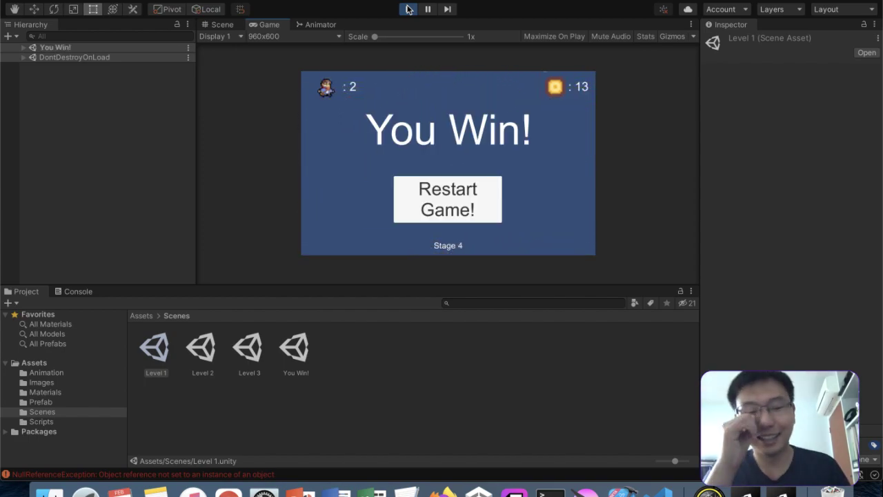
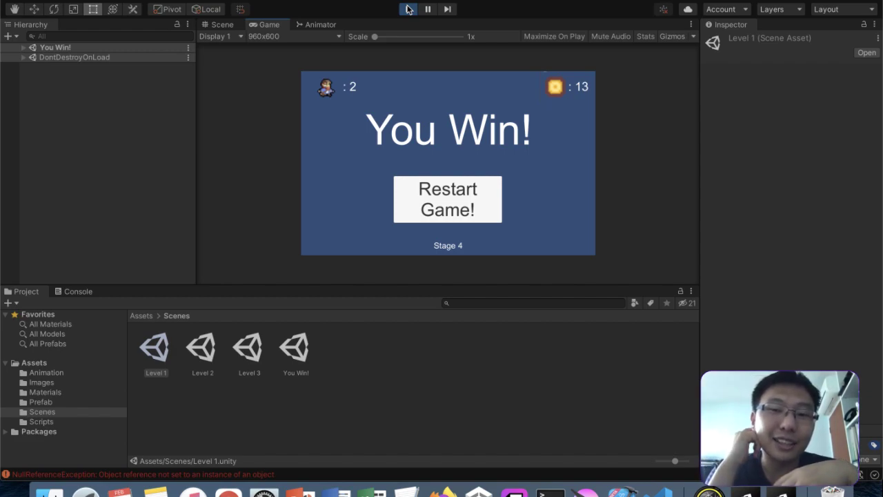
Step: Restart the game from the You Win! screen, test moving and shooting in Level 1, and stop the game
click(427, 195)
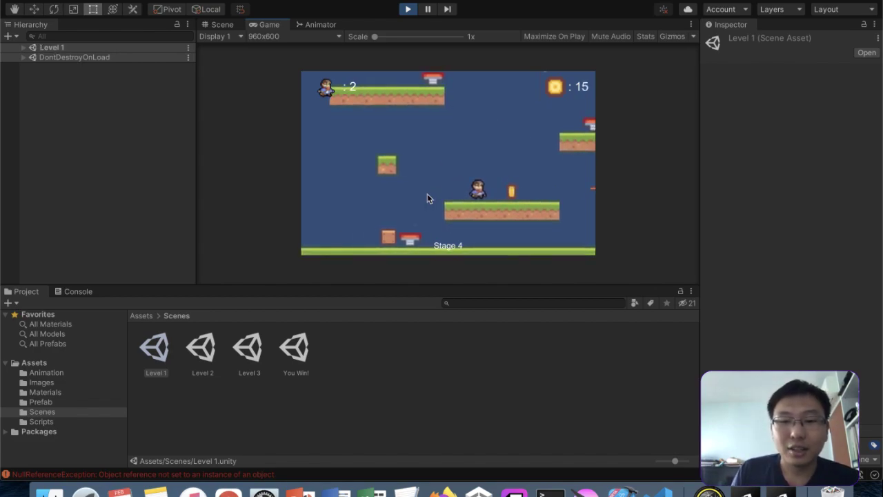
key(d)
key(a)
click(433, 269)
click(459, 247)
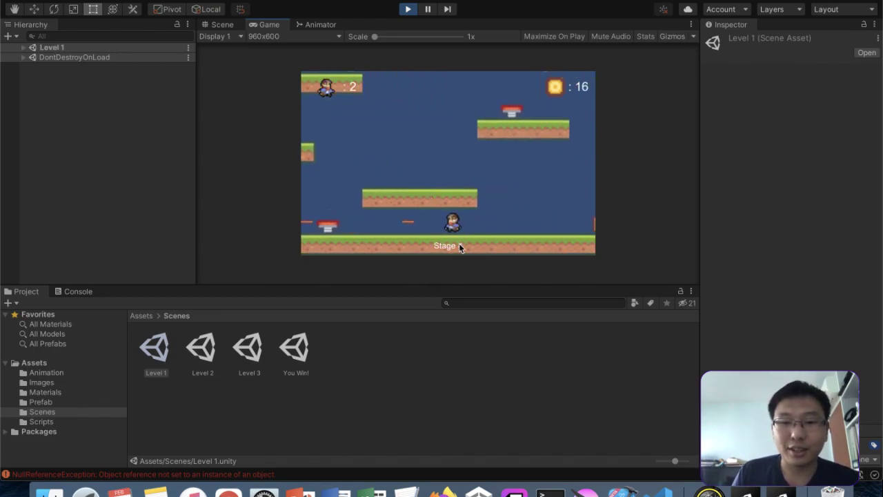
key(Right)
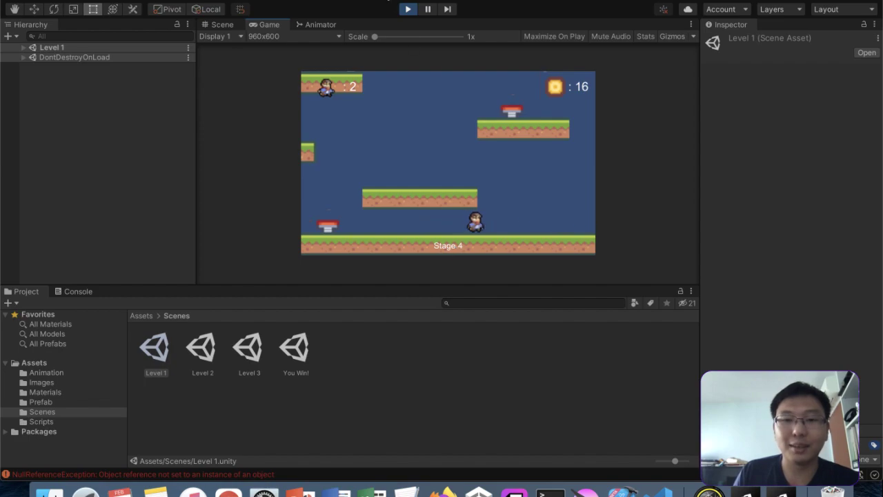
click(410, 14)
Step: Switch to the code editor and review how GameManager.cs initialises, updates and destroys the lives, stage and coin counters
key(ctrl+Up)
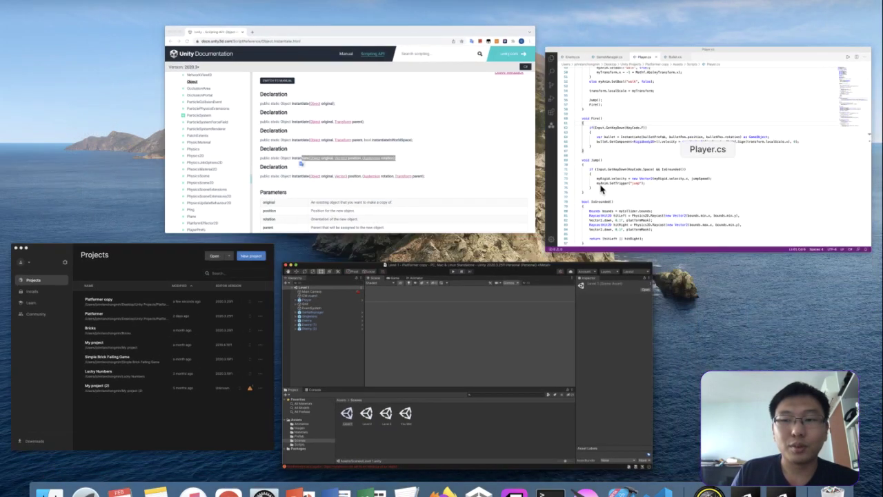
click(619, 145)
click(255, 11)
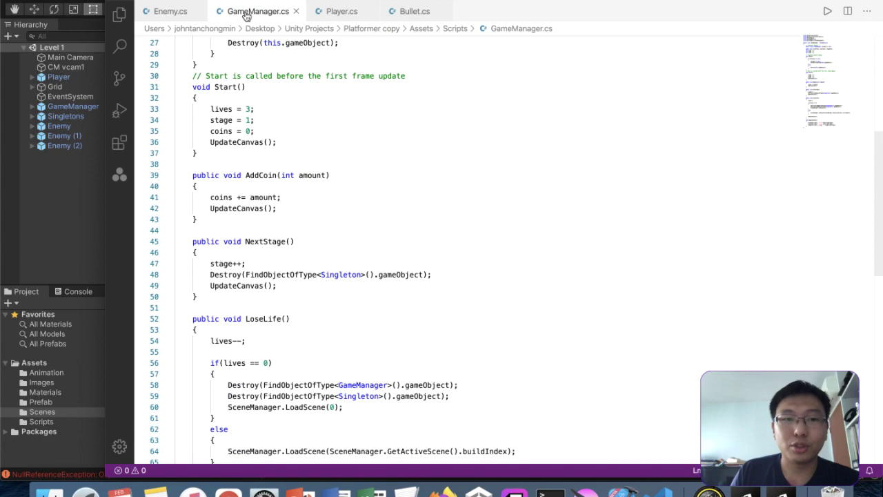
scroll(447, 318, down, 6)
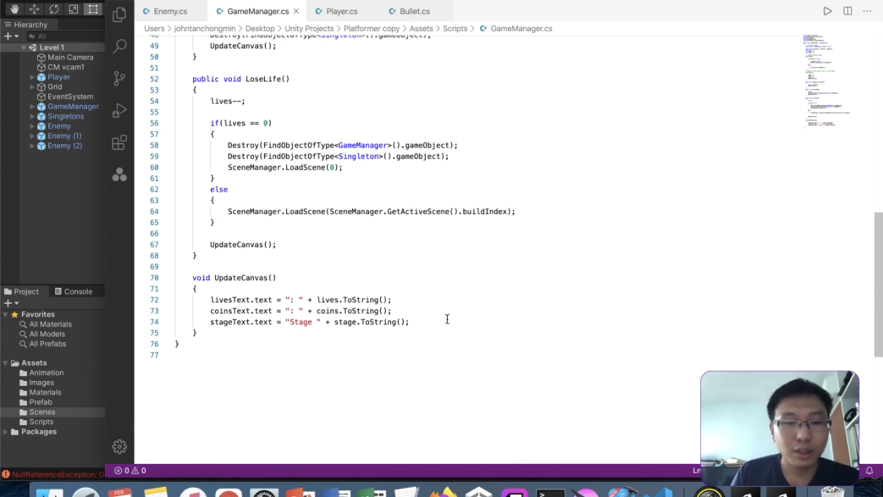
scroll(447, 319, up, 5)
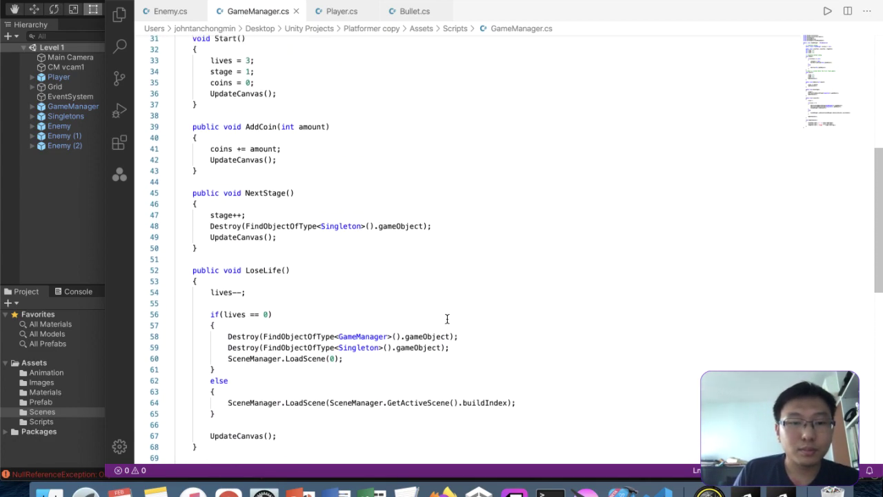
scroll(447, 319, up, 2)
scroll(447, 319, up, 1)
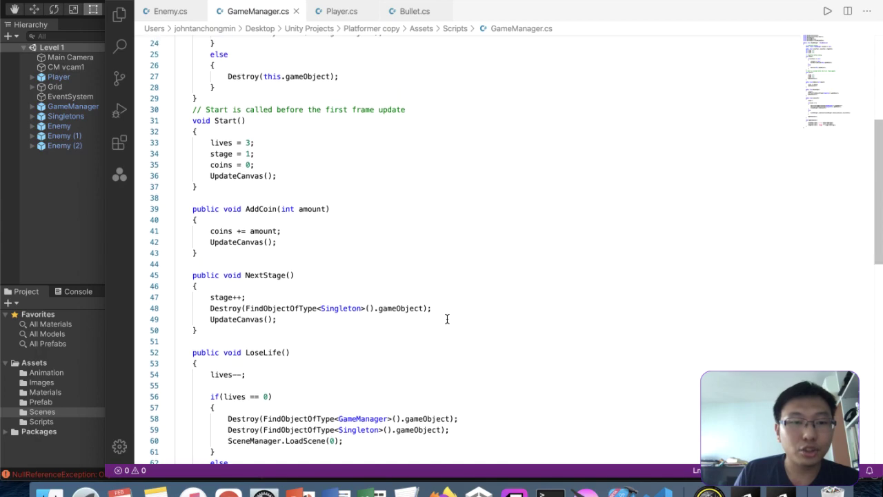
scroll(447, 318, up, 3)
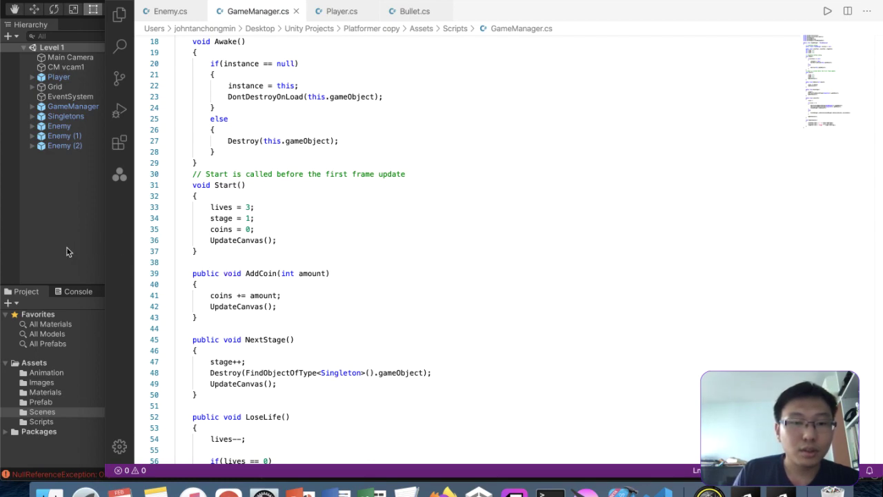
scroll(275, 289, up, 6)
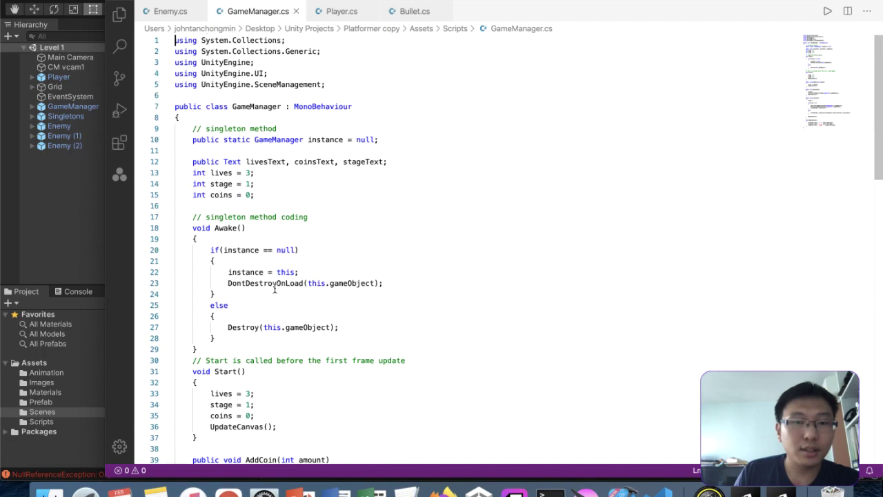
Step: Open the SceneLoader script and add Destroy(FindObjectOfType<GameManager>().gameObject); beneath the LoadScene(0) call in LoadStart()
click(65, 186)
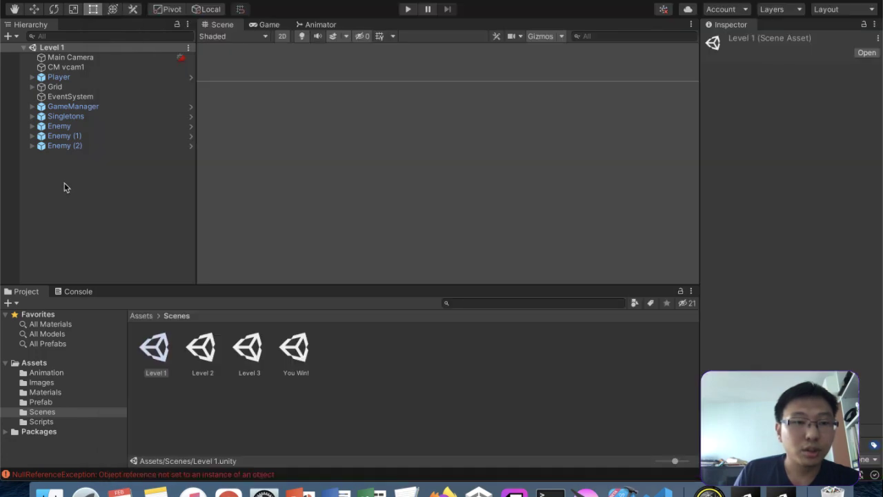
click(40, 422)
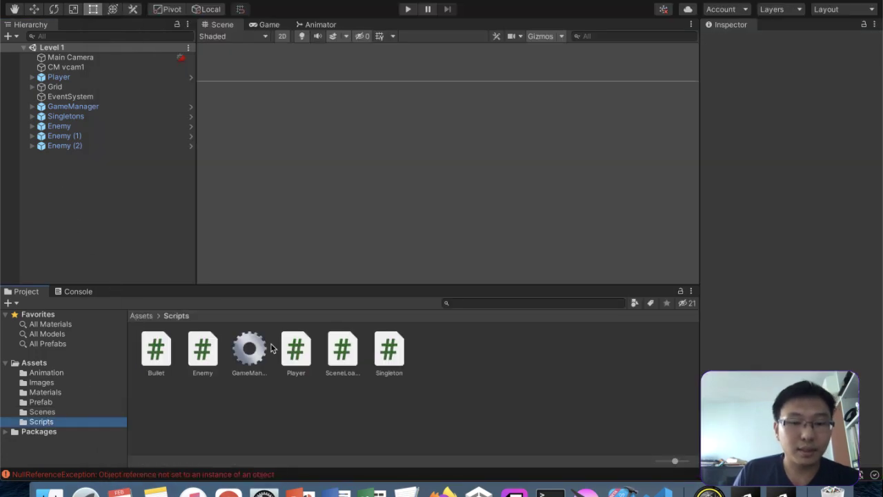
double_click(342, 349)
click(359, 268)
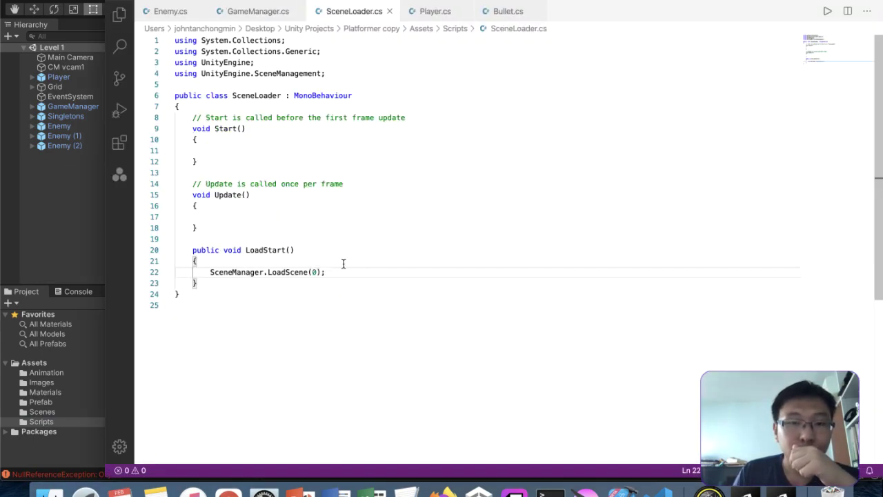
key(Return)
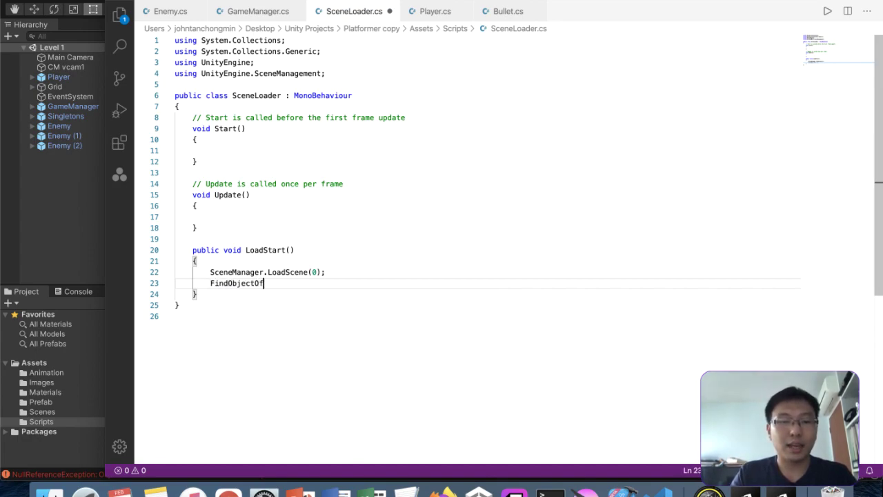
text(FindObjectOfType<GameManager>()
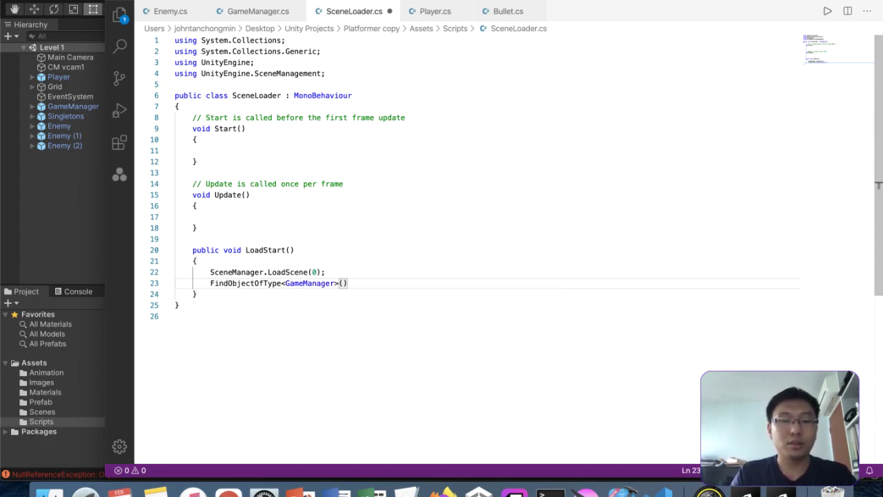
text(.gameObject)
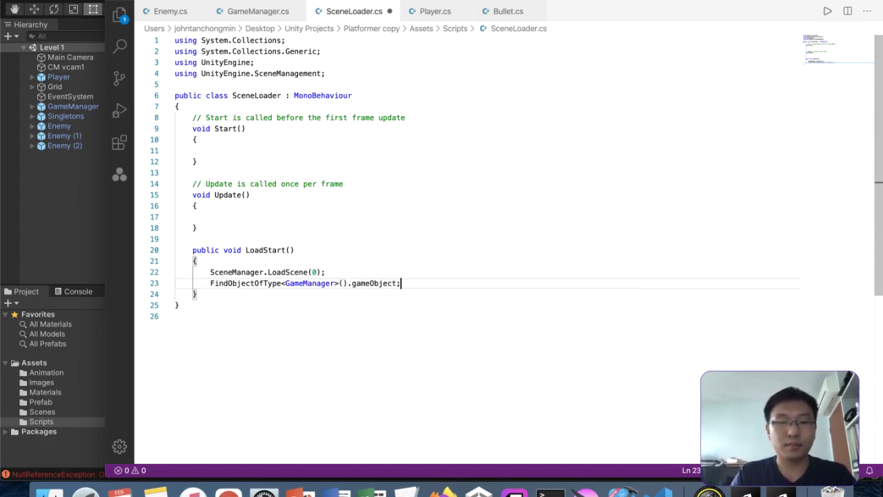
text(Destroy()
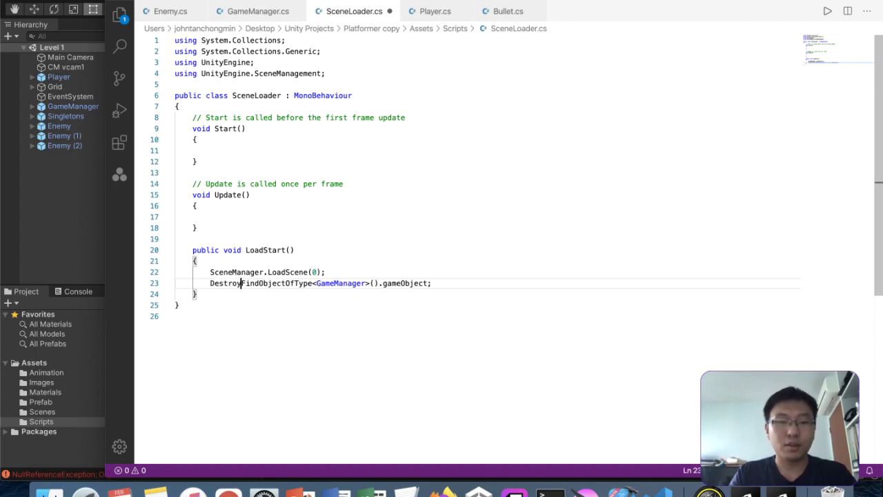
text())
Step: Move the Destroy line above SceneManager.LoadScene(0) in LoadStart(), fix its indentation, remove the leftover blank line, and save the script
drag(466, 285, 30, 286)
key(ctrl+x)
click(198, 260)
key(Return)
key(ctrl+v)
key(BackSpace)
key(BackSpace)
key(BackSpace)
key(BackSpace)
key(Tab)
key(Tab)
click(250, 294)
key(BackSpace)
key(ctrl+s)
Step: Switch to Unity, run the game, and play through Level 1 to its exit, collecting coins along the way
click(18, 223)
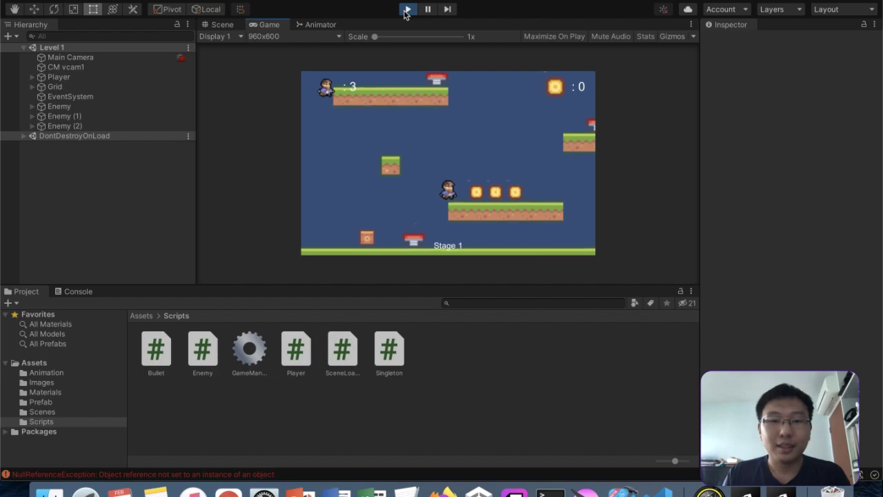
key(Right)
key(space)
key(Right)
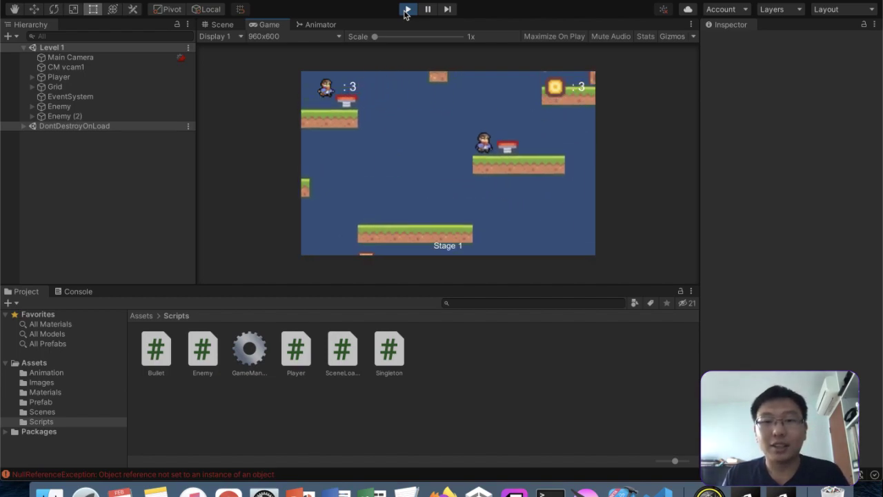
key(Right)
key(space)
key(Right)
key(Right)
key(Left)
key(Right)
key(Left)
key(Right)
key(Left)
key(Right)
key(space)
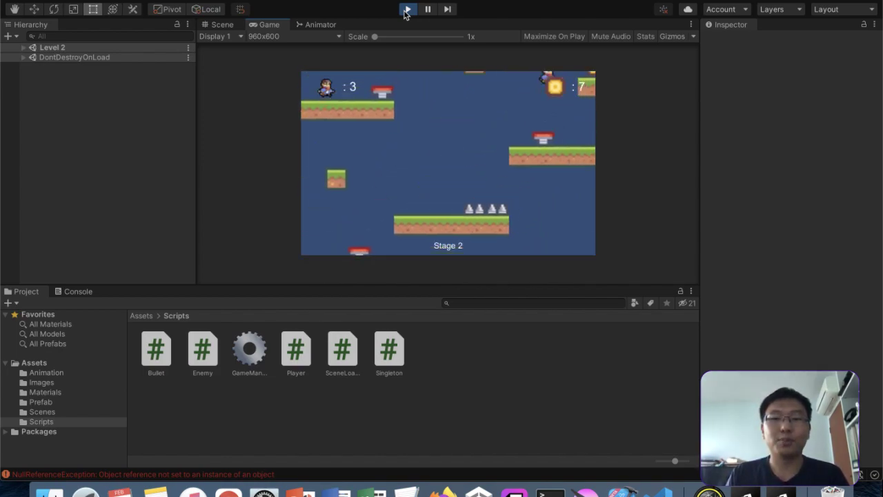
Step: Play through Levels 2 and 3 until the You Win! screen is reached
key(Right)
key(space)
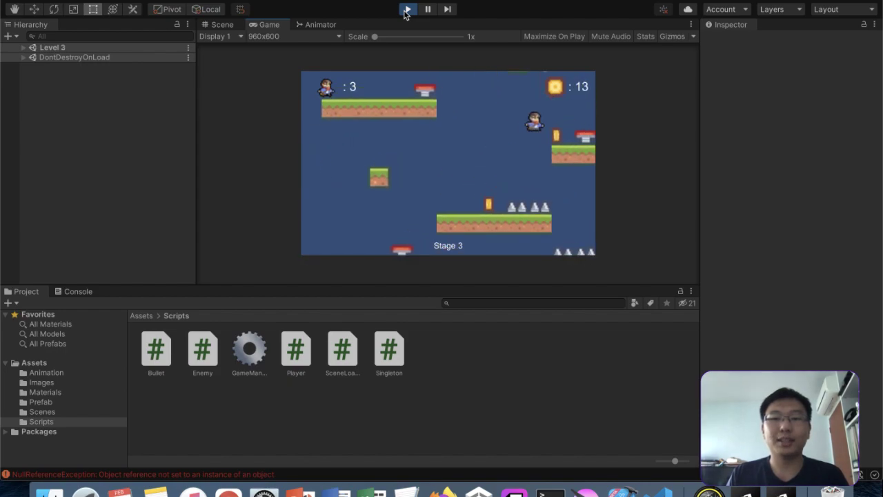
key(Right)
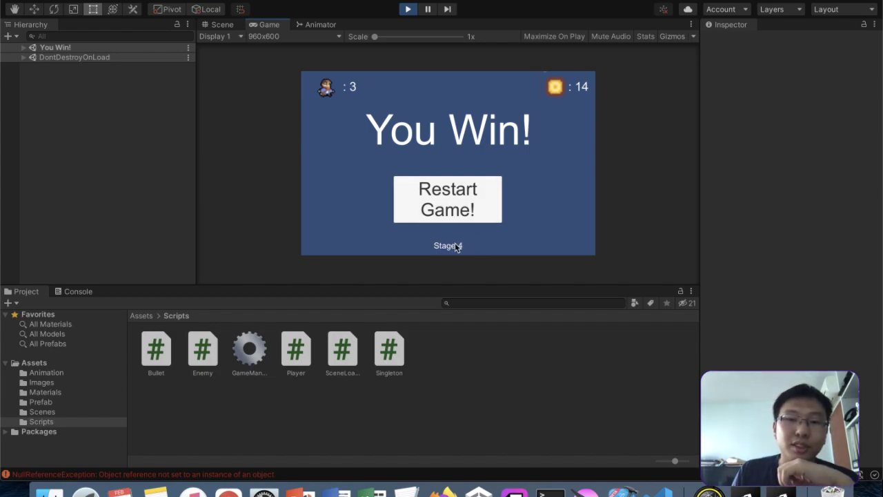
Step: Restart the game from the You Win! screen and replay Level 1, collecting coins and firing bullets in both directions
click(468, 210)
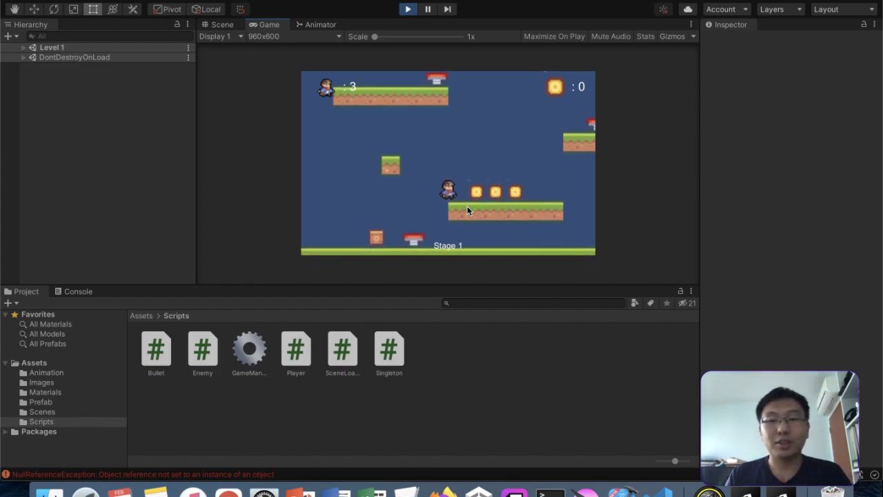
key(Right)
key(Left)
key(Right)
key(Right)
key(Right)
key(Left)
key(space)
key(Right)
key(space)
key(space)
key(Left)
key(space)
key(space)
key(Right)
key(space)
key(Right)
key(Left)
key(Right)
key(Left)
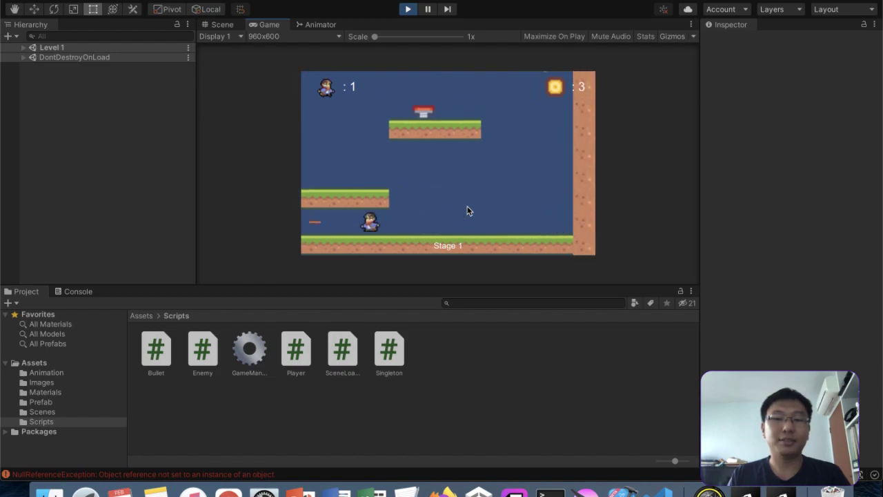
Step: Walk back and forth along Level 1's ground floor between the side walls
key(Right)
key(Left)
key(Right)
key(Right)
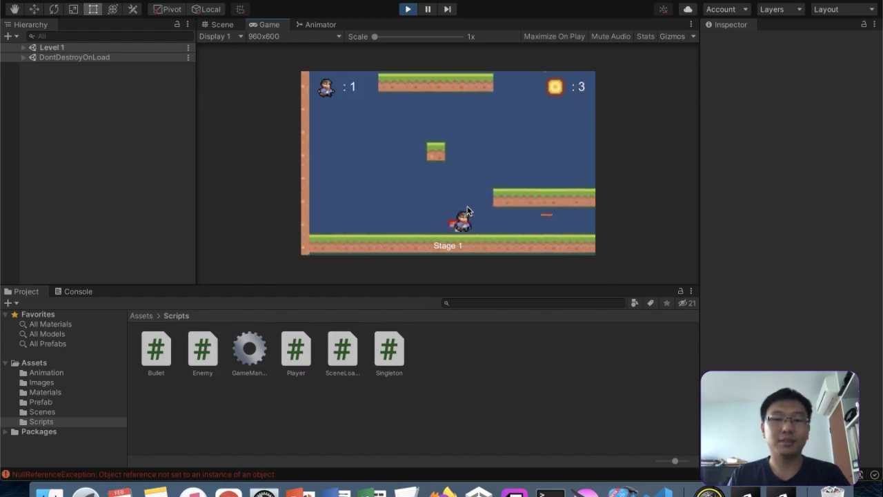
key(Left)
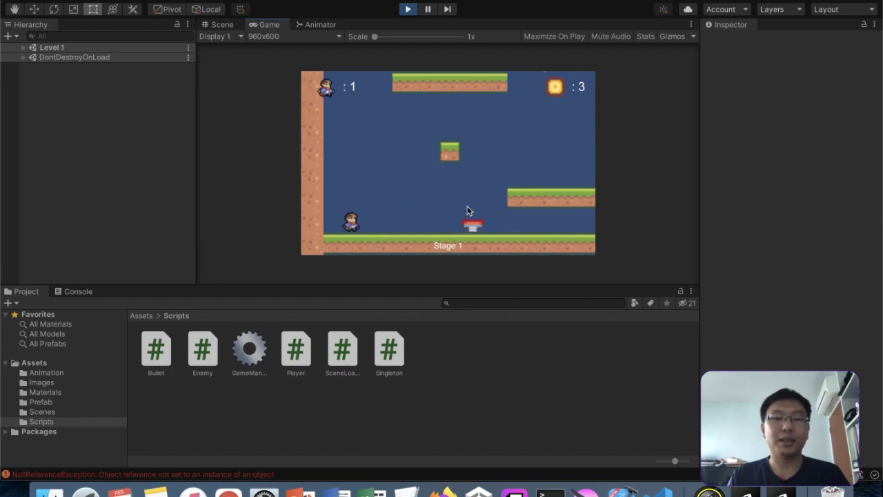
Step: Test repeated shooting from the ground, in mid-air and beside the lower platform in Level 1, and stop the game
key(space)
key(space)
key(Right)
key(space)
key(Left)
key(space)
key(space)
key(space)
key(space)
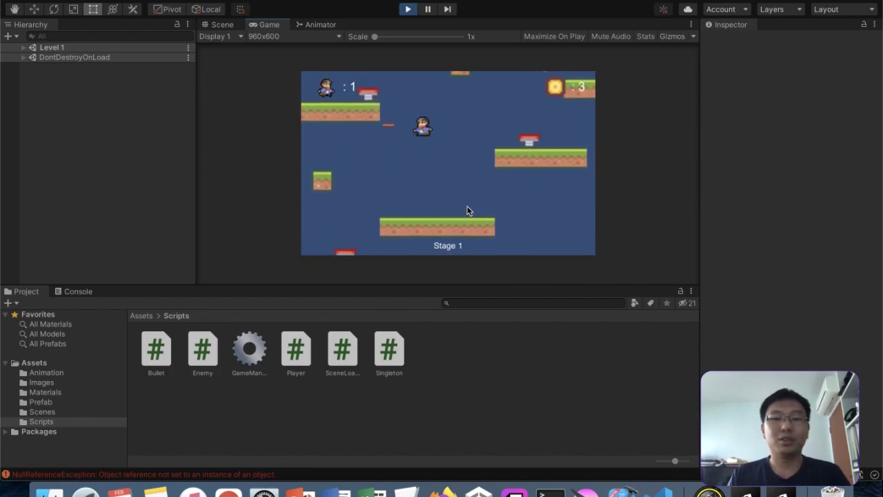
key(space)
key(Left)
key(space)
key(space)
key(space)
key(space)
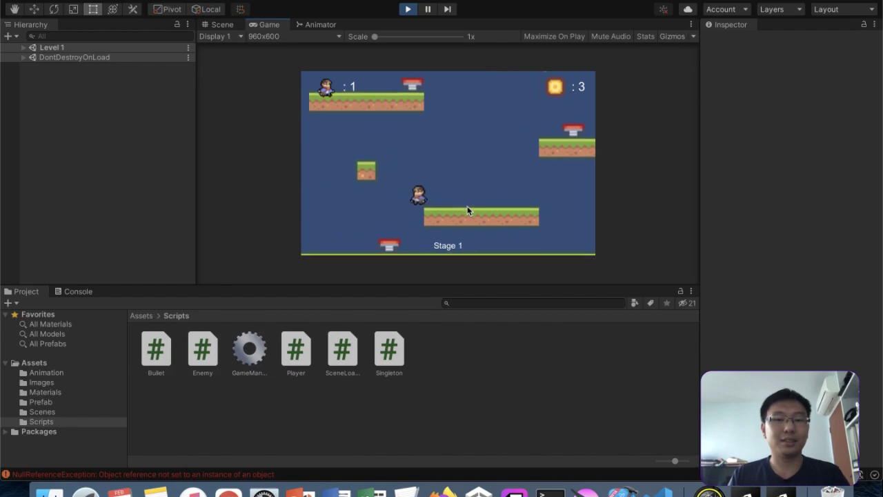
click(408, 9)
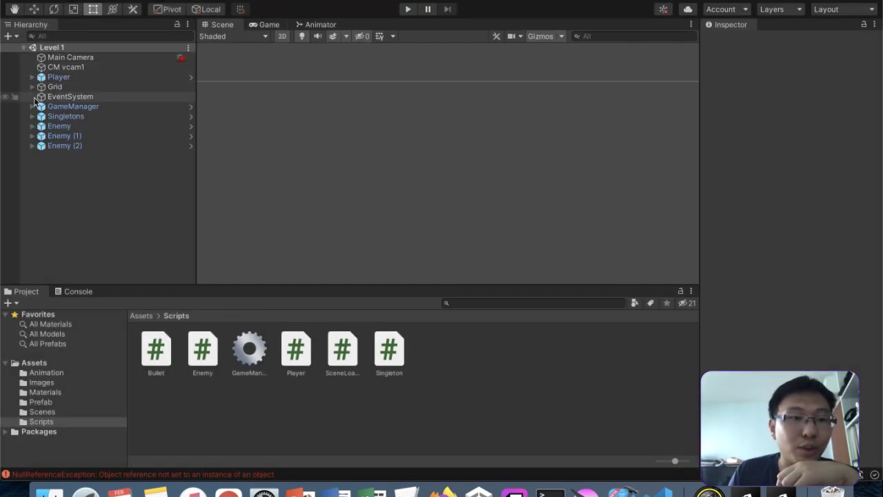
Step: Examine the Grid's Platform object, checking its Tilemap Collider 2D, Rigidbody 2D and Composite Collider 2D settings
click(32, 87)
click(59, 97)
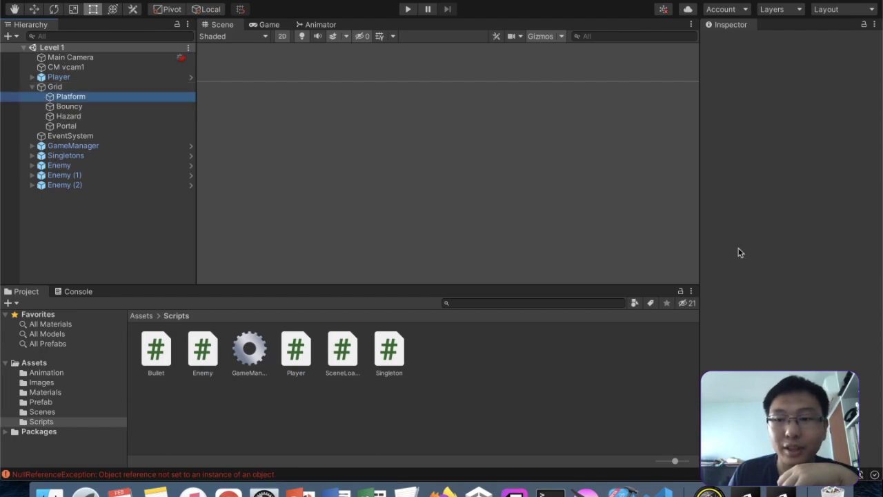
scroll(756, 282, down, 8)
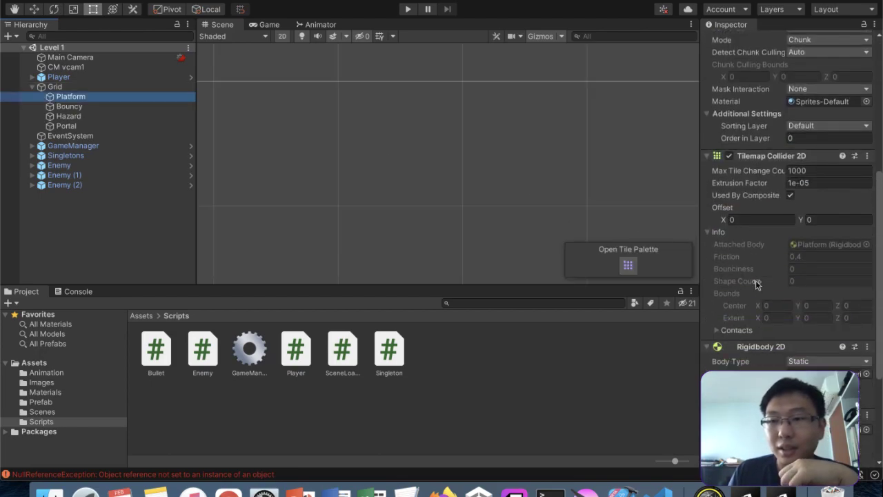
scroll(756, 281, down, 5)
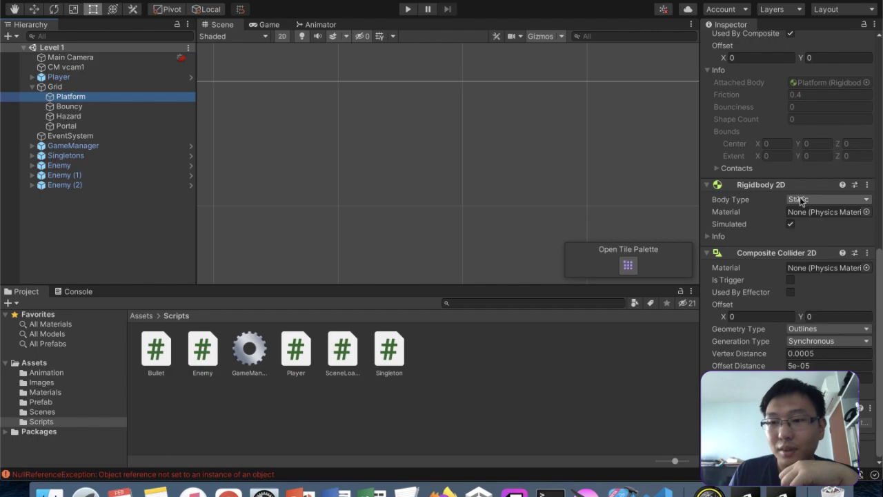
scroll(807, 312, up, 4)
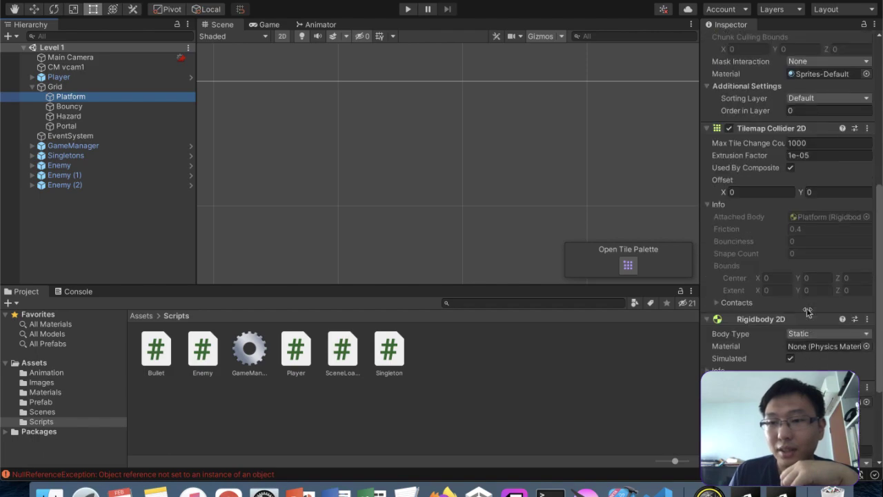
scroll(807, 310, down, 3)
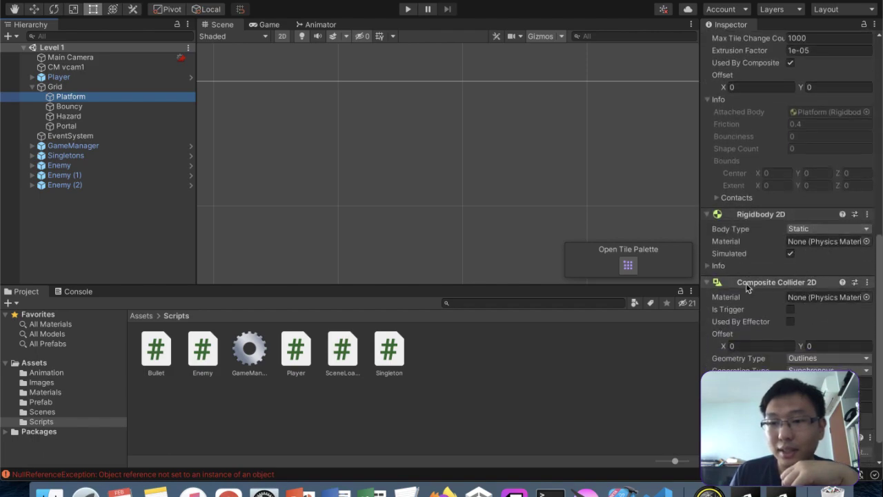
click(707, 267)
scroll(799, 293, down, 3)
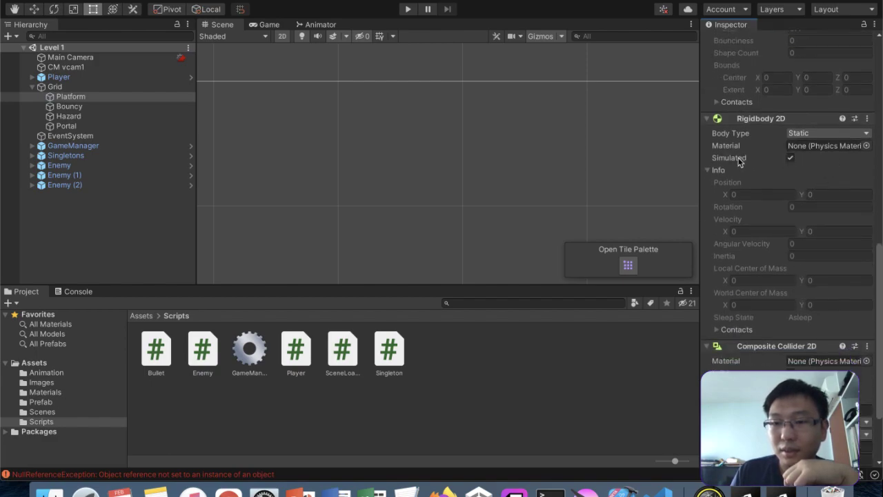
mouse_move(739, 161)
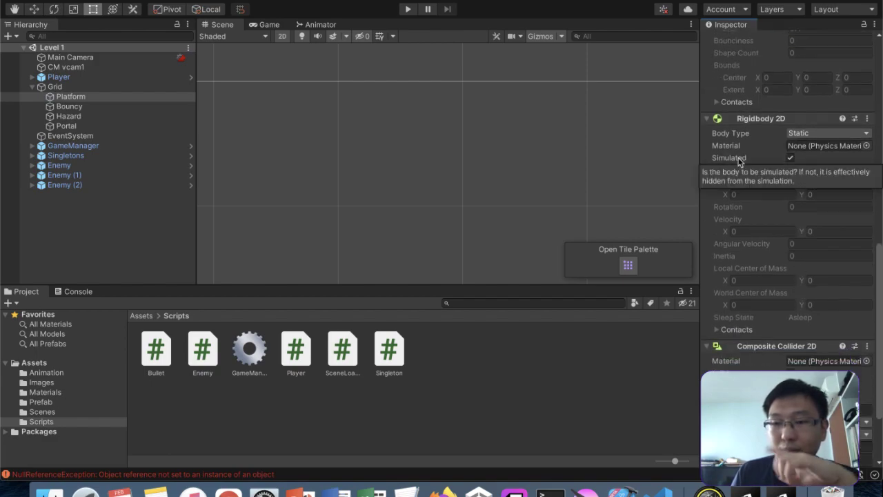
click(724, 330)
Step: Deselect the Platform object and frame the whole Level 1 layout in the Scene view
click(460, 197)
scroll(460, 197, down, 10)
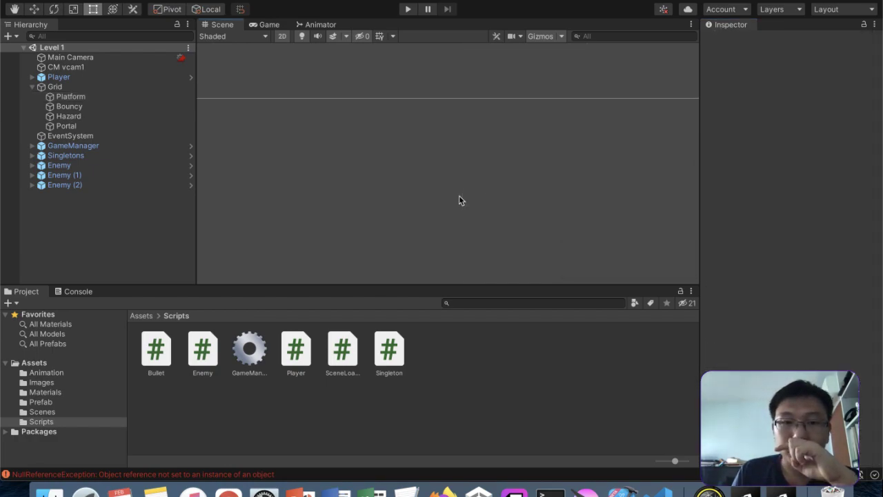
scroll(459, 195, down, 5)
scroll(459, 195, up, 8)
middle_drag(459, 196, 587, 170)
middle_drag(352, 195, 551, 273)
scroll(479, 189, up, 6)
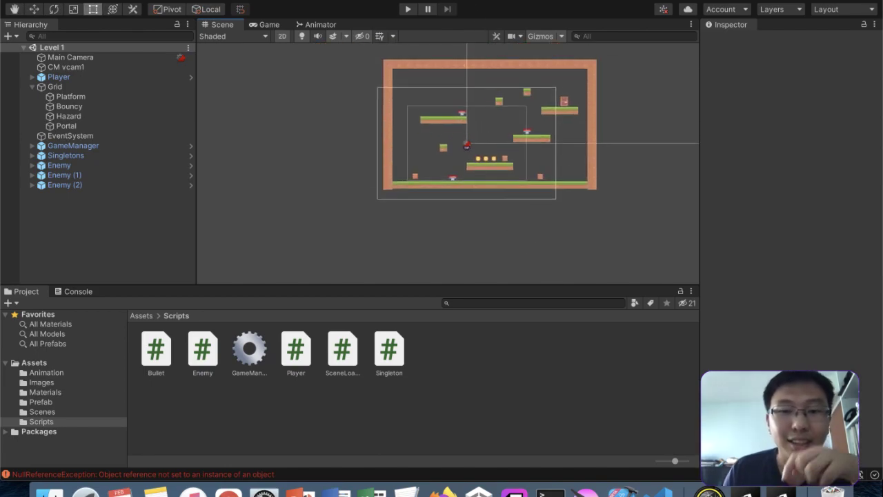
Step: Run Level 1, shooting left from the starting area and collecting the first two coins on the lower platform
click(413, 10)
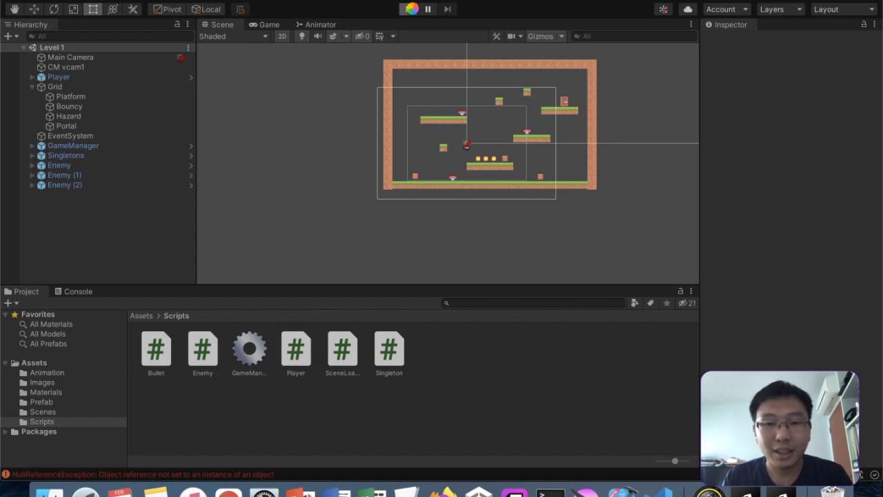
key(Left)
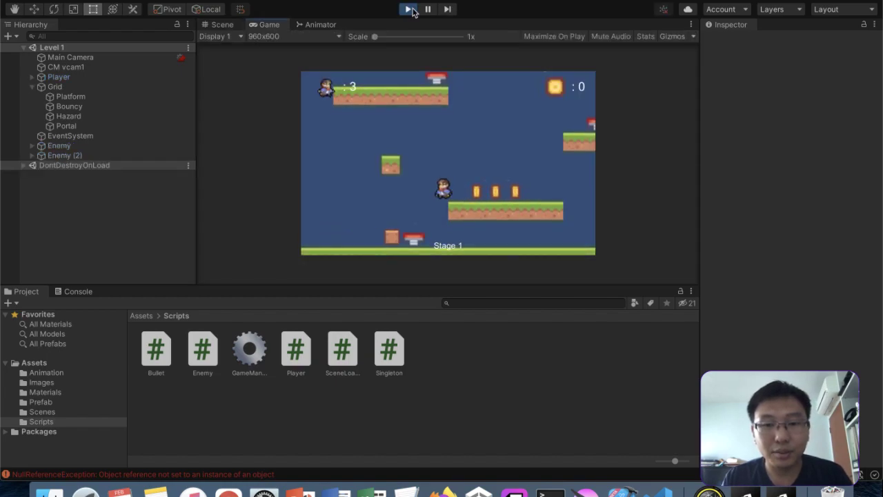
key(space)
key(space)
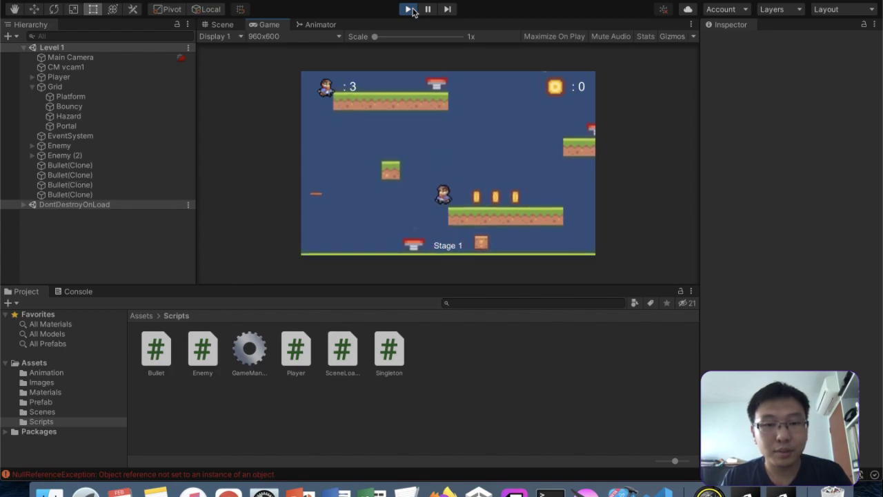
key(space)
key(Right)
key(Left)
key(space)
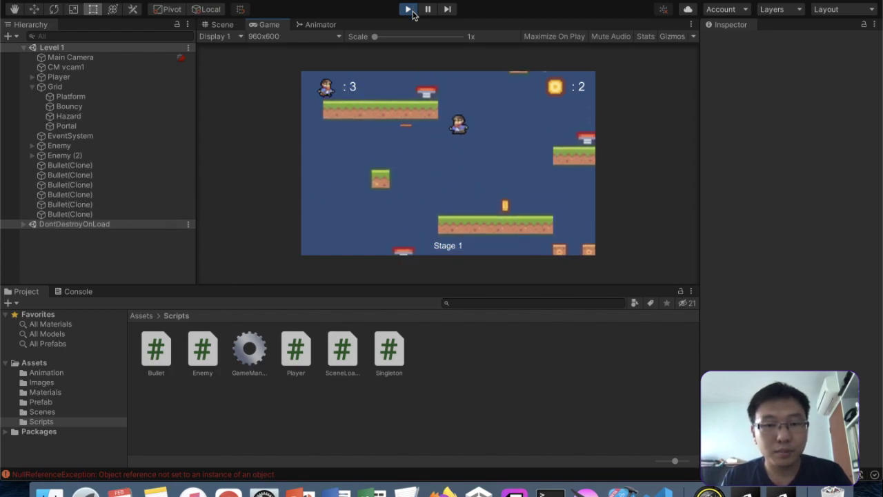
Step: Test repeated jumping and shooting left at the edge and underside of the upper platform
key(space)
key(space)
key(space)
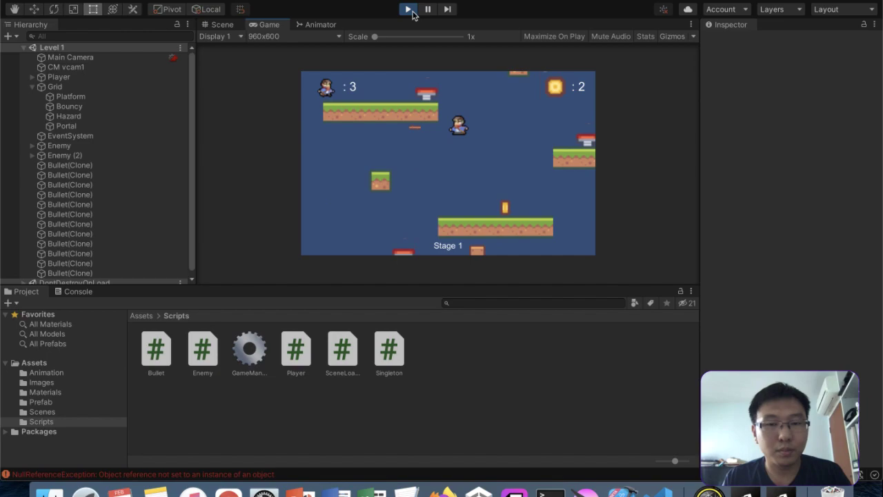
key(space)
key(space)
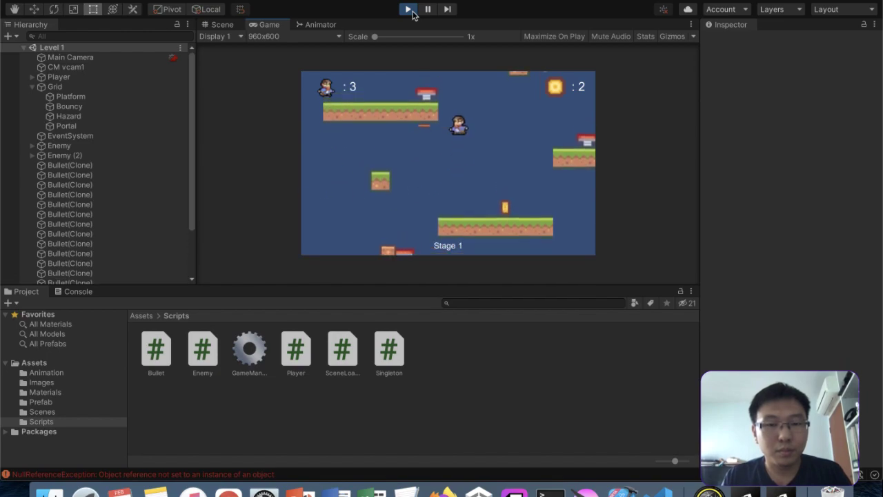
key(space)
key(space)
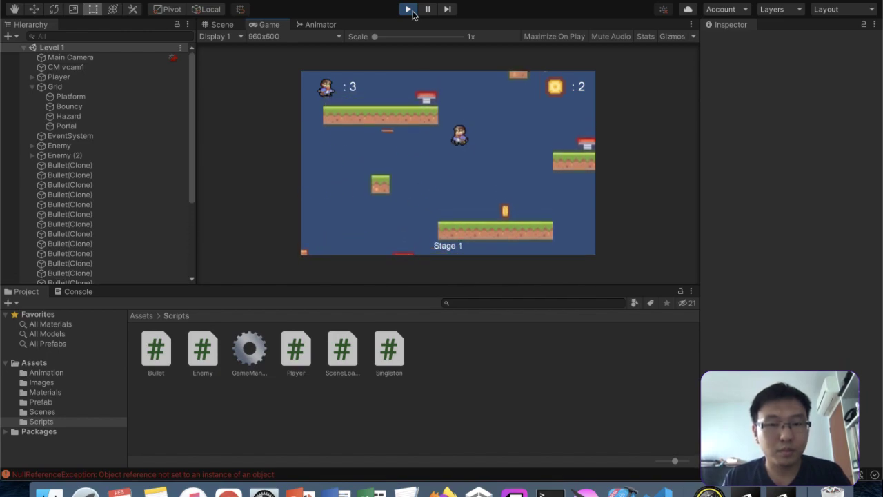
key(space)
key(space)
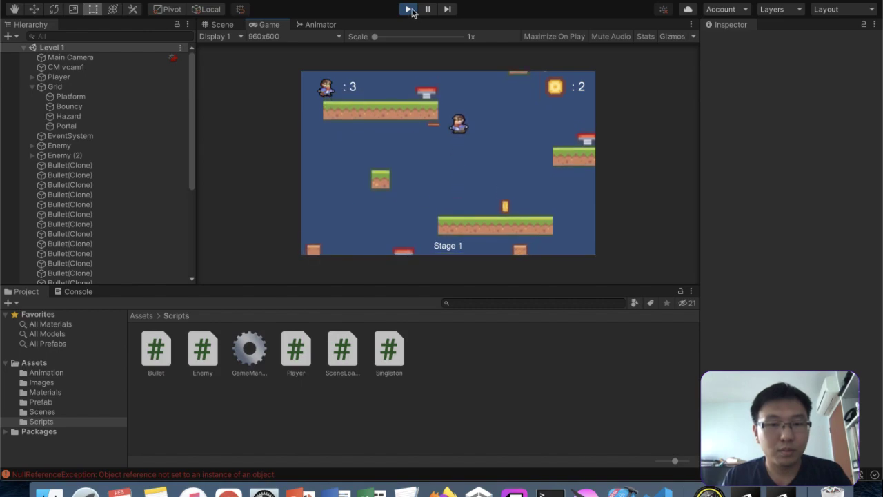
Step: Collect the last coin, walk Level 1's ground floor from the right wall to the left wall, and stop the game
key(Right)
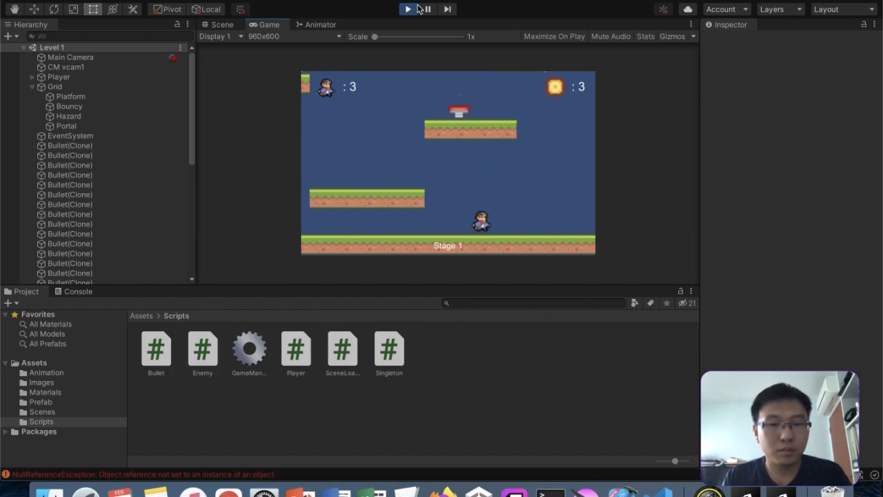
key(Right)
key(Left)
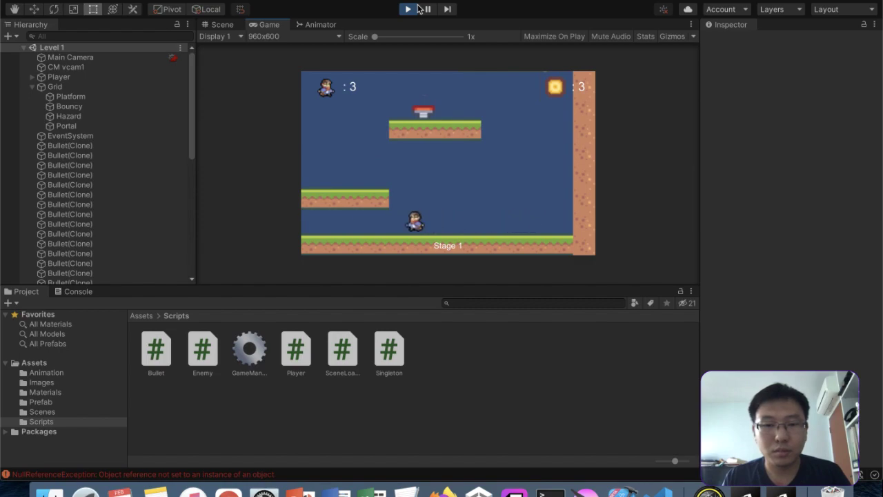
key(Left)
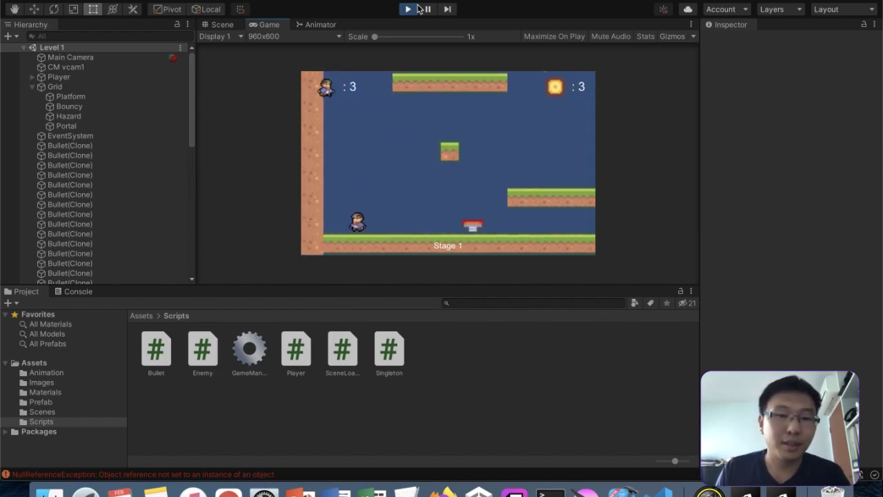
key(Right)
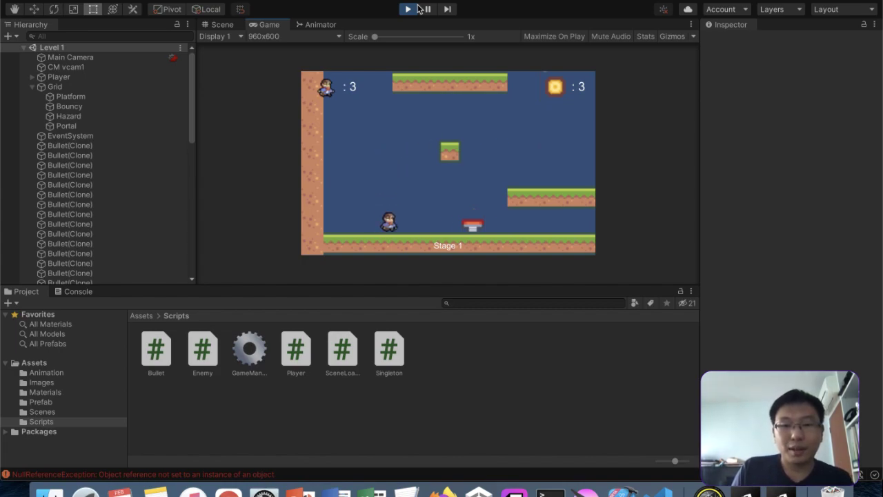
key(space)
key(ctrl)
key(ctrl)
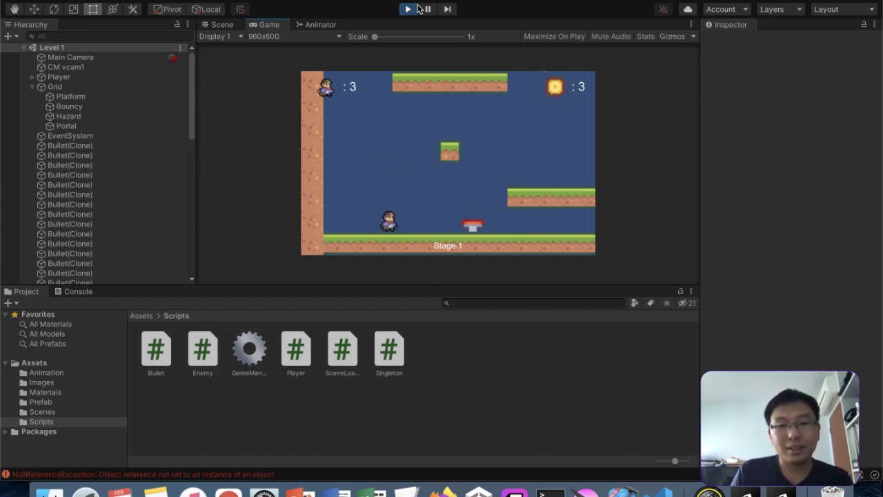
click(412, 9)
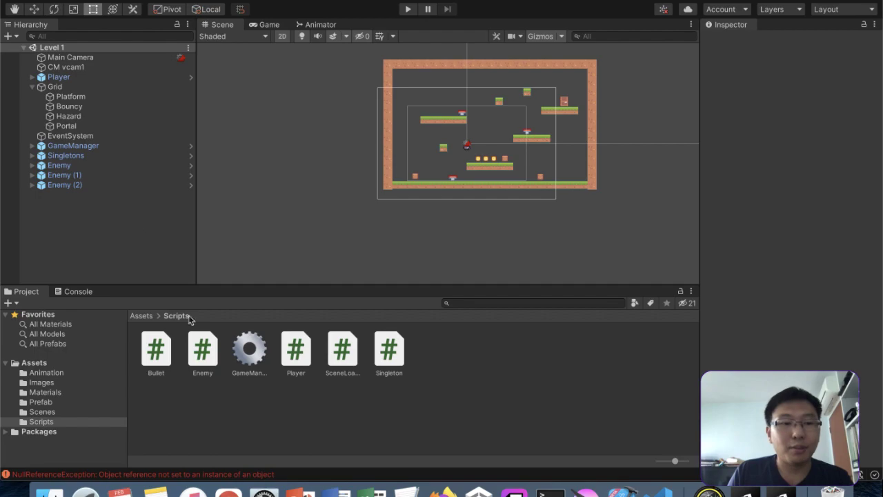
Step: Review the Bullet script's OnCollisionEnter2D method and the Platform object's tag and layer
double_click(165, 371)
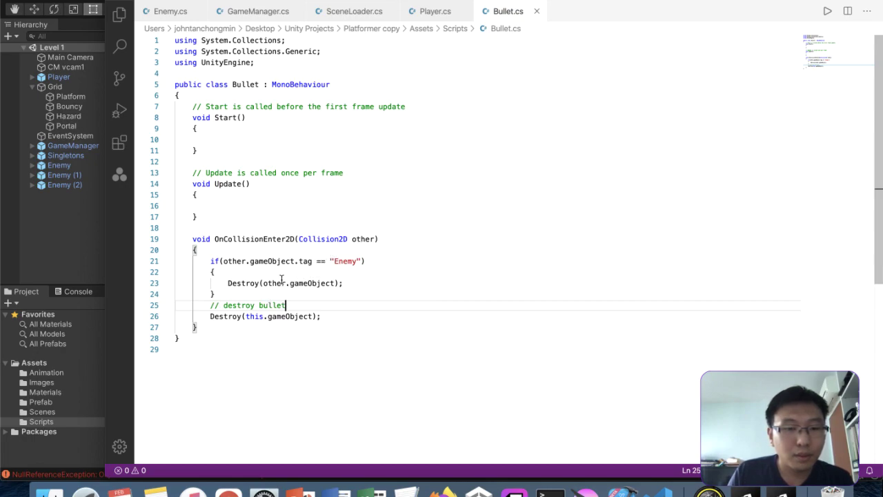
click(71, 179)
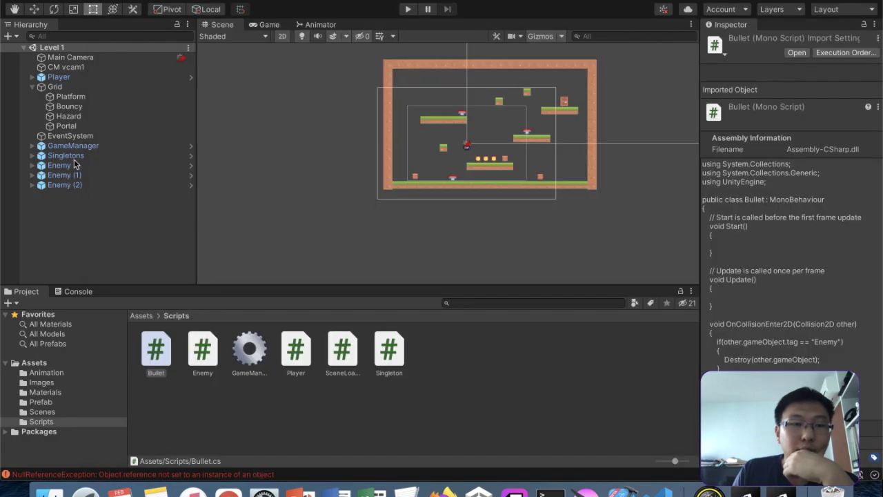
click(89, 105)
click(93, 98)
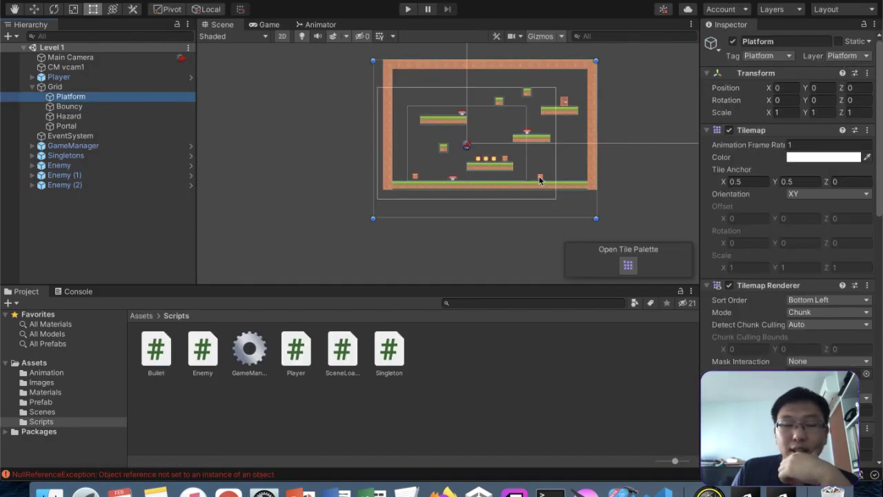
Step: Check the Bullet prefab's layer against the Physics 2D Layer Collision Matrix in the Project Settings
click(39, 402)
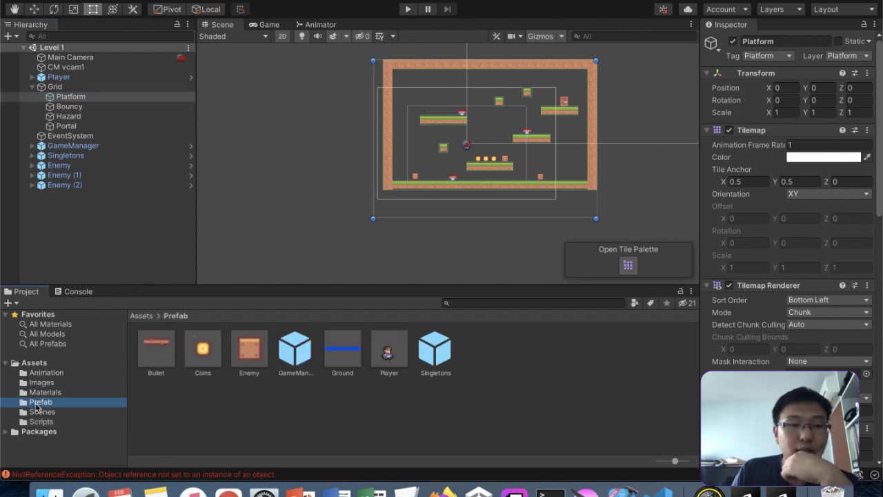
click(148, 354)
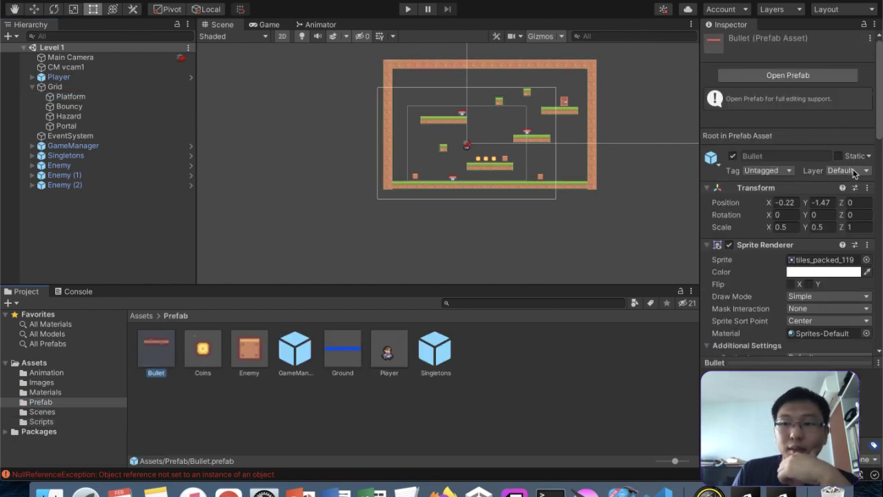
click(127, 0)
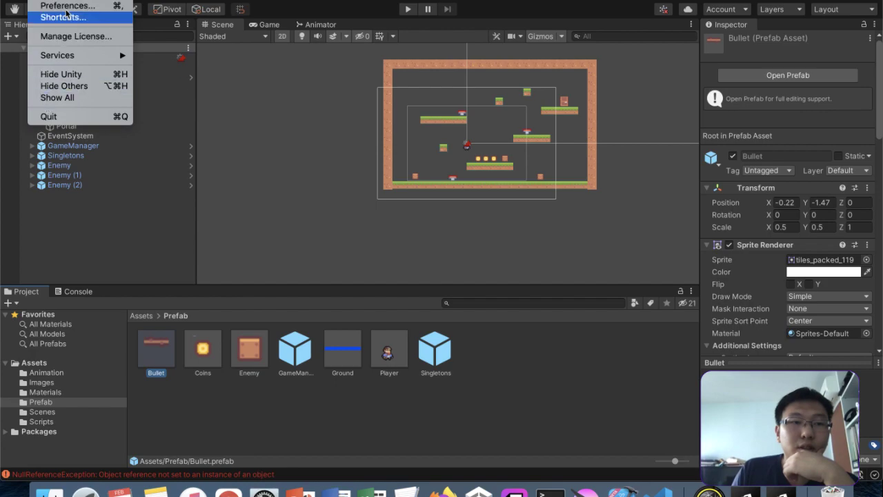
mouse_move(75, 0)
mouse_move(103, 0)
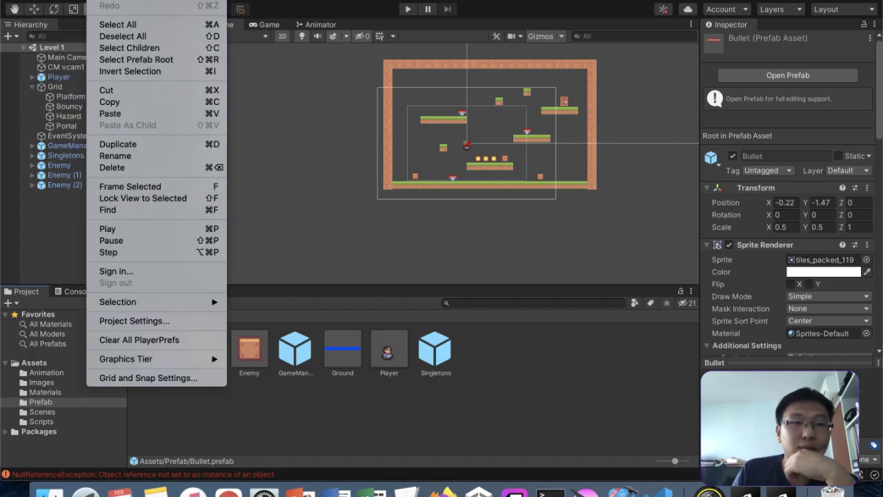
click(148, 320)
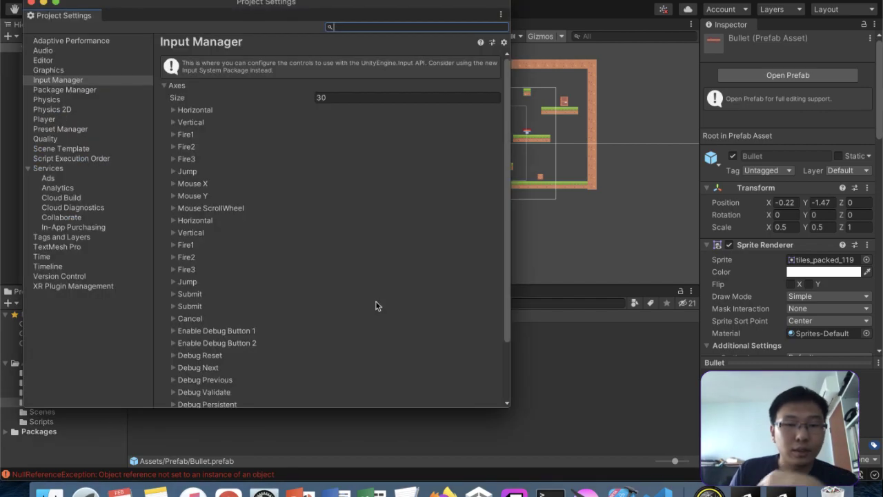
click(81, 111)
scroll(279, 214, down, 5)
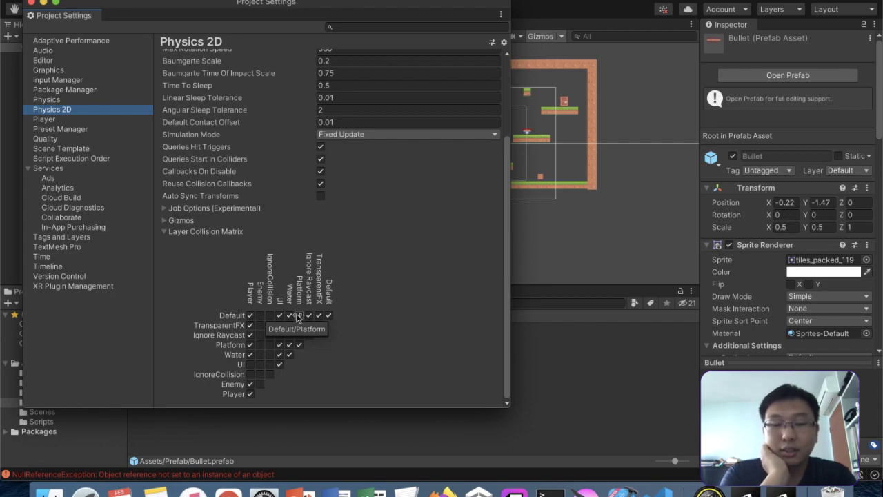
click(31, 4)
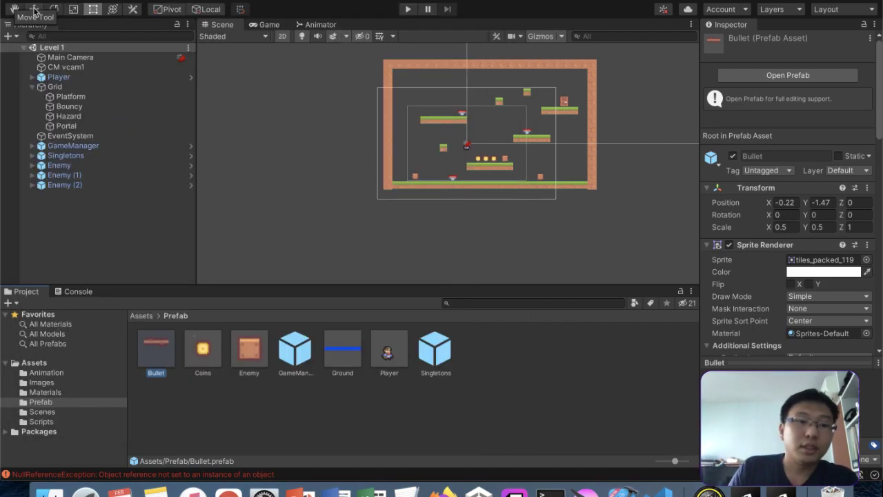
Step: Enable Use Full Kinematic Contacts on the Bullet prefab's Rigidbody 2D and return to the Level 1 scene
double_click(166, 363)
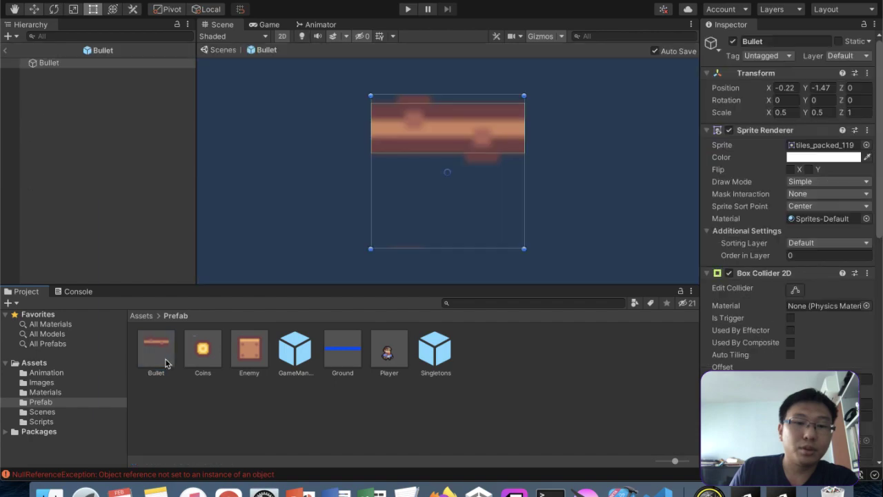
scroll(803, 295, down, 10)
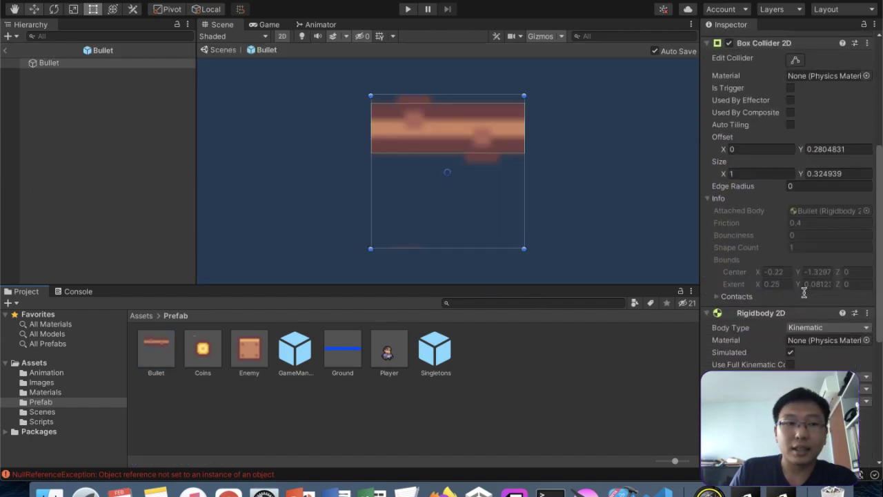
click(791, 223)
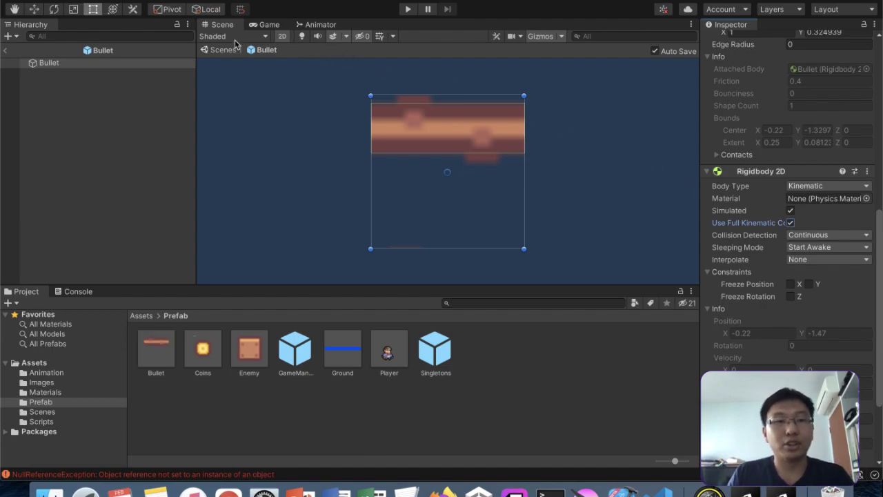
click(5, 50)
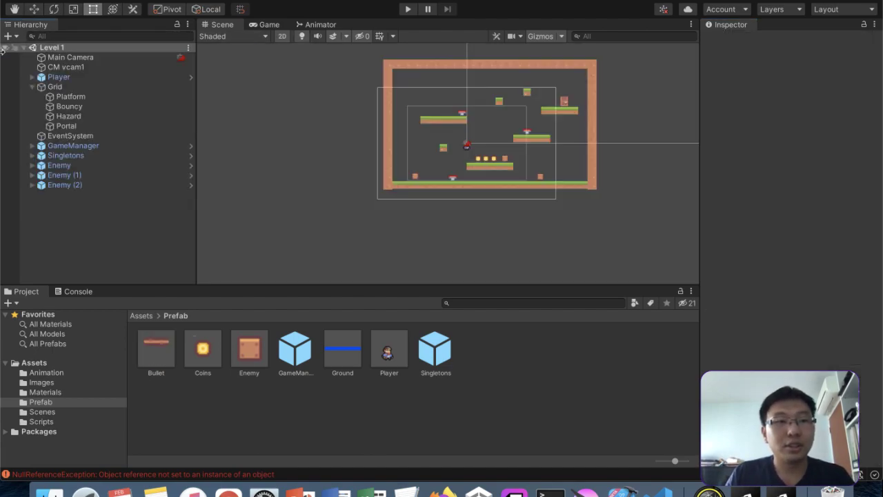
Step: Run Level 1, collect the three coins and move down to the ground near the right wall
click(409, 9)
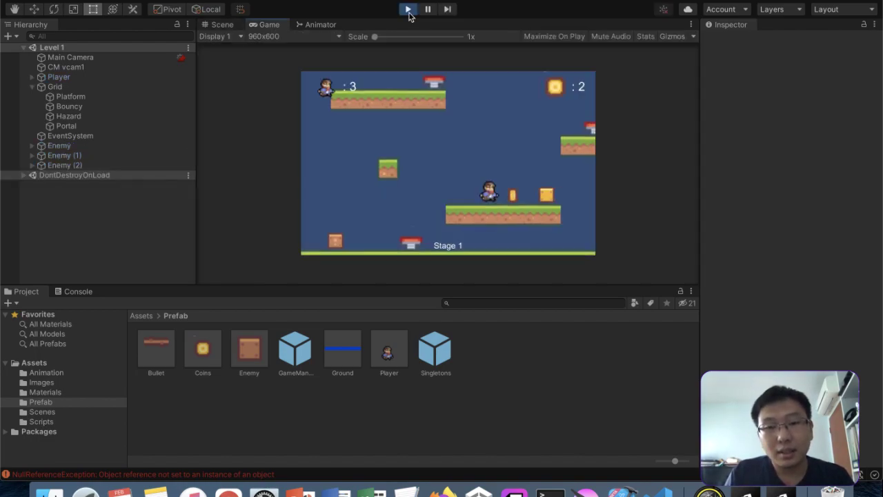
key(space)
key(Right)
key(Right)
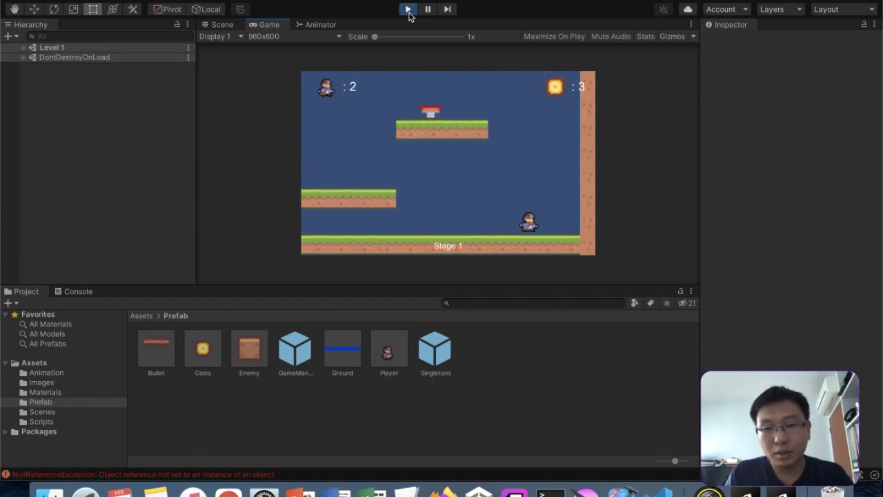
key(Left)
key(space)
key(Up)
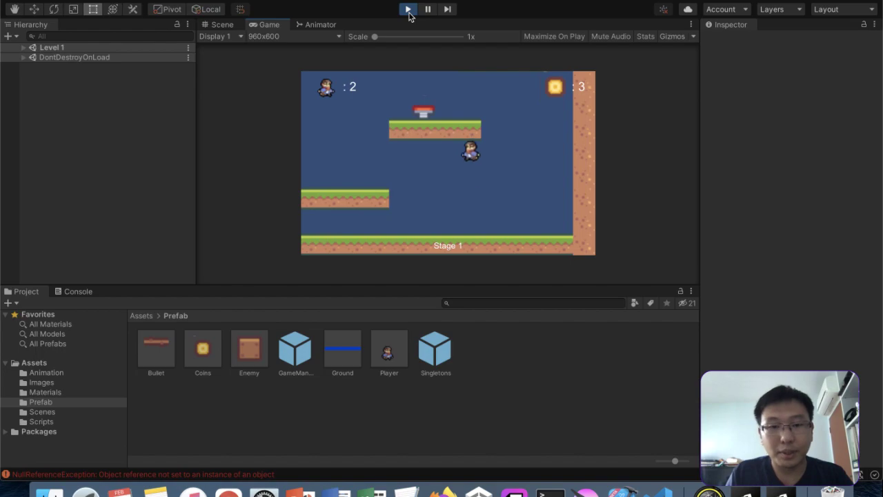
Step: Jump and shoot beside the right-hand platform while moving left to the lower platform
key(space)
key(Up)
key(space)
key(Left)
key(space)
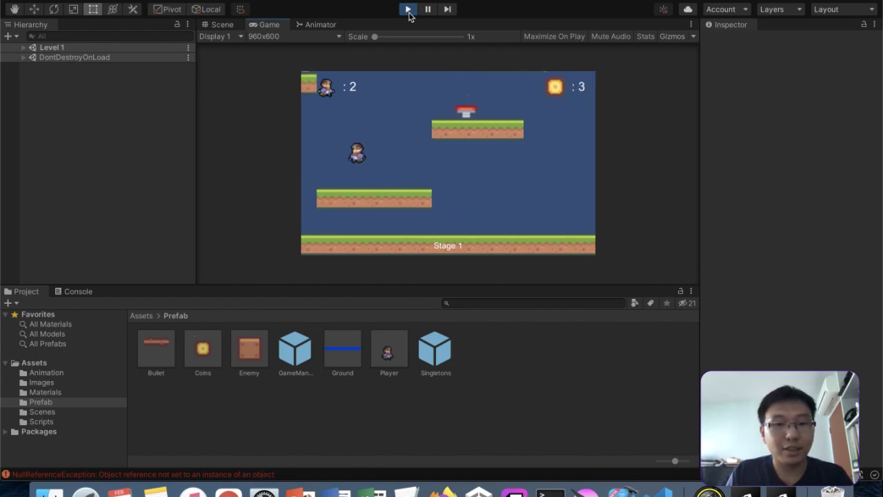
Step: Test repeated shooting in both directions while moving around the lower platform
key(Right)
key(Left)
key(Right)
key(space)
key(space)
key(space)
key(space)
key(space)
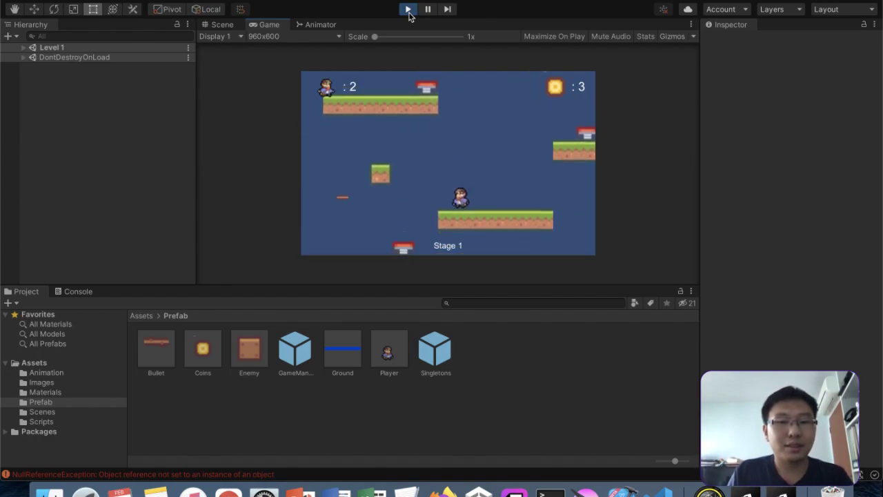
Step: Expand Level 1's object list and test shooting at the walls while walking the ground floor from left to right
key(Left)
key(Left)
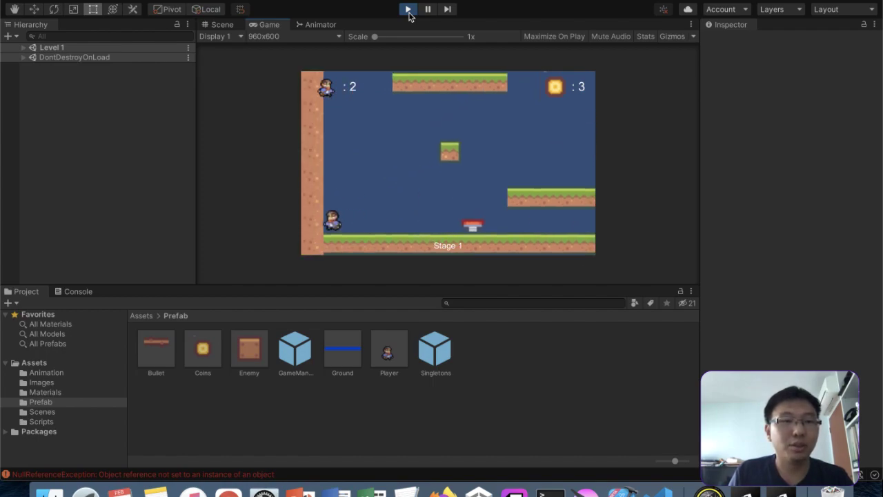
click(23, 47)
key(f)
key(Right)
key(f)
key(f)
key(f)
key(f)
key(Right)
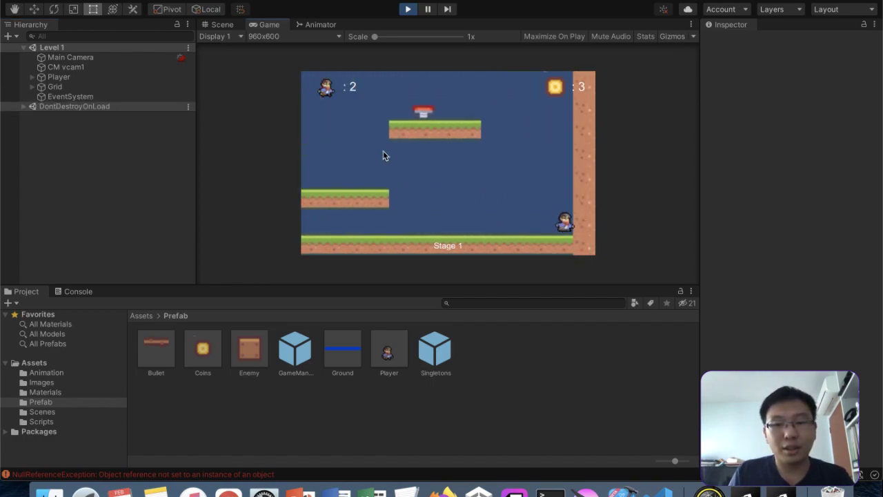
Step: Test jumping and shooting while moving left from the right wall along Level 1's ground floor
key(Left)
key(space)
key(f)
key(f)
key(Left)
key(space)
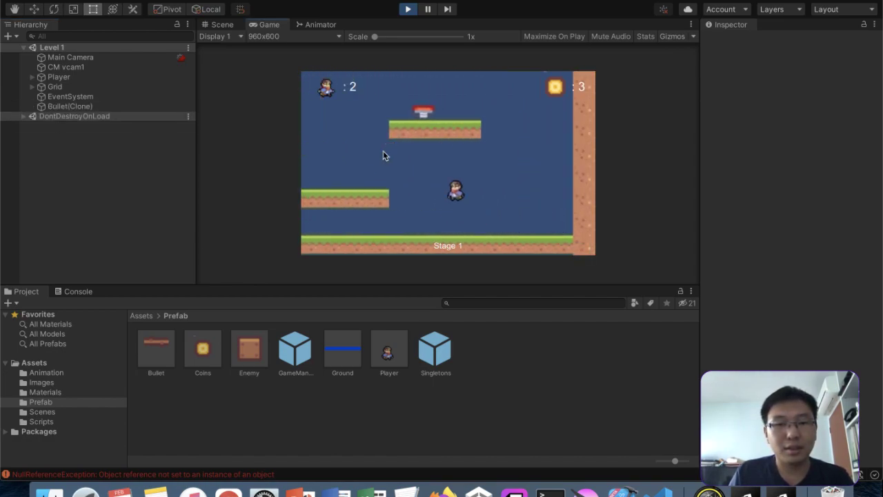
key(f)
Step: Jump up and right across the platforms to the area beside the door, shooting in mid-air
key(space)
key(Right)
key(Right)
key(space)
key(f)
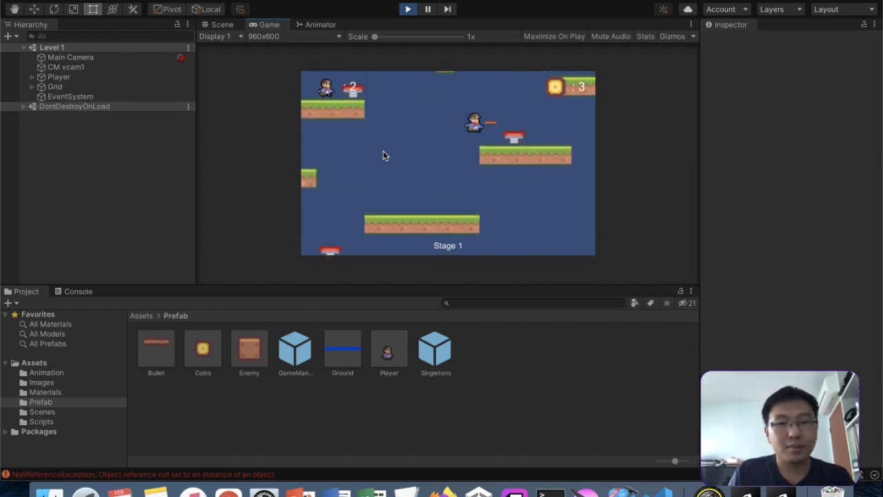
key(Left)
key(ctrl)
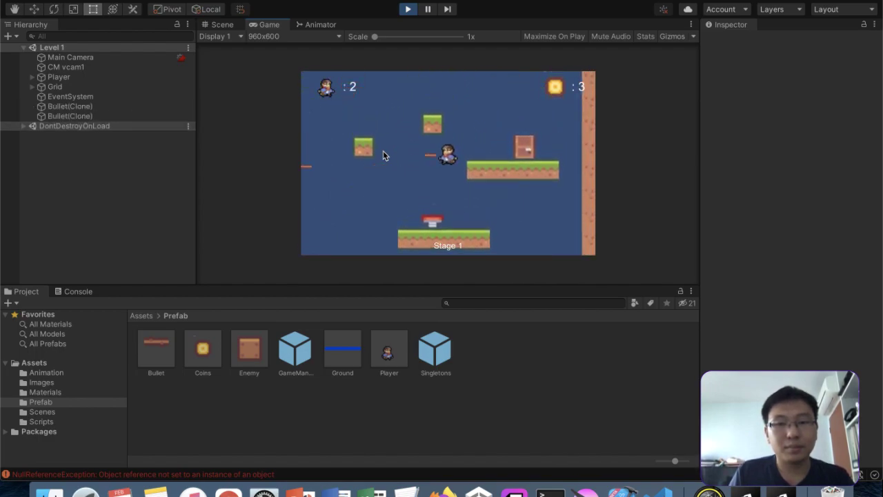
Step: Test shooting left while bouncing on the spring below the door platform, and drop off its left side
key(f)
key(f)
key(Left)
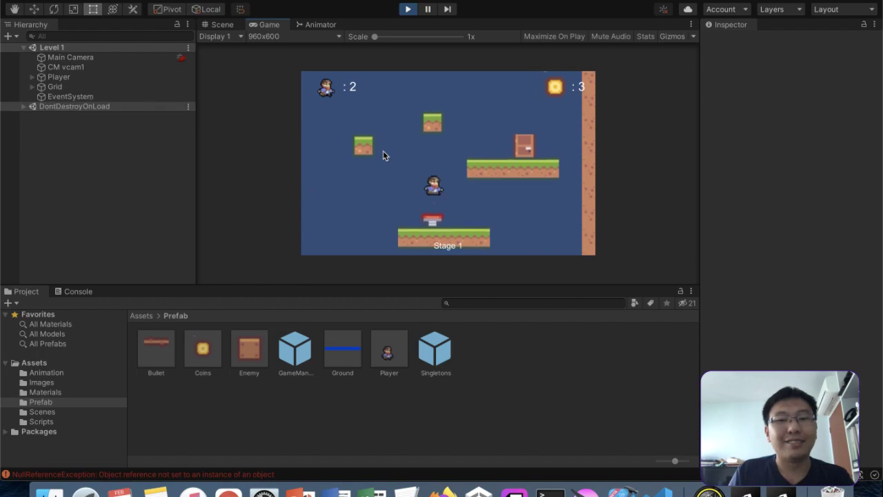
key(Right)
key(Left)
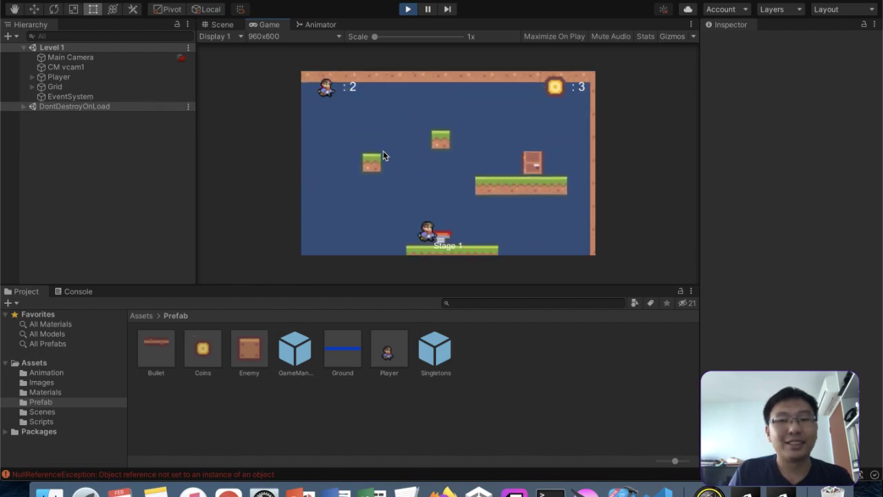
key(Right)
key(Left)
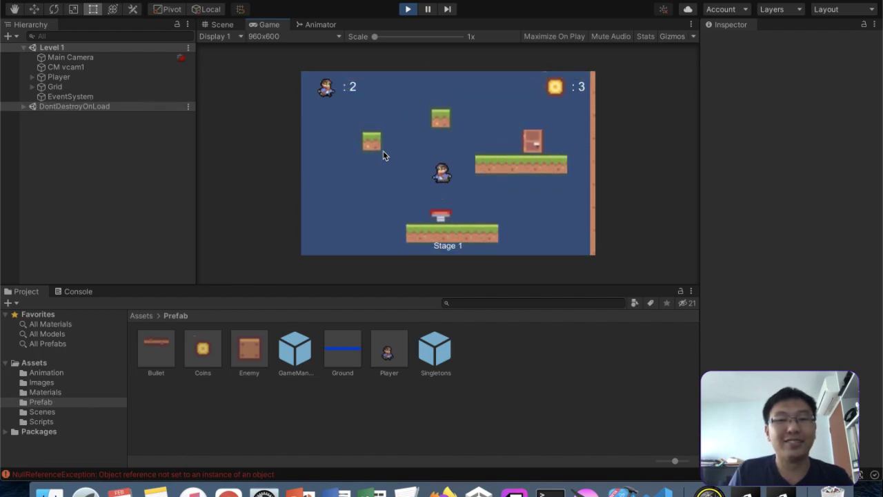
key(Left)
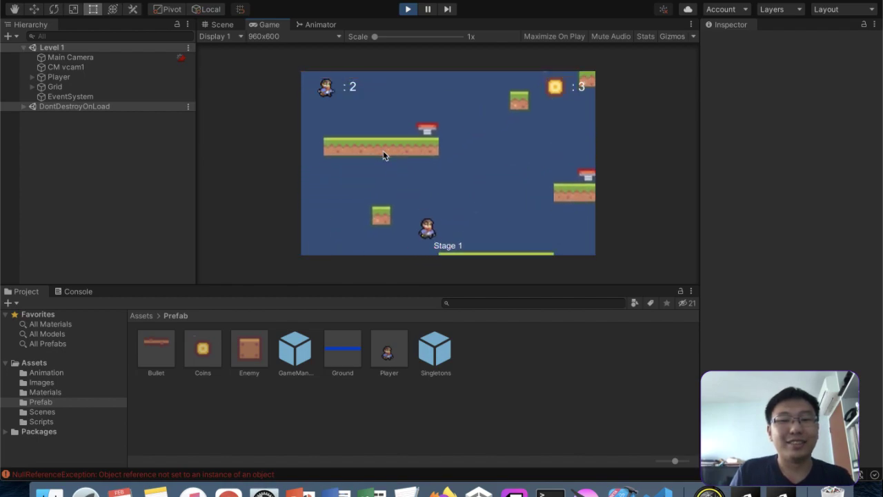
Step: Playtest the game from Stage 1 through the portal into Stage 2, collecting coins, and stop play mode
key(Right)
key(Right)
key(space)
key(Left)
key(Right)
key(space)
key(Right)
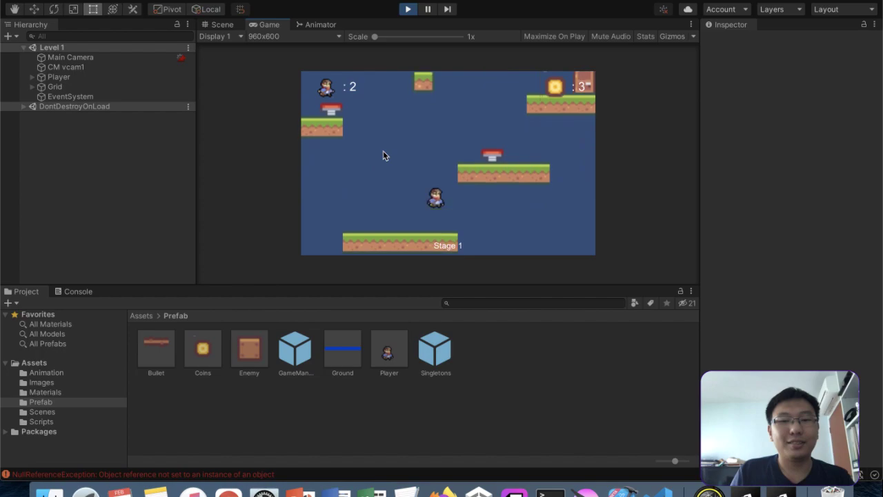
key(space)
key(Right)
key(Left)
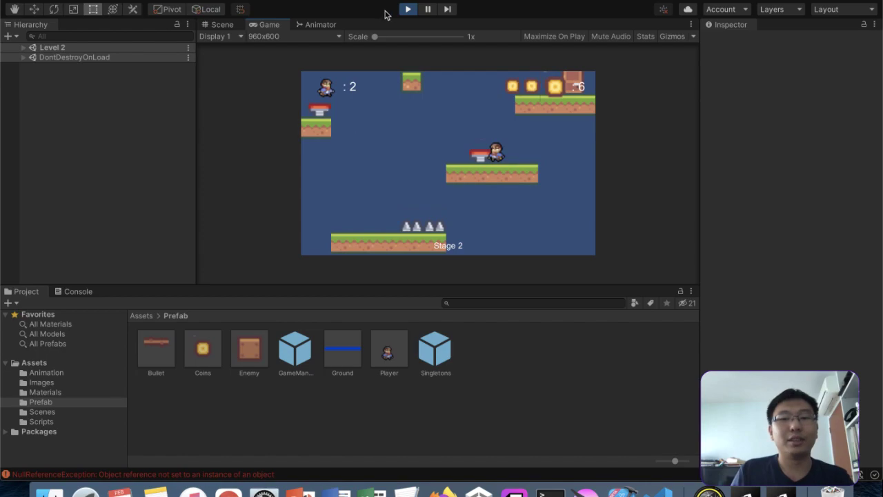
click(407, 10)
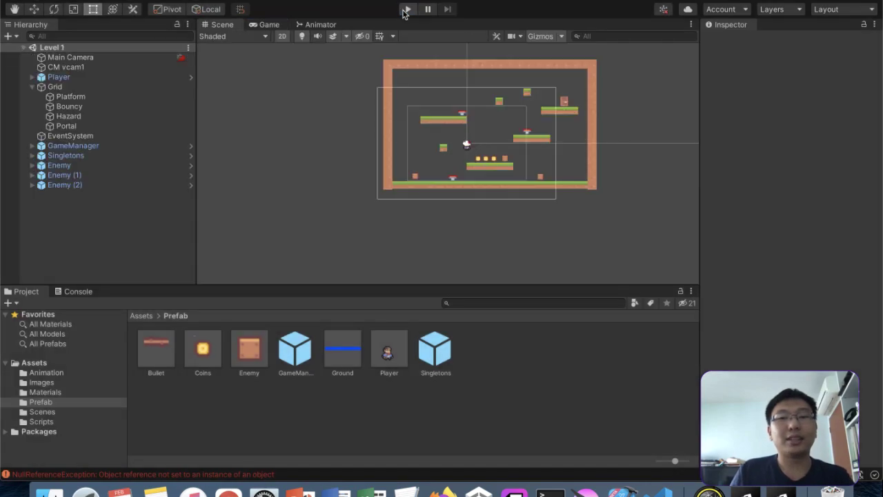
Step: Erase the two small floating blocks near the top of Level 1 from the Platform tilemap and save the scene
click(75, 90)
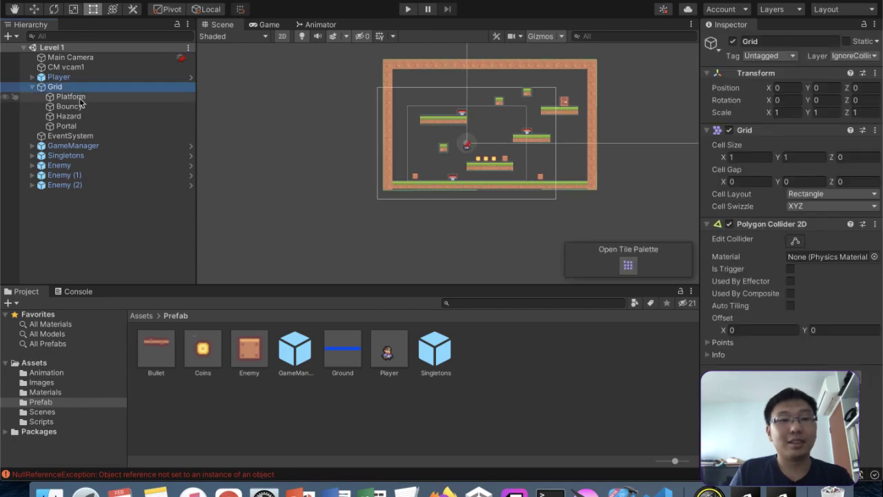
click(80, 102)
key(Return)
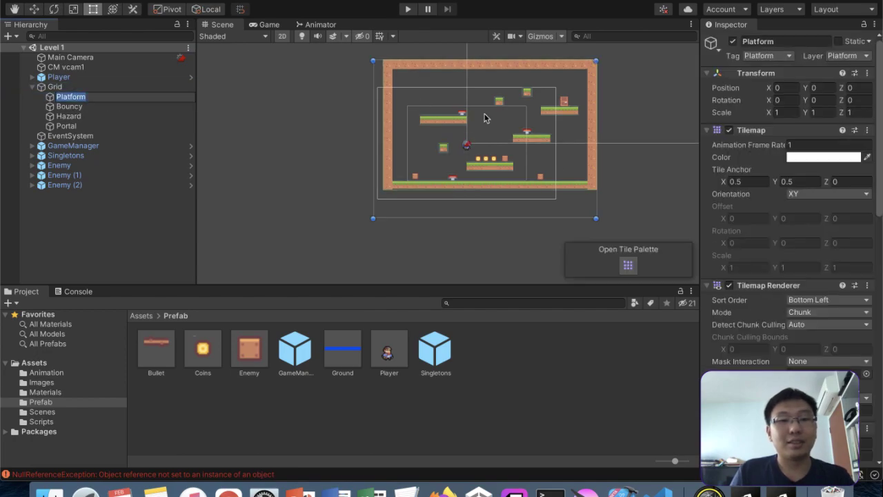
click(630, 265)
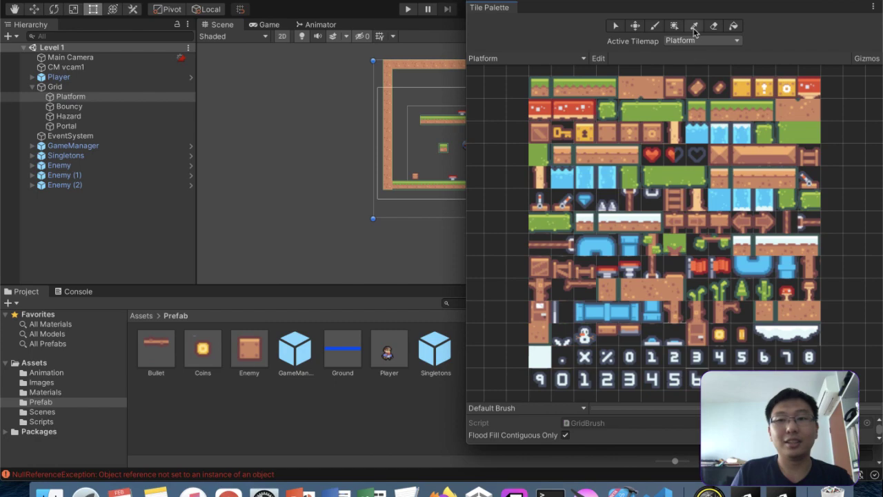
click(709, 28)
mouse_move(725, 0)
mouse_down()
mouse_move(784, 118)
mouse_move(768, 143)
mouse_up()
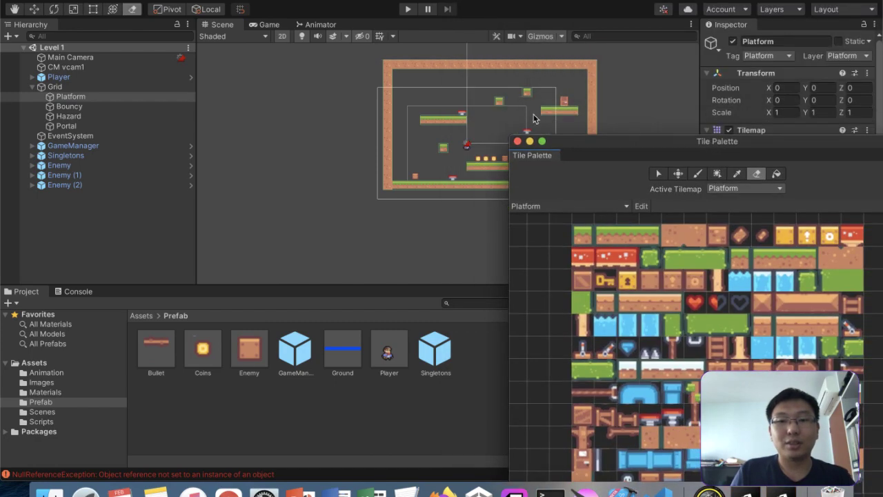
click(503, 109)
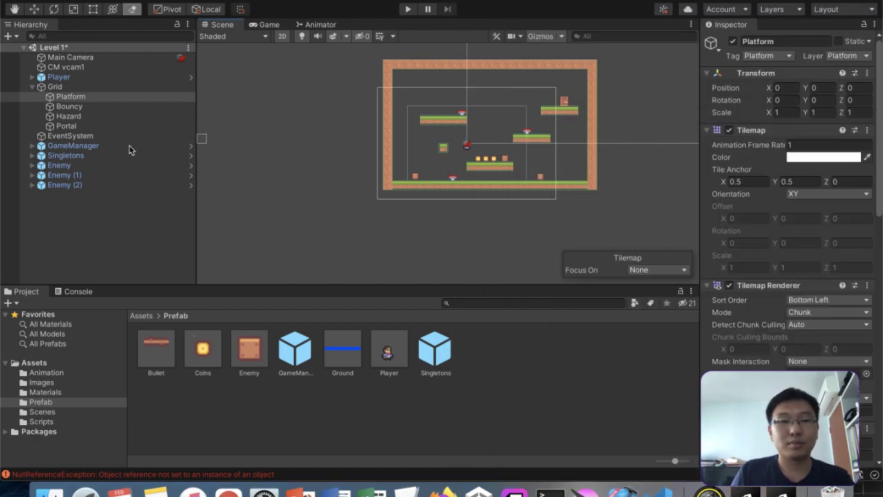
key(super+s)
Step: Open the Level 2 scene and arrange the narrowed editor window and the Tile Palette side by side
click(51, 412)
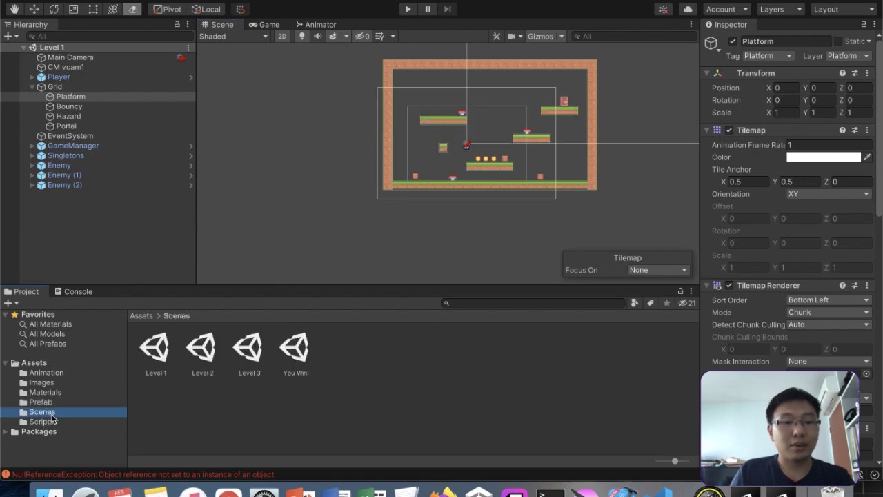
double_click(203, 365)
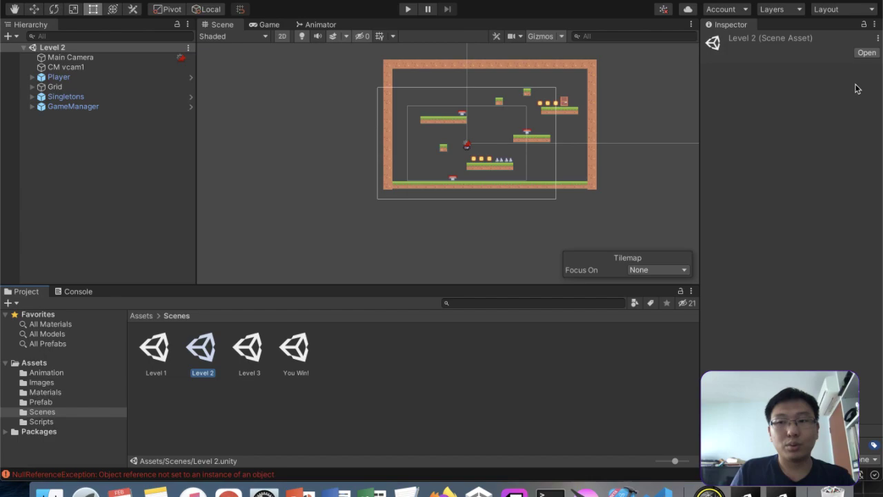
drag(881, 69, 614, 76)
drag(686, 143, 688, 23)
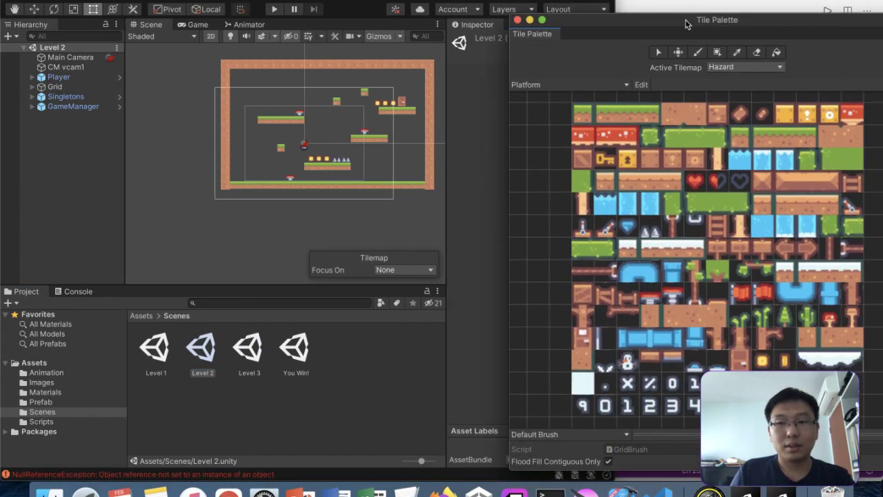
Step: Erase Level 2's two upper floating blocks from the Platform tilemap and fill the gap in the outer wall with a dirt tile
click(735, 67)
click(731, 90)
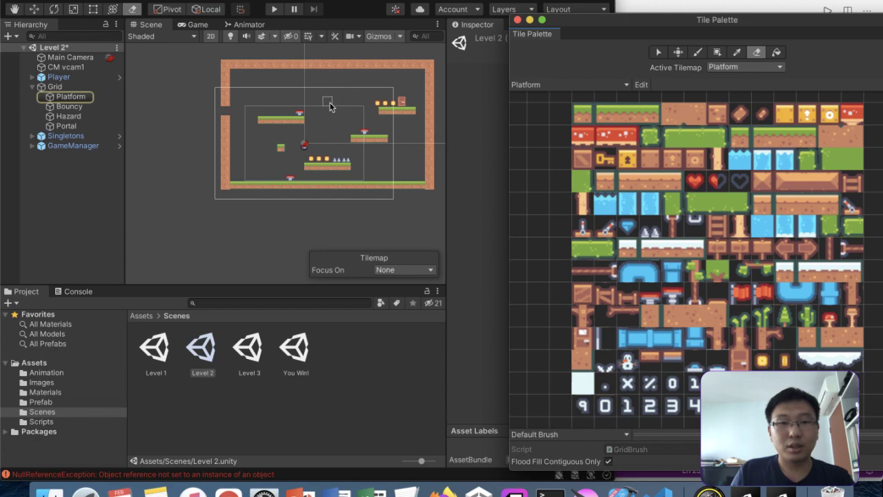
click(330, 106)
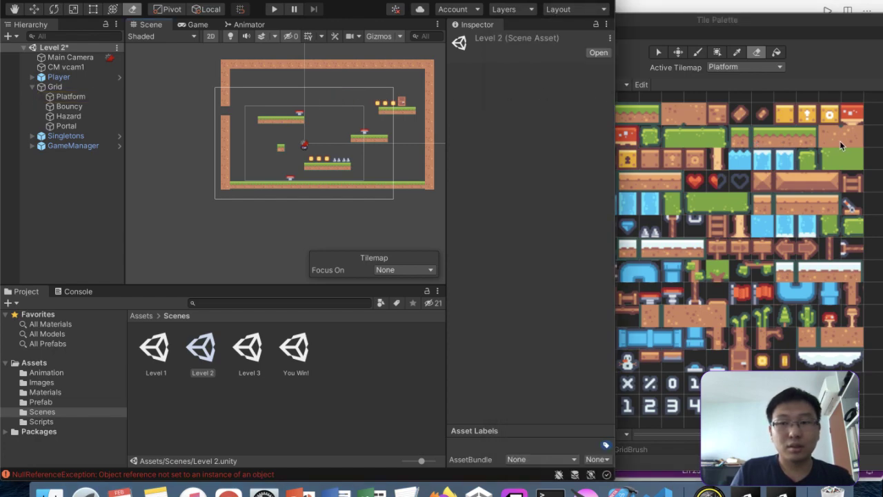
click(840, 141)
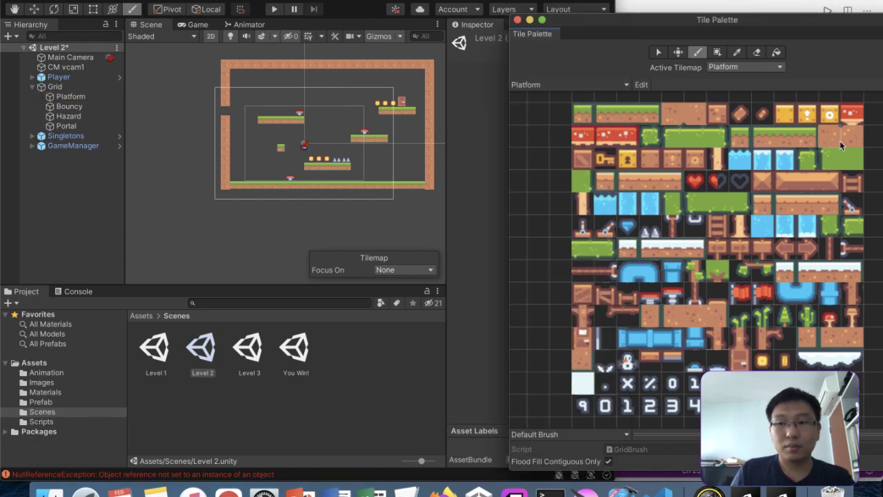
click(227, 117)
Step: View the Level 3 scene, reopen Level 1 and playtest Stage 1, collecting the three coins on the lower platform
double_click(246, 357)
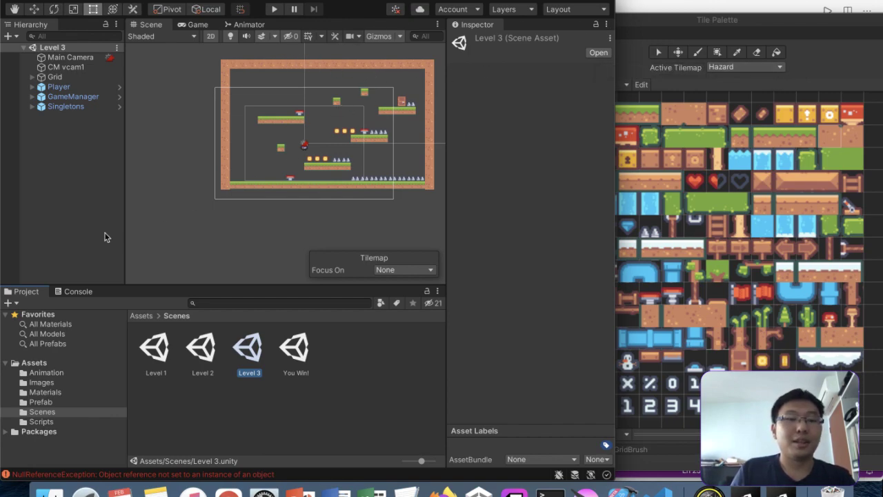
double_click(153, 355)
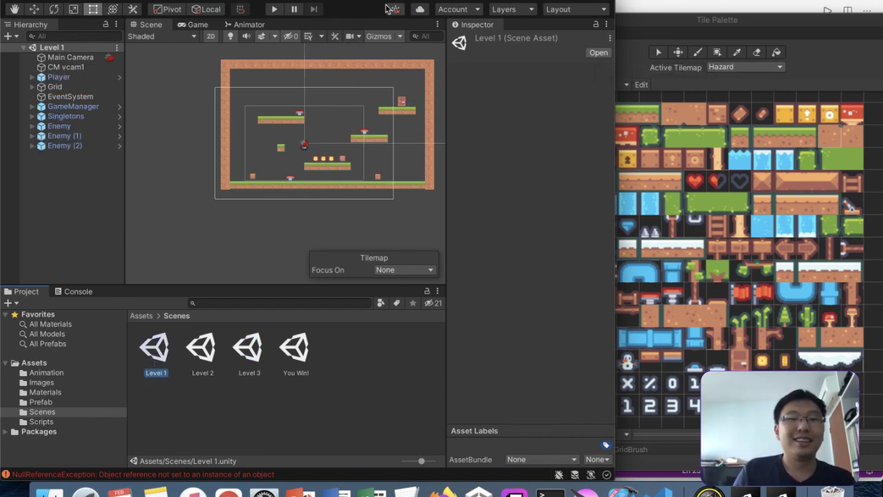
click(276, 9)
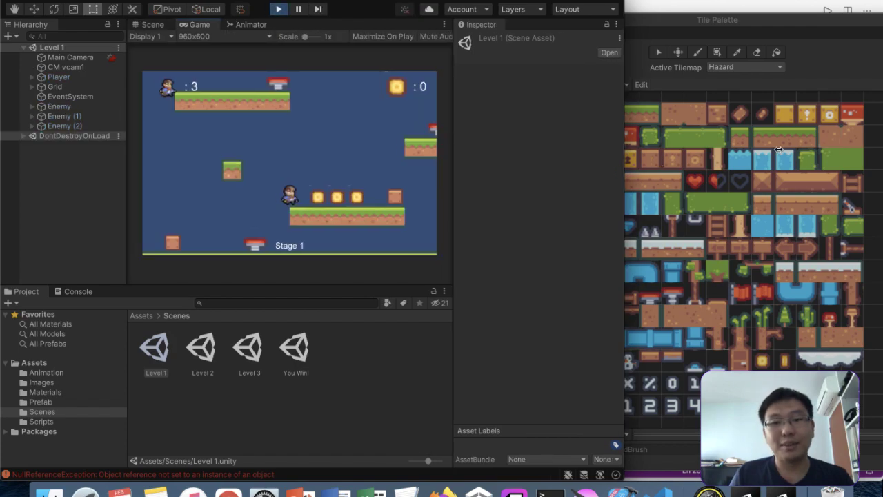
key(Right)
key(space)
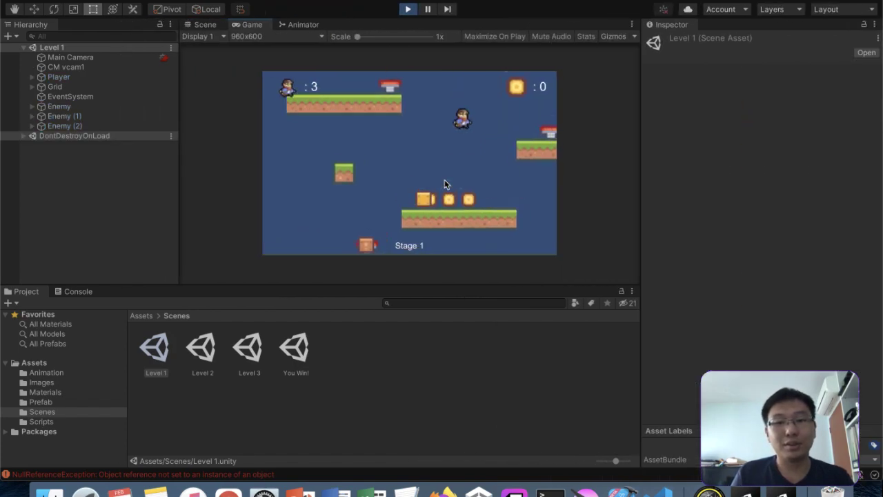
key(Right)
key(space)
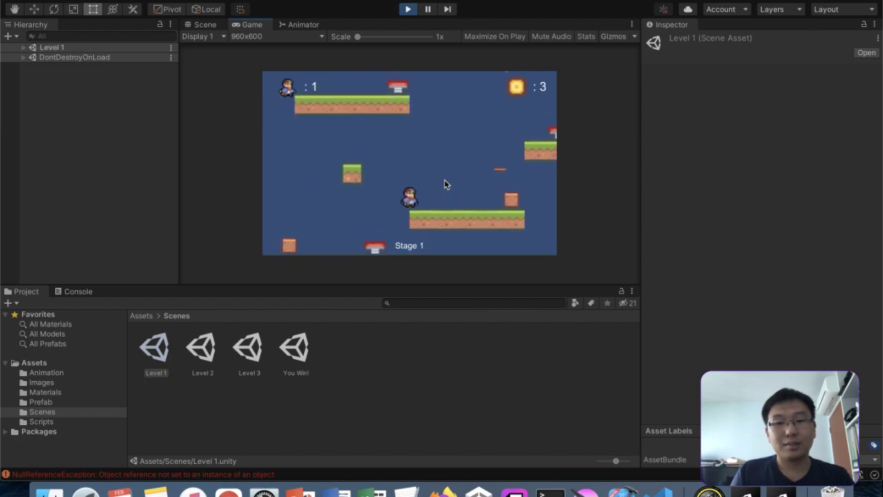
key(Right)
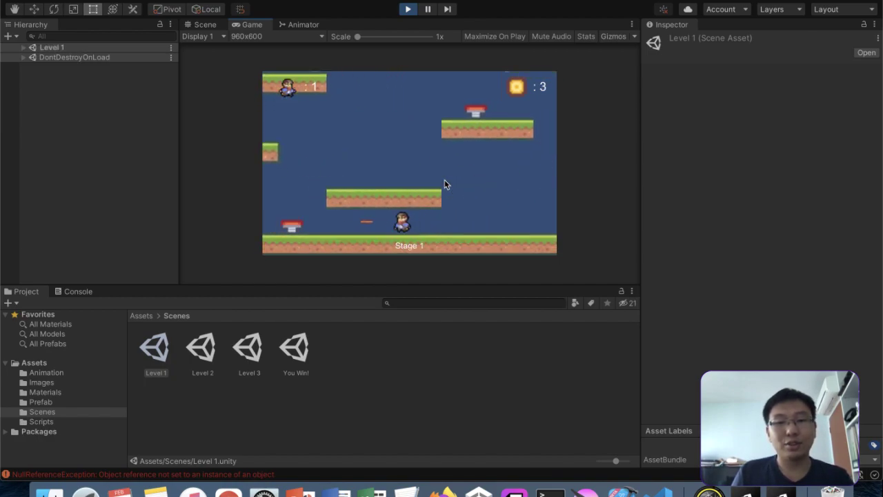
Step: Continue the playtest over the bounce pads to the Stage 1 portal, play Stage 2, and stop play mode
key(Left)
key(space)
key(Right)
key(space)
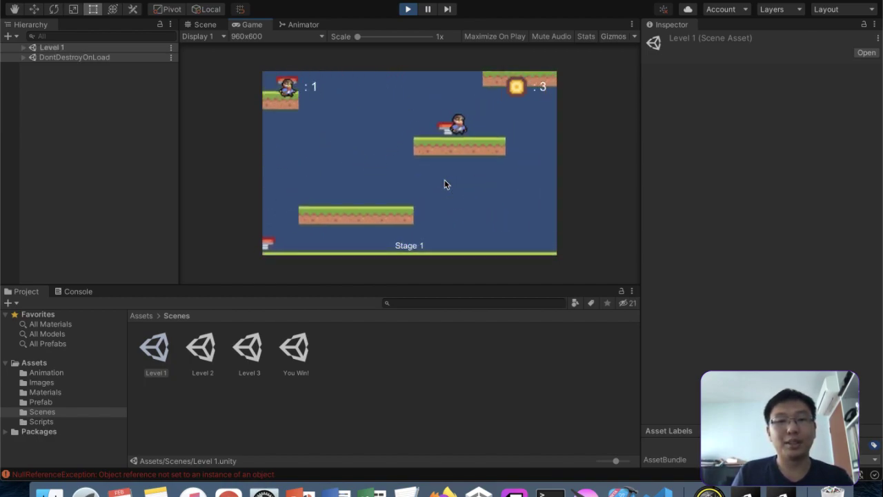
key(Right)
key(space)
key(Right)
key(space)
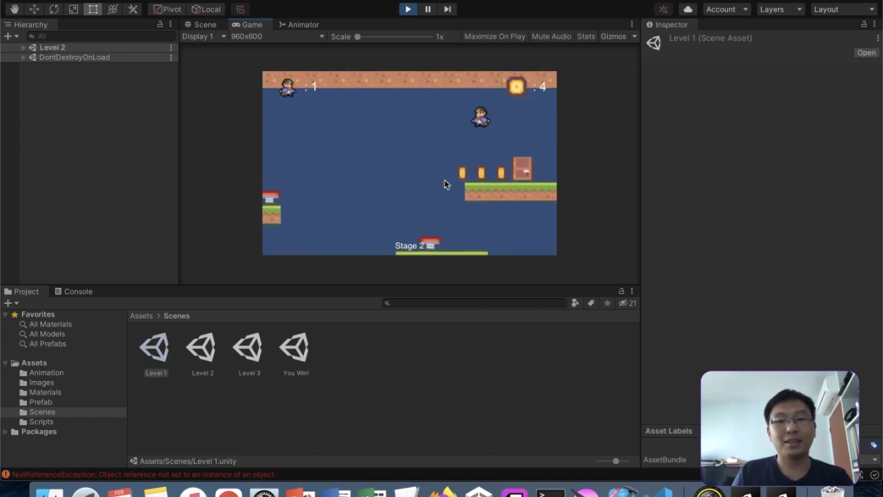
key(Right)
key(space)
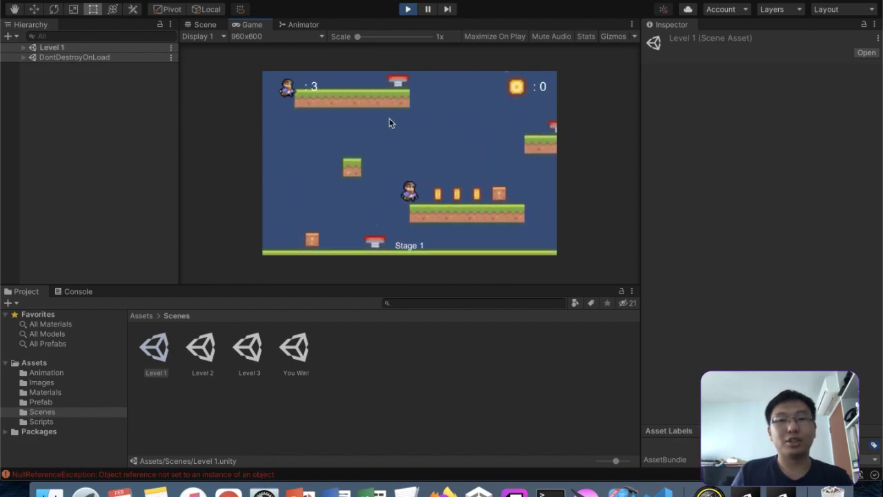
click(408, 9)
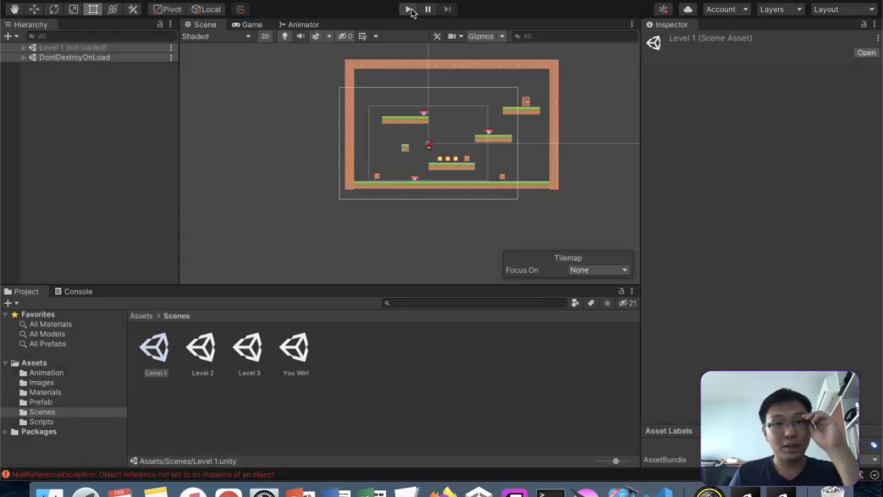
Step: Copy Enemy, Enemy (1) and Enemy (2) from Level 1 into the Level 2 scene
click(64, 128)
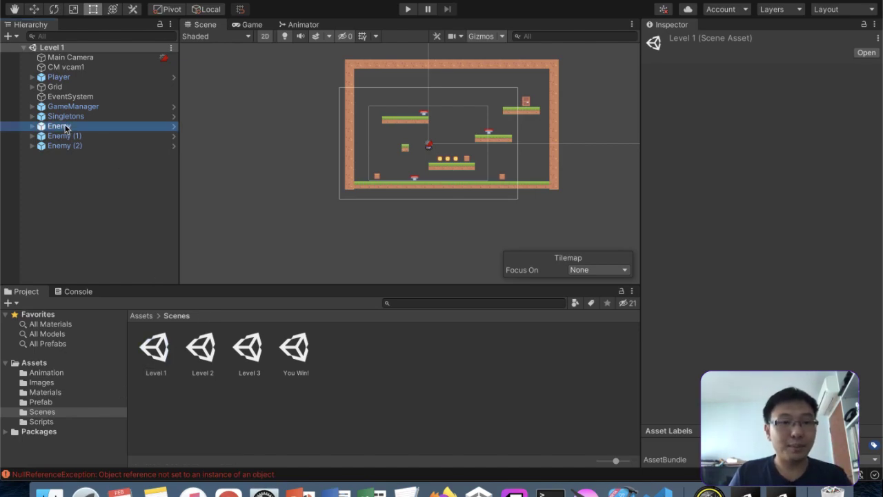
key(shift+Down)
key(shift+Down)
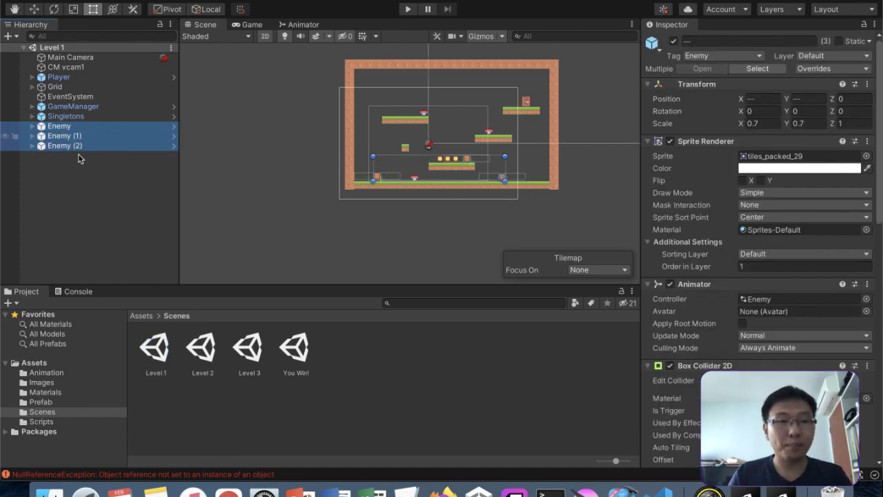
double_click(194, 347)
click(52, 47)
key(ctrl+v)
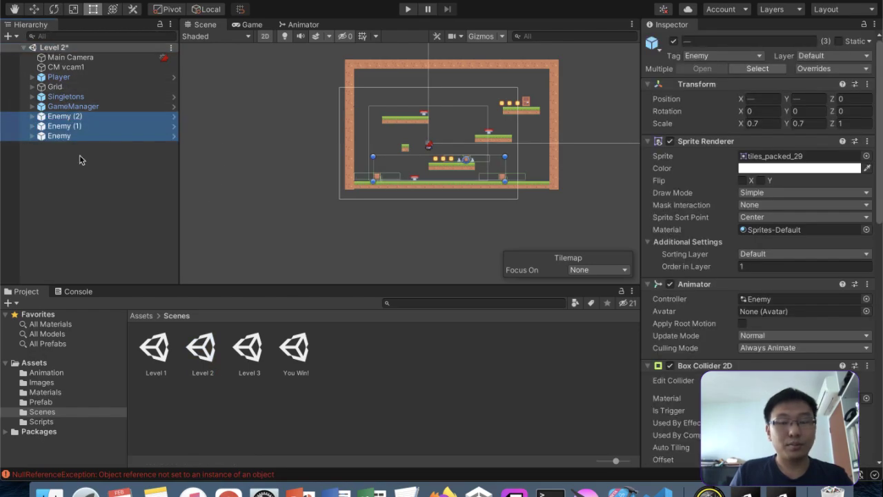
Step: Delete Enemy (1) and Enemy (2) from Level 2, keeping only Enemy
click(103, 119)
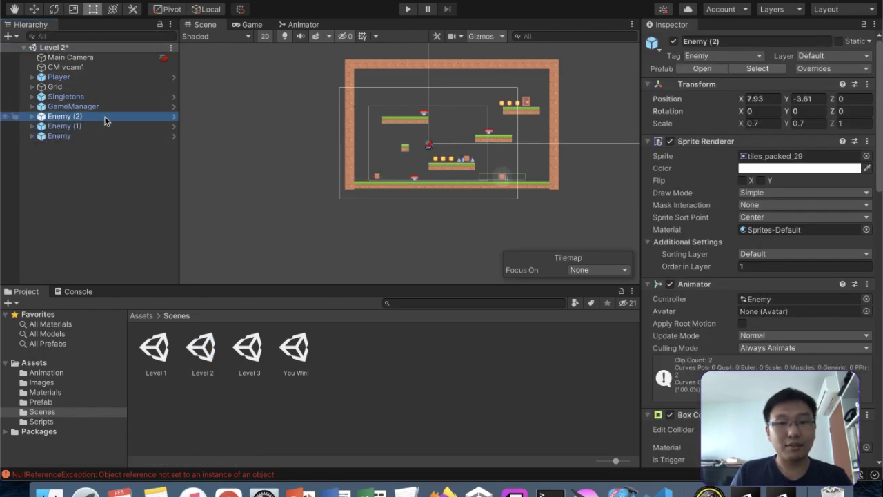
click(102, 126)
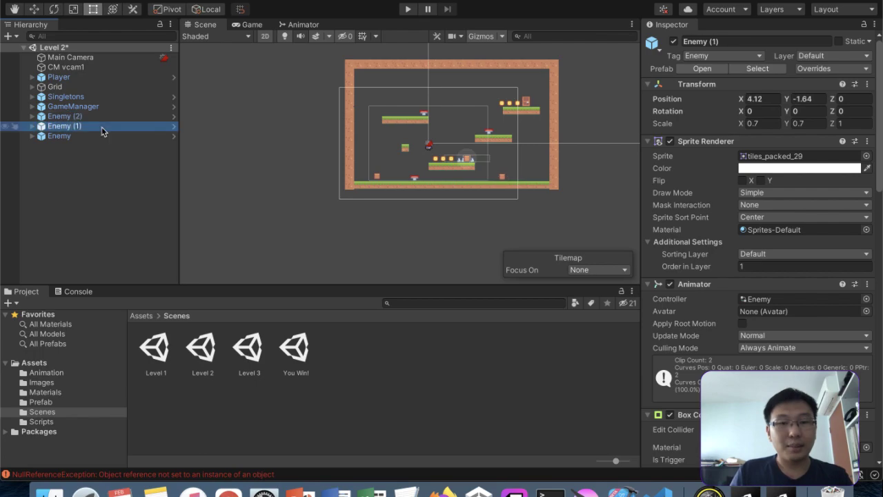
right_click(104, 131)
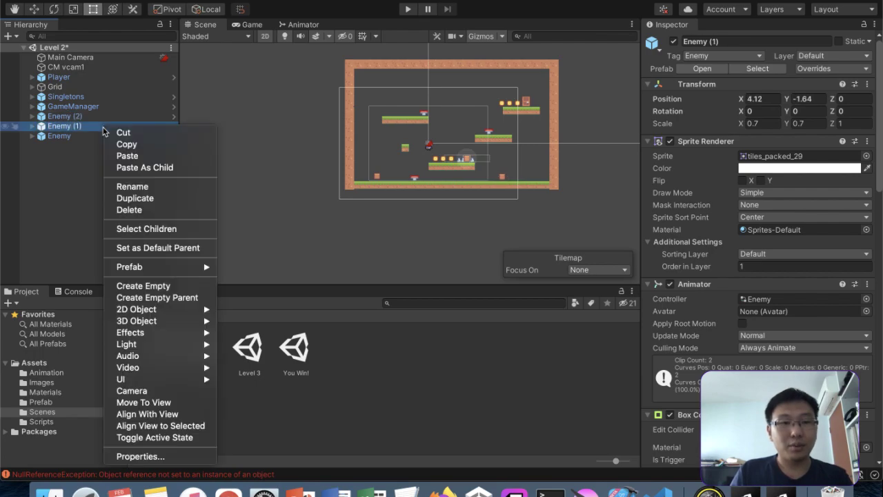
click(121, 209)
click(83, 118)
right_click(83, 118)
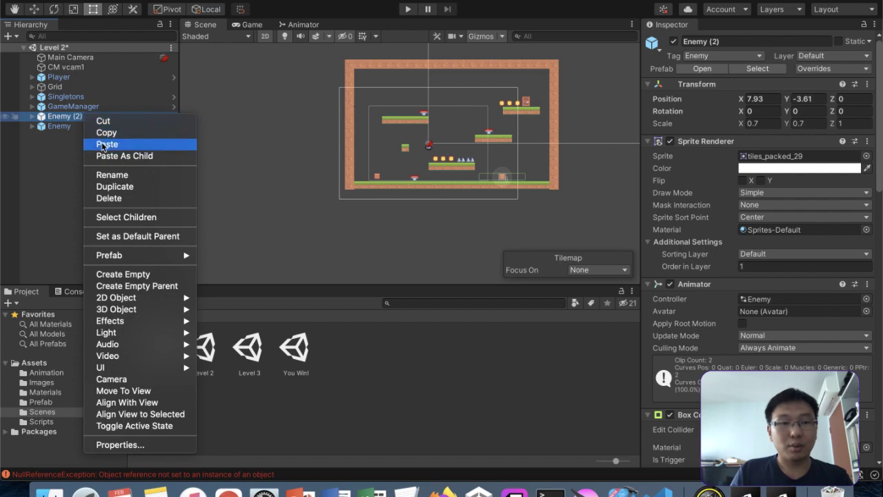
click(118, 198)
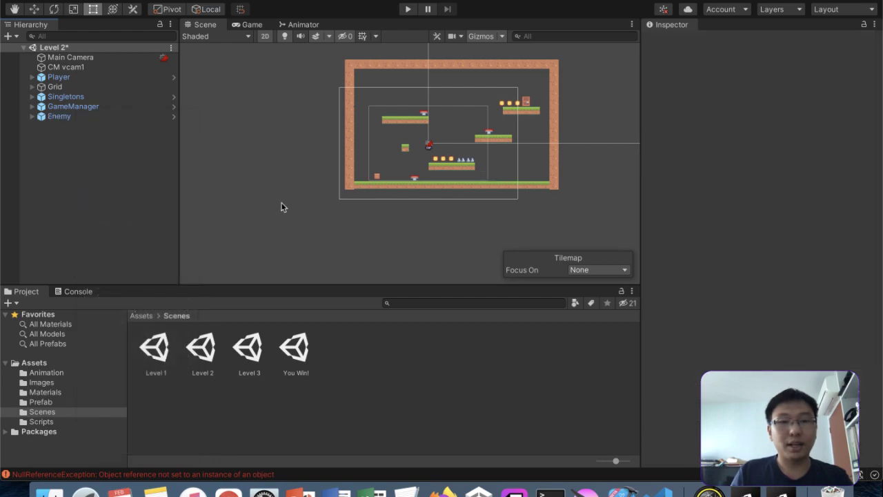
Step: Paste the three copied enemies into the Level 3 scene and reopen the Level 1 scene
double_click(251, 348)
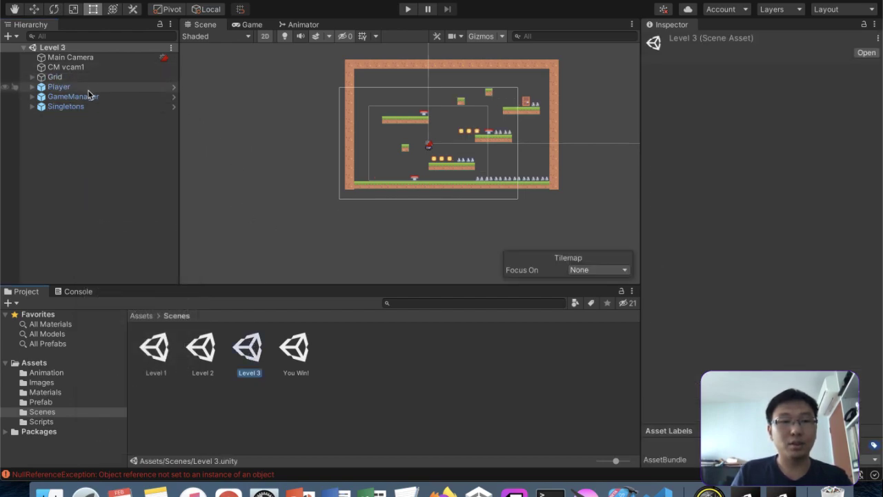
click(76, 130)
key(ctrl+v)
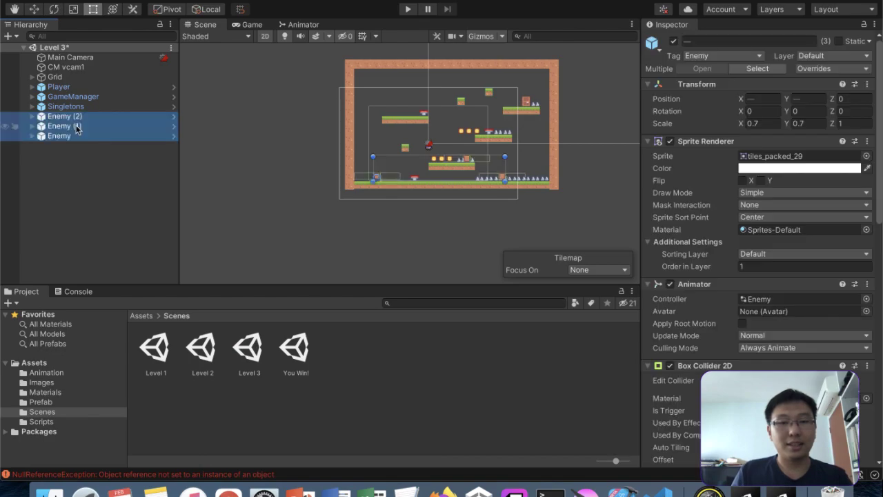
double_click(155, 348)
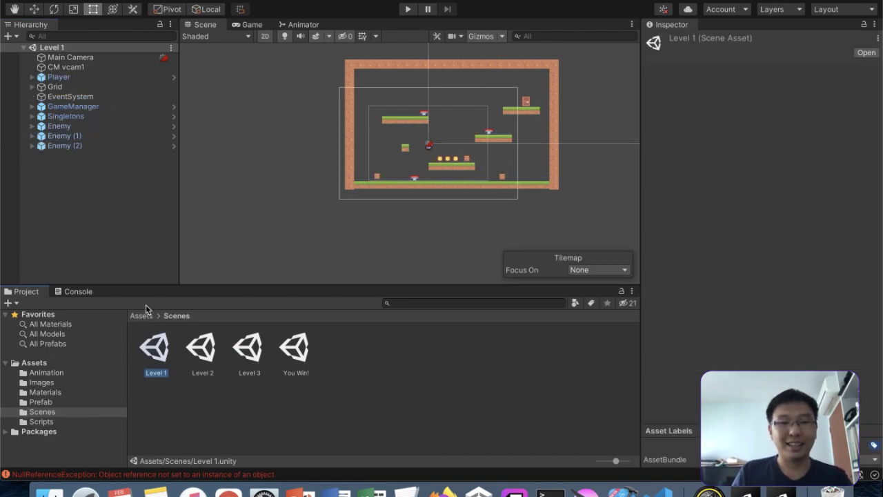
Step: Delete Enemy, Enemy (1) and Enemy (2) from the Level 1 scene
click(88, 118)
click(89, 126)
key(shift+Down)
key(shift+Down)
key(Delete)
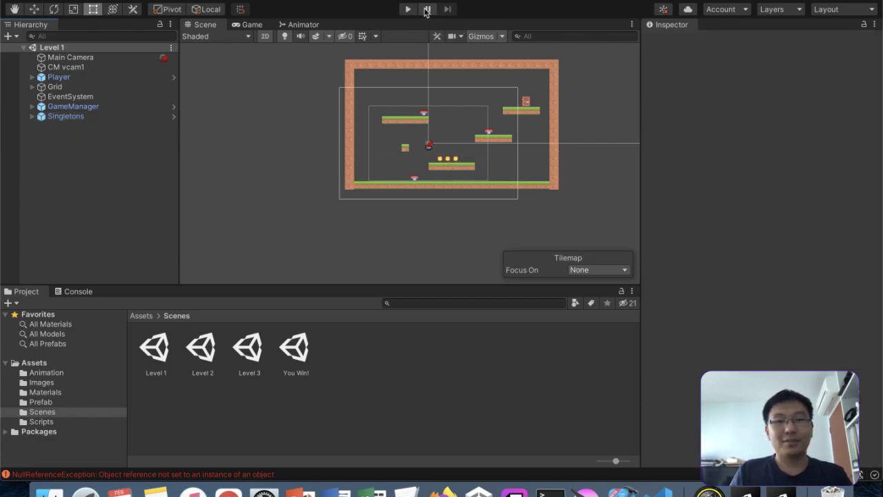
Step: Playtest Stage 1 in a maximized game view, collecting the three coins and using the bounce pads to reach the portal
click(408, 9)
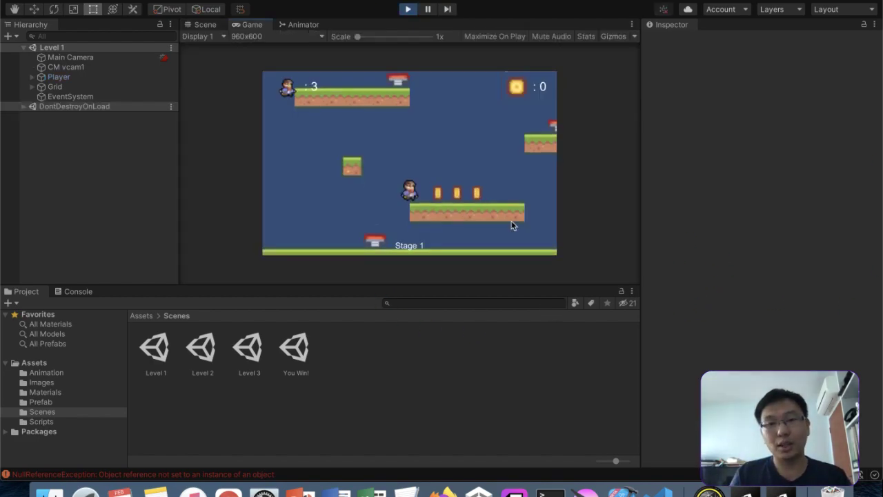
key(shift+space)
key(Right)
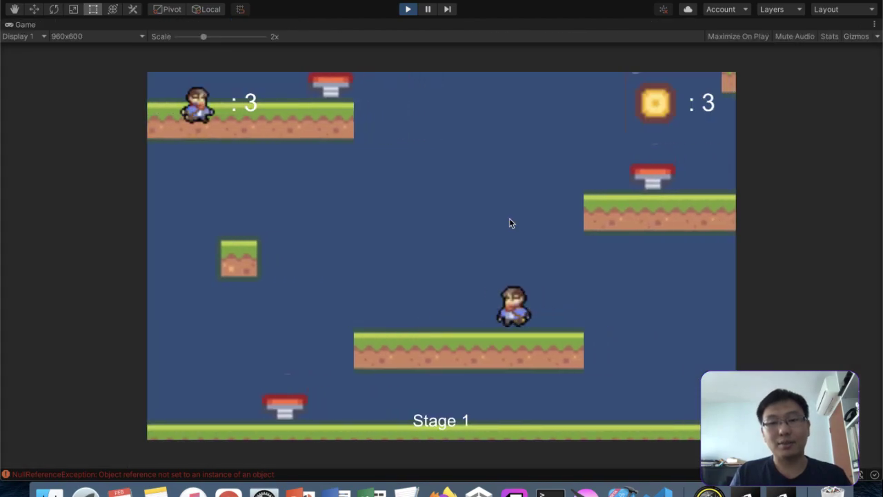
key(Right)
key(space)
key(Left)
key(space)
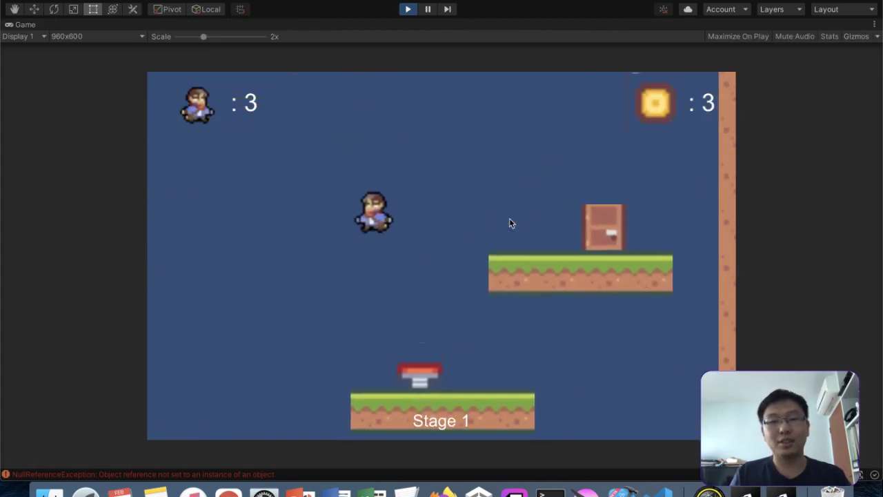
key(Right)
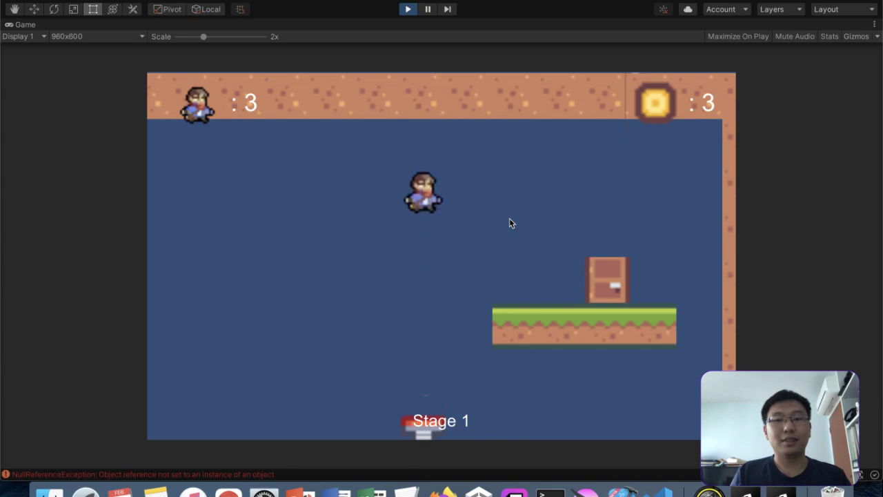
key(Right)
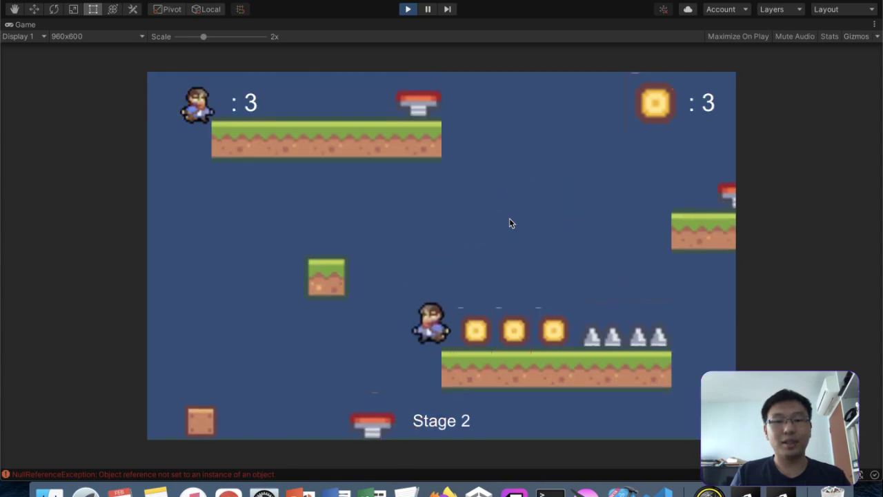
Step: Playtest the start of Stage 2, collecting the three coins before the spikes and dropping to the floor by the bounce pad
key(Left)
key(Right)
key(Right)
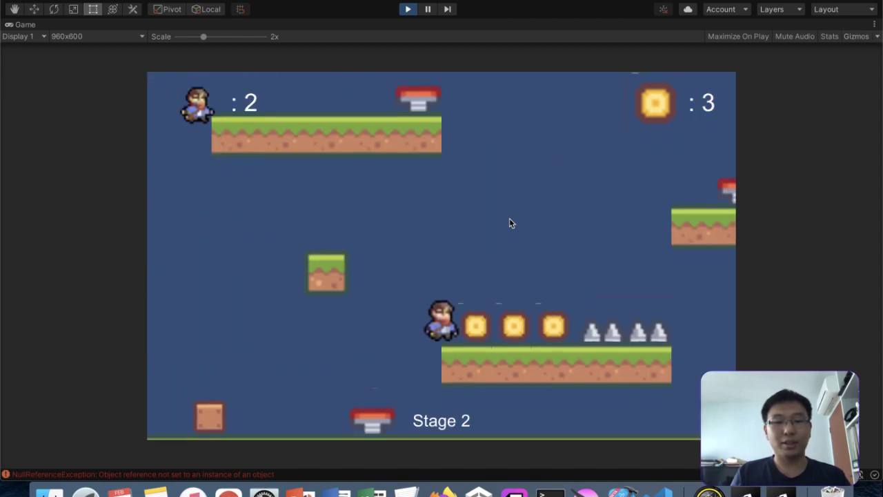
key(Right)
key(space)
key(Left)
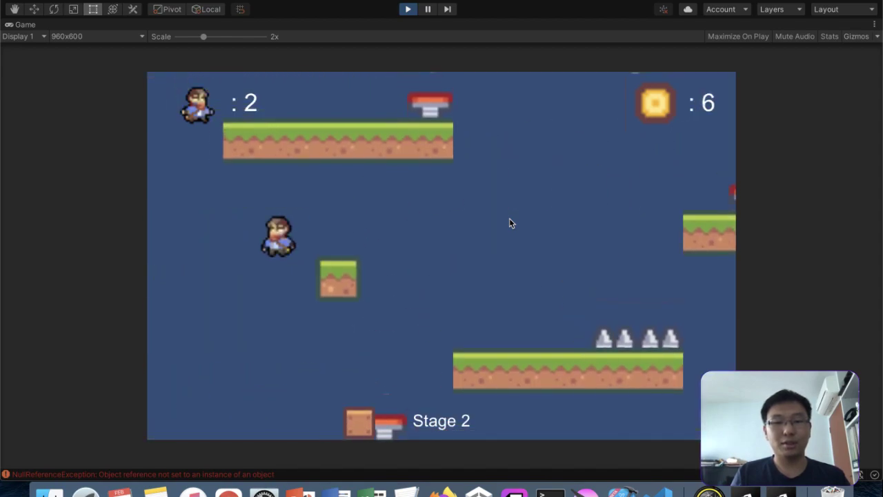
key(Right)
key(Right)
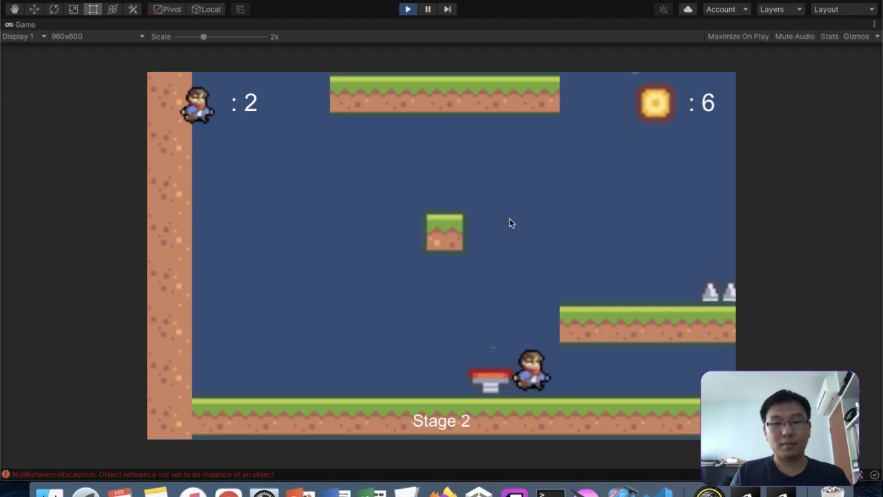
Step: Continue through Stage 2, bouncing from the floor pad up past the spikes and on to the portal
key(Right)
key(Left)
key(space)
key(Right)
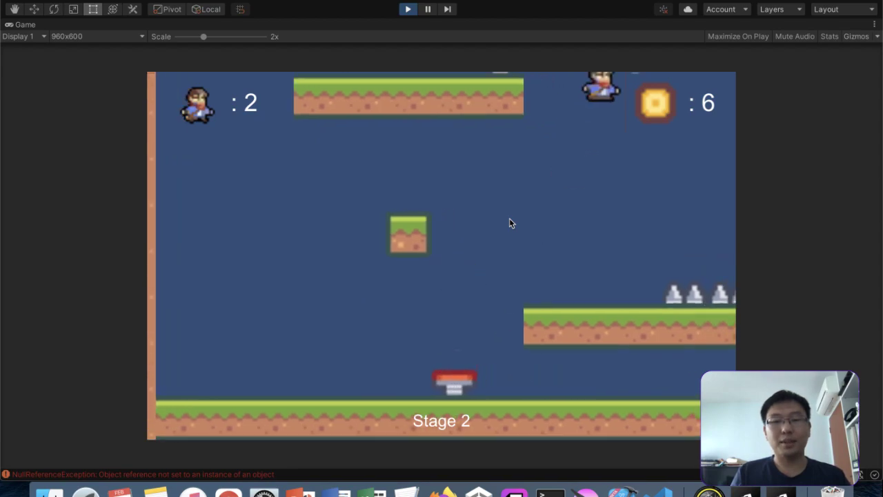
key(Left)
key(Right)
key(space)
key(Right)
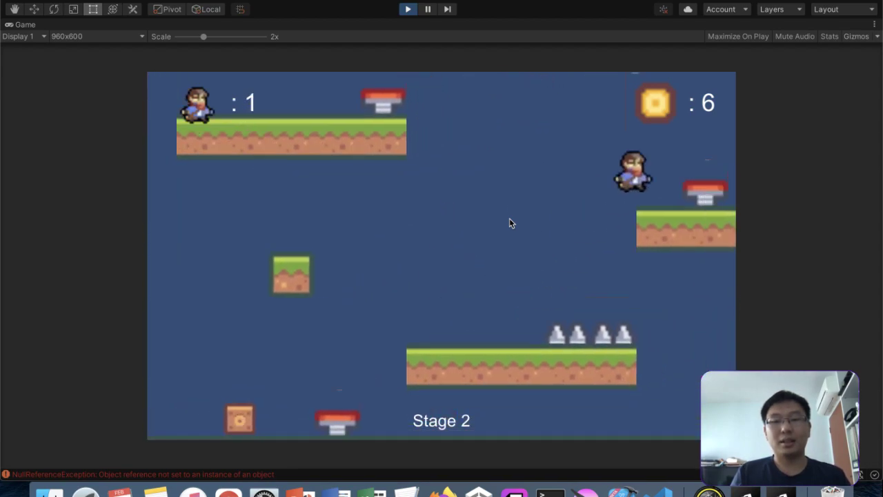
key(Left)
key(Right)
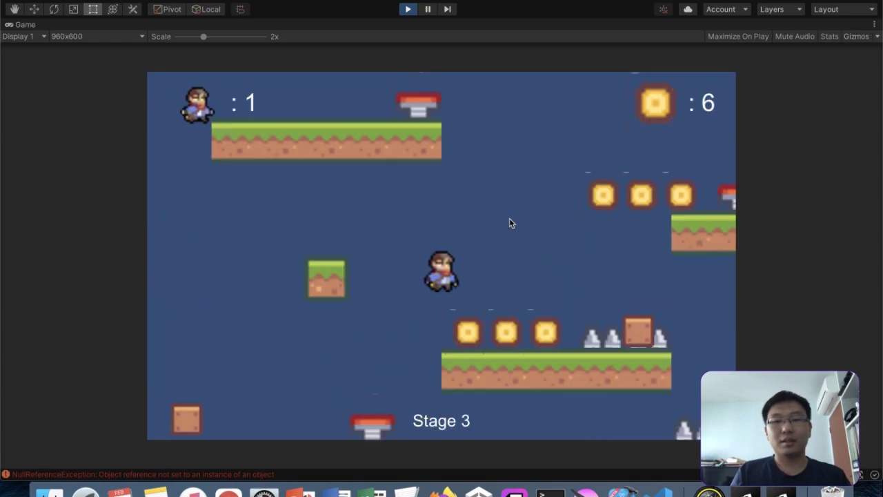
Step: Playtest Stage 3, collecting the first three coins and moving around the floor bounce pad, and stop play mode
key(Right)
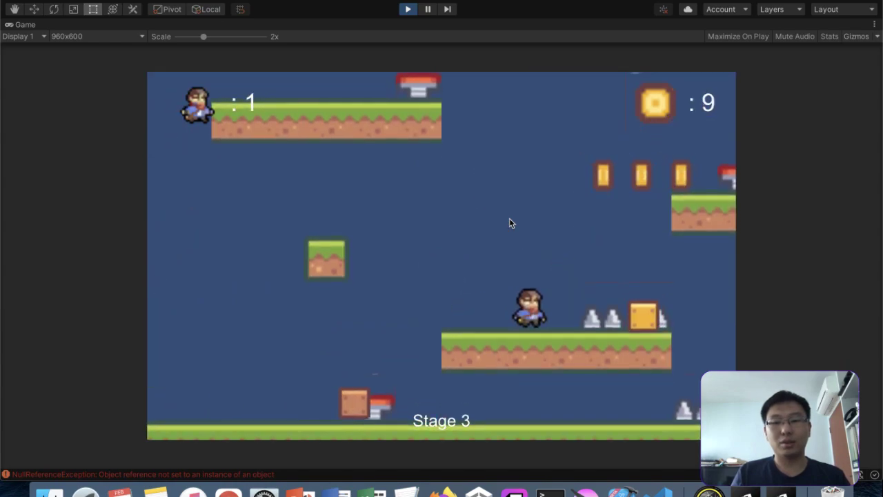
key(Left)
key(Right)
key(Right)
key(Left)
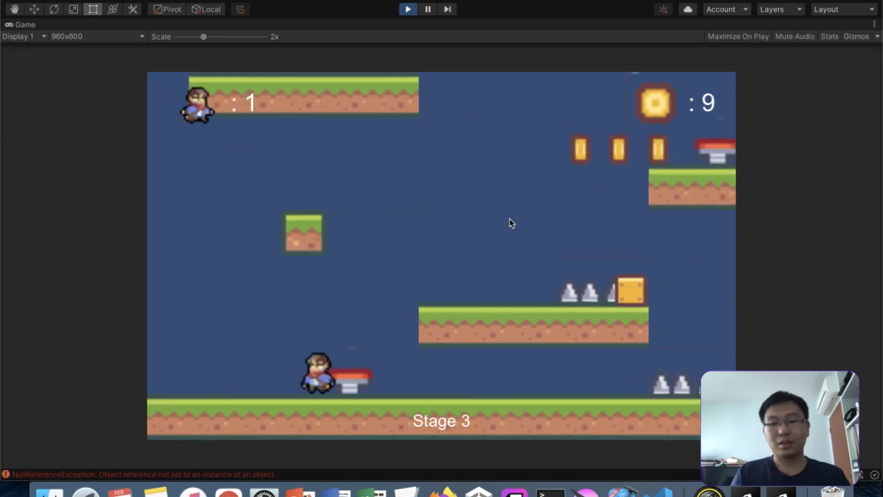
key(Right)
key(Left)
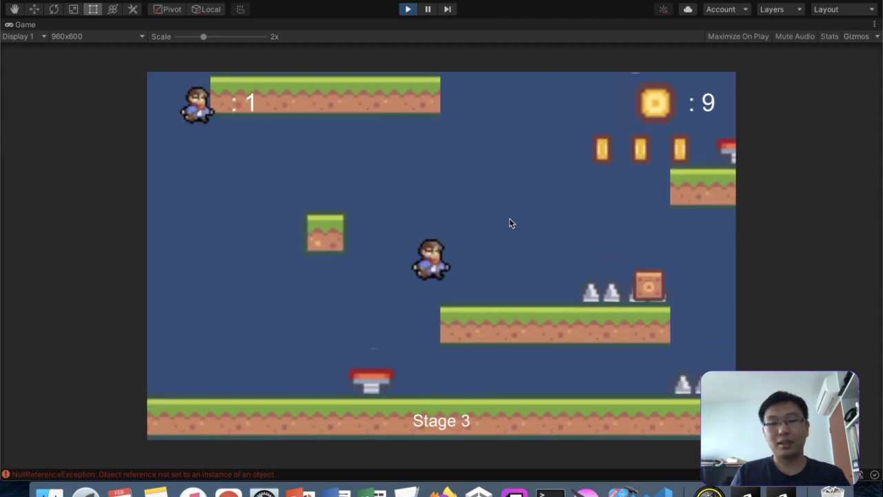
key(Right)
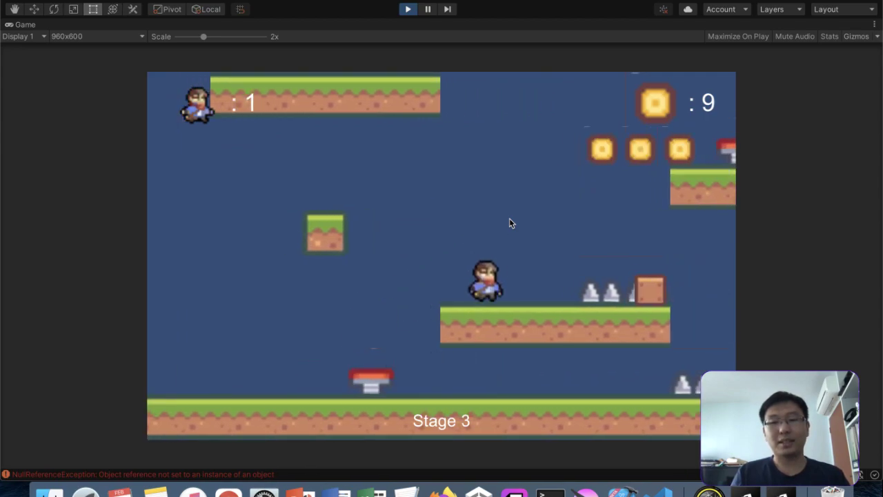
click(410, 10)
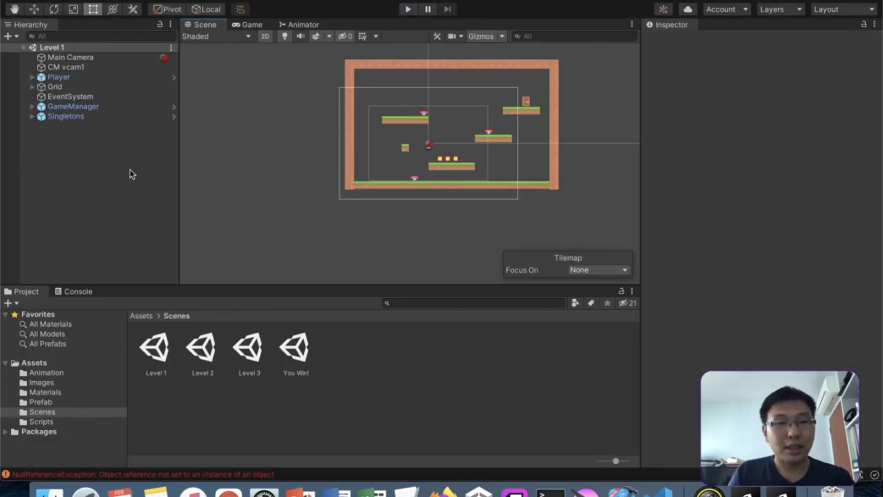
Step: Open the Level 3 scene and, from the Grid's Hazard tilemap, add a new layer named Hazard as User Layer 9
double_click(249, 349)
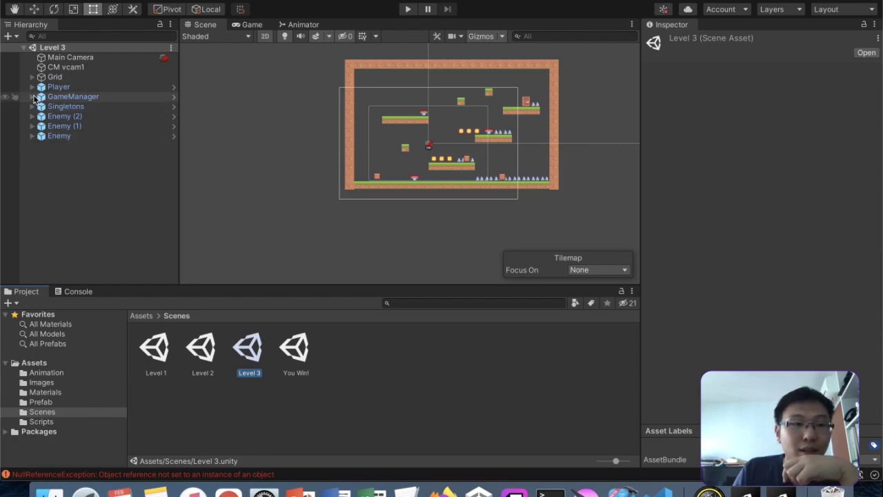
click(32, 77)
click(69, 106)
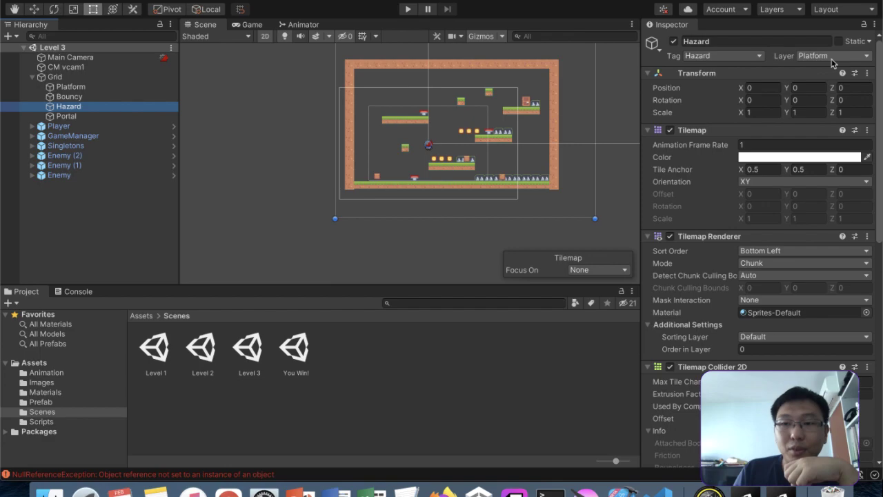
click(833, 61)
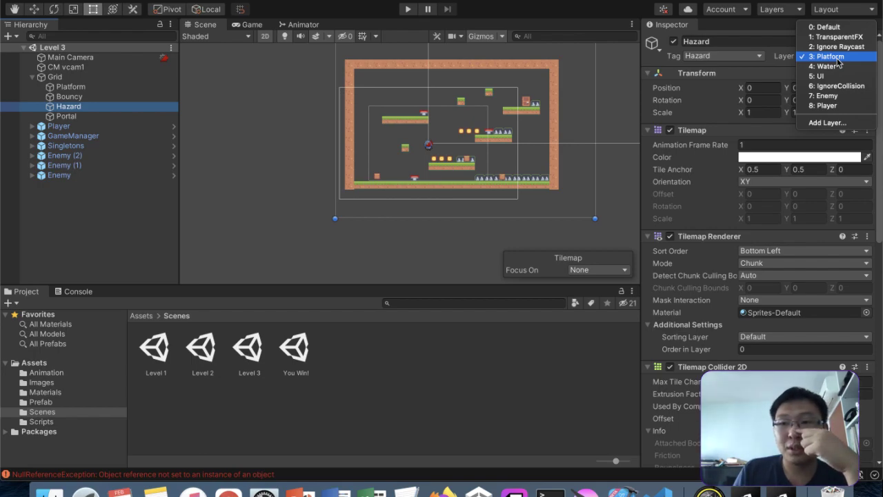
click(811, 123)
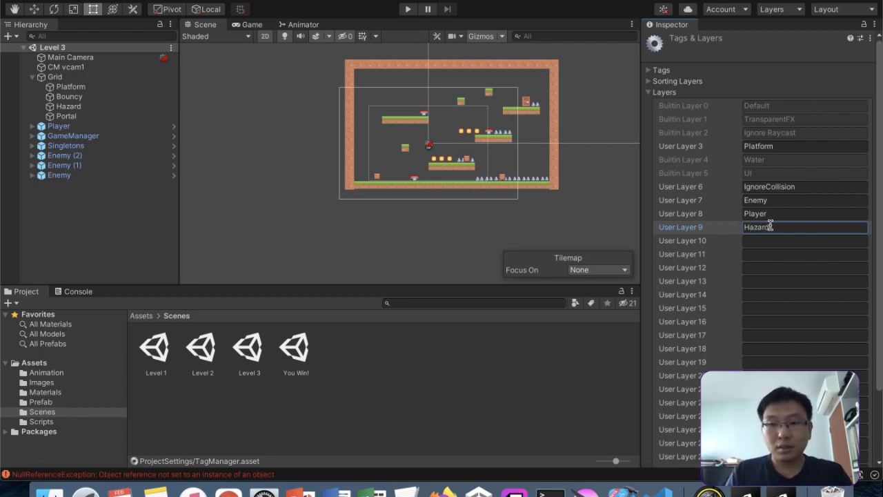
Step: Assign the Hazard tilemap in Level 3 to the Hazard layer
click(92, 116)
click(99, 107)
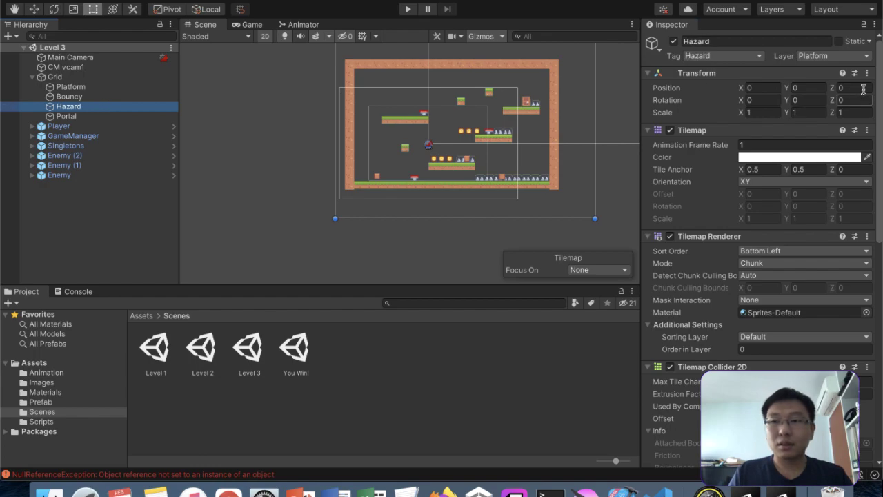
click(837, 58)
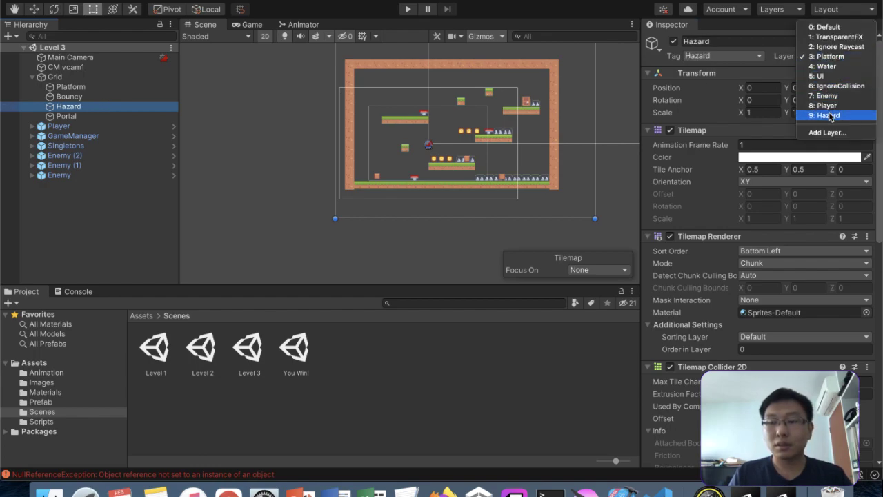
click(830, 115)
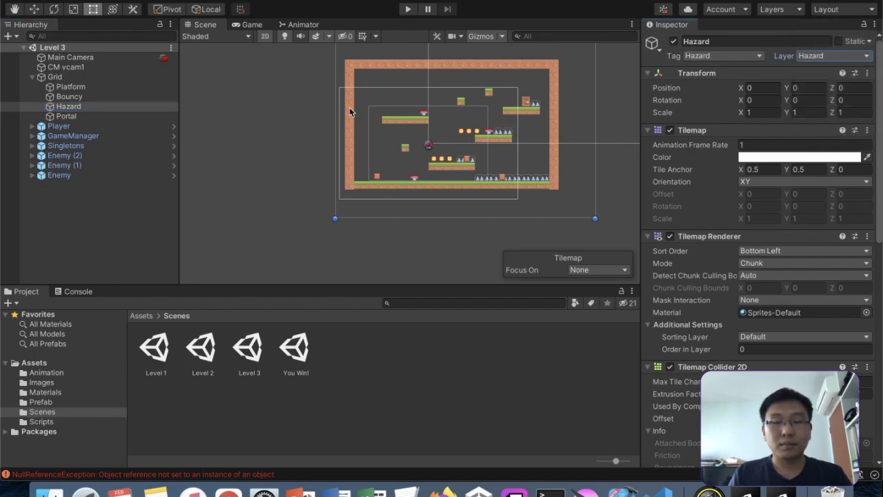
Step: Open the Level 2 scene and assign its Grid's Hazard tilemap to the Hazard layer
double_click(202, 349)
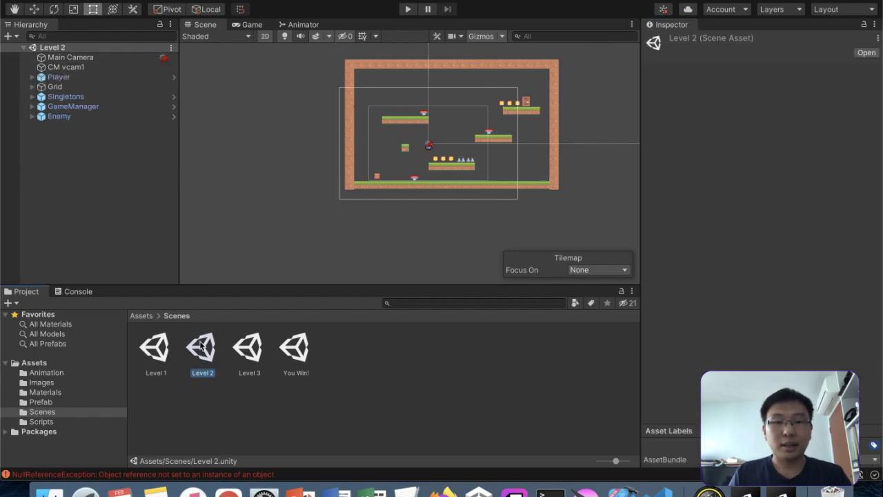
click(32, 86)
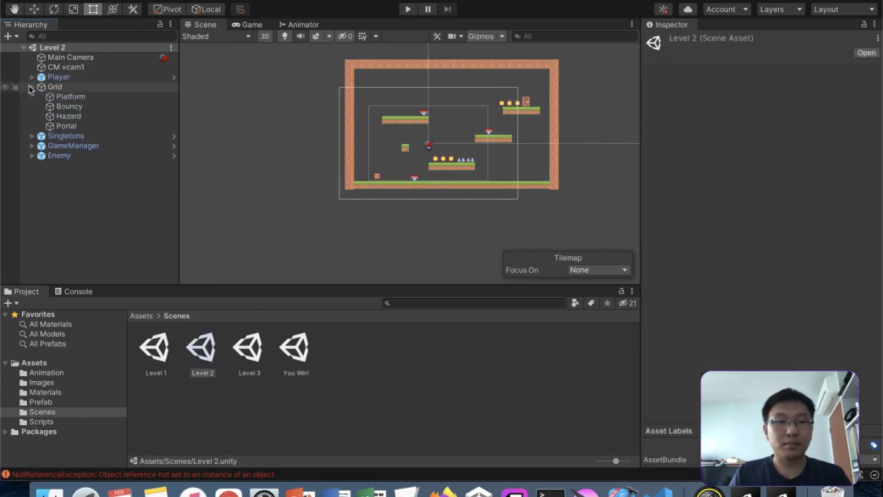
click(92, 118)
click(834, 56)
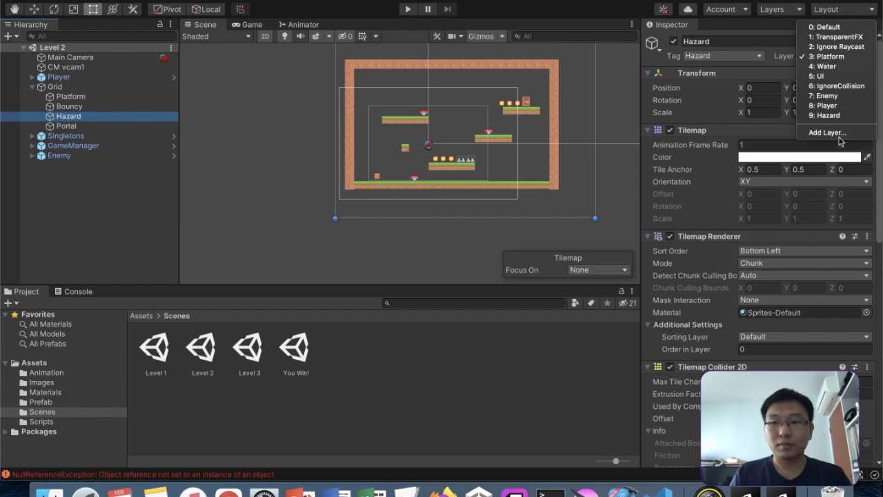
click(828, 115)
Step: Check the layer assigned to the Hazard tilemap in the Level 2 scene
click(158, 347)
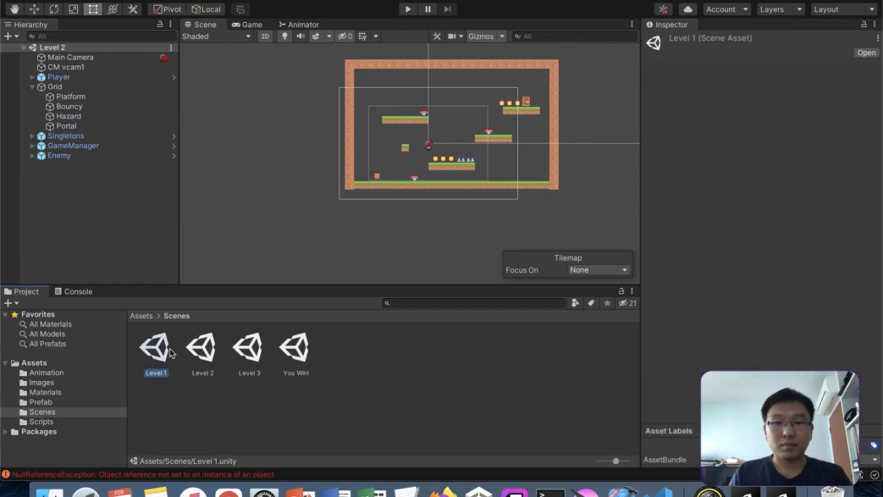
click(78, 126)
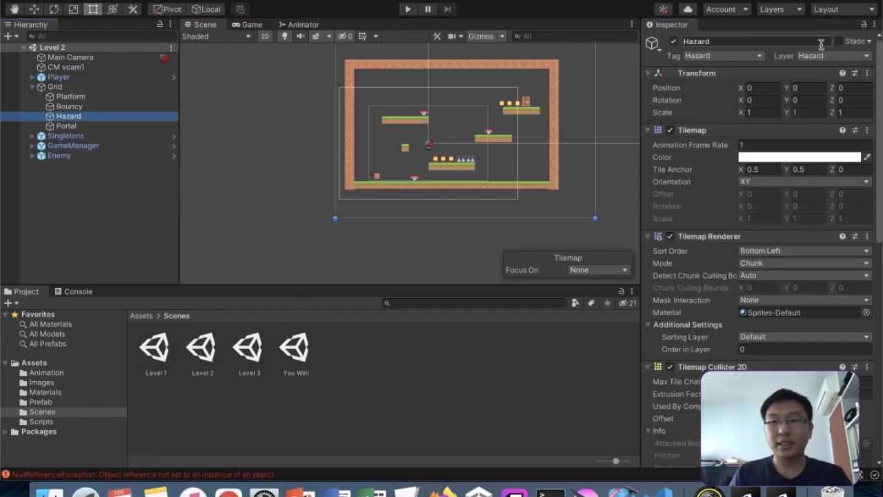
click(197, 350)
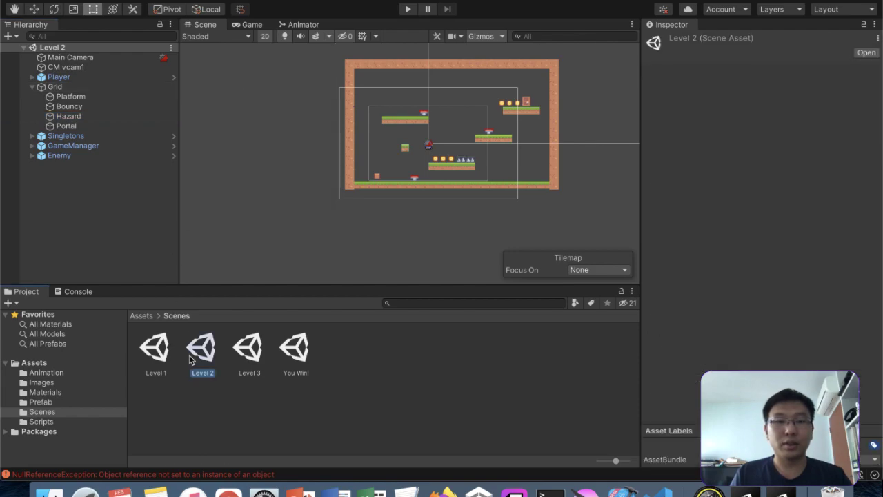
click(32, 88)
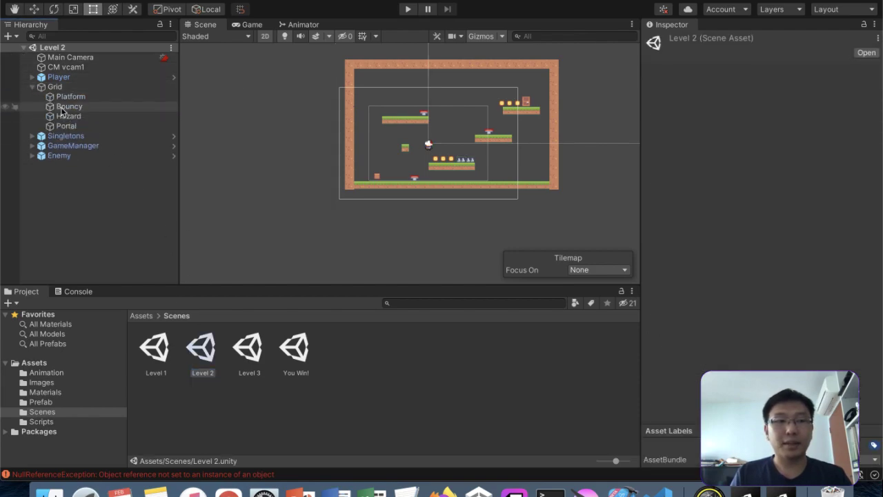
click(58, 116)
Step: In the Physics 2D layer collision matrix, disable the Hazard layer's collisions with every layer except Default and Player
click(74, 2)
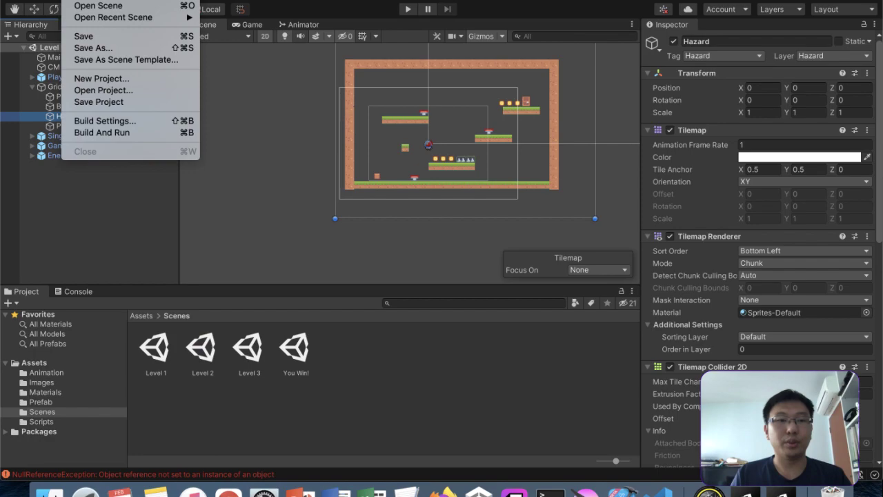
click(181, 323)
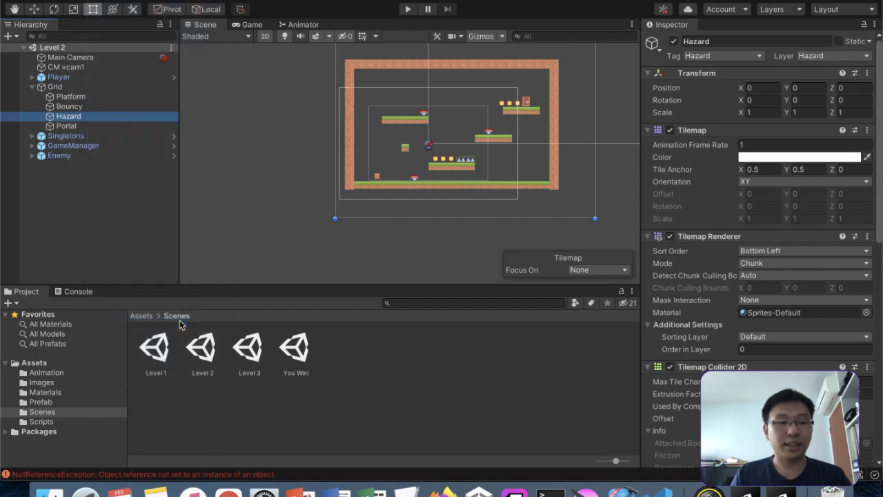
scroll(293, 306, down, 5)
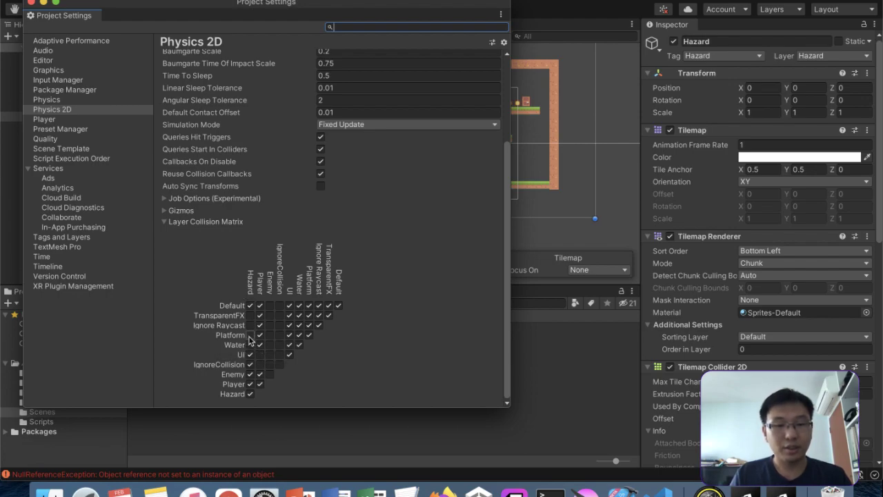
click(250, 335)
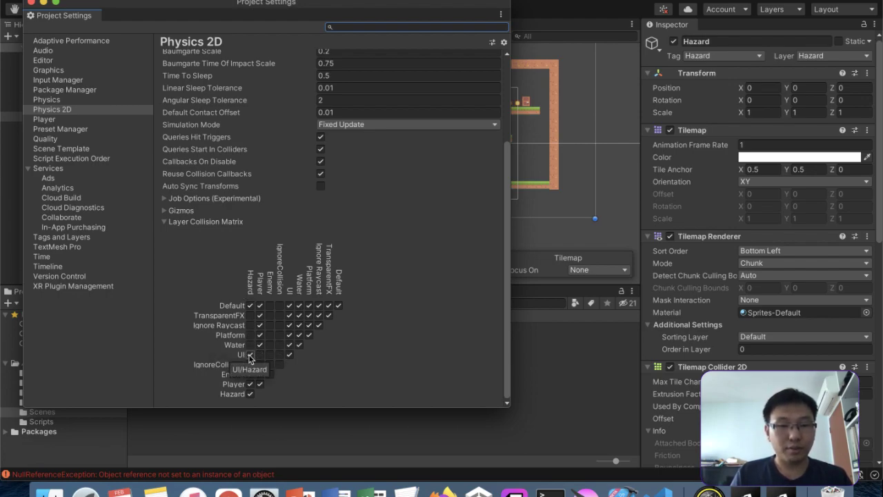
click(251, 364)
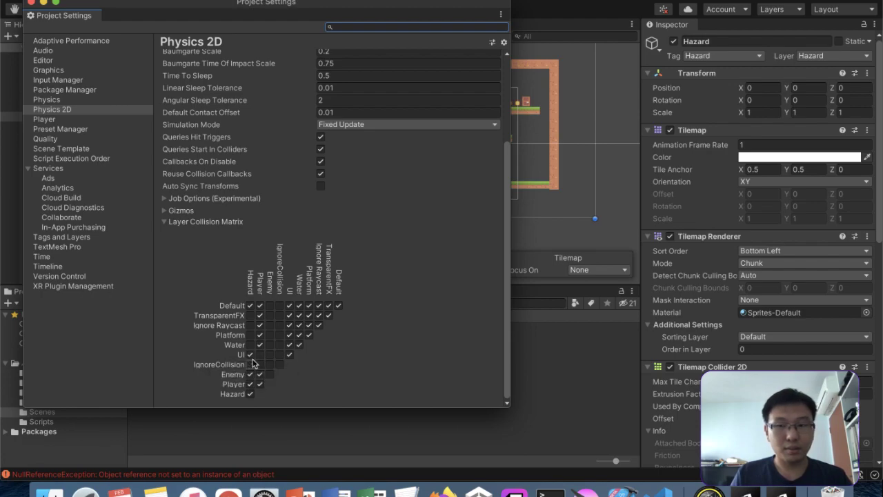
click(250, 377)
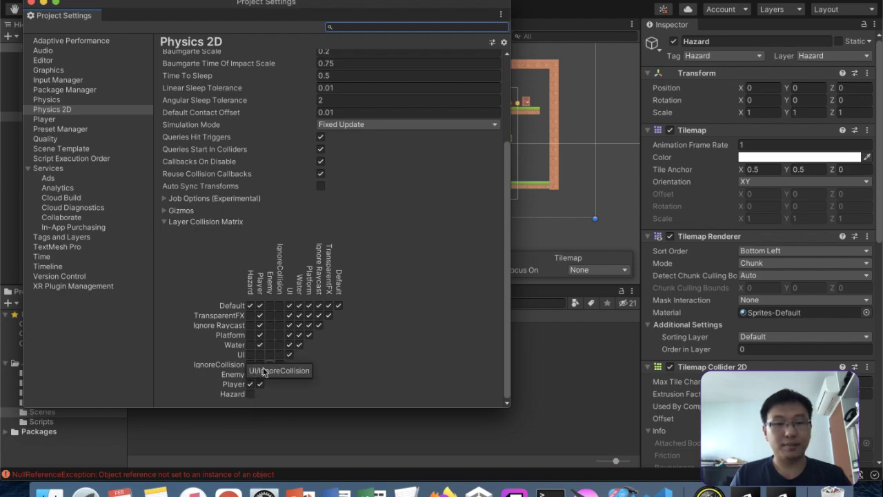
click(30, 3)
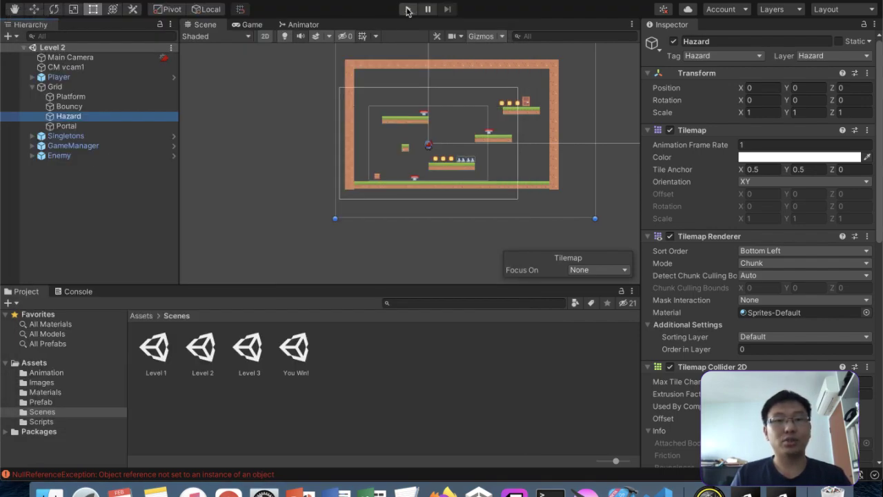
Step: Run the game from Level 2 and steer the character among the coins, spikes and enemy to test collisions
click(407, 10)
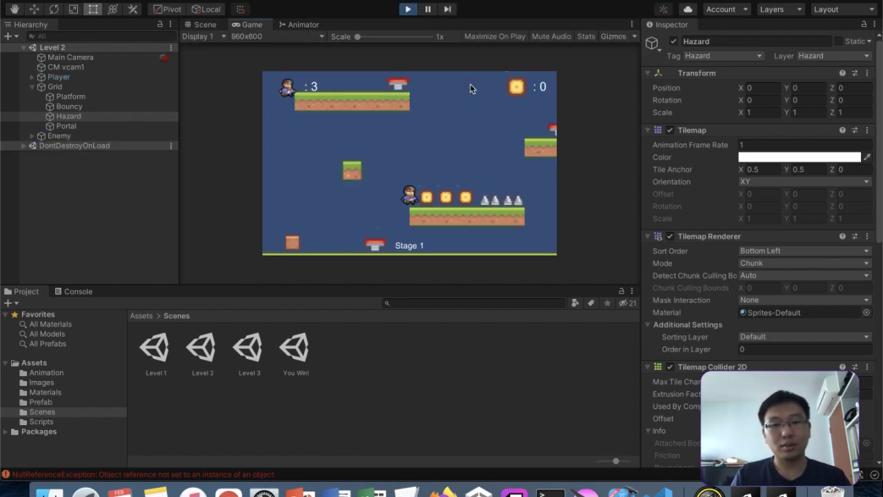
key(Right)
key(Left)
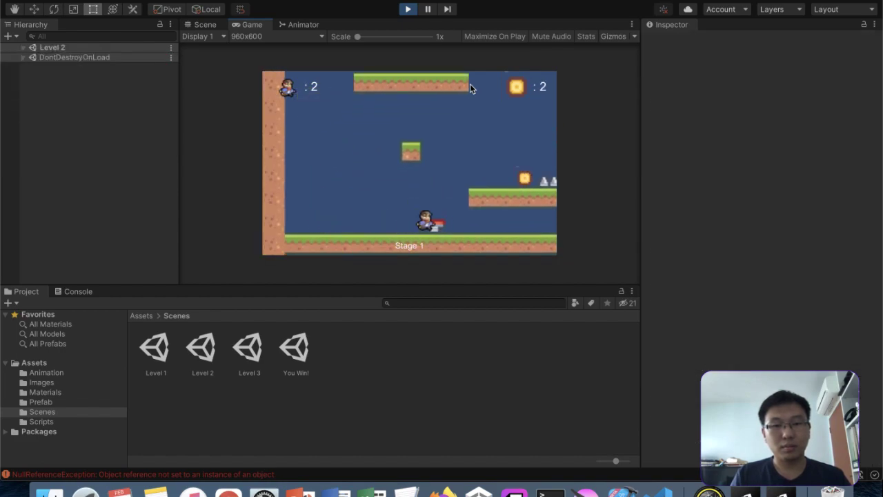
key(Right)
key(Left)
key(Right)
key(Right)
key(Left)
Step: Playtest Level 1 by jumping across its platforms, collecting coins and reaching the portal to Level 2
key(space)
key(Right)
key(space)
key(Right)
key(Right)
key(Right)
key(space)
key(Left)
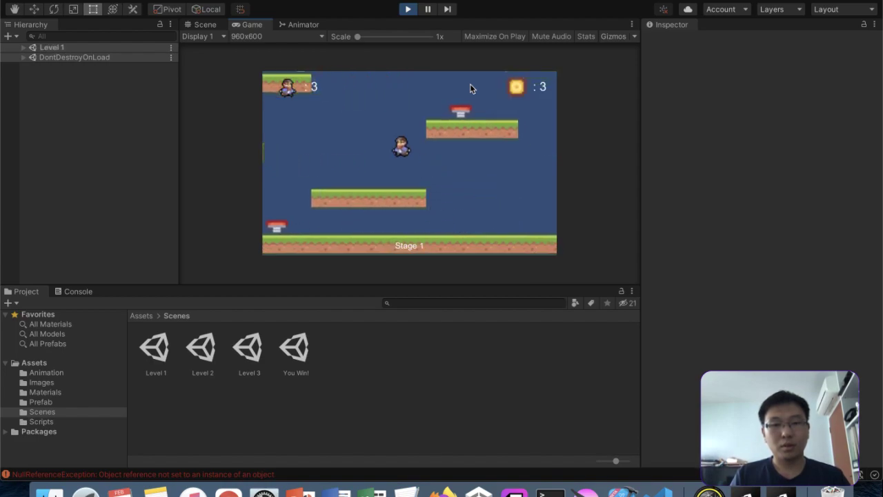
key(Right)
key(space)
key(Right)
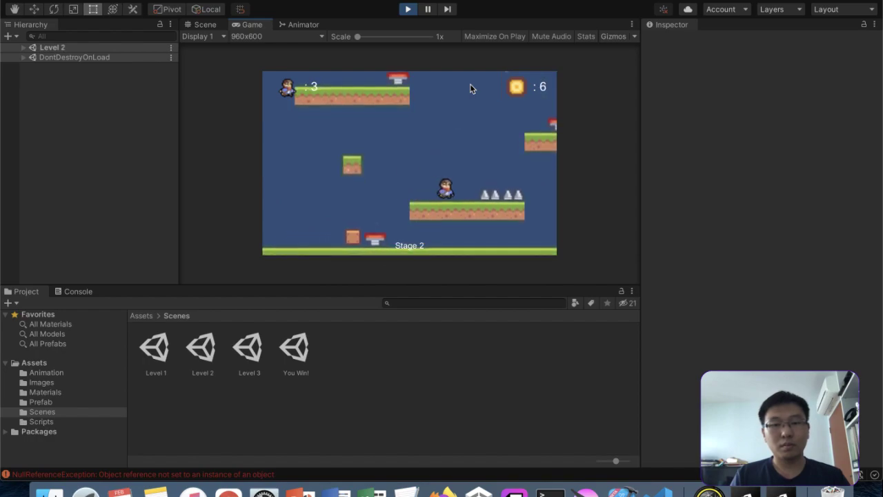
Step: Walk the character back and forth along the ground in Level 2 to test the patrolling enemy
key(Right)
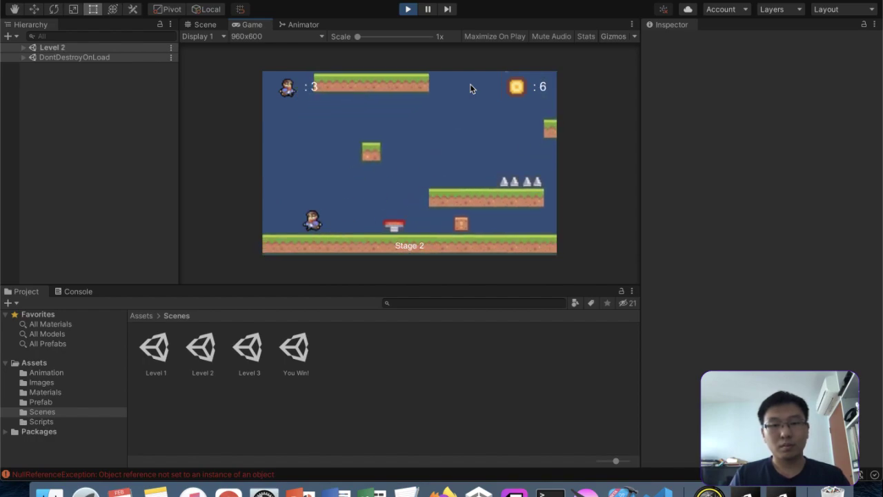
key(Left)
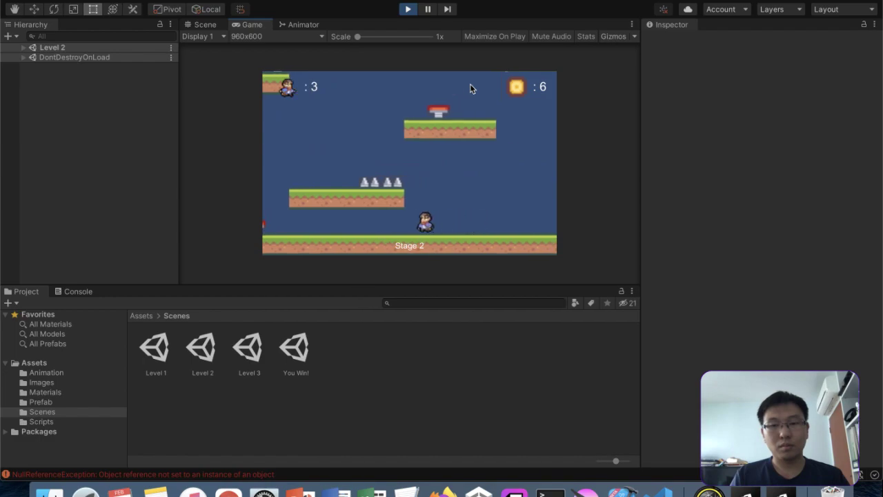
key(Left)
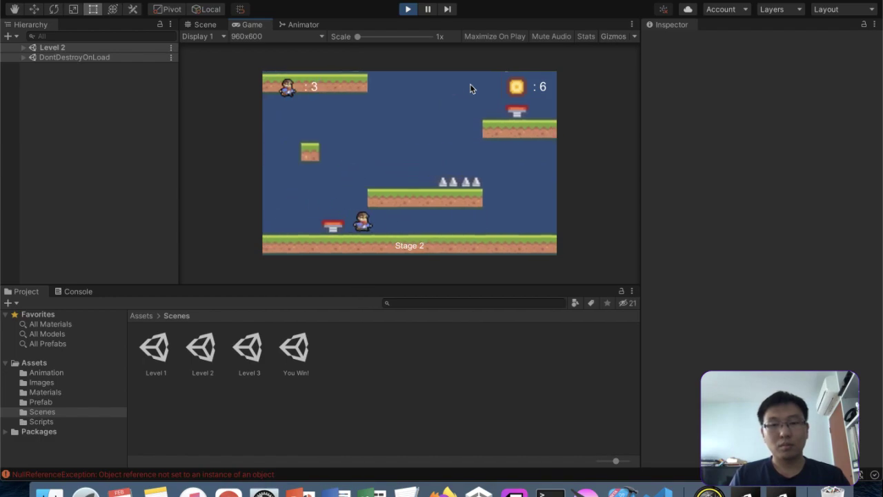
key(Right)
key(Left)
key(Right)
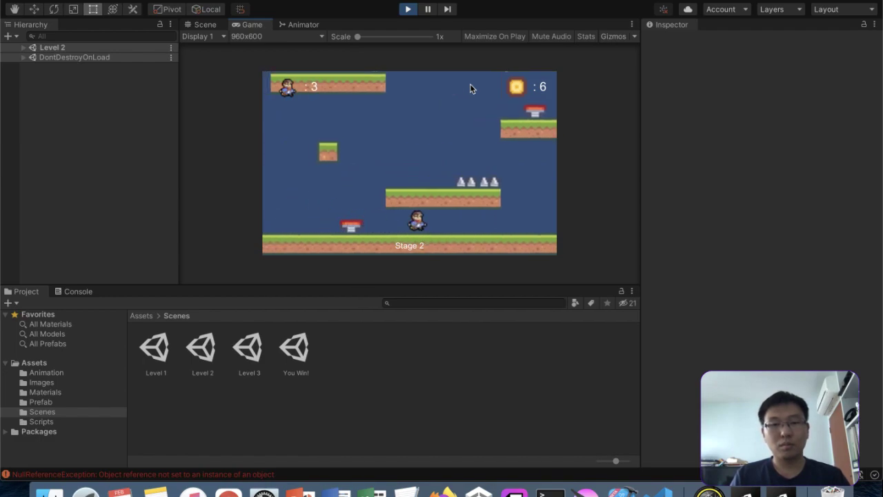
key(Left)
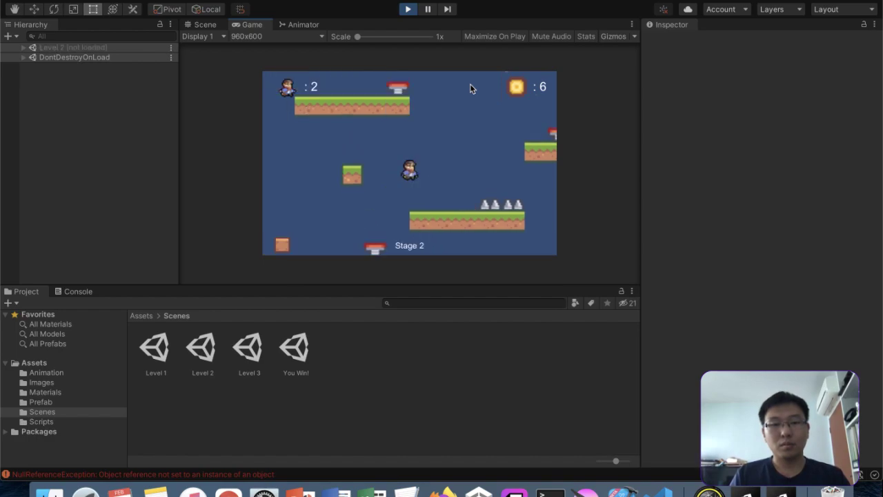
Step: Play on through Level 2 over the spikes and platforms, collecting the coins and reaching the portal to Level 3
key(Right)
key(Left)
key(Right)
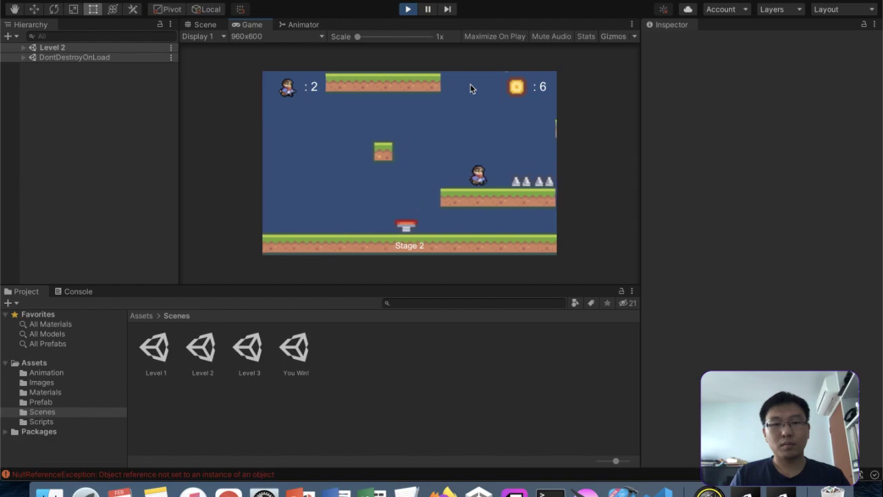
key(space)
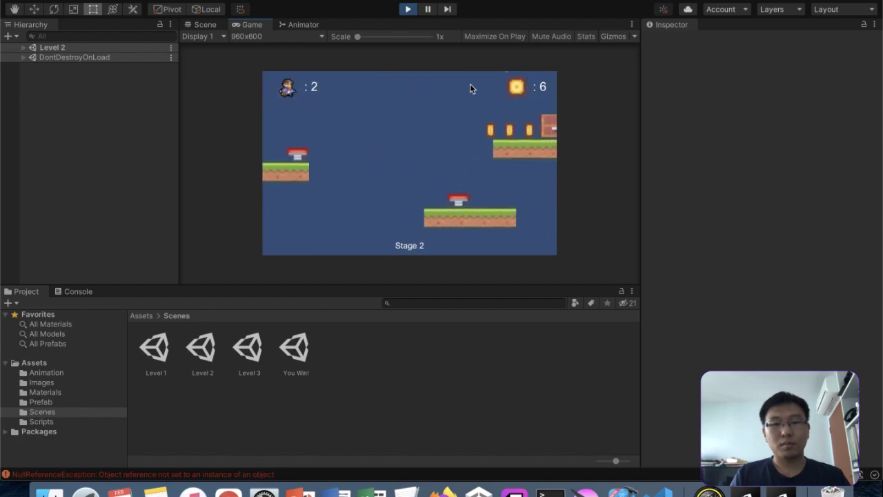
key(Right)
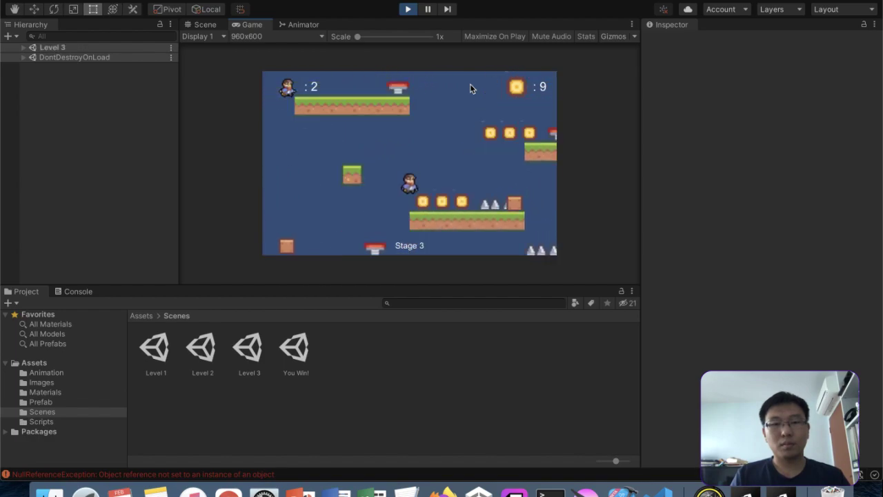
Step: Playtest Level 3 around the two enemies and the spikes, and stop the running game
key(Right)
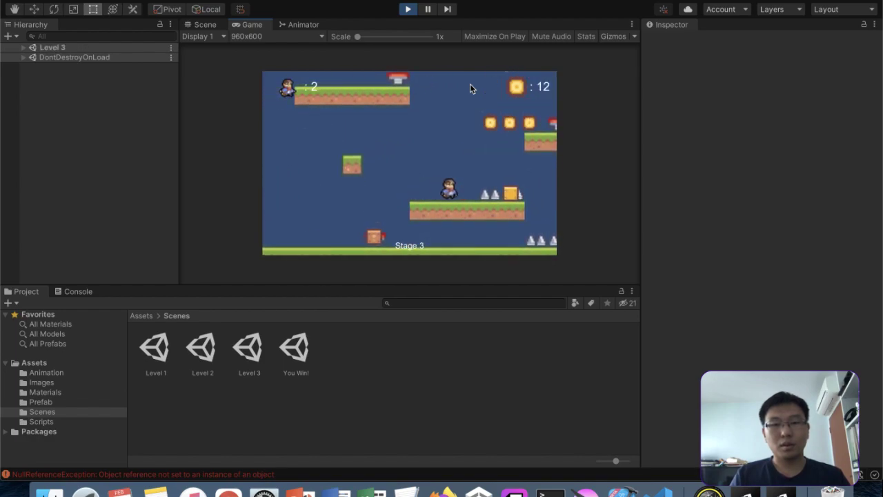
key(Left)
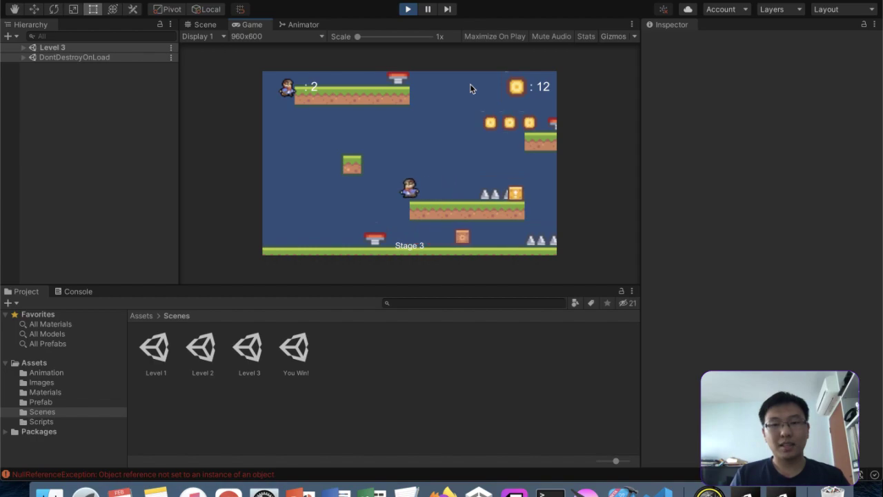
key(space)
key(Right)
key(space)
key(Left)
key(Right)
key(Left)
key(Right)
key(f)
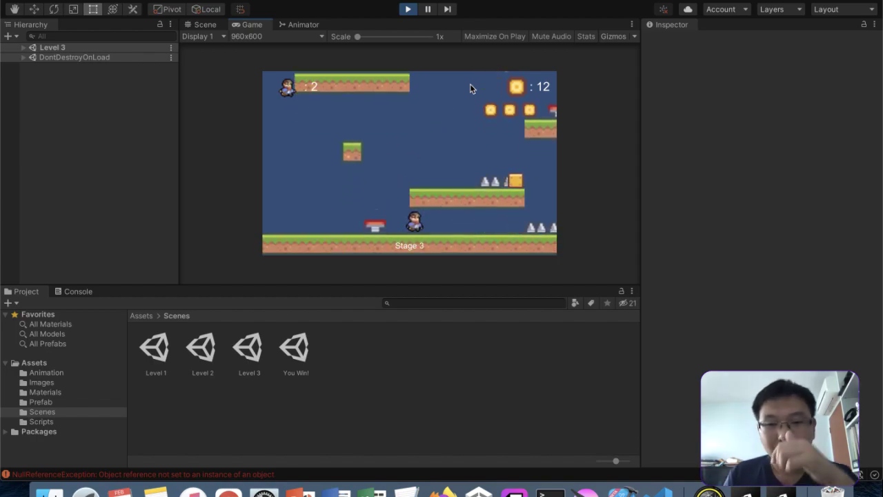
click(410, 10)
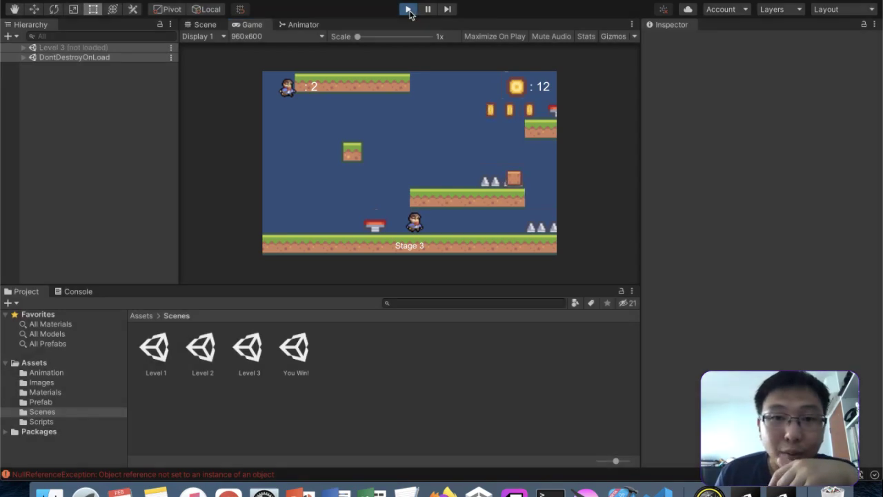
click(129, 0)
mouse_move(73, 0)
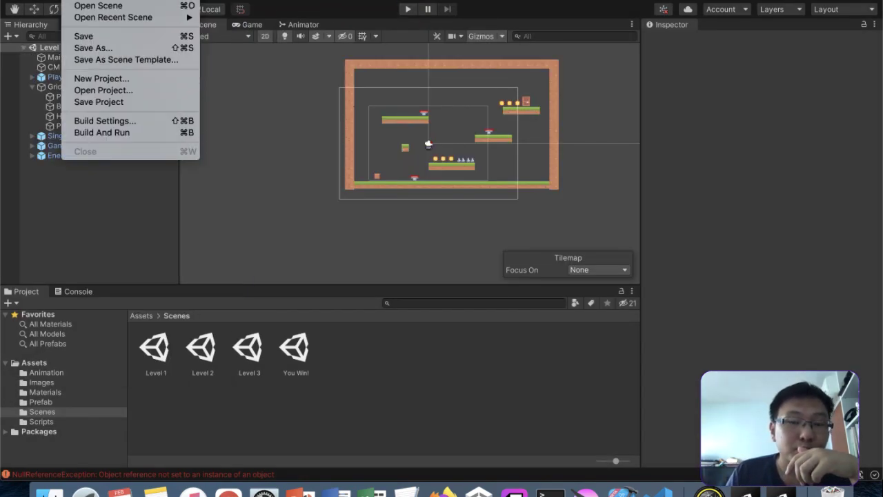
mouse_move(42, 2)
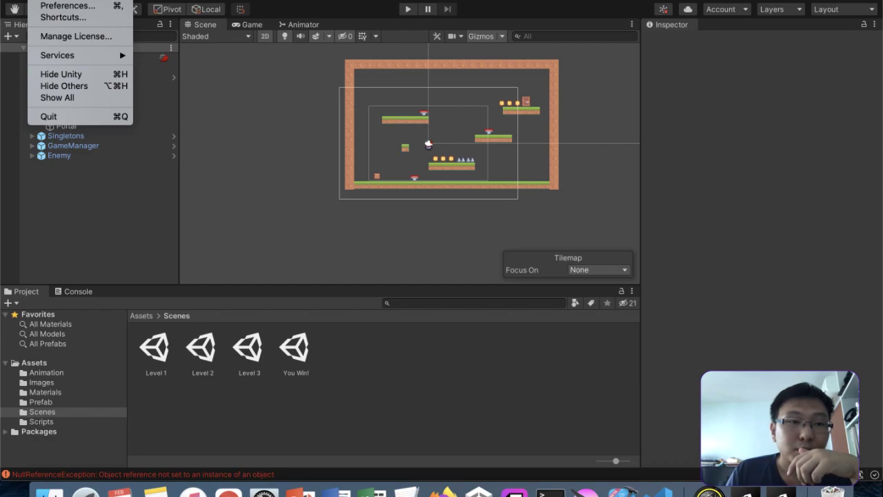
mouse_move(104, 1)
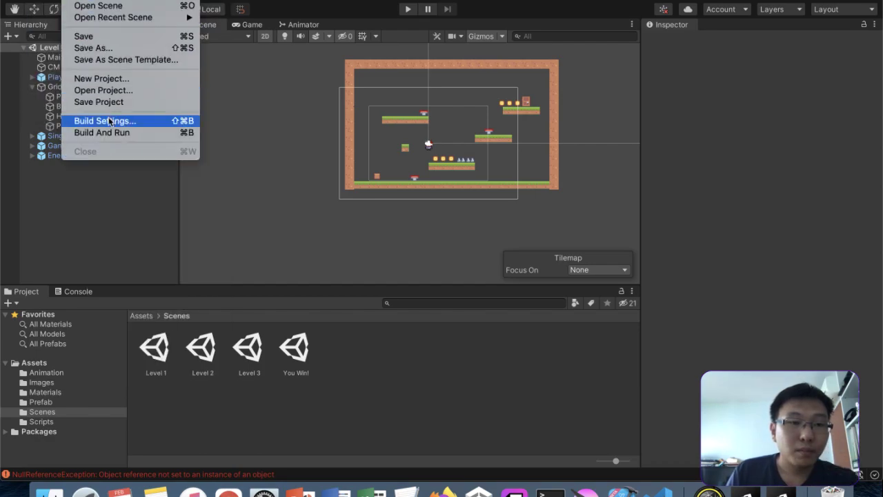
click(105, 121)
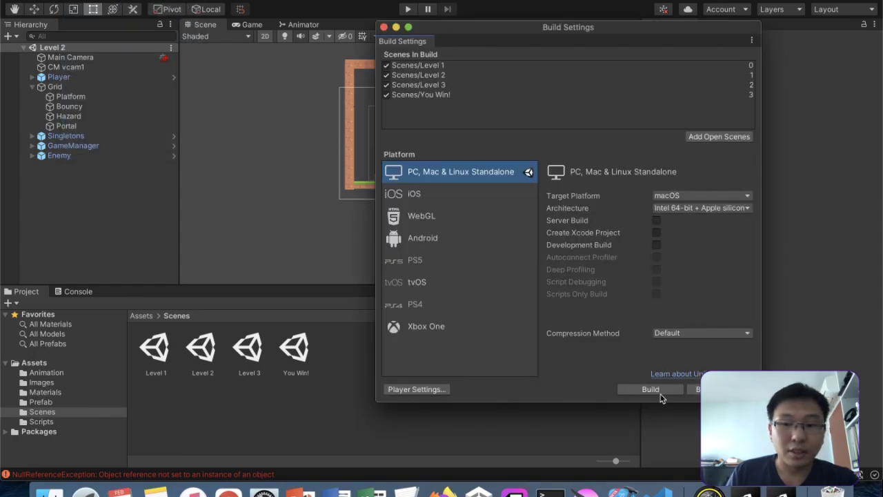
click(384, 27)
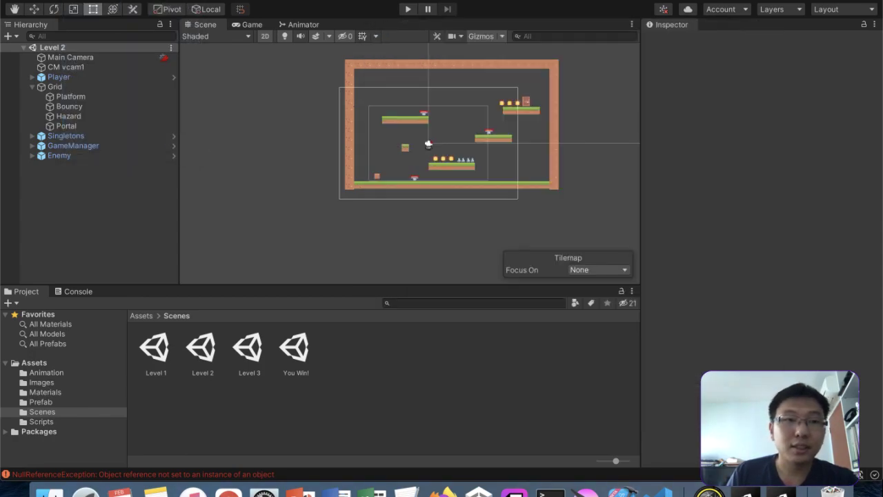
Step: Disable the Hazard layer's collision with Default in the Physics 2D layer collision matrix
click(100, 2)
click(164, 322)
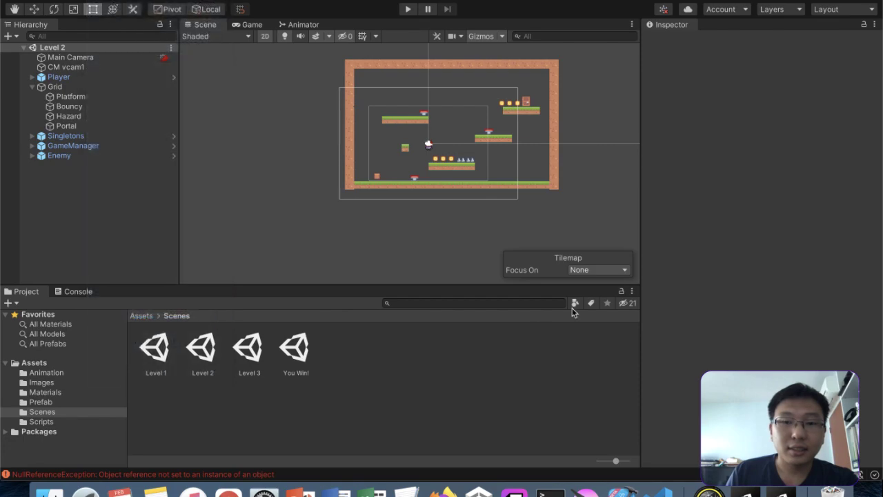
scroll(259, 323, down, 4)
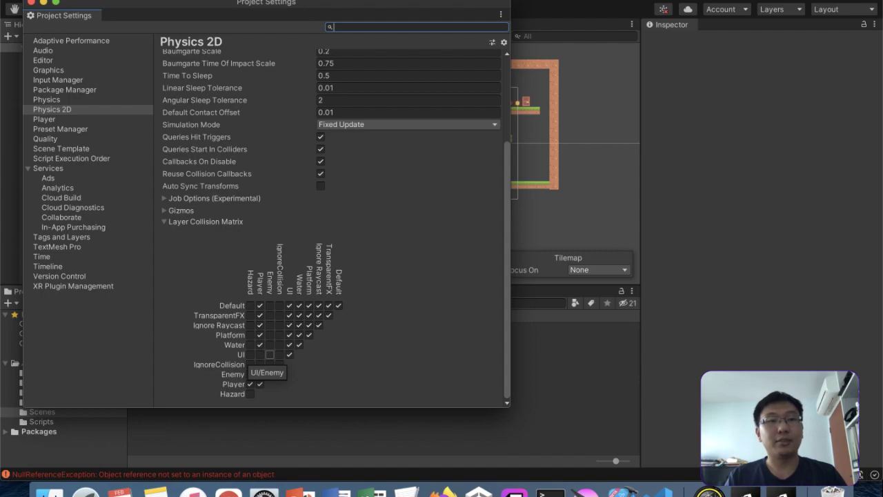
click(30, 3)
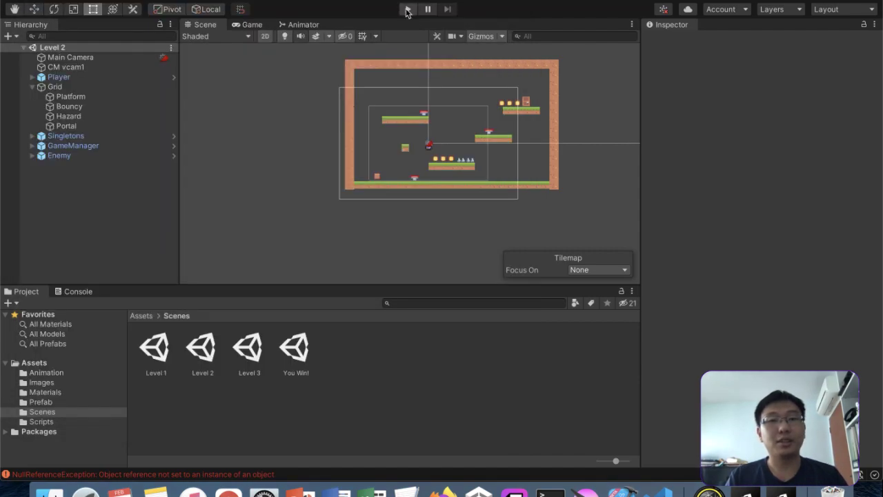
Step: Run the game again from Level 2 and move and jump around the enemy to check the revised collisions
click(407, 9)
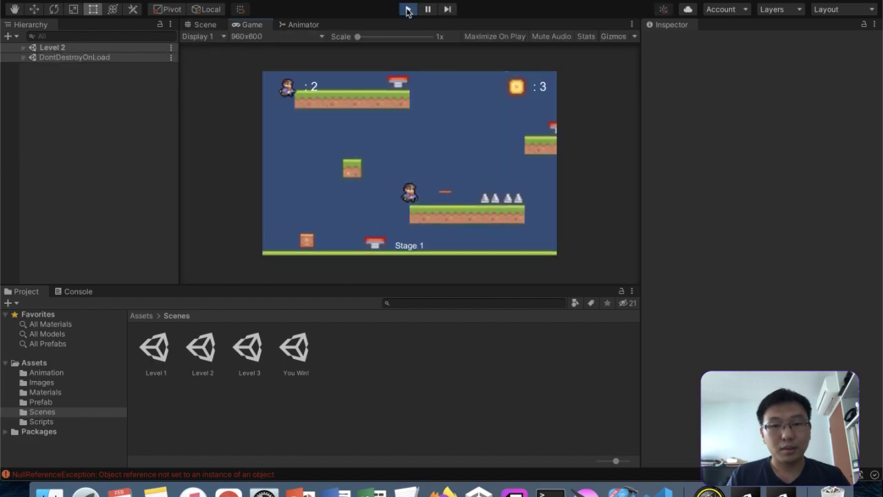
key(Right)
key(Left)
key(space)
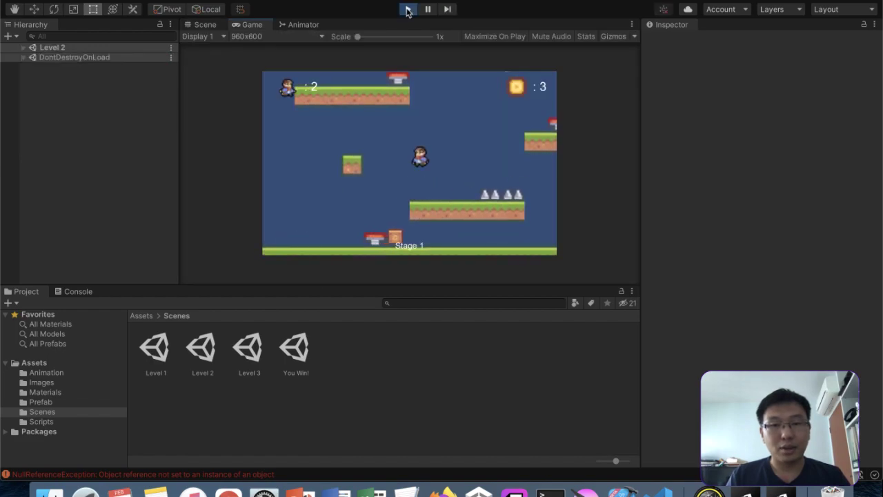
key(Left)
key(Right)
key(Left)
key(Right)
key(Right)
key(space)
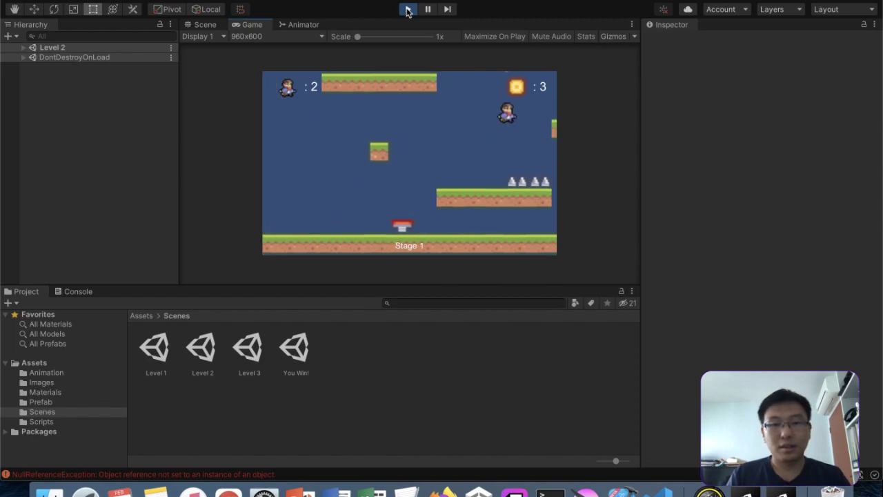
Step: Jump across the remaining Level 2 platforms to the portal and start testing enemy movement in Level 3
key(Right)
key(Left)
key(space)
key(Right)
key(space)
key(Left)
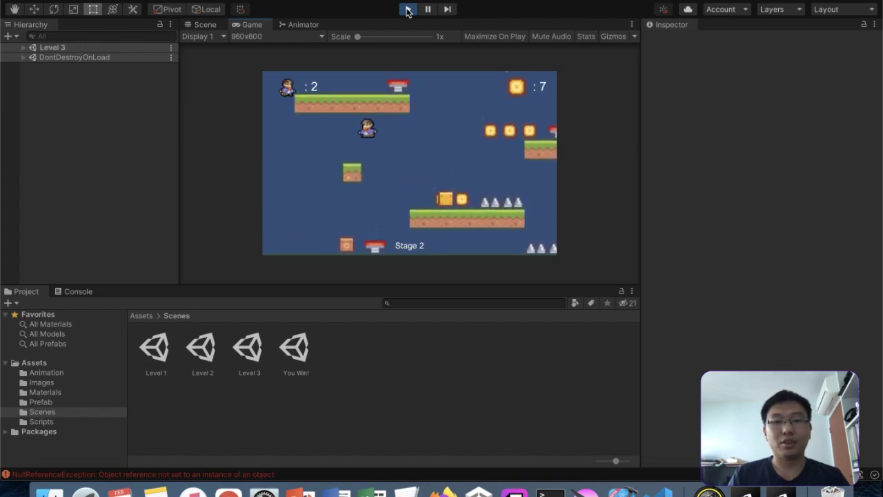
Step: Playtest Level 3 around the ground enemy and the raised-platform enemy, collecting coins and jumping near the spikes
key(Right)
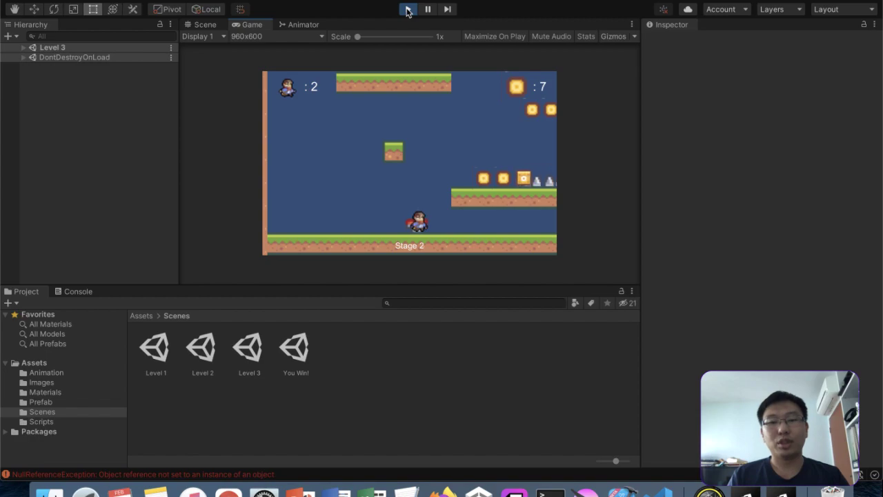
key(Right)
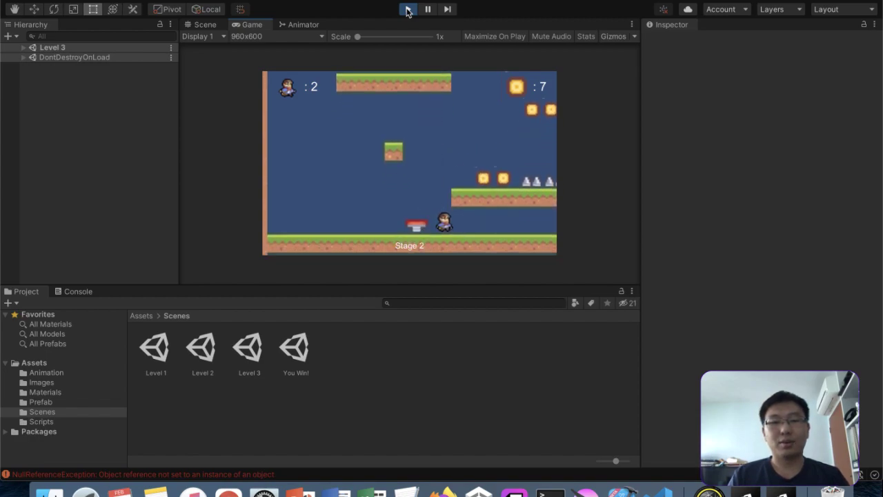
key(Right)
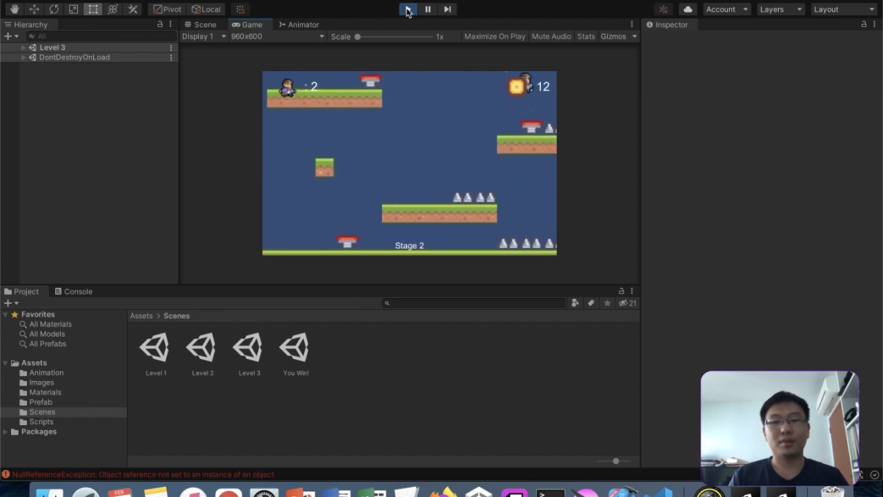
key(Left)
key(Right)
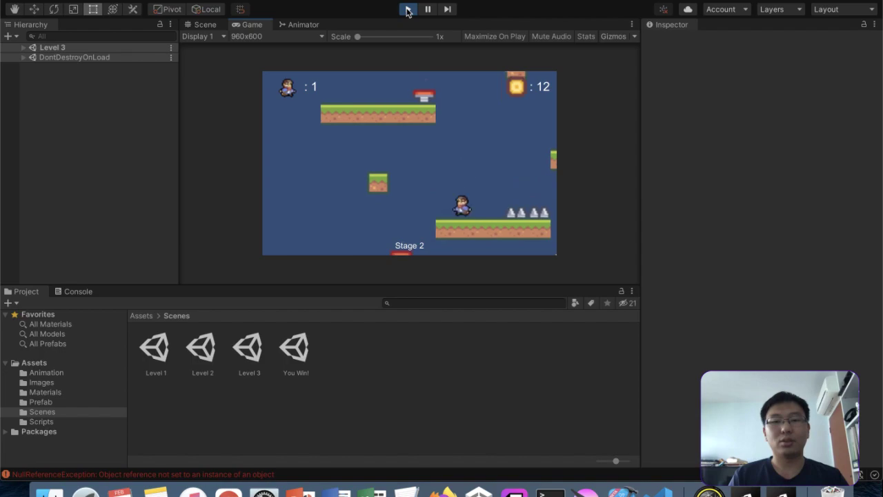
key(space)
Step: Play through Levels 1 and 2 to their portals and test the Level 3 enemies again
key(Right)
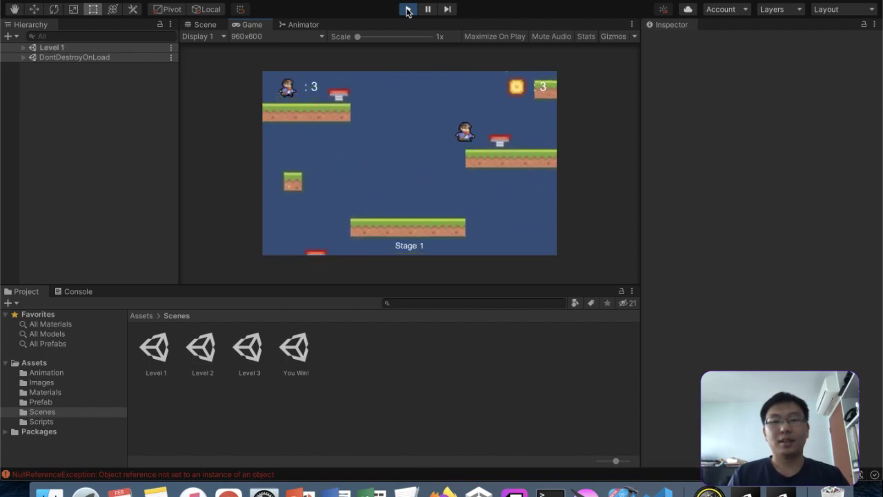
key(Right)
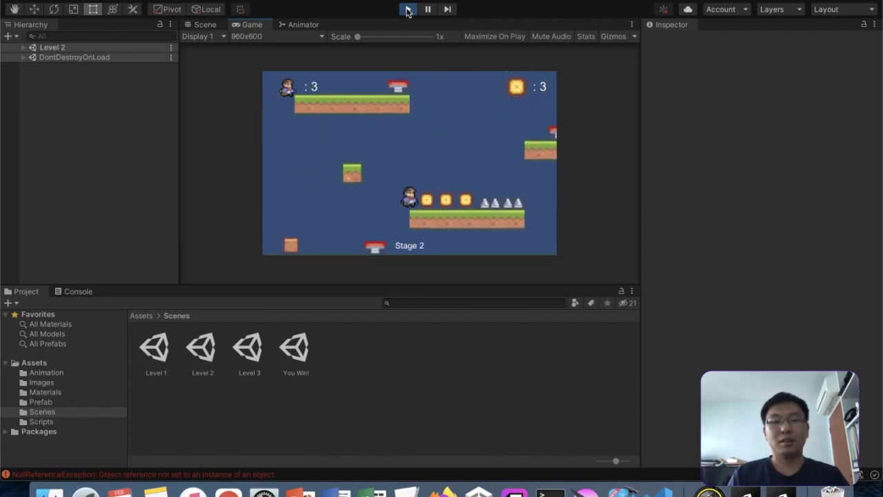
key(Right)
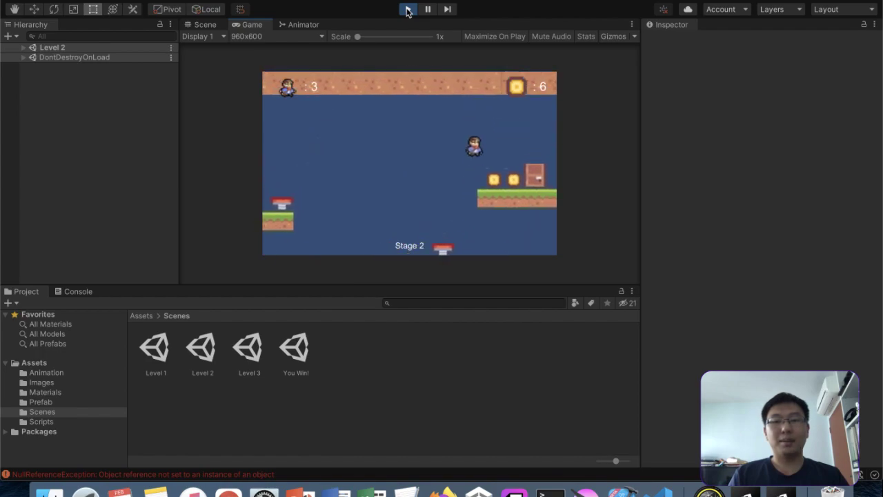
key(Right)
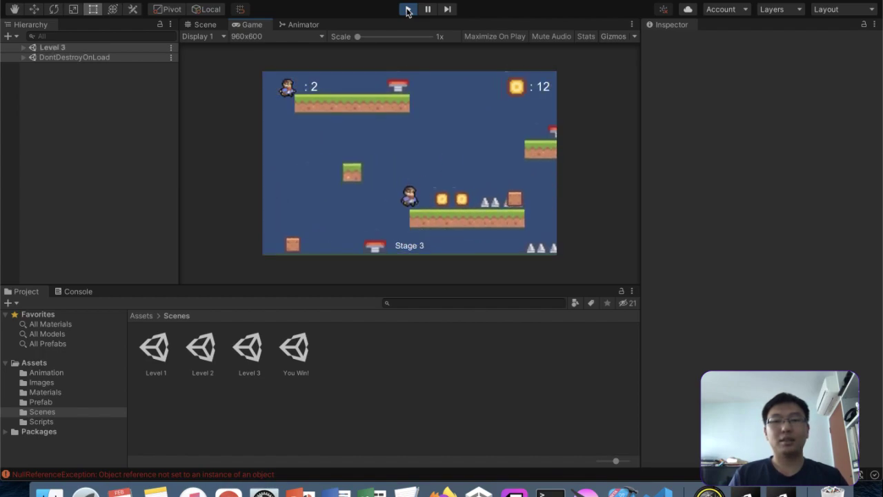
key(Right)
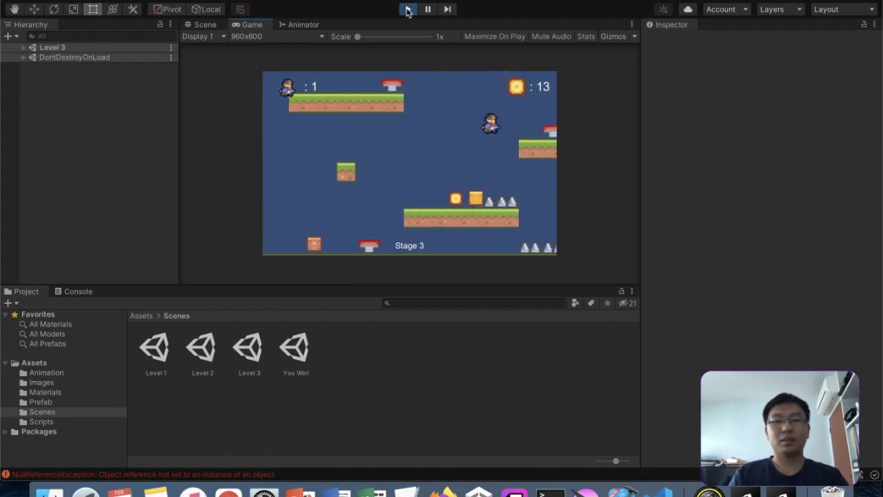
key(Right)
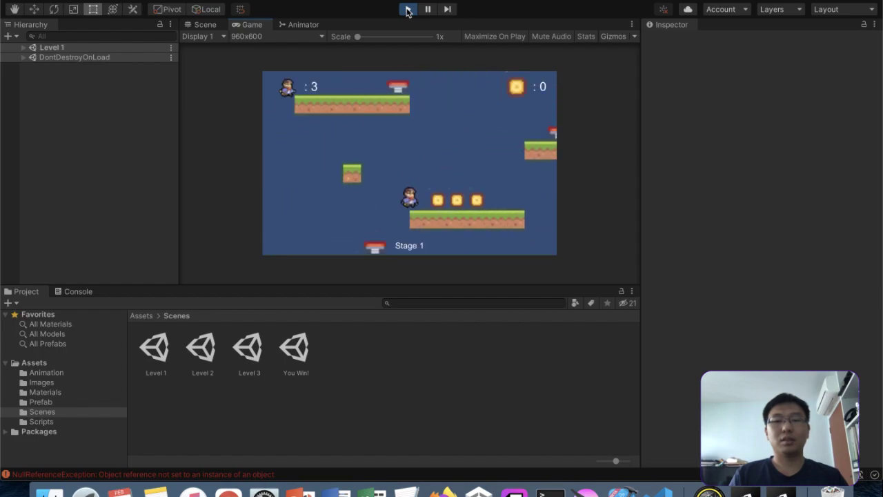
Step: Replay Level 1, jumping across its platforms to the portal, and start Level 2
key(Right)
key(space)
key(space)
key(Right)
key(space)
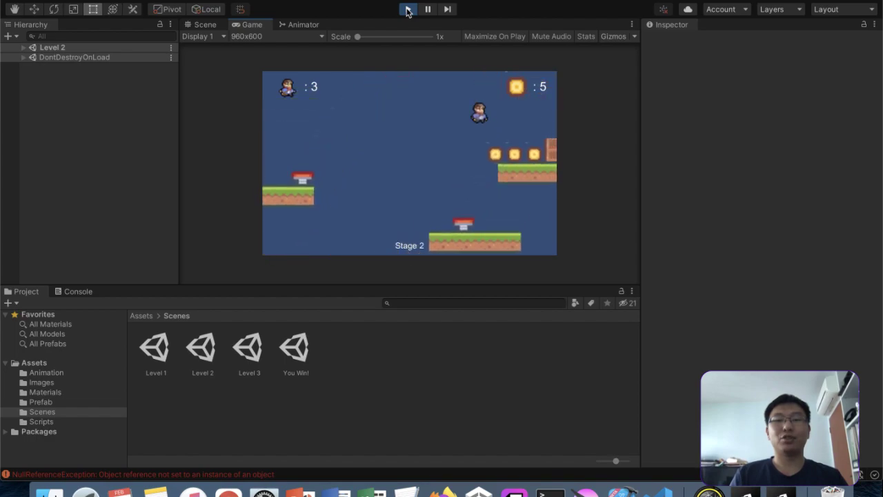
Step: Playtest Level 2 past the spikes and bouncy pads until the player reaches the portal to Level 3
key(Right)
key(space)
key(Right)
key(Left)
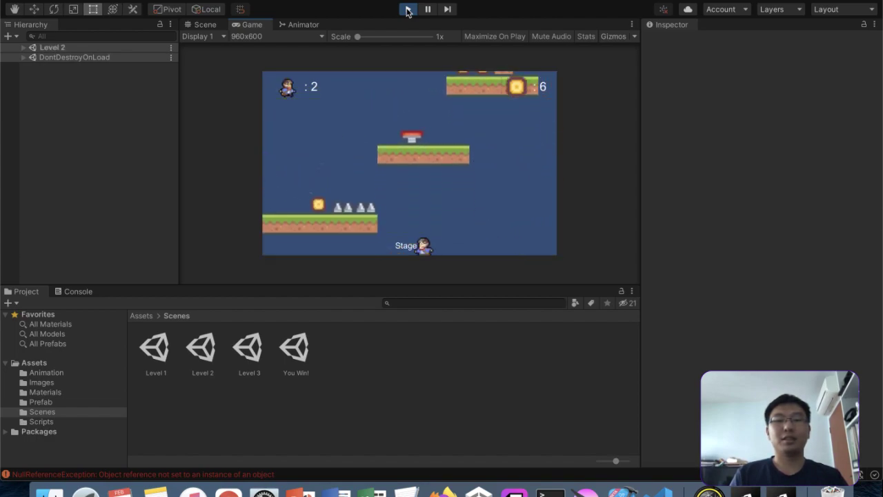
key(Right)
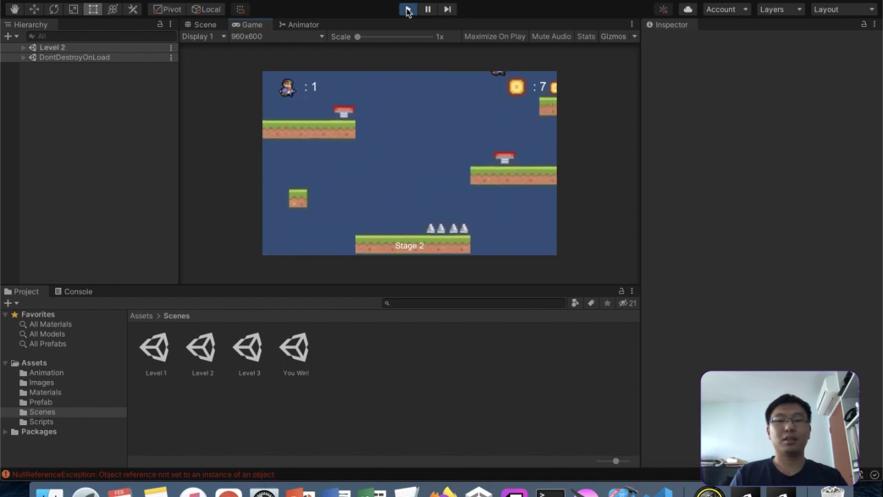
key(Right)
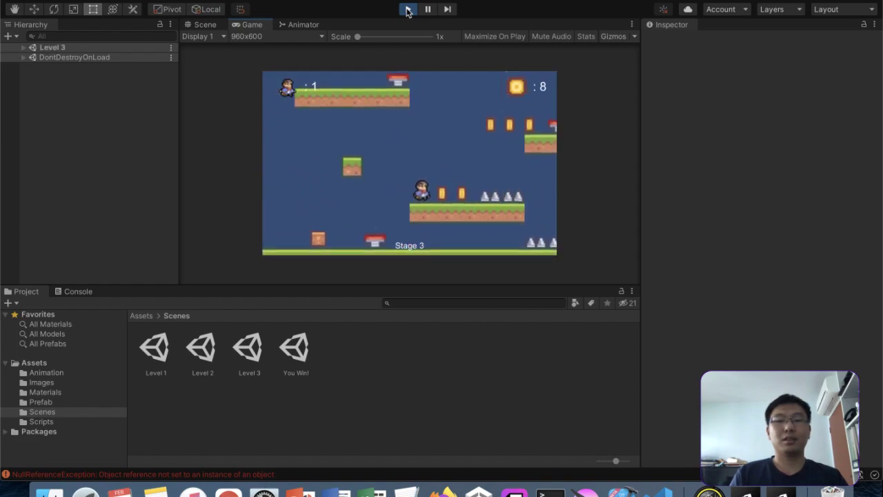
Step: Complete Level 3 through its portal to reach the You Win! scene, and stop the running game
key(Right)
key(space)
key(Left)
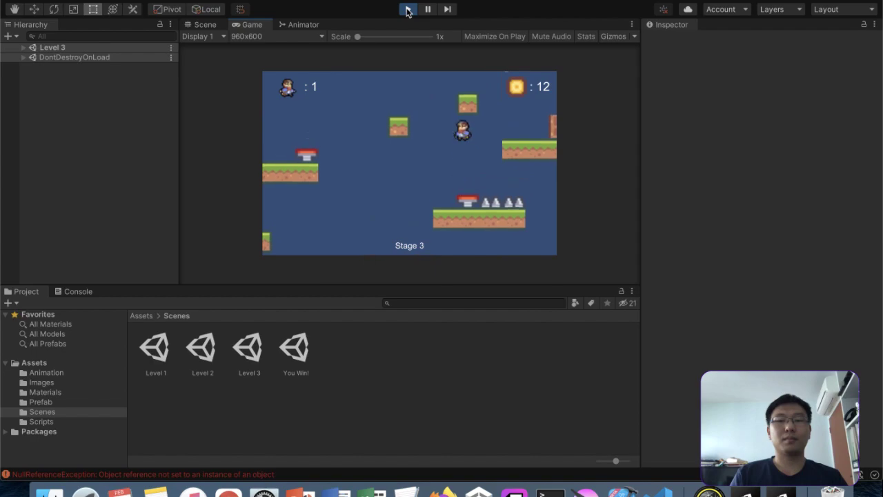
key(Right)
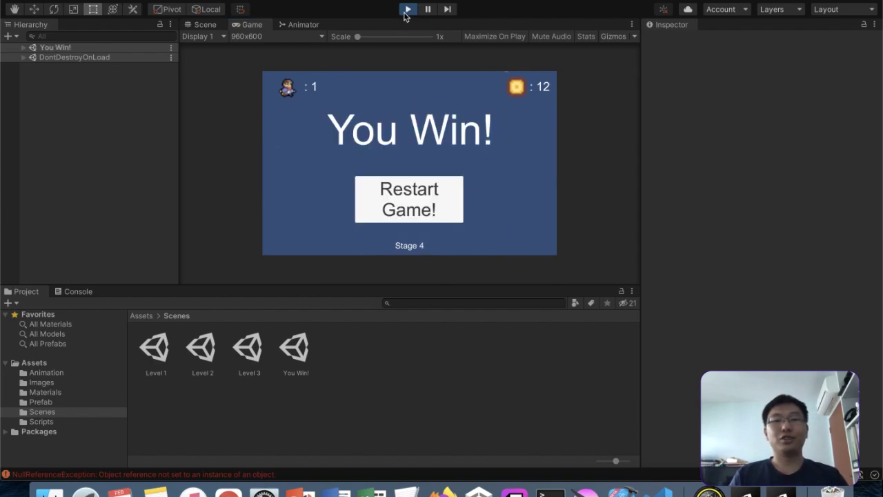
click(407, 10)
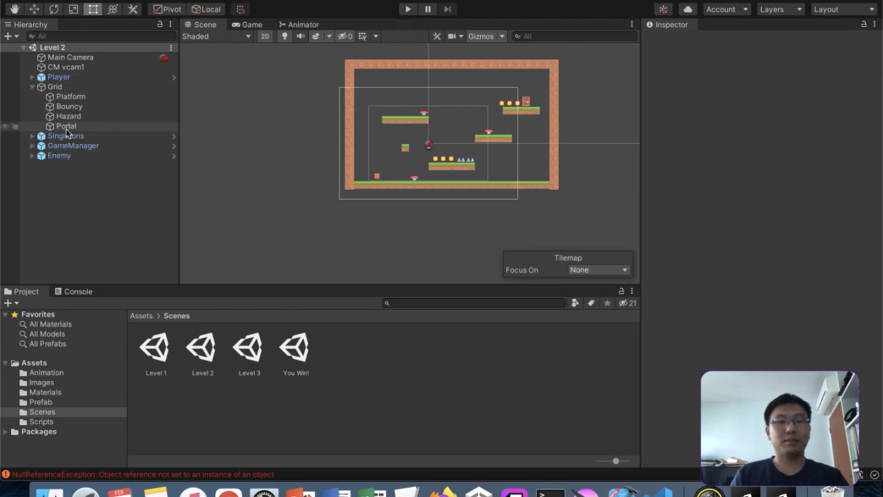
Step: Check the Enemy, Hazard and Grid objects in Level 2, and save the Grid as a prefab in the Prefab folder
click(66, 126)
click(74, 156)
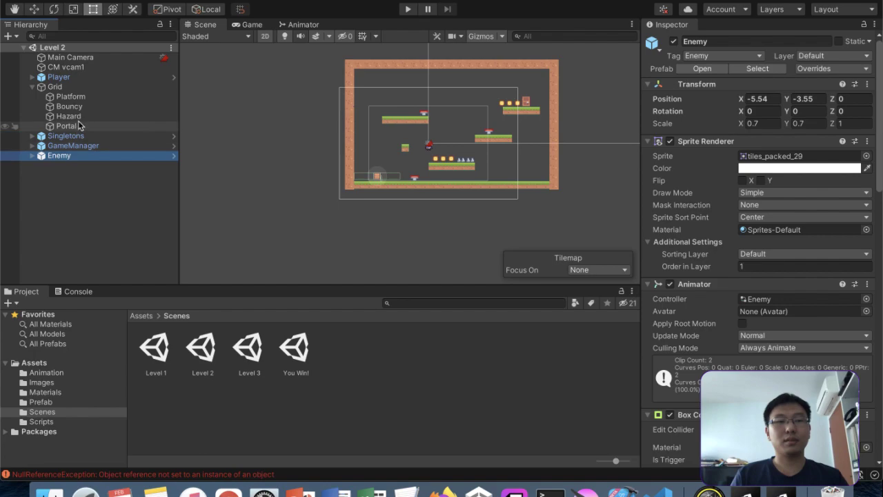
click(77, 117)
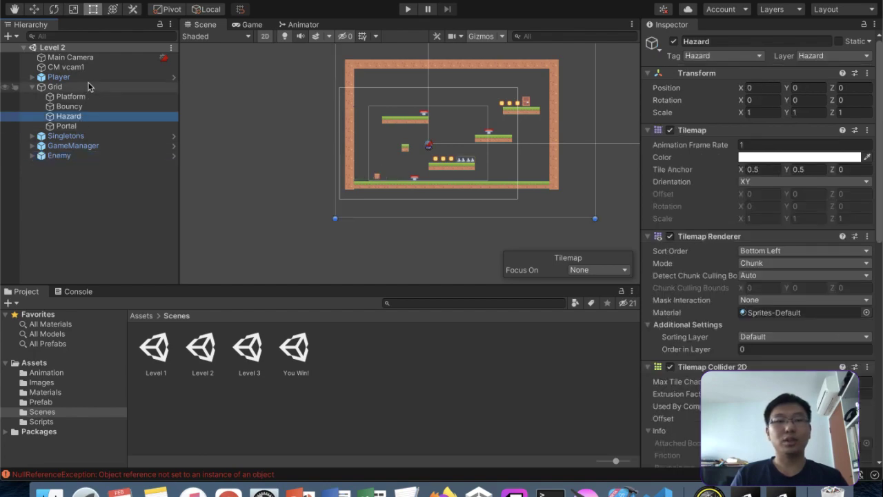
click(88, 86)
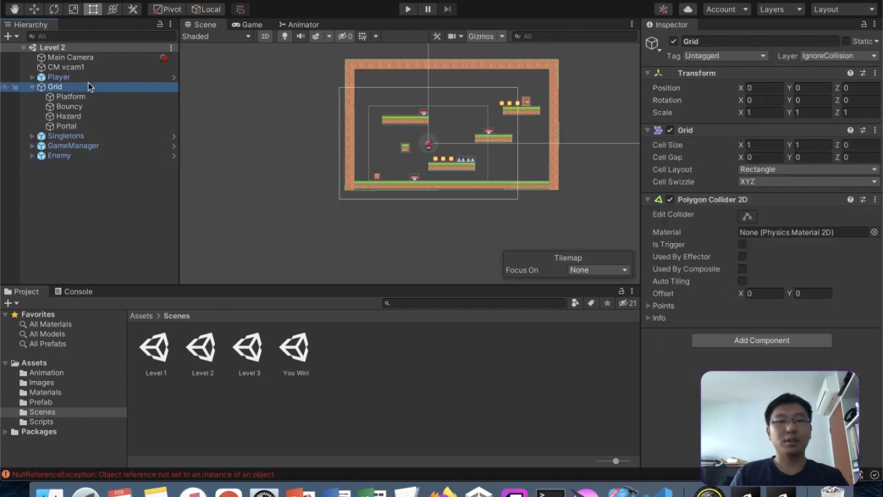
click(41, 401)
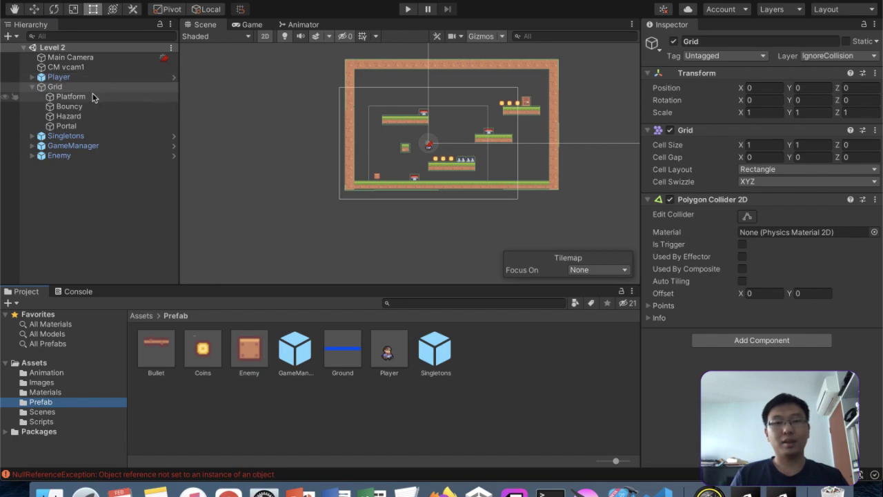
drag(94, 87, 556, 396)
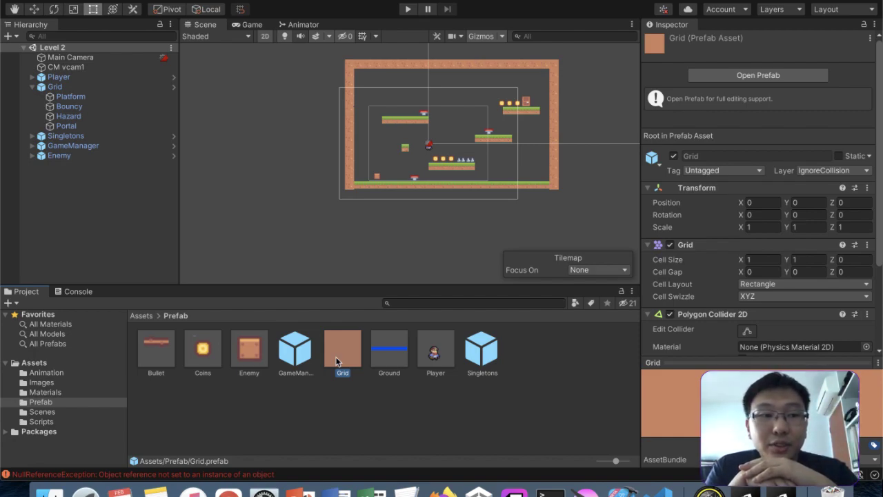
Step: Nest Level 2's Enemy under Singletons and open the Level 1 scene
drag(89, 160, 89, 136)
drag(83, 141, 85, 136)
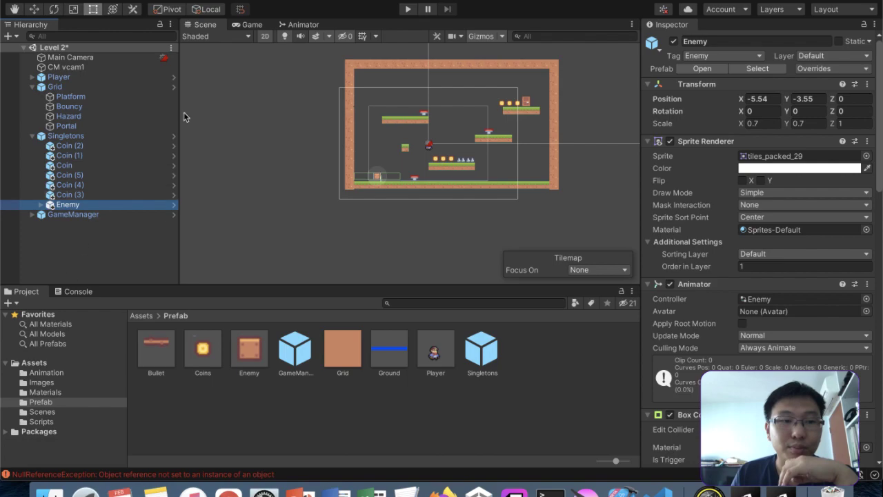
click(40, 412)
double_click(162, 364)
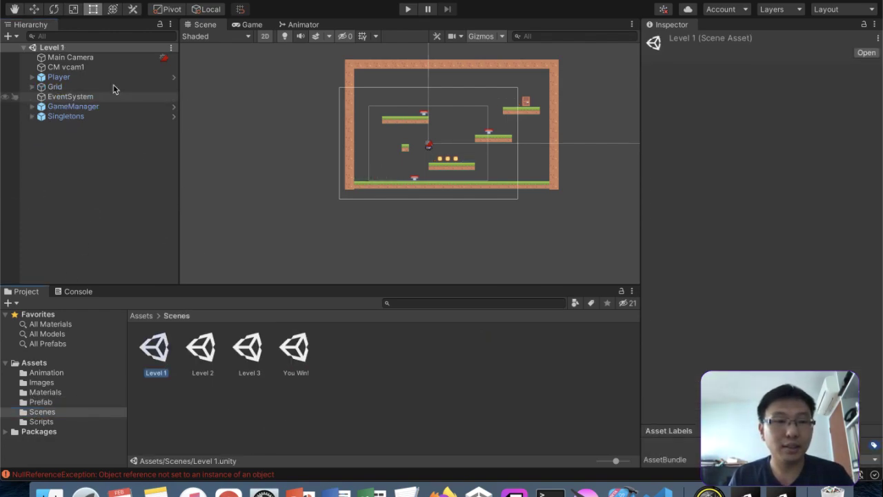
Step: Open Level 3, nest Enemy, Enemy (1) and Enemy (2) under Singletons, and save the scene
double_click(250, 348)
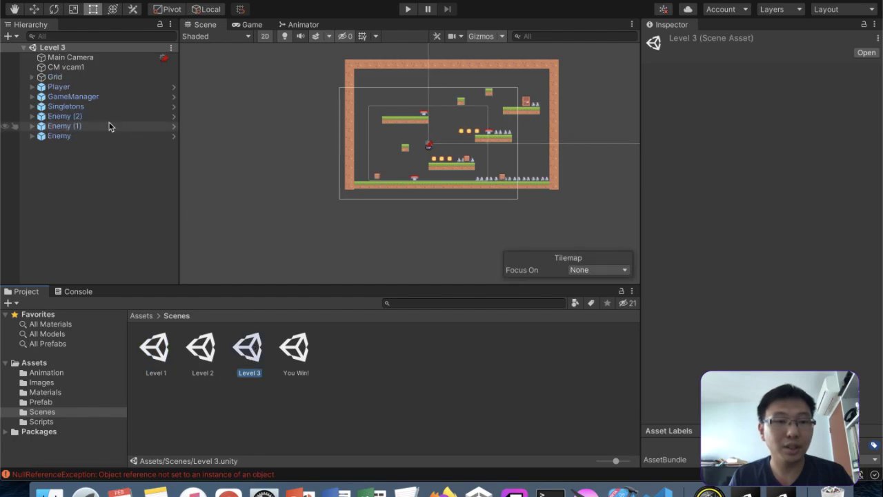
click(110, 127)
key(Up)
key(shift+Down)
key(shift+Down)
drag(109, 126, 117, 109)
click(55, 76)
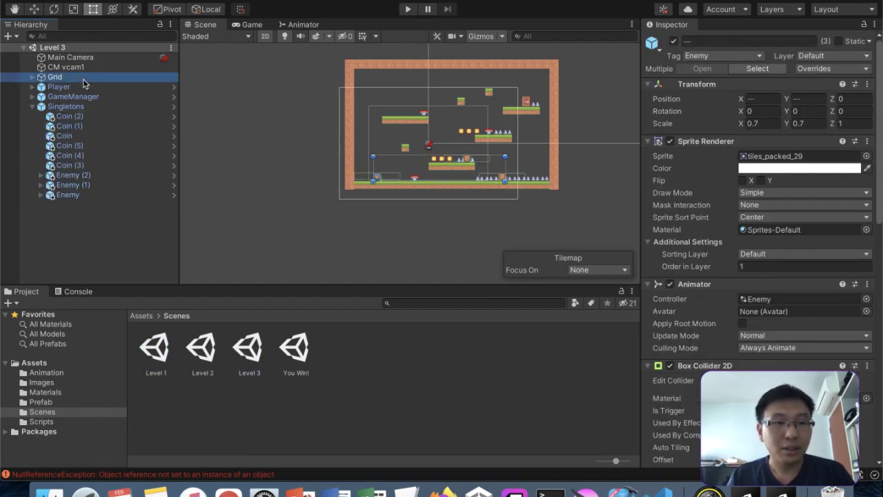
key(super+s)
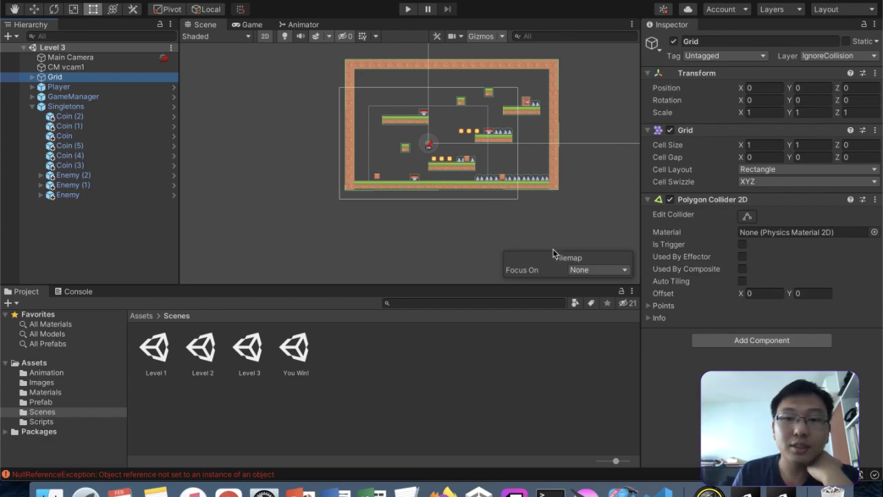
Step: Replace Level 3's existing Grid with the Grid prefab, placed below Player in the hierarchy, and save the scene
click(62, 403)
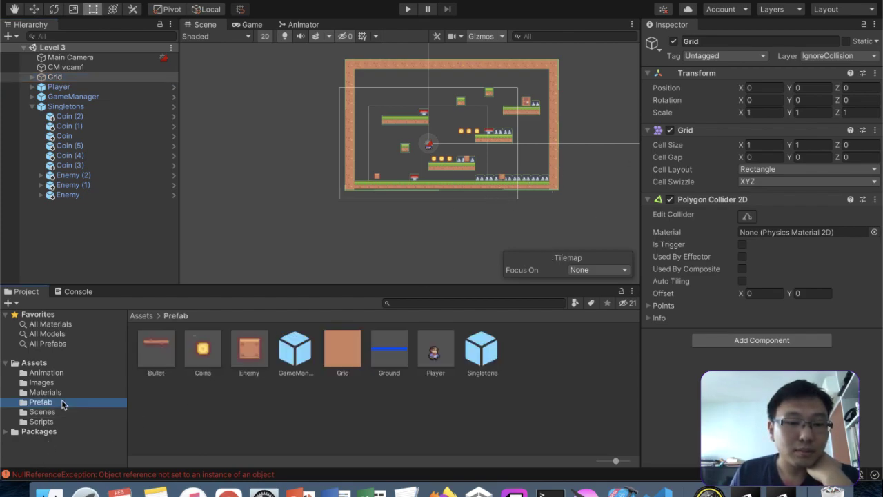
right_click(54, 77)
click(79, 159)
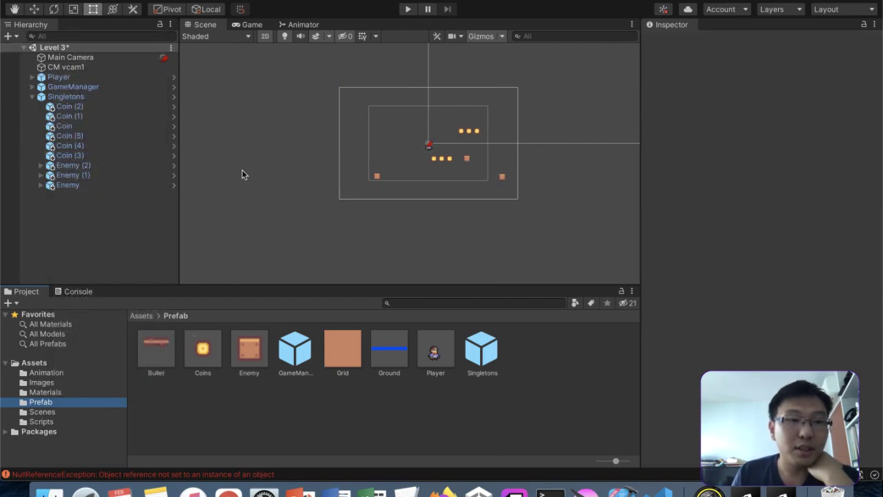
drag(339, 348, 70, 86)
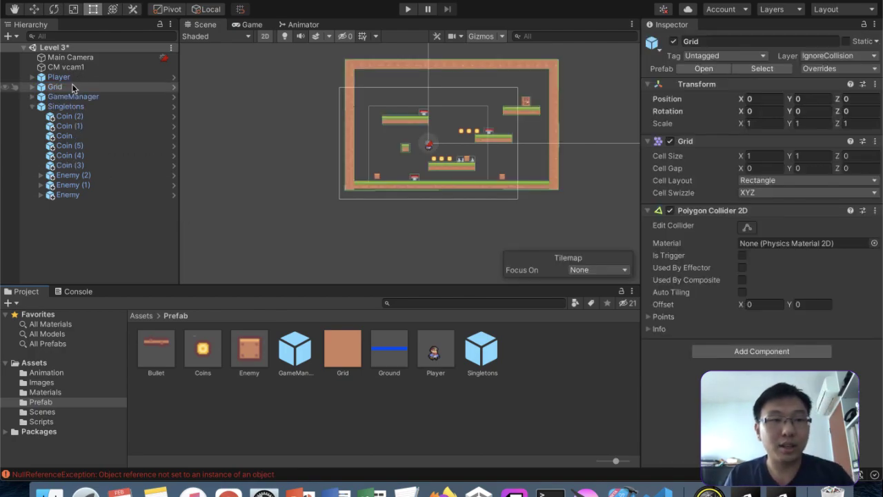
key(super+s)
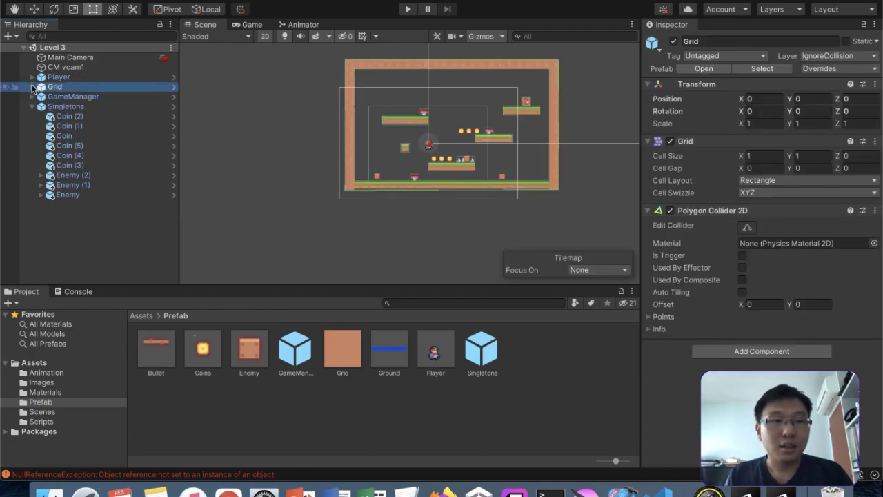
Step: Paint spike tiles on Level 3's Hazard tilemap along the upper coin platform and the floor's right stretch, and save the scene
click(33, 86)
click(66, 116)
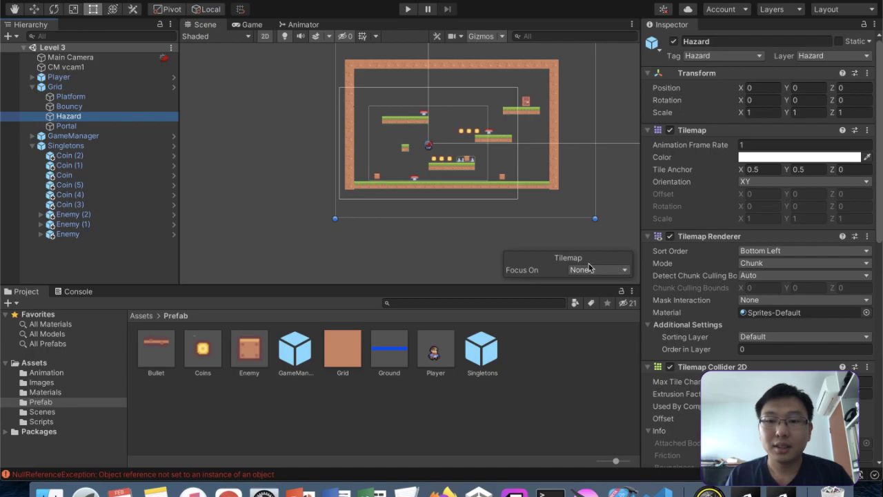
double_click(128, 116)
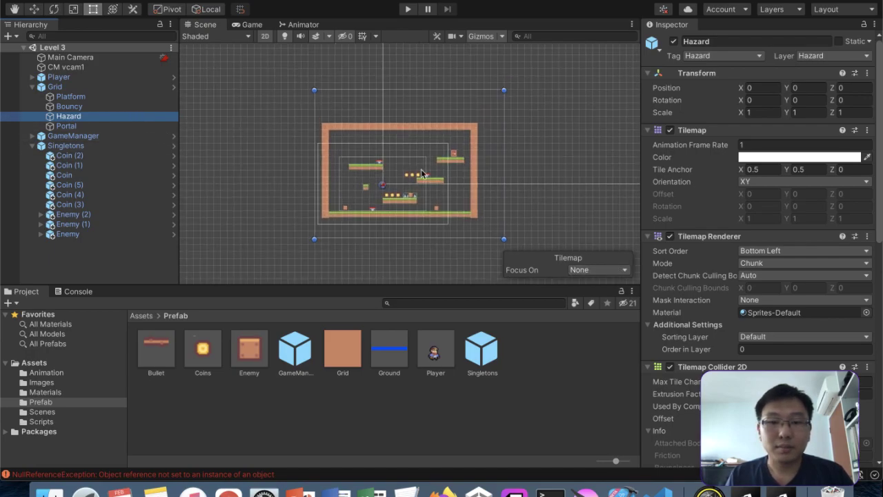
key(ctrl+Up)
key(ctrl+Up)
drag(881, 206, 635, 205)
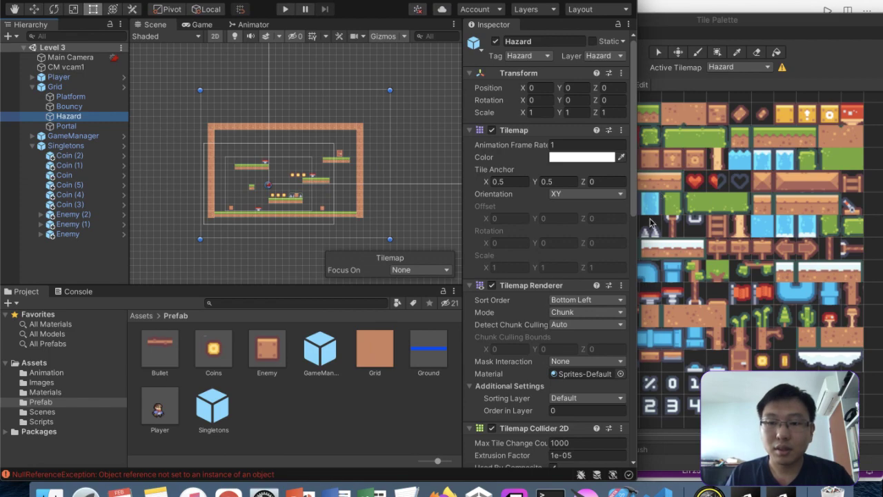
click(651, 223)
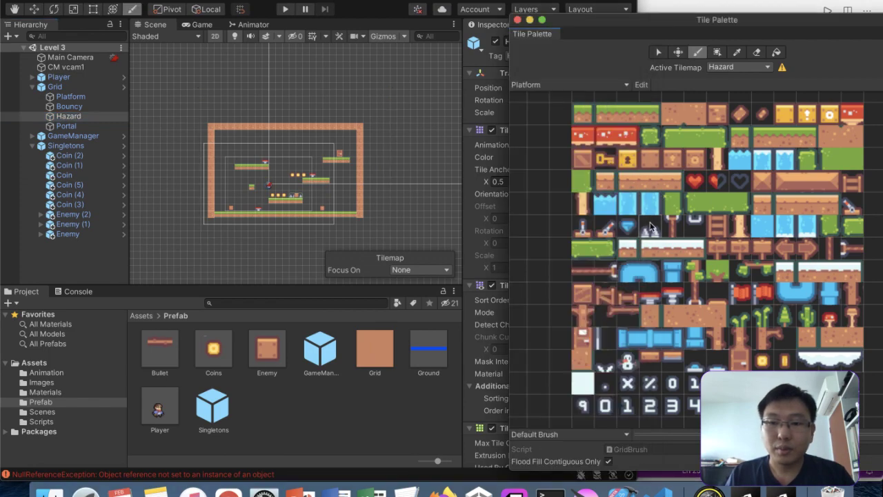
click(324, 180)
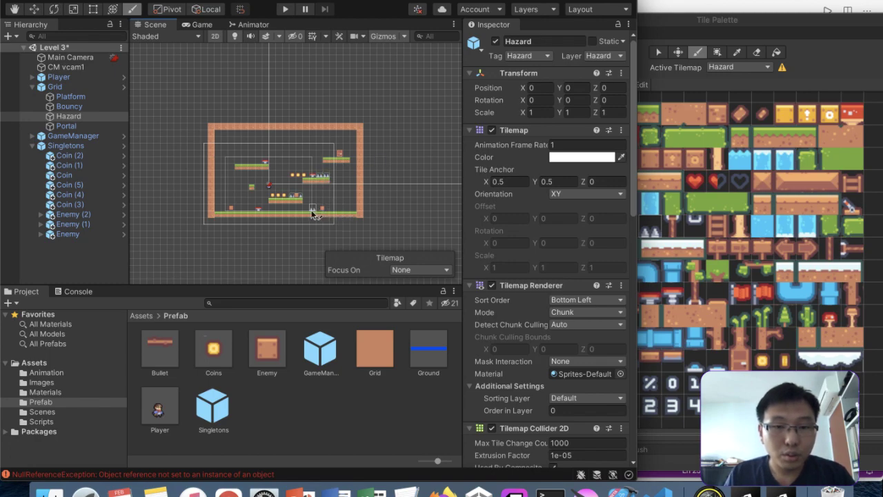
drag(309, 210, 352, 210)
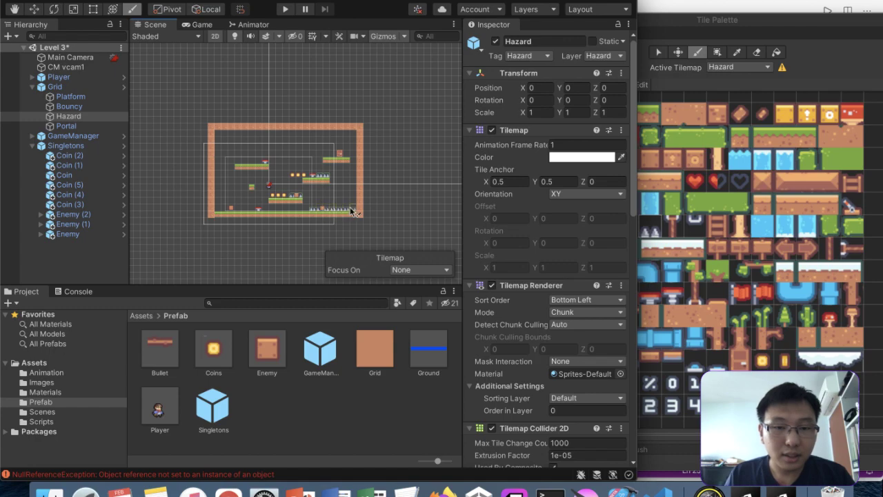
key(super+s)
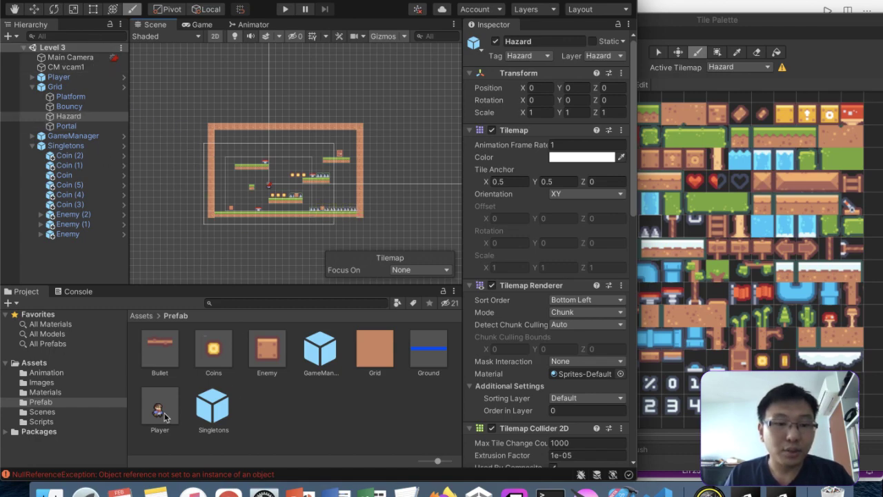
Step: Open Level 1, replace its existing Grid with the Grid prefab placed below Player in the hierarchy, and save the scene
click(43, 412)
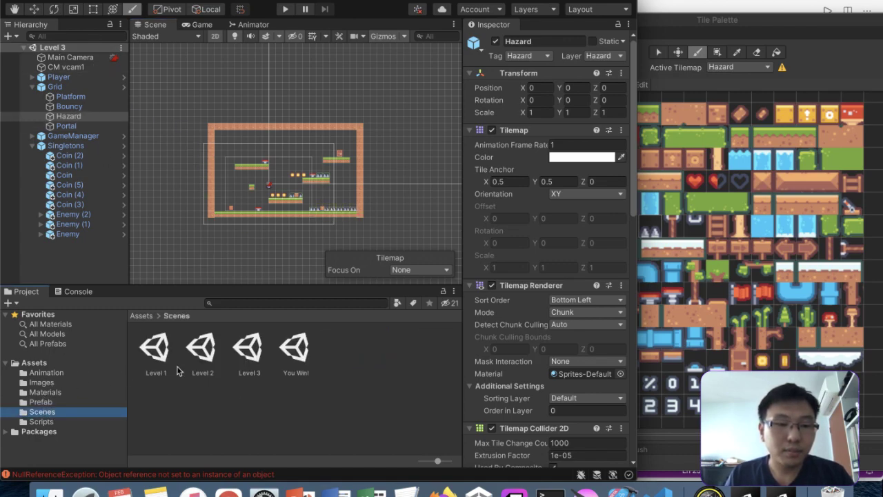
double_click(207, 353)
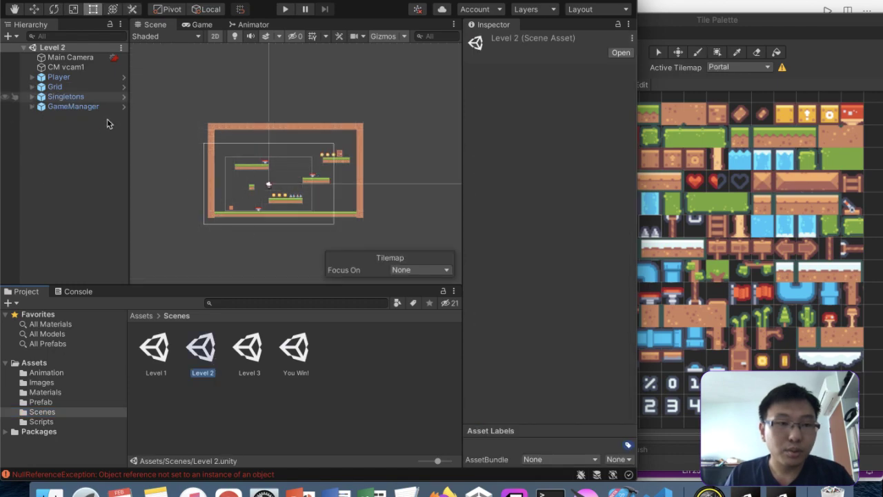
double_click(159, 360)
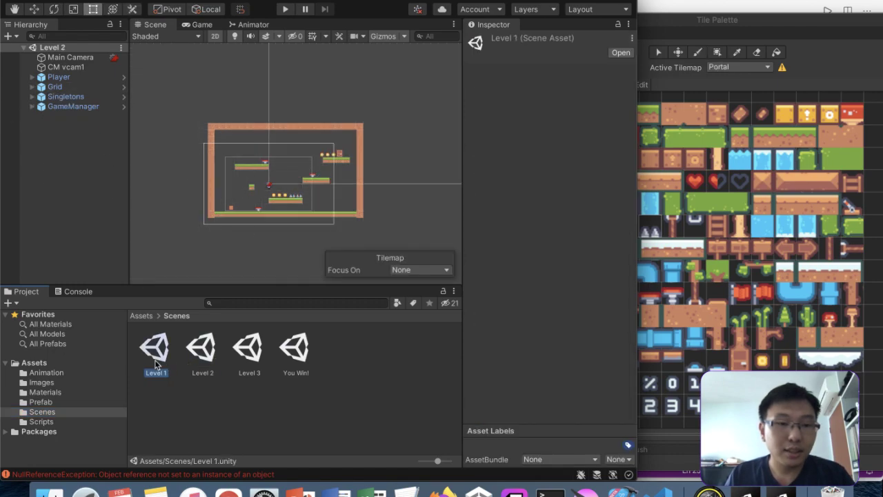
right_click(67, 87)
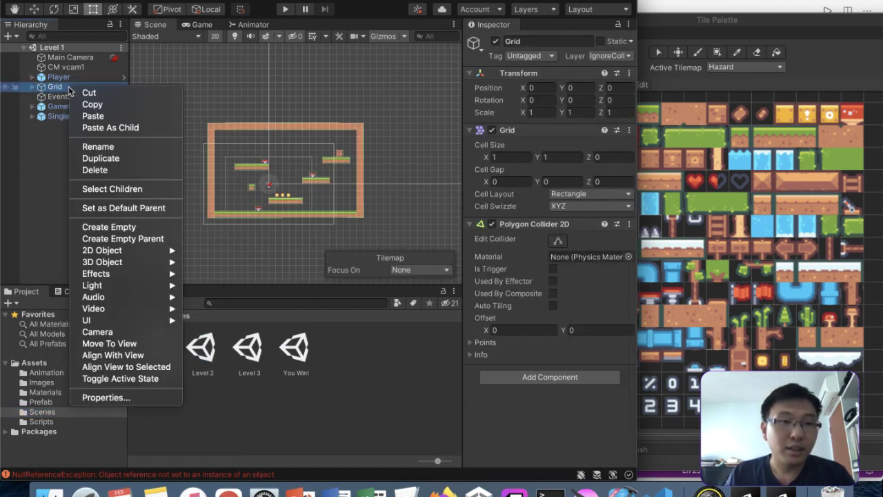
click(112, 174)
click(62, 402)
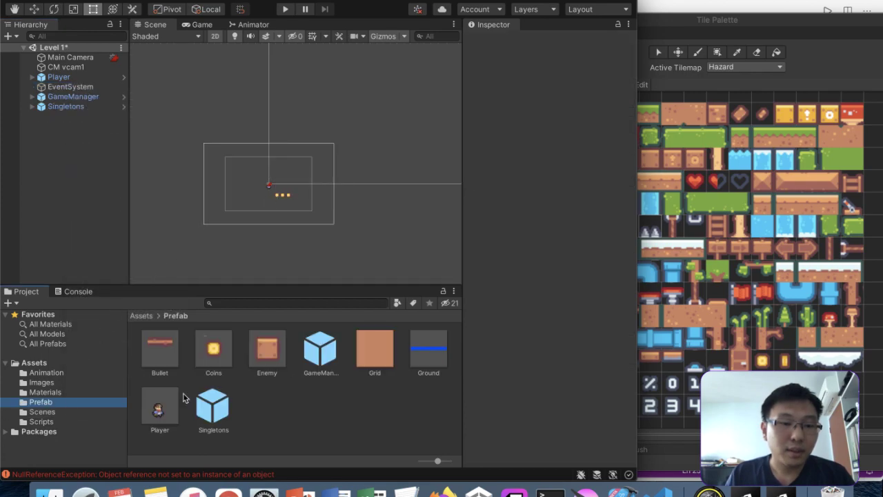
drag(374, 348, 74, 84)
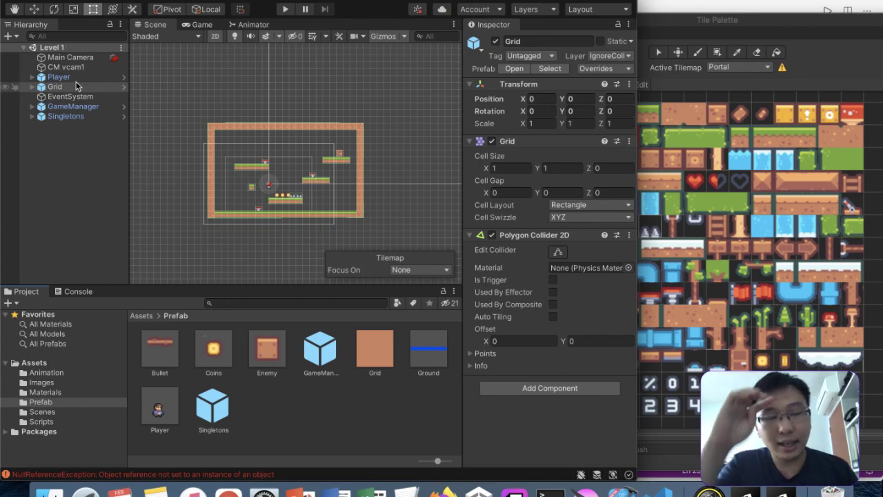
click(77, 86)
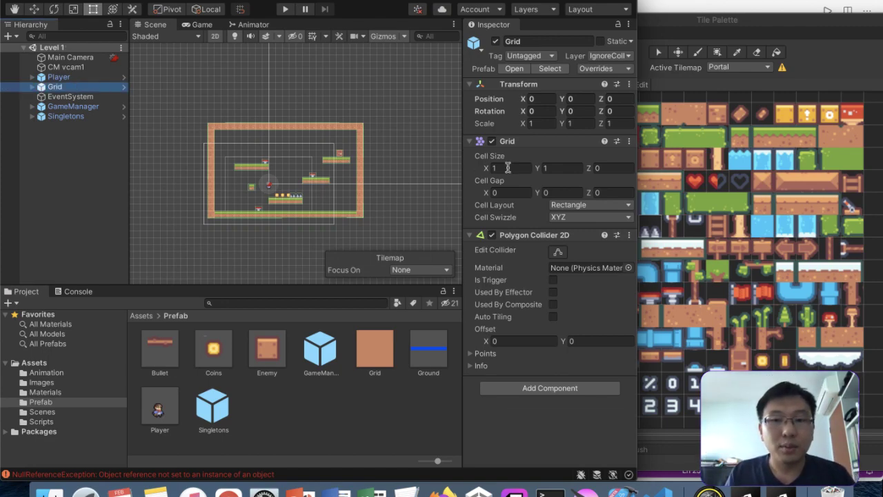
Step: Erase the spike tiles beside the coins on the lower platform from Level 1's Hazard tilemap
click(32, 87)
click(63, 106)
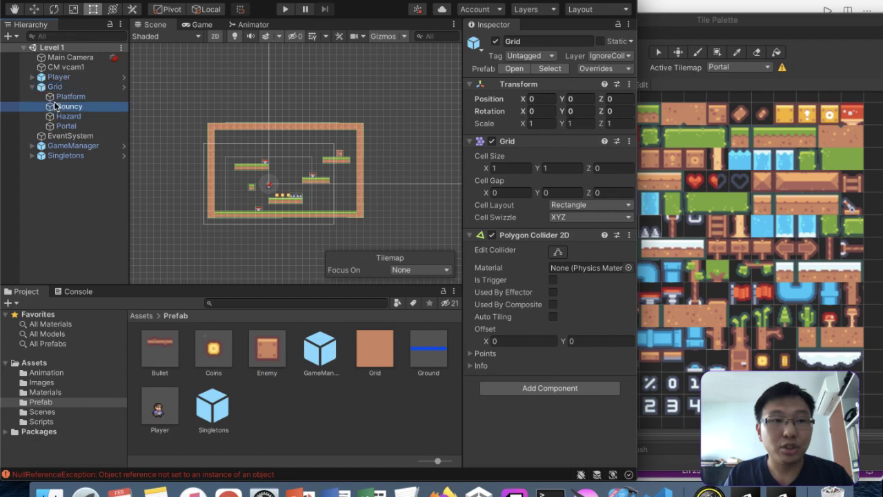
click(56, 116)
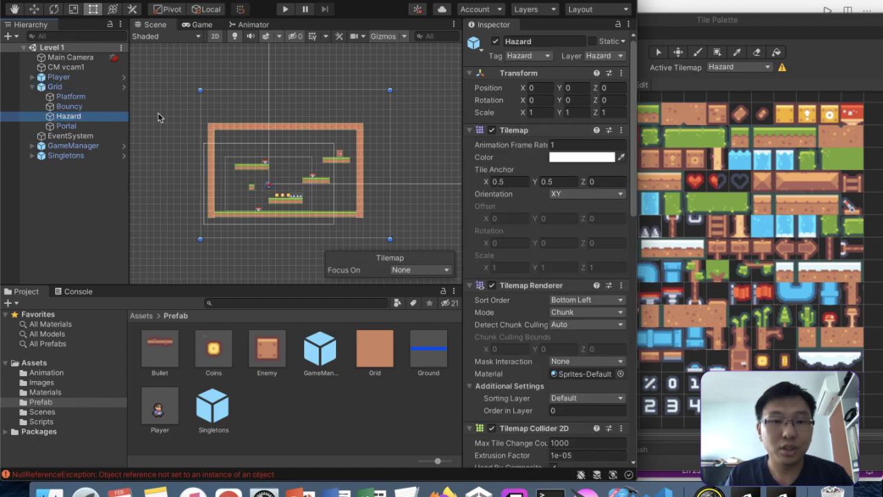
click(757, 54)
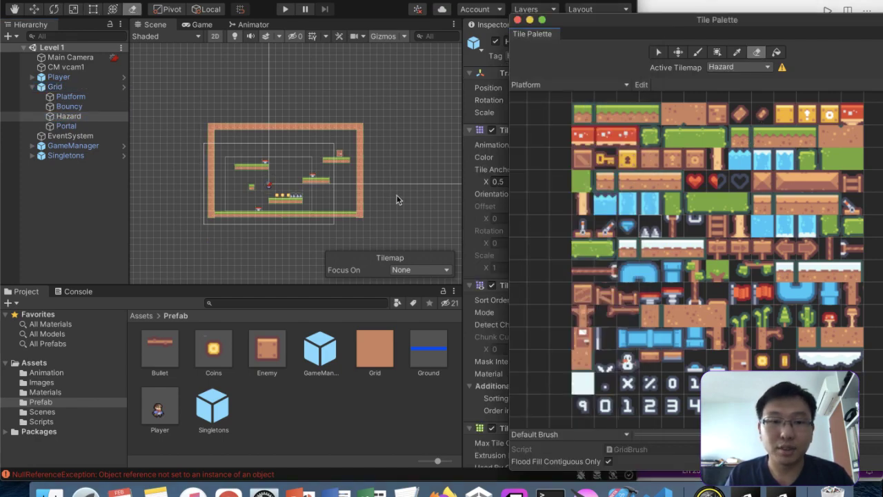
click(299, 196)
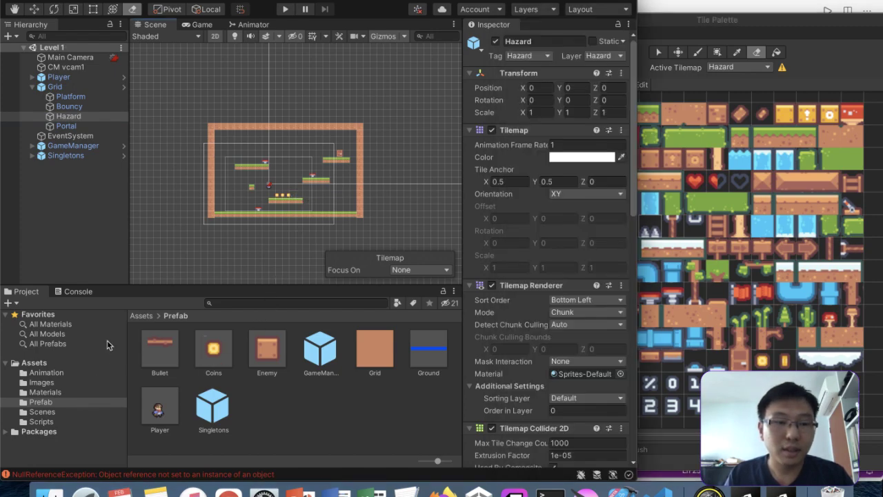
Step: Set the tag of the Platform tilemap under Level 1's Grid to Bouncy
click(56, 87)
click(69, 97)
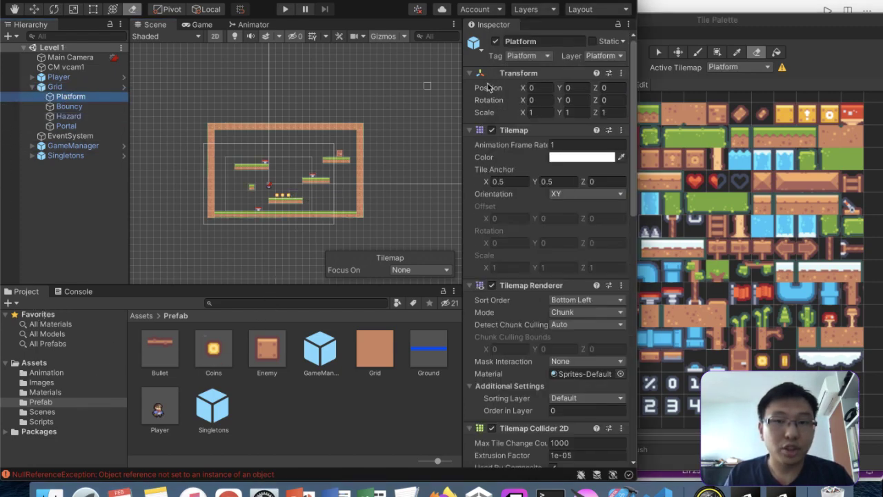
click(545, 56)
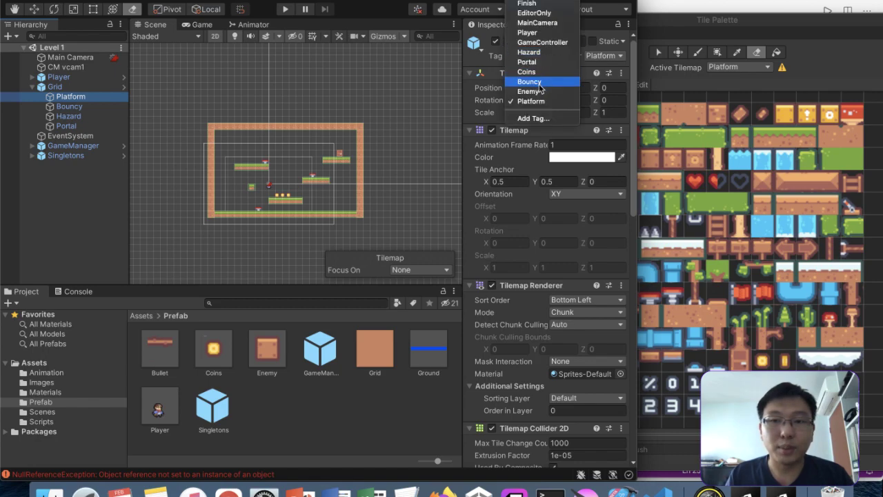
click(528, 80)
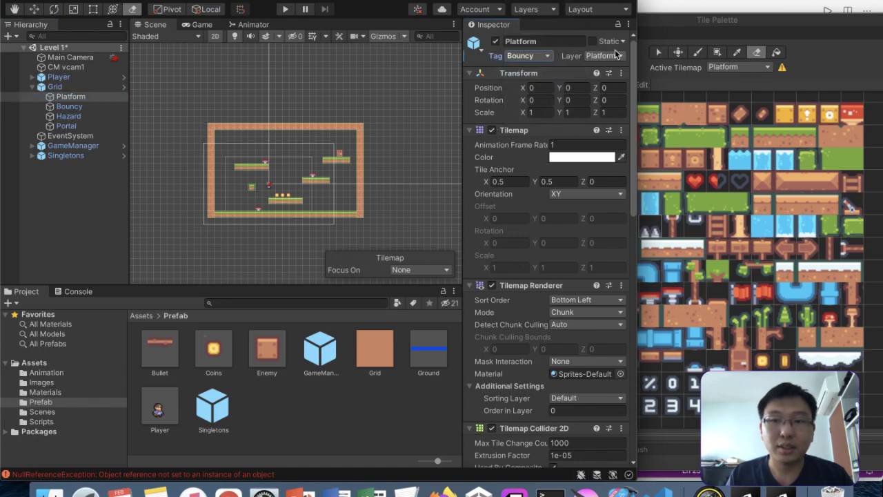
Step: Review the overrides on Level 1's Grid and apply all of them to the Grid prefab
click(55, 87)
click(594, 68)
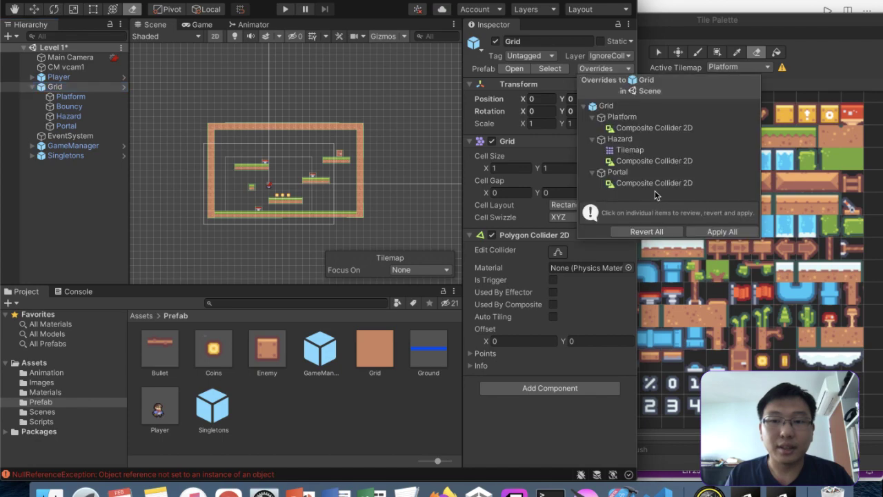
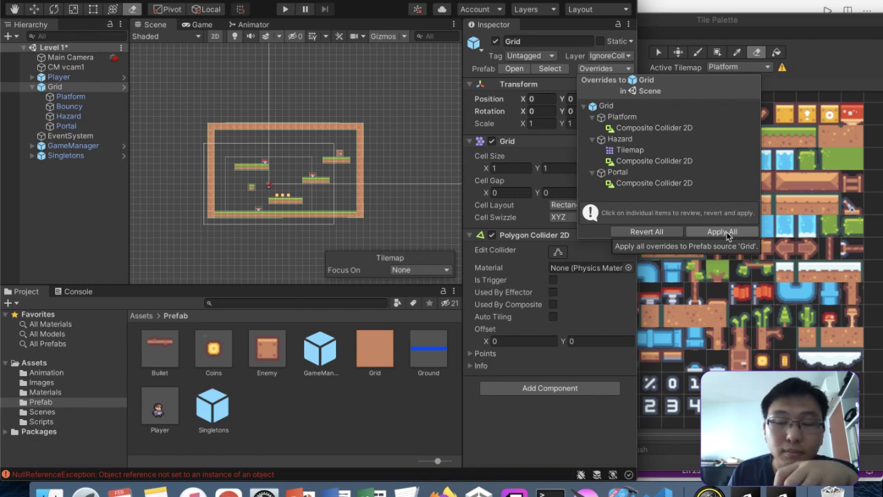
click(563, 95)
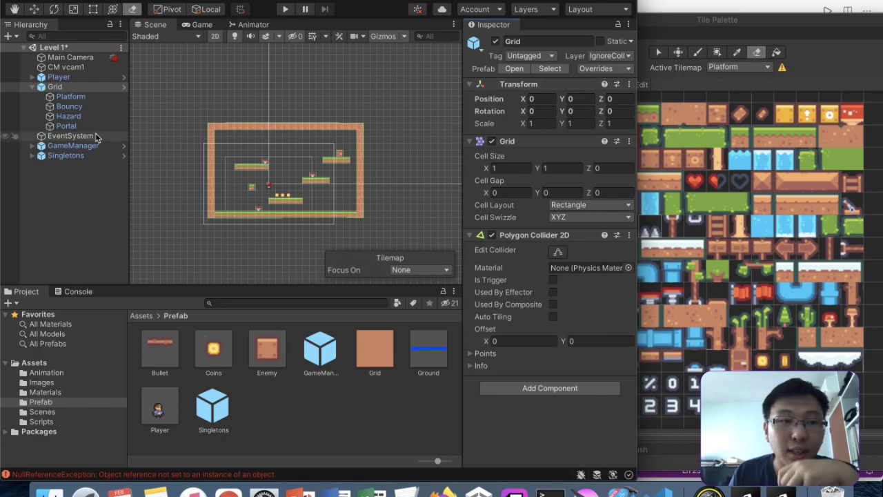
click(607, 68)
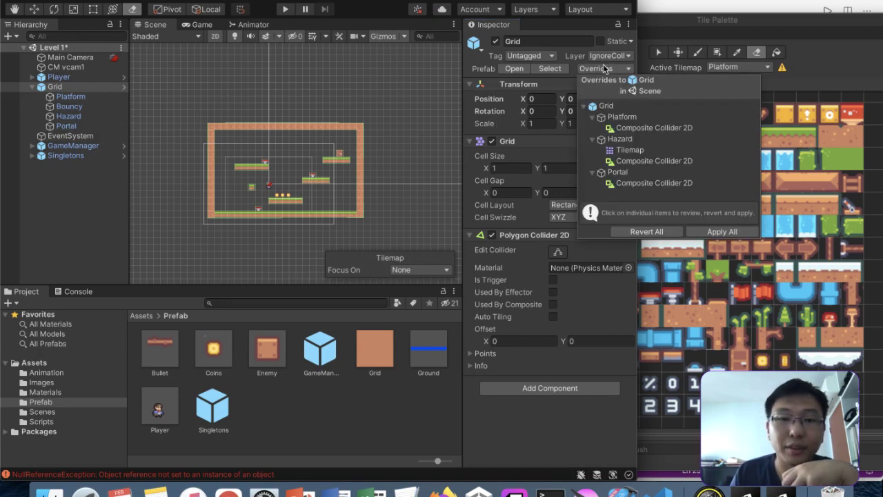
click(718, 231)
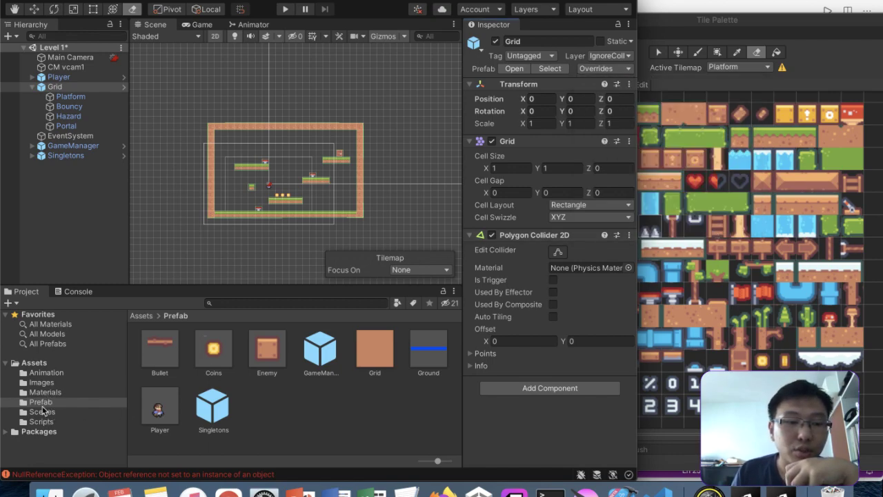
Step: Open the Level 2 scene, saving the changes made to Level 1
click(42, 411)
double_click(202, 349)
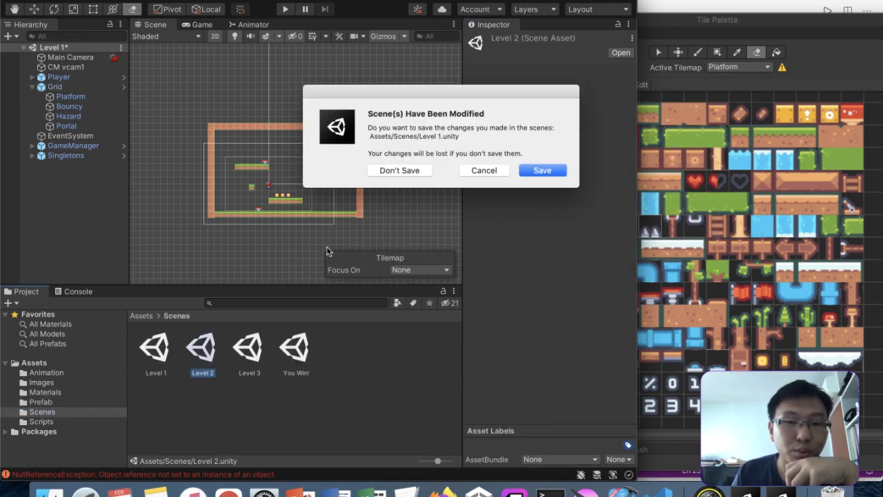
click(542, 170)
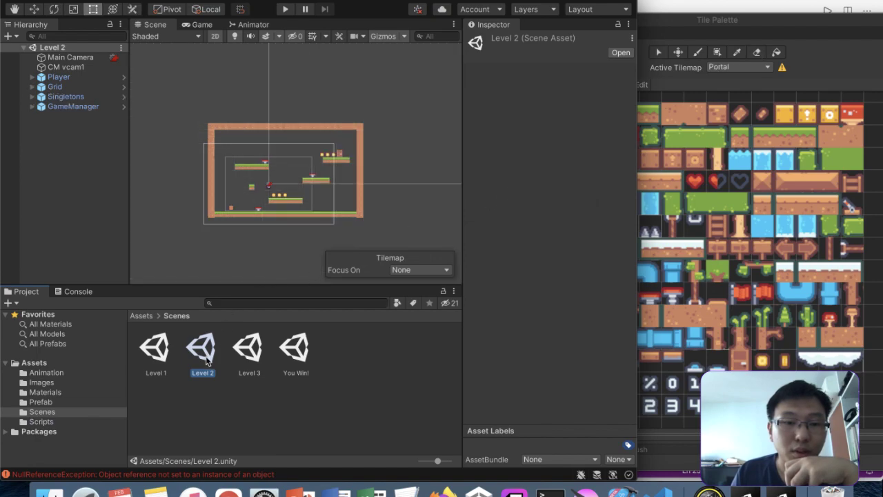
Step: Check the Player's Bullet, the Grid, and the Grid's Platform and Bouncy tilemaps in Level 2
click(32, 77)
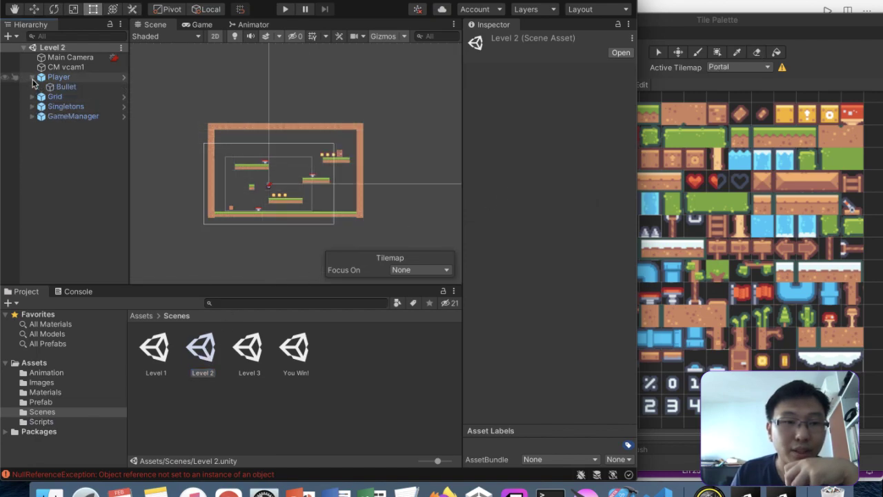
click(63, 87)
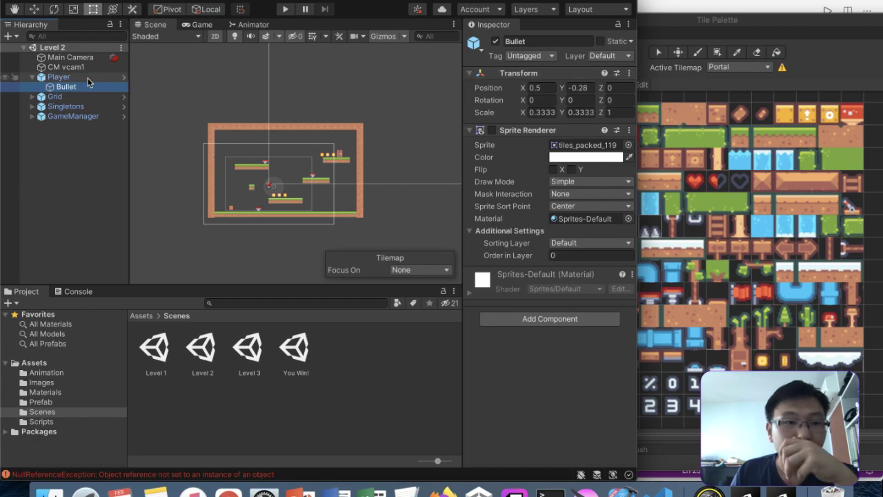
click(32, 97)
click(56, 97)
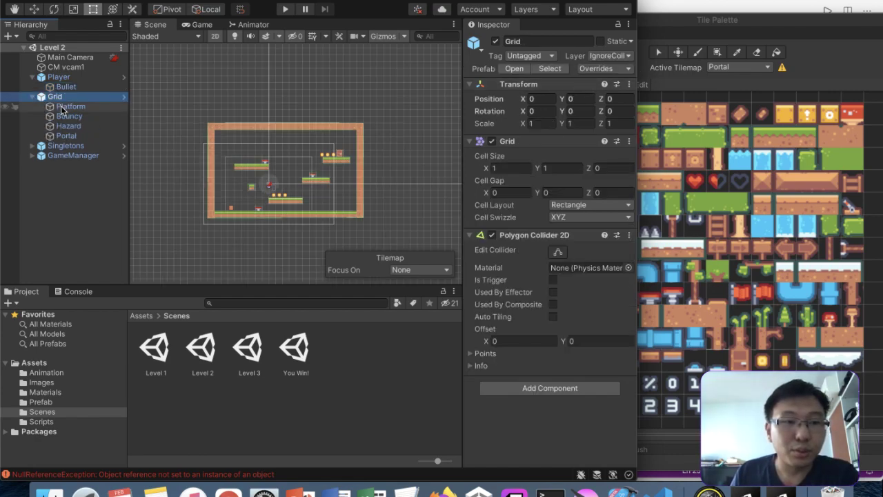
click(62, 107)
click(63, 116)
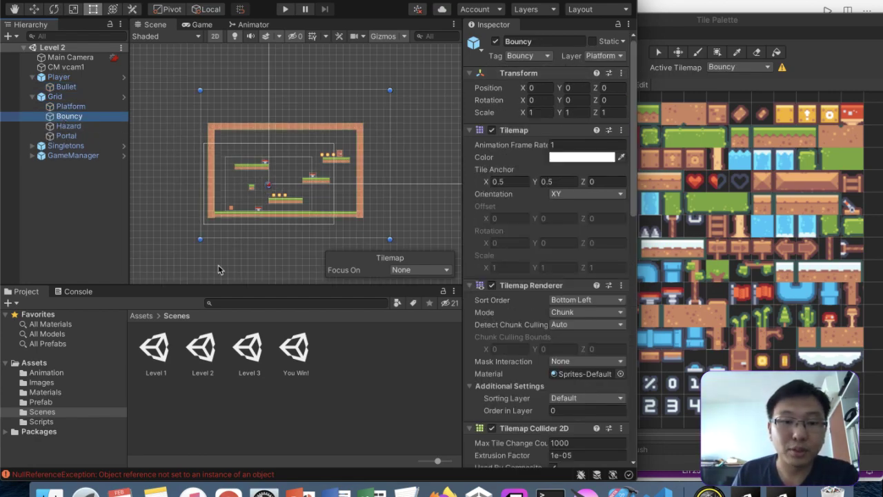
Step: Open the Level 3 scene and inspect the Hazard tilemap under its Grid
double_click(247, 345)
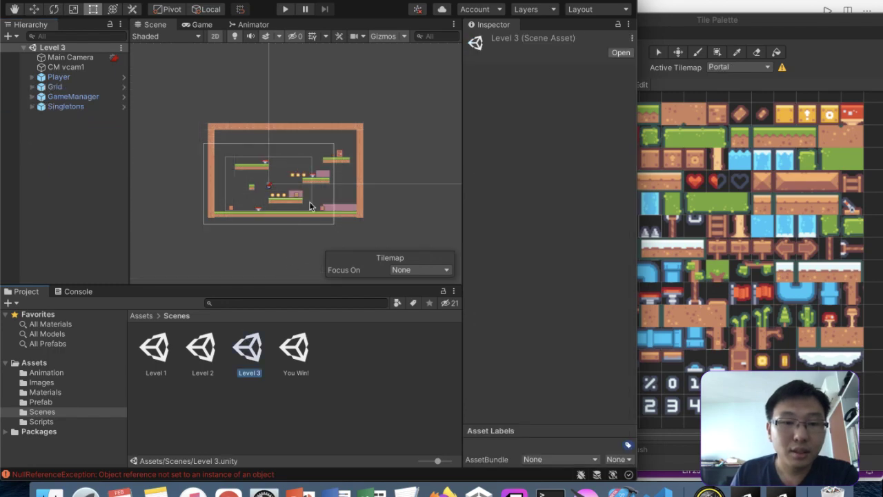
scroll(309, 202, up, 5)
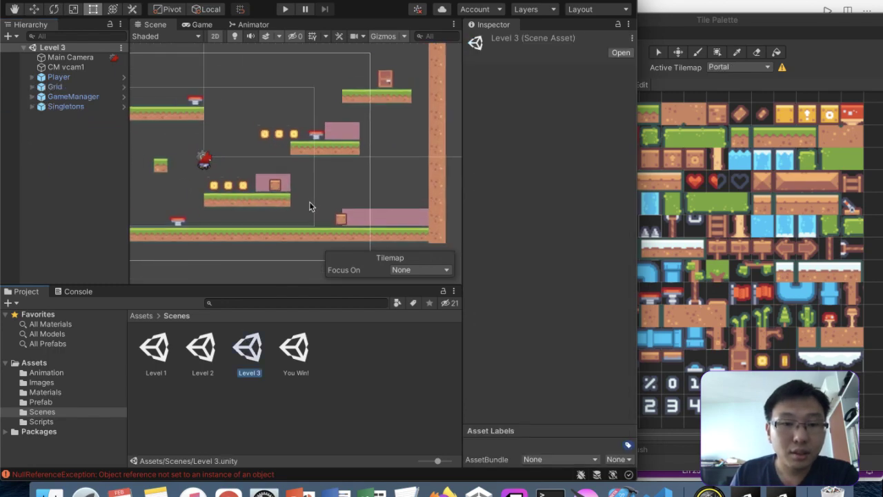
click(31, 86)
double_click(67, 116)
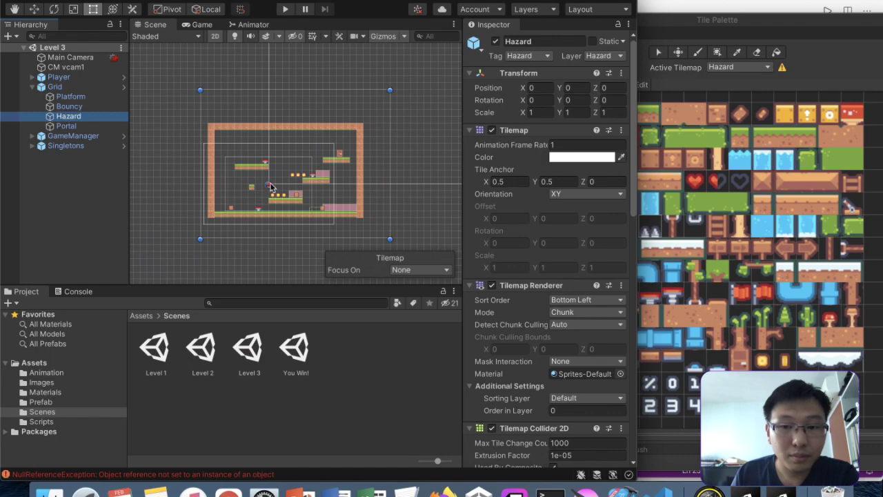
scroll(267, 185, up, 5)
Step: Playtest Level 3 by moving the player to the right, and stop the game
click(286, 12)
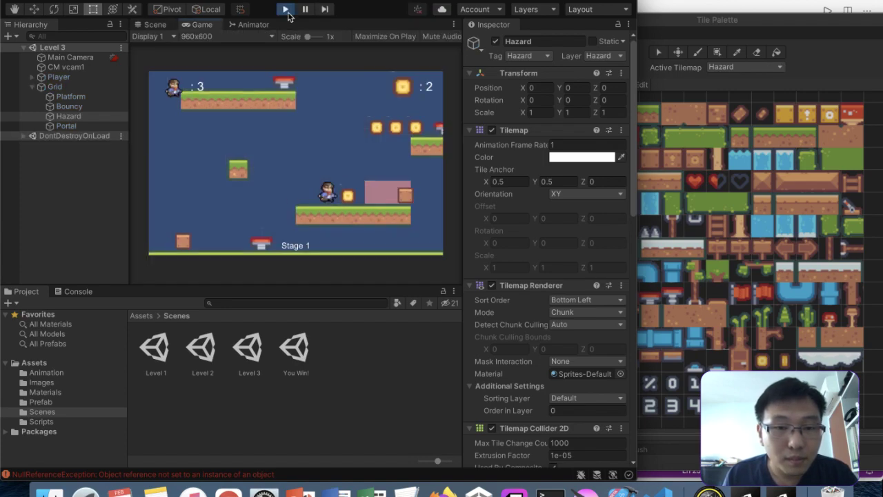
key(Right)
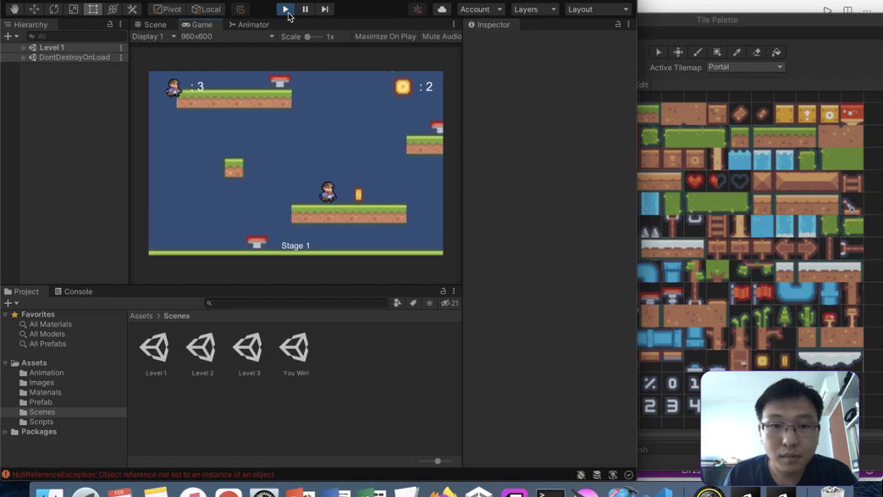
click(286, 9)
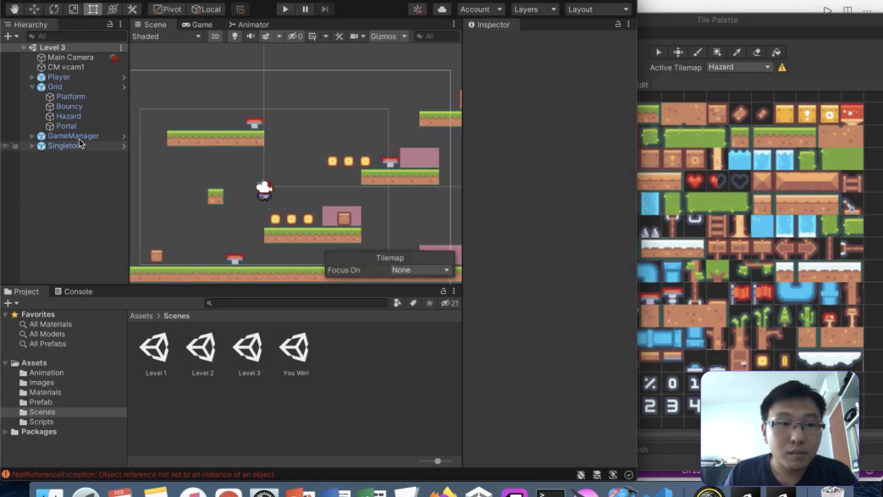
Step: Pick the spike tile for painting with Hazard as the active tilemap, and open and close the prefab editing preferences
click(78, 118)
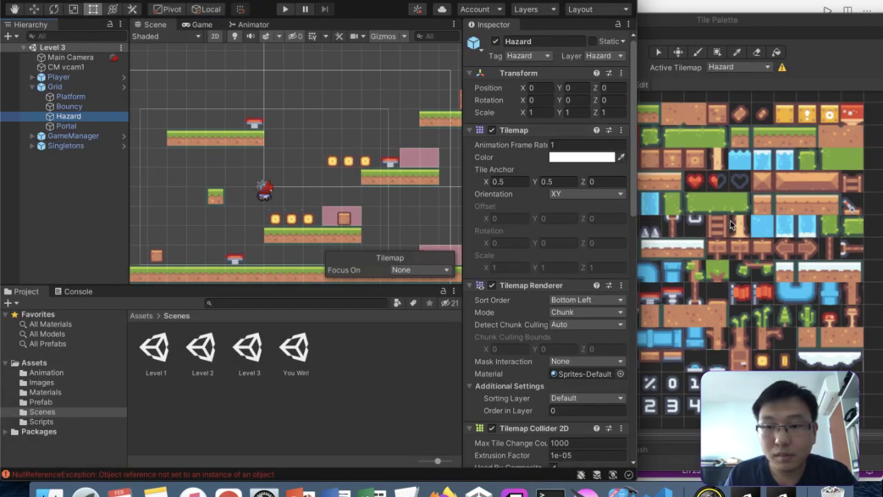
click(650, 234)
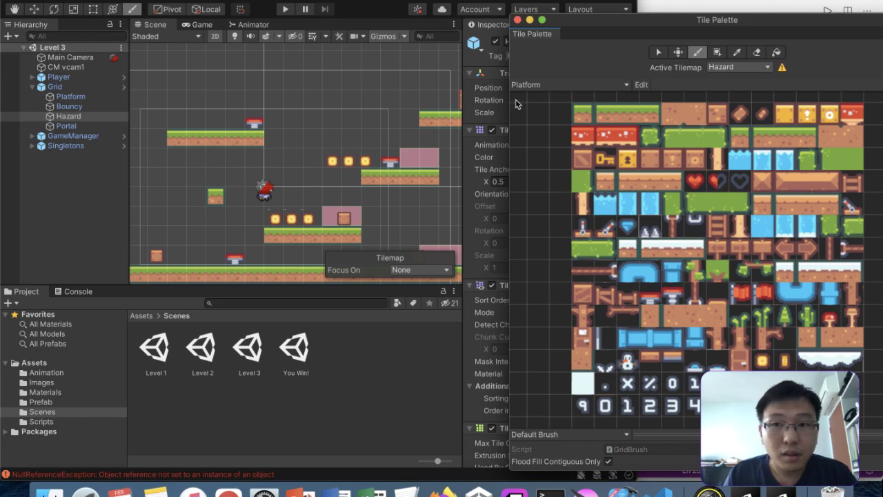
click(736, 69)
click(731, 89)
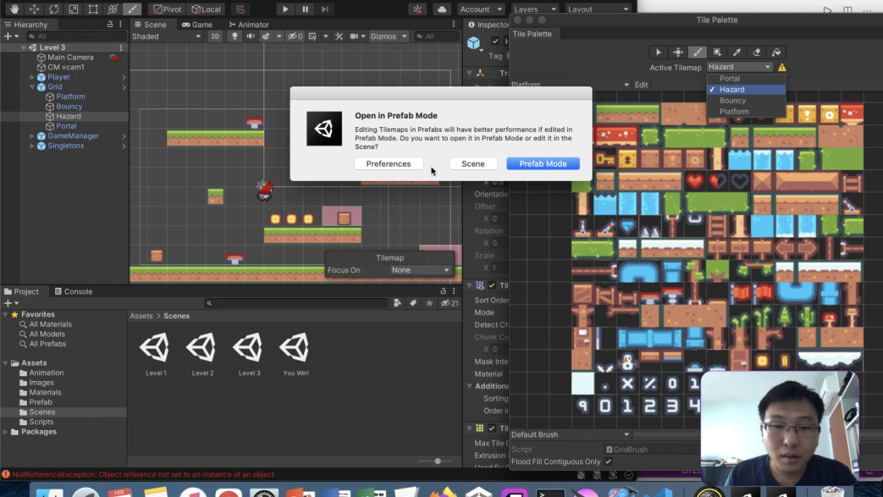
click(387, 163)
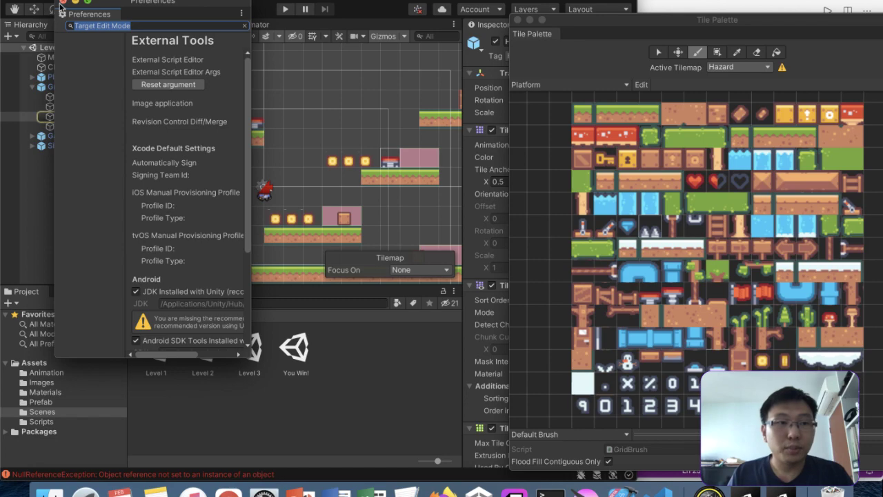
click(62, 3)
Step: Paint two spike tiles each over the missing tiles on Level 3's middle coin platform and on the mushroom platform above it
click(76, 115)
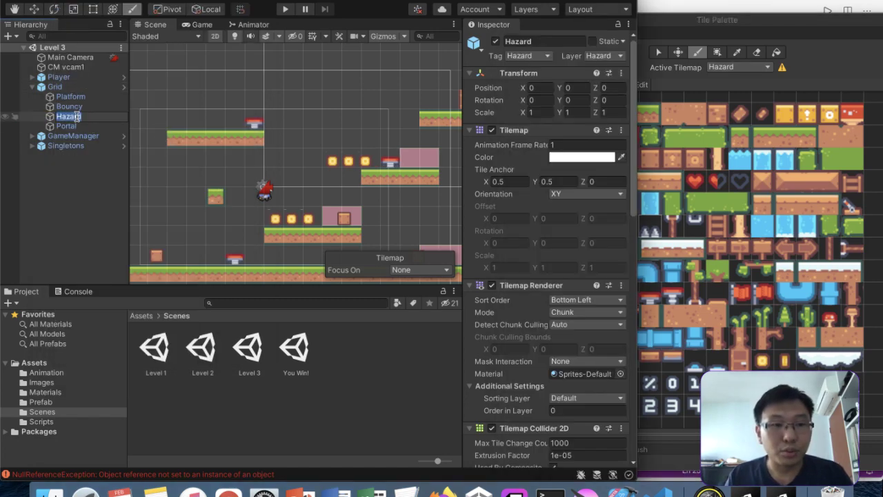
key(super+z)
key(super+z)
click(142, 103)
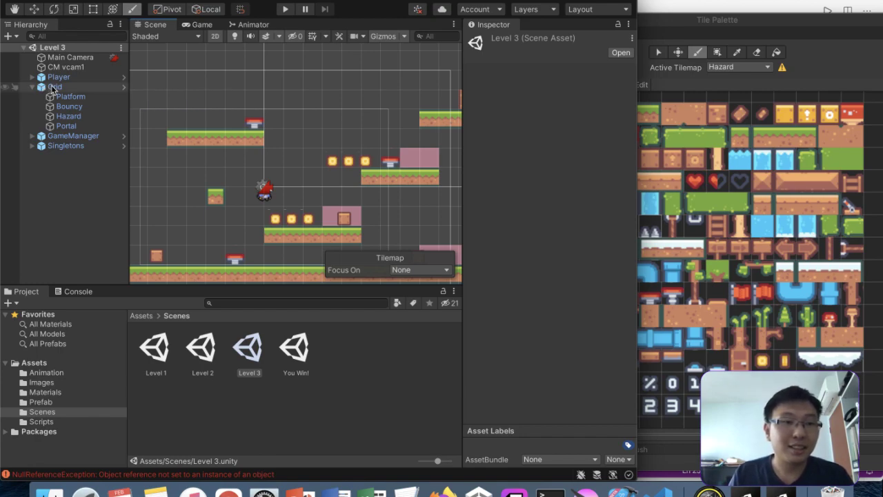
click(336, 223)
click(350, 224)
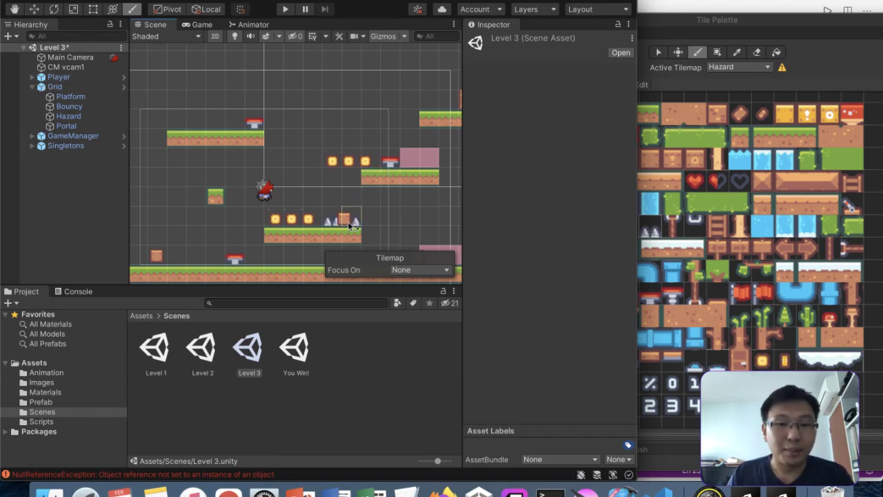
click(408, 166)
click(423, 166)
Step: Paint a row of spikes on the ground from the crate to the far wall in Level 3, and save the scene
scroll(421, 166, down, 1)
scroll(422, 165, down, 3)
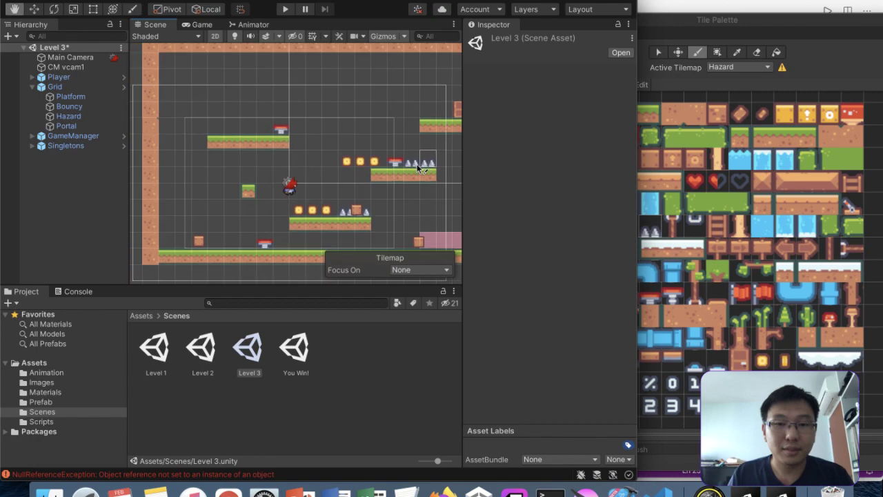
middle_drag(421, 166, 307, 140)
drag(311, 220, 378, 218)
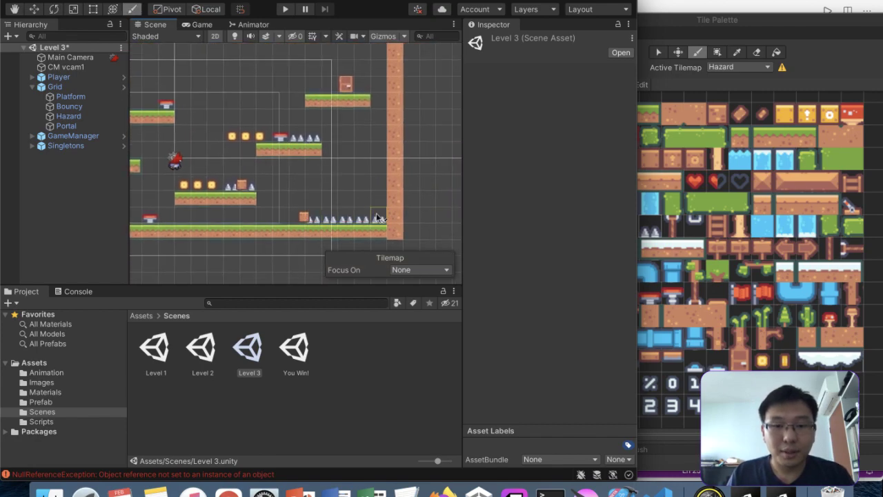
key(ctrl+z)
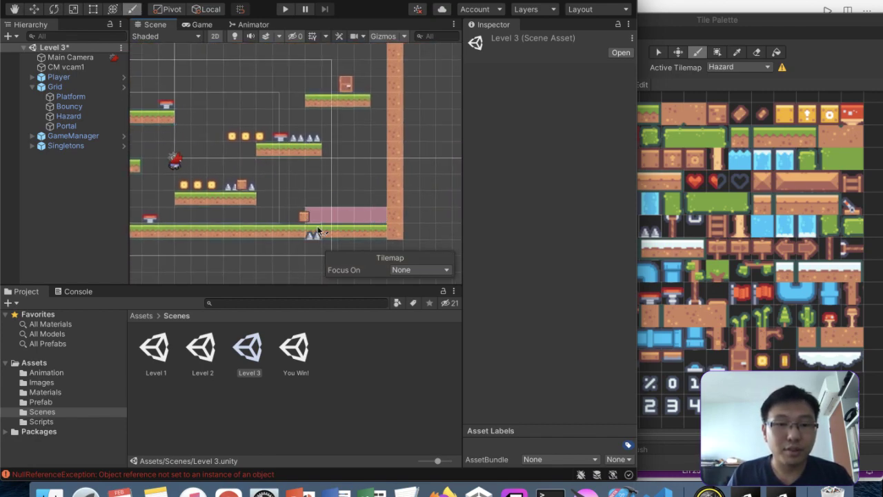
drag(309, 221, 384, 221)
key(super+s)
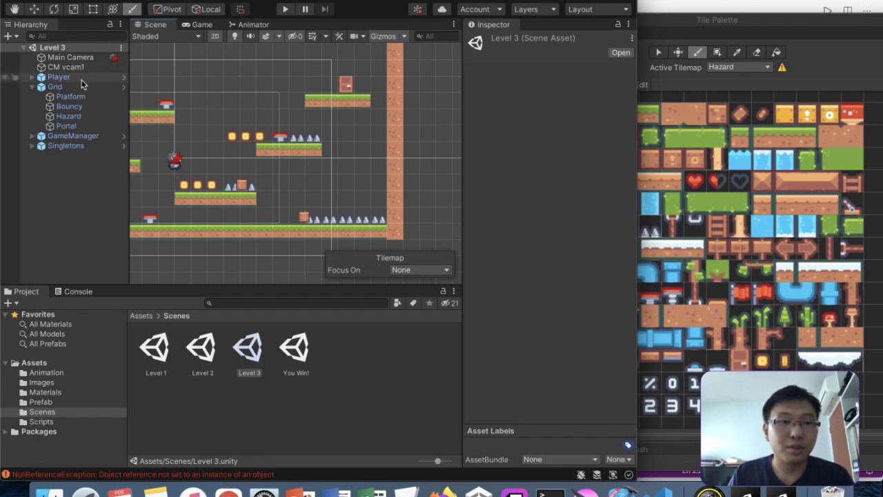
Step: Review the overrides on Level 3's Grid and set the tag of its Platform tilemap to Platform
click(55, 87)
click(606, 72)
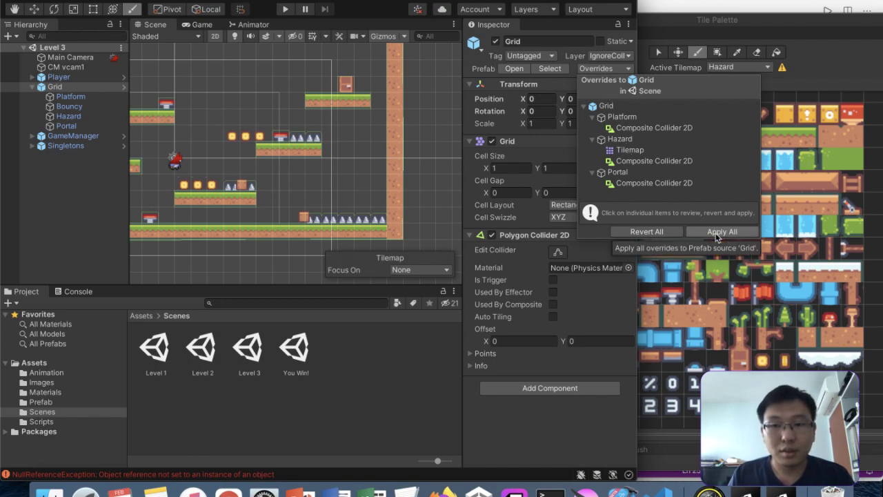
click(72, 97)
click(528, 56)
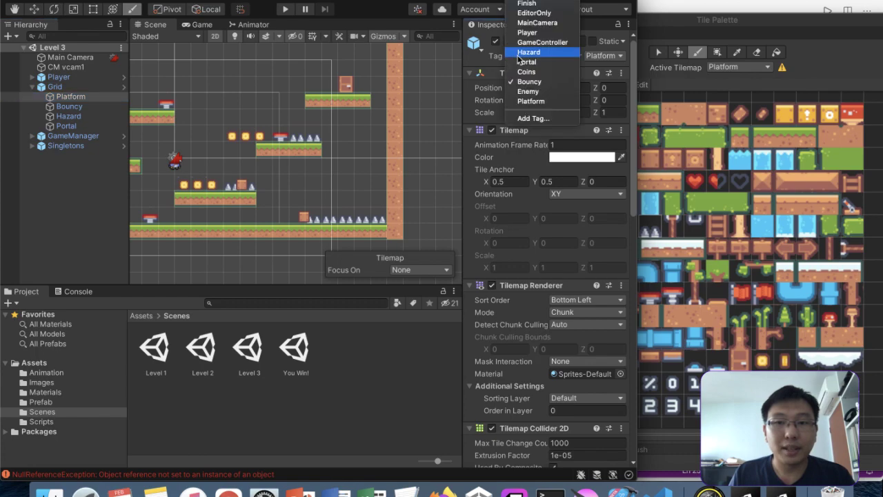
click(535, 107)
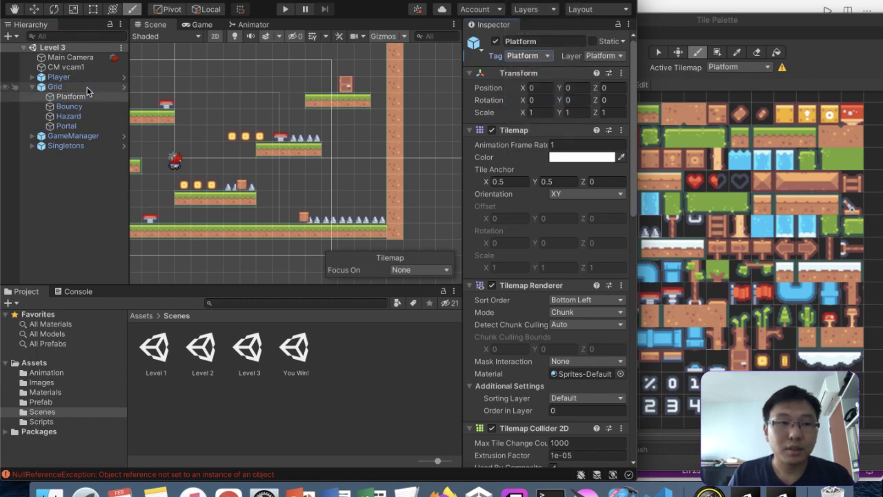
Step: Apply all overrides on Level 3's Grid to the Grid prefab and save the scene
click(55, 87)
click(609, 67)
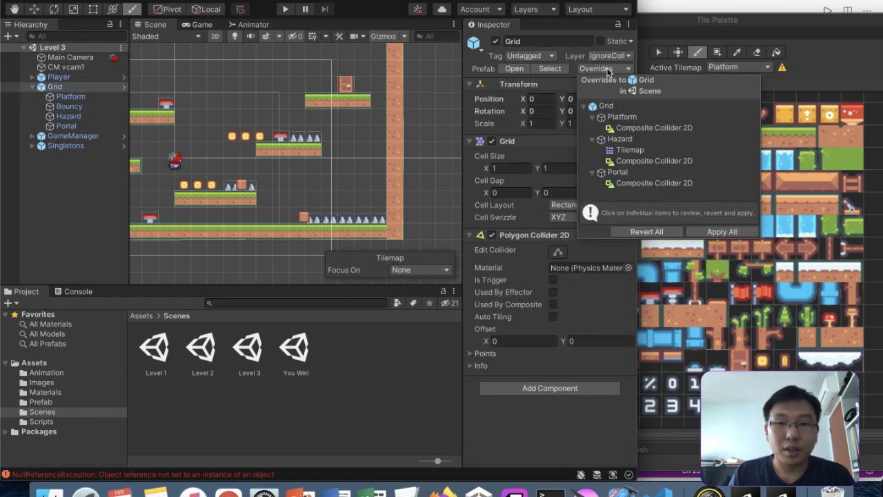
click(700, 231)
key(super+s)
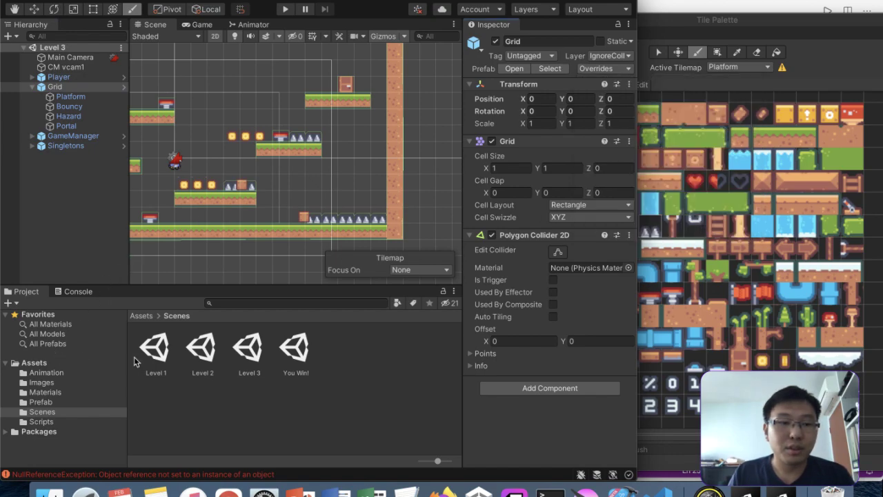
Step: Open the Level 2 scene to check its spikes, and switch to the Level 1 scene
double_click(201, 353)
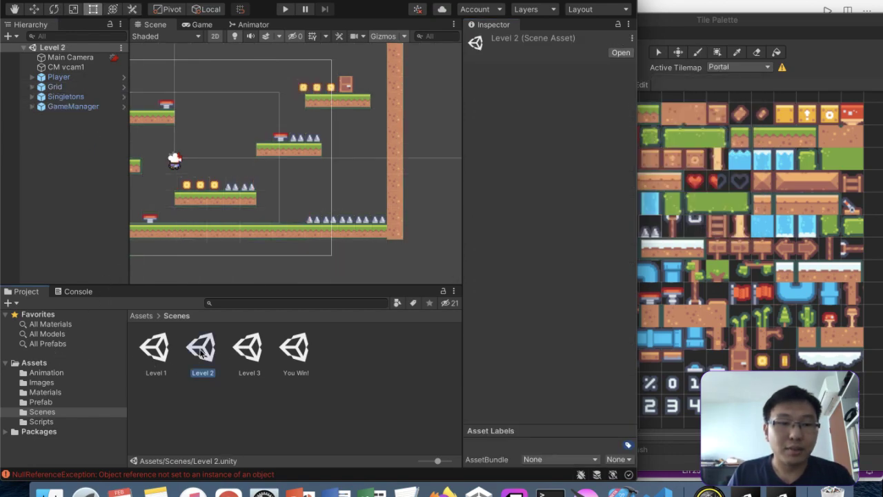
click(147, 347)
double_click(147, 346)
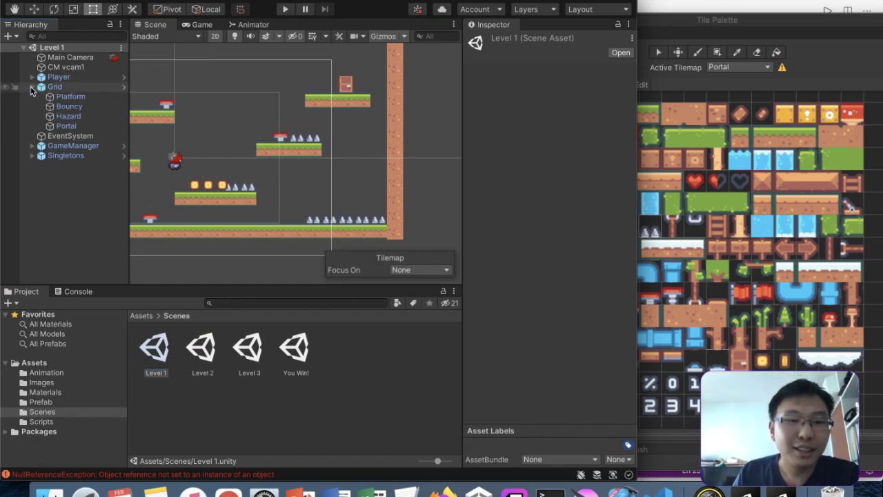
Step: Erase all spike tiles from the ground and both platforms on Level 1's Hazard tilemap
click(69, 106)
click(69, 115)
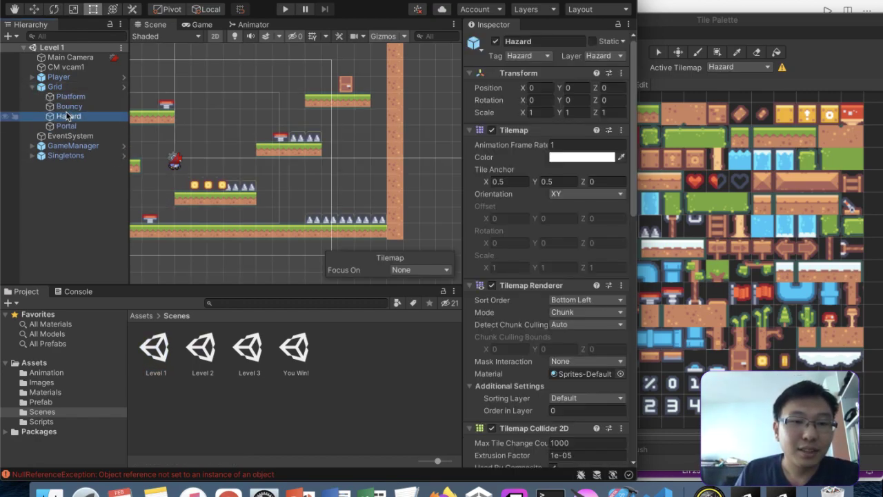
click(758, 52)
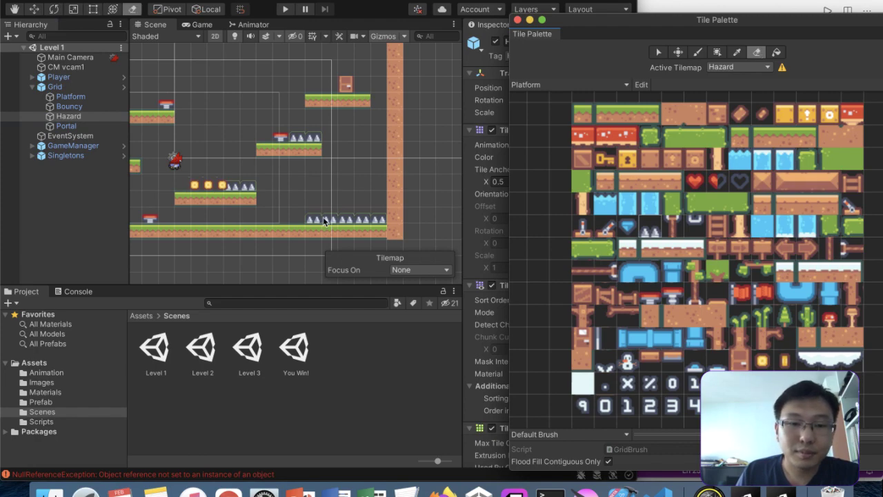
click(375, 220)
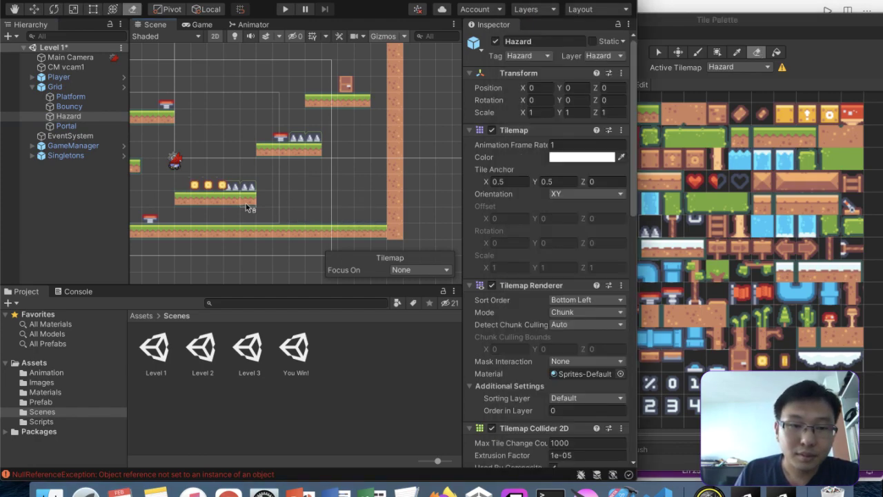
drag(292, 142, 313, 143)
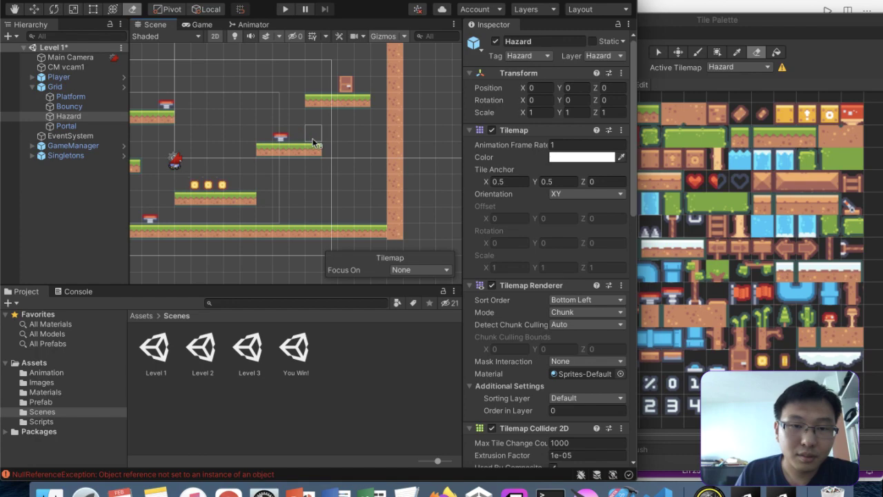
Step: Open the Level 2 scene and make Hazard the active tilemap, choosing to edit it in the scene
double_click(205, 352)
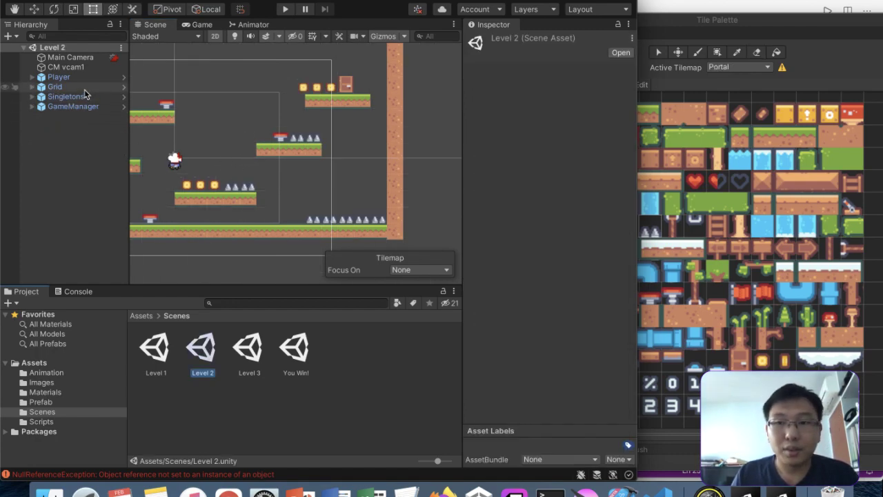
click(730, 66)
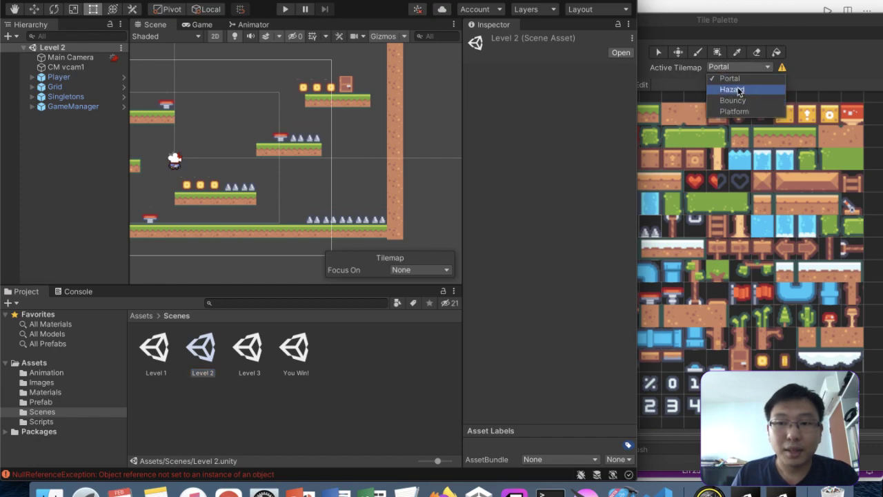
click(737, 89)
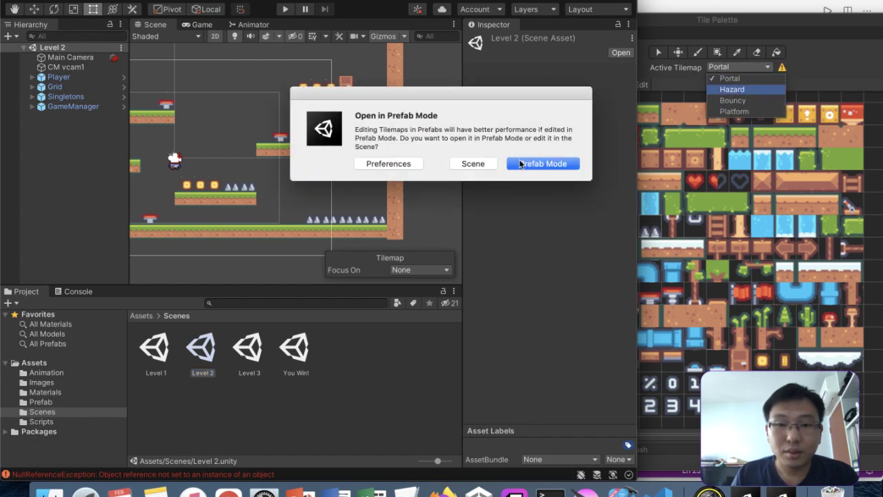
click(480, 164)
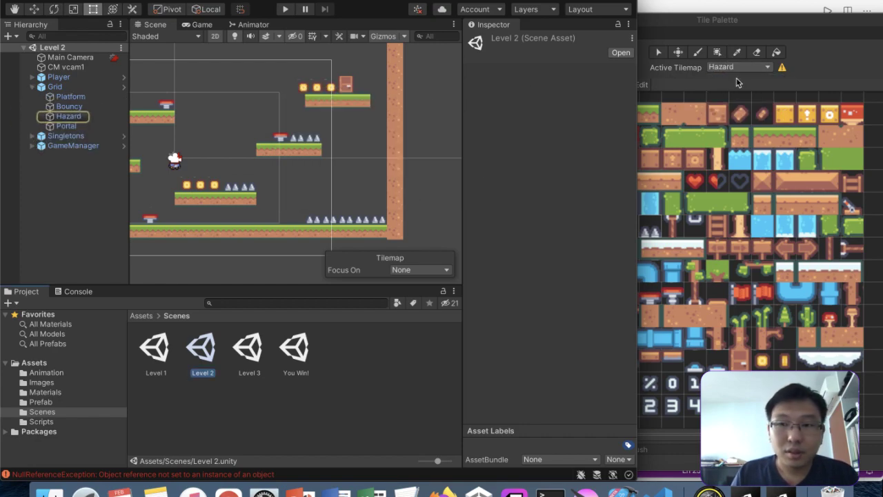
Step: Erase Level 2's spikes from the mushroom platform and the ground, plus the outermost spike tile on the coin platform
click(758, 54)
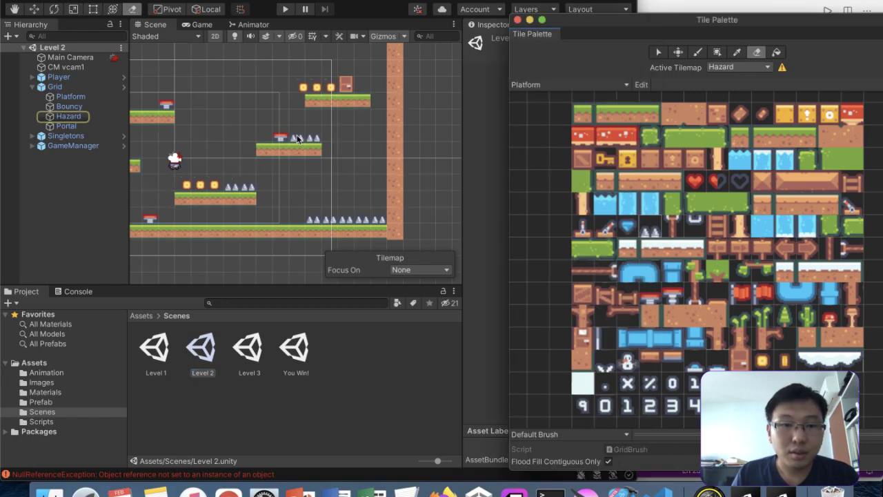
drag(298, 138, 325, 205)
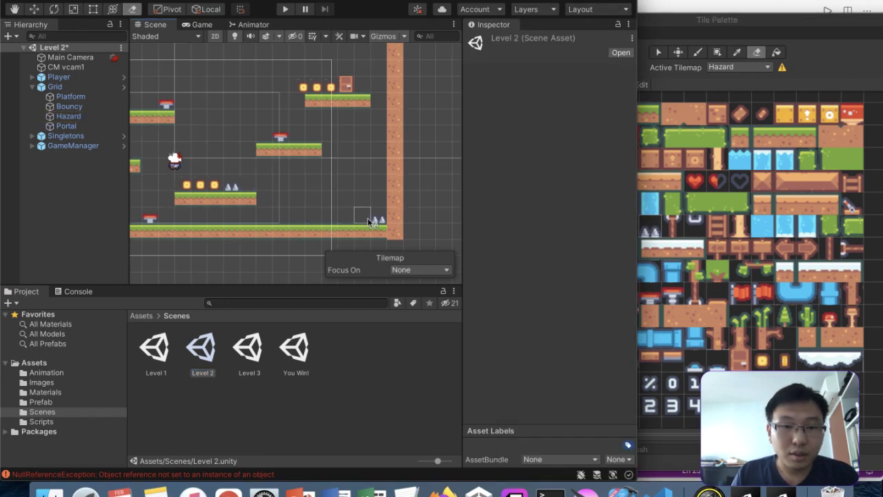
scroll(375, 222, down, 5)
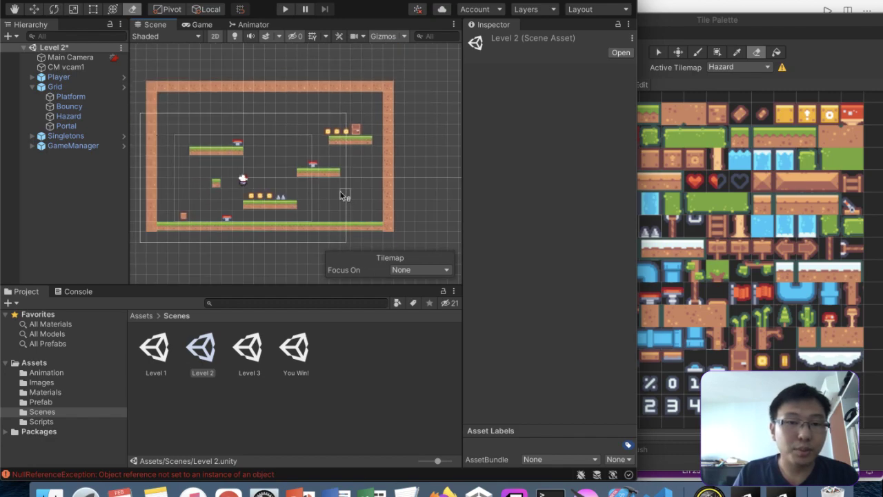
Step: Unpack the Grid prefab instance completely in the Level 2 scene
click(121, 87)
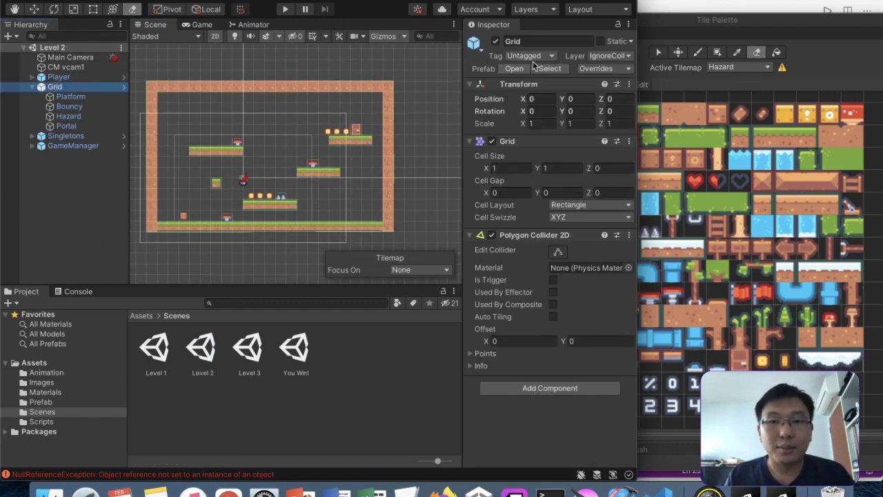
right_click(40, 90)
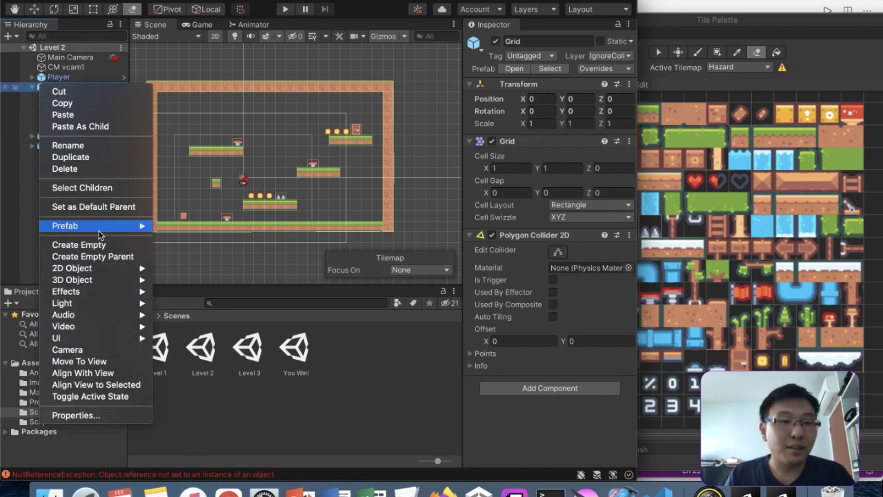
mouse_move(99, 236)
click(200, 283)
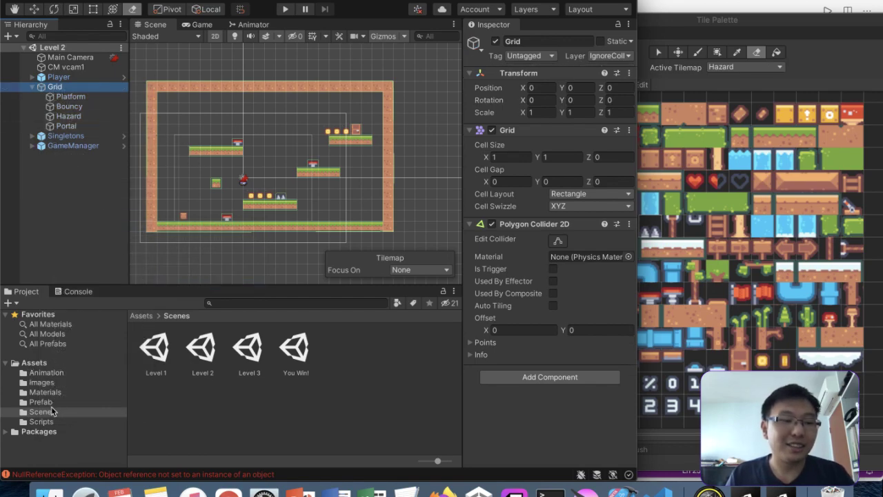
Step: Open the Level 1 scene and completely unpack its Grid prefab instance
double_click(156, 348)
click(86, 88)
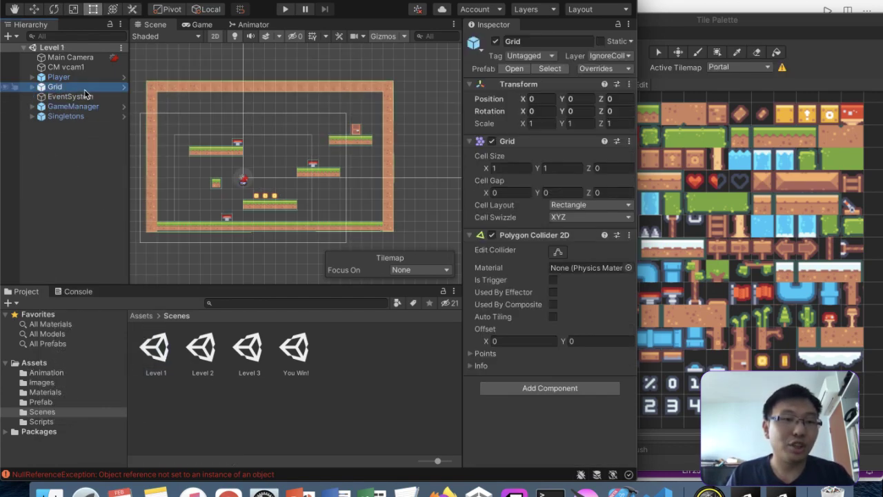
right_click(85, 88)
mouse_move(171, 238)
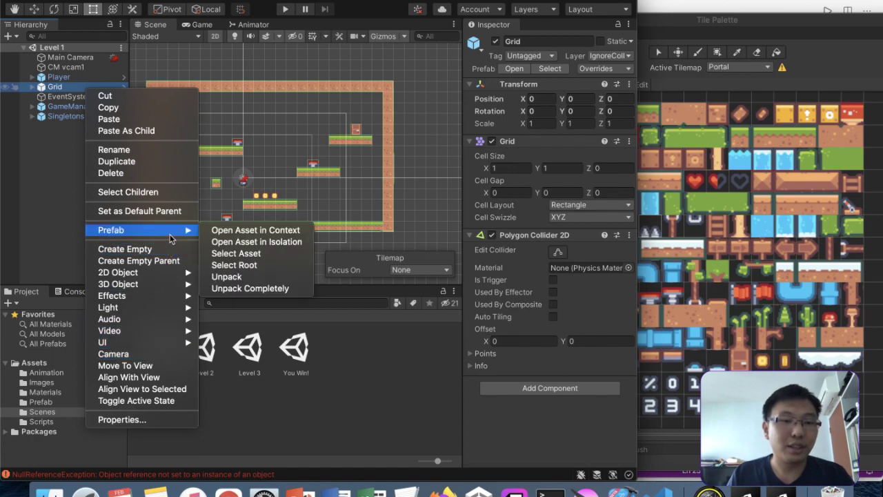
click(237, 287)
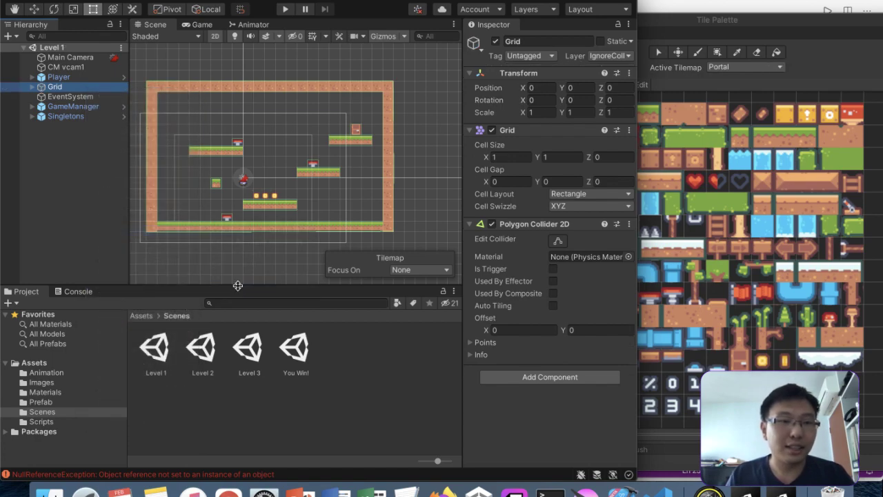
Step: Open the Level 3 scene and completely unpack its Grid prefab instance
click(62, 404)
click(76, 412)
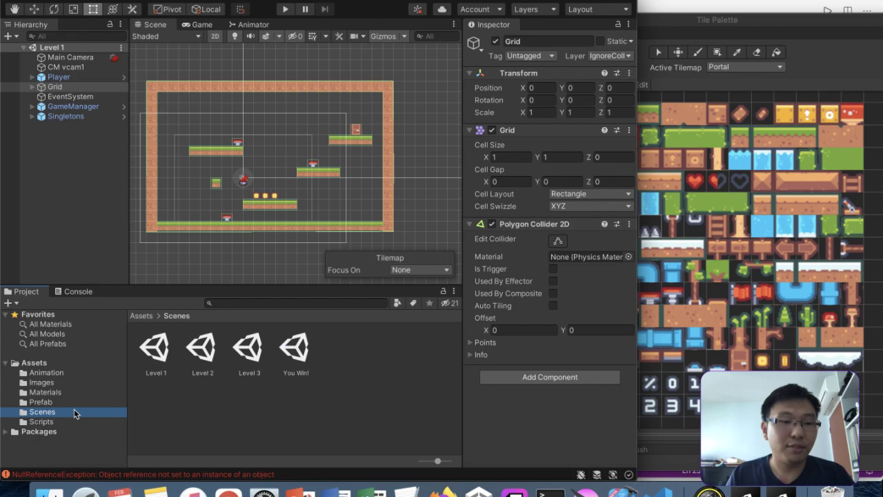
double_click(242, 353)
click(69, 87)
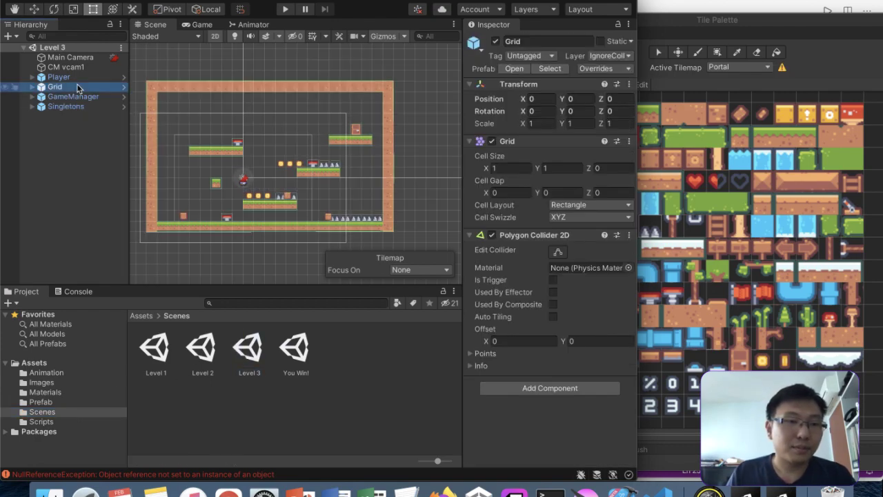
right_click(78, 85)
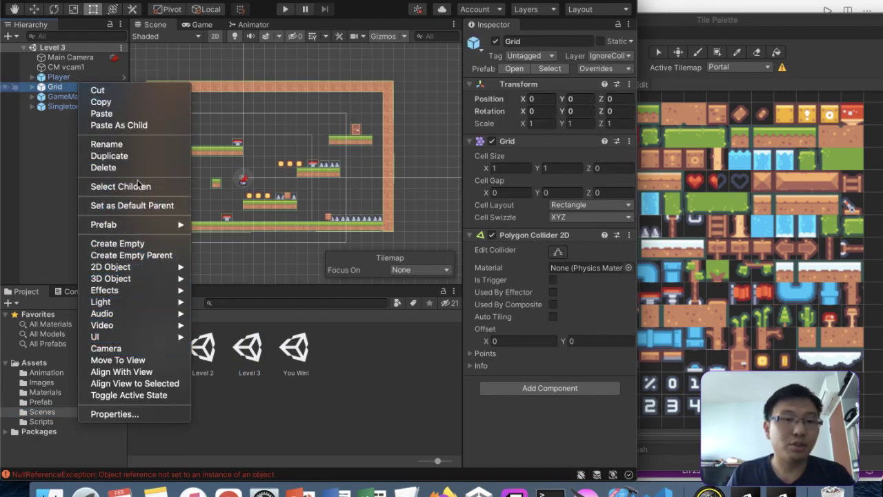
mouse_move(132, 222)
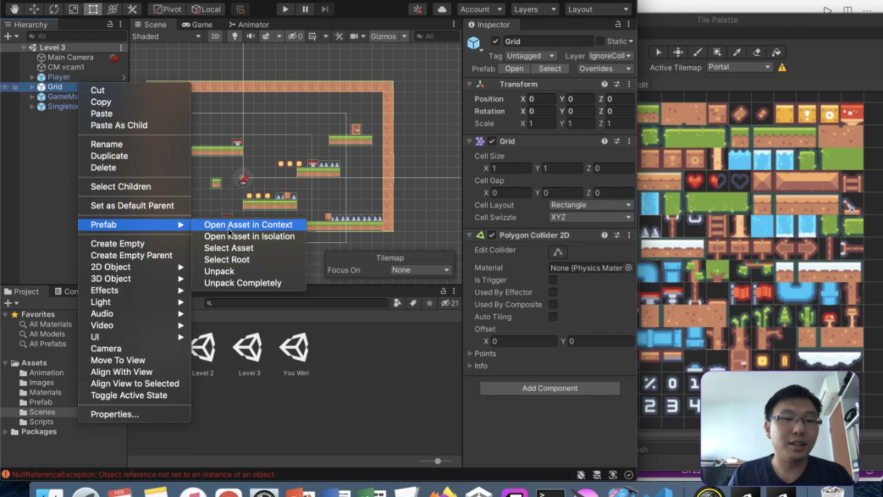
click(243, 282)
Step: Open the Level 1 scene, run the game and widen the editor area showing it
double_click(156, 349)
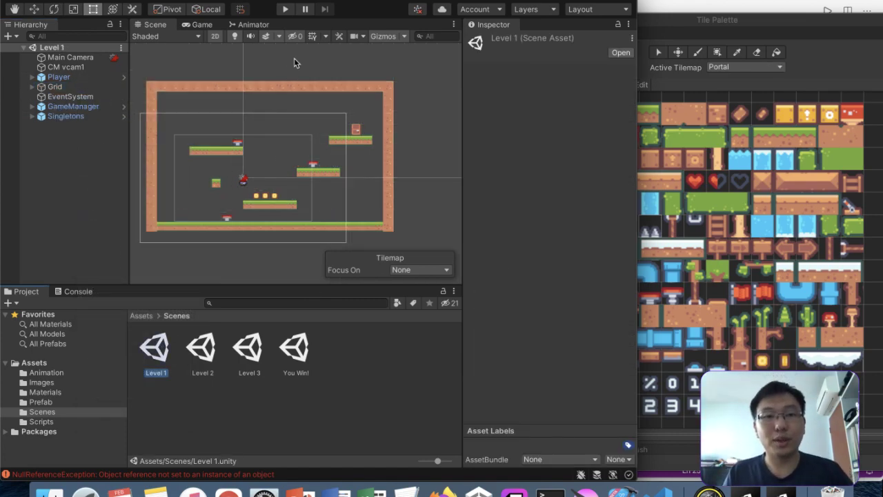
click(286, 11)
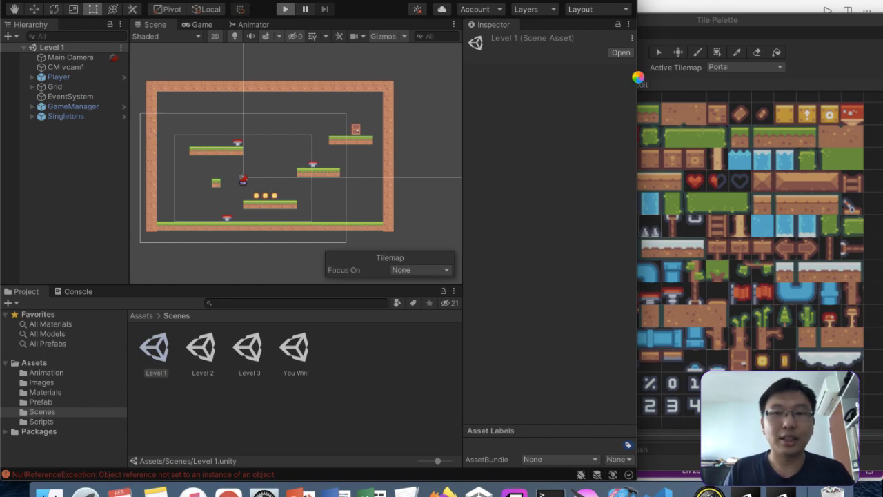
drag(639, 78, 882, 97)
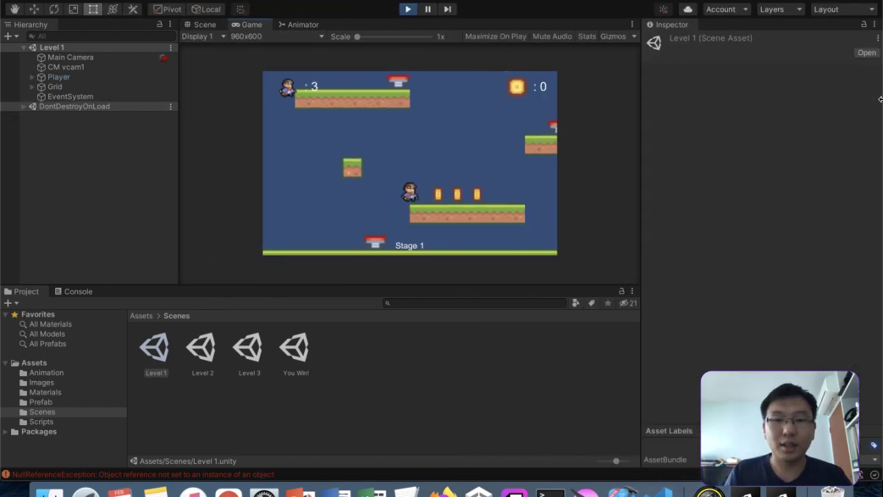
click(447, 164)
Step: Play through Stage 1, collecting the three coins and bouncing off the mushrooms up to the portal
key(Right)
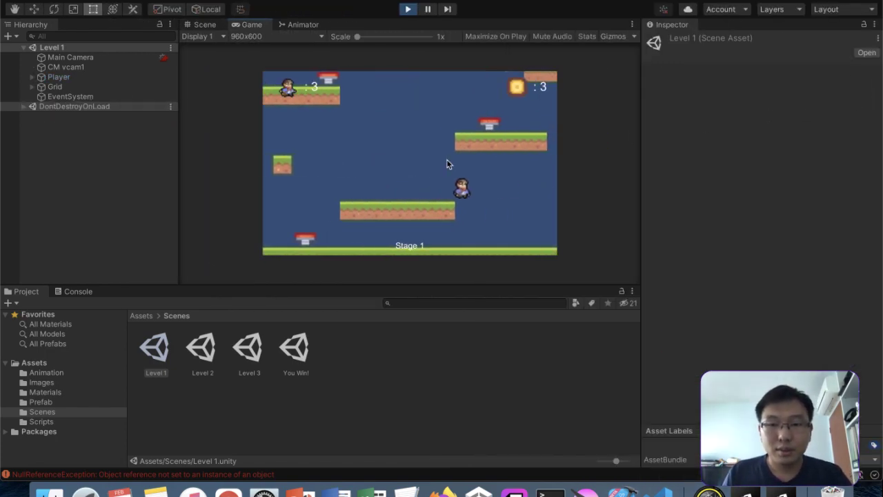
key(Left)
key(space)
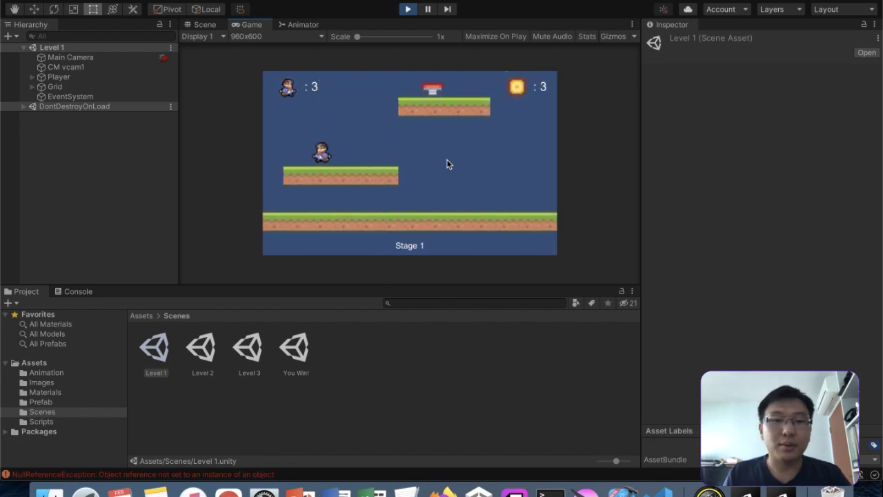
key(Right)
key(Right)
key(space)
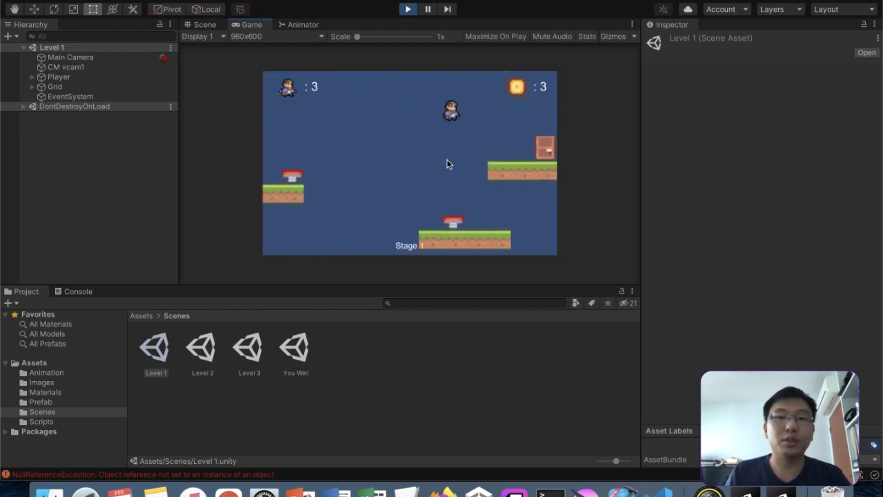
key(Right)
key(space)
Step: Play through Stage 2, dropping to the ground and using the mushrooms to reach the portal
key(Left)
key(Right)
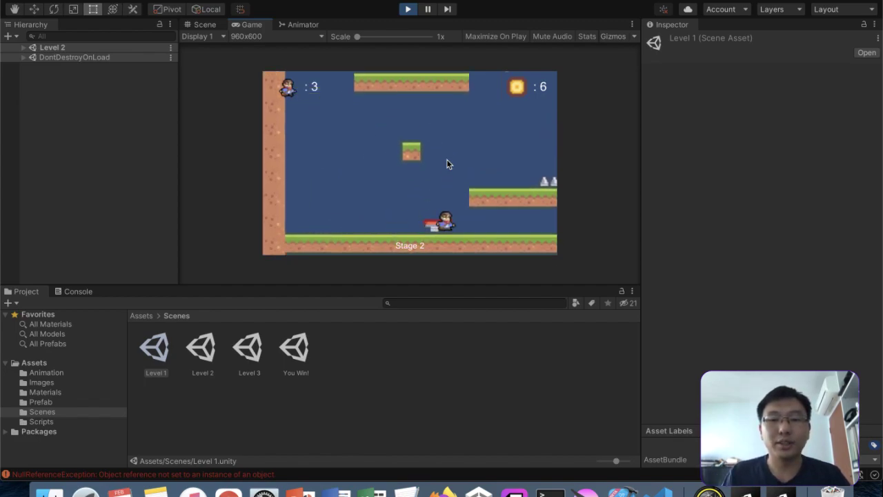
key(Left)
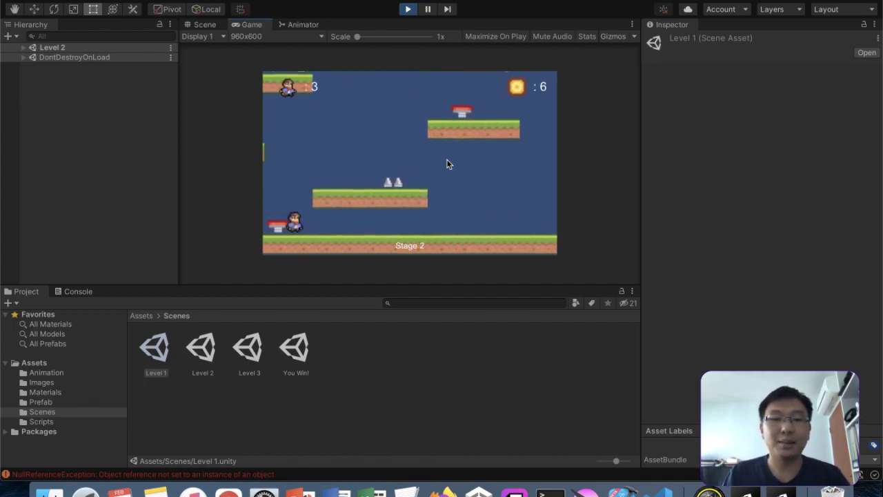
key(space)
key(Right)
key(space)
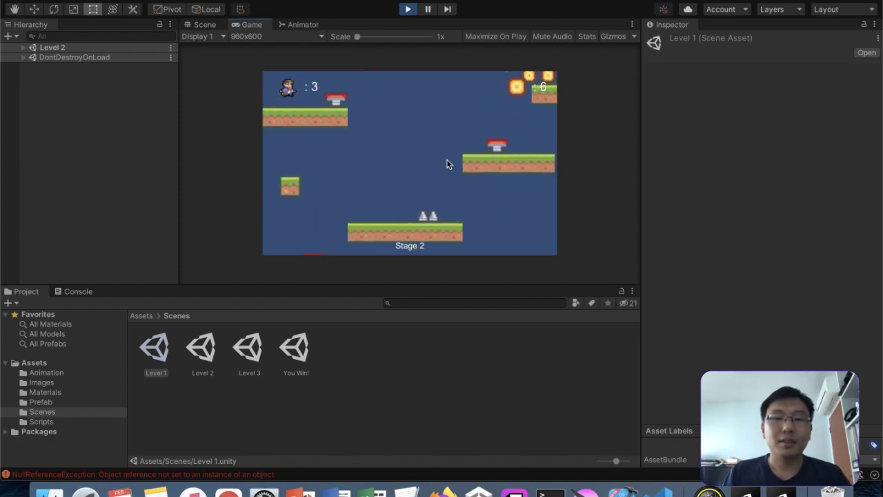
key(Right)
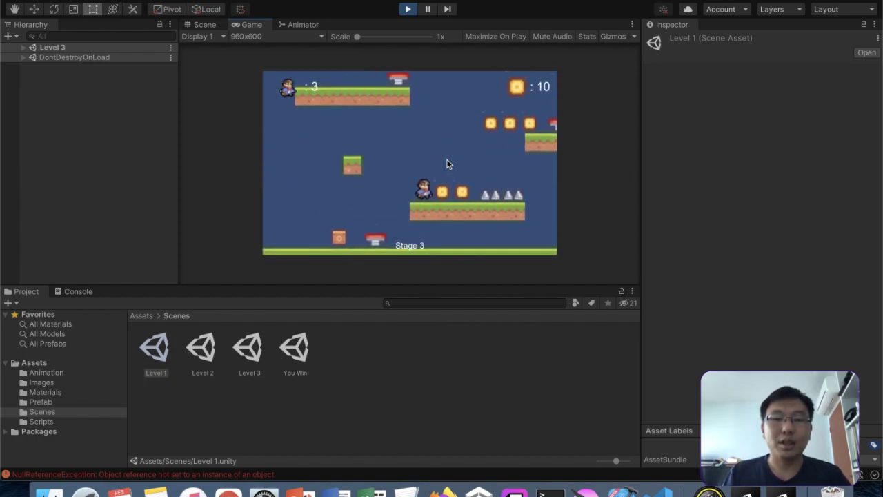
Step: Play-test Stage 3, collecting its coins and running into hazards until the lives are used up
key(Right)
key(space)
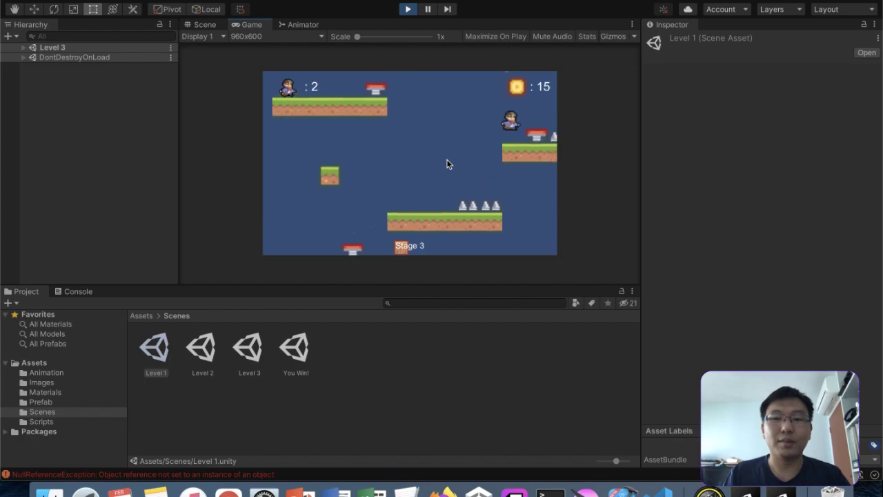
key(Right)
key(Left)
key(Right)
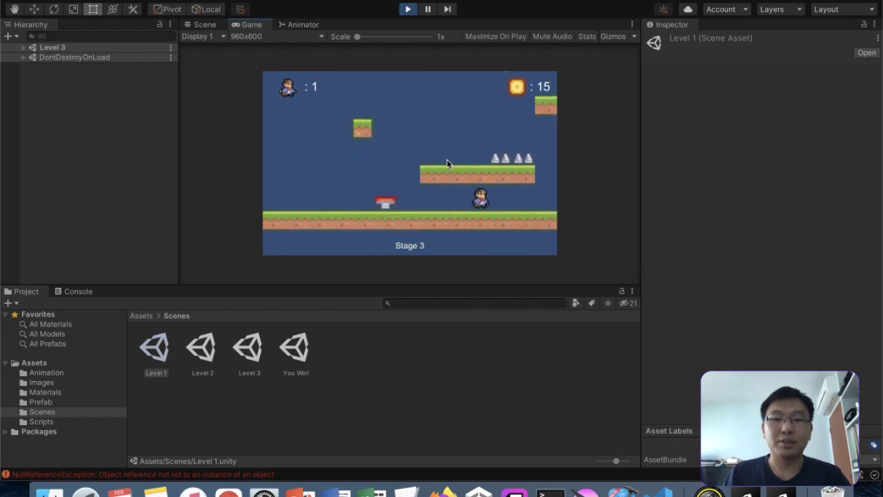
key(Right)
Step: Play the game again from Stage 1 through all three stages to the win screen
key(Right)
key(space)
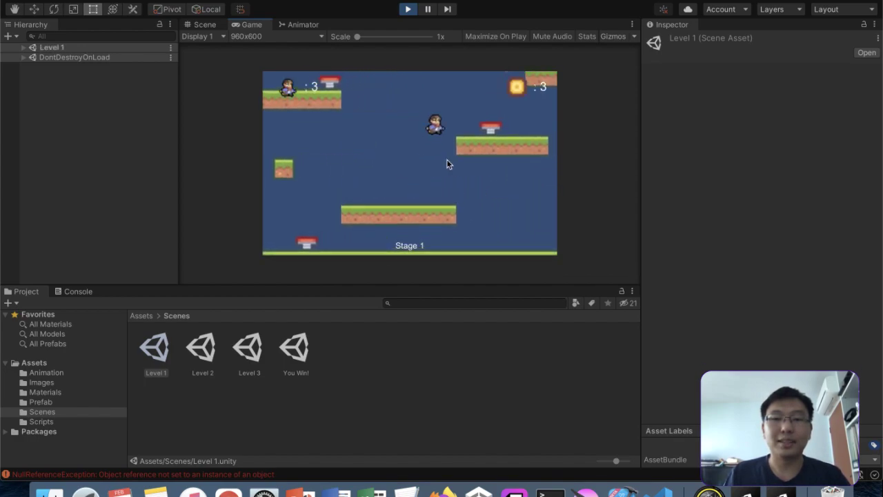
key(Right)
key(space)
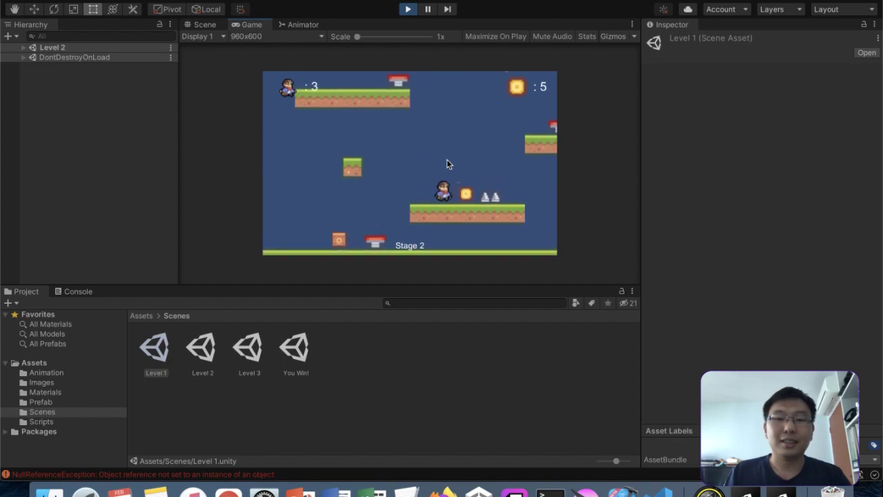
key(Left)
key(Right)
key(Right)
key(Right)
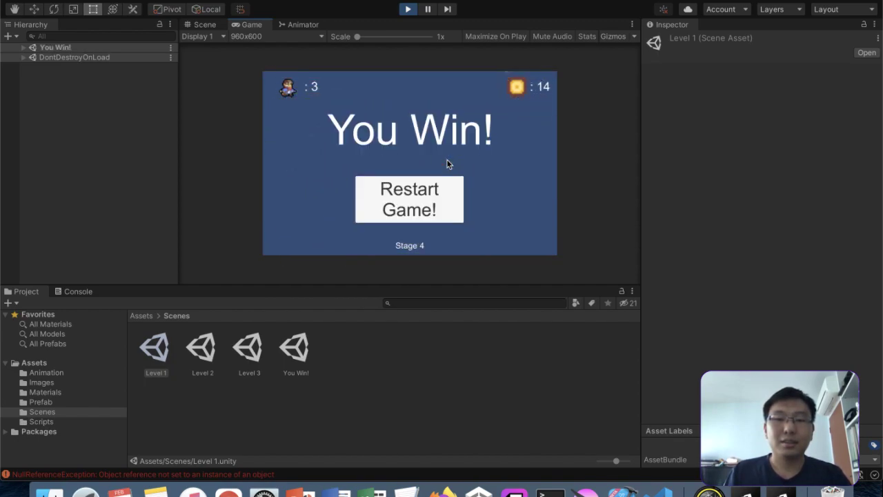
Step: Restart the game from the win screen and play Stage 1 through to its portal
click(439, 211)
click(440, 211)
key(Right)
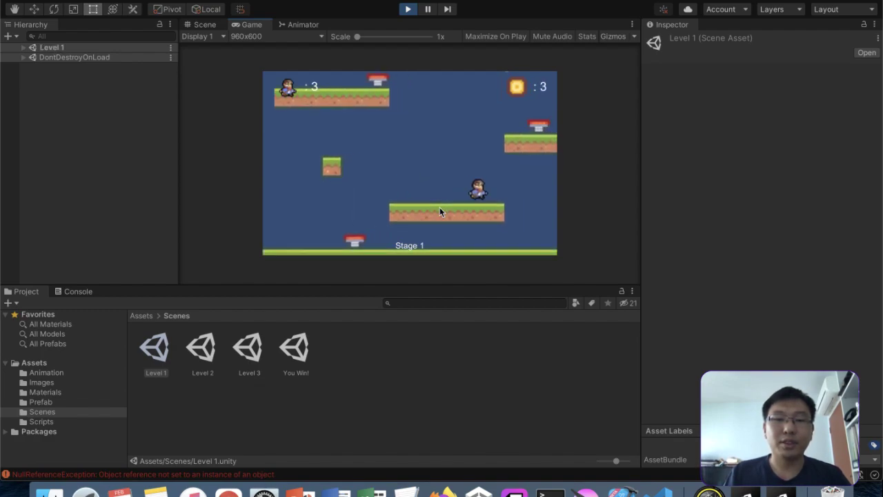
key(Left)
key(space)
key(Right)
key(Right)
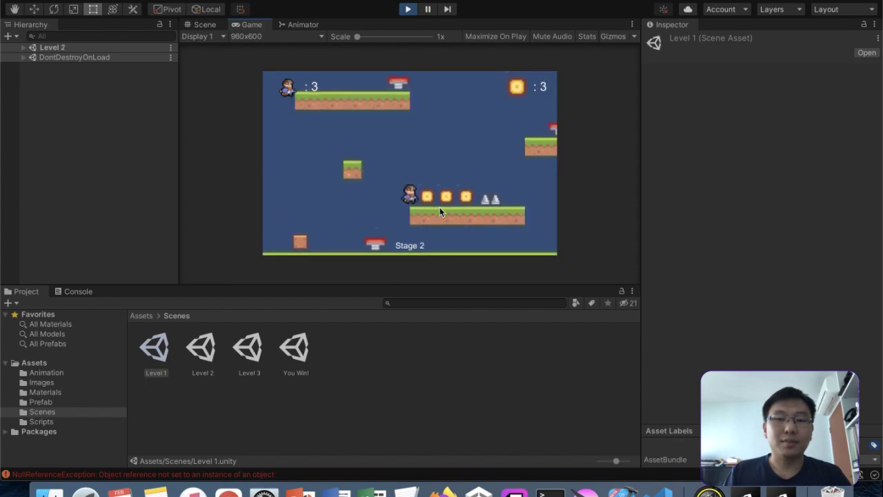
Step: Collect the three coins on Stage 2's spike platform and drop to the ground near the mushroom
key(Left)
key(space)
key(Left)
key(Right)
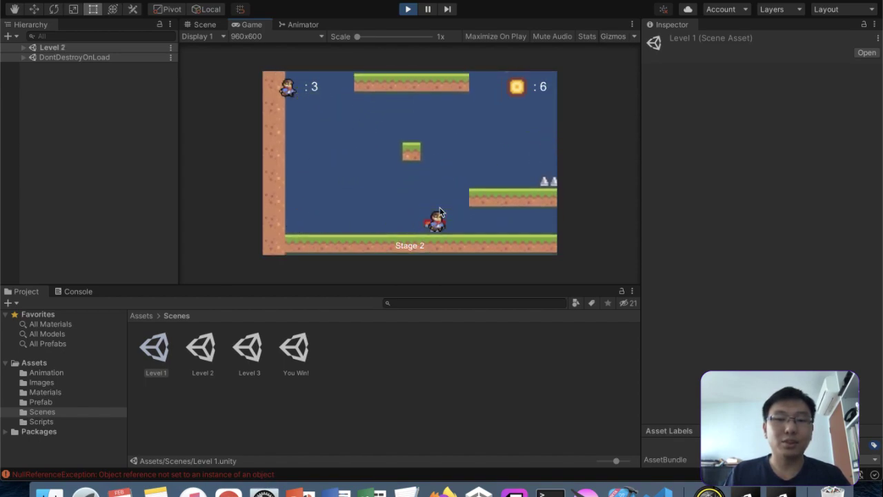
Step: Test running and jumping in both directions along the ground beneath Stage 2's spike platform
key(Left)
key(space)
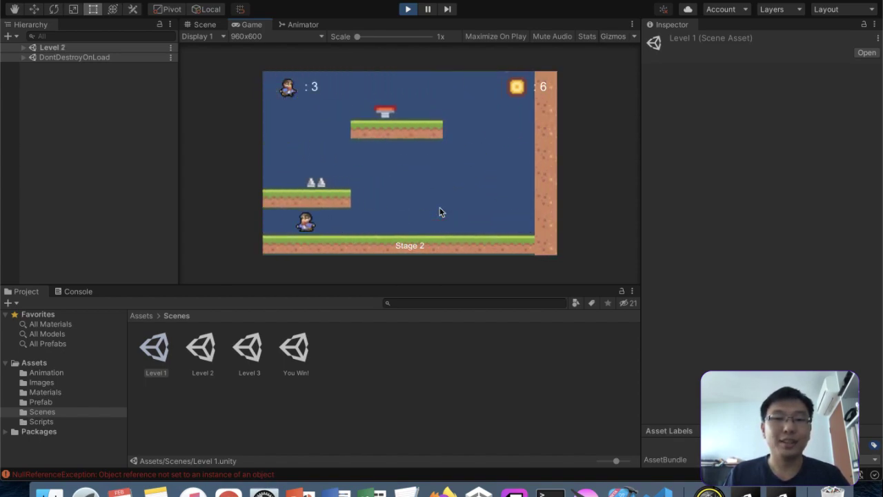
key(space)
key(Right)
key(space)
key(Left)
key(space)
key(Right)
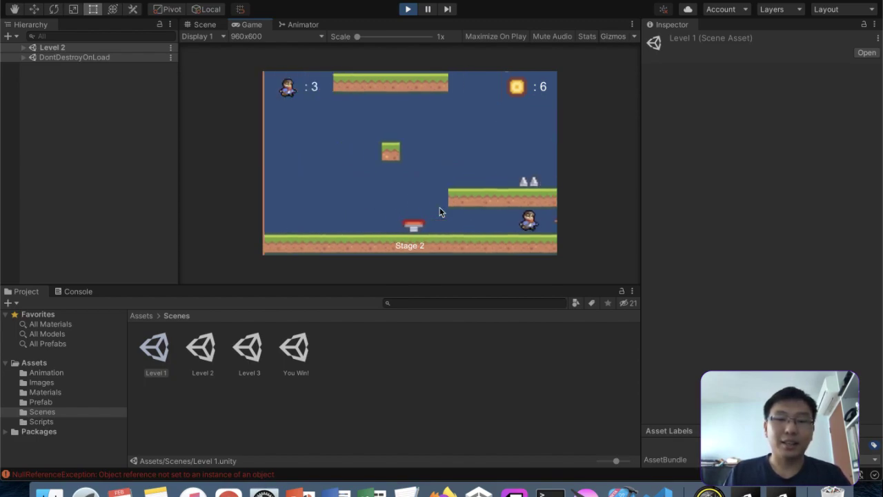
Step: Test firing projectiles in both directions while moving and jumping around Stage 2's ground mushroom
key(space)
key(Left)
key(f)
key(f)
key(space)
key(f)
key(space)
key(Left)
key(Right)
key(f)
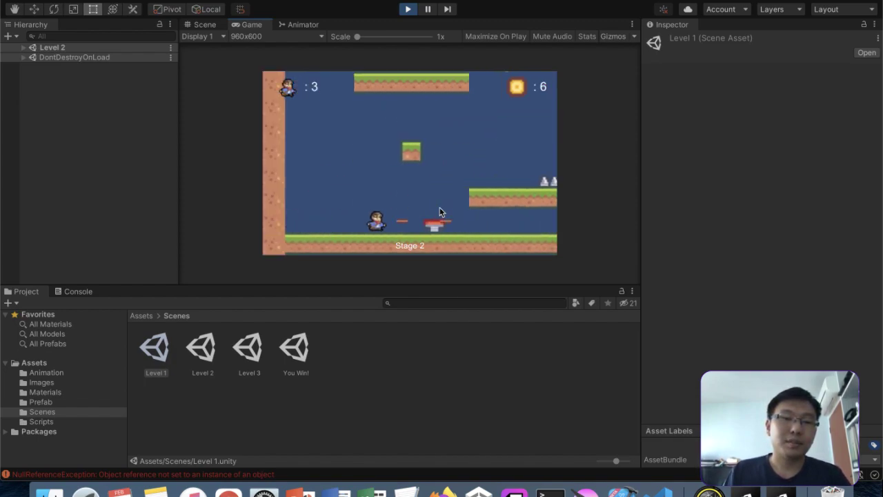
key(Left)
key(f)
Step: Test repeated jumps on the ground between Stage 2's outer wall and the mushroom
key(Left)
key(space)
key(space)
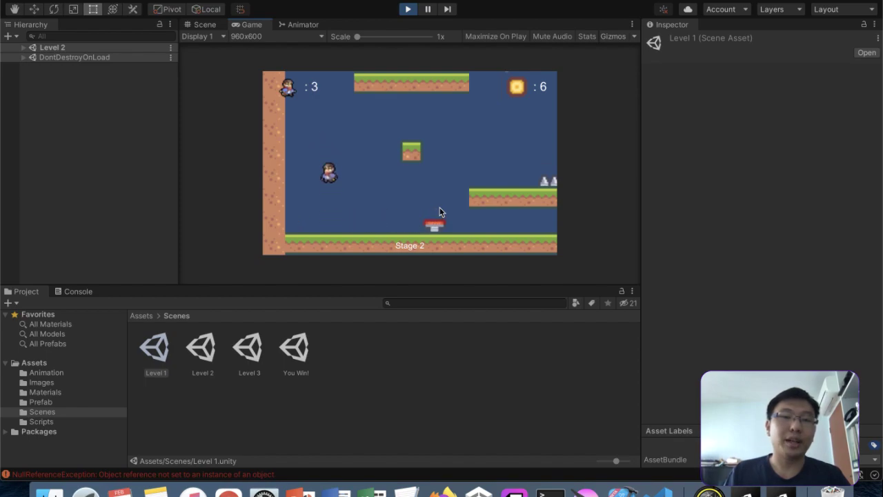
key(space)
key(space)
key(space)
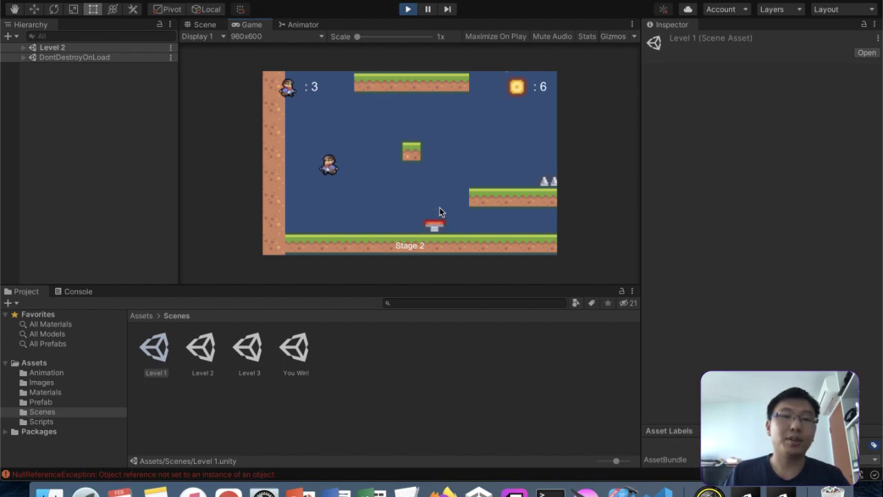
key(space)
Step: Run past Stage 2's ground mushroom and back, and bounce off it toward the upper platforms
key(Right)
key(Right)
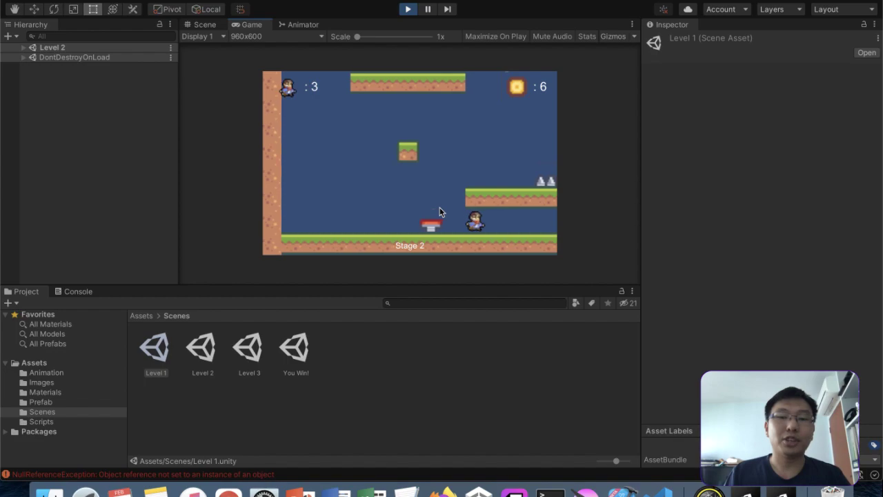
key(Left)
key(Right)
key(Right)
key(space)
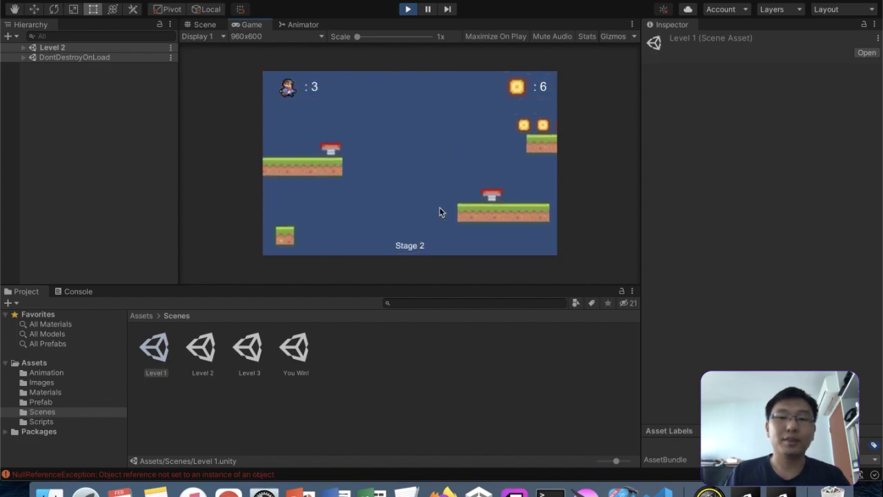
Step: Jump from Stage 2's upper mushroom platforms toward the exit and continue the play-test above Stage 3's spike platform
key(Right)
key(space)
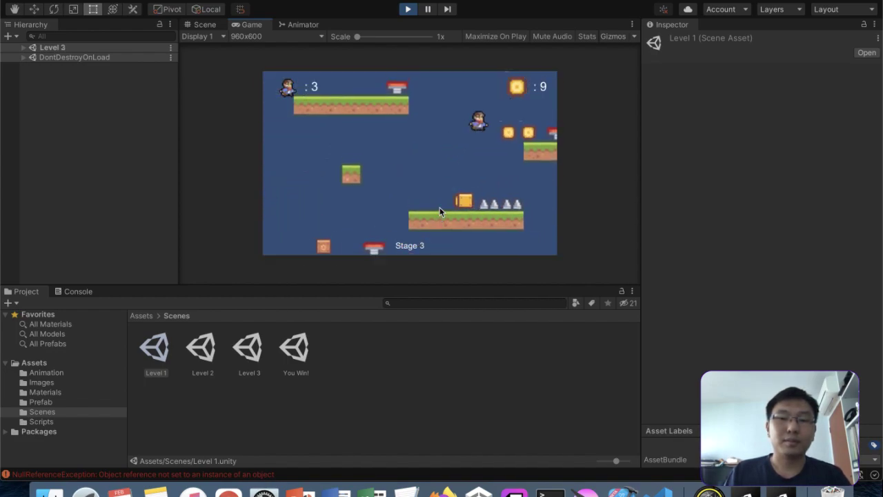
key(Right)
key(space)
key(Left)
key(space)
key(Right)
key(space)
key(Right)
key(Right)
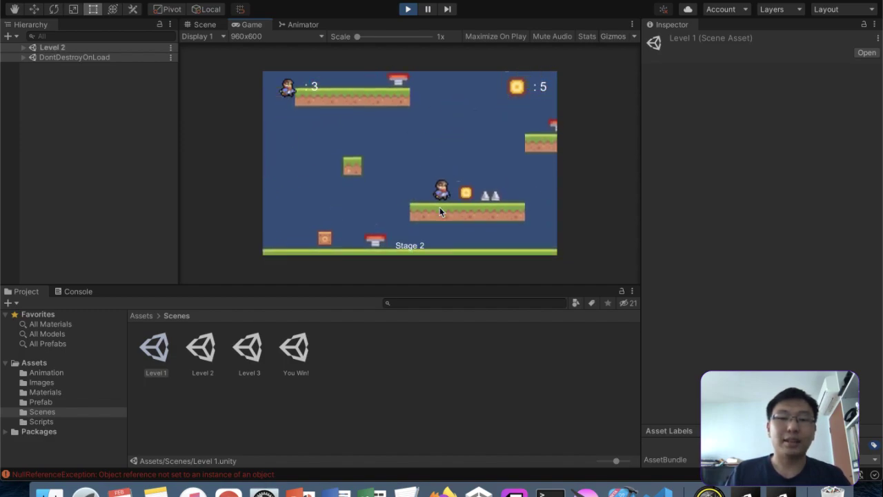
Step: Collect the coin beside Stage 2's spikes, drop to the ground below, and fire a projectile
key(space)
key(Left)
key(Left)
key(Right)
key(f)
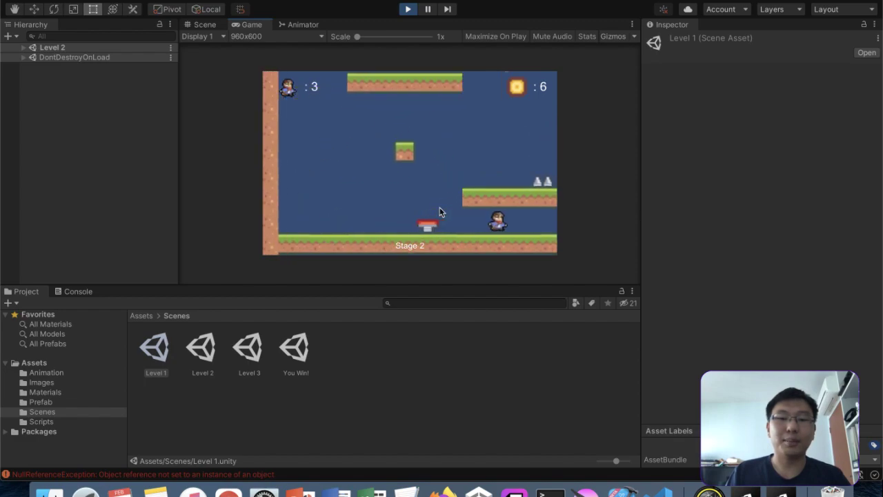
Step: Bounce off Stage 2's ground mushroom and jump across the spike platform toward the far mushroom platform
key(Left)
key(space)
key(Right)
key(Right)
key(space)
key(Right)
key(Left)
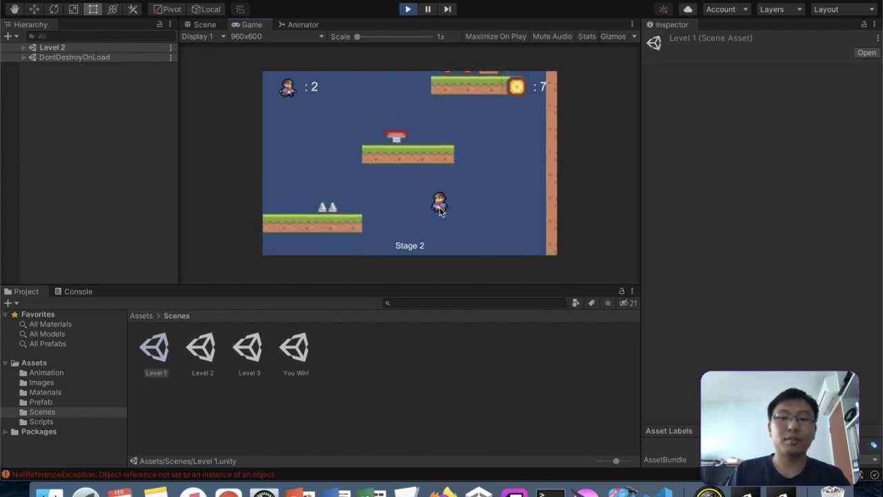
Step: Jump over Stage 2's spikes, reach the exit by the mushroom platforms, and run along Stage 3's ground
key(Right)
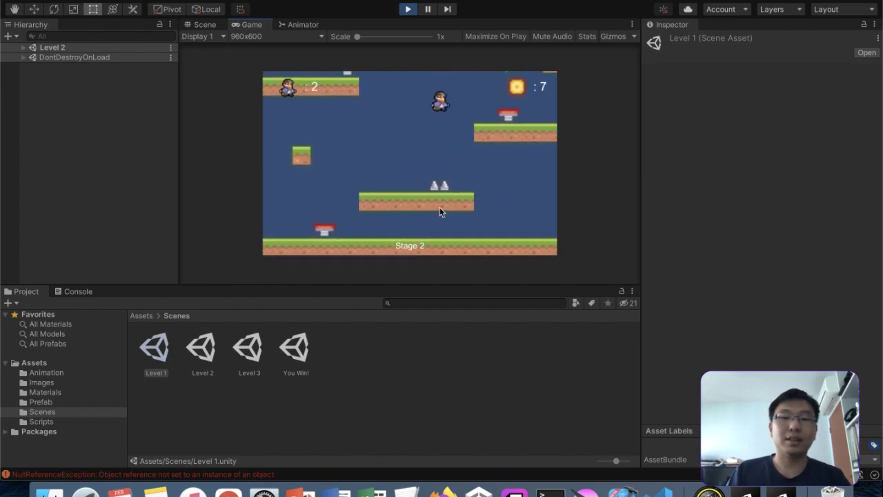
key(Right)
key(Right)
key(Right)
key(Left)
key(Right)
key(Left)
key(Right)
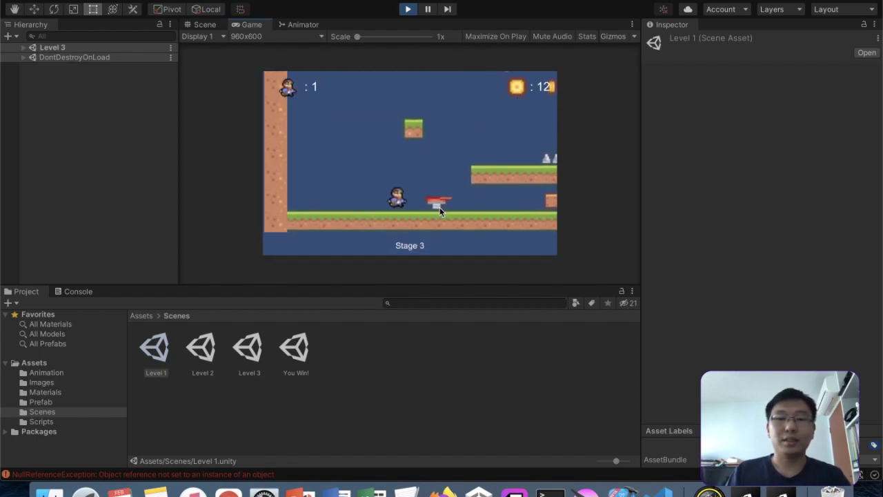
key(Right)
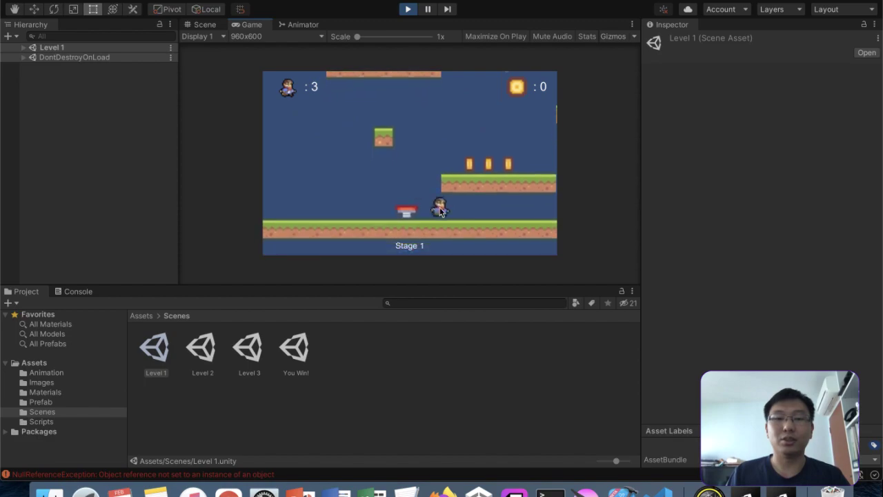
Step: Collect the three coins on Stage 1's lower platform, and jump onto and off the mushroom platform
key(space)
key(Right)
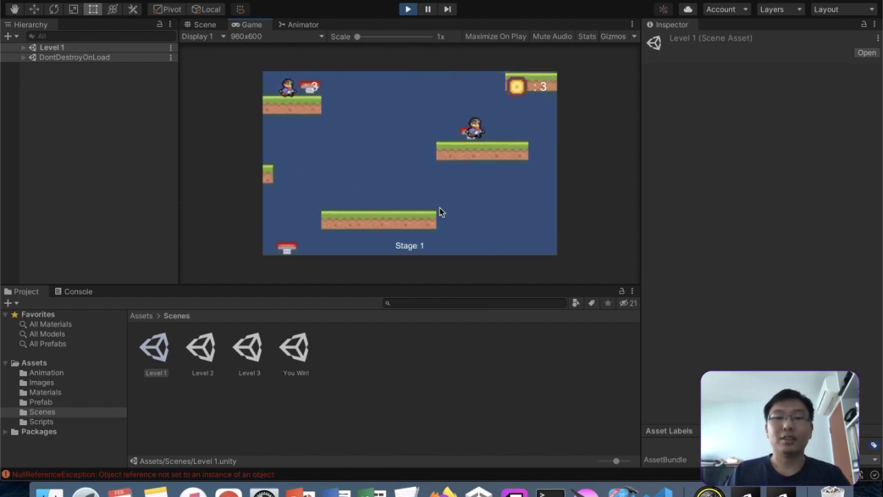
key(Left)
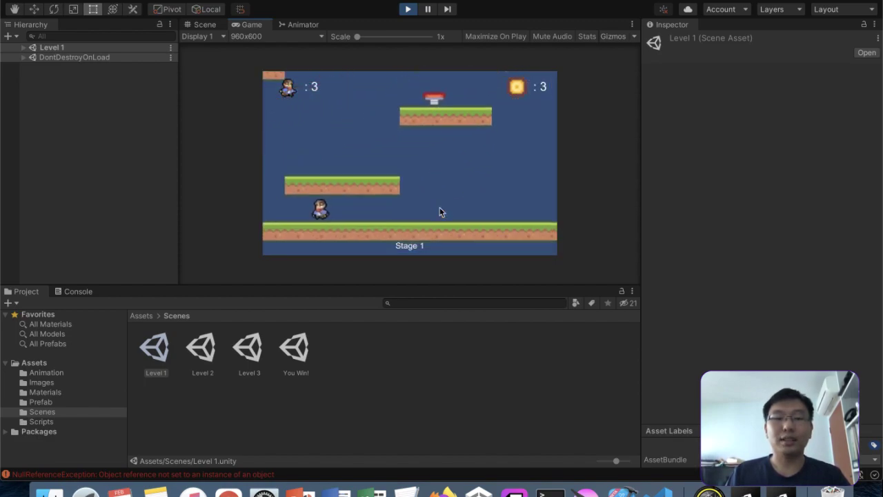
Step: Climb from the ground back onto Stage 1's lower platform with jumps in both directions
key(Right)
key(Right)
key(space)
key(Left)
key(space)
key(space)
key(Right)
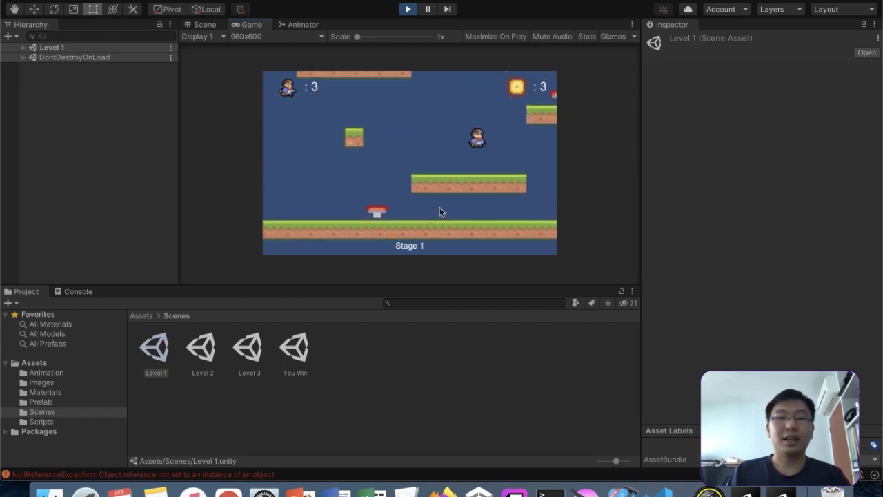
Step: Test repeated jumps between Stage 1's lower platform and the mushroom platform beside it
key(space)
key(Left)
key(Right)
key(space)
key(space)
key(Left)
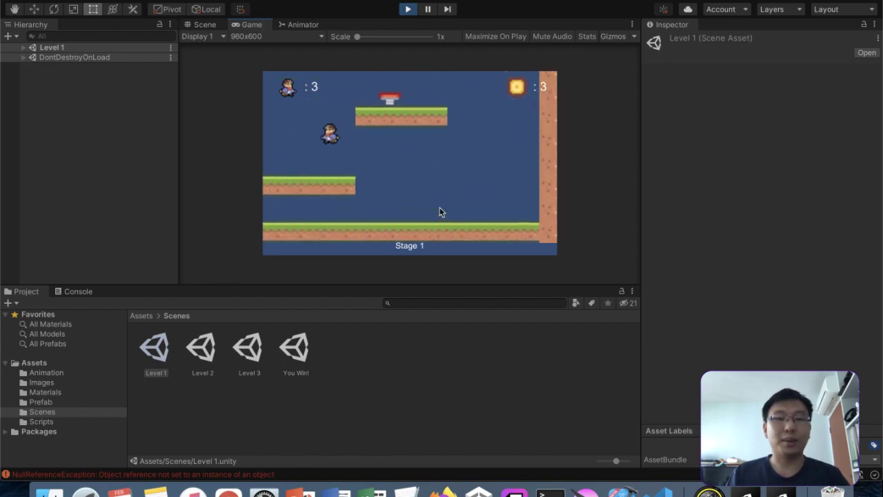
Step: Jump down past Stage 1's ground mushroom to the outer wall
key(Left)
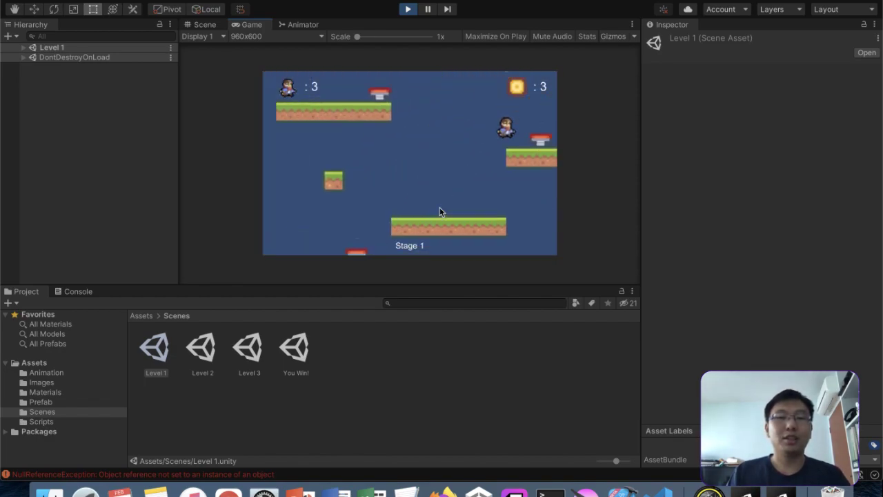
key(Left)
key(space)
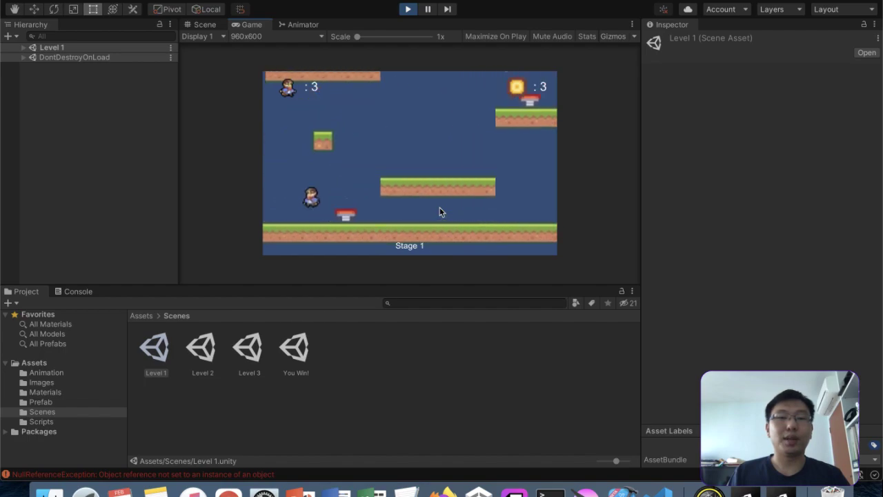
key(Right)
key(Left)
key(space)
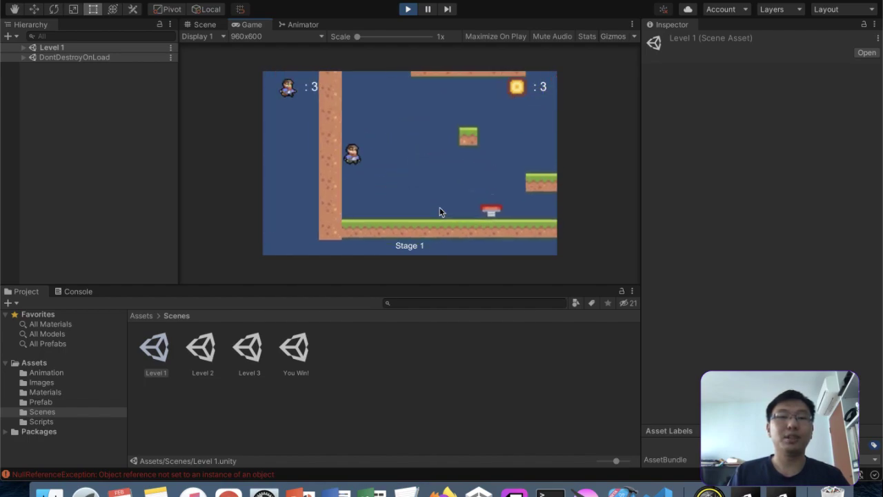
Step: Test repeated jumps on Stage 1's ground between the outer wall and the mushroom
key(Right)
key(space)
key(space)
key(space)
key(space)
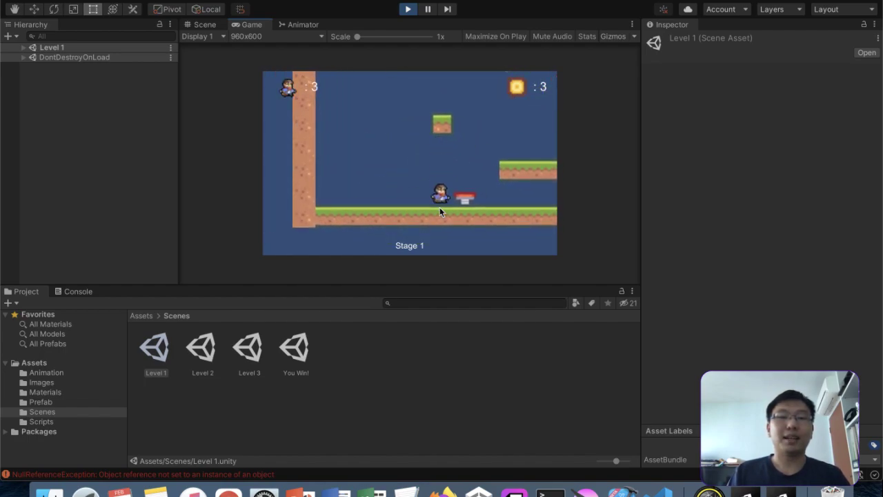
key(Left)
key(Right)
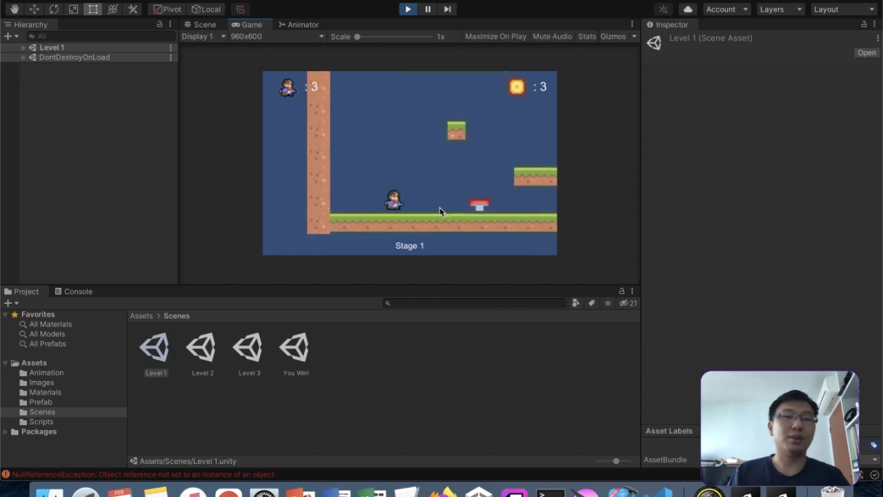
Step: Bounce off Stage 1's ground mushroom and jump onto the lower platform
key(space)
key(Right)
key(Right)
key(Left)
key(Right)
key(space)
key(space)
key(Left)
key(Right)
key(space)
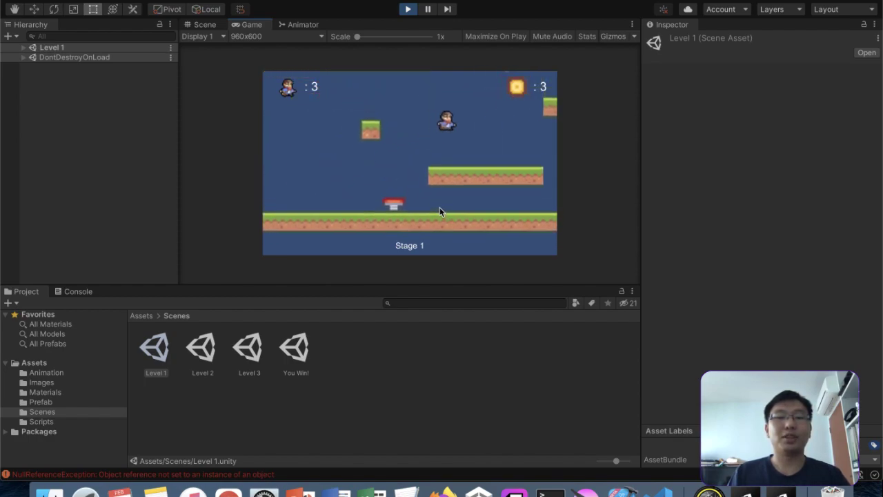
Step: Bounce off Stage 1's raised mushroom to the door platform and go through the exit door
key(Right)
key(space)
key(Left)
key(space)
key(Right)
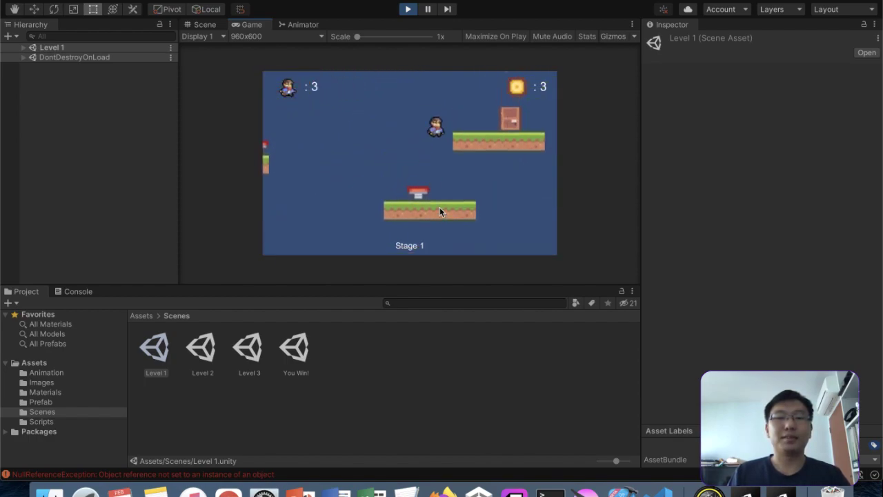
key(Right)
key(Left)
Step: Jump above Stage 2's small block, drop to the ground, and run back past the mushroom toward the outer wall
key(space)
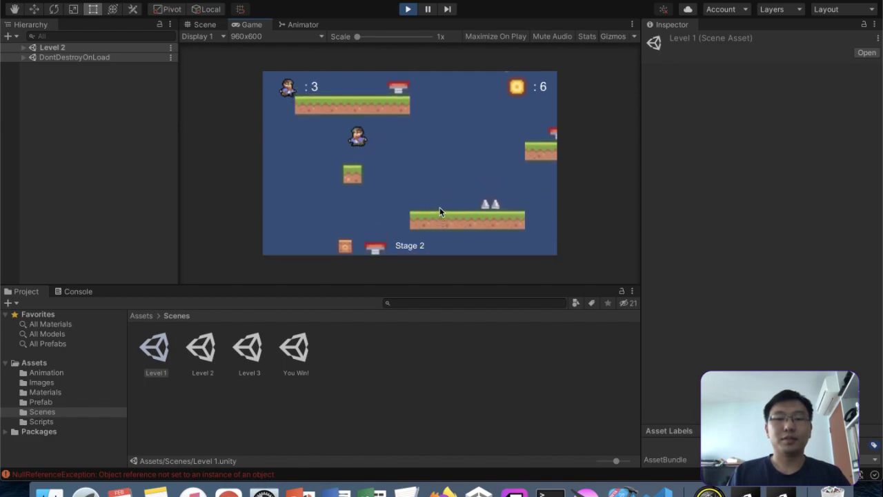
key(Right)
key(Right)
key(Left)
key(Left)
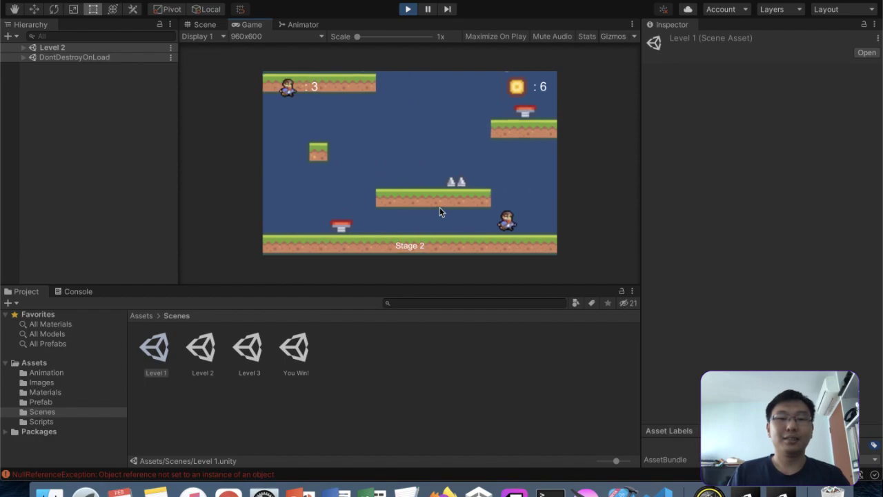
key(Right)
key(Left)
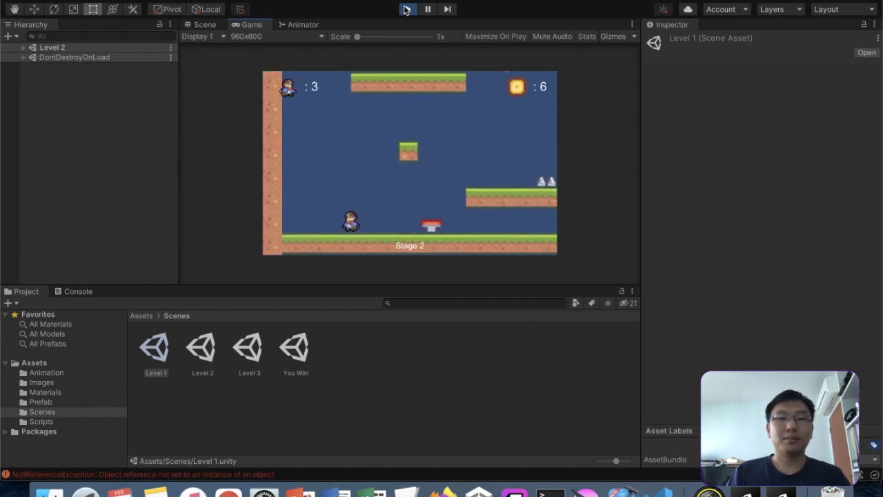
Step: Stop the play-test and examine CM vcam1's Framing Transposer and Cinemachine Confiner settings
click(407, 8)
click(88, 67)
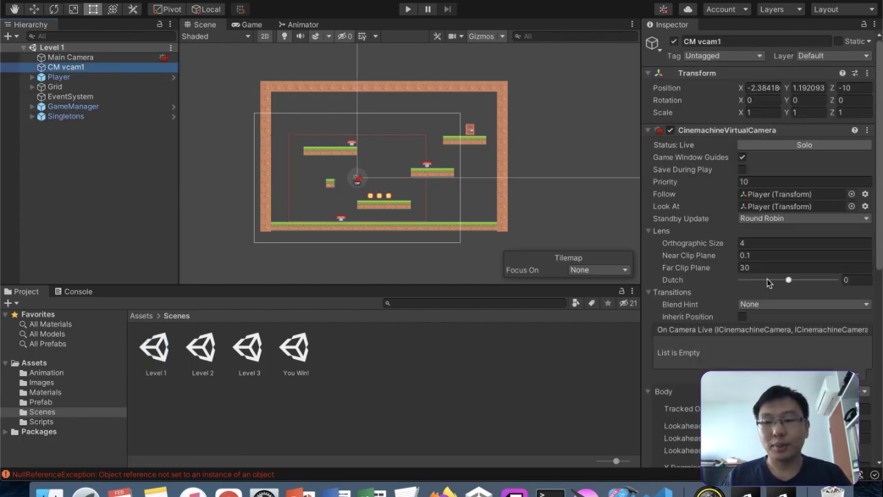
scroll(768, 283, down, 8)
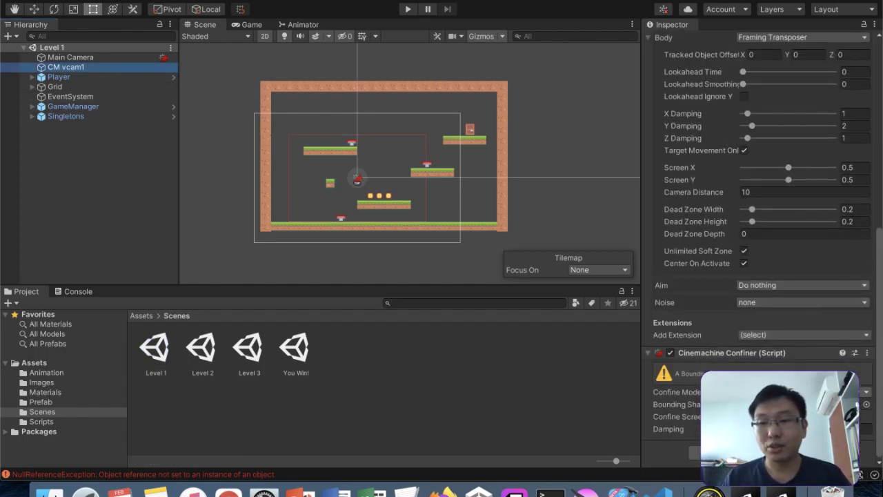
scroll(790, 299, up, 5)
scroll(790, 299, down, 5)
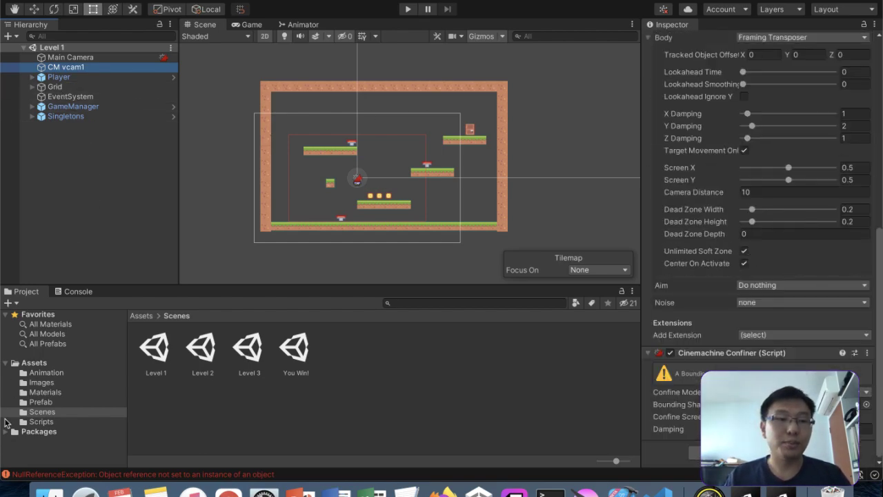
Step: Delete the Grid prefab from the Prefab folder
click(40, 402)
click(329, 339)
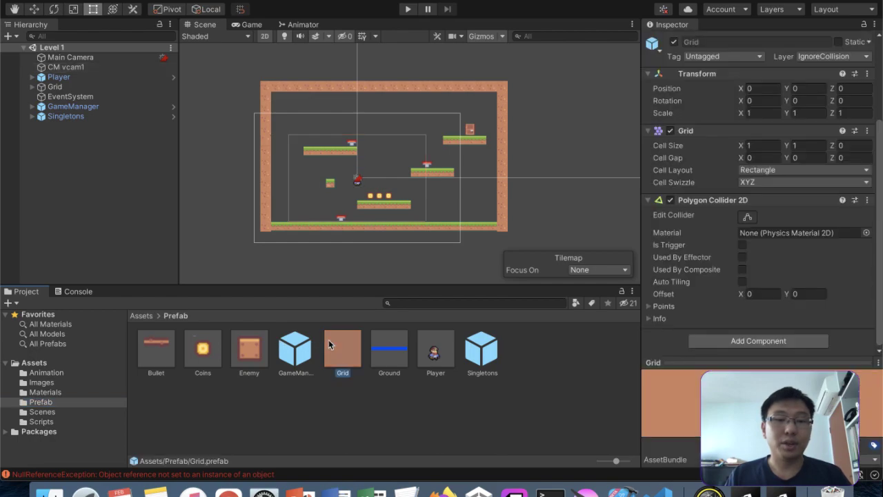
right_click(328, 340)
click(388, 198)
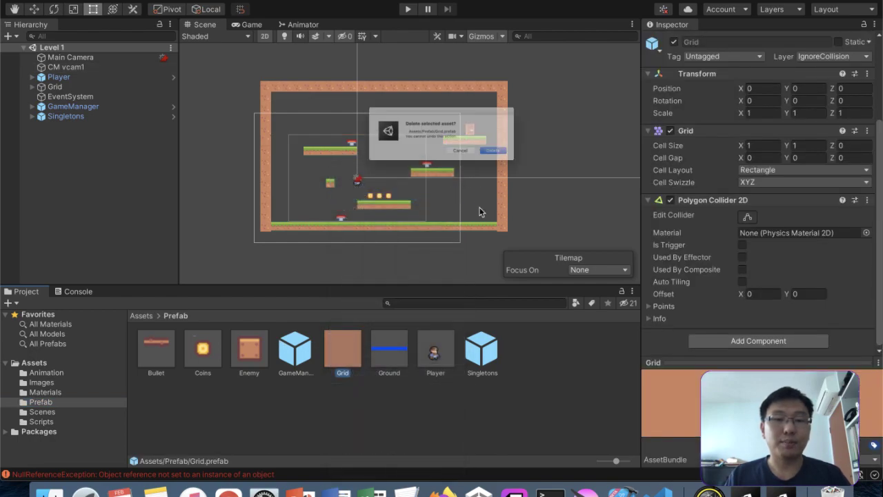
click(531, 162)
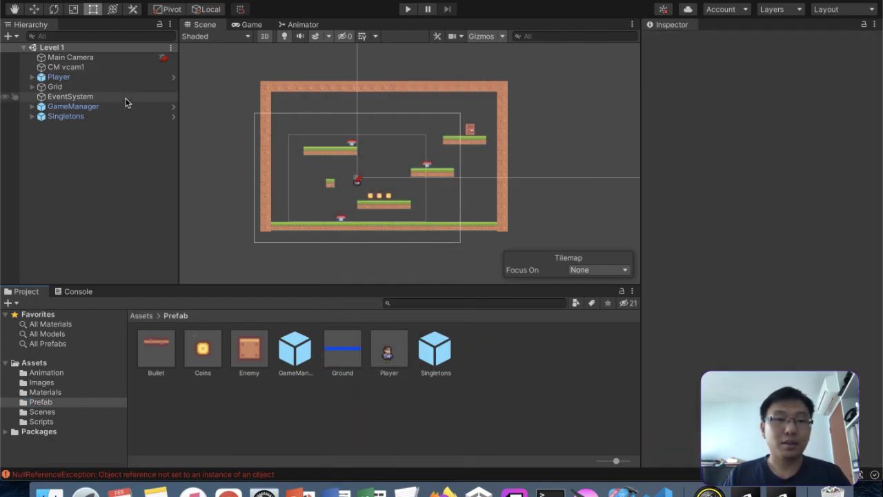
Step: Turn Level 1's CM vcam1 and Main Camera into prefabs in the Prefab folder and save the scene
click(78, 69)
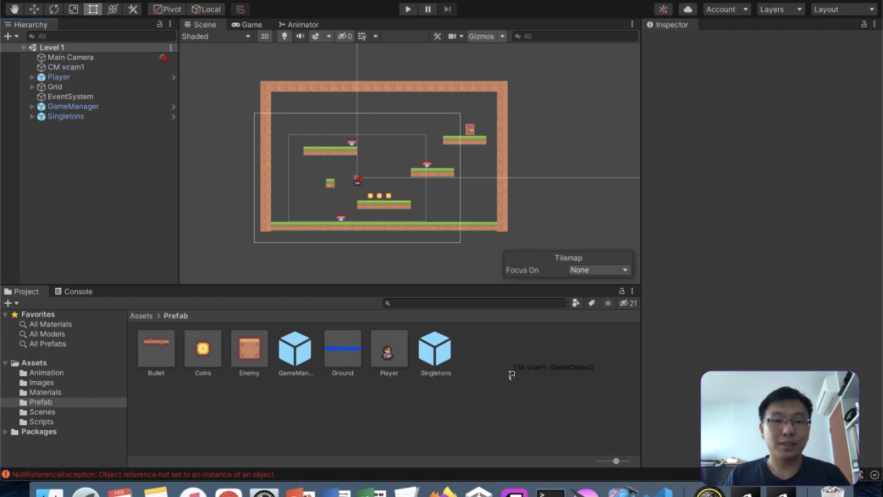
drag(512, 375, 514, 376)
drag(109, 60, 164, 77)
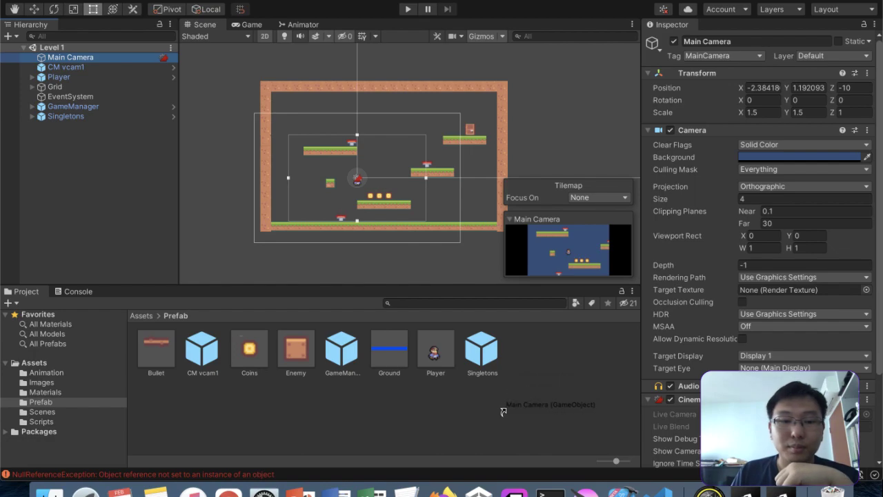
drag(503, 411, 504, 411)
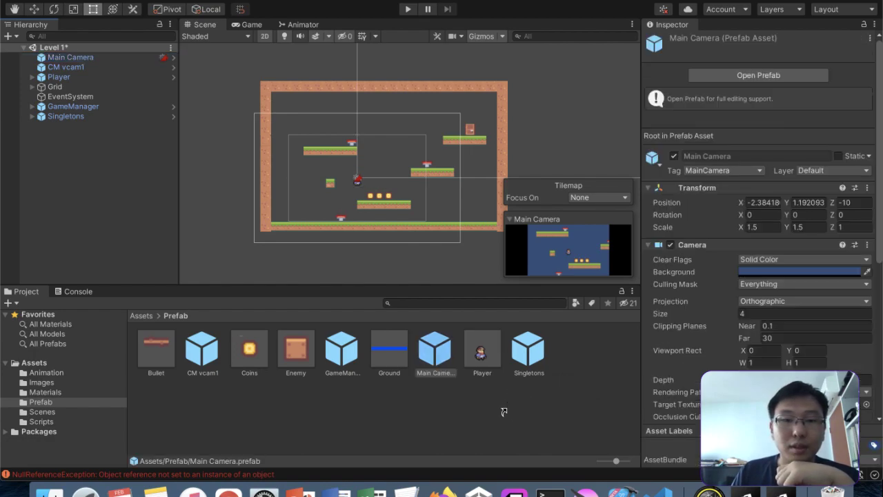
click(95, 68)
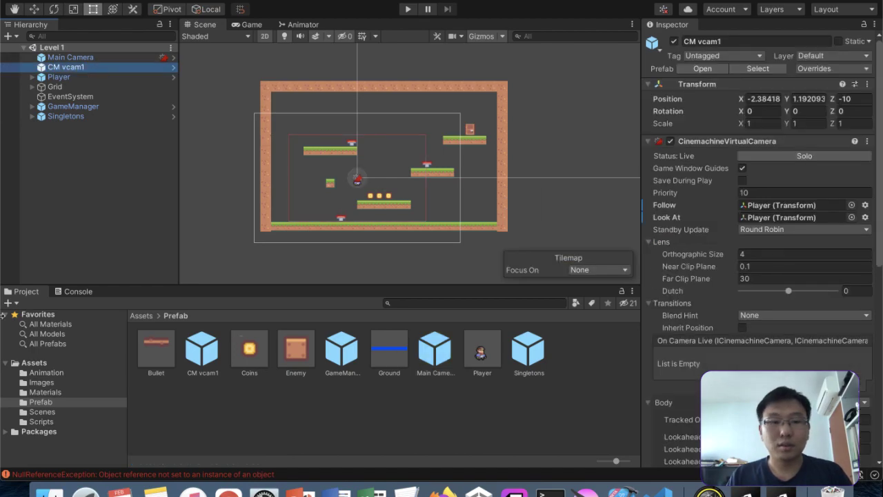
Step: Open the Level 2 scene and delete its Main Camera and CM vcam1
click(43, 411)
double_click(202, 350)
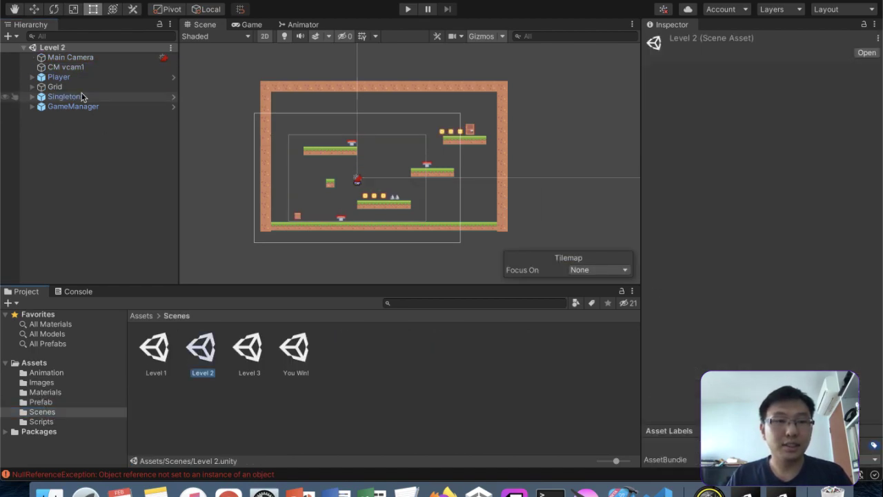
click(69, 58)
shift+click(67, 67)
right_click(67, 62)
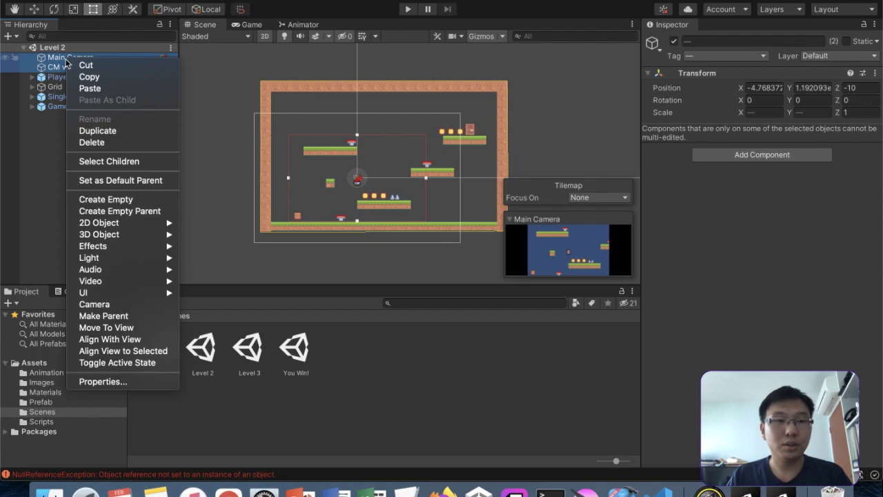
click(124, 143)
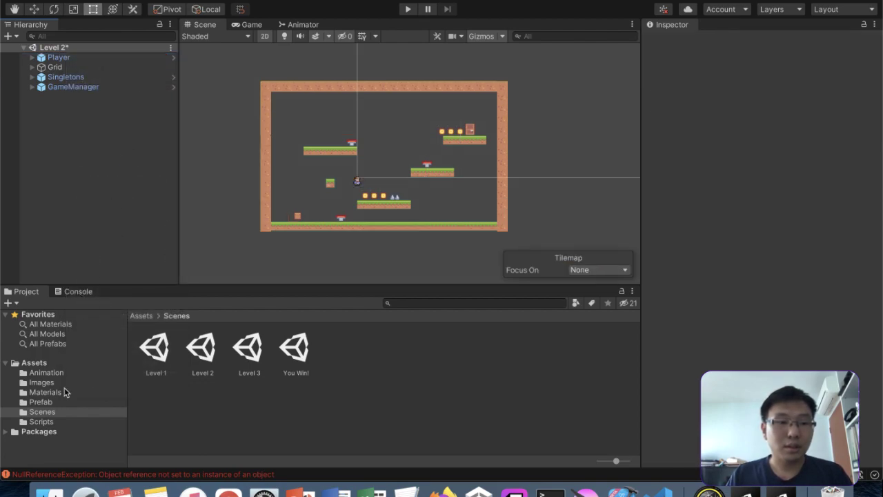
Step: Add the Main Camera and CM vcam1 prefabs from the Prefab folder to the Level 2 scene
click(60, 403)
click(192, 353)
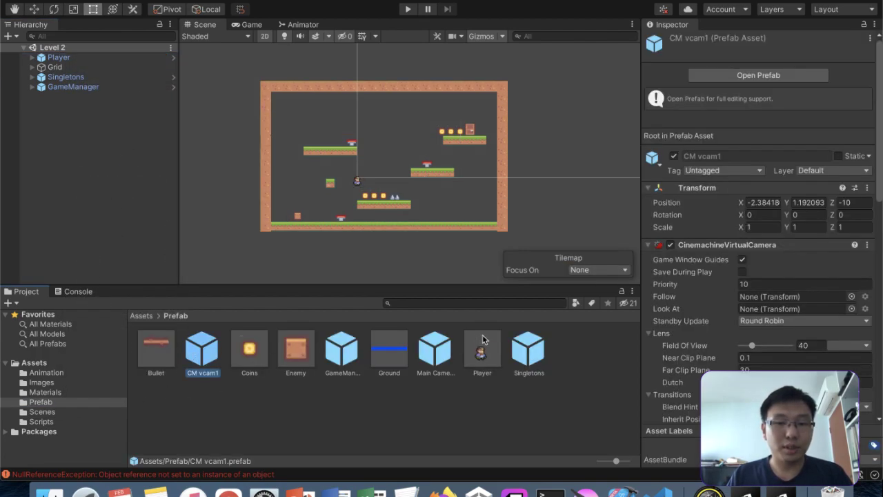
click(435, 355)
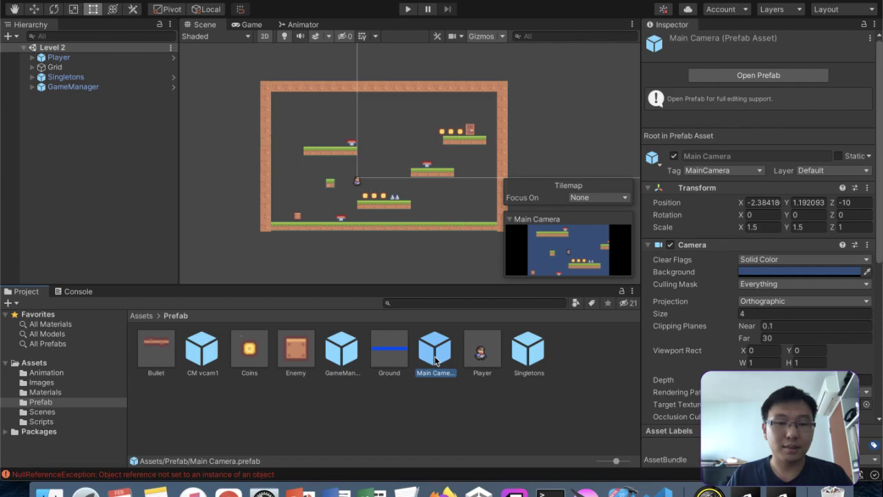
super+click(212, 356)
drag(97, 103, 64, 50)
click(69, 60)
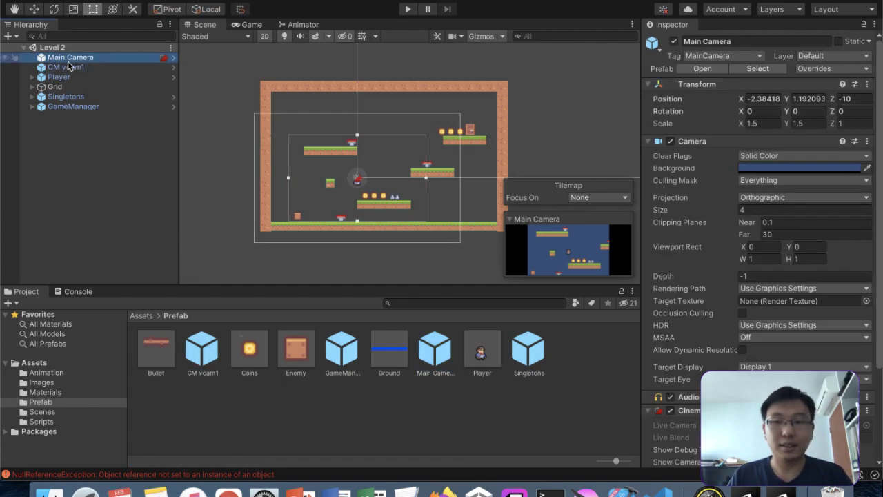
Step: Assign Player as both the Follow and Look At target of Level 2's CM vcam1
click(68, 67)
drag(63, 76, 810, 206)
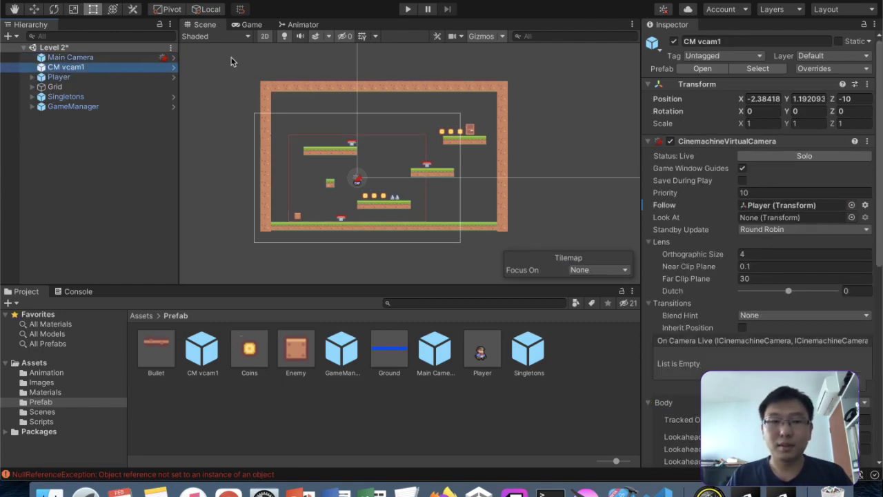
drag(76, 78, 791, 218)
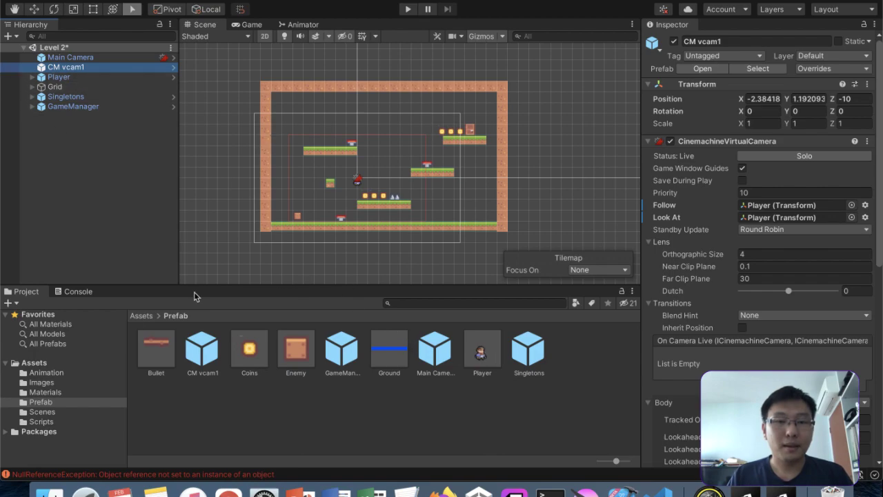
Step: Open the Level 3 scene, saving the changes made to Level 2
click(43, 412)
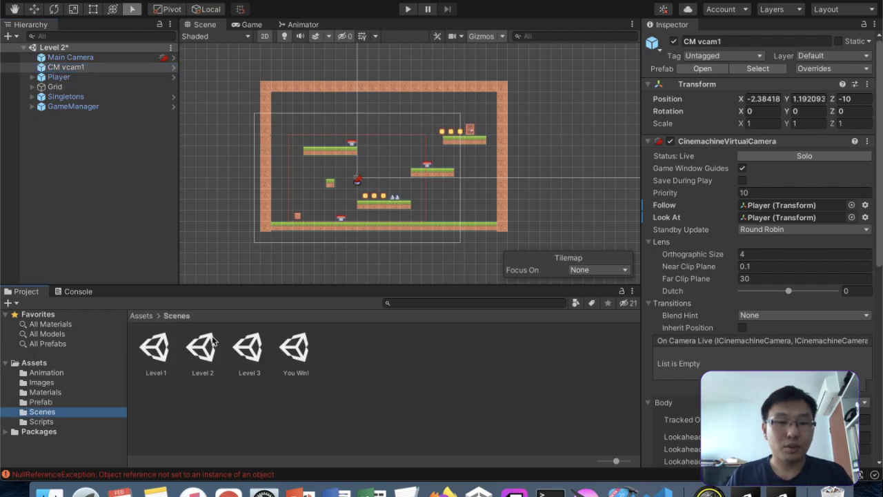
double_click(248, 348)
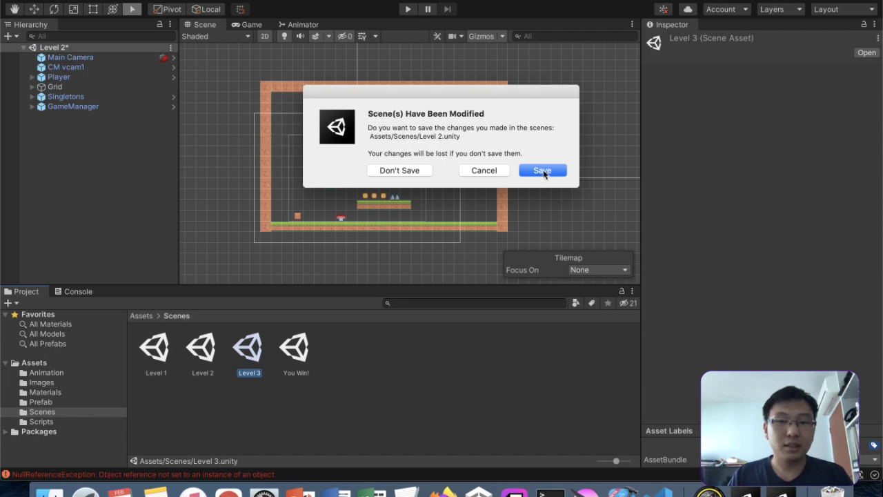
click(544, 170)
Step: Delete the Main Camera and CM vcam1 from the Level 3 scene
click(99, 67)
shift+click(98, 59)
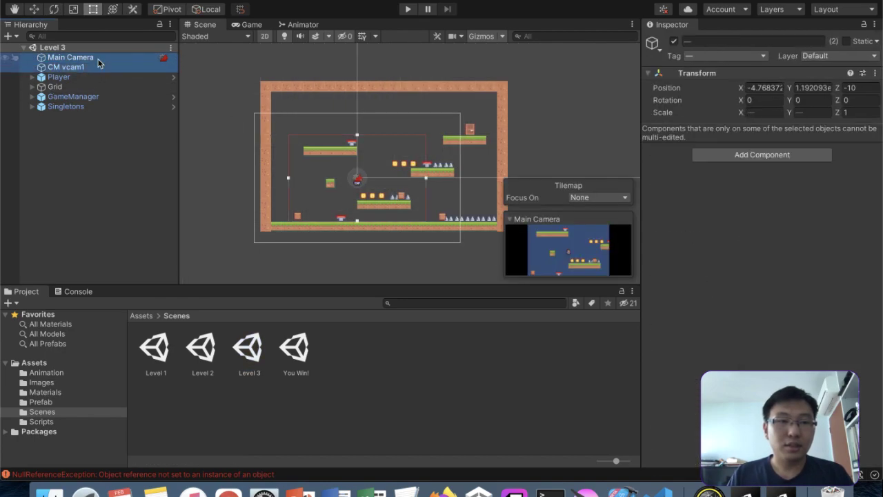
right_click(98, 58)
click(142, 141)
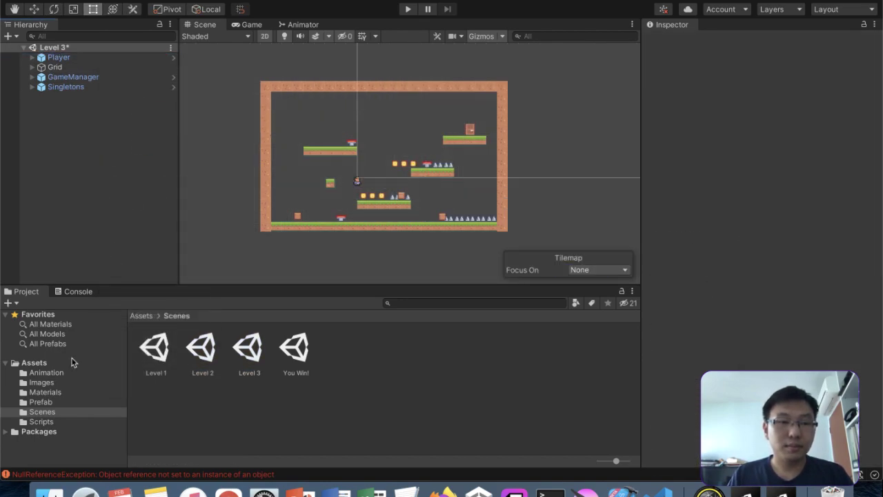
Step: Add the CM vcam1 and Main Camera prefabs from the Prefab folder to the Level 3 scene
click(42, 402)
click(206, 365)
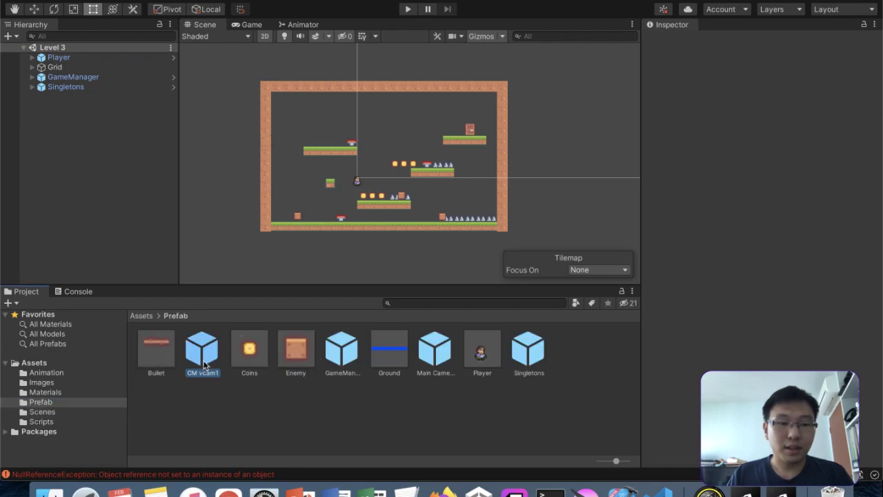
super+click(432, 358)
drag(46, 39, 51, 48)
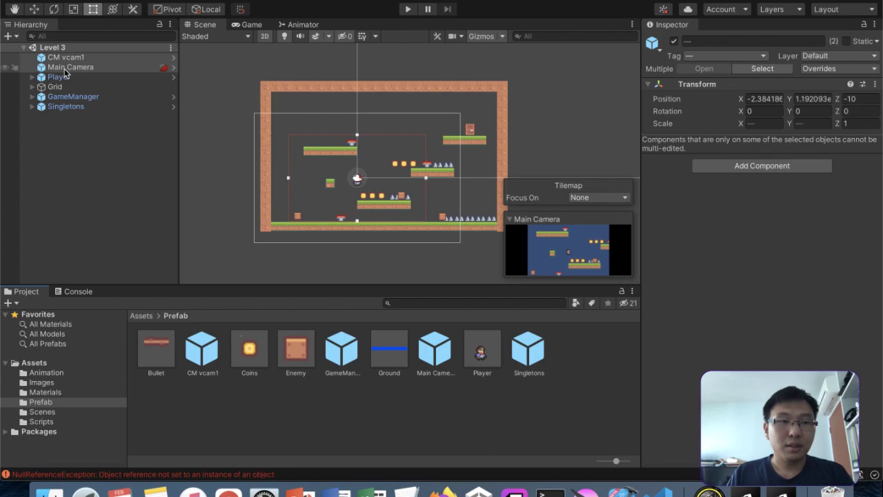
Step: Assign Player as both the Follow and Look At target of Level 3's CM vcam1
click(64, 69)
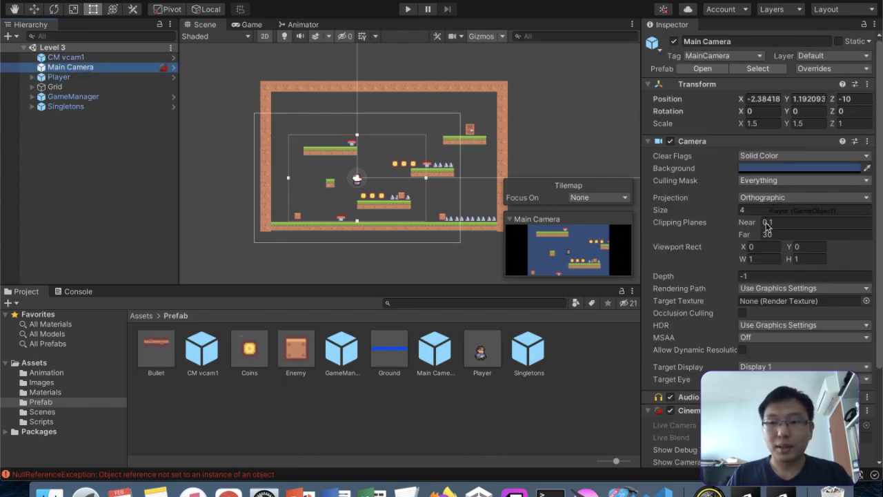
drag(90, 74, 773, 205)
click(97, 67)
click(92, 76)
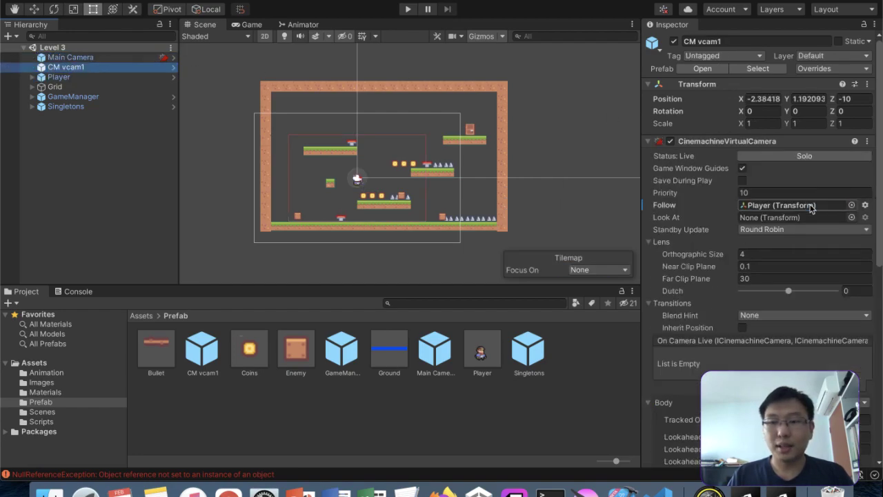
drag(57, 84, 800, 218)
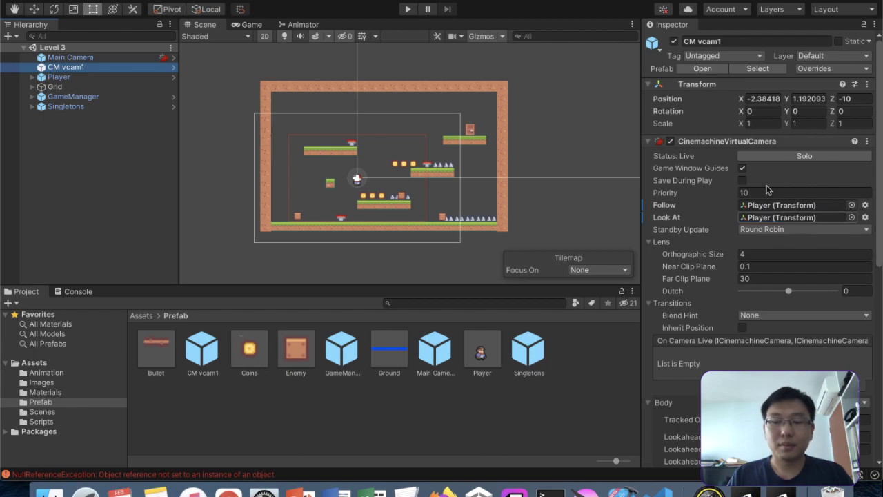
Step: Play-test Level 3, moving and jumping the player around the platforms and spikes to check the camera follow
click(407, 9)
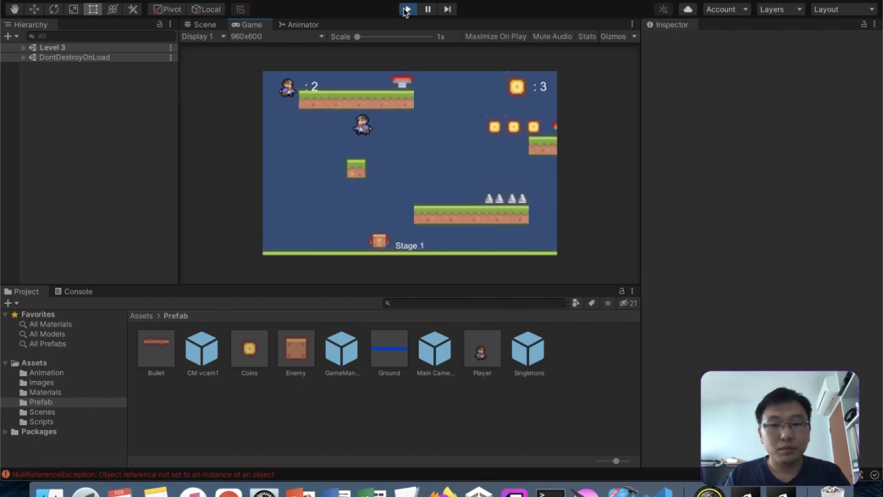
key(Left)
key(Right)
key(Left)
key(Right)
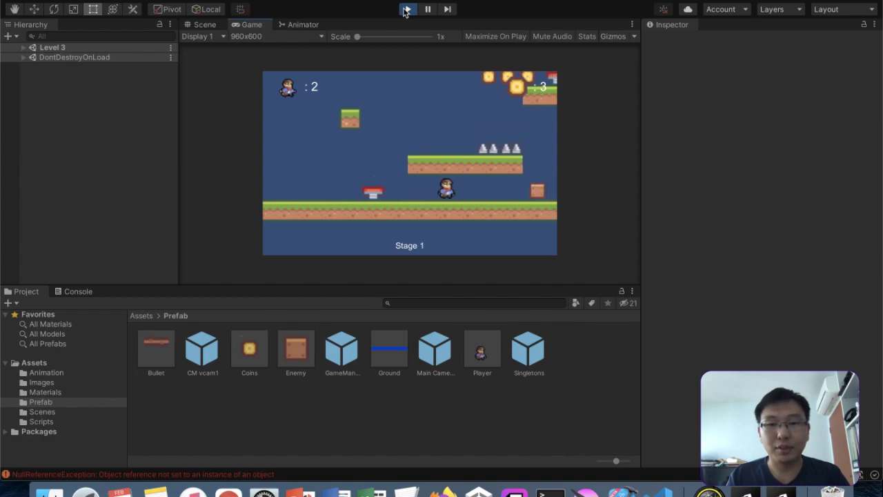
key(Right)
key(Left)
key(Right)
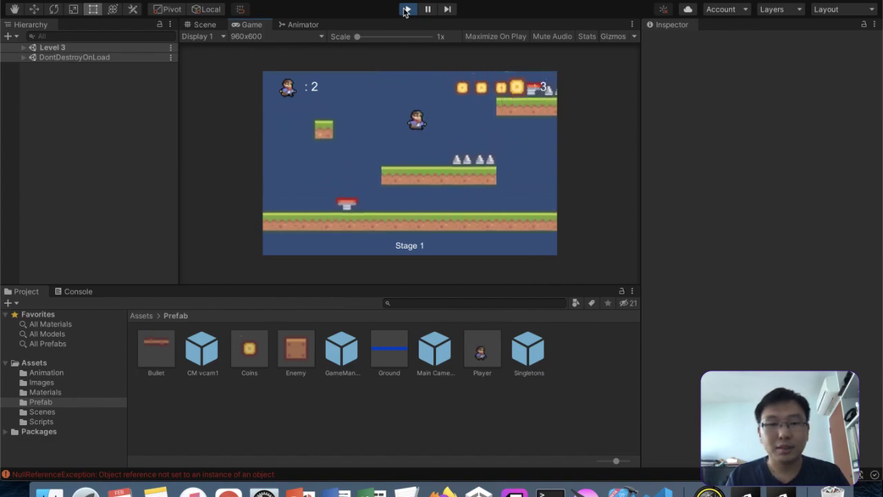
key(Right)
key(space)
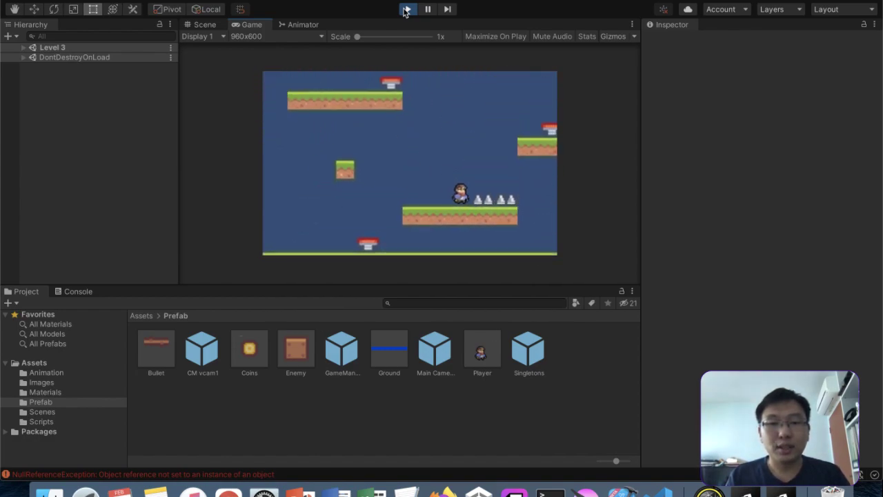
key(Right)
key(Left)
key(Right)
key(space)
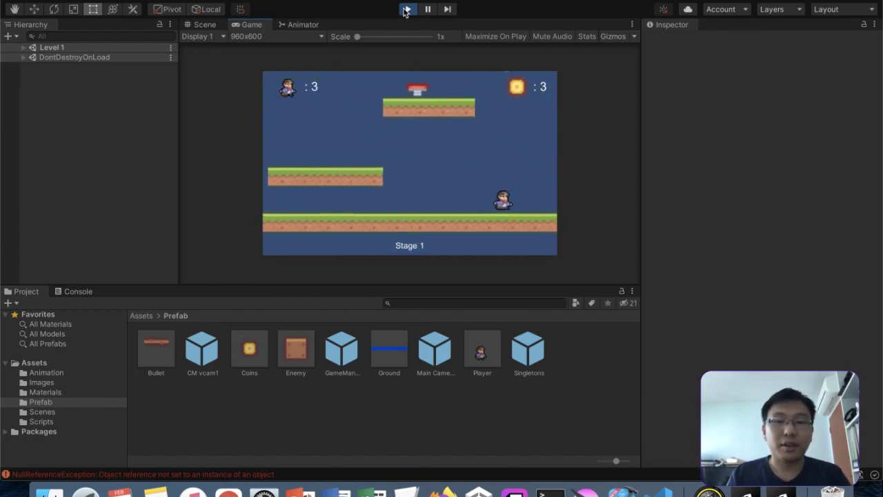
Step: Play through Level 1 to the exit door, check the camera at Level 2's edge wall, and stop the play-test
key(Left)
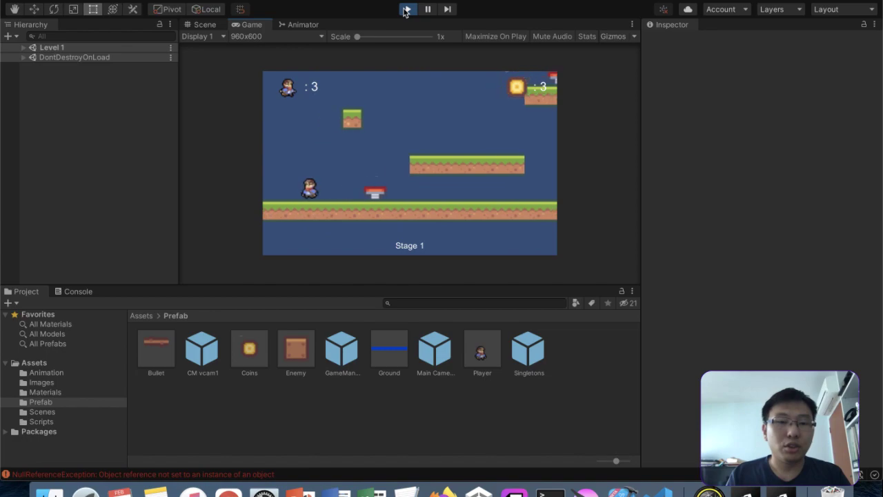
key(space)
key(Right)
key(space)
key(Right)
key(space)
key(Left)
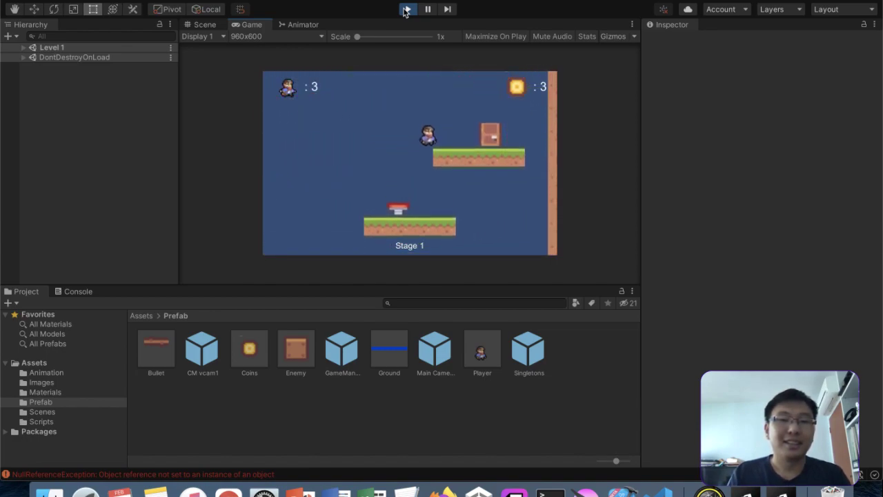
key(Right)
key(space)
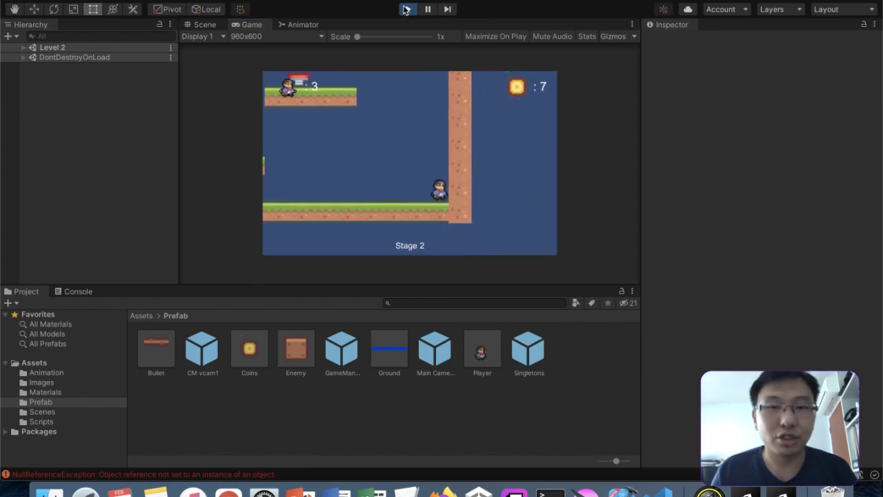
click(405, 9)
Step: Assign Grid as the Bounding Shape in the Cinemachine Confiner of Level 3's CM vcam1
click(83, 68)
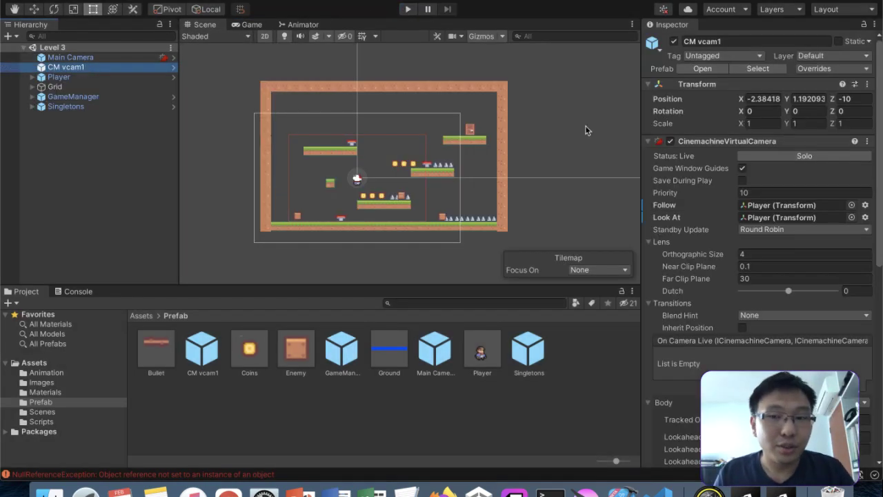
scroll(806, 287, down, 5)
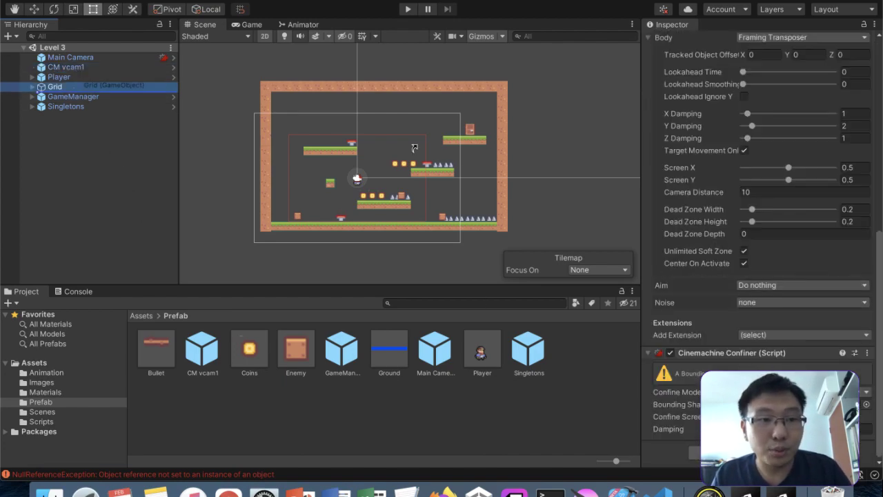
drag(55, 87, 787, 405)
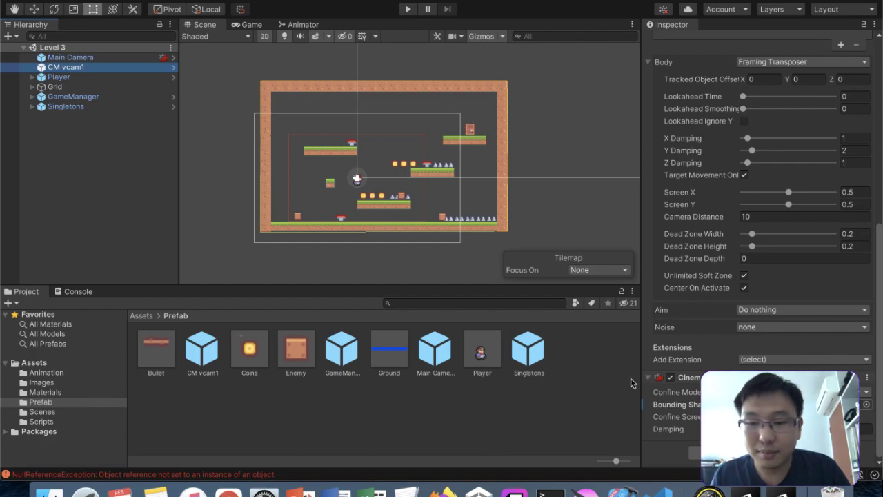
Step: Open the Level 1 scene and assign Grid as the Cinemachine Confiner's Bounding Shape on its CM vcam1
click(45, 412)
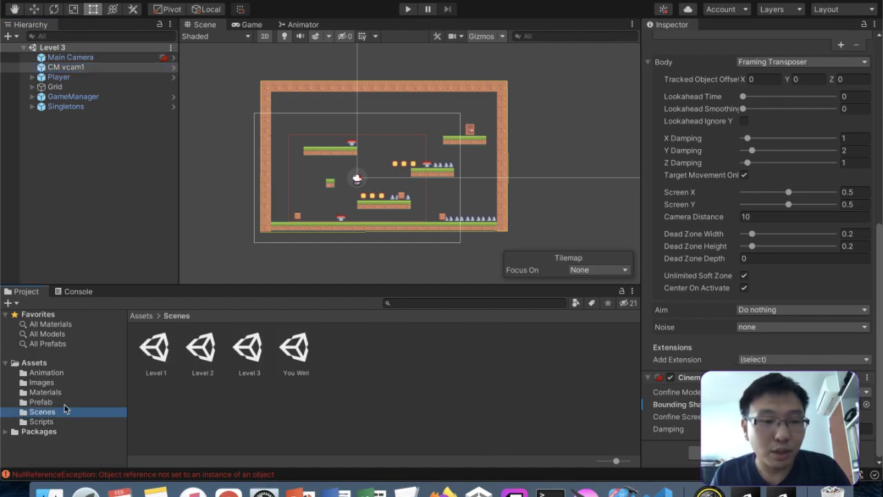
double_click(156, 349)
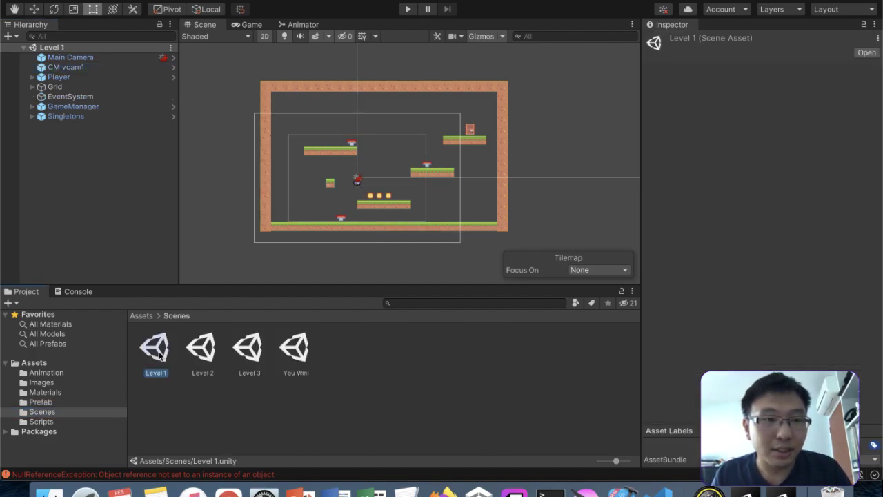
click(78, 87)
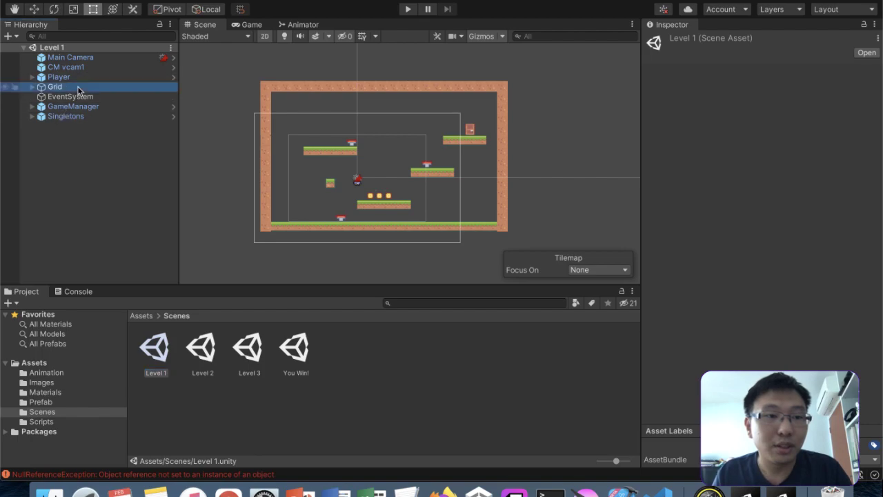
click(92, 68)
scroll(745, 266, down, 10)
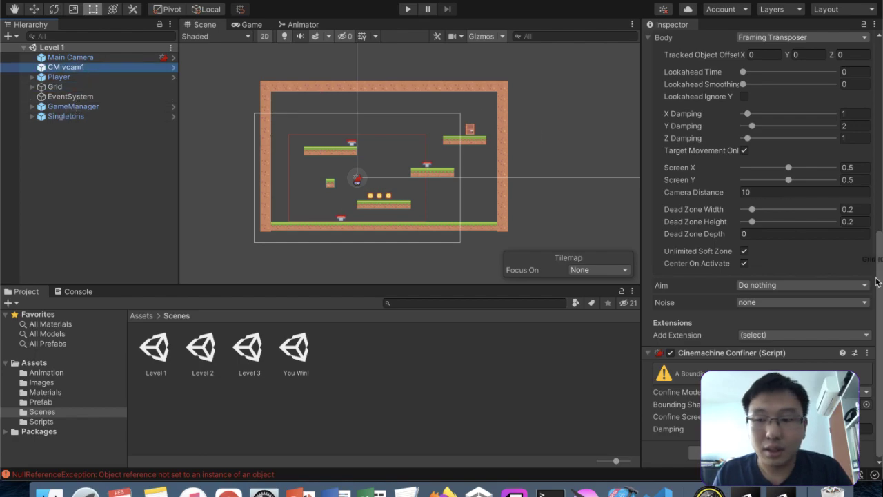
drag(828, 402, 827, 405)
Step: Reopen the Level 3 scene and examine the settings of its GameManager, Singletons, Grid, CM vcam1 and Main Camera
double_click(248, 348)
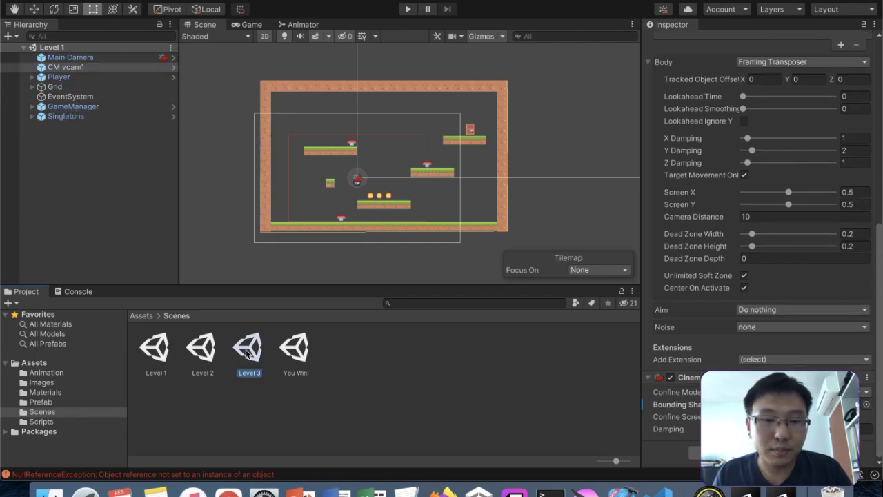
click(101, 98)
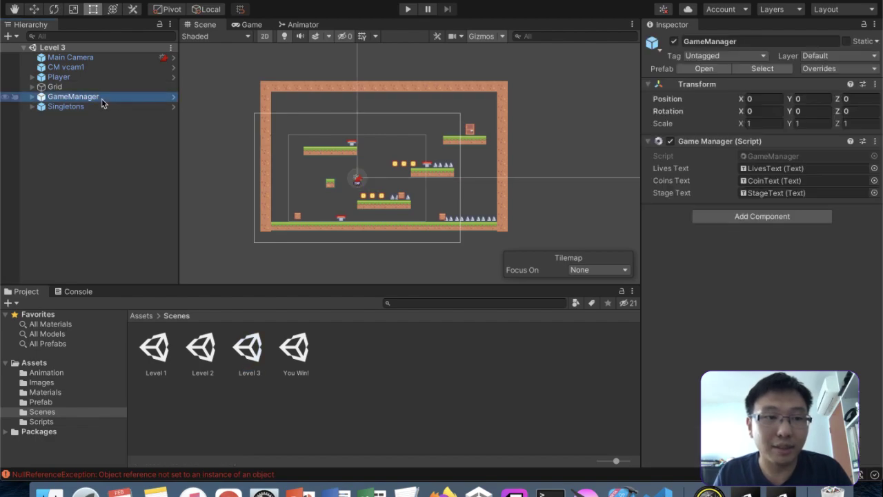
click(100, 107)
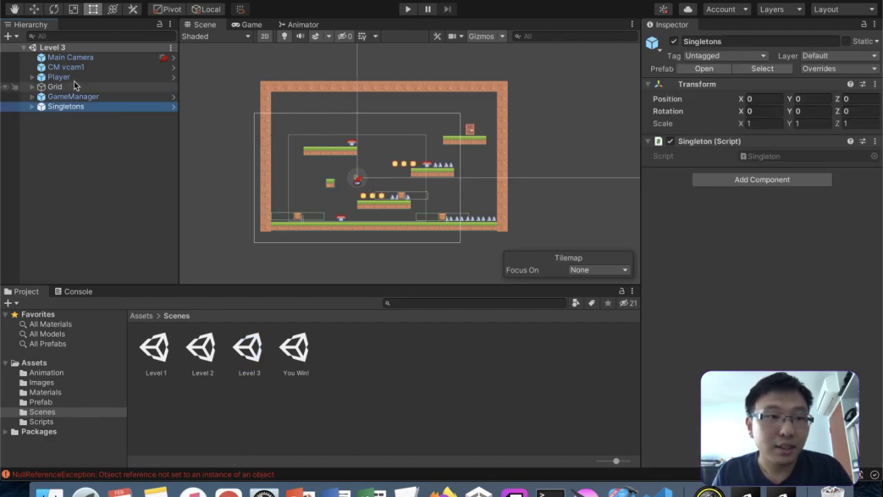
click(74, 85)
click(66, 107)
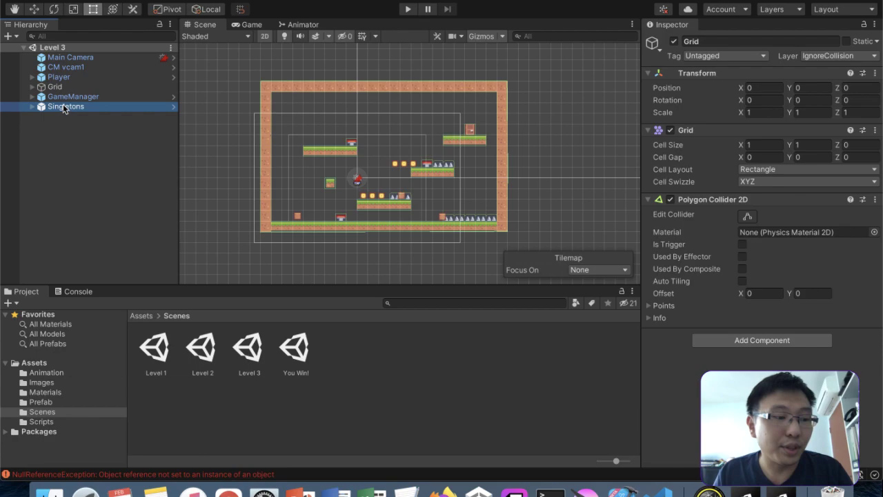
click(75, 98)
click(78, 87)
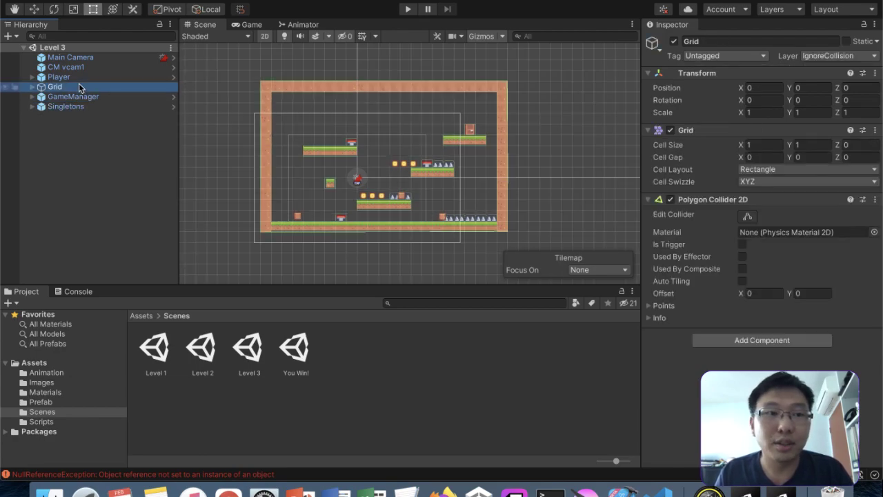
click(81, 67)
click(88, 59)
click(90, 67)
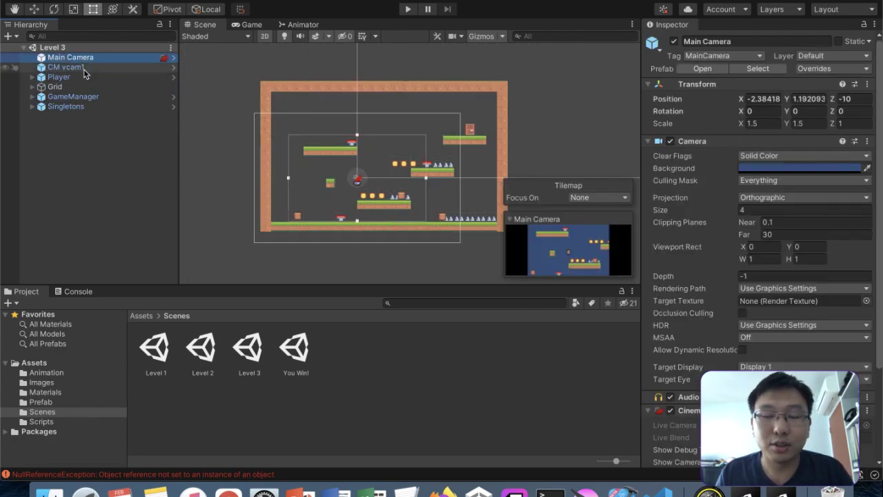
Step: Compare the component settings of Level 3's Main Camera and CM vcam1
scroll(713, 309, down, 10)
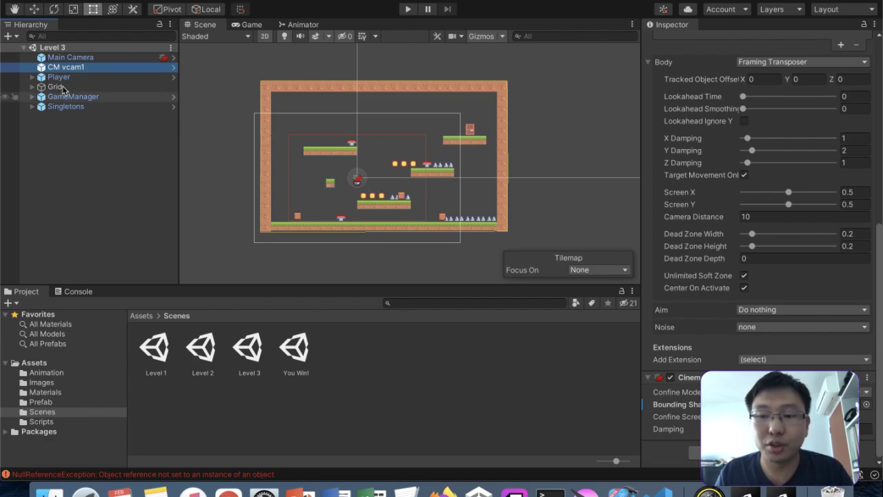
click(84, 59)
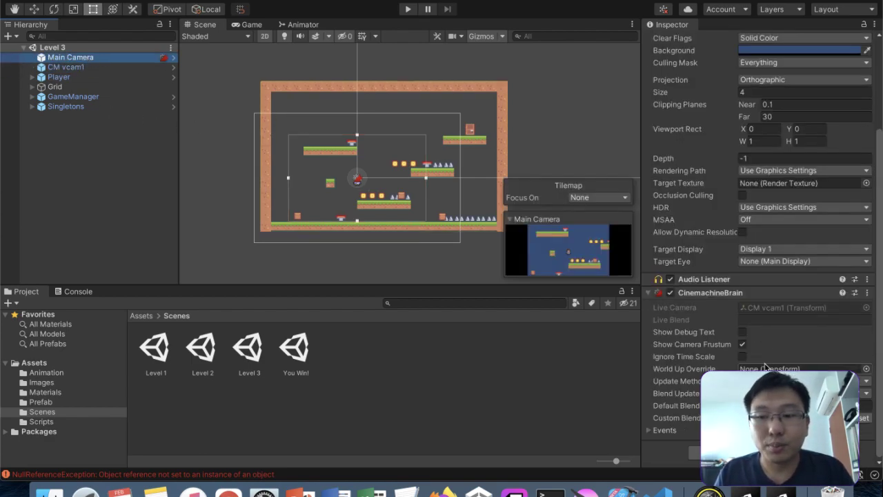
click(79, 67)
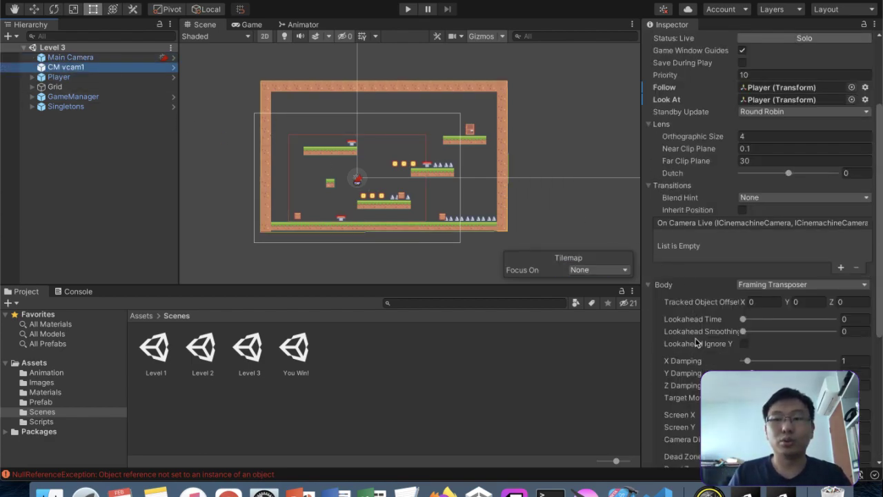
scroll(697, 343, down, 8)
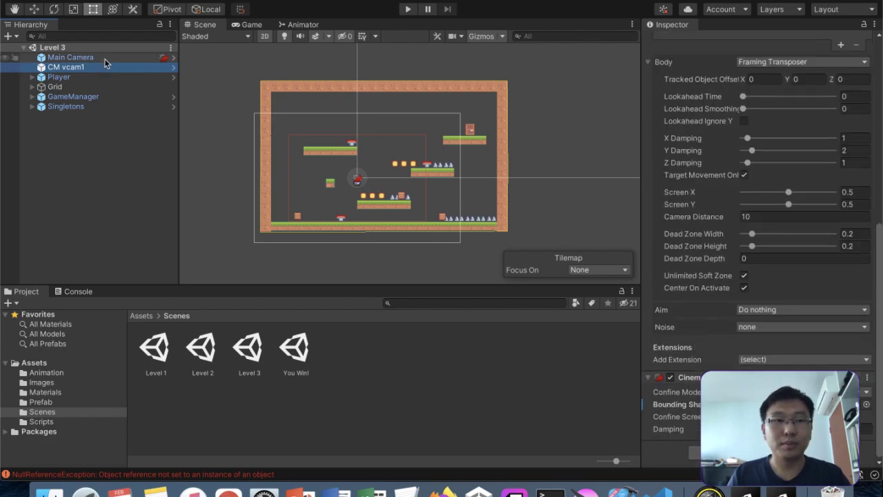
Step: Start a play-test from Level 3, take the player to the exit door, and restart the game from the win screen
click(406, 10)
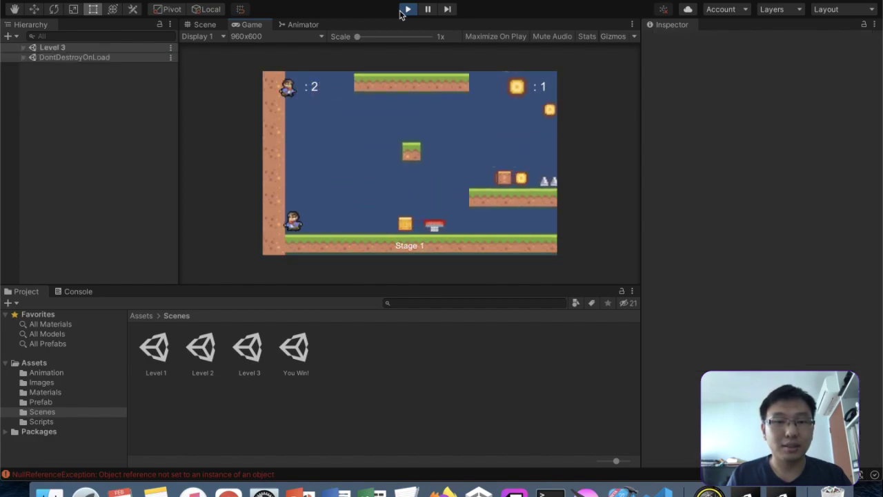
key(Right)
key(space)
key(Right)
key(space)
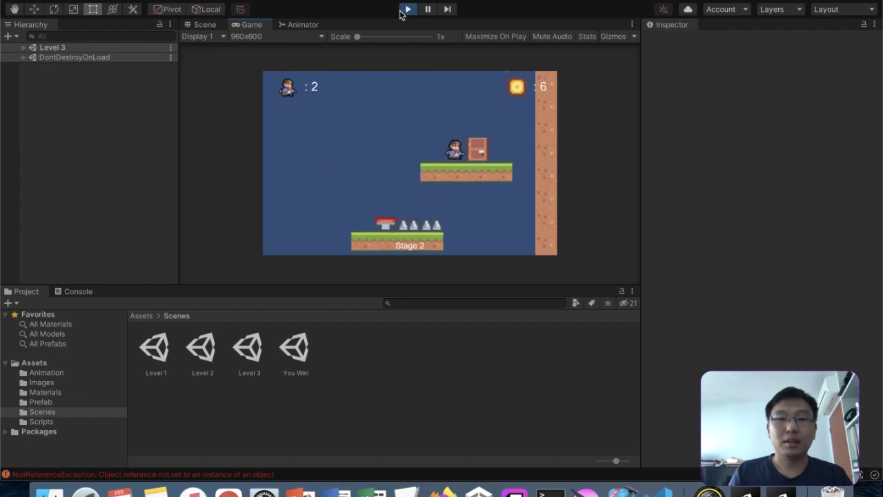
key(Right)
click(369, 190)
Step: Play through Level 1 to its exit door while watching how the camera follows the player
key(Right)
key(Right)
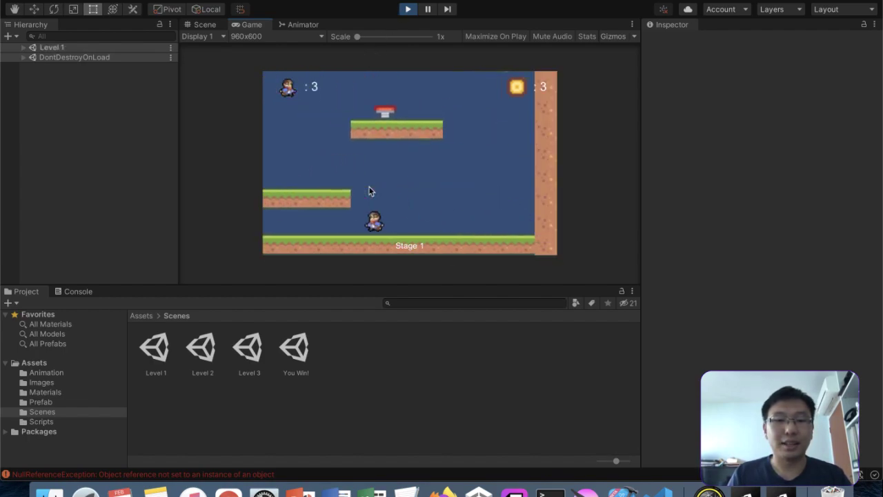
key(Left)
key(Right)
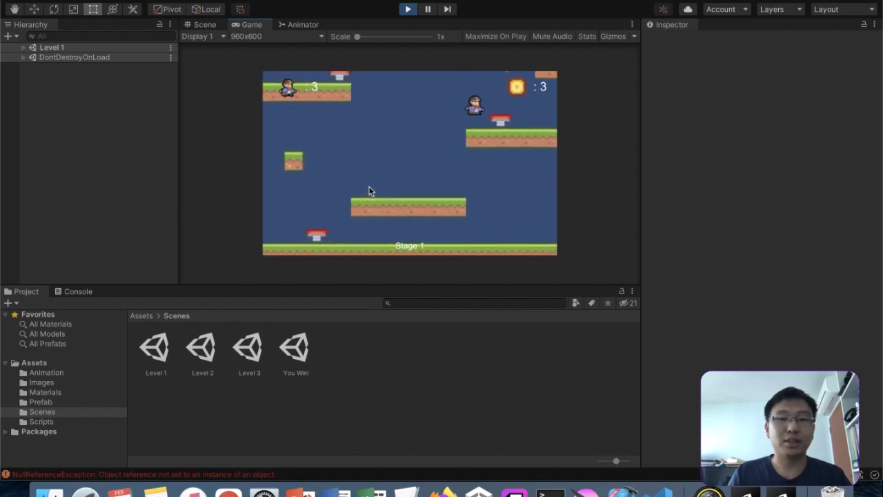
key(Right)
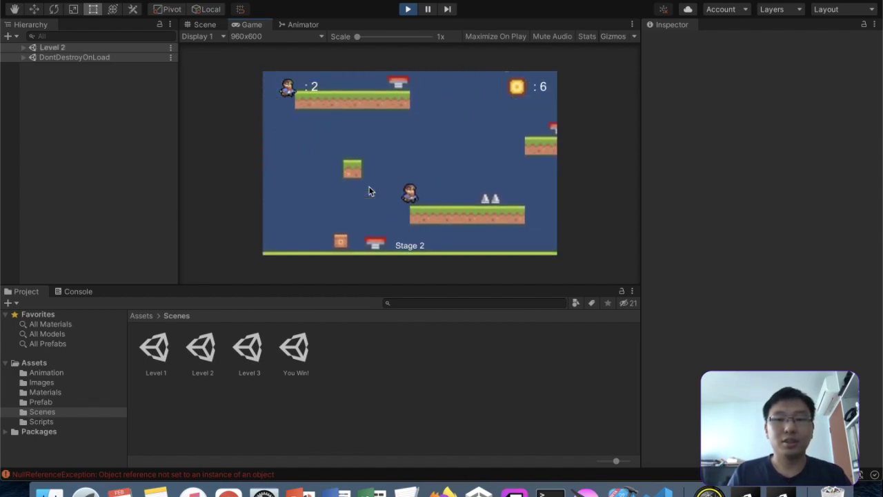
Step: Move back and forth along Level 2's ground to check the camera limits, and continue to the exit door
key(Right)
key(Left)
key(Left)
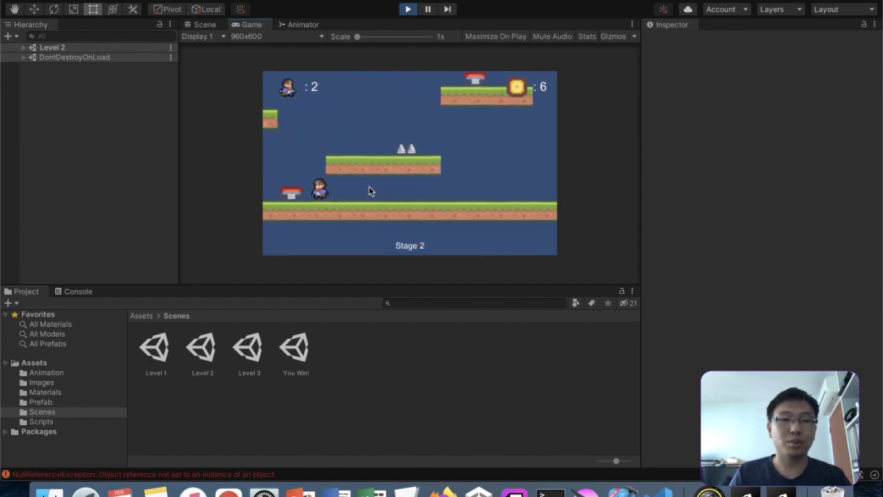
key(Right)
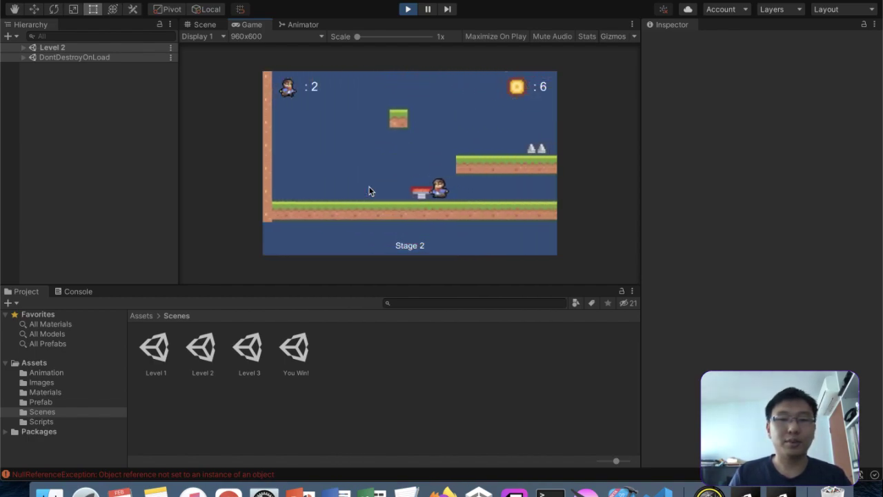
key(Right)
key(Right)
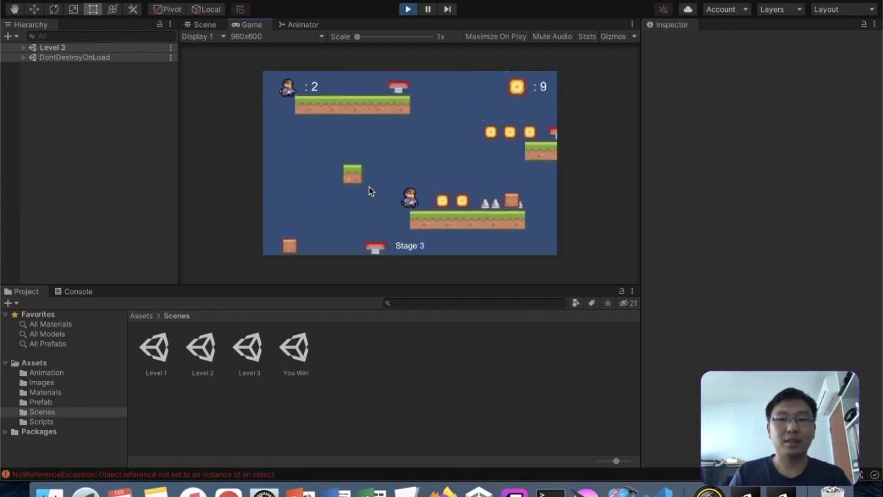
Step: Play Level 3 towards its left wall to check the camera confinement, and stop the play-test
key(Left)
key(Left)
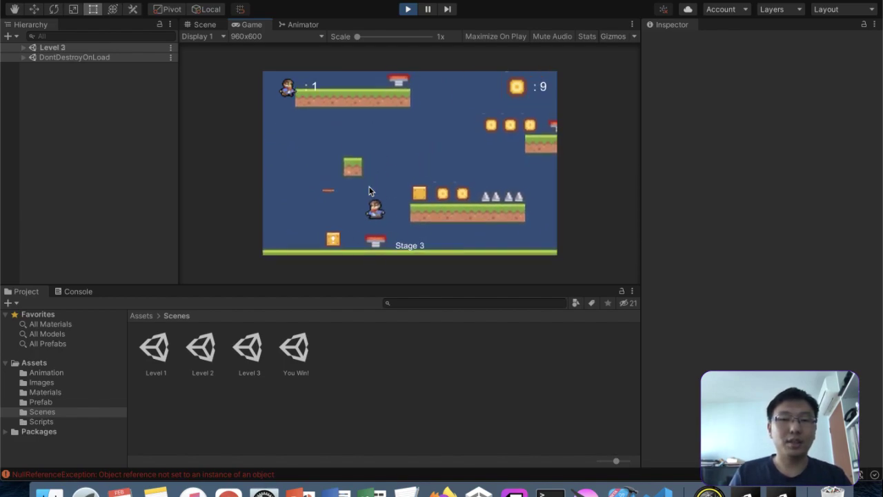
key(space)
key(Left)
key(Right)
key(space)
key(Right)
key(space)
key(Right)
key(Left)
key(Right)
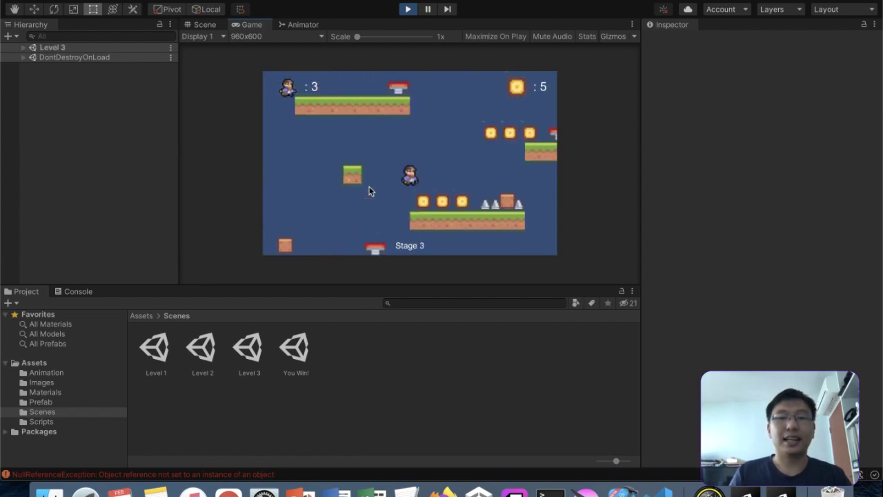
key(space)
key(Left)
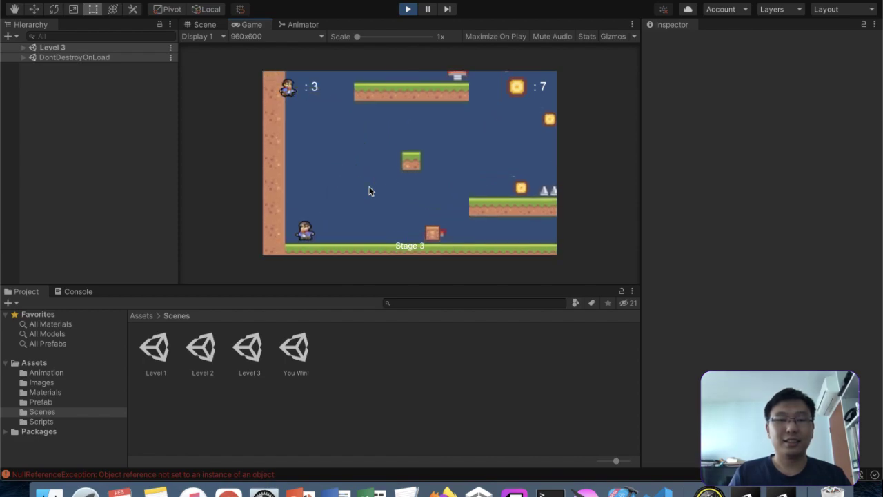
click(409, 9)
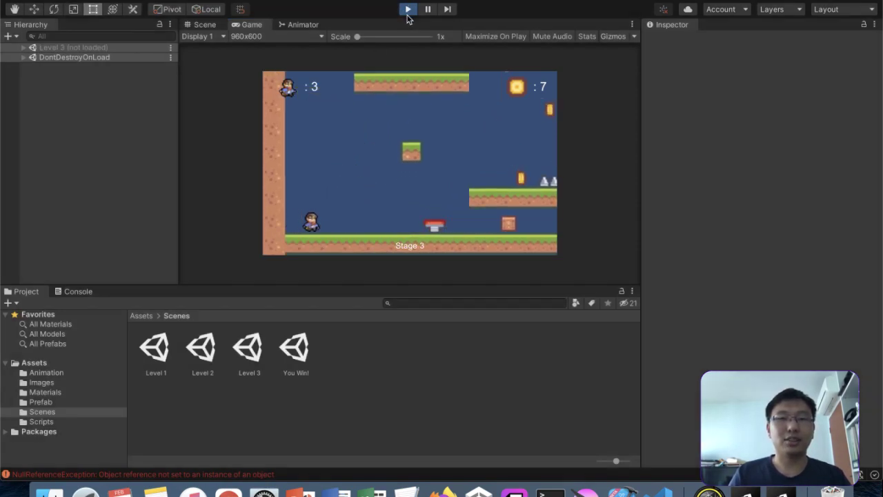
Step: Open the Level 2 scene and assign Grid as the Cinemachine Confiner's Bounding Shape on its CM vcam1
double_click(203, 347)
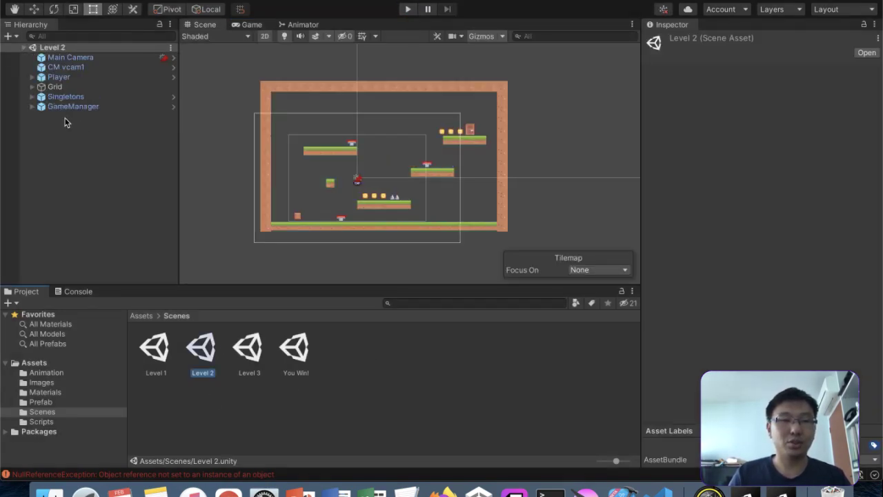
click(65, 67)
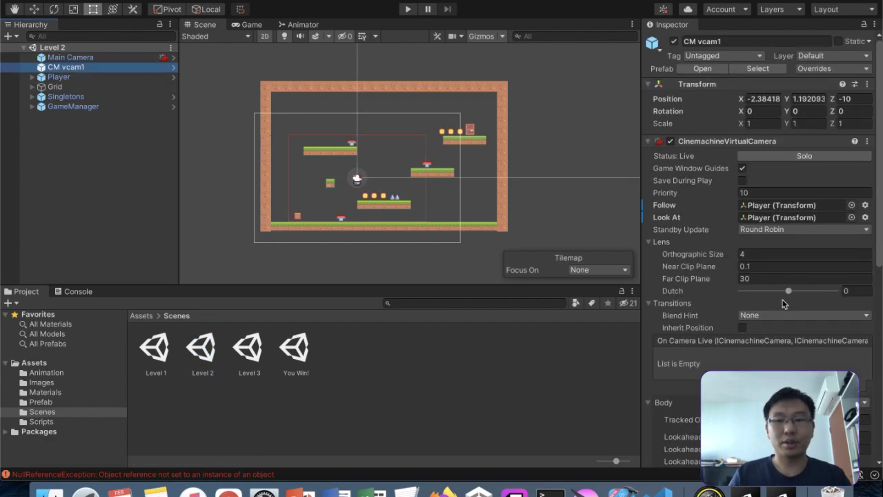
scroll(783, 304, down, 10)
drag(61, 87, 860, 404)
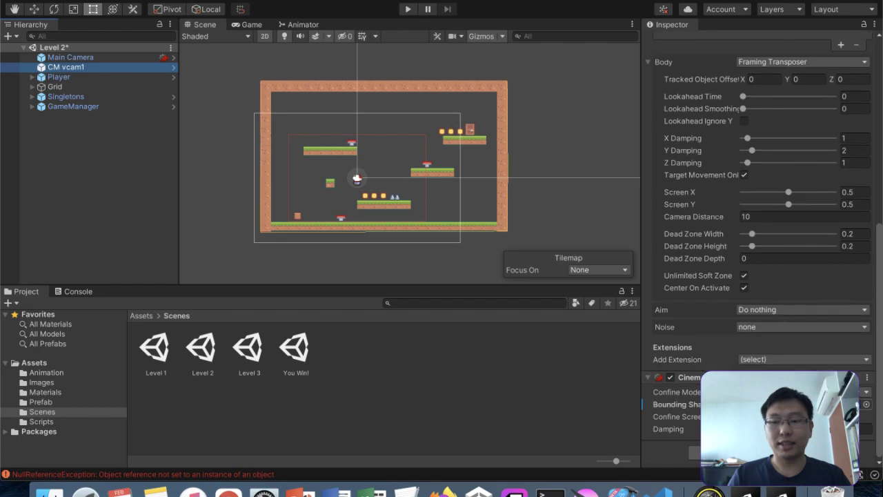
Step: Play-test Level 2 from start to exit door, checking that the camera stays within the Grid
click(409, 10)
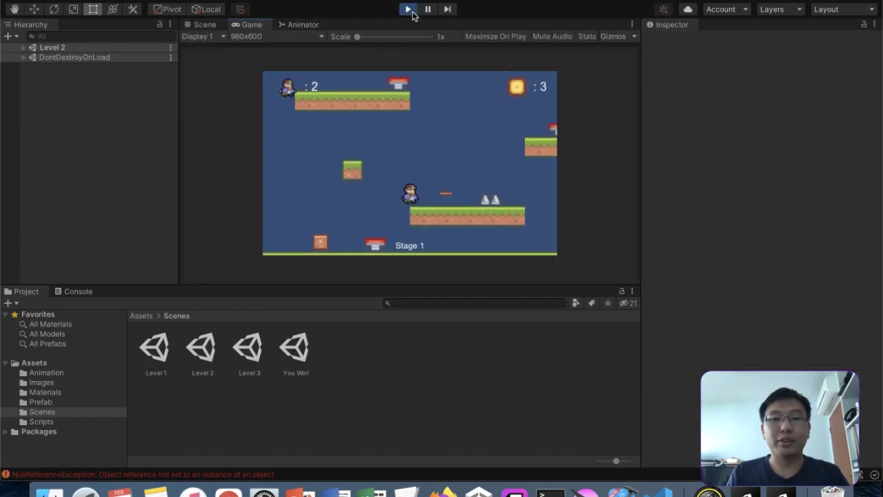
key(Right)
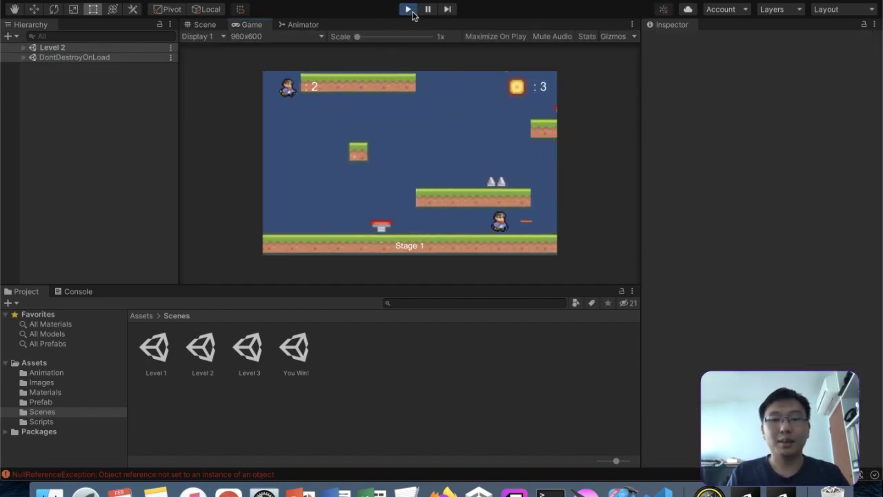
key(Left)
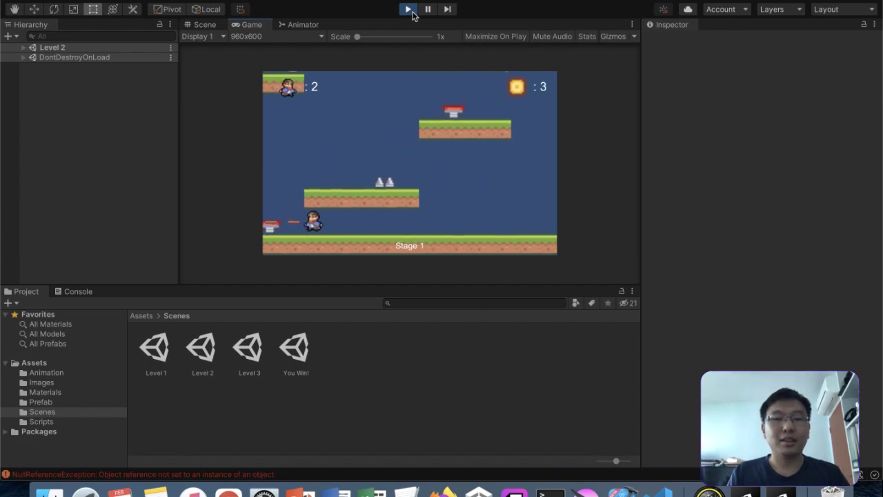
key(Right)
key(space)
key(Left)
key(Right)
key(Left)
key(Right)
key(space)
key(Right)
key(Left)
key(space)
key(Right)
key(space)
key(Right)
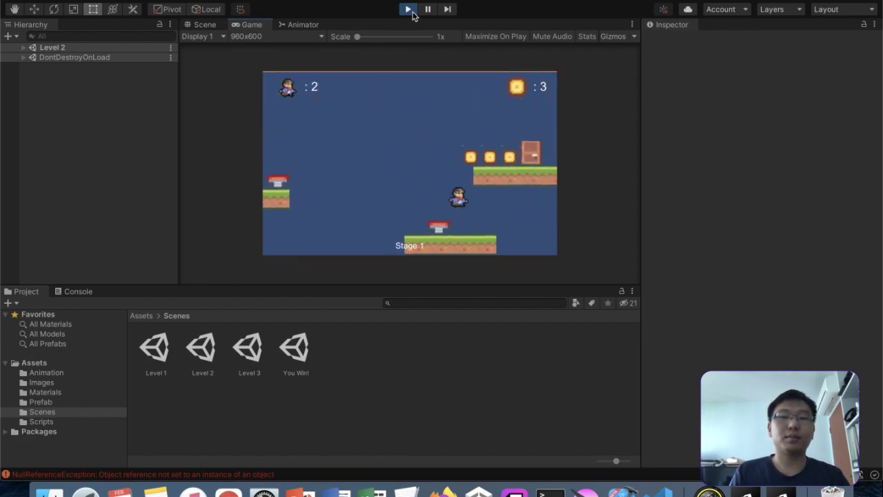
key(space)
key(Right)
key(space)
key(Right)
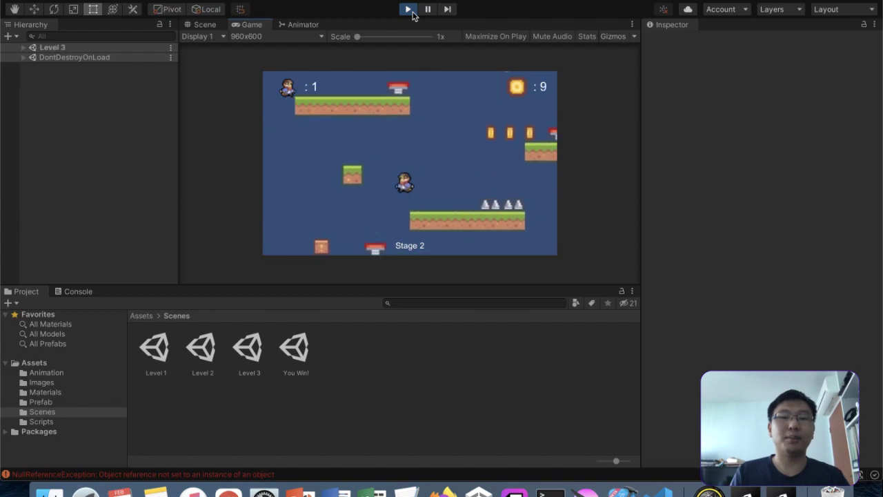
Step: Complete Level 3, restart the game from the win screen, and stop the play-test
key(Right)
key(Left)
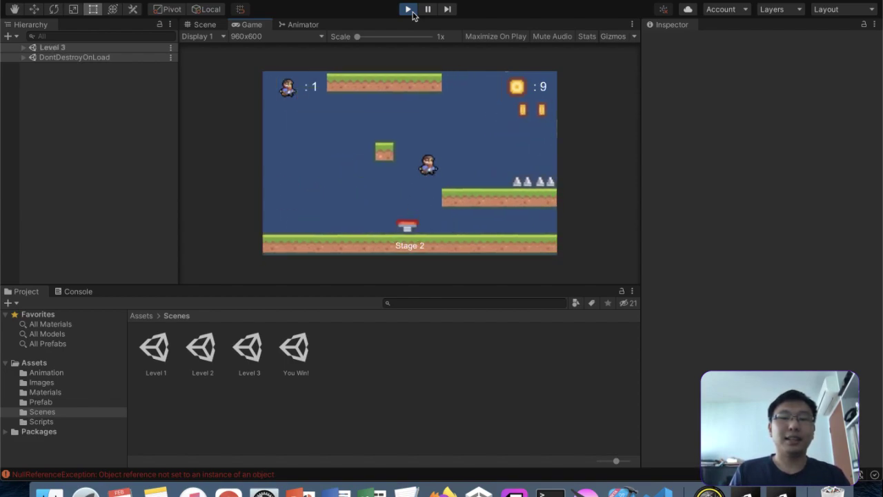
key(Right)
key(space)
key(Right)
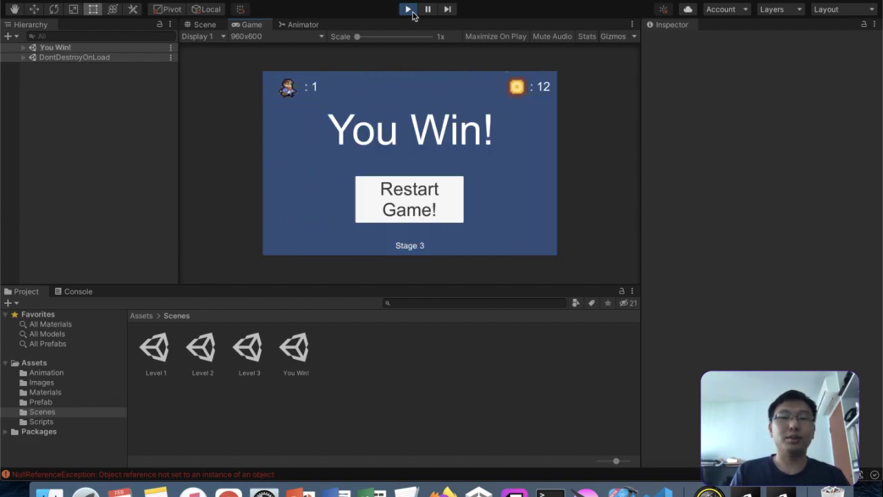
click(399, 203)
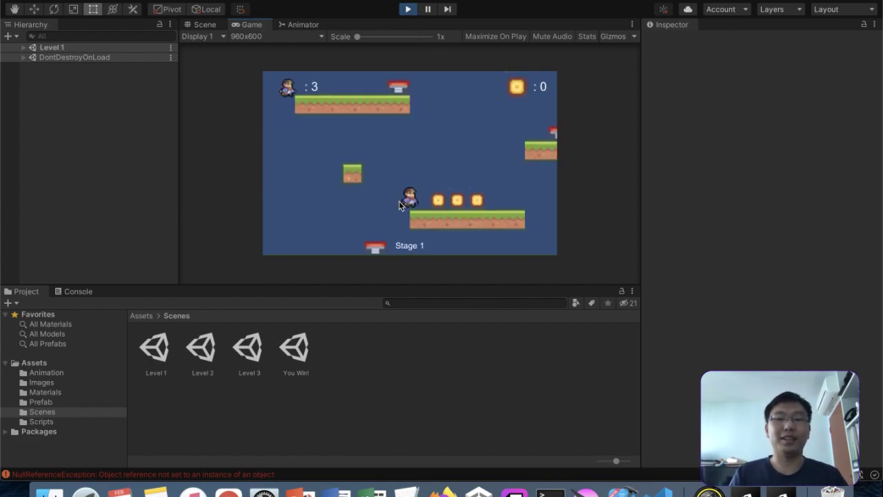
click(409, 10)
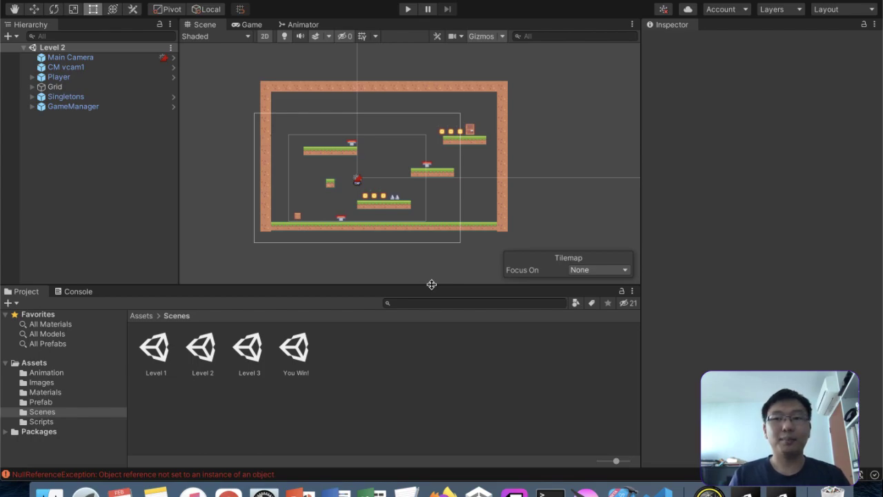
Step: Switch to the streaming application and request the end of the live stream
key(super+Tab)
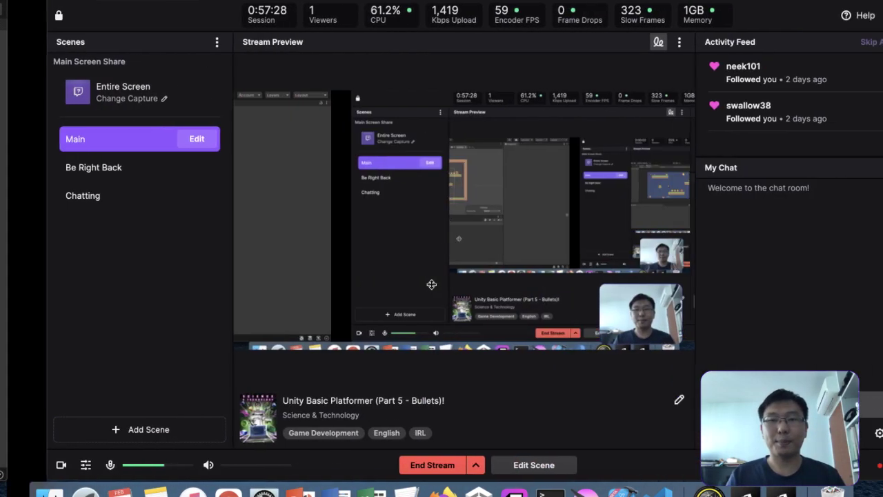
click(409, 473)
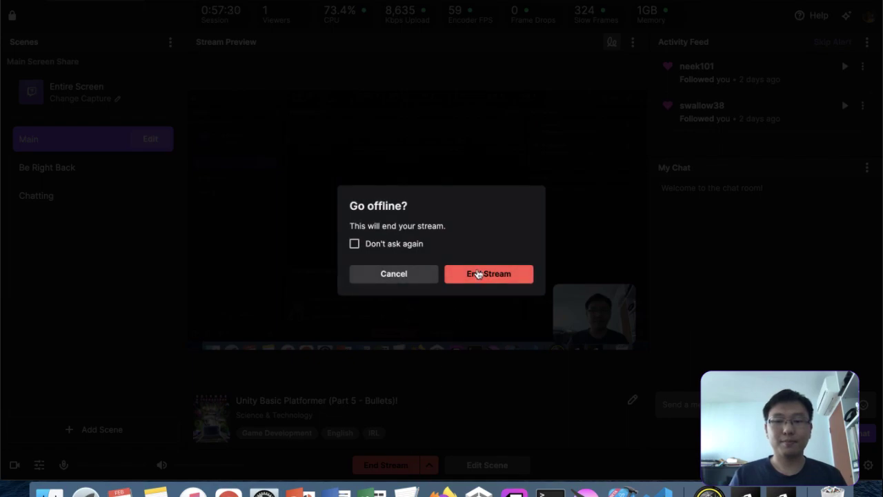